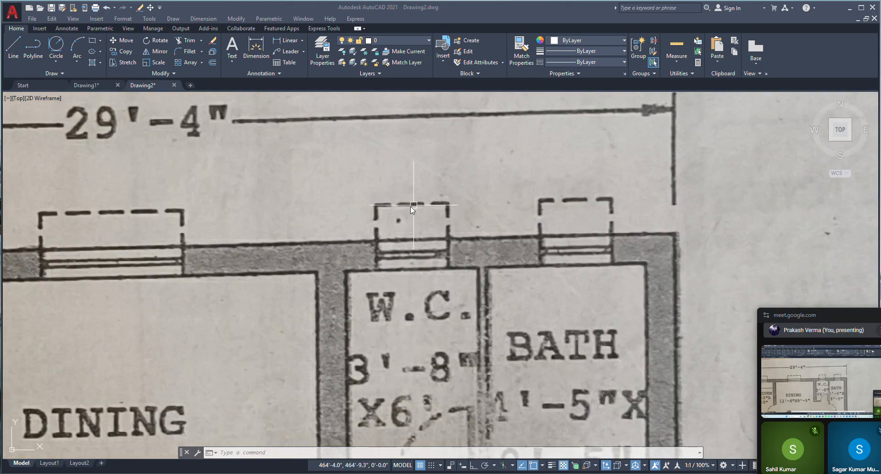
Step: Examine the windows and their dashed outlines along the upper wall and beside the living room in the ground floor plan
scroll(484, 214, "down", 2)
scroll(350, 201, "down", 2)
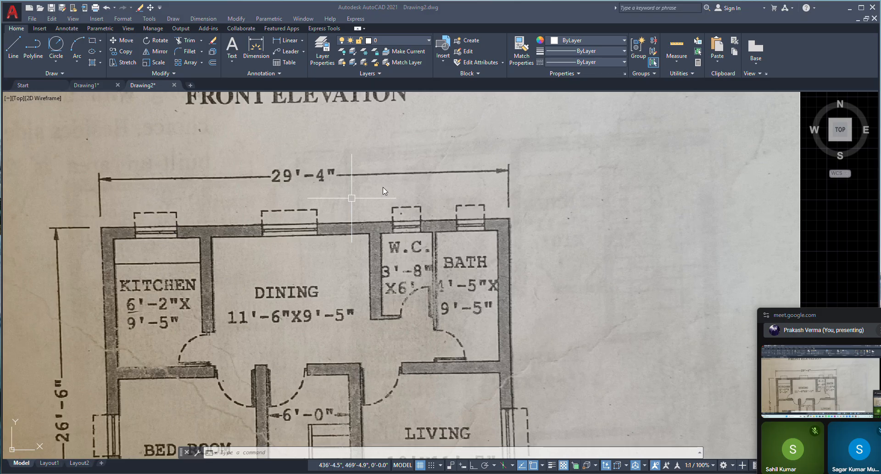
scroll(480, 312, "down", 2)
scroll(448, 279, "up", 3)
scroll(453, 300, "down", 4)
scroll(461, 286, "up", 3)
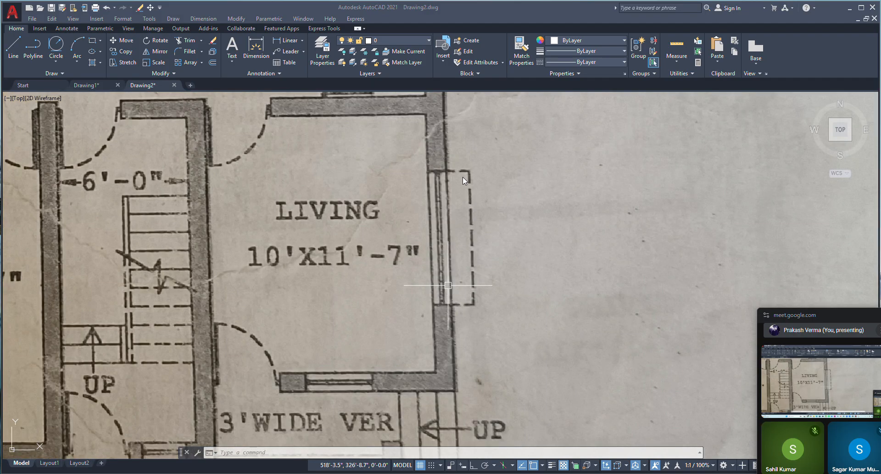
scroll(451, 172, "up", 2)
scroll(472, 225, "down", 5)
scroll(399, 262, "down", 1)
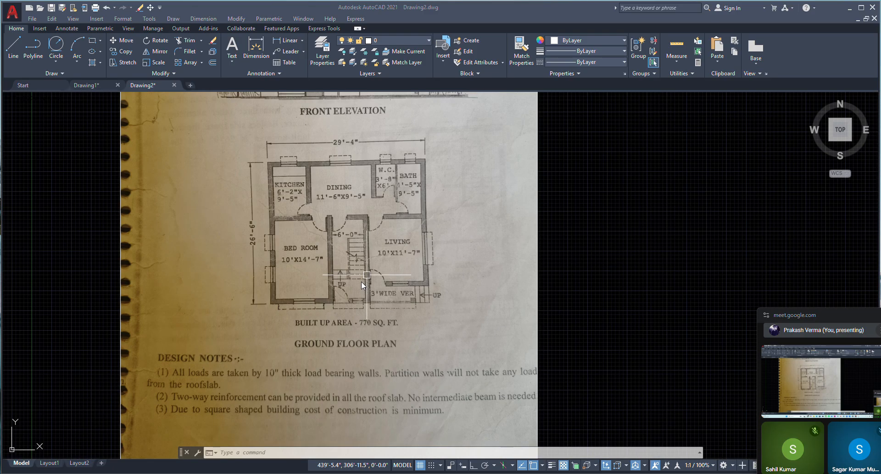
Step: Examine the doors, staircase and 3' wide veranda in the lower part of the ground floor plan
scroll(360, 298, "up", 8)
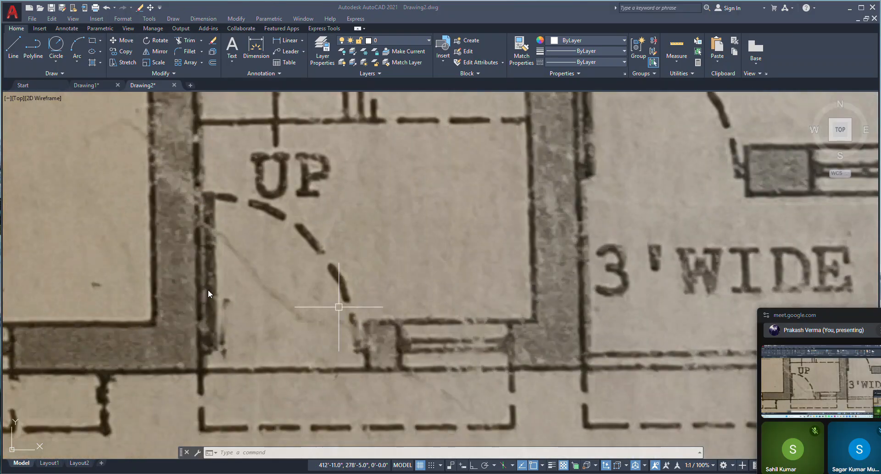
scroll(255, 364, "down", 4)
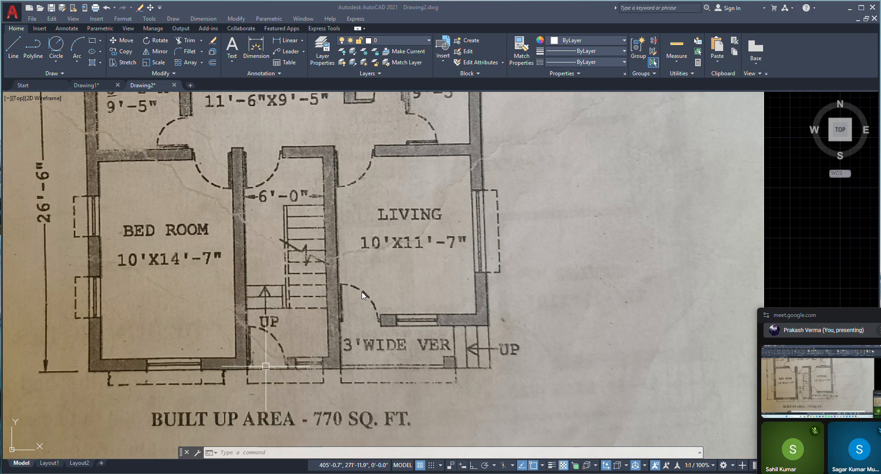
scroll(336, 316, "up", 2)
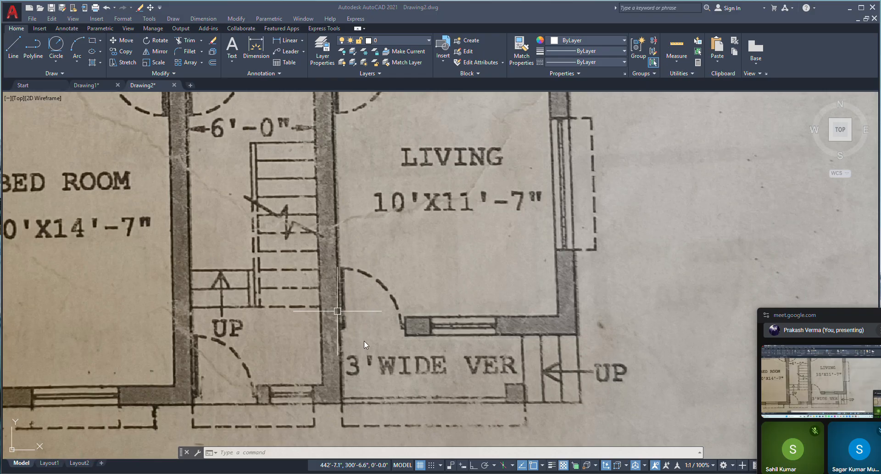
scroll(338, 311, "down", 4)
scroll(350, 248, "up", 3)
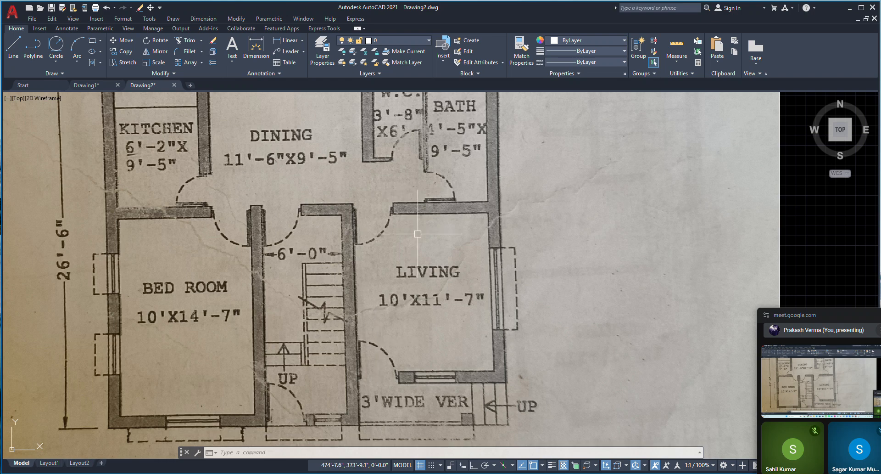
scroll(402, 346, "down", 2)
scroll(399, 224, "up", 2)
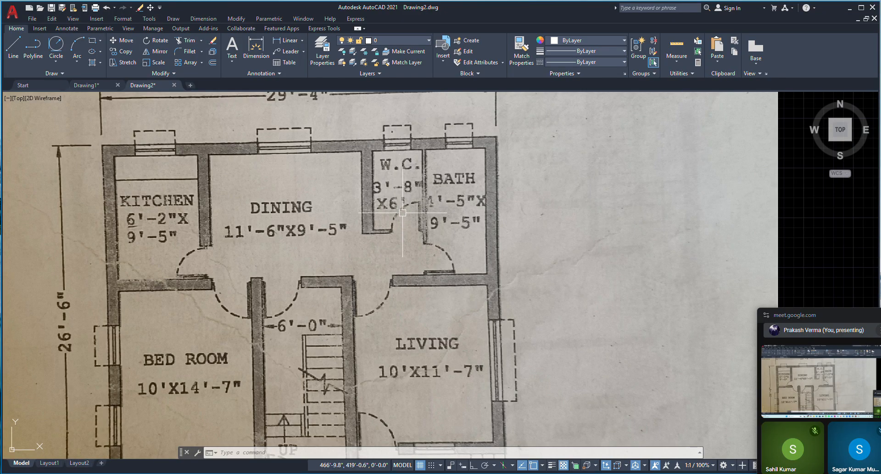
Step: Examine the W.C., bath, dining and kitchen walls, door swings and room dimensions in the floor plan
scroll(402, 212, "up", 2)
scroll(403, 206, "down", 2)
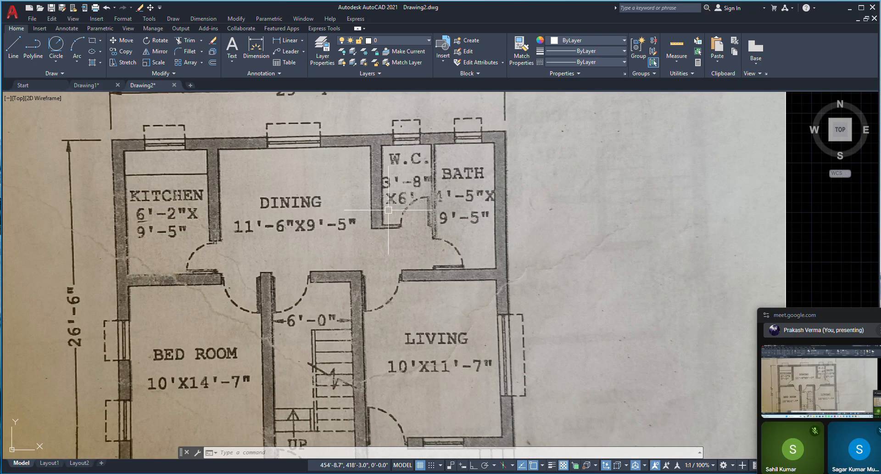
scroll(407, 205, "up", 2)
scroll(406, 204, "down", 2)
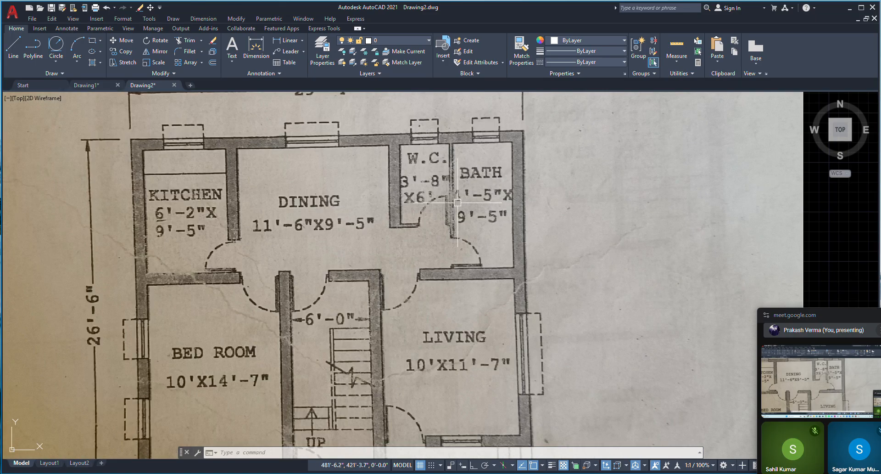
scroll(406, 204, "down", 2)
scroll(310, 222, "up", 2)
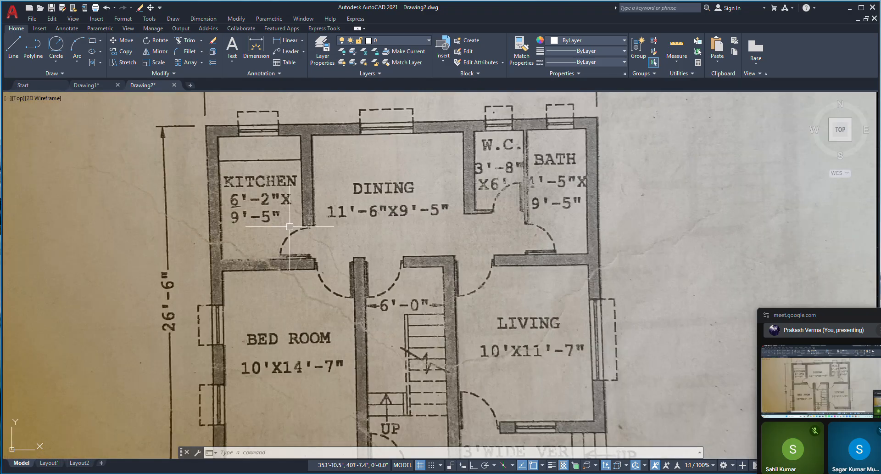
scroll(493, 256, "down", 2)
scroll(479, 323, "up", 2)
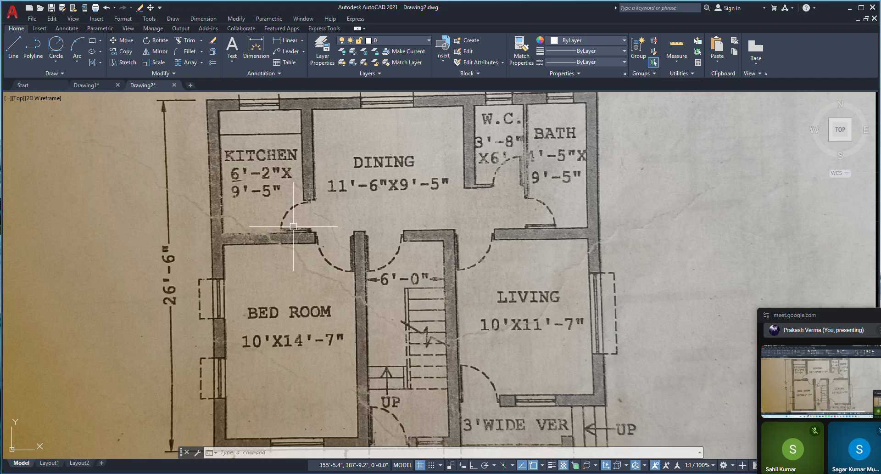
scroll(293, 226, "down", 2)
scroll(321, 225, "up", 4)
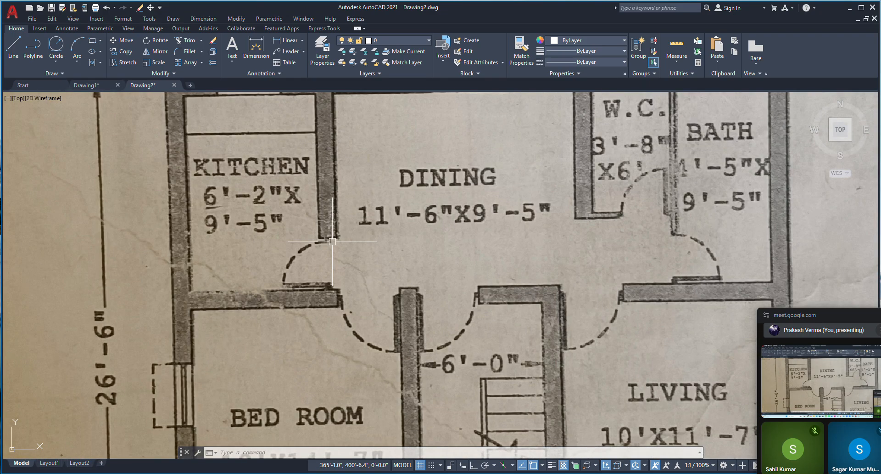
scroll(326, 218, "down", 2)
scroll(327, 217, "up", 2)
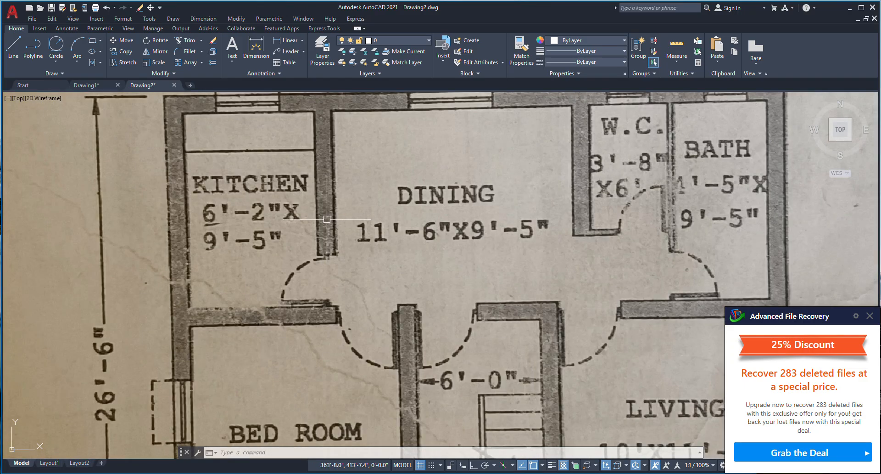
Step: Dismiss the pop-up advertisement, then examine the kitchen dimensions and the whole scanned plan sheet with its overall sizes
left_click(870, 316)
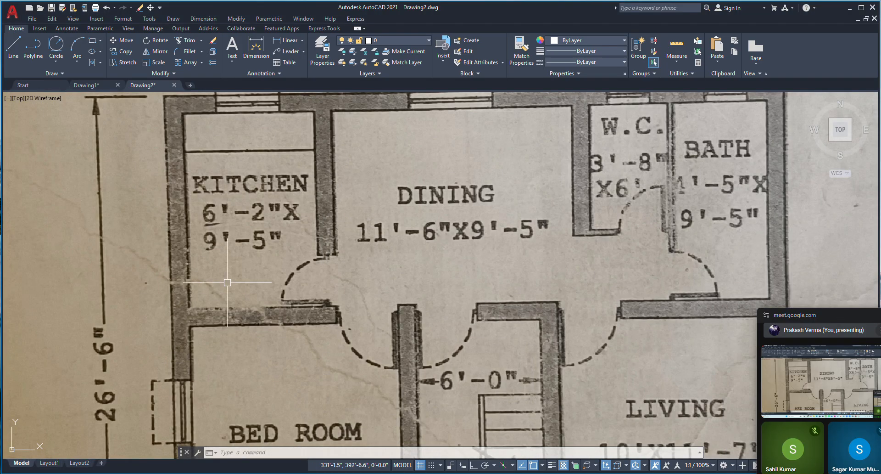
scroll(244, 262, "down", 1)
scroll(244, 262, "up", 1)
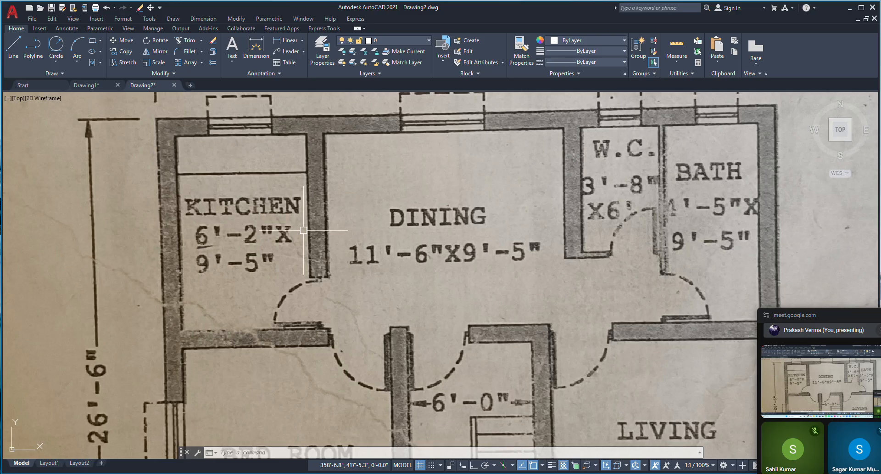
scroll(303, 230, "down", 2)
scroll(220, 226, "down", 4)
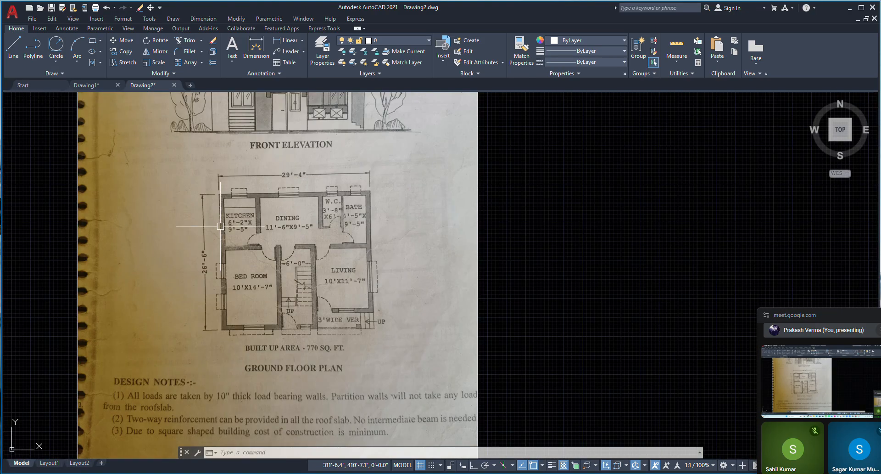
scroll(220, 225, "up", 6)
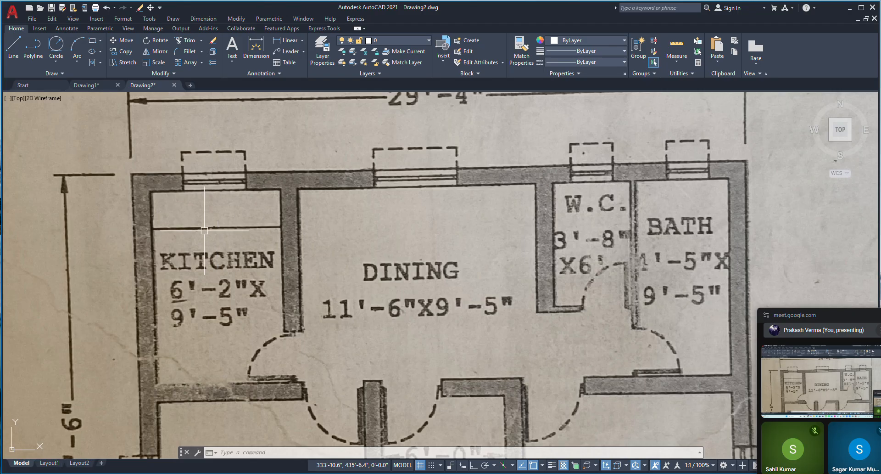
scroll(204, 230, "down", 8)
scroll(205, 231, "up", 2)
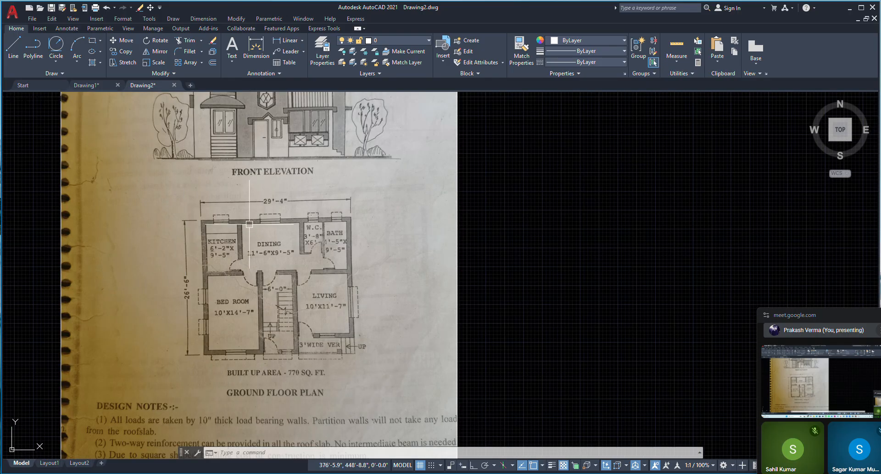
scroll(249, 224, "down", 2)
scroll(344, 230, "down", 2)
scroll(344, 229, "up", 2)
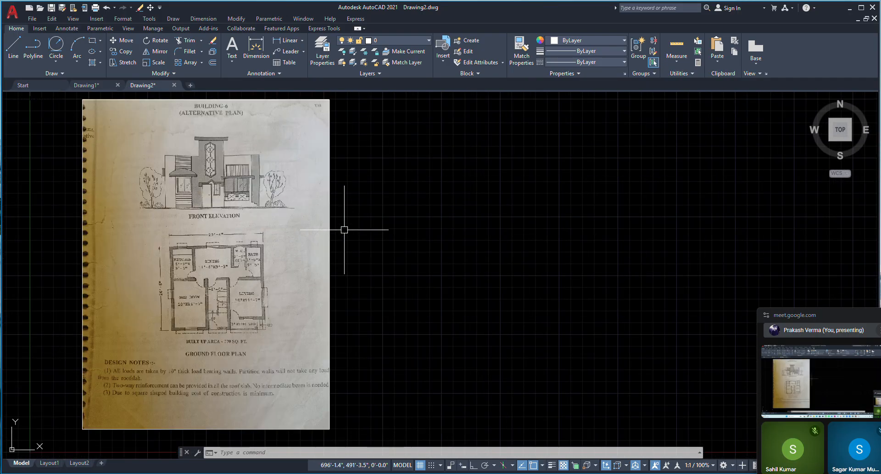
Step: Draw a horizontal 1' line in the empty area beside the scanned sheet with Ortho switched on
type("l")
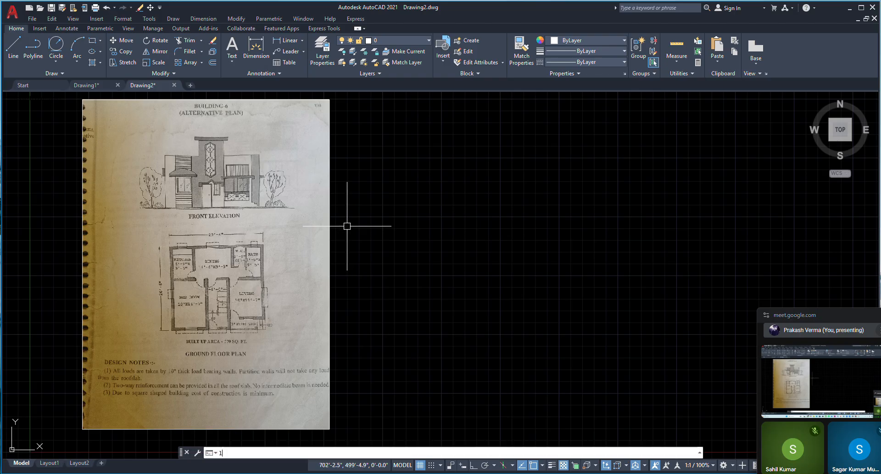
key("Return")
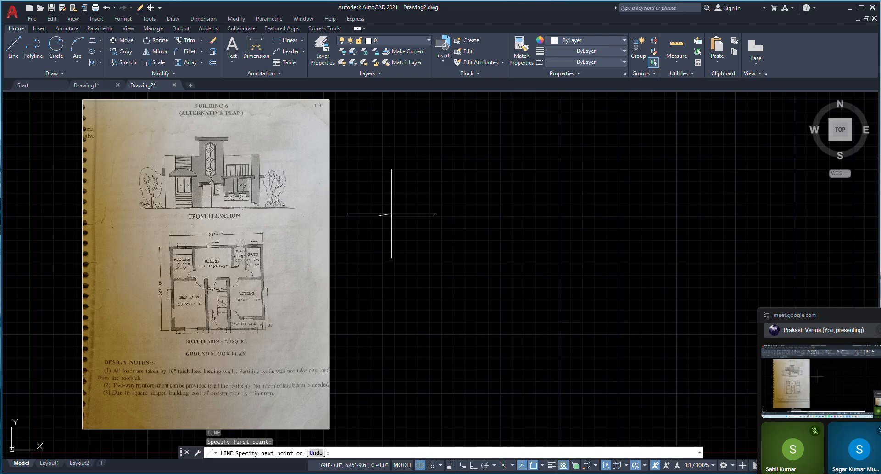
left_click(380, 215)
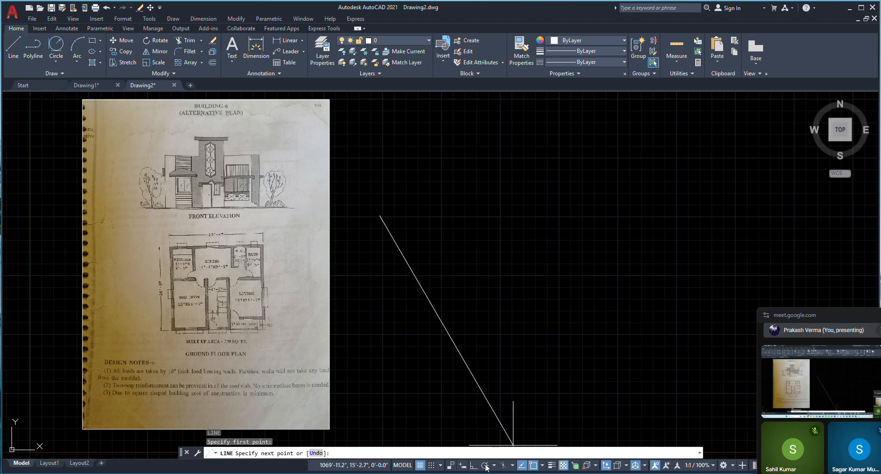
key("F8")
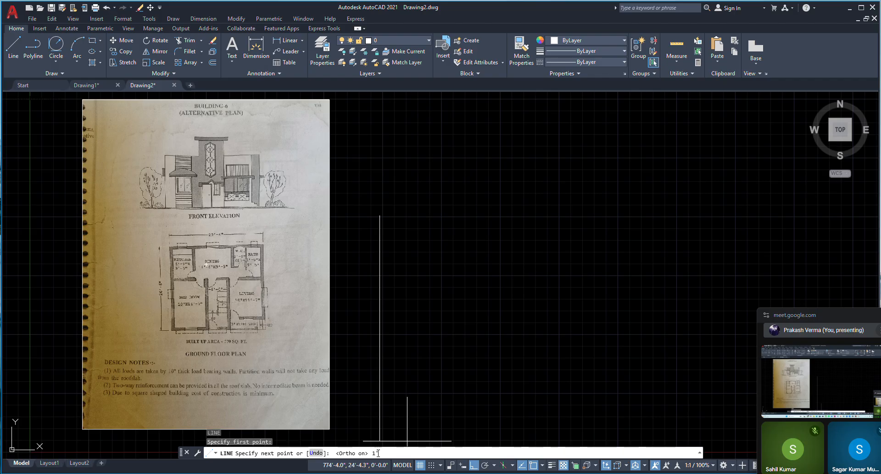
key("Return")
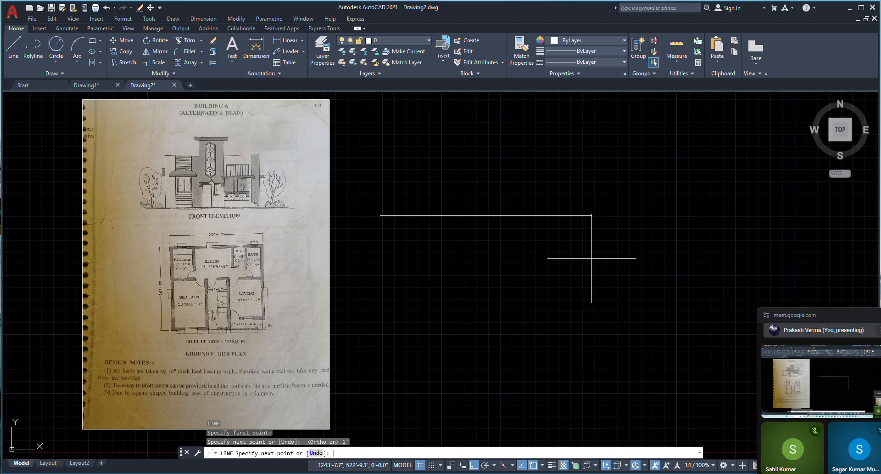
key("Escape")
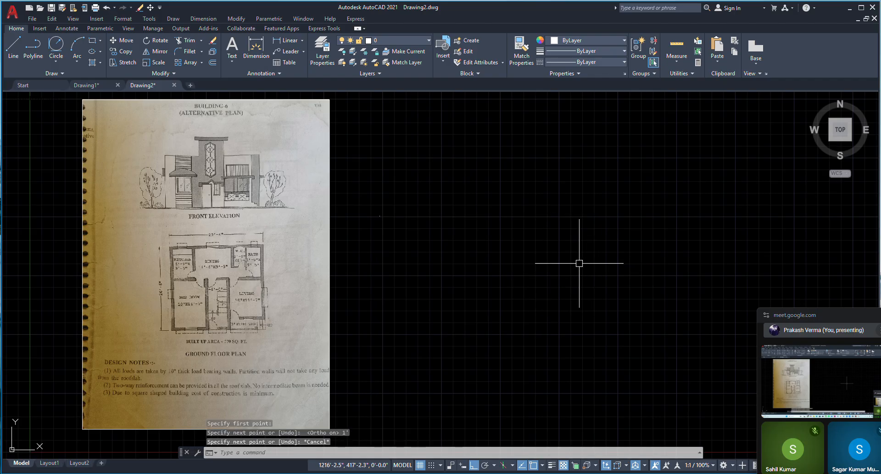
Step: Draw a horizontal 1-inch line just below the 1' line and compare the two lengths
scroll(358, 213, "up", 5)
scroll(379, 219, "up", 5)
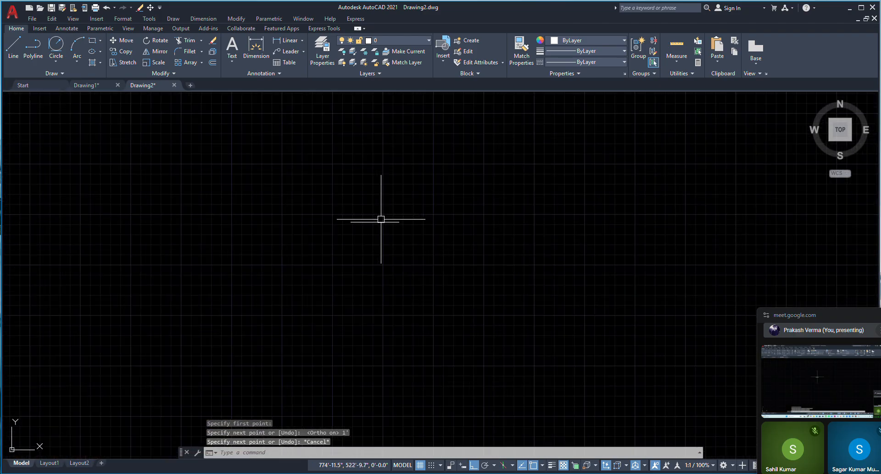
scroll(372, 220, "up", 5)
scroll(356, 224, "up", 2)
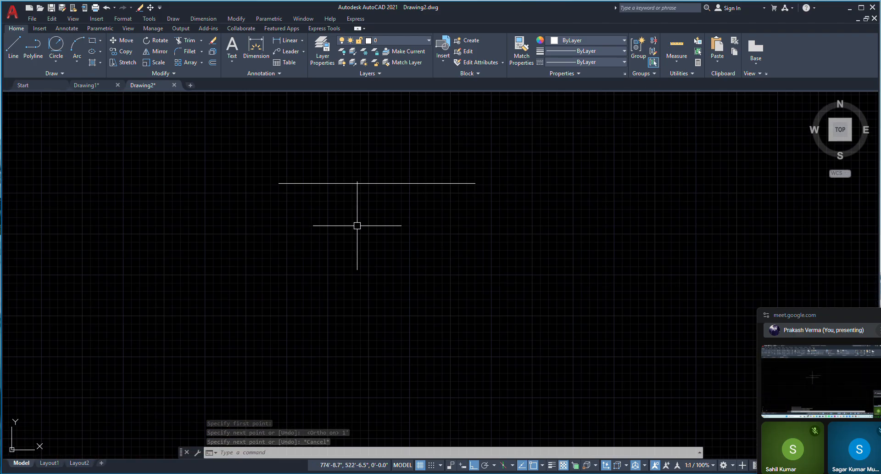
scroll(339, 240, "down", 2)
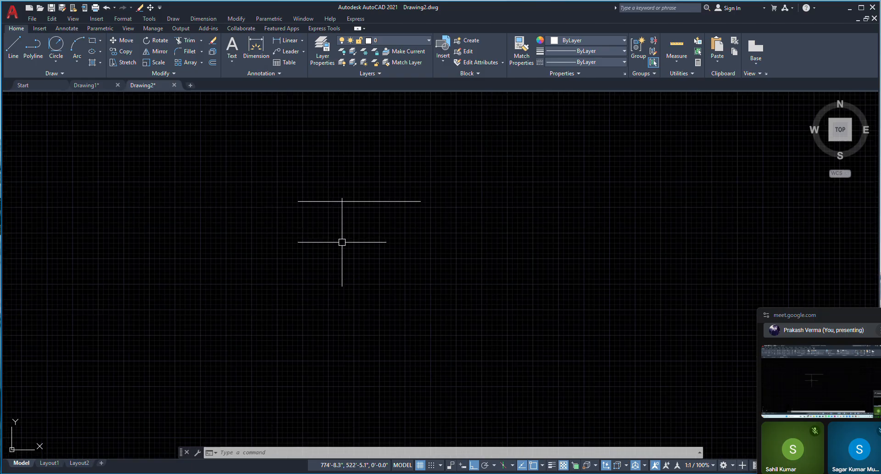
type("l")
key("Return")
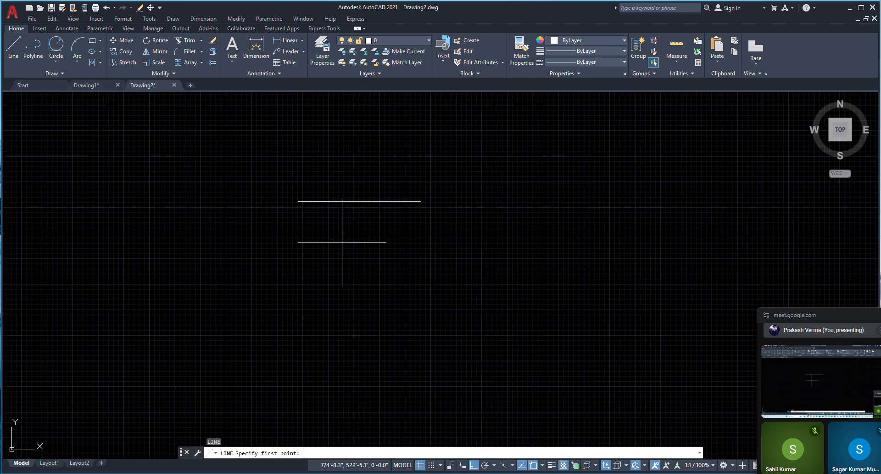
left_click(291, 232)
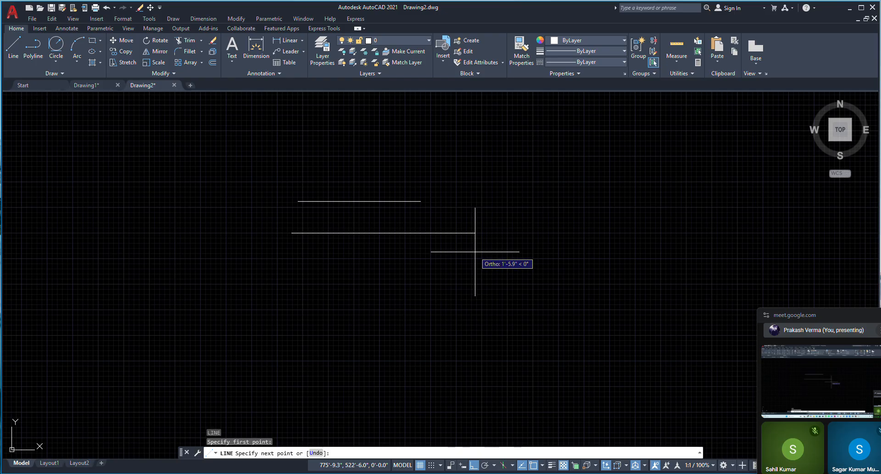
type("1")
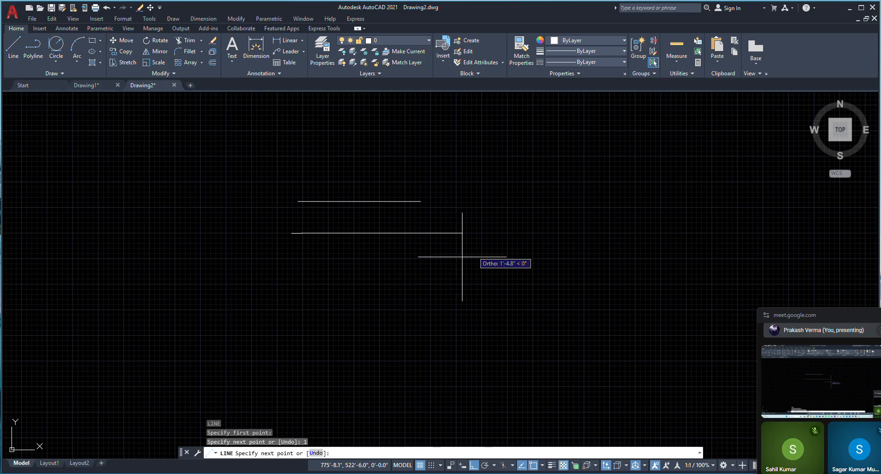
key("Return")
key("Escape")
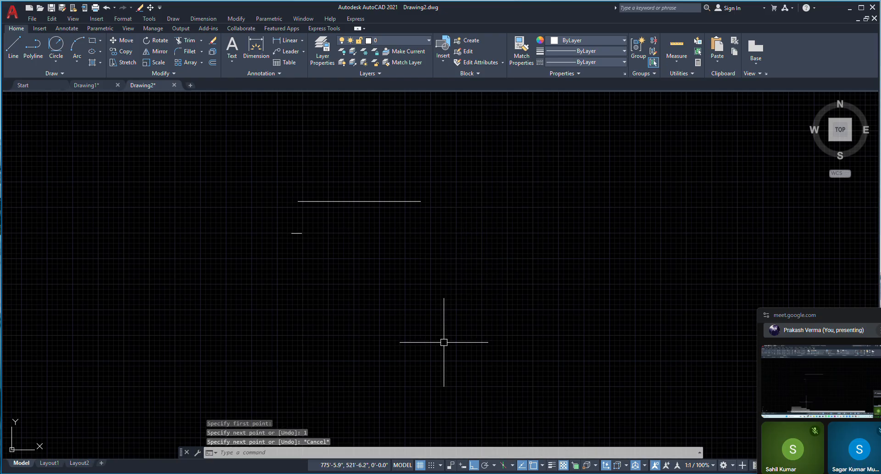
scroll(309, 233, "up", 6)
scroll(300, 239, "down", 3)
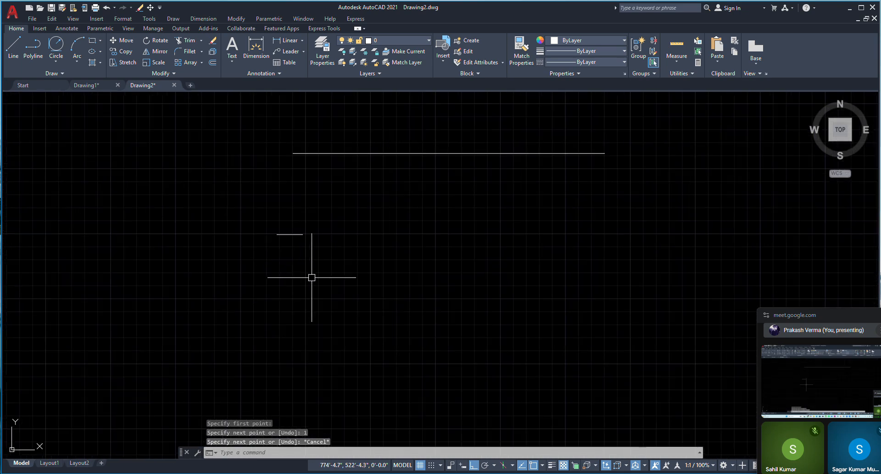
scroll(370, 265, "down", 2)
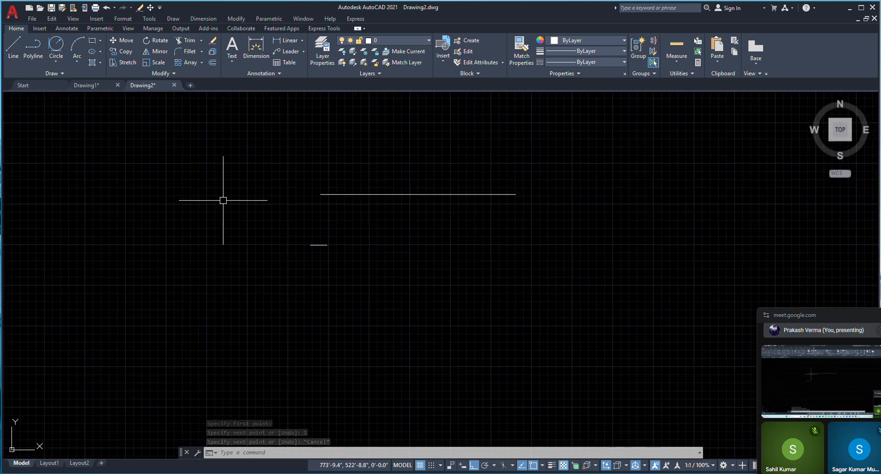
Step: Draw a horizontal 1'7 line below the 1' and 1-inch practice lines
scroll(491, 211, "down", 2)
middle_click_drag(478, 236, 429, 236)
type("l")
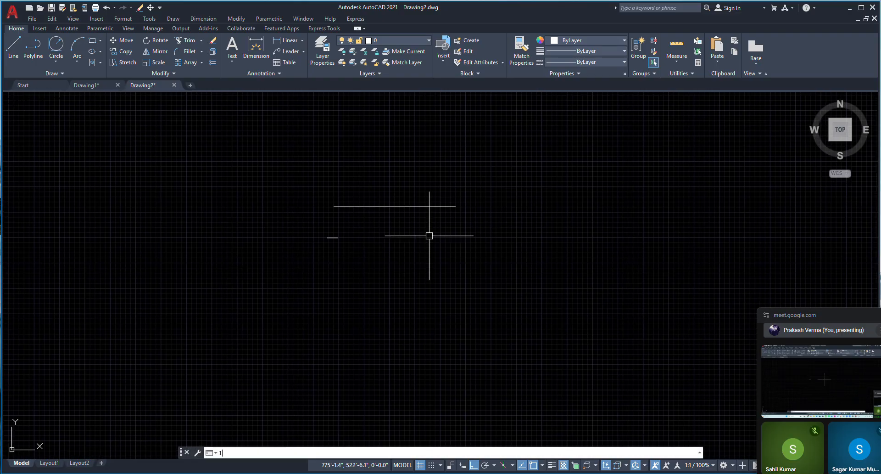
key("Return")
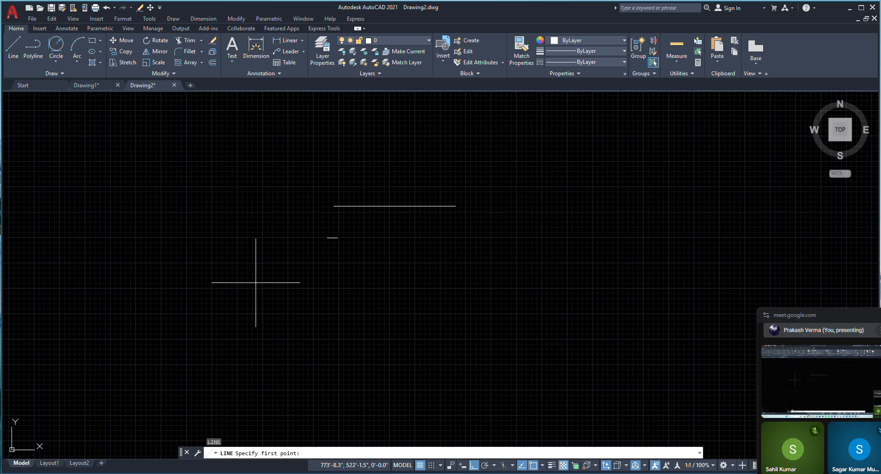
left_click(281, 256)
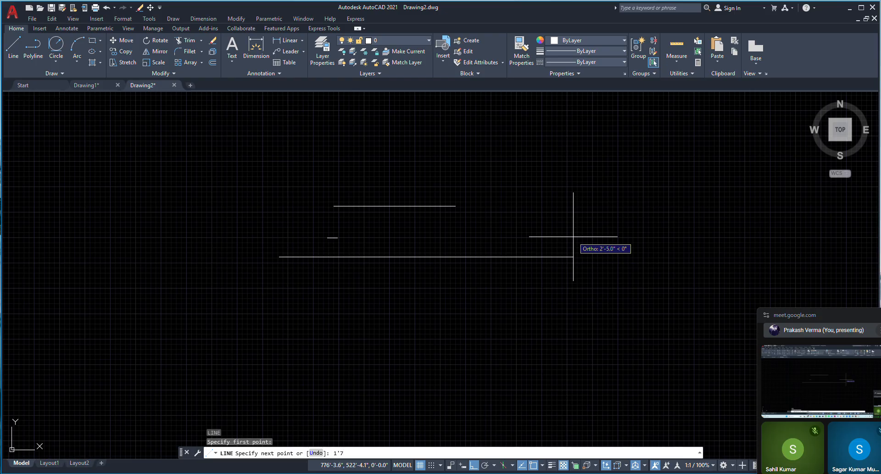
key("Return")
right_click(549, 170)
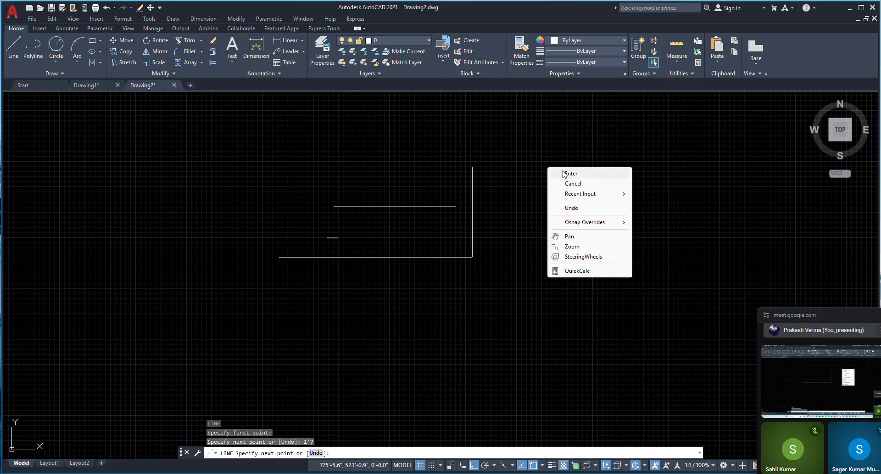
left_click(562, 174)
scroll(516, 232, "down", 2)
scroll(516, 241, "down", 2)
scroll(451, 247, "up", 2)
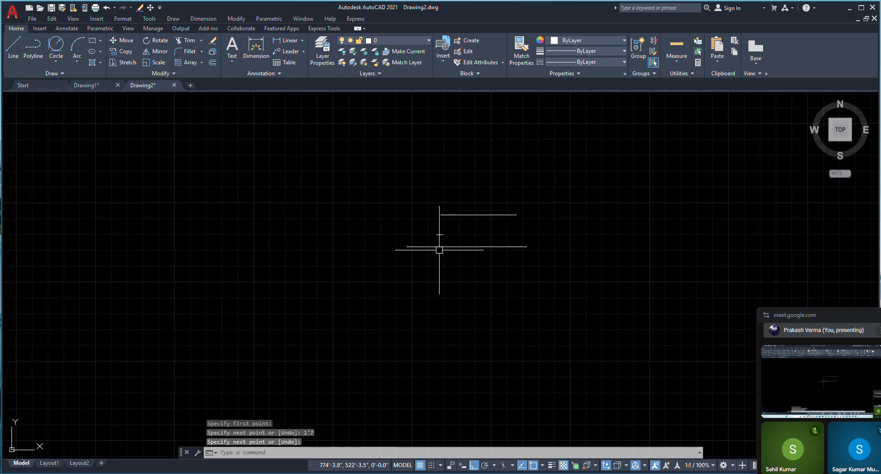
left_click(607, 284)
left_click(580, 285)
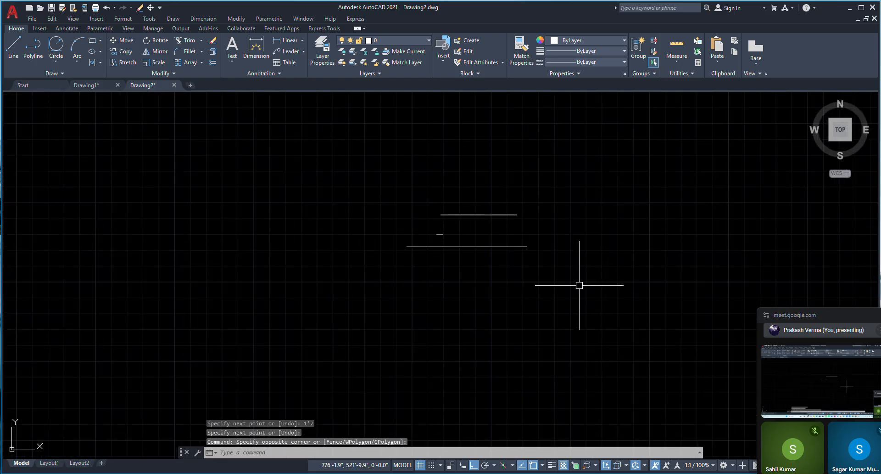
Step: Add a linear dimensional constraint between the endpoints of the 1'7 line and place its dimension below the line
left_click(109, 28)
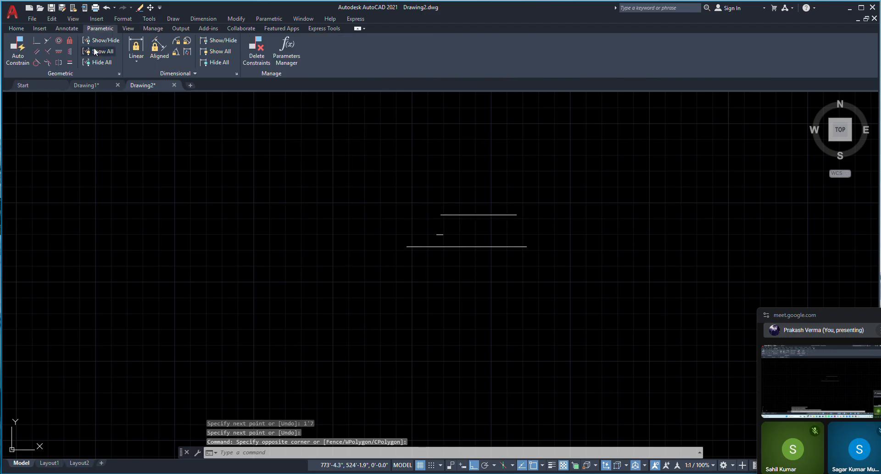
left_click(136, 46)
left_click(403, 248)
left_click(407, 246)
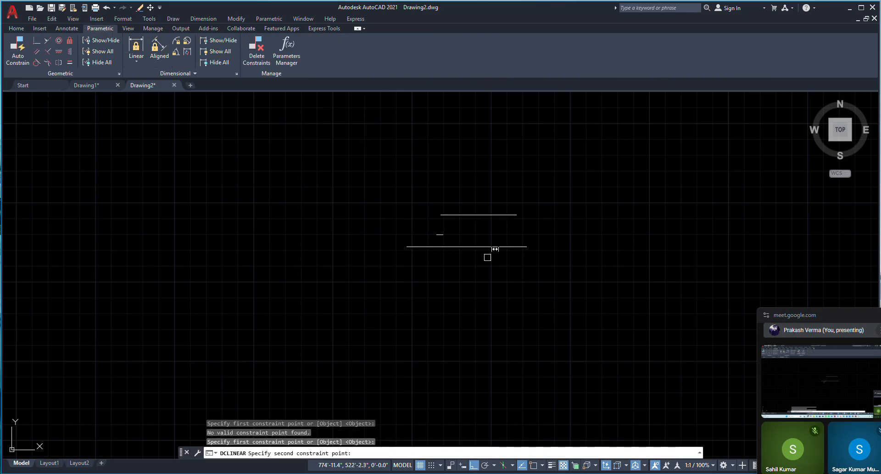
left_click(528, 246)
left_click(516, 277)
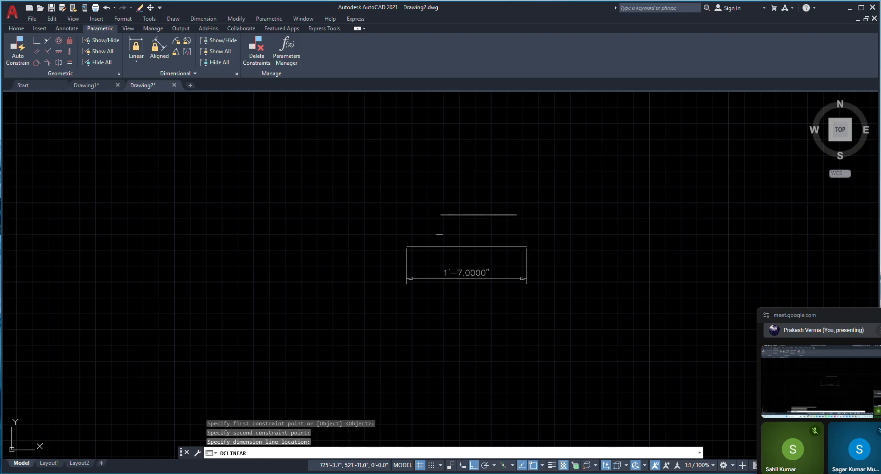
key("Return")
Step: Add a linear dimensional constraint to the short 1-inch line, with its dimension placed just below it
scroll(434, 231, "up", 6)
right_click(374, 211)
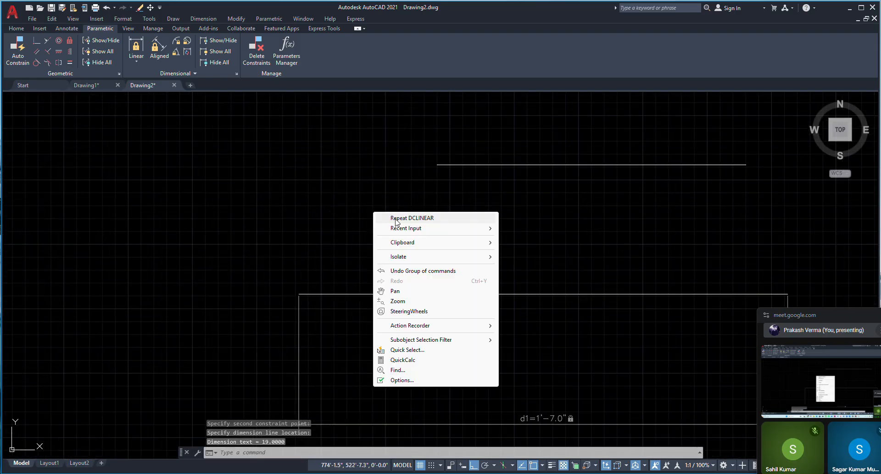
left_click(404, 219)
left_click(422, 246)
left_click(447, 245)
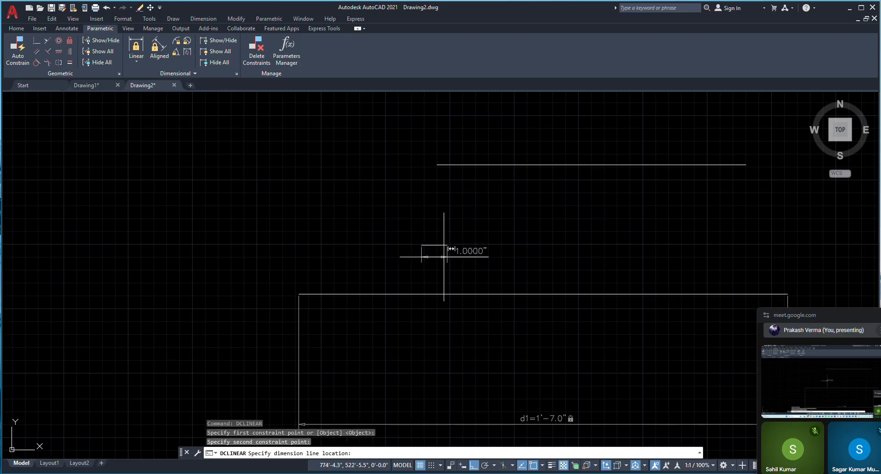
left_click(443, 258)
right_click(359, 150)
left_click(381, 158)
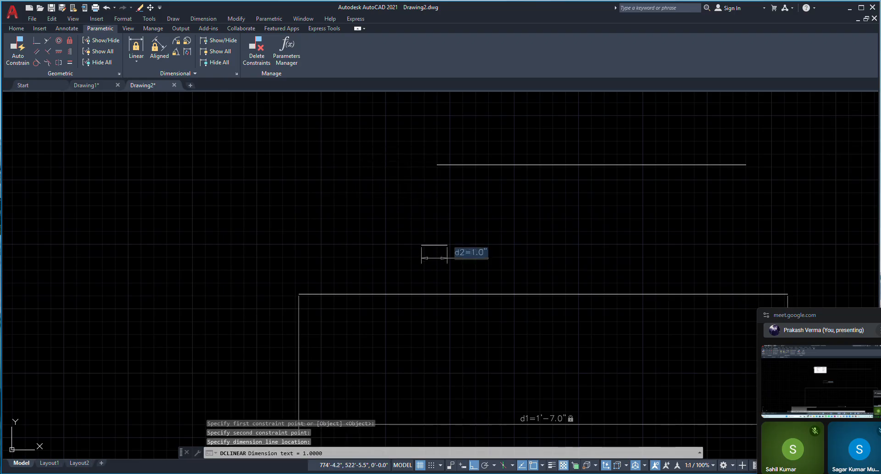
left_click(346, 198)
Step: Erase the three practice lines together with their dimensional constraints
scroll(429, 225, "down", 6)
left_click(522, 305)
left_click(338, 211)
right_click(322, 212)
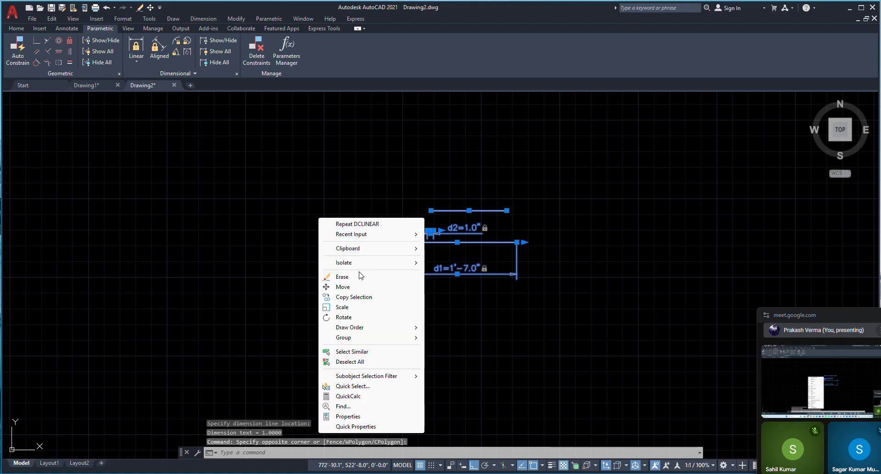
left_click(359, 276)
Step: Scale down the scanned plan sheet image by eye from a base point near the middle of the sheet
scroll(565, 241, "down", 12)
scroll(566, 242, "up", 2)
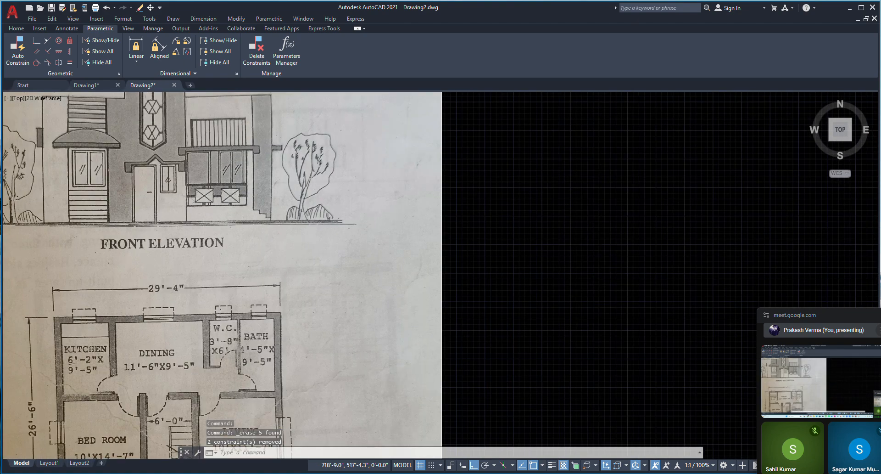
scroll(540, 261, "down", 4)
middle_click_drag(476, 266, 413, 251)
scroll(413, 251, "down", 3)
left_click(450, 276)
left_click(383, 262)
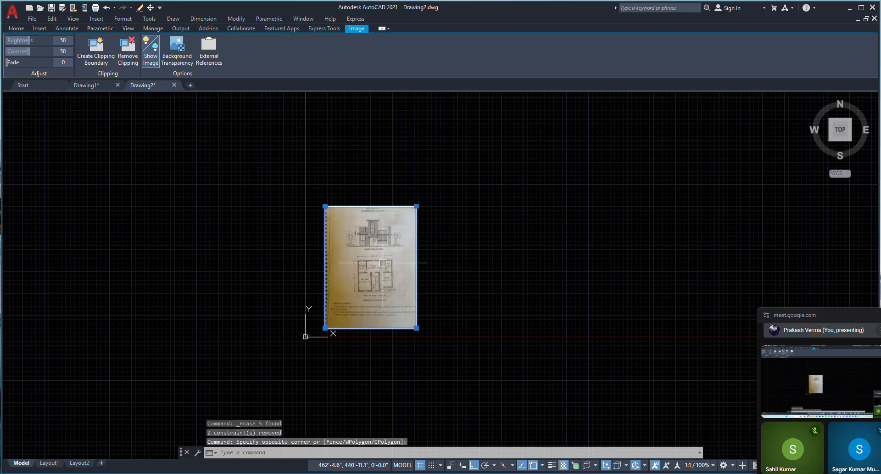
type("SC")
key("Return")
left_click(362, 247)
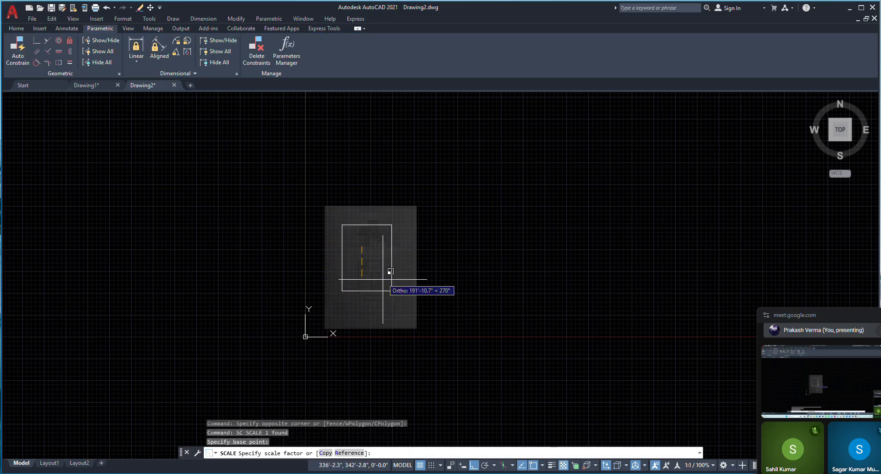
left_click(377, 250)
Step: Draw a trial outline beside the sheet, running 29'4 to the right and 26'6 down, after undoing a 26'4 segment
scroll(378, 251, "up", 10)
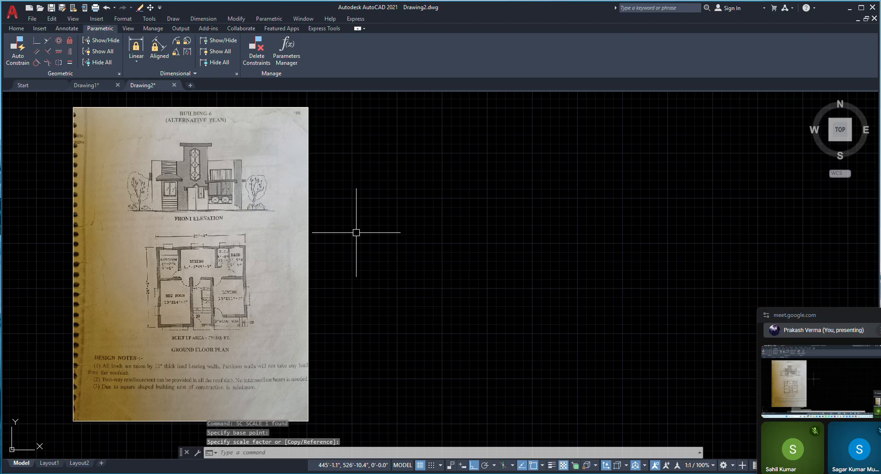
type("l")
key("Return")
left_click(387, 186)
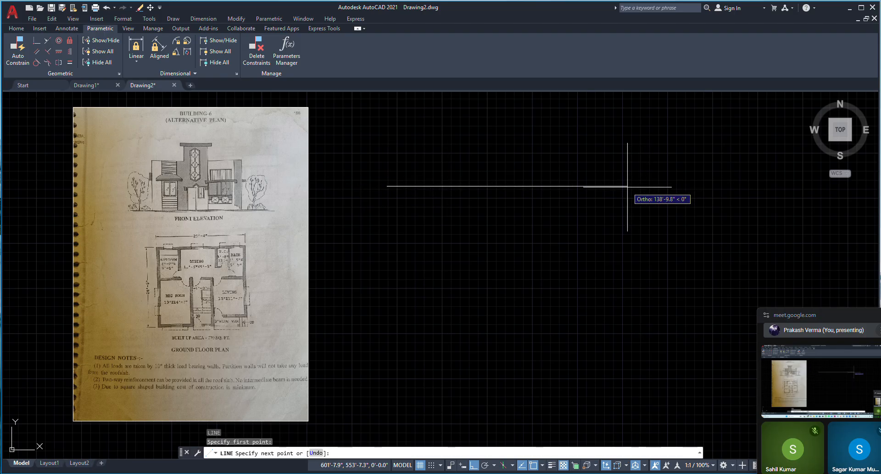
key("Return")
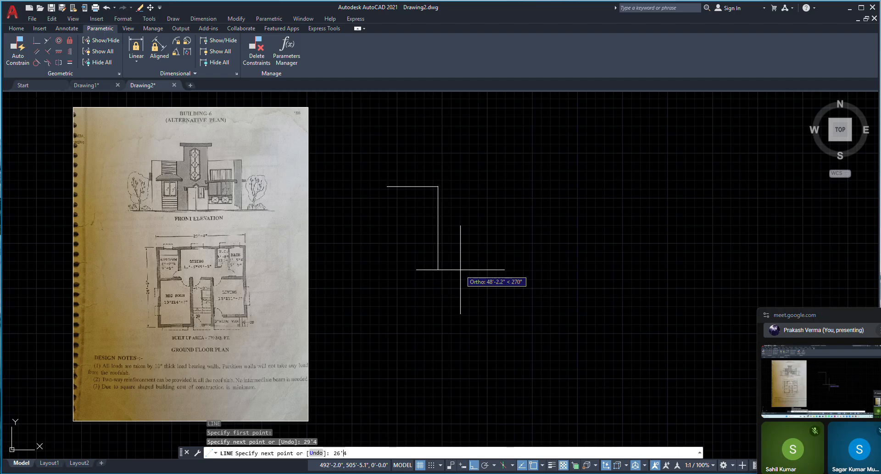
type("26'4")
key("Return")
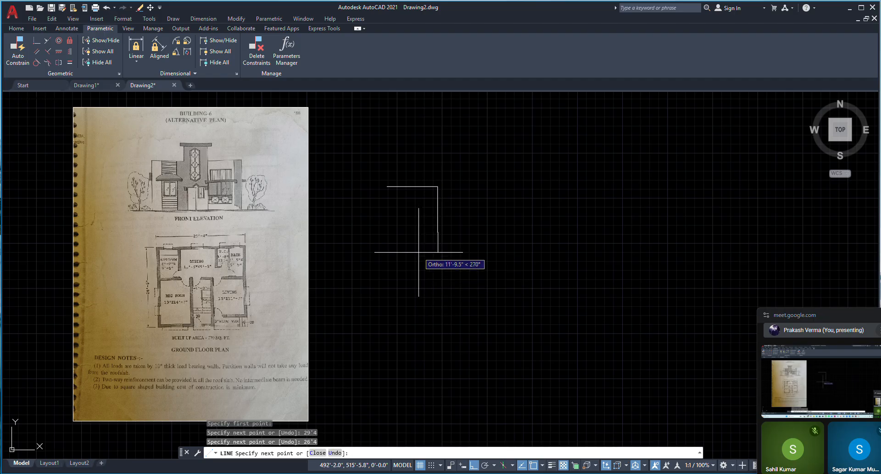
key("ctrl+z")
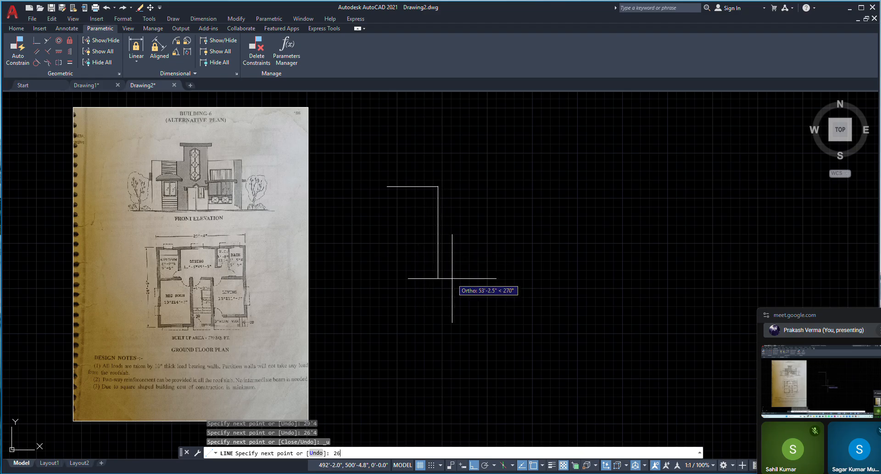
key("Return")
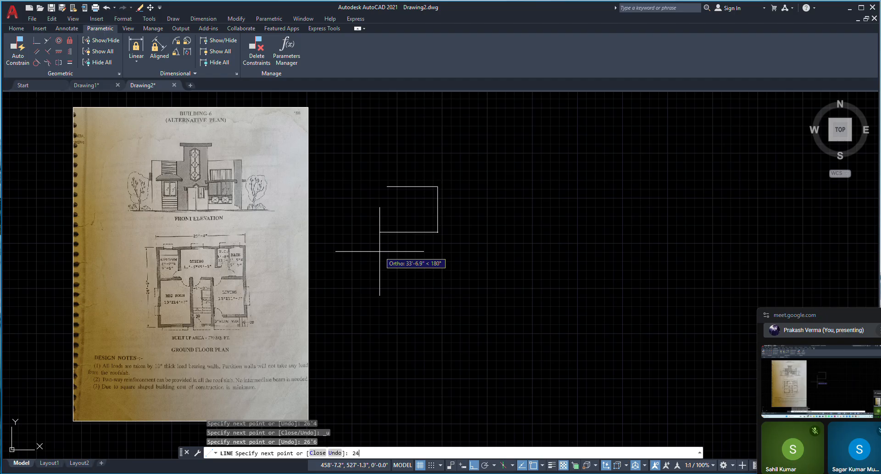
Step: Extend the trial outline 24'4 to the left, replacing a 24' segment, and end the line
type("24'")
key("Return")
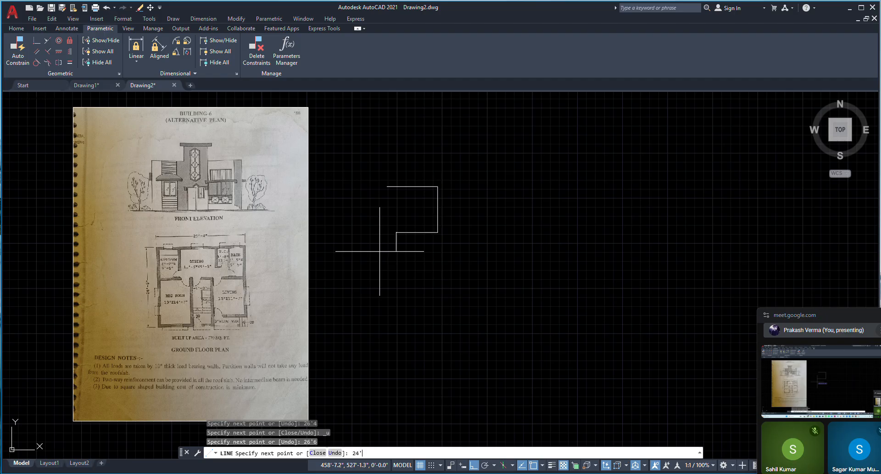
key("ctrl+z")
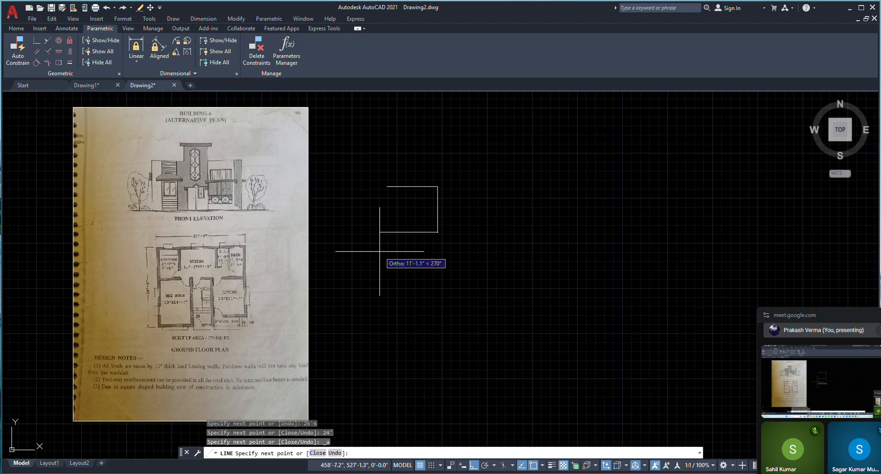
type("24'4")
key("Return")
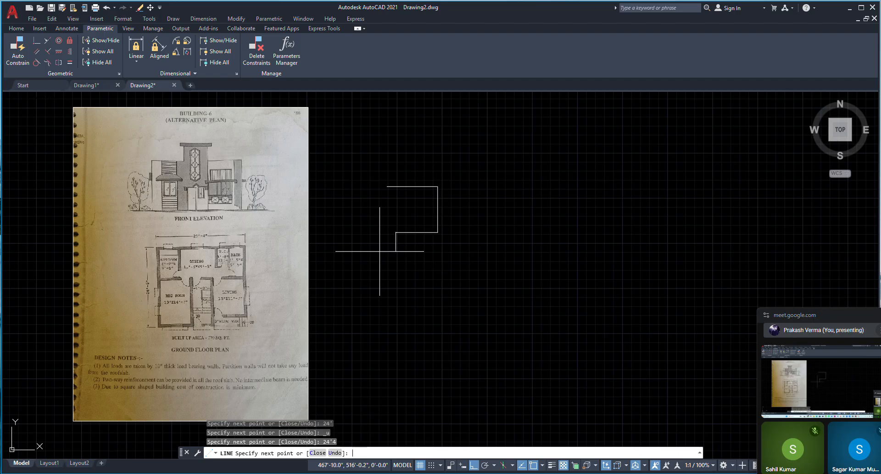
key("Escape")
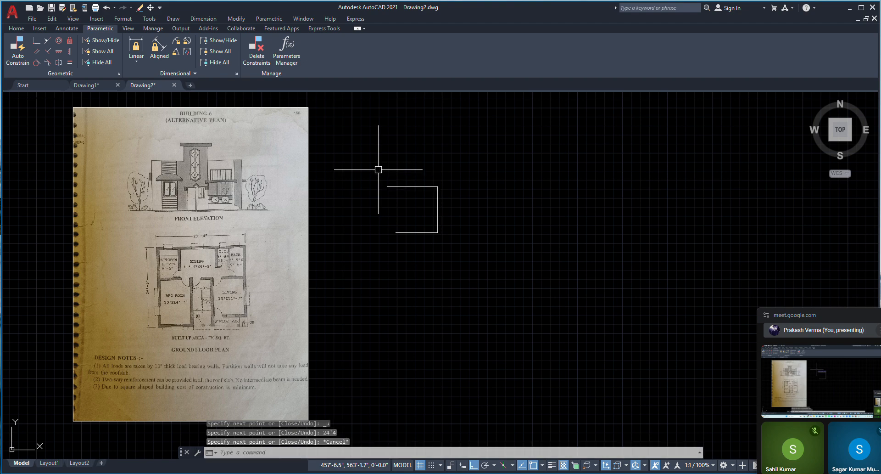
Step: Erase the three trial outline lines beside the scanned sheet
left_click(450, 244)
left_click(398, 188)
right_click(368, 161)
left_click(363, 162)
left_click(432, 251)
right_click(422, 181)
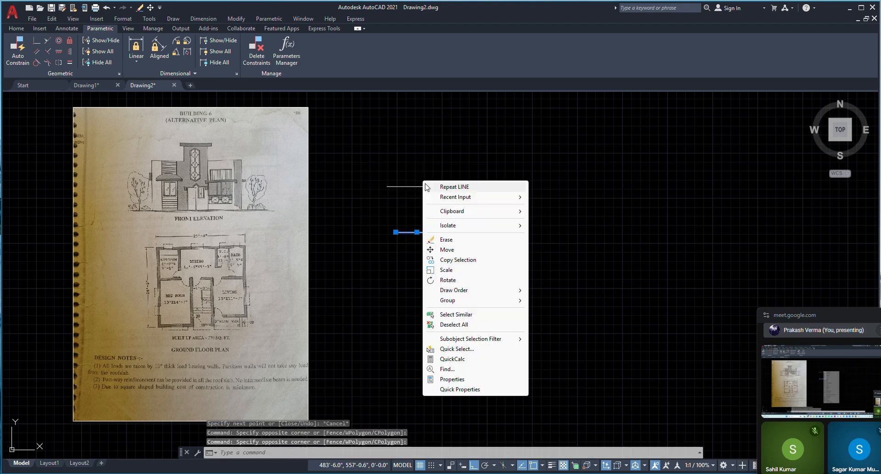
left_click(415, 190)
left_click(367, 158)
right_click(374, 146)
left_click(397, 205)
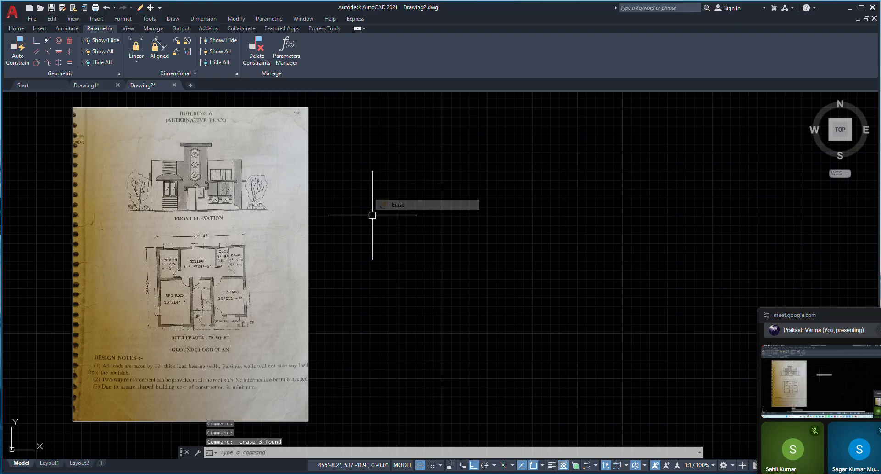
Step: Scale the scanned plan sheet image down further by eye from a base point on the sheet
scroll(381, 216, "down", 6)
left_click(316, 250)
type("sc")
key("Return")
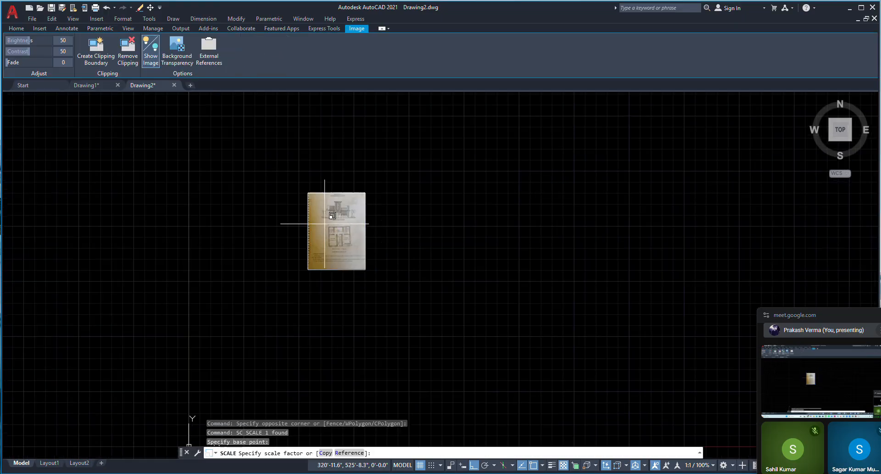
left_click(320, 220)
Step: Draw the building outline beside the scanned sheet, running 29'4 to the right and 26'6 down
scroll(335, 228, "up", 2)
scroll(328, 204, "up", 7)
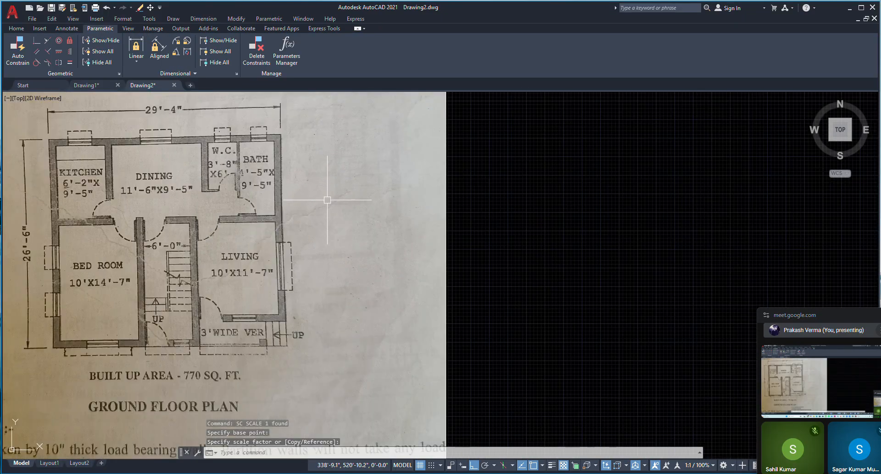
scroll(289, 192, "down", 3)
type("l")
key("Return")
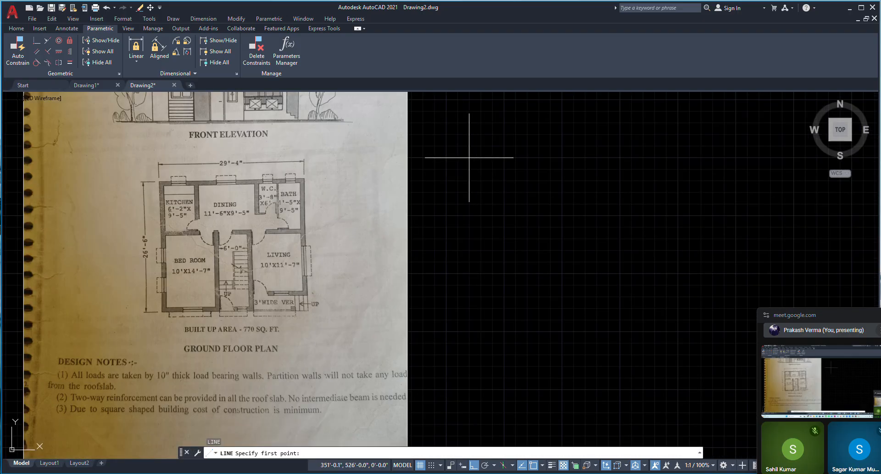
left_click(450, 161)
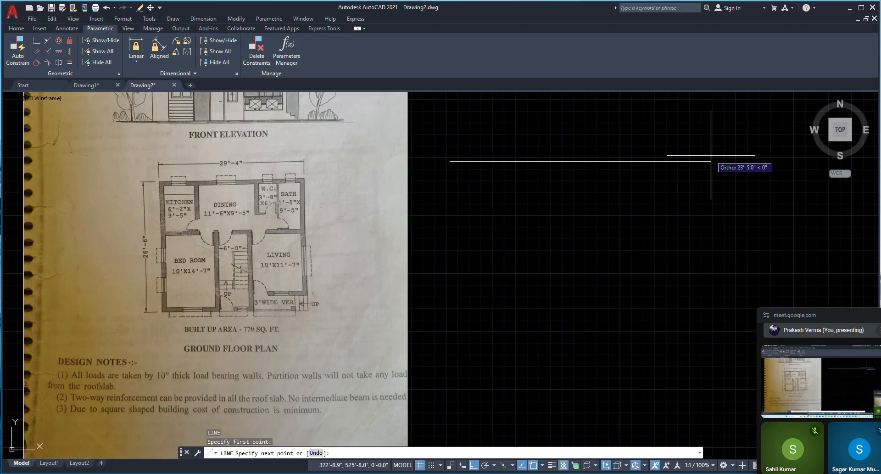
key("Return")
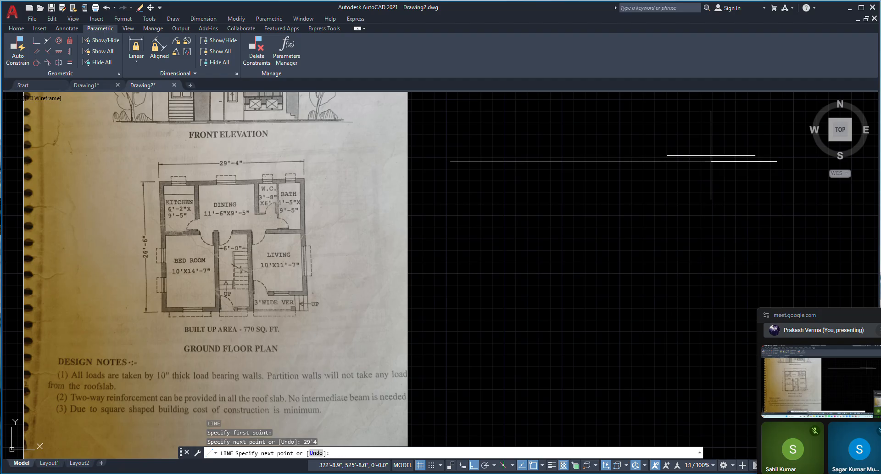
scroll(516, 197, "down", 4)
scroll(583, 250, "up", 2)
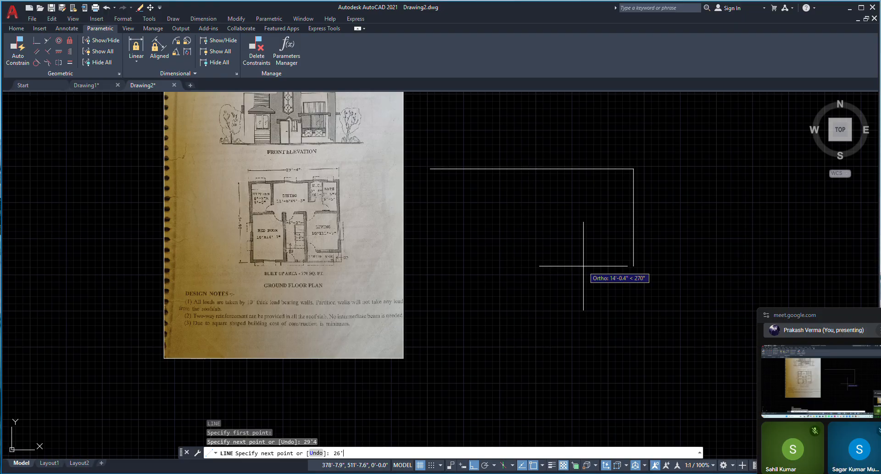
key("Return")
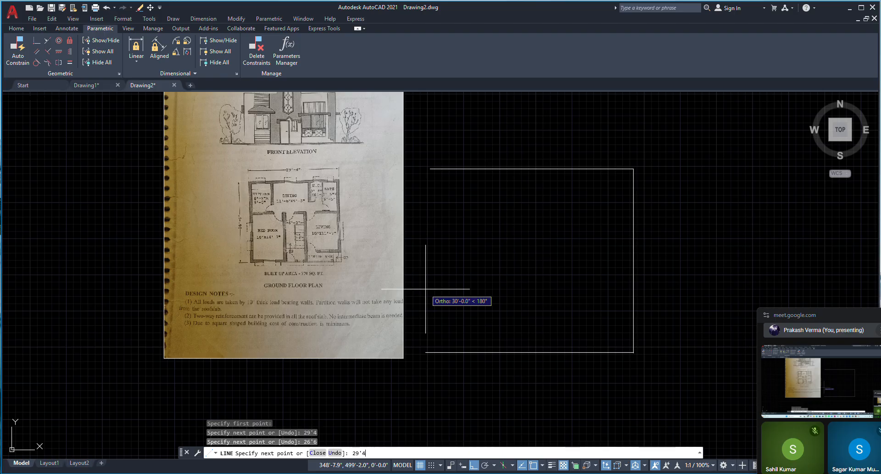
Step: Complete the outline rectangle with a 29'4 edge to the left and a 26'6 edge upward, and end the line
key("Return")
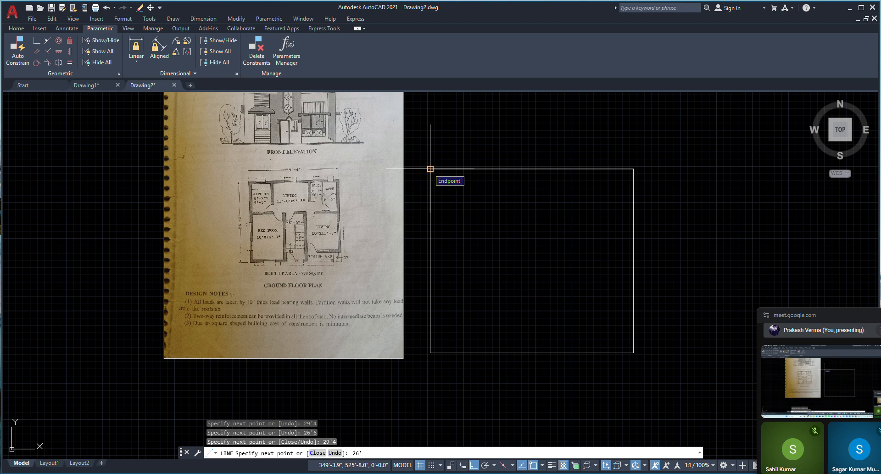
type("26'6")
key("Return")
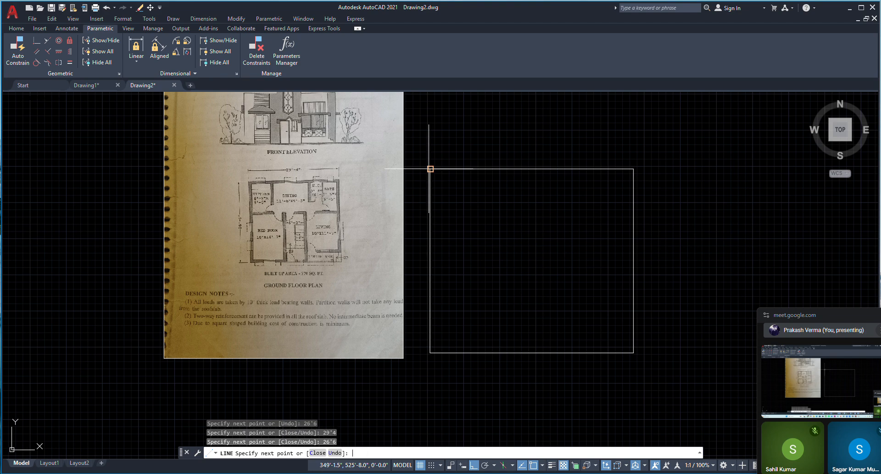
right_click(427, 139)
left_click(429, 143)
Step: Examine the scanned ground floor plan's room dimensions and wall layout alongside the new outline
scroll(450, 169, "up", 3)
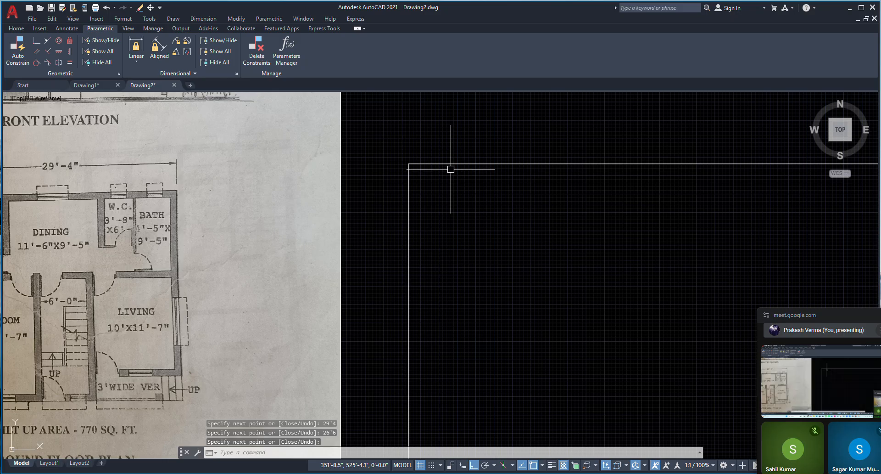
scroll(665, 268, "down", 3)
scroll(458, 230, "up", 2)
scroll(407, 197, "down", 2)
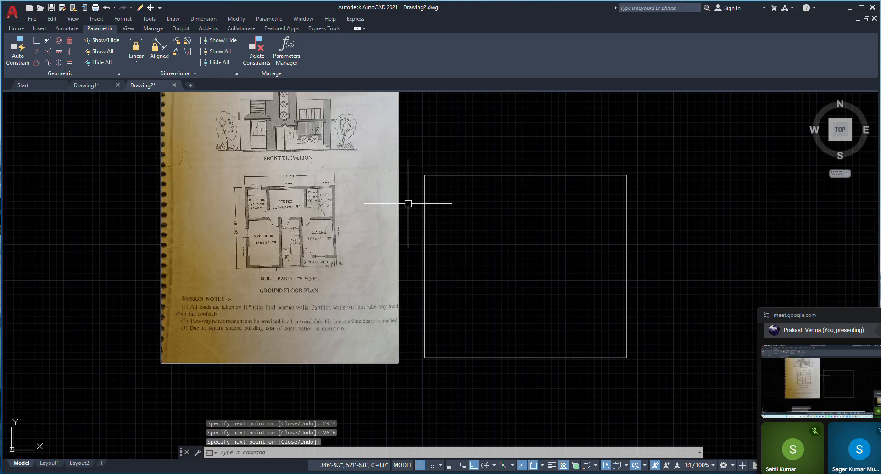
scroll(427, 191, "up", 4)
scroll(420, 196, "down", 2)
scroll(421, 196, "down", 2)
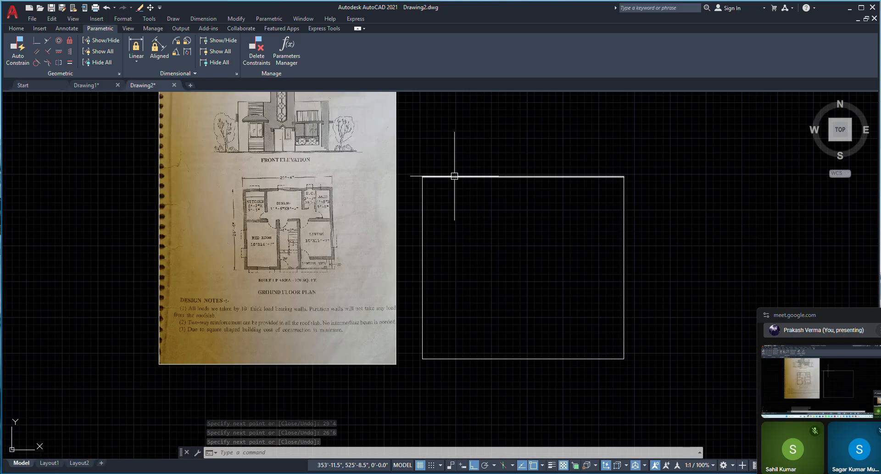
scroll(239, 195, "up", 3)
scroll(241, 191, "up", 2)
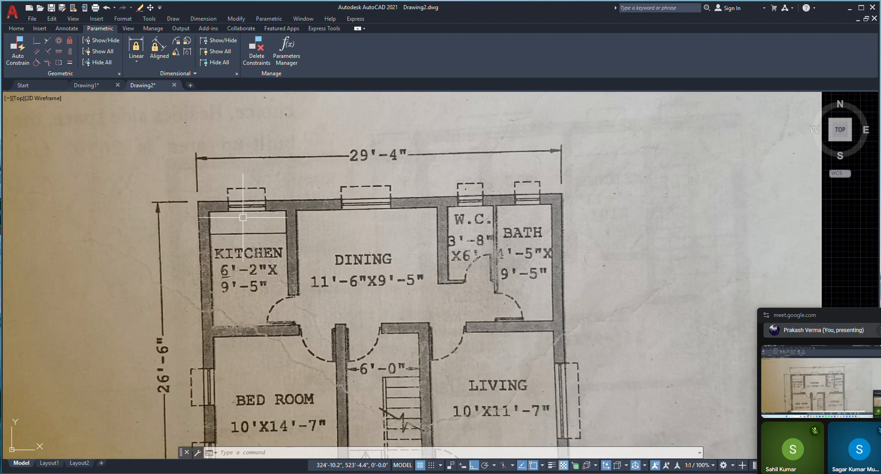
scroll(223, 235, "down", 4)
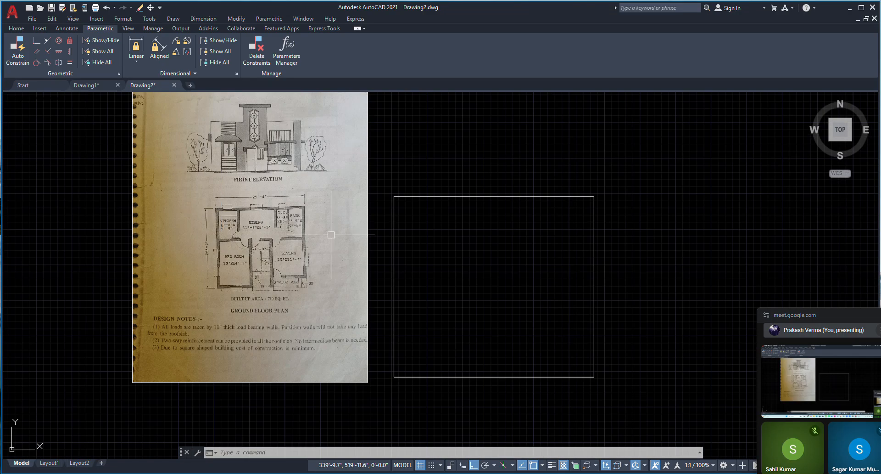
scroll(279, 227, "up", 1)
scroll(310, 200, "down", 1)
scroll(433, 174, "down", 2)
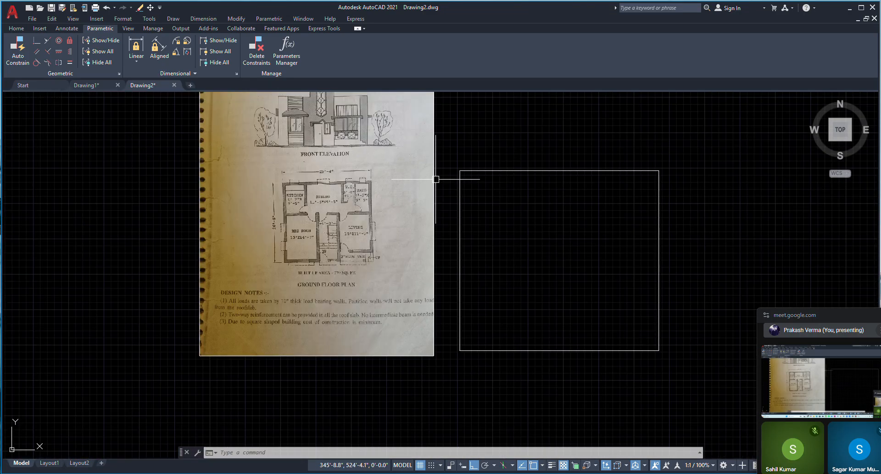
Step: Offset the outline's top and left edges inward by 10 inches for the outer wall thickness
middle_click_drag(562, 187, 456, 200)
scroll(390, 173, "up", 2)
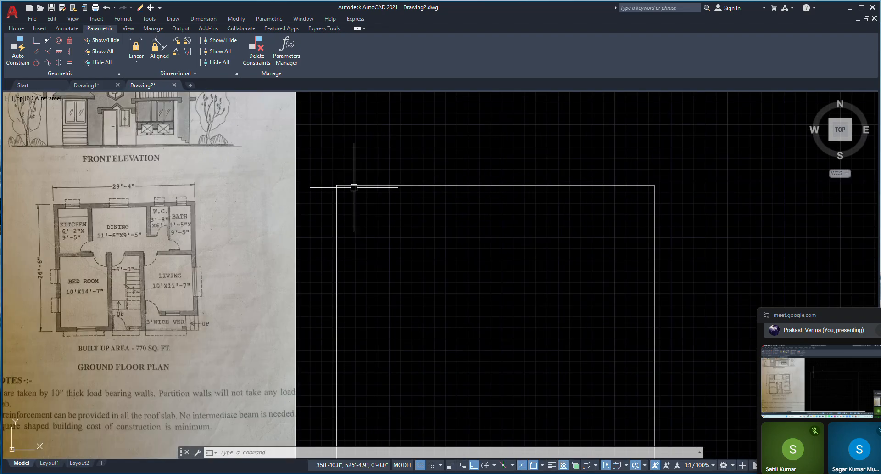
type("o")
key("Return")
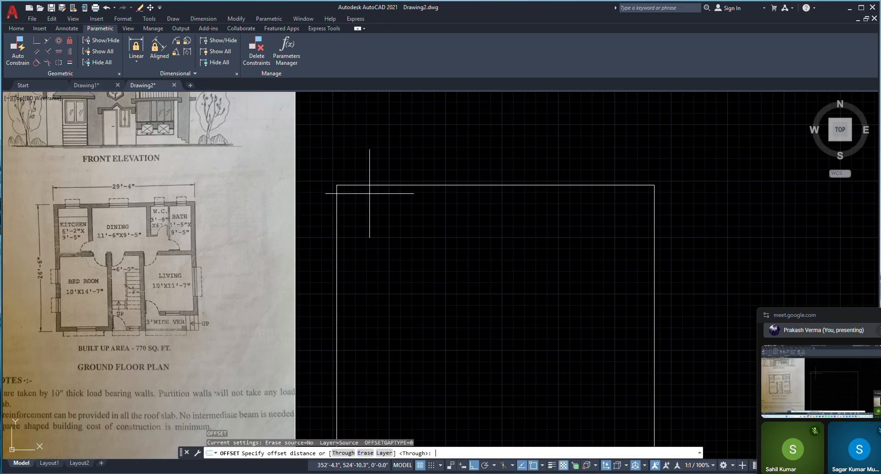
type("10")
key("Return")
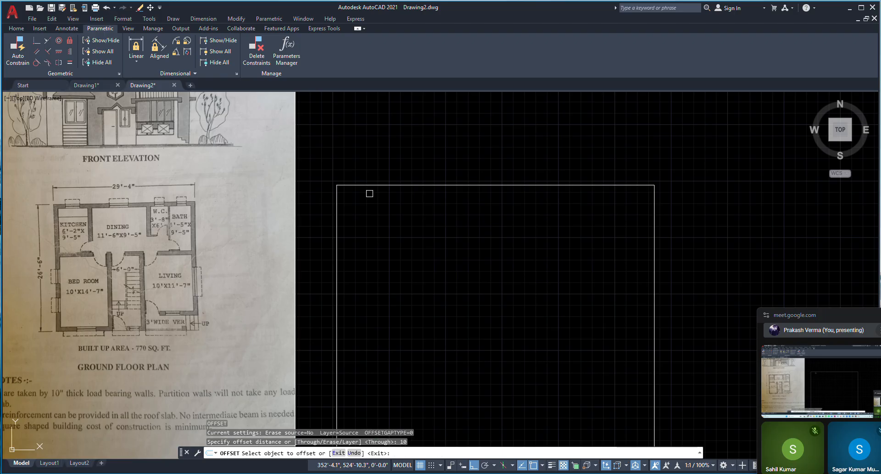
left_click(363, 185)
left_click(352, 223)
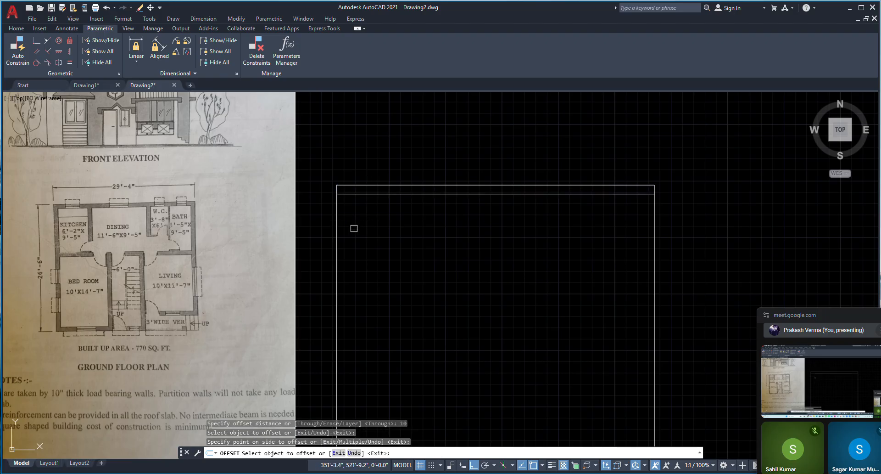
left_click(337, 232)
left_click(412, 218)
Step: Offset the outline's bottom and right edges inward by the same 10-inch wall thickness and end the offset
scroll(415, 223, "down", 4)
left_click(421, 320)
left_click(424, 292)
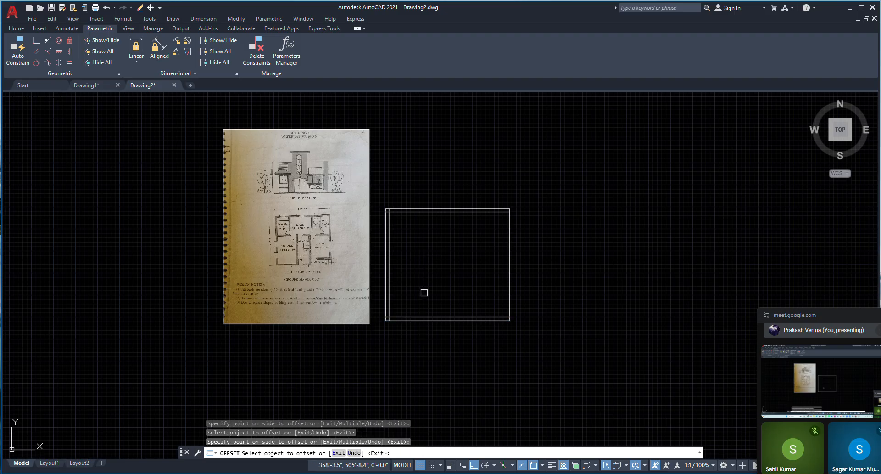
scroll(462, 270, "up", 2)
left_click(536, 254)
left_click(507, 230)
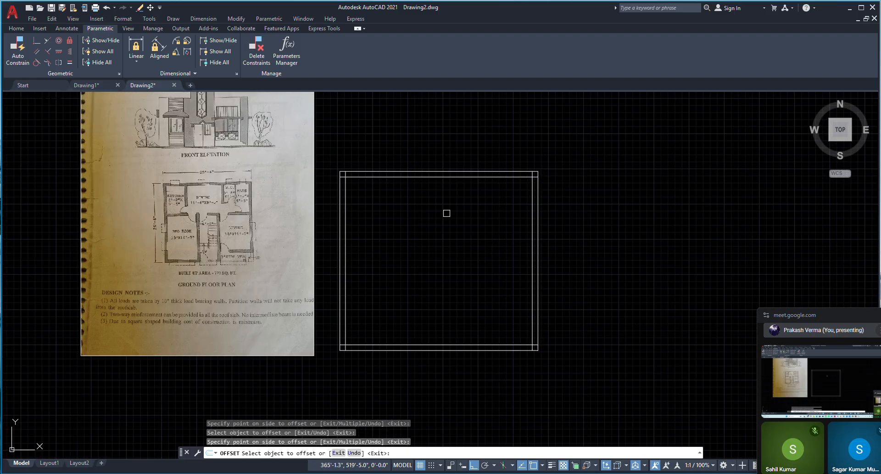
key("Return")
Step: Use the Sketch command to draw a freehand horizontal line beneath the kitchen's 6'-2" dimension on the scanned plan
scroll(313, 202, "up", 6)
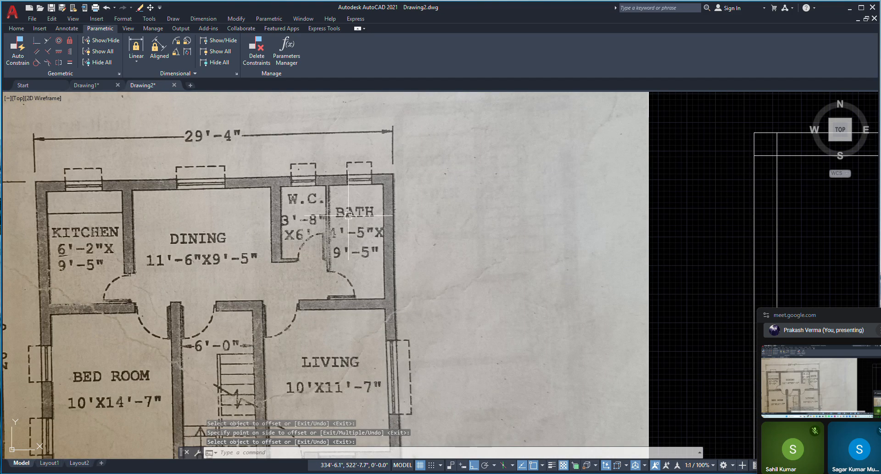
type("sk")
key("Return")
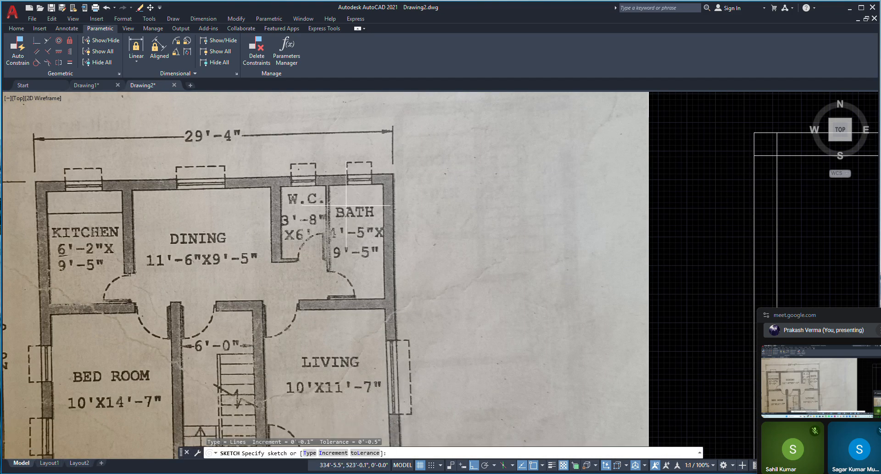
scroll(346, 205, "up", 3)
scroll(362, 218, "down", 1)
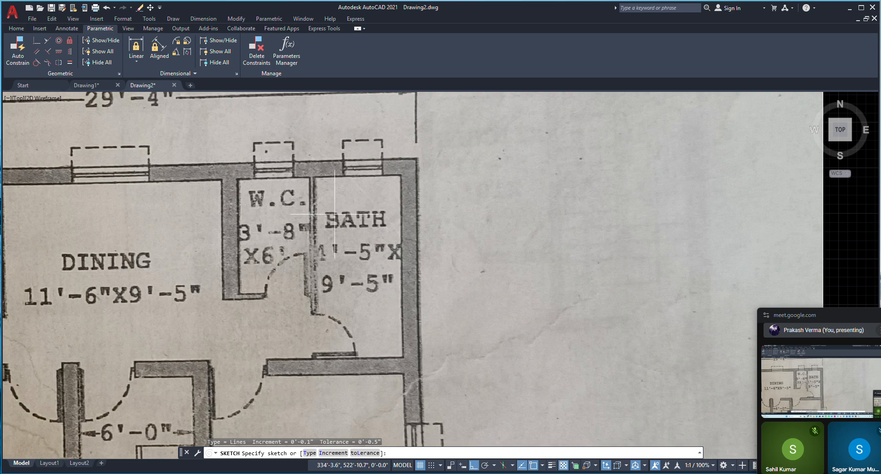
scroll(362, 218, "down", 3)
scroll(265, 231, "up", 2)
scroll(265, 231, "up", 5)
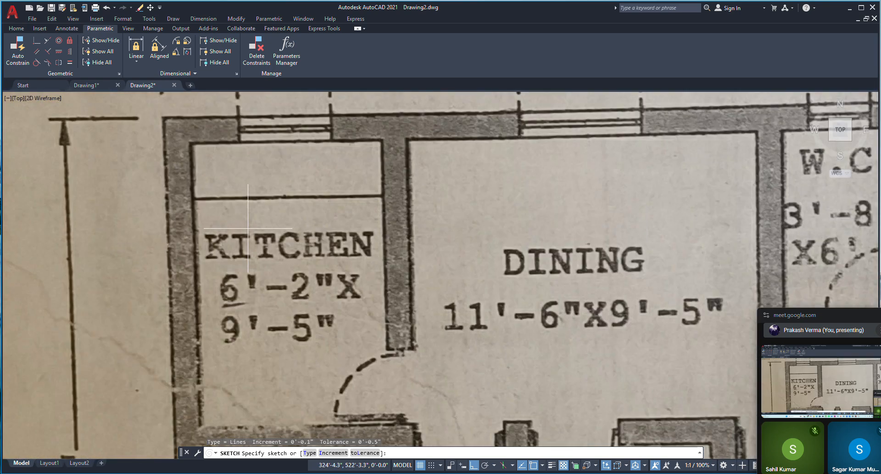
scroll(262, 248, "down", 3)
scroll(259, 263, "up", 2)
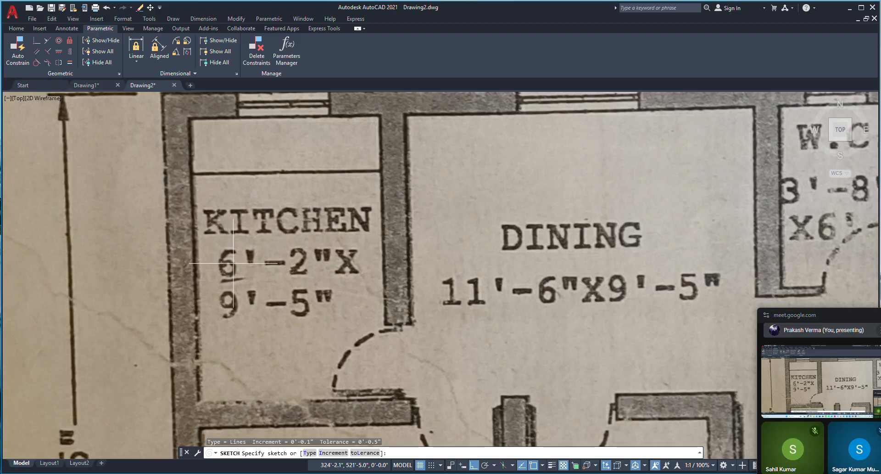
left_click(204, 278)
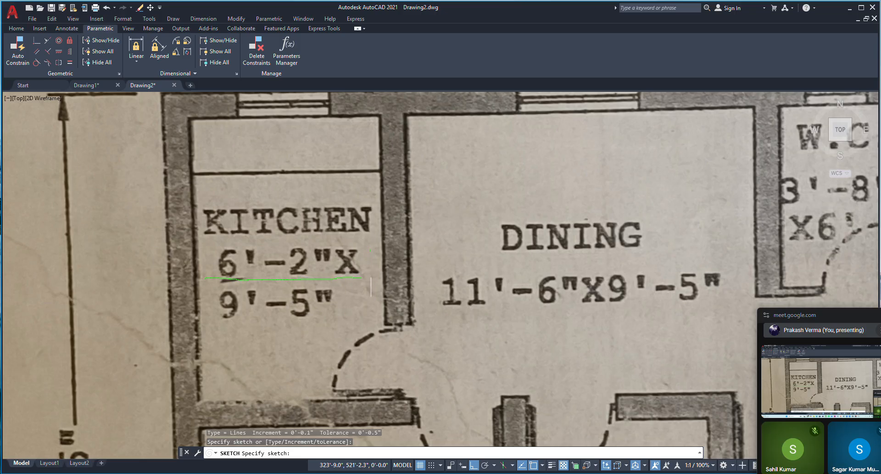
Step: Mark the horizontal line with a handwritten H, and sketch a vertical line through the kitchen marked with a V
mouse_move(389, 248)
left_mouse_down()
mouse_move(395, 278)
mouse_move(391, 267)
left_mouse_up()
scroll(317, 296, "down", 3)
scroll(281, 296, "up", 2)
scroll(308, 316, "down", 1)
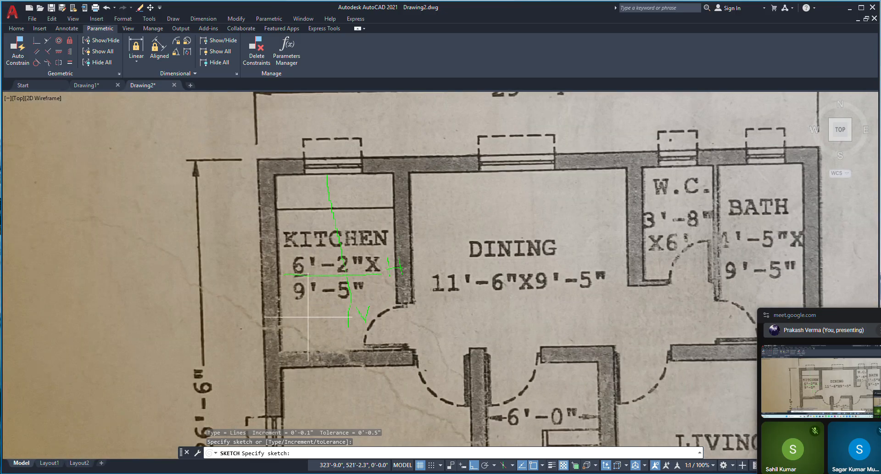
Step: Handwrite the note H x V below the kitchen's dimension text on the scanned plan
scroll(308, 316, "up", 4)
left_click(273, 307)
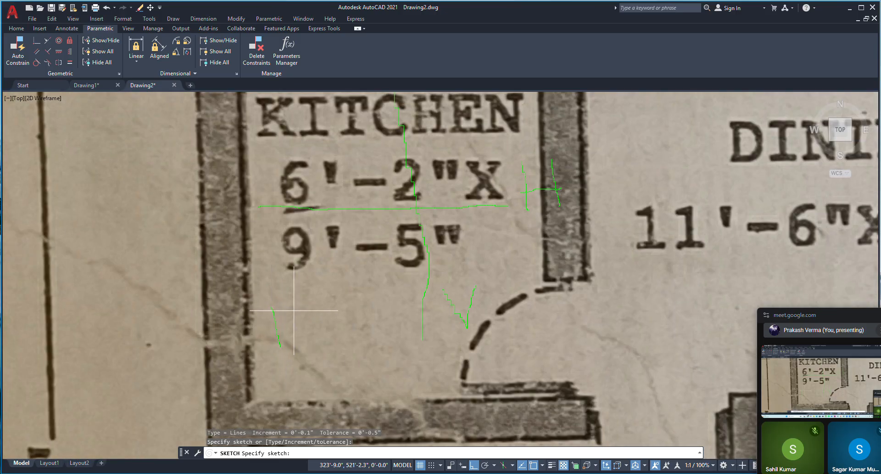
left_click(272, 330)
left_click(340, 312)
left_click(327, 339)
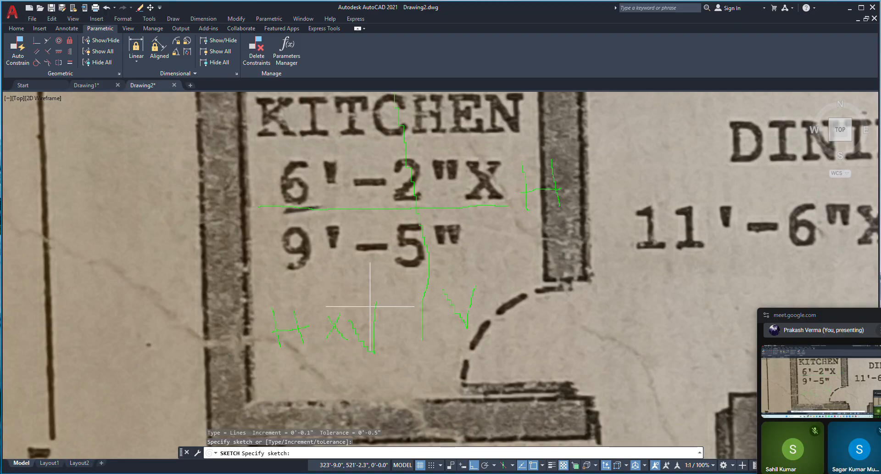
Step: Sketch further freehand horizontal and vertical strokes across the kitchen to indicate its width and depth directions
scroll(316, 312, "down", 2)
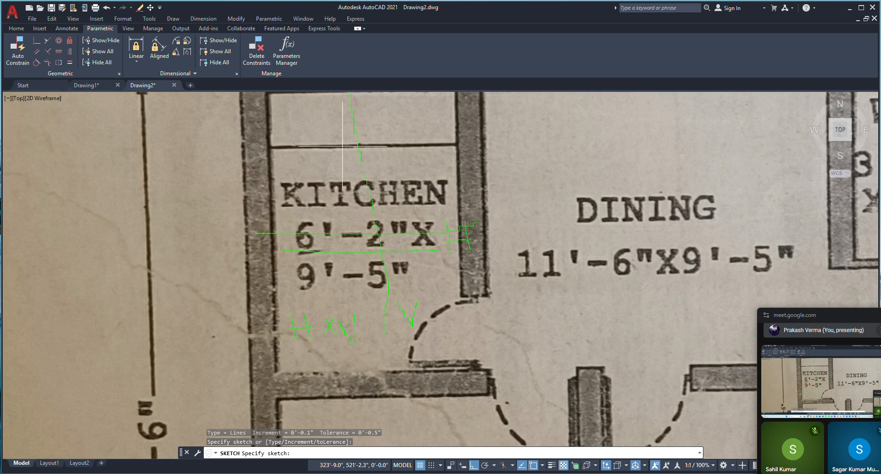
scroll(273, 302, "down", 3)
scroll(278, 298, "up", 1)
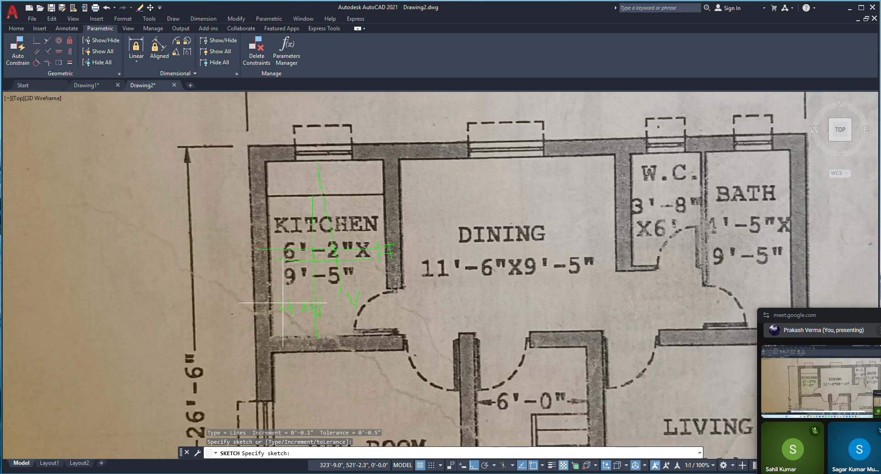
scroll(305, 249, "up", 3)
middle_click_drag(305, 249, 253, 267)
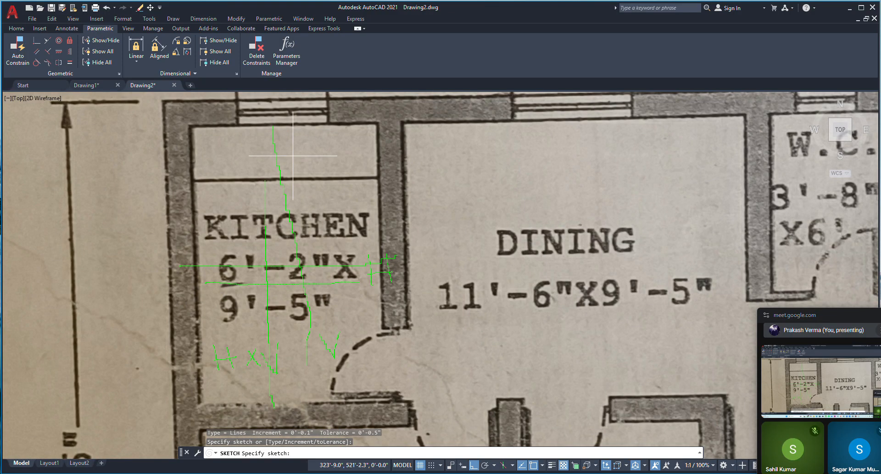
scroll(234, 282, "down", 2)
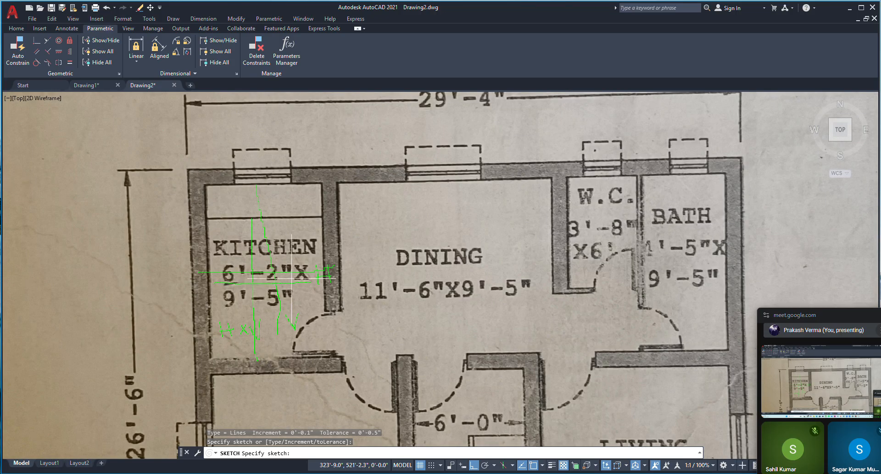
scroll(292, 277, "down", 3)
scroll(293, 270, "up", 2)
scroll(294, 259, "down", 3)
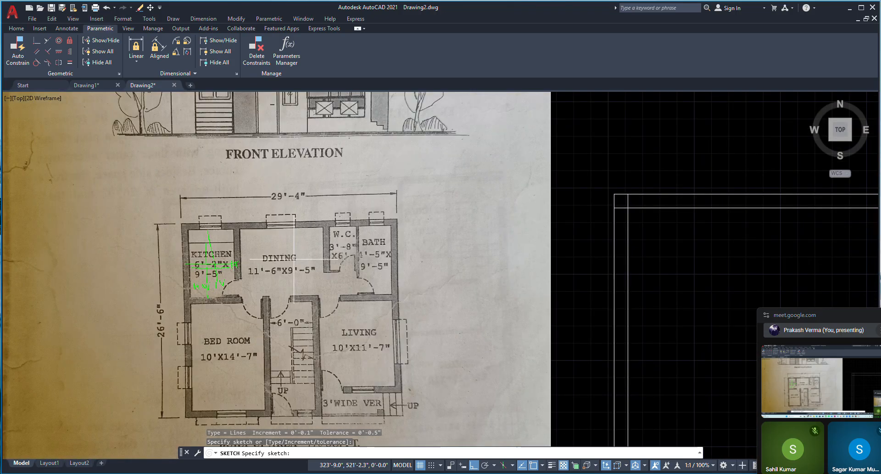
scroll(227, 276, "up", 4)
scroll(182, 270, "down", 3)
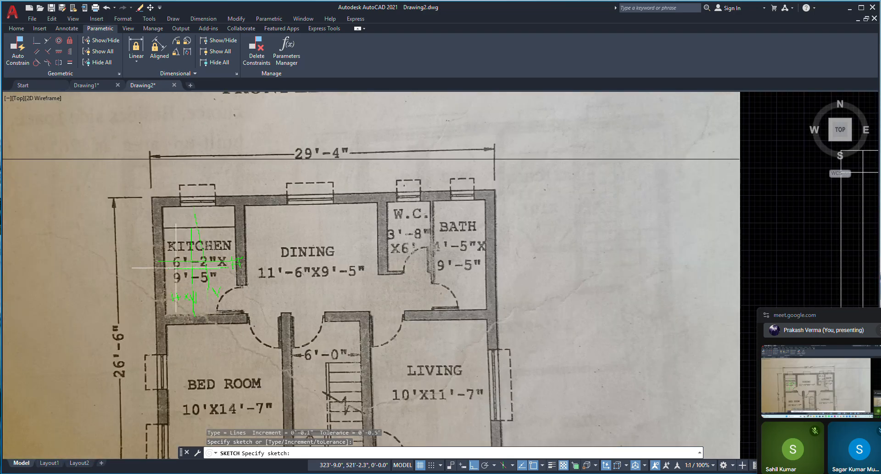
Step: Sketch a freehand vertical stroke through the dining room beside the kitchen wall, then discard the temporary marks on the scanned plan
scroll(171, 265, "up", 3)
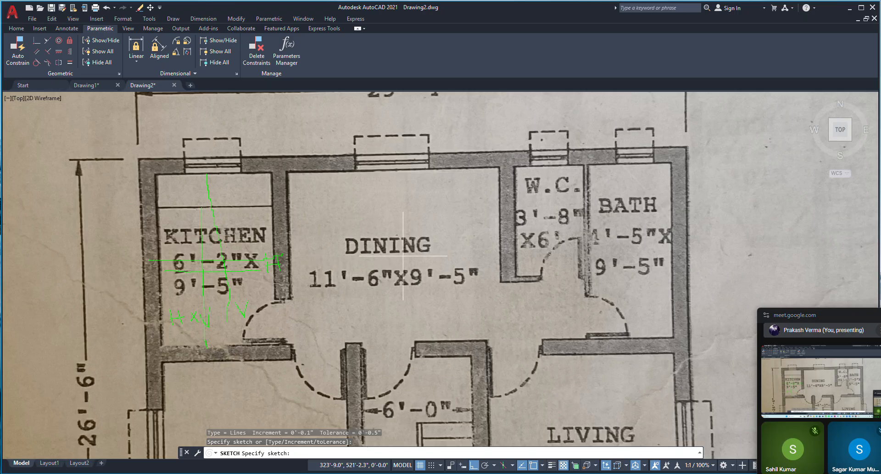
scroll(200, 303, "up", 2)
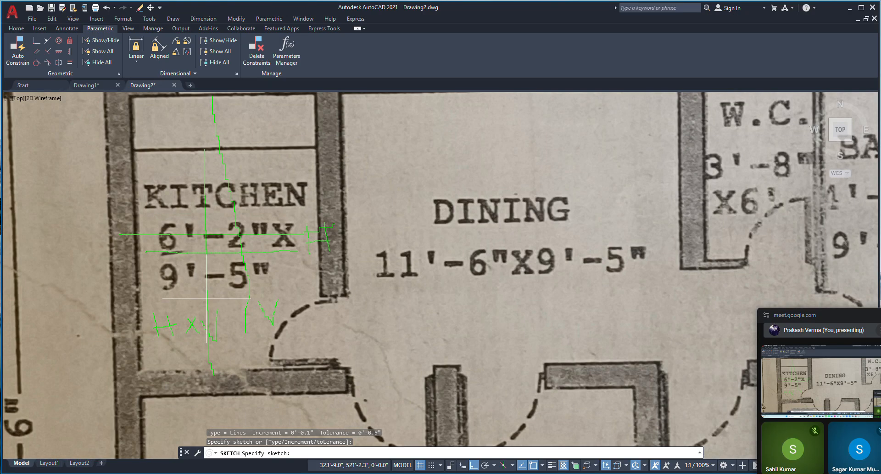
scroll(222, 306, "down", 2)
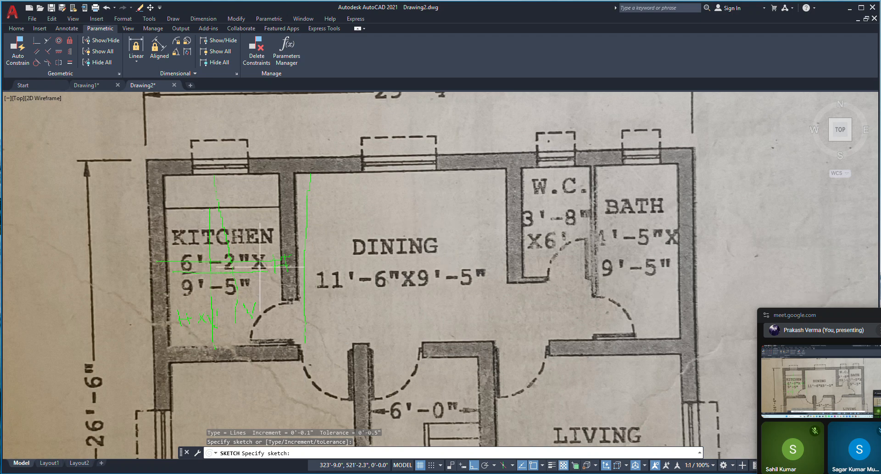
scroll(259, 266, "down", 6)
key("Escape")
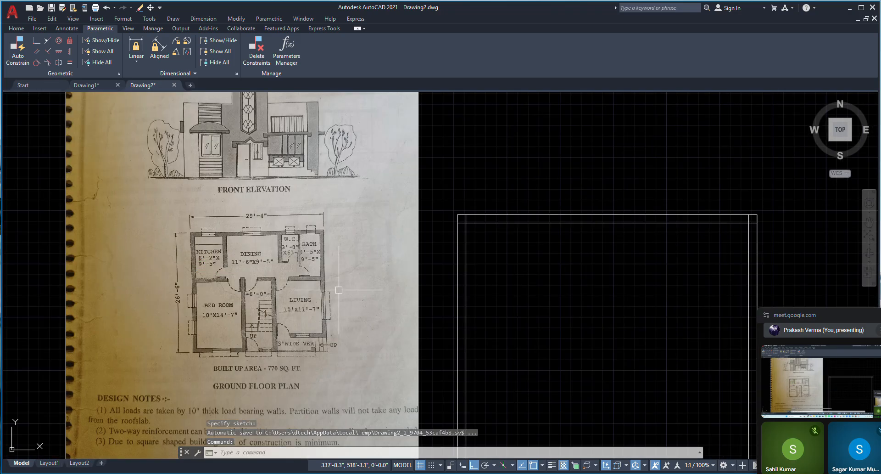
Step: Offset the inner line of the upper wall 9'-5" downward to mark the kitchen's depth
scroll(622, 266, "up", 2)
type("o")
key("Return")
type("9")
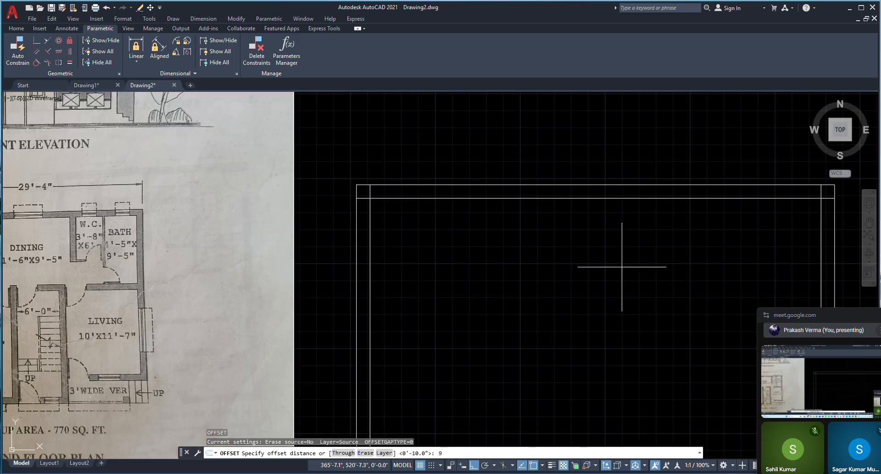
type("'5")
key("Return")
scroll(345, 189, "down", 2)
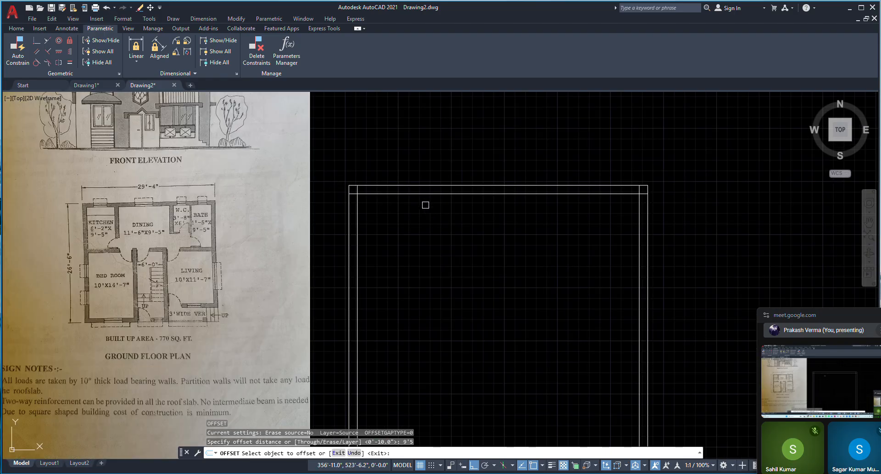
left_click(425, 194)
left_click(413, 314)
scroll(399, 311, "up", 1)
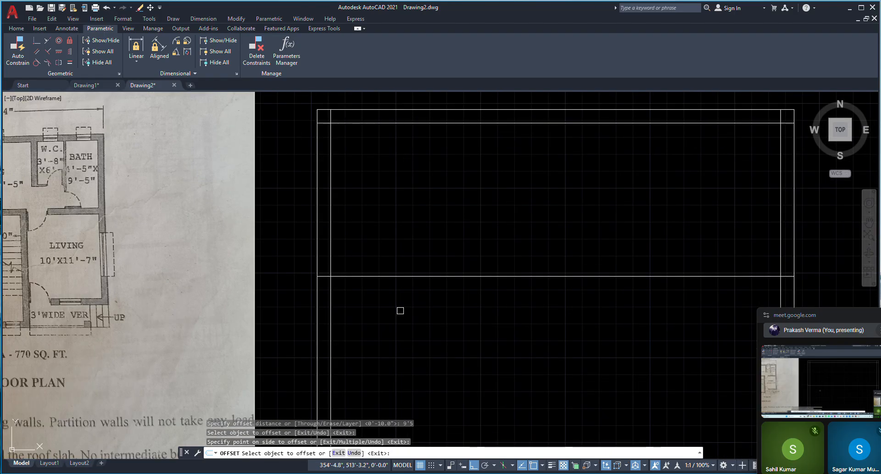
scroll(431, 277, "down", 1)
key("Escape")
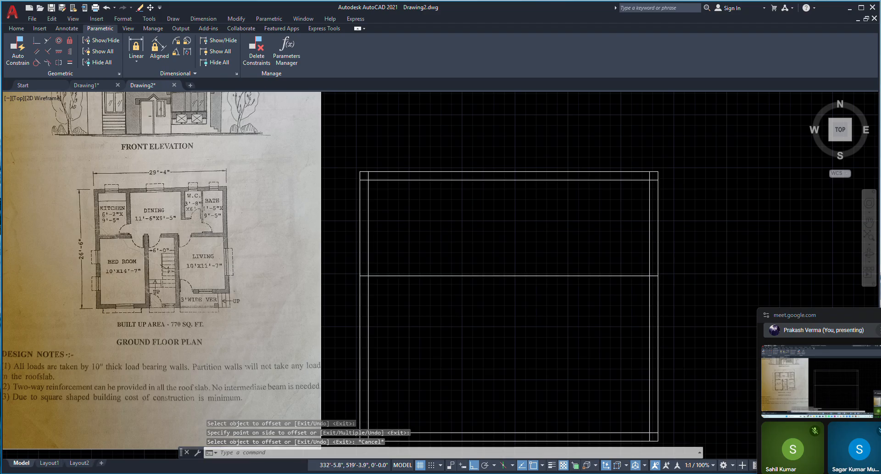
Step: Examine the wall beneath the kitchen and dining room on the scanned plan and compare it with the drawn outline
scroll(206, 223, "up", 5)
scroll(206, 224, "down", 5)
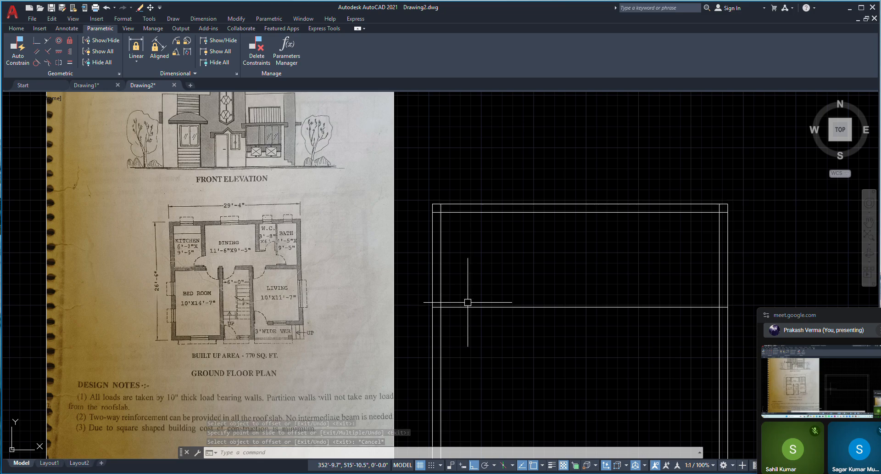
scroll(201, 239, "up", 4)
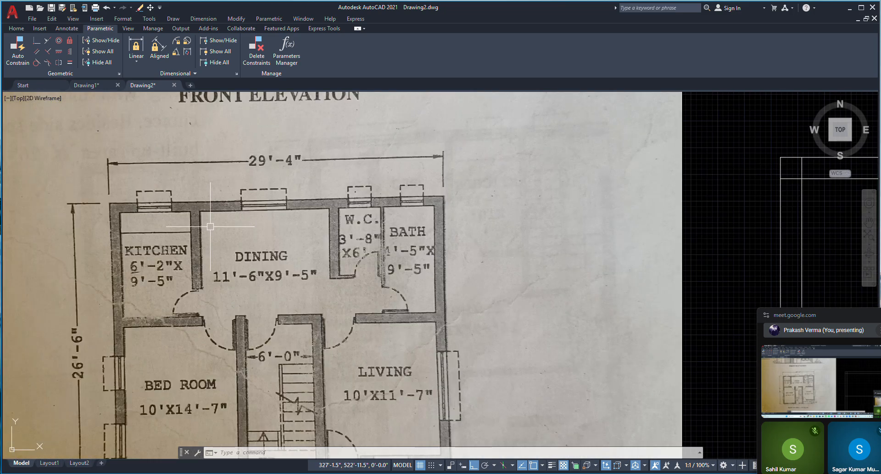
scroll(200, 238, "up", 2)
scroll(200, 238, "down", 4)
scroll(200, 238, "up", 2)
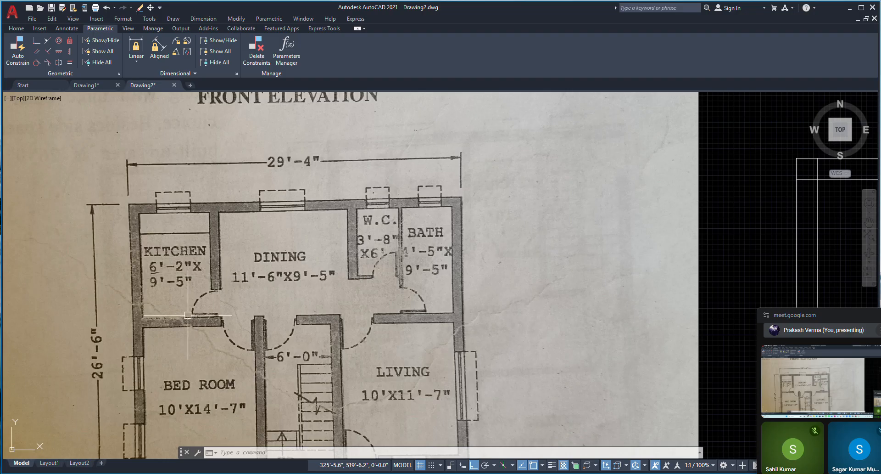
scroll(423, 305, "down", 4)
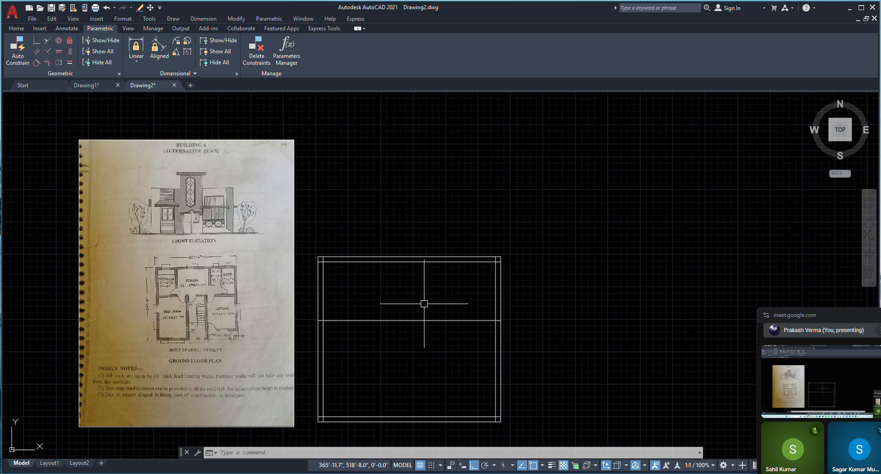
scroll(425, 276, "up", 2)
scroll(407, 279, "down", 2)
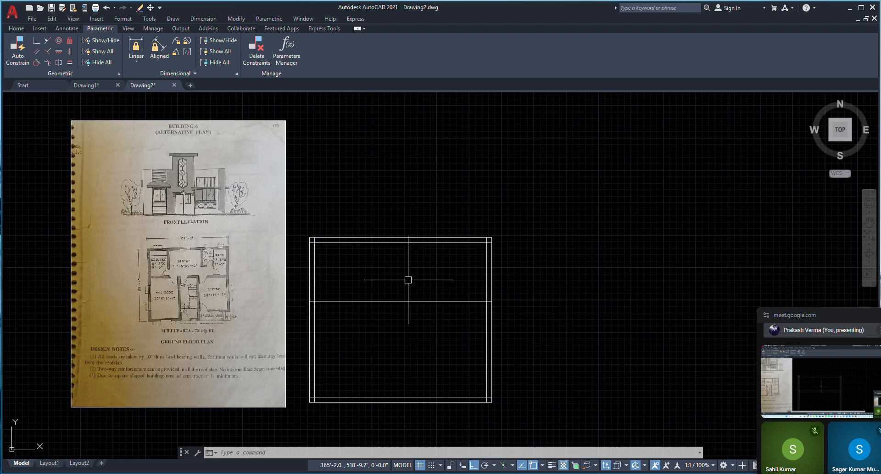
scroll(399, 396, "up", 2)
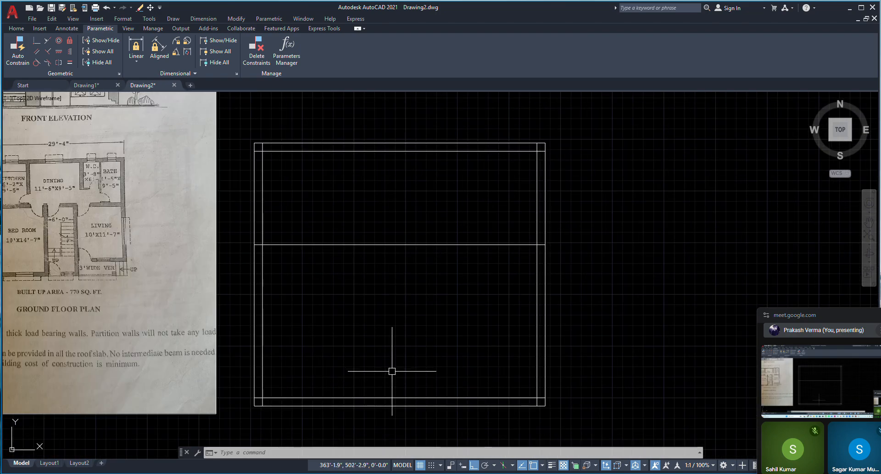
scroll(455, 307, "down", 1)
scroll(370, 252, "up", 2)
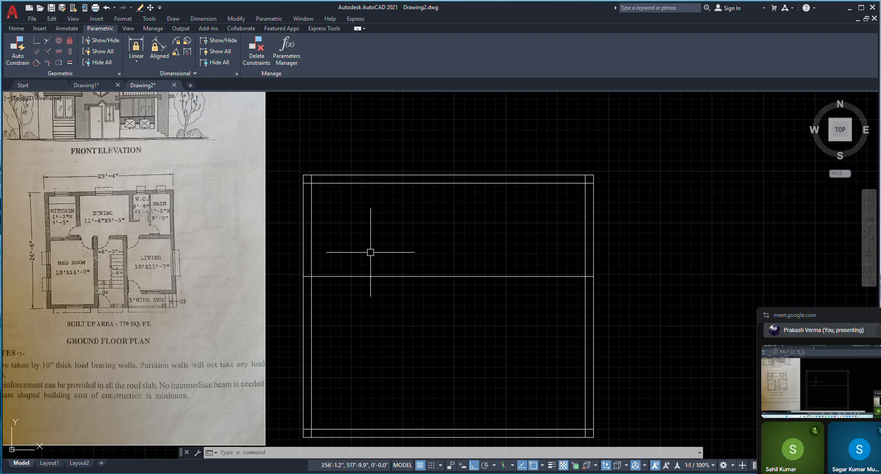
type("o")
key("Return")
key("Return")
type("10")
key("Return")
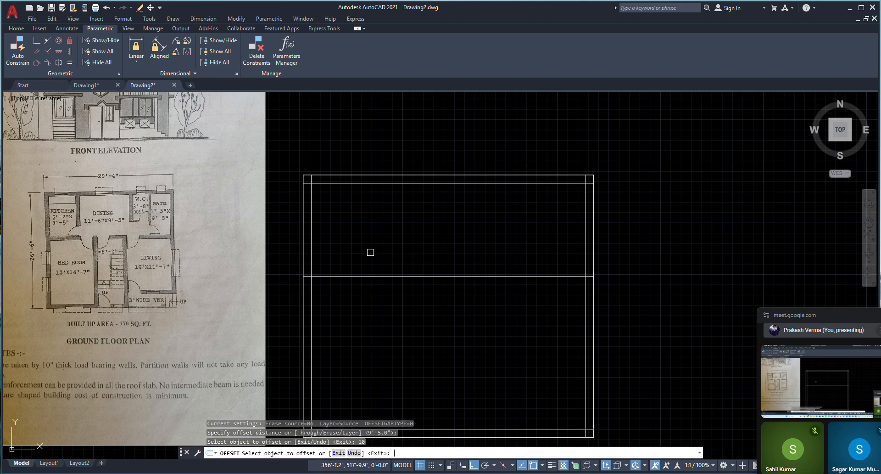
left_click(380, 274)
key("Escape")
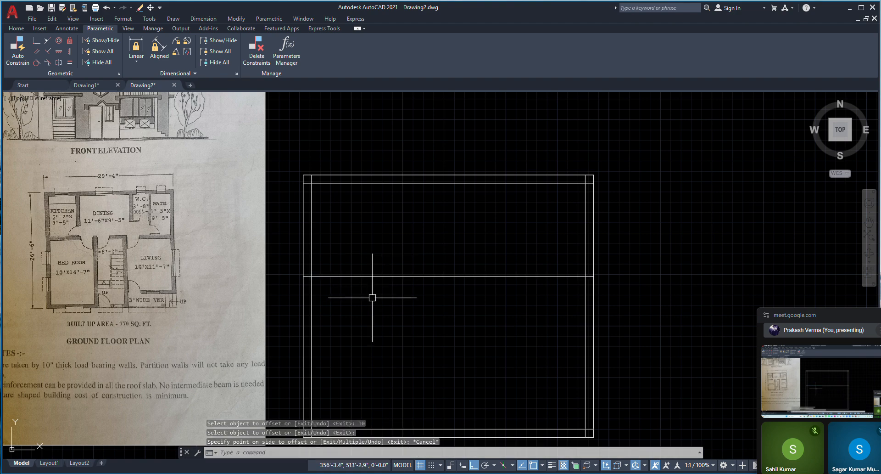
Step: Offset the horizontal line below the kitchen area 10 inches downward to form the cross wall
type("o")
key("Return")
type("10")
key("Return")
left_click(372, 275)
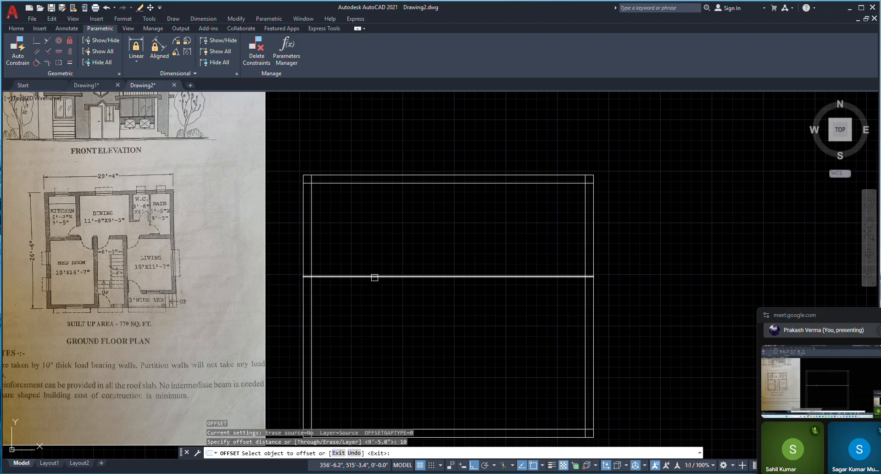
left_click(381, 309)
scroll(383, 310, "down", 2)
key("Escape")
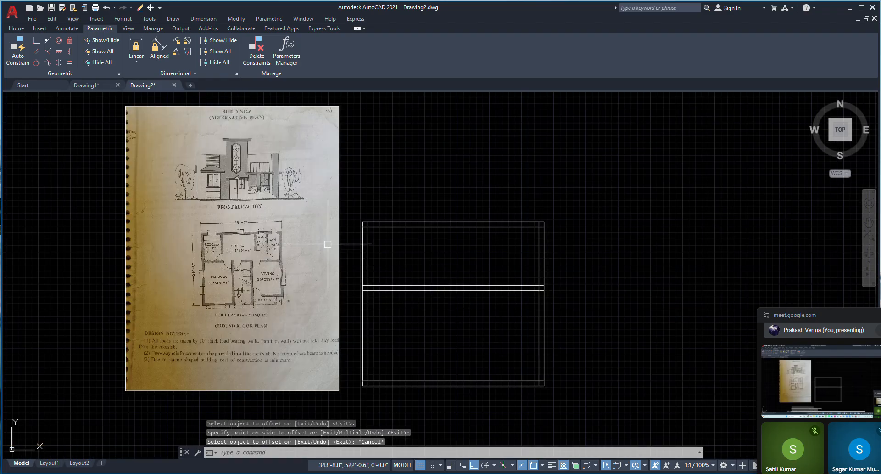
Step: Trim the overlapping inner wall lines at the outline's two upper corners
scroll(408, 273, "up", 2)
type("t")
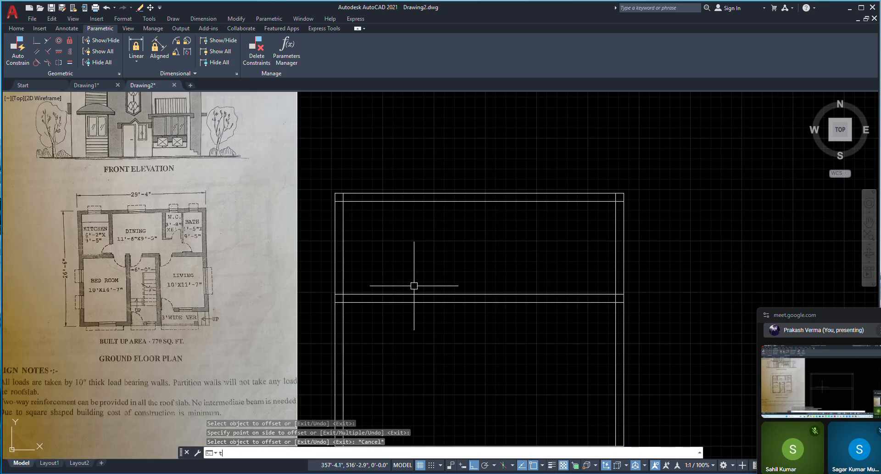
type("r")
key("Return")
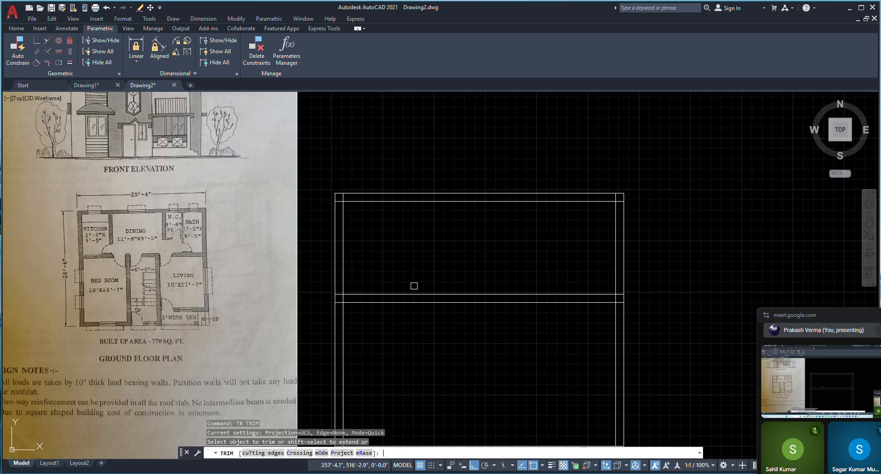
scroll(340, 209, "up", 6)
scroll(335, 208, "down", 6)
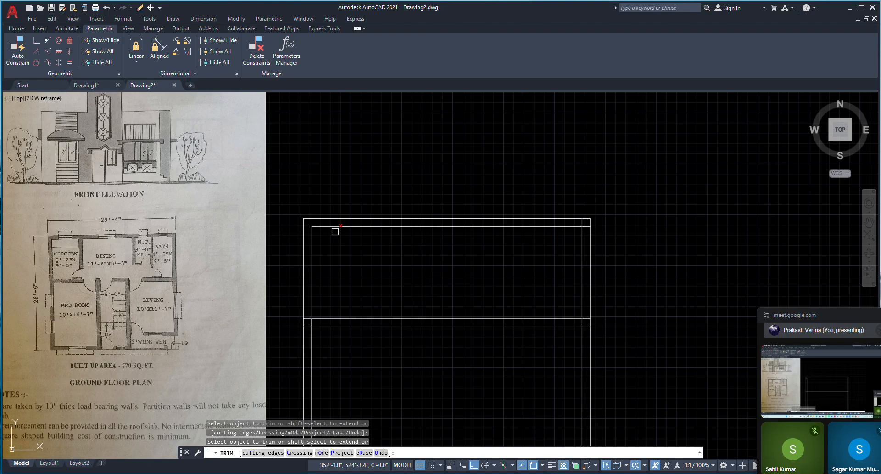
scroll(585, 227, "up", 6)
scroll(583, 215, "down", 6)
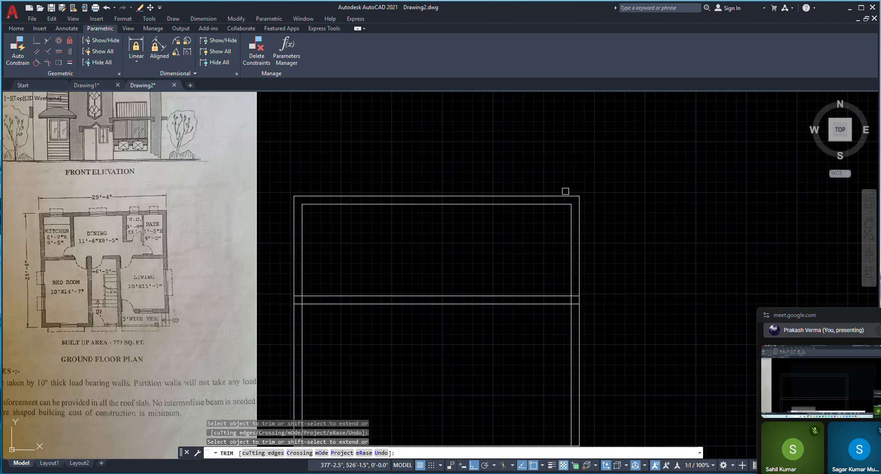
Step: Trim the line segments inside both junctions where the cross wall meets the outer side walls
scroll(580, 293, "up", 6)
left_click(565, 289)
key("Return")
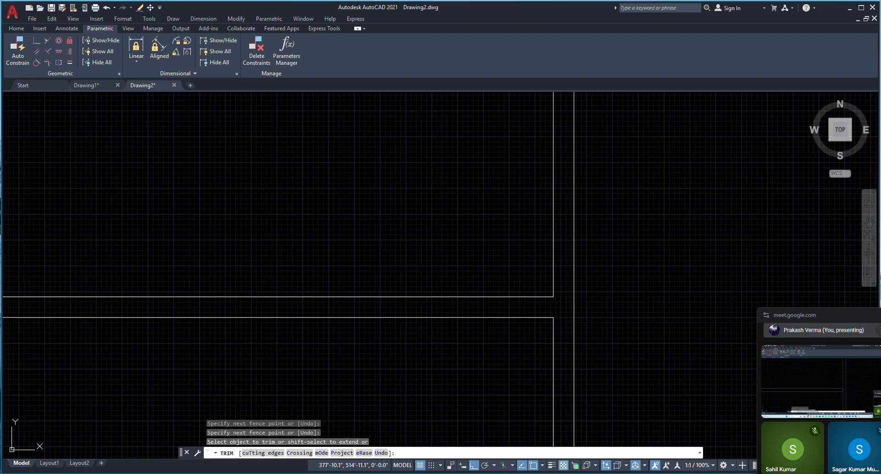
scroll(572, 301, "down", 6)
scroll(138, 285, "up", 6)
left_click(136, 299)
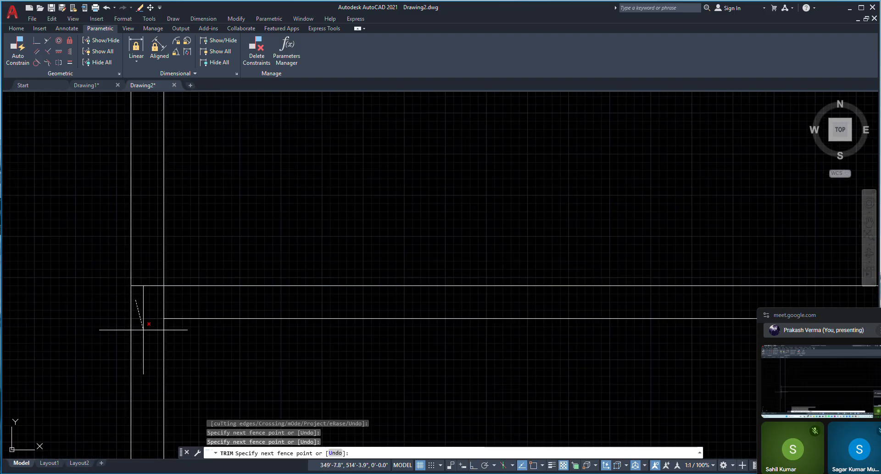
left_click(144, 329)
left_click(155, 280)
left_click(156, 301)
left_click(166, 297)
scroll(282, 305, "down", 3)
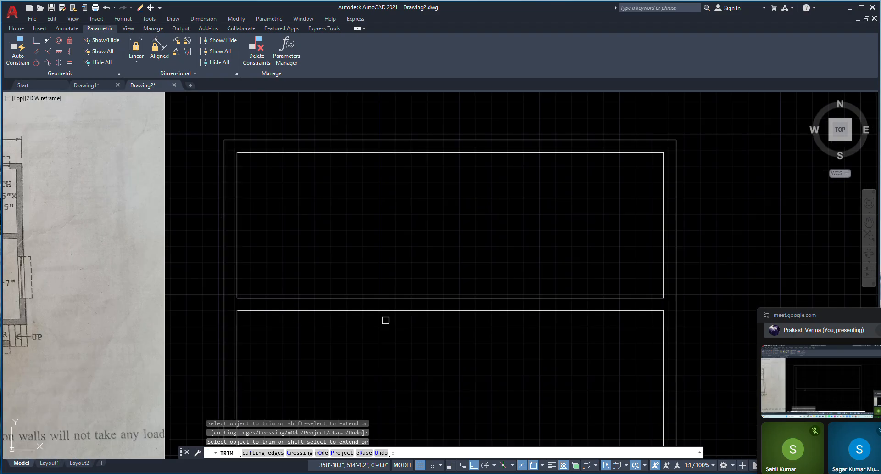
key("Escape")
Step: Check the kitchen's width on the scanned plan and offset the left wall's inner line 6'-2" to the right
scroll(417, 286, "down", 2)
middle_click_drag(349, 272, 408, 275)
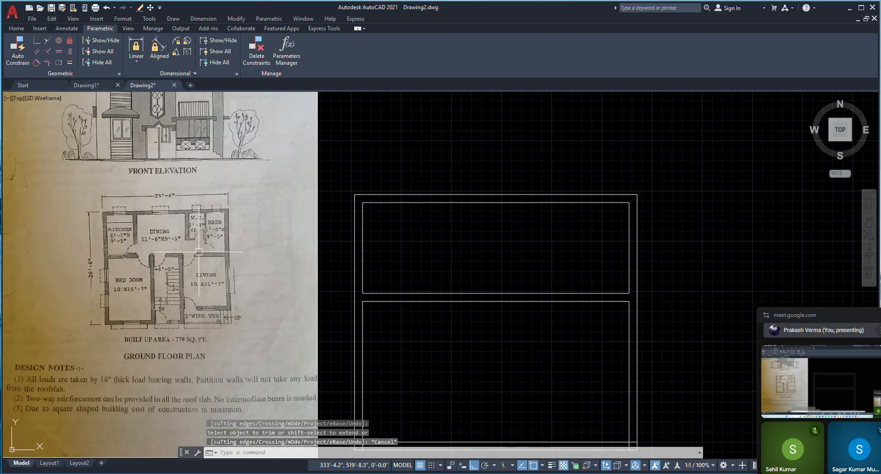
scroll(120, 230, "up", 6)
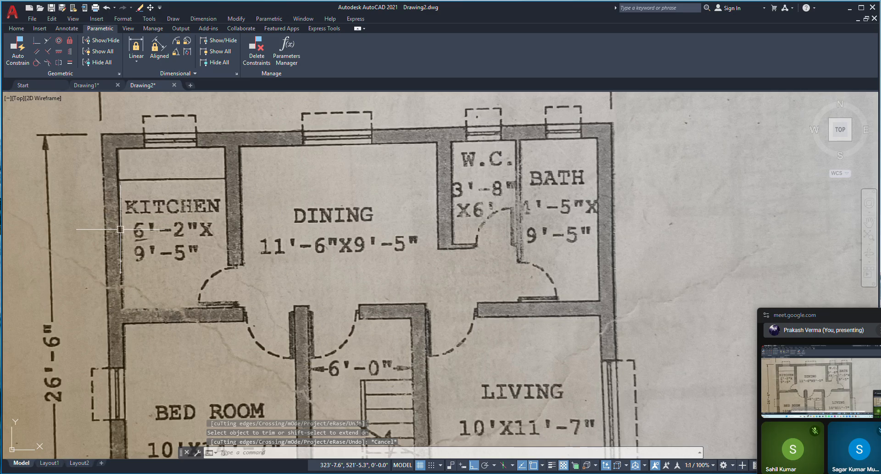
scroll(131, 252, "down", 6)
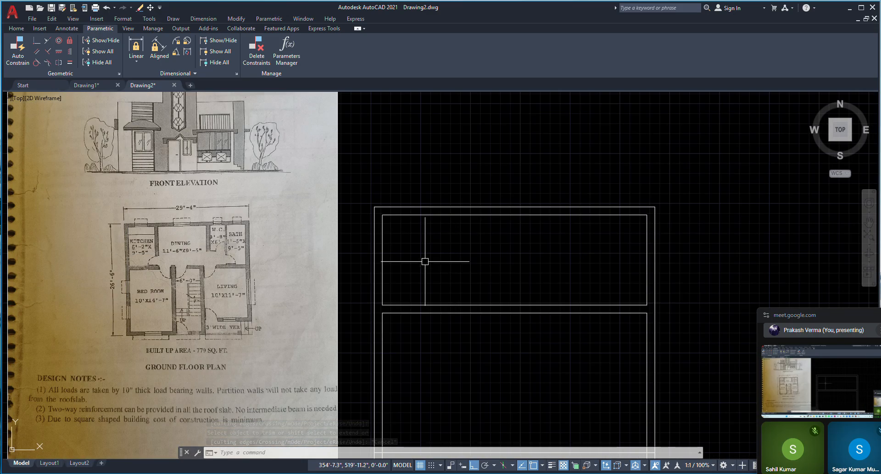
type("o")
key("Return")
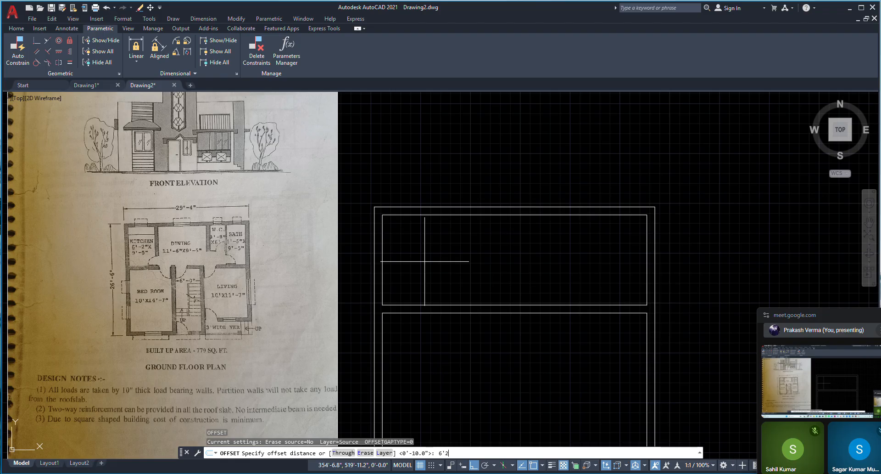
type("6'2")
key("Return")
scroll(379, 254, "up", 2)
left_click(384, 256)
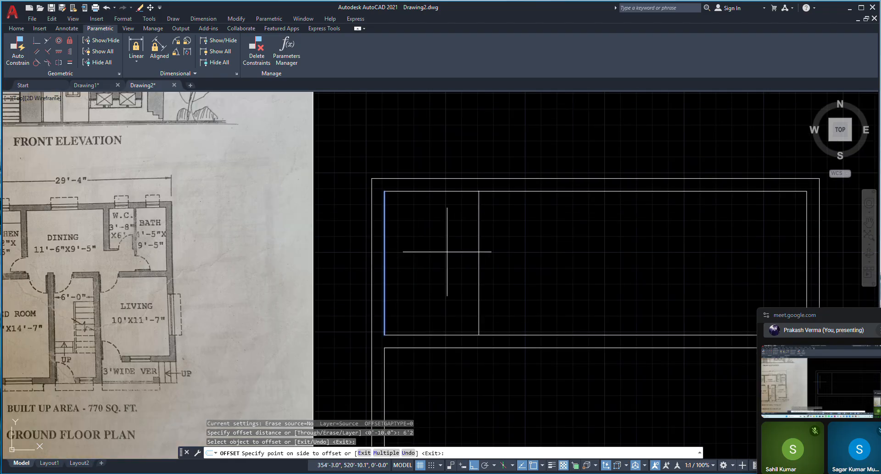
left_click(523, 252)
scroll(539, 254, "down", 2)
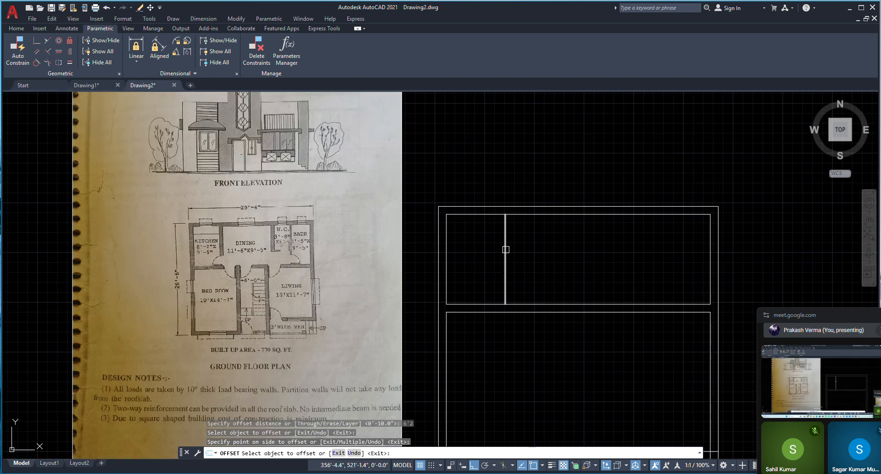
key("Escape")
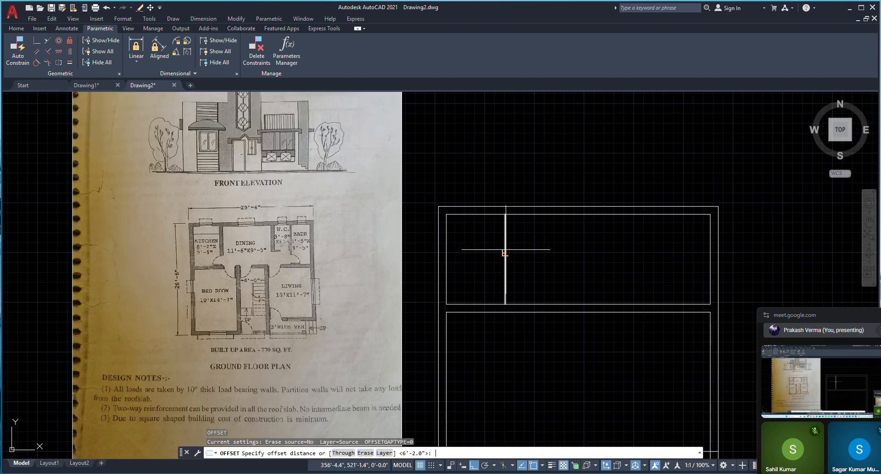
Step: Offset the vertical line beside the kitchen 10 inches to the right to form the kitchen–dining wall
key("Escape")
key("Return")
scroll(505, 251, "up", 2)
scroll(507, 250, "down", 2)
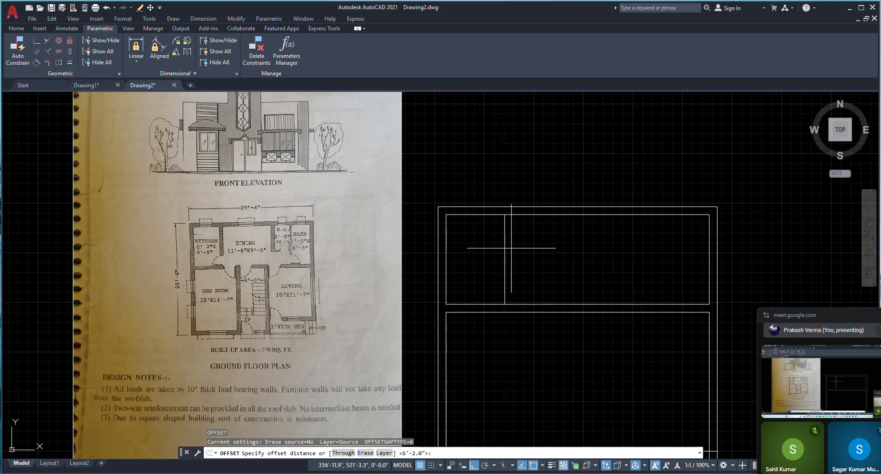
scroll(510, 249, "up", 2)
type("10")
key("Return")
left_click(501, 248)
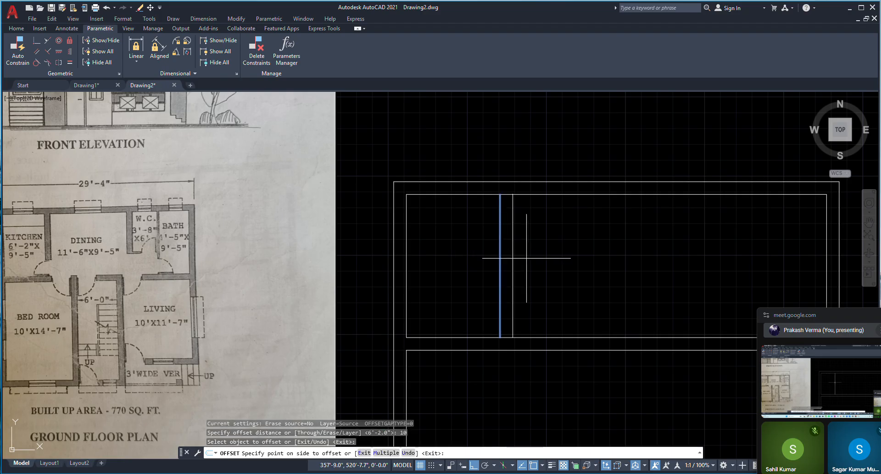
left_click(515, 257)
scroll(474, 260, "down", 2)
key("Return")
Step: Offset the right face of the kitchen–dining wall 11'-6" to the right for the dining room's width
key("Return")
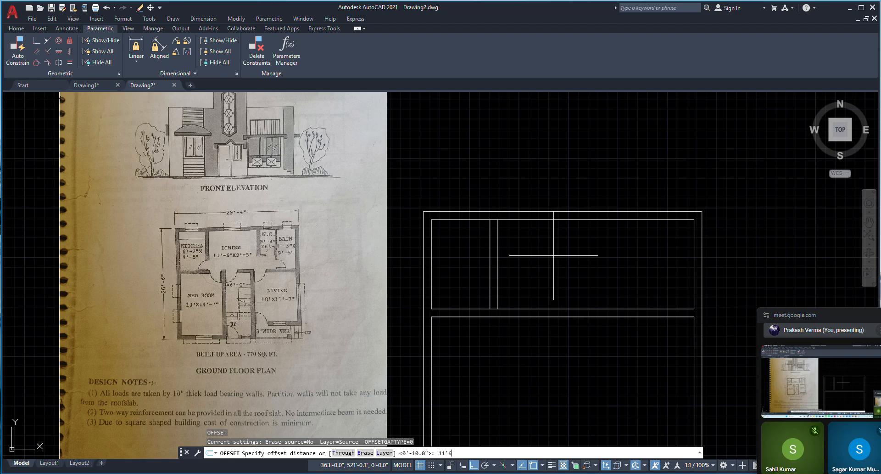
type("11'6")
key("Return")
scroll(554, 255, "up", 2)
left_click(464, 265)
left_click(540, 267)
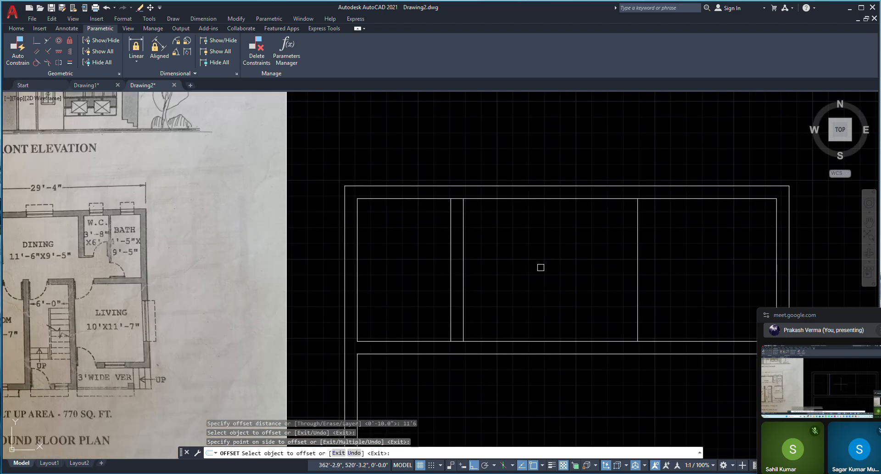
scroll(536, 265, "down", 2)
key("Return")
Step: Offset the dining room's right boundary line 10 inches to the right to form the wall beside the W.C
key("Return")
scroll(610, 259, "up", 2)
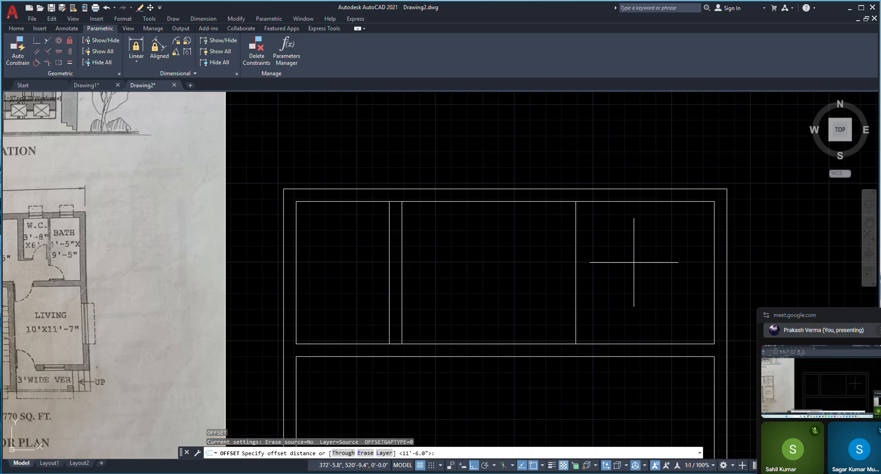
type("10")
key("Return")
left_click(577, 267)
left_click(595, 273)
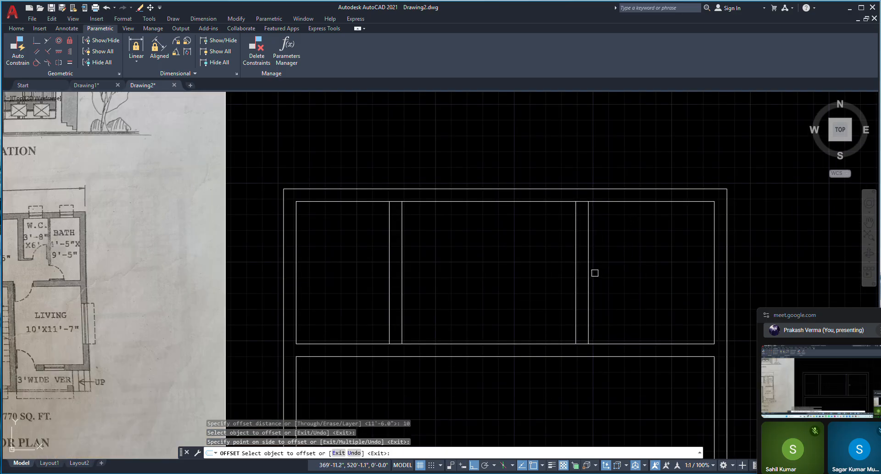
key("Return")
key("Return")
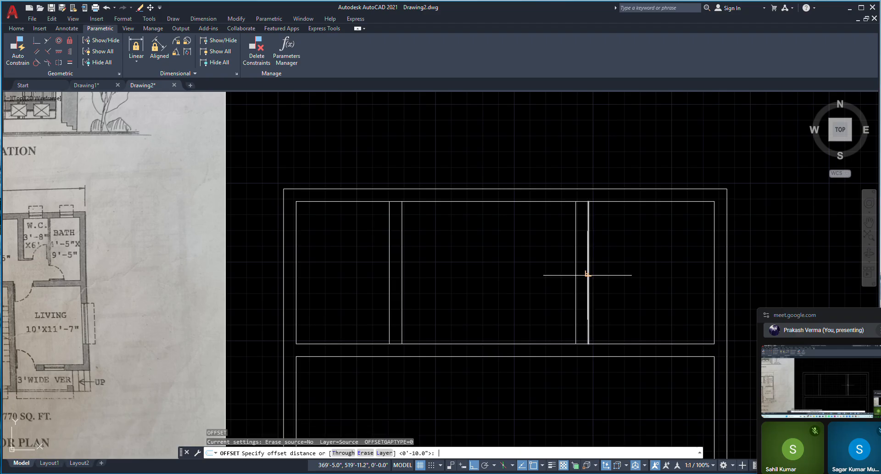
type("4'5")
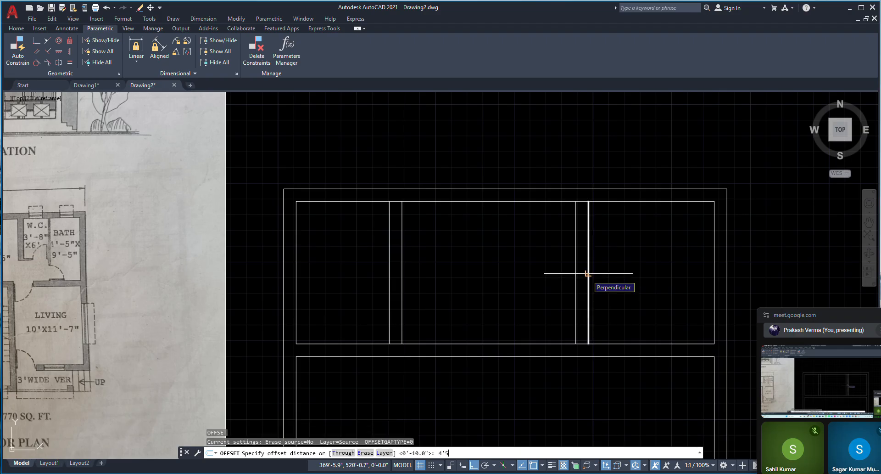
key("Return")
key("Return")
Step: Offset the right face of the dining–W.C. wall 3'-8" to the right for the W.C. width
key("Return")
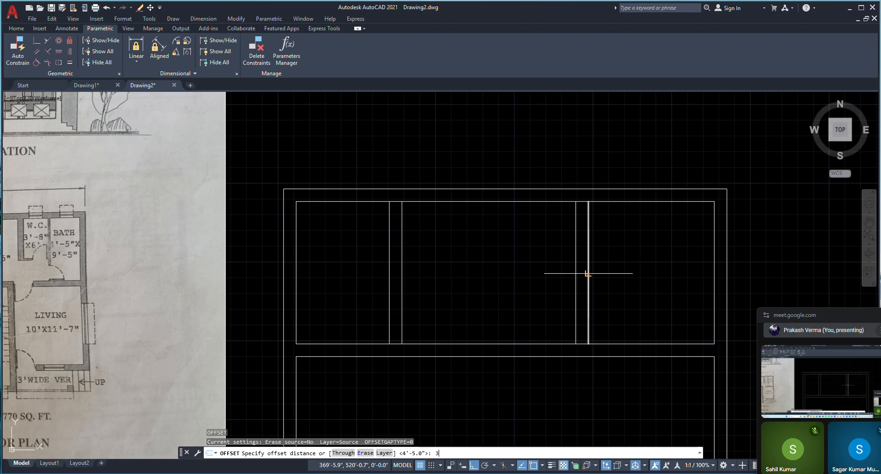
type("3'8")
key("Return")
left_click(591, 267)
left_click(606, 269)
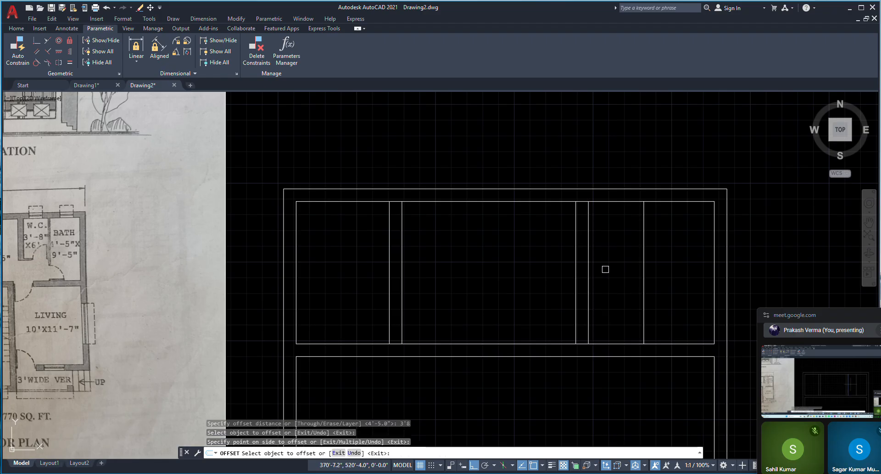
key("Return")
Step: Offset the W.C.'s right boundary line 3 inches to the right to form the thin partition beside the bath
key("Return")
type("3")
key("Return")
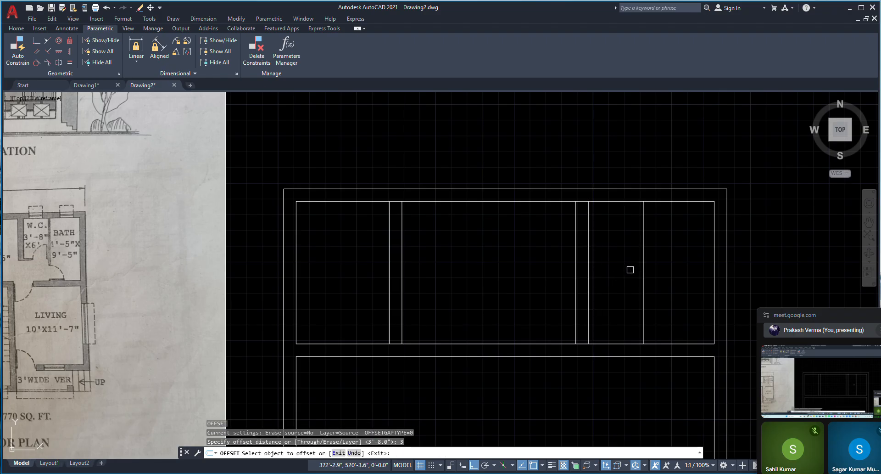
left_click(643, 266)
left_click(665, 265)
key("Return")
Step: Offset the thin partition's right face 4'-5" to the right for the bath width and inspect it against the outer wall
key("Return")
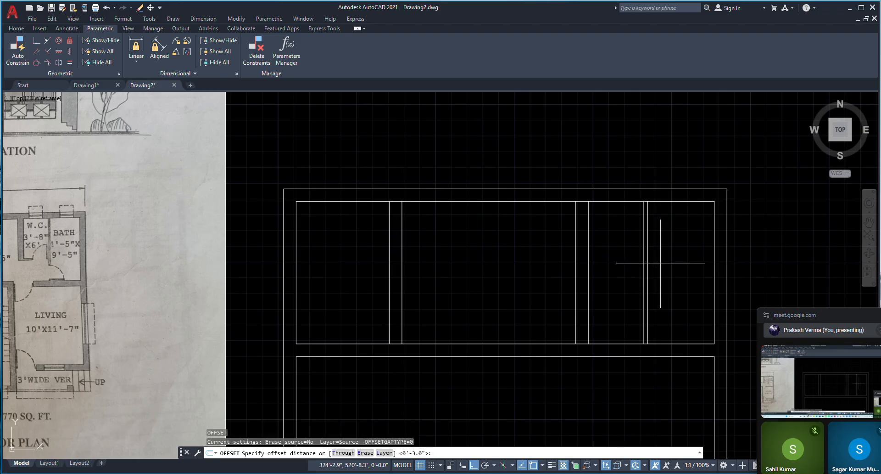
type("4'5")
key("Return")
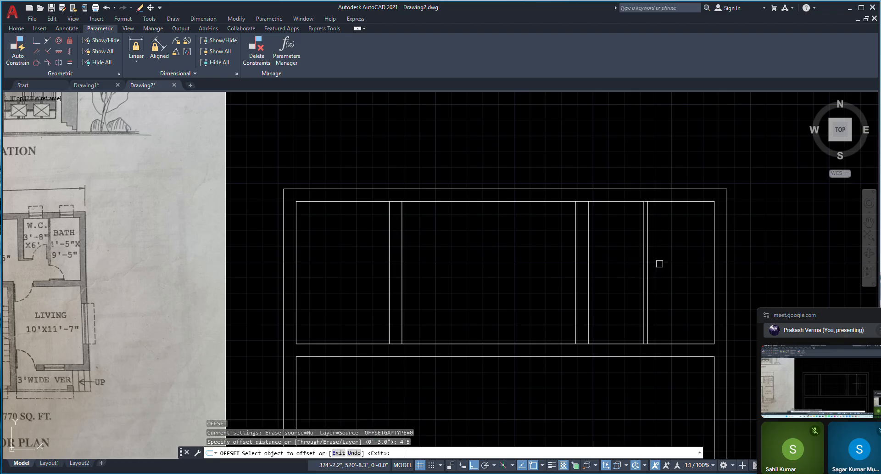
left_click(647, 266)
left_click(687, 265)
scroll(713, 270, "up", 5)
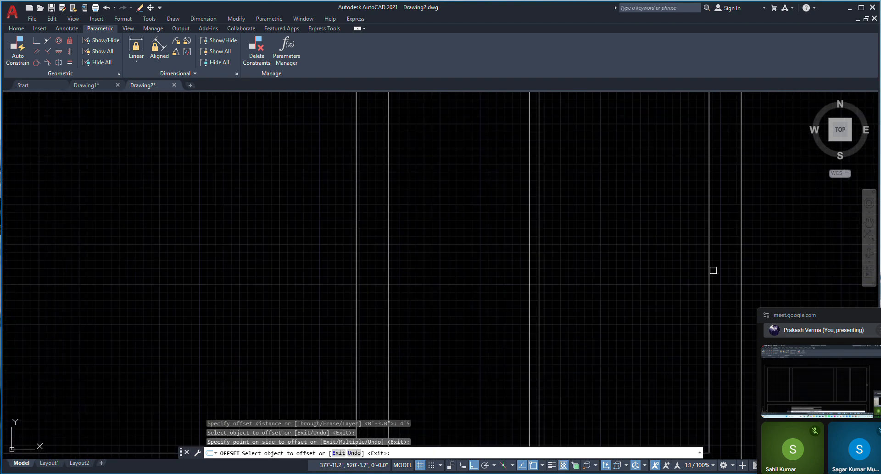
scroll(707, 271, "down", 10)
key("Return")
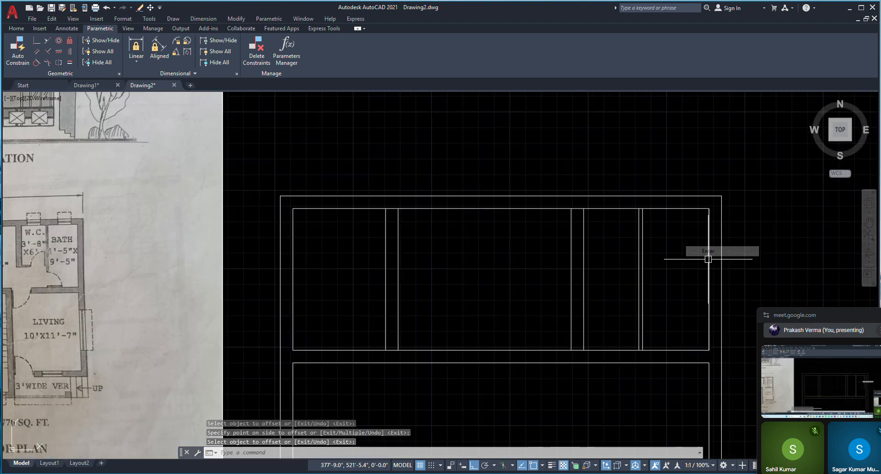
scroll(598, 237, "up", 2)
scroll(525, 238, "down", 2)
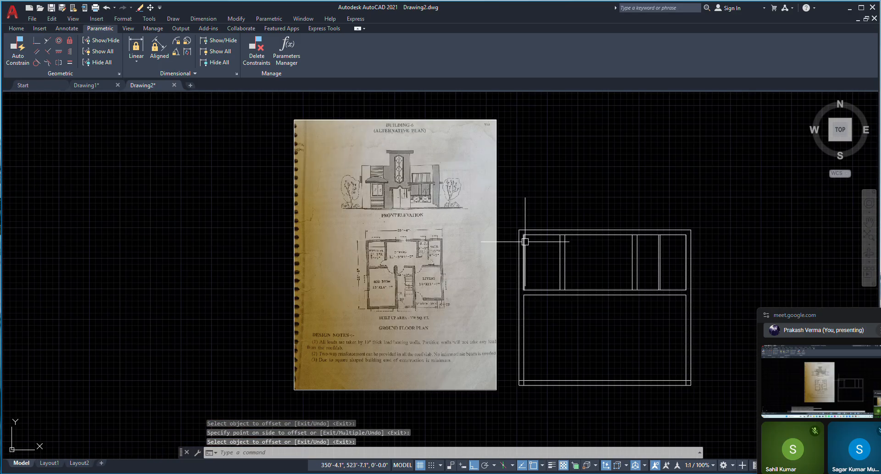
Step: Trim the top wall's inner line inside its junctions with the kitchen, dining and W.C. partition walls
type("tr")
key("Return")
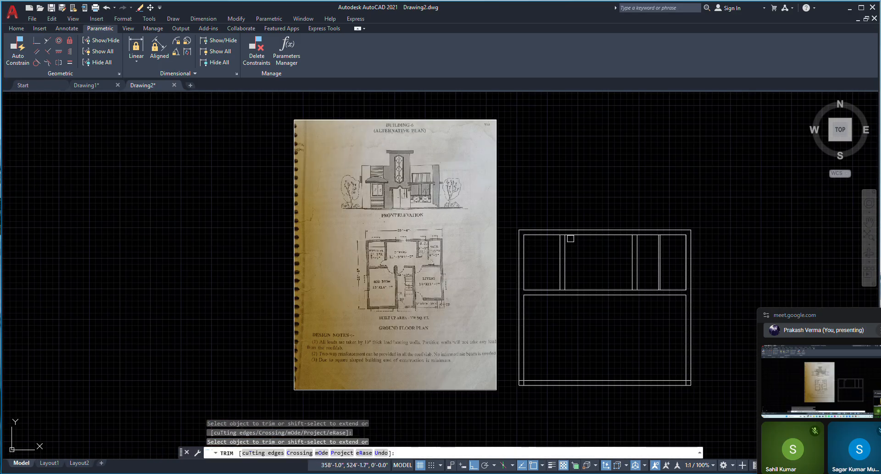
scroll(612, 239, "up", 7)
scroll(539, 234, "down", 6)
scroll(671, 234, "up", 6)
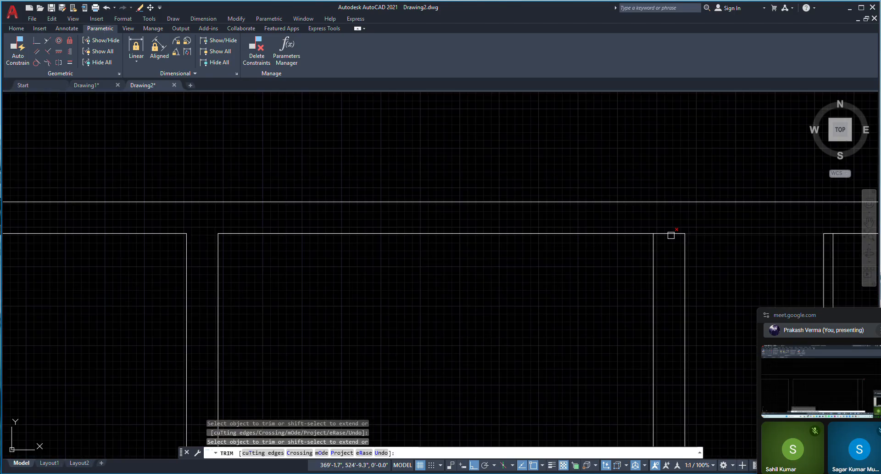
scroll(666, 236, "down", 6)
scroll(649, 236, "up", 8)
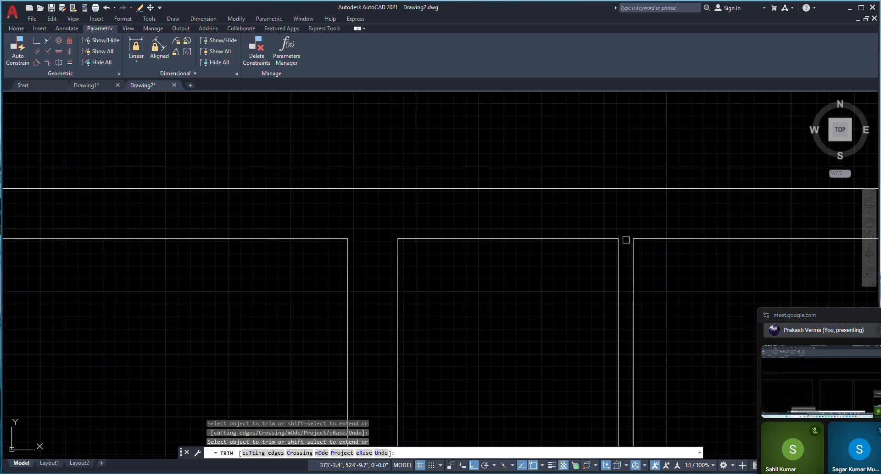
scroll(626, 239, "down", 5)
key("Escape")
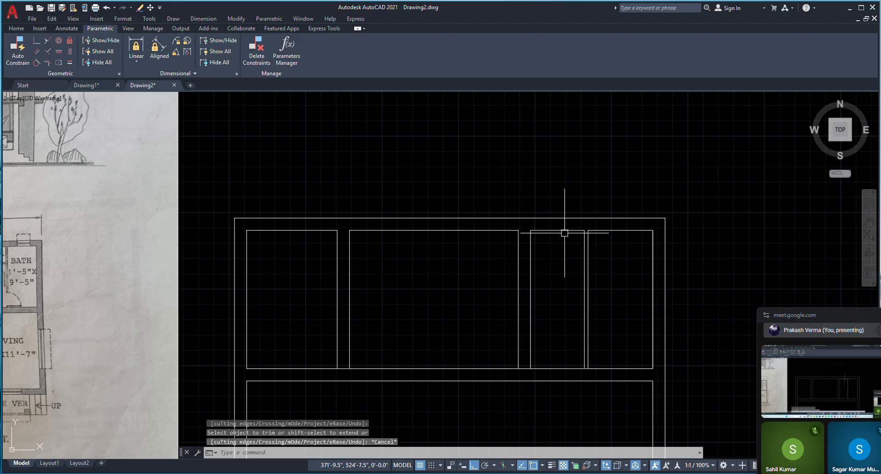
Step: Offset the W.C.'s top inner wall line 6' downward to set the room's length
type("o")
key("Return")
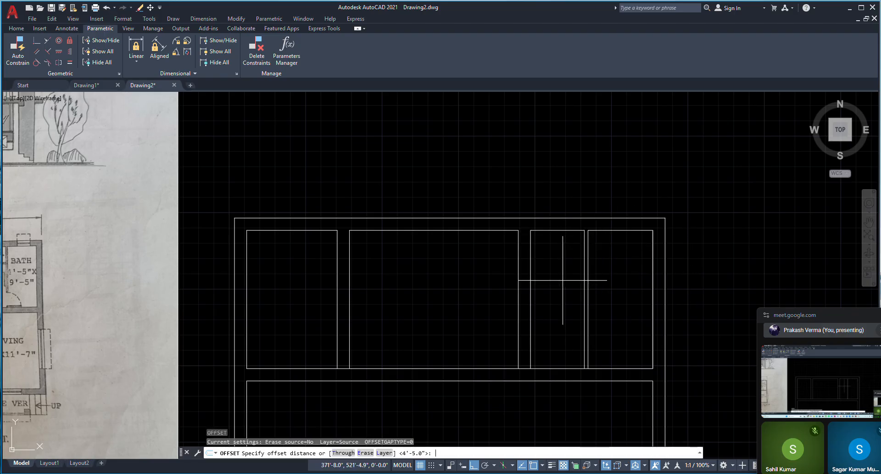
key("Return")
left_click(560, 230)
left_click(566, 296)
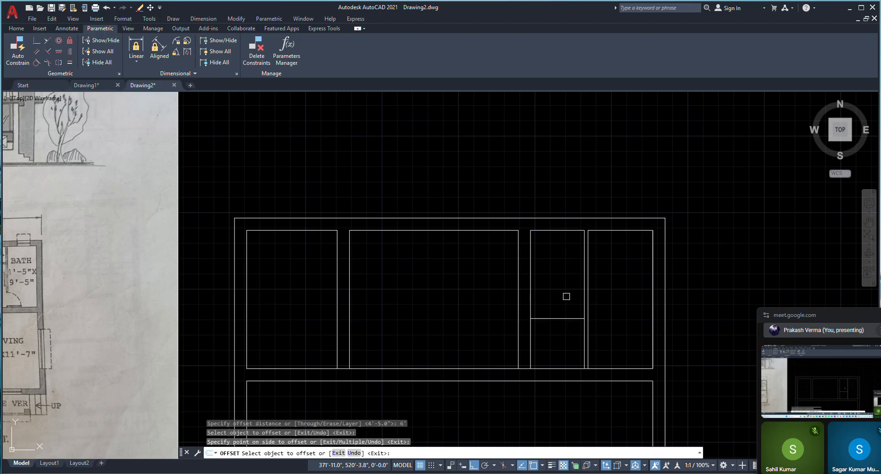
key("Return")
Step: Offset the W.C.'s bottom line 3 inches downward to form its lower partition
key("Return")
type("3")
key("Return")
scroll(561, 321, "up", 2)
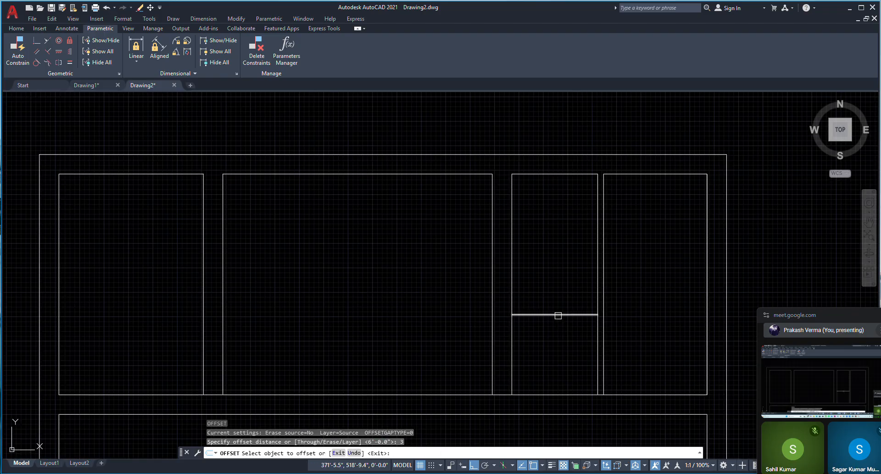
left_click(560, 315)
left_click(561, 338)
scroll(592, 303, "down", 2)
key("Escape")
key("Escape")
key("Escape")
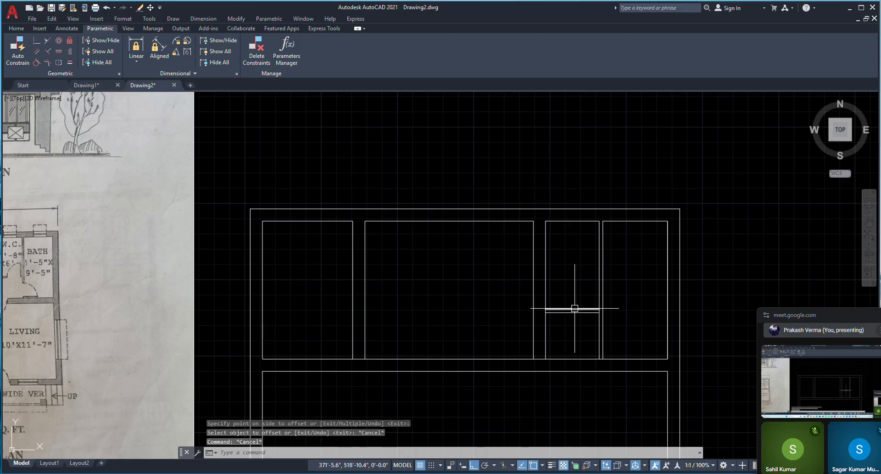
key("Escape")
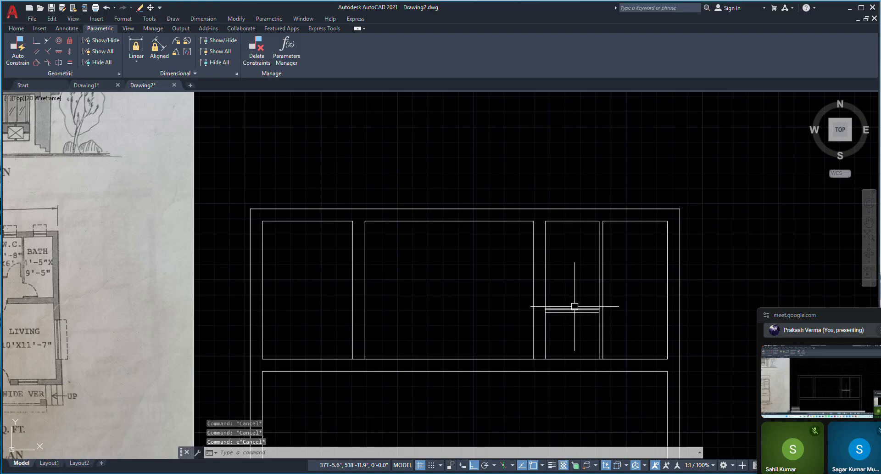
Step: Extend the lower line of the W.C.'s bottom partition left to the dining-side face of the 10-inch wall
scroll(573, 307, "up", 4)
type("ex")
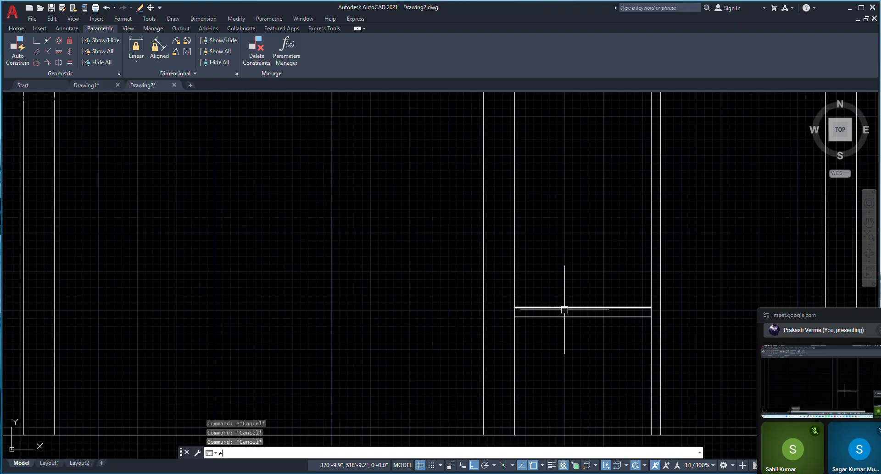
key("Return")
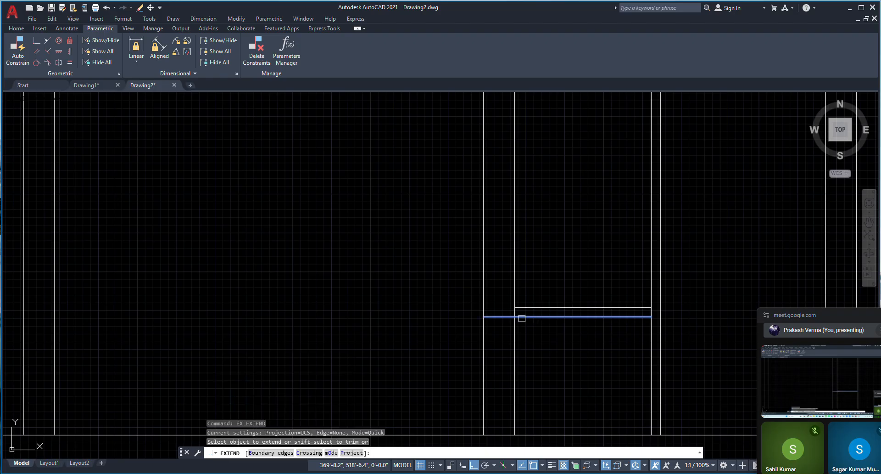
left_click(519, 315)
scroll(544, 290, "down", 2)
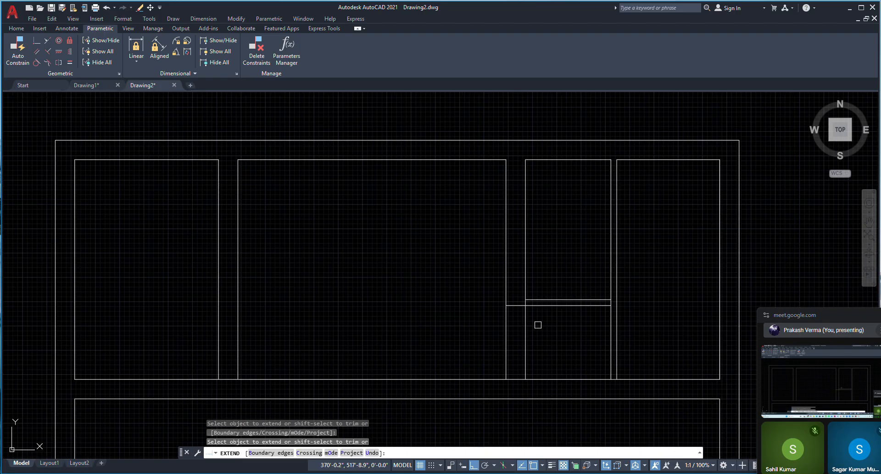
key("Escape")
Step: Trim away both lines of the dining–W.C. wall below the W.C.'s bottom partition
type("tr")
key("Return")
scroll(595, 308, "down", 2)
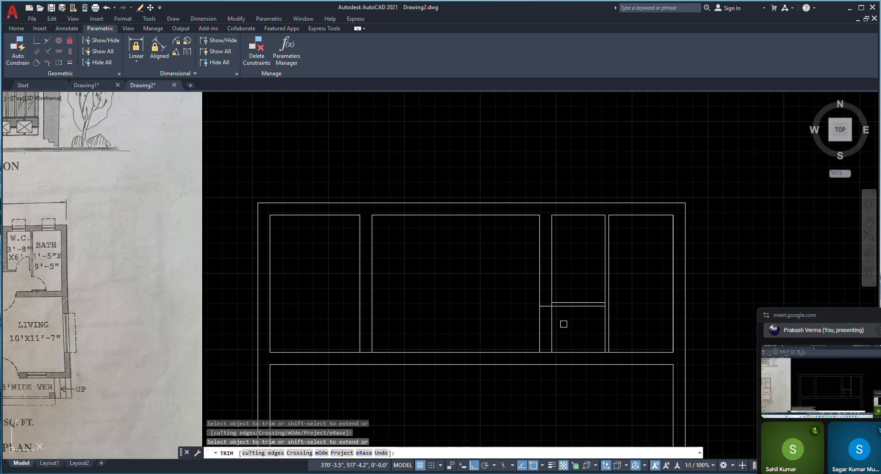
left_click_drag(564, 324, 536, 326)
Step: Check the W.C. walls on the scanned plan and trim the short vertical segment inside the W.C.'s lower-left wall corner
scroll(650, 307, "down", 5)
scroll(487, 302, "up", 5)
scroll(514, 290, "up", 4)
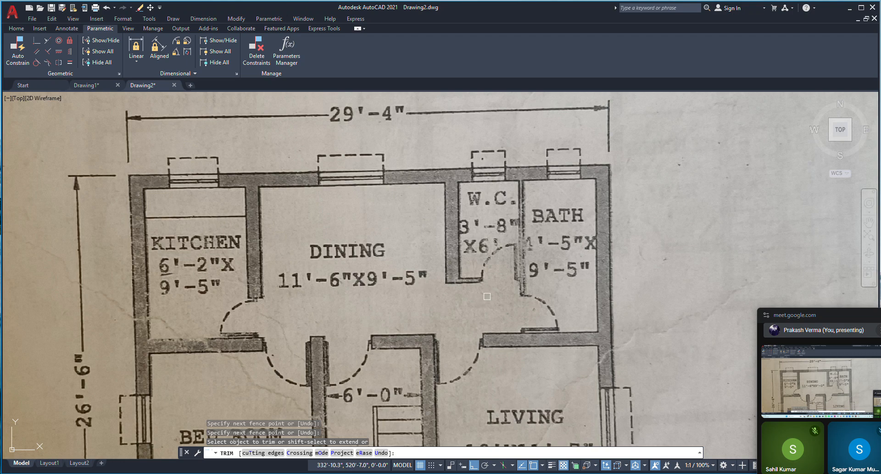
scroll(403, 285, "down", 8)
left_click(614, 307)
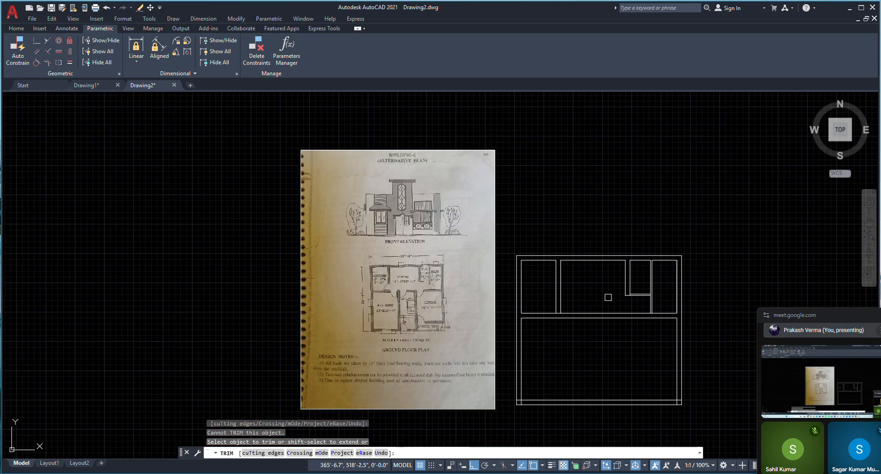
scroll(638, 301, "up", 8)
scroll(610, 284, "up", 2)
left_click(575, 280)
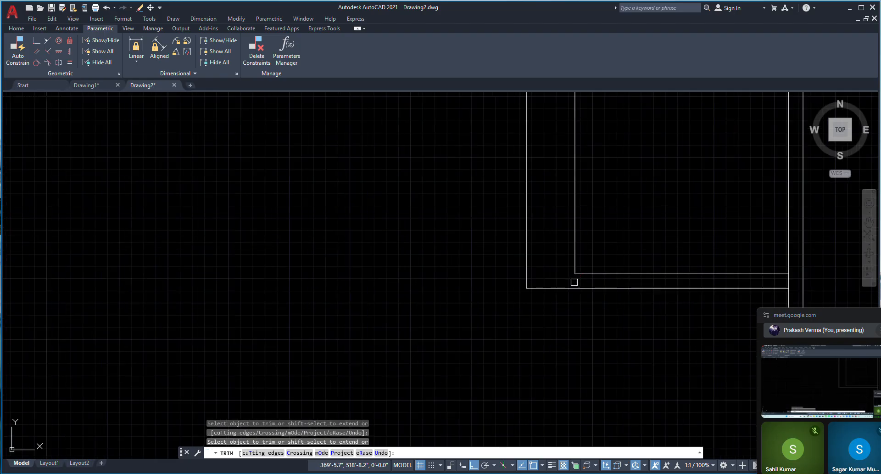
Step: Trim the segments inside the junctions of the thin partition with the W.C. wall and of both partition walls with the cross wall
scroll(615, 283, "down", 2)
scroll(668, 280, "up", 4)
scroll(642, 278, "down", 6)
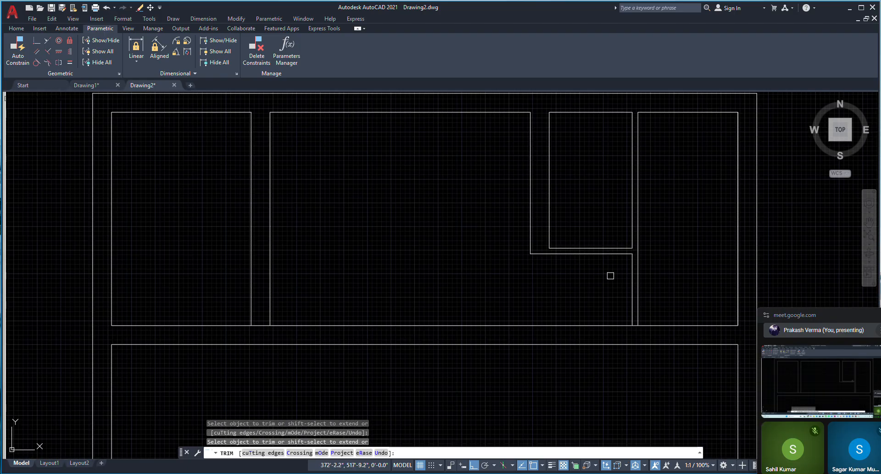
scroll(635, 324, "up", 6)
scroll(622, 313, "down", 9)
scroll(614, 315, "up", 5)
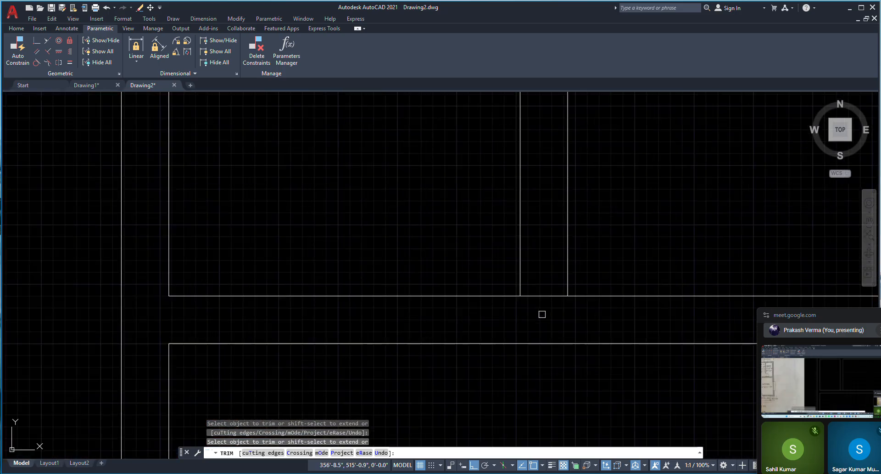
scroll(533, 303, "down", 8)
key("Escape")
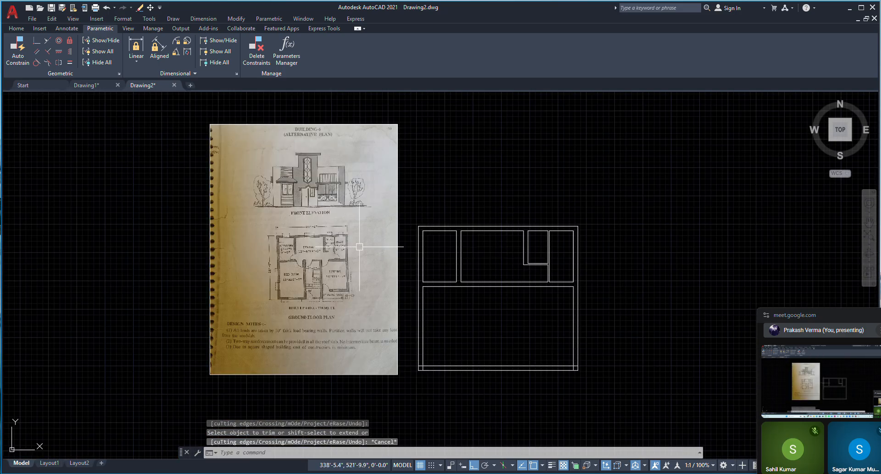
Step: Compare the drafted upper rooms with the scanned ground floor plan and check the open area for the bedroom, stair and living room
scroll(348, 236, "up", 9)
scroll(340, 243, "down", 4)
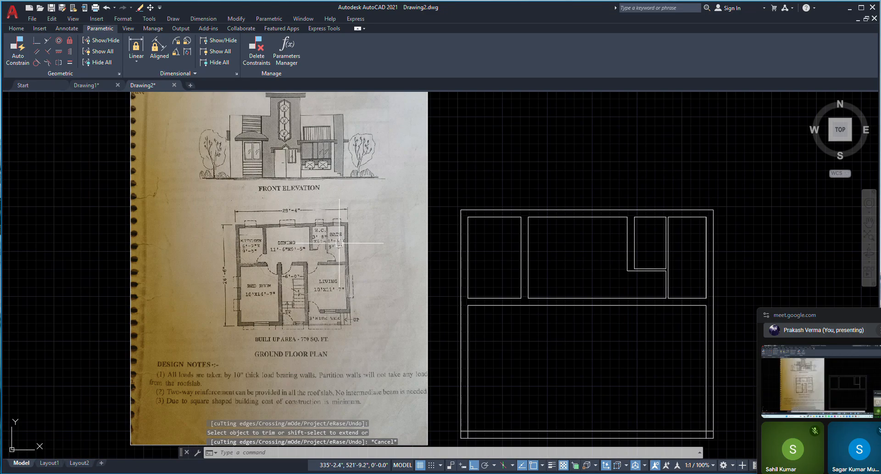
scroll(703, 303, "up", 4)
scroll(552, 218, "down", 2)
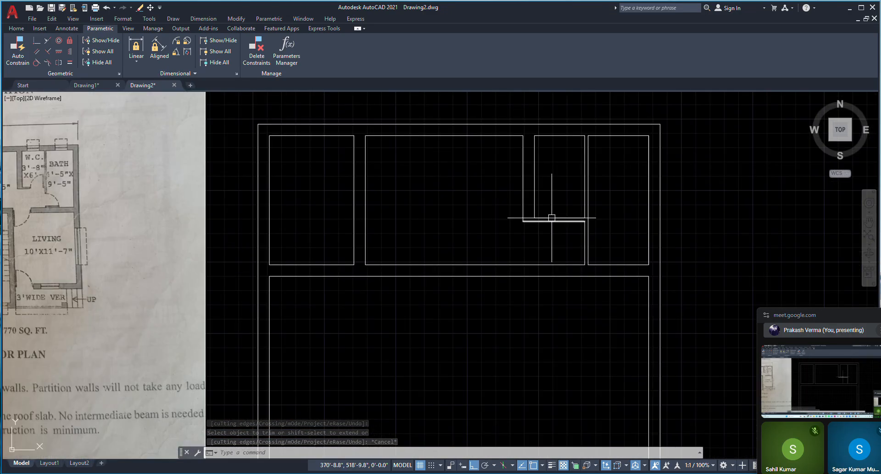
scroll(555, 206, "down", 4)
scroll(449, 252, "up", 2)
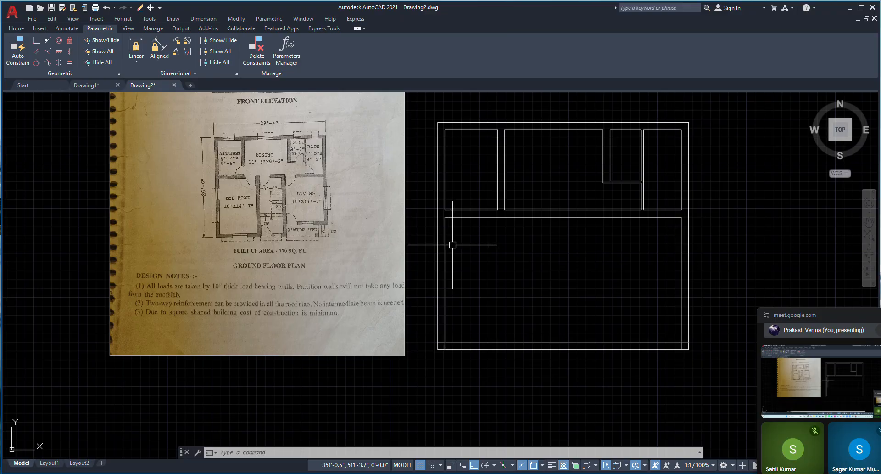
scroll(448, 236, "up", 2)
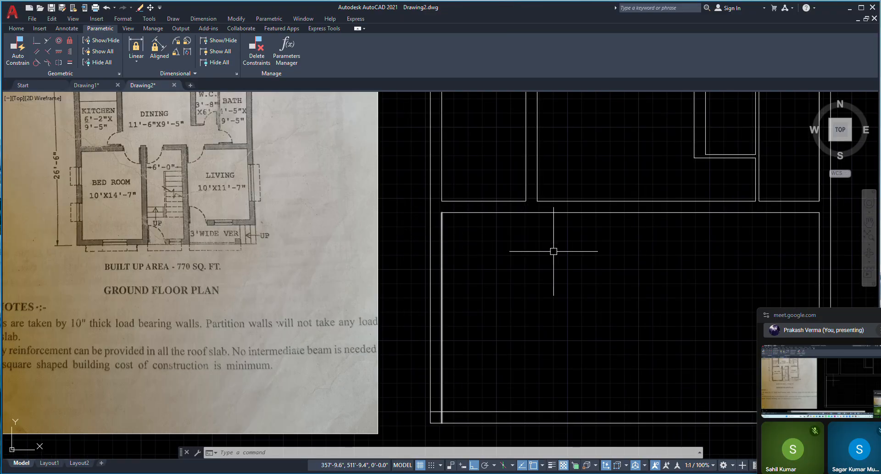
scroll(460, 367, "down", 5)
scroll(460, 338, "up", 5)
Step: Trim the overshooting inner wall lines at both lower corners of the building outline
type("TRIM")
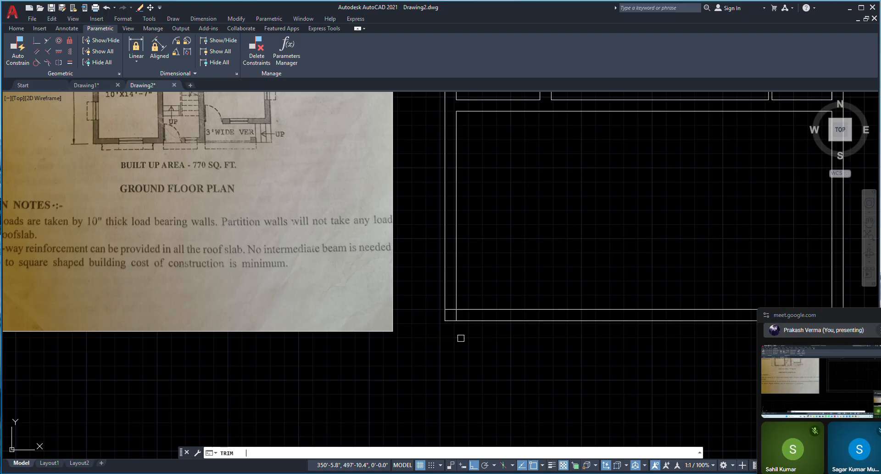
key("Return")
scroll(448, 309, "up", 2)
scroll(463, 314, "down", 4)
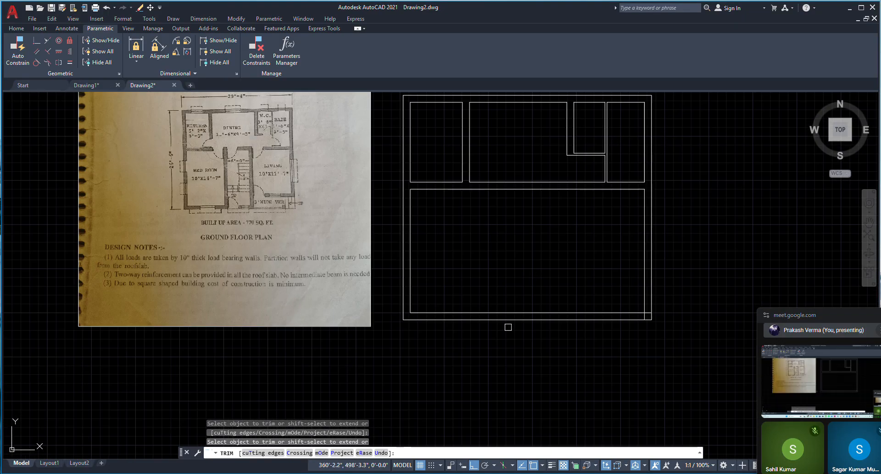
scroll(647, 310, "up", 4)
scroll(636, 324, "down", 2)
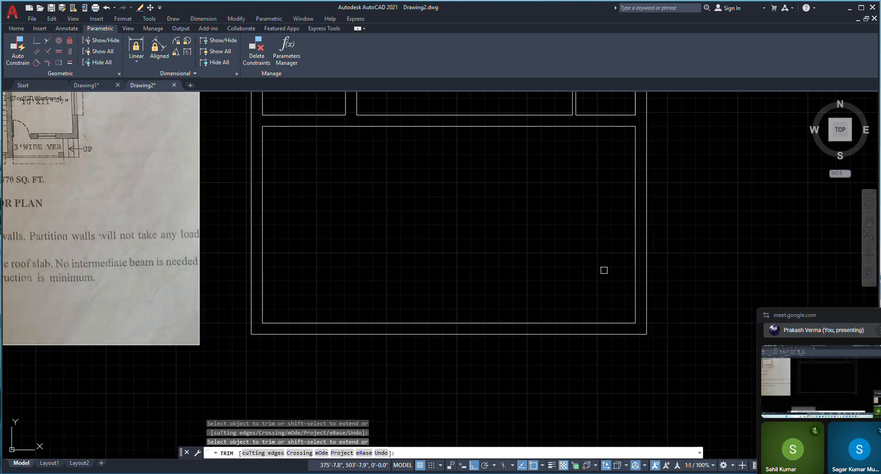
right_click(539, 220)
left_click(569, 234)
Step: Offset the inner faces of both side outer walls 10' inward to set the bedroom and living room widths from the scanned plan
scroll(590, 291, "down", 2)
scroll(500, 230, "up", 3)
scroll(207, 177, "up", 2)
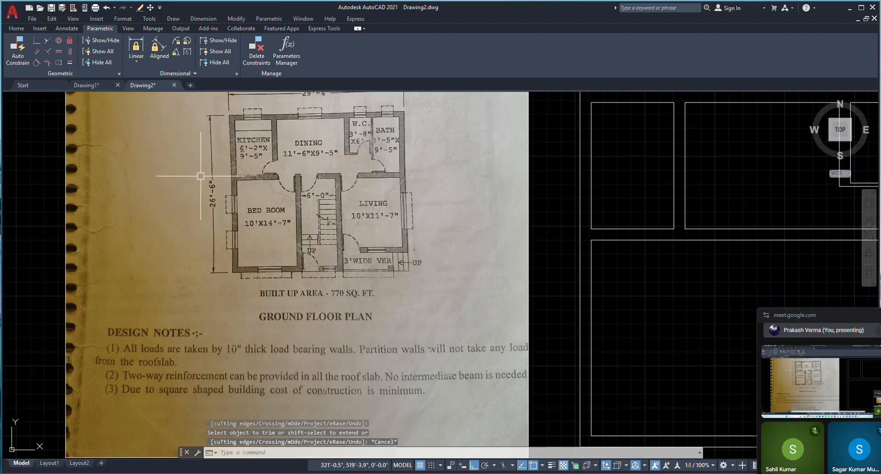
scroll(267, 242, "up", 4)
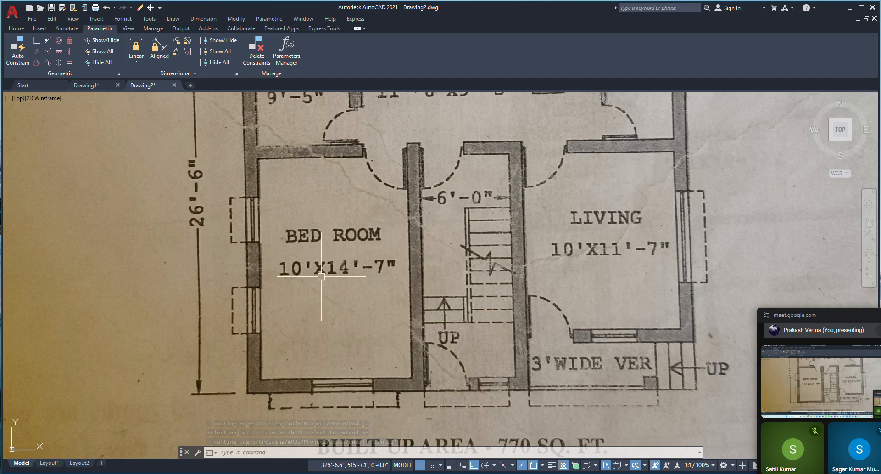
scroll(281, 271, "down", 2)
scroll(538, 254, "up", 2)
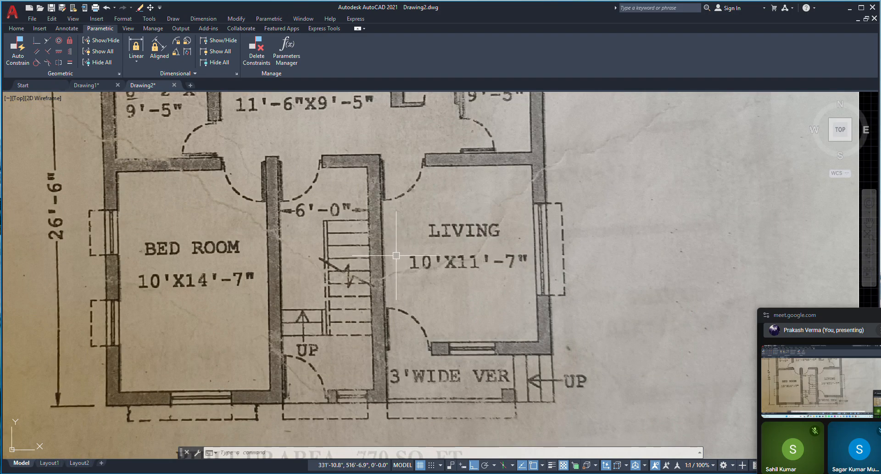
scroll(395, 260, "down", 2)
type("o")
key("Return")
type("1")
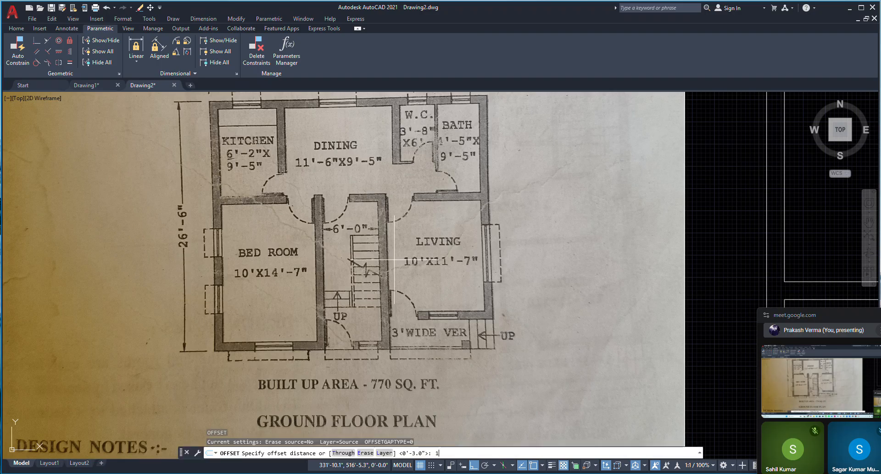
type("0'")
key("Return")
scroll(258, 261, "down", 4)
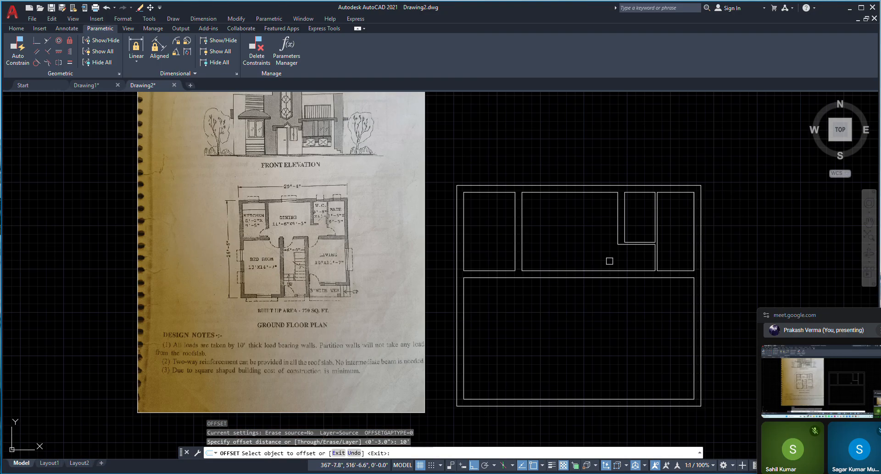
left_click(467, 331)
left_click(523, 337)
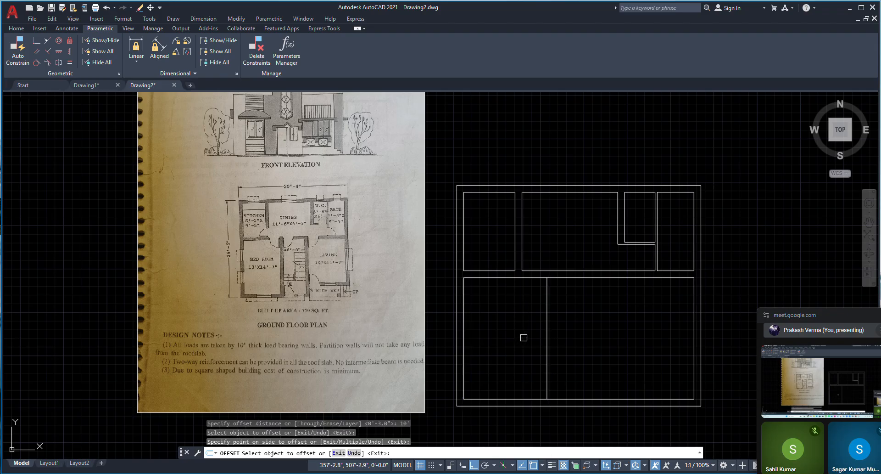
left_click(694, 341)
left_click(579, 321)
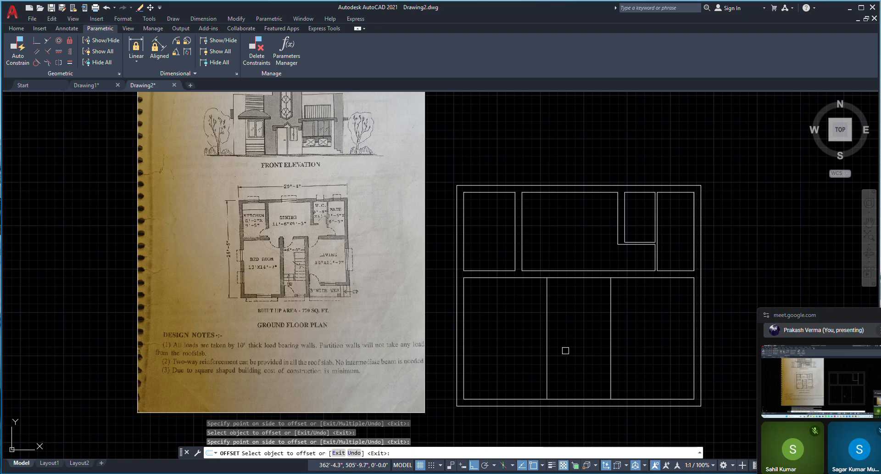
Step: Offset the bedroom and living room boundary lines 10" toward the central stair space to form the two stair walls
key("Escape")
key("Return")
type("10")
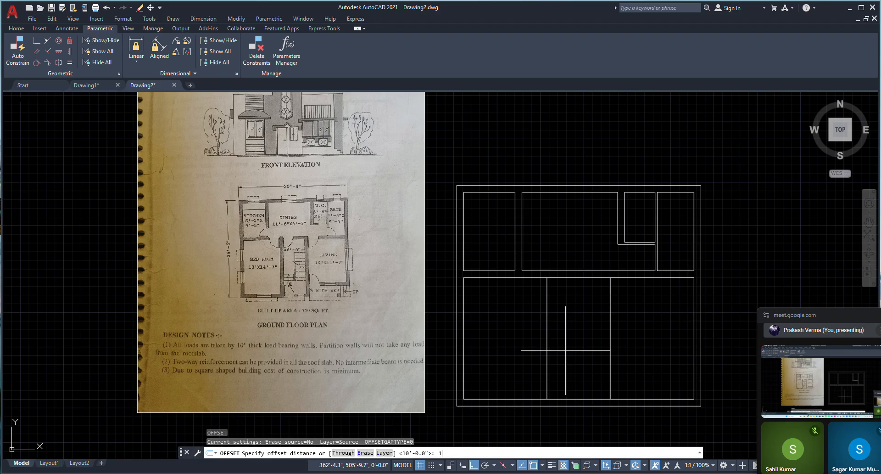
key("Return")
scroll(565, 351, "up", 2)
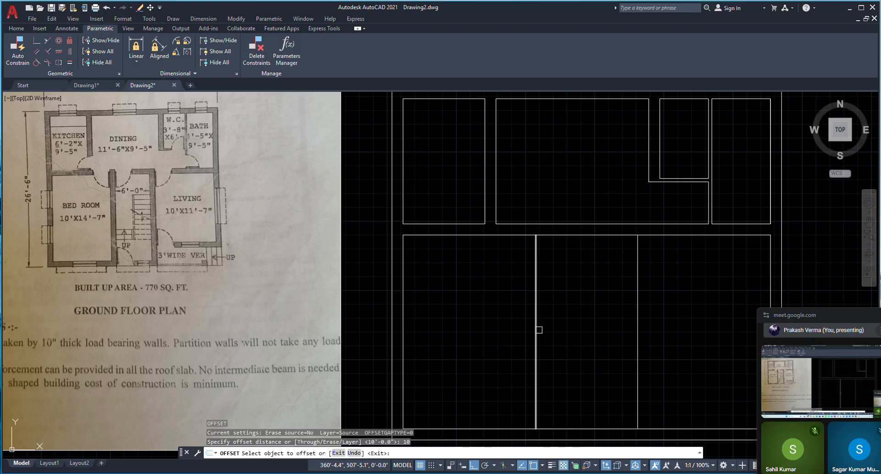
left_click(539, 330)
left_click(576, 331)
left_click(639, 323)
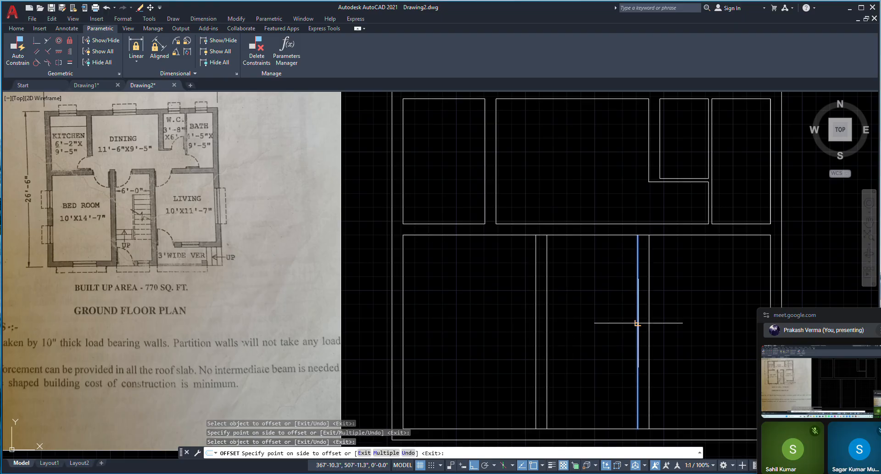
left_click(592, 321)
right_click(565, 284)
left_click(571, 292)
Step: Check the stair space's clear width with a linear dimensional constraint between the inner faces of the two stair walls
scroll(571, 284, "down", 2)
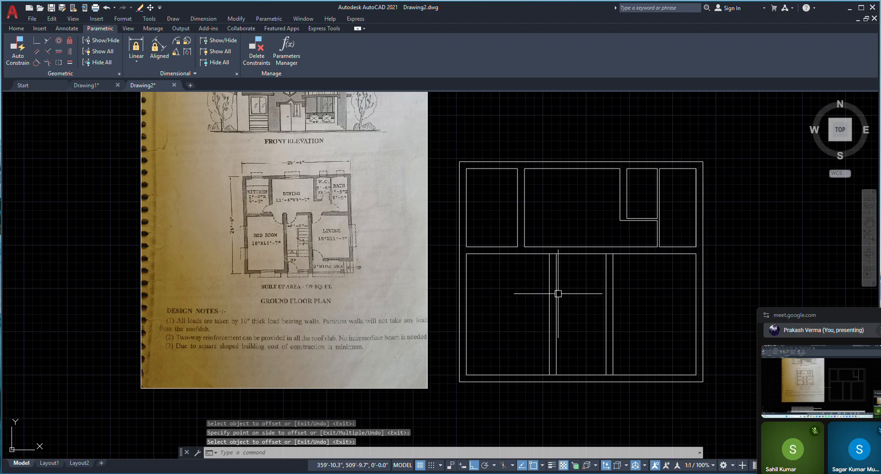
scroll(613, 316, "up", 2)
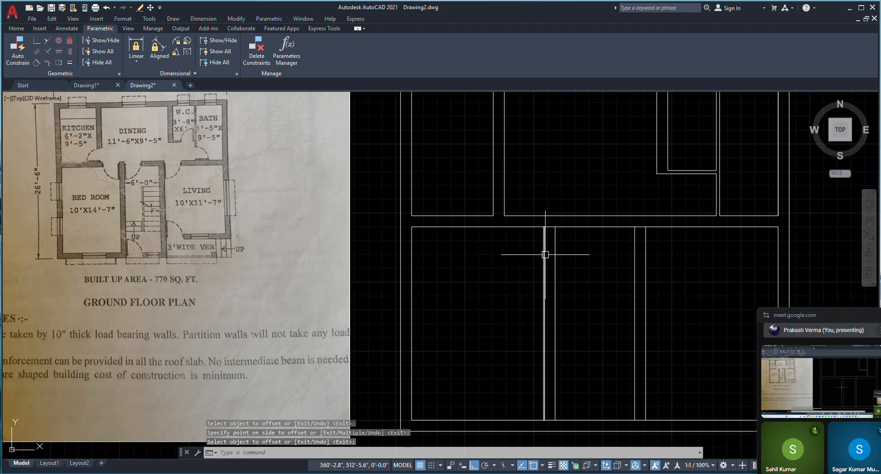
scroll(621, 295, "down", 2)
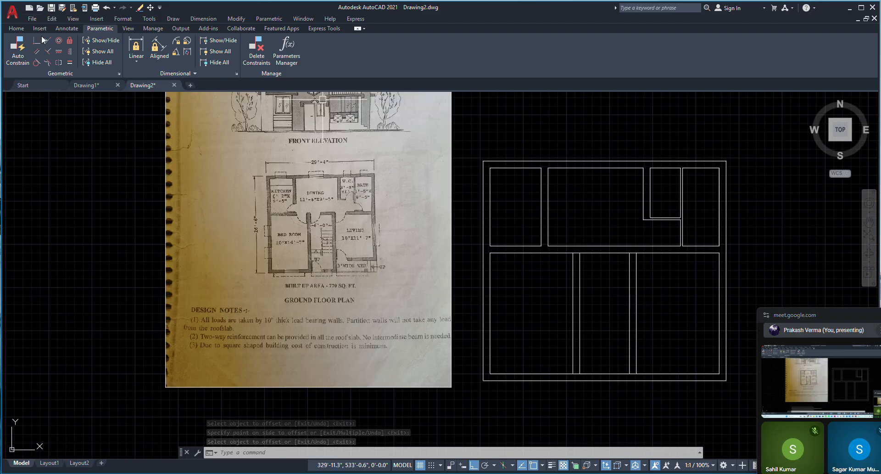
left_click(136, 47)
scroll(572, 259, "up", 2)
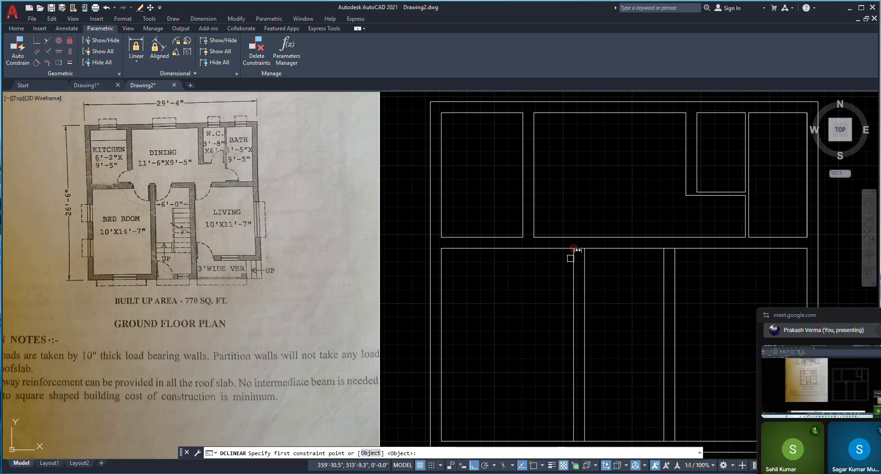
left_click(583, 248)
left_click(663, 249)
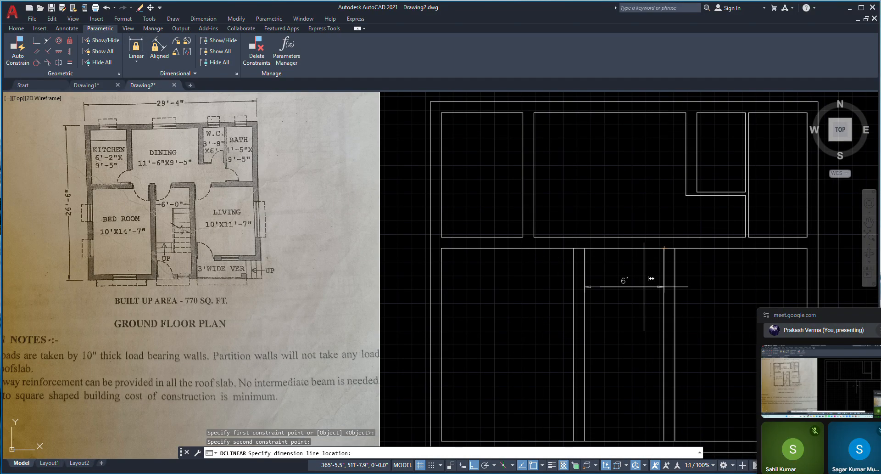
left_click(622, 287)
scroll(138, 200, "up", 5)
scroll(211, 207, "down", 5)
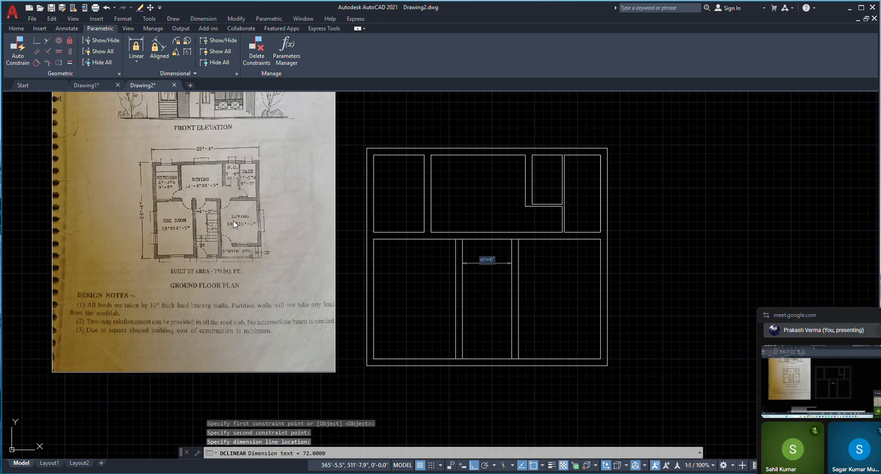
Step: Delete the linear dimensional constraint across the stair space
scroll(486, 269, "up", 4)
left_click(498, 275)
left_click(476, 253)
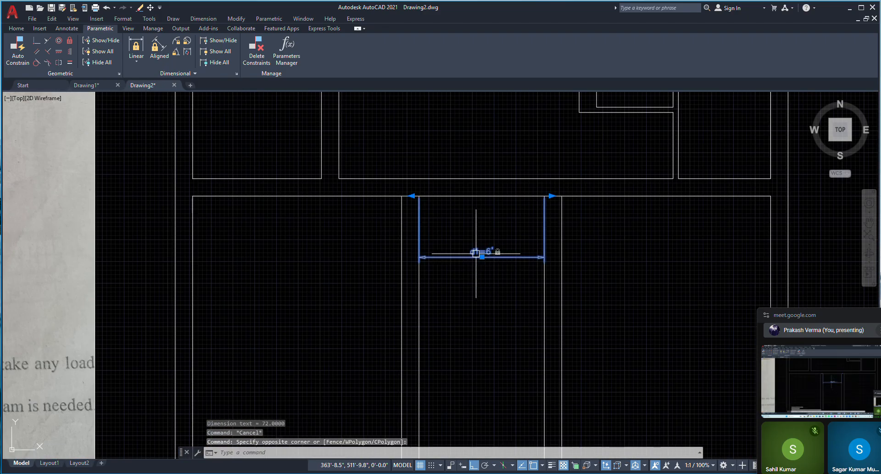
key("Delete")
Step: Trim the segments inside the junctions of both stair walls with the cross wall above and the outer wall below
type("tr")
key("Return")
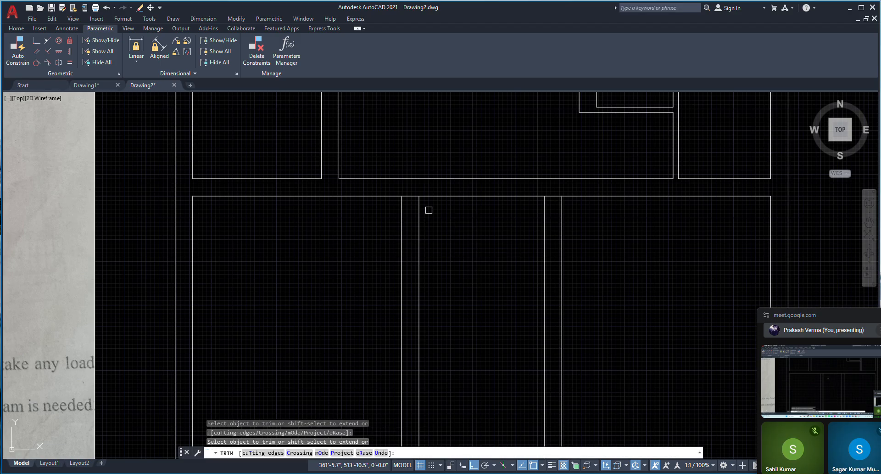
scroll(552, 198, "down", 2)
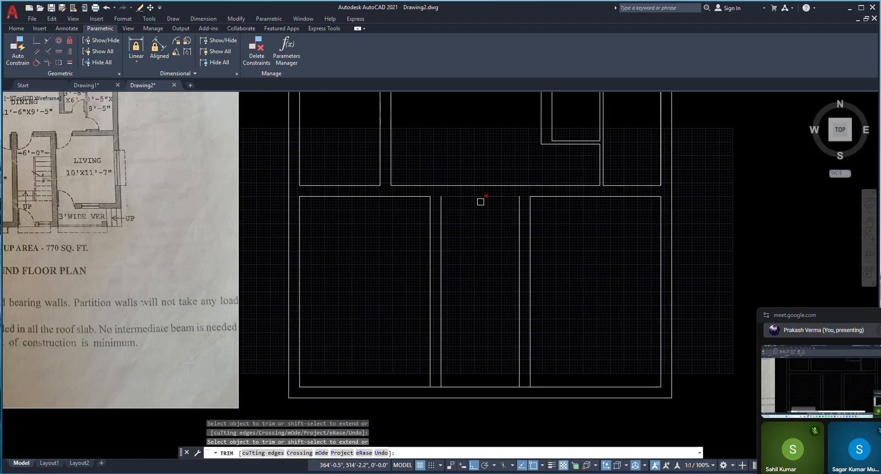
scroll(433, 380, "up", 2)
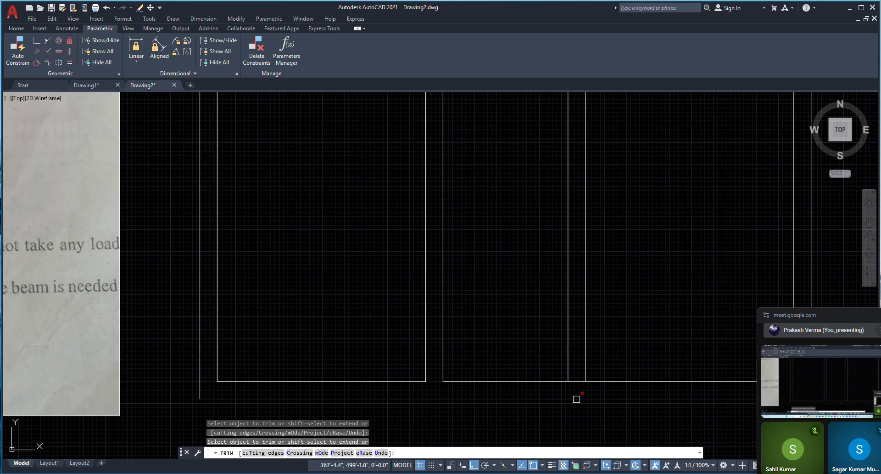
scroll(470, 358, "down", 2)
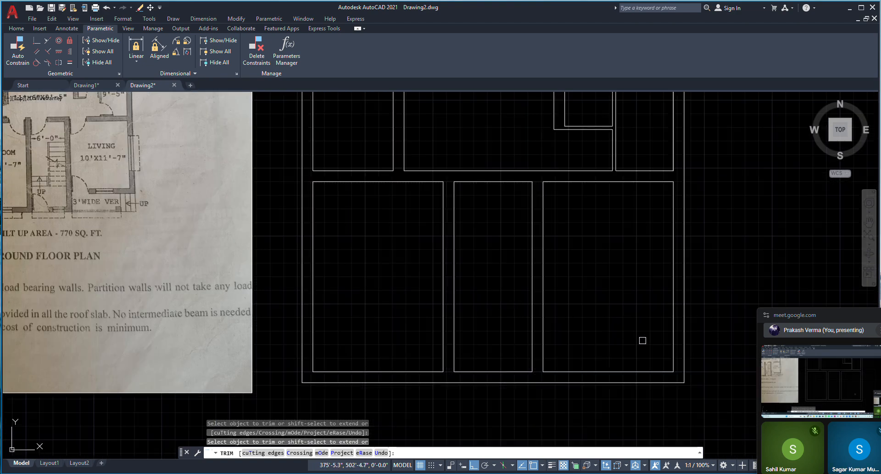
Step: Check the verandah on the scanned plan and extend the living-side face of the stair wall down to the outer bottom line
scroll(419, 291, "down", 2)
scroll(269, 249, "up", 5)
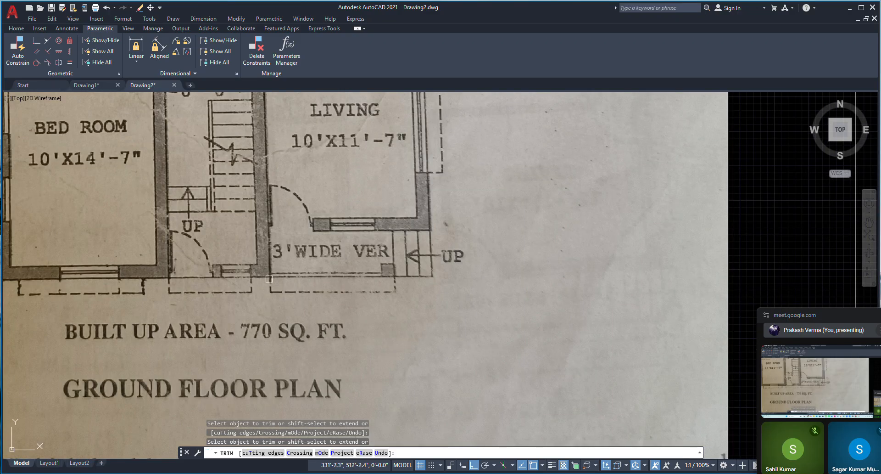
left_click(183, 231)
scroll(182, 230, "down", 4)
scroll(528, 353, "down", 2)
scroll(624, 395, "up", 4)
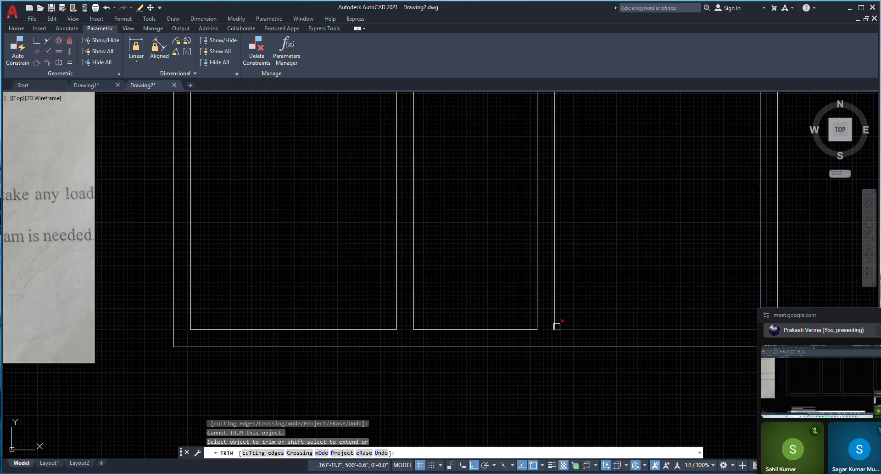
key("Escape")
type("ex")
key("Return")
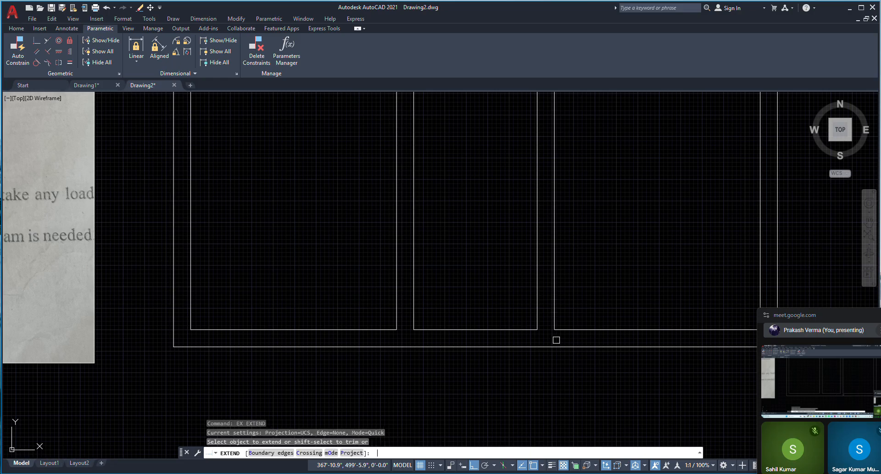
left_click(552, 317)
scroll(551, 316, "down", 2)
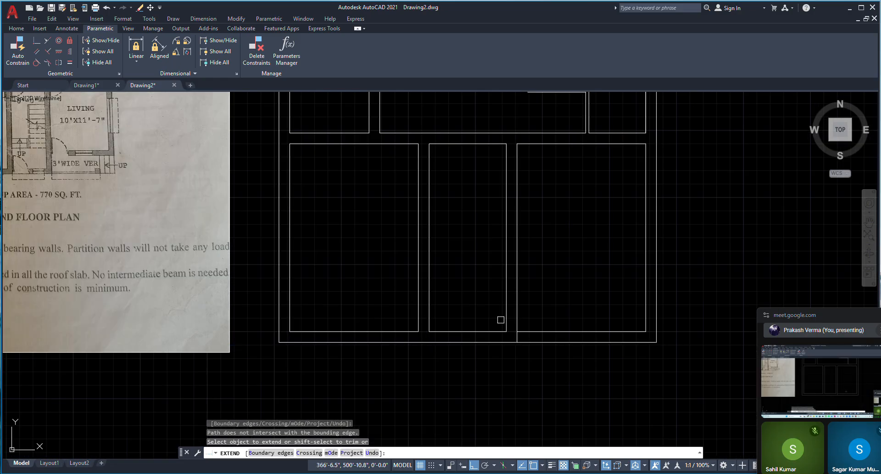
scroll(582, 316, "down", 2)
scroll(569, 305, "up", 2)
key("Escape")
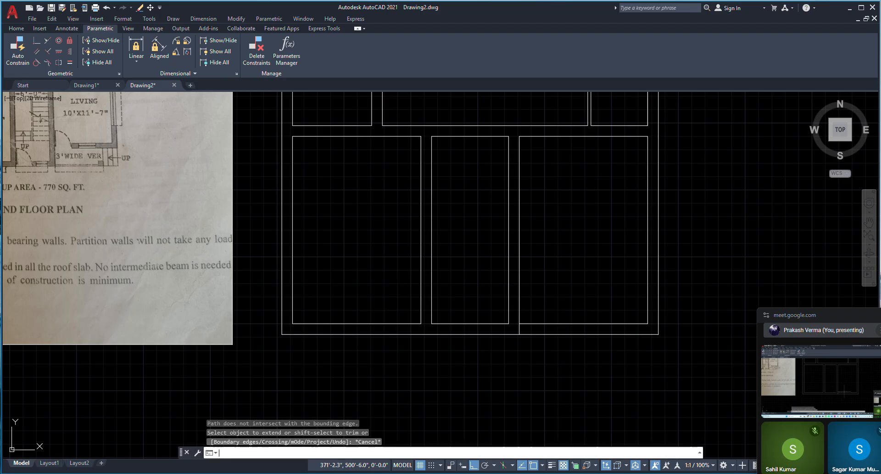
Step: Trim away the inner and outer lines of the bottom outer wall below the living room to open the verandah side
type("tr")
key("Return")
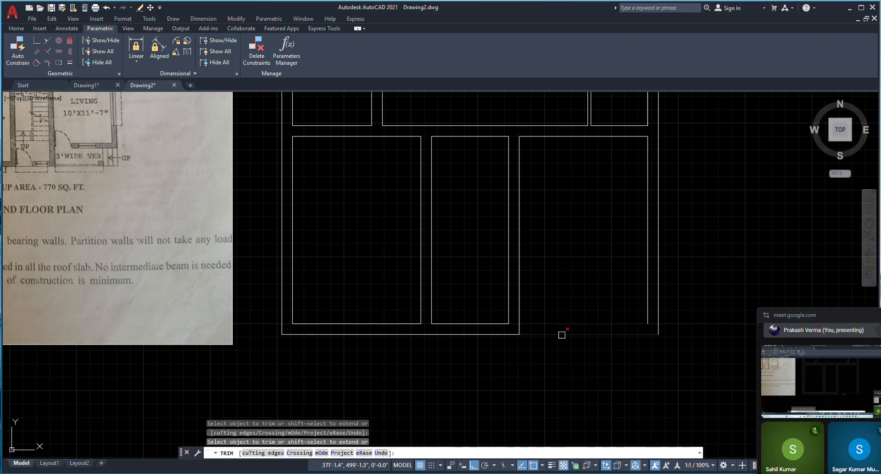
scroll(565, 337, "down", 4)
key("Escape")
scroll(343, 251, "up", 4)
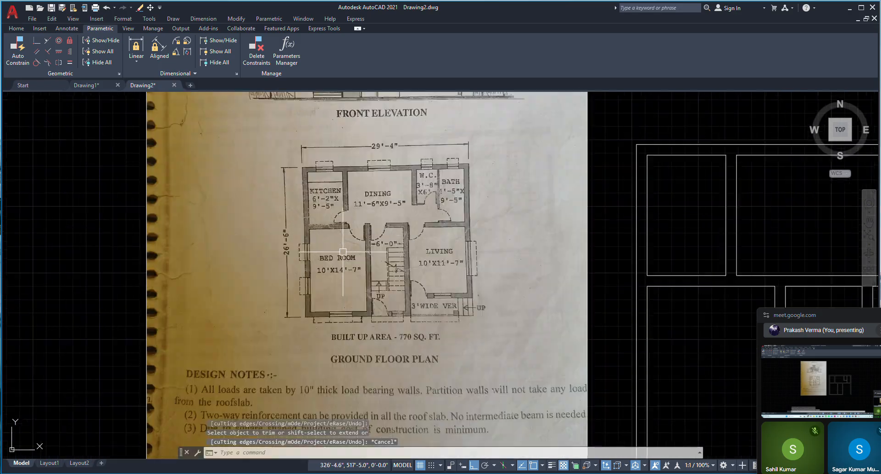
Step: Check the drawn bedroom's inner height with a trial linear constraint and examine the living room size on the scanned plan
scroll(343, 252, "up", 2)
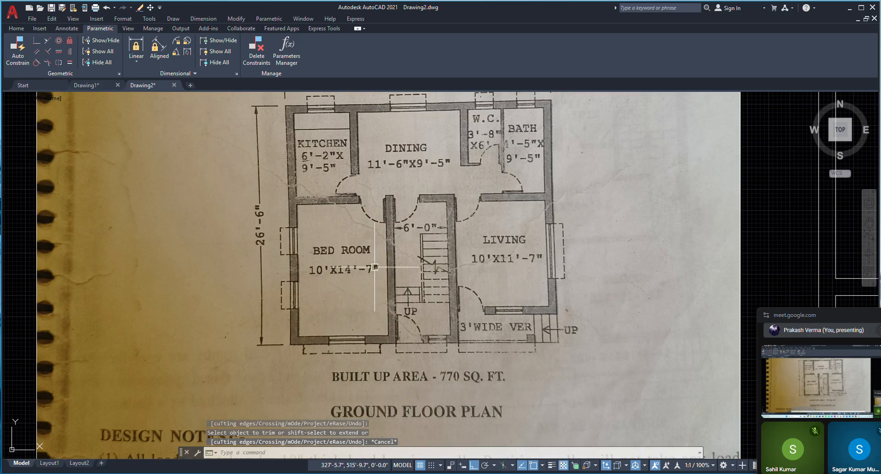
scroll(286, 248, "down", 3)
scroll(592, 358, "up", 3)
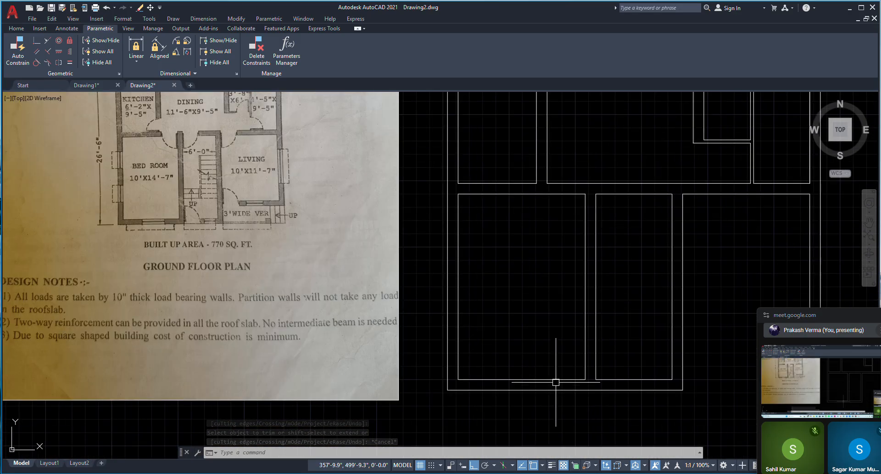
left_click(136, 46)
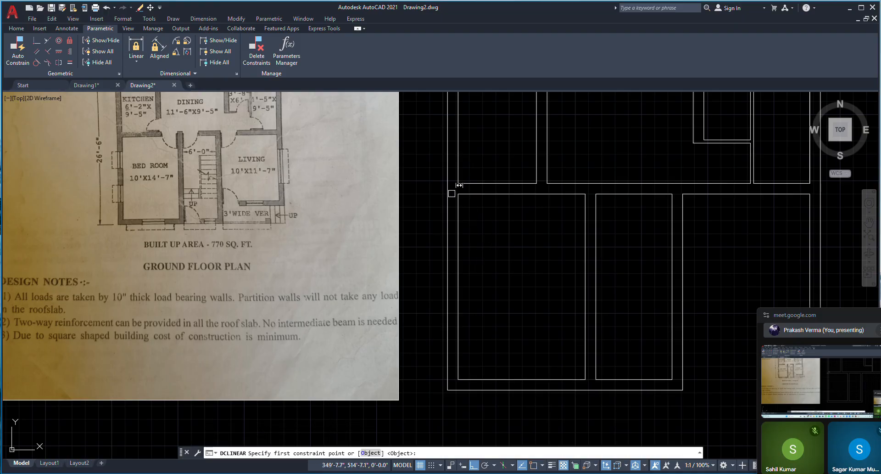
left_click(458, 194)
left_click(467, 367)
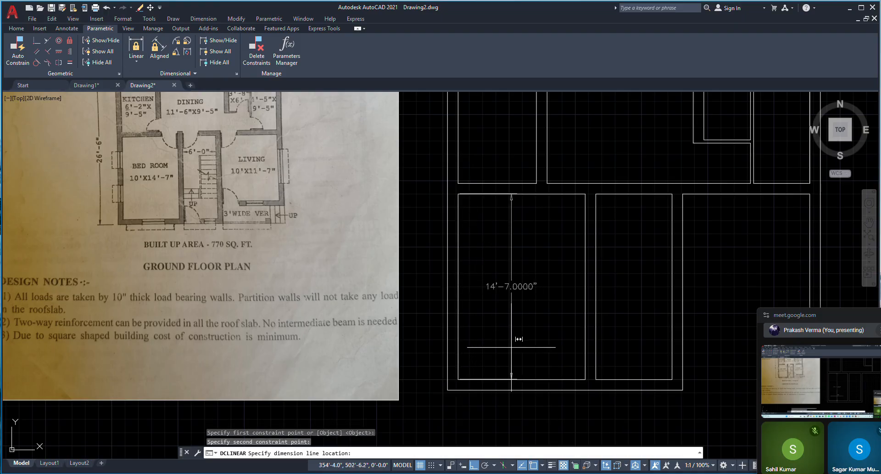
key("Escape")
scroll(482, 295, "down", 2)
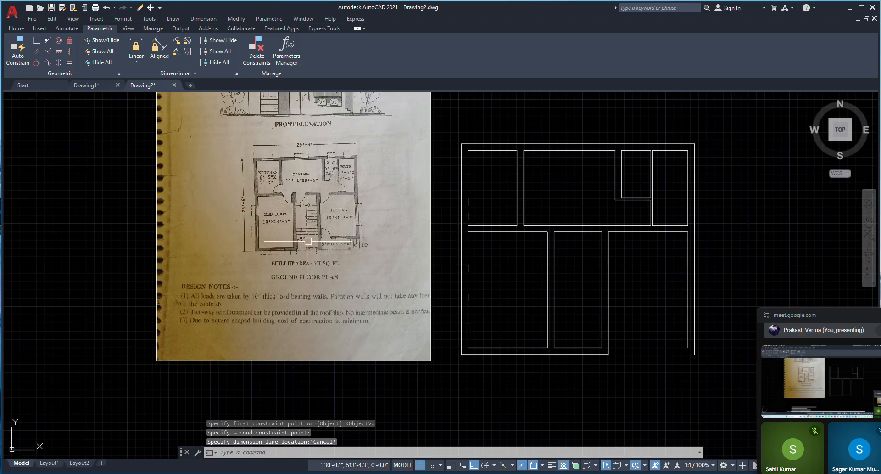
scroll(357, 242, "up", 4)
scroll(356, 243, "down", 2)
scroll(339, 176, "up", 2)
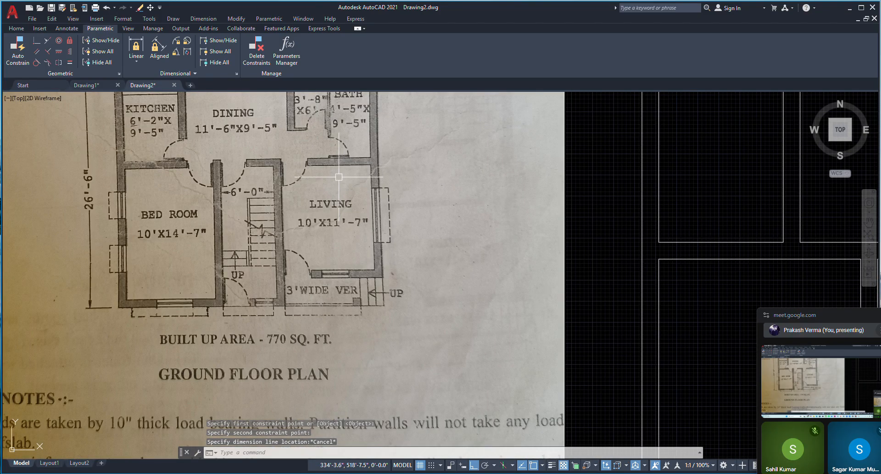
scroll(349, 280, "down", 4)
type("o")
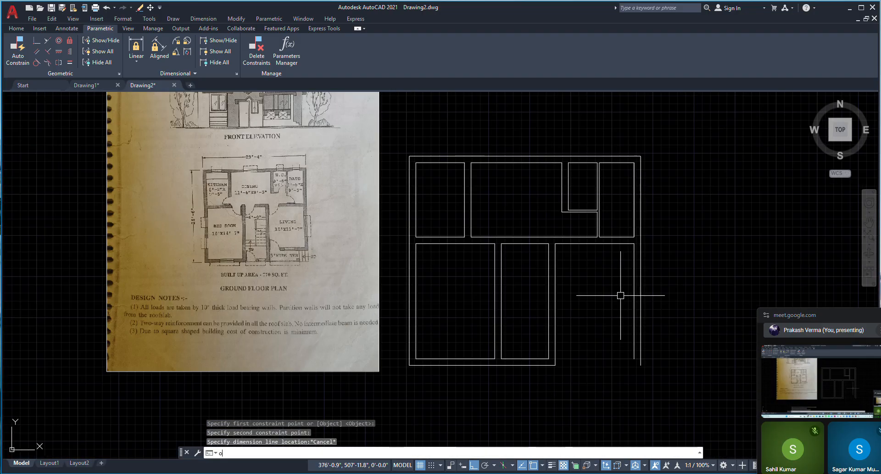
key("Return")
type("11'78")
key("Return")
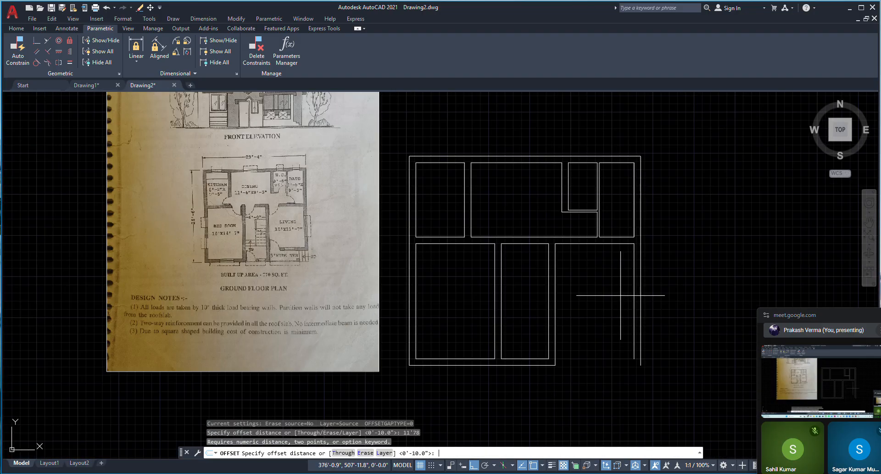
scroll(561, 257, "up", 3)
key("Escape")
Step: Offset the living room's upper inner line 11'-7" downward to form its lower inner line
type("o")
key("Return")
type("1")
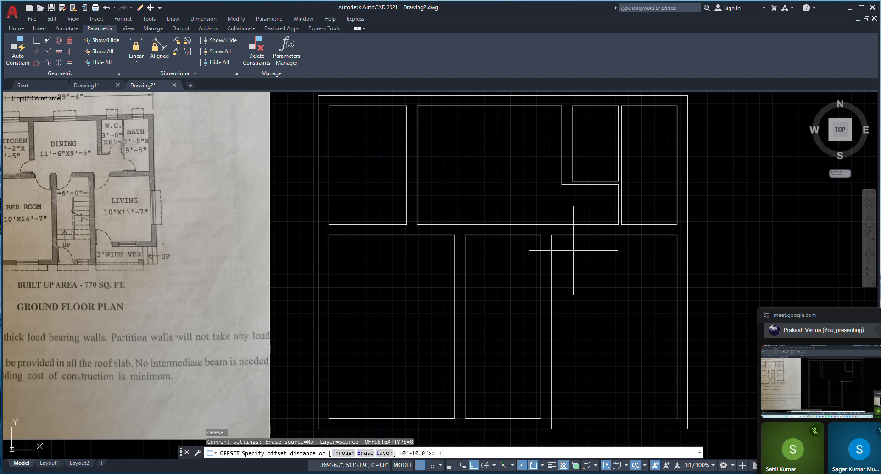
type("1'7")
key("Return")
left_click(586, 235)
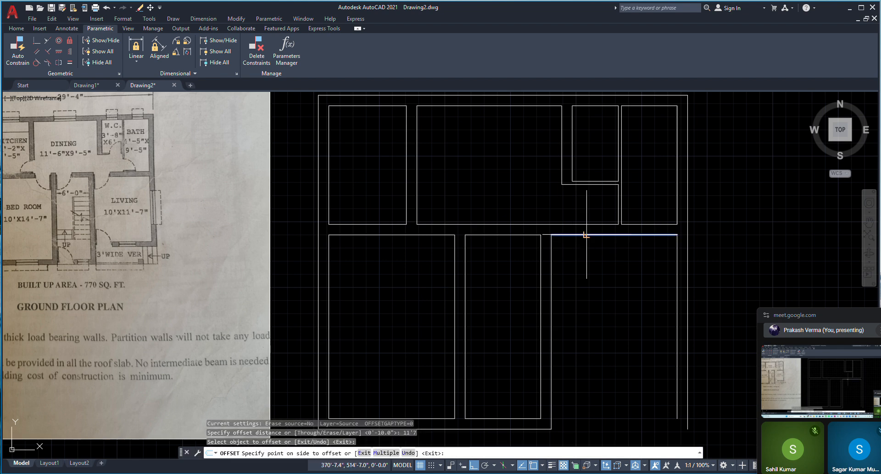
scroll(587, 237, "down", 2)
left_click(574, 316)
scroll(622, 338, "up", 3)
key("Return")
Step: Offset the living room's lower inner line 10" downward to give that wall its thickness
key("Return")
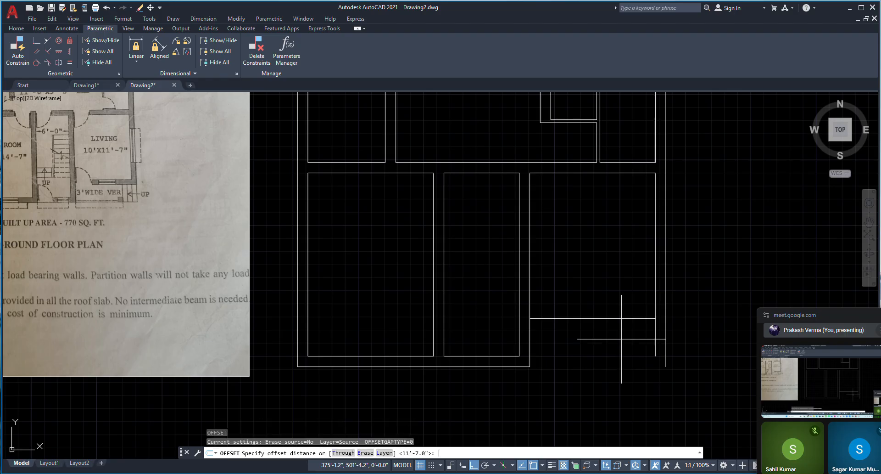
type("10")
key("Return")
scroll(611, 331, "up", 3)
left_click(605, 316)
left_click(606, 336)
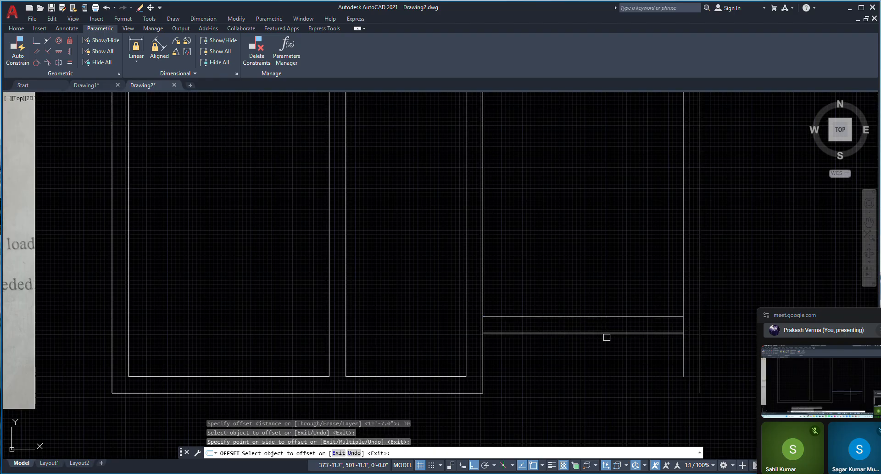
scroll(590, 326, "down", 3)
key("Escape")
key("Escape")
Step: Extend the living room bottom wall's outer line to the right outer wall line and trim the excess segments at both wall corners
type("EX")
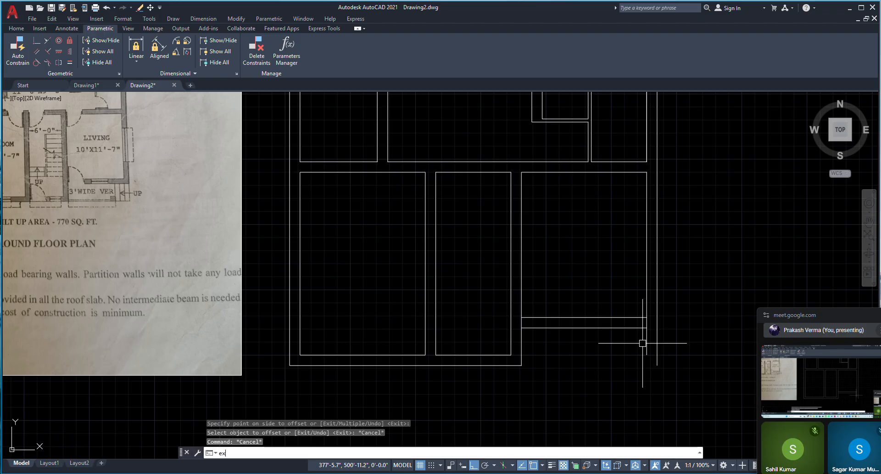
key("Return")
scroll(640, 333, "up", 2)
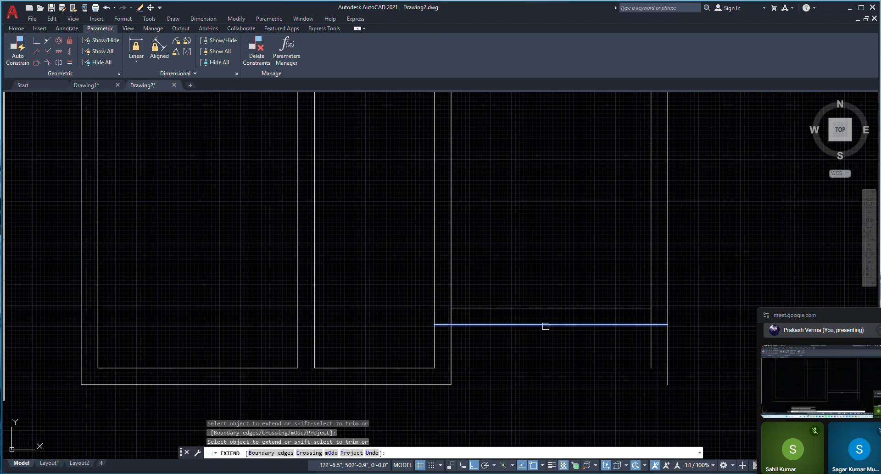
key("Escape")
type("TR")
key("Return")
left_click(545, 324)
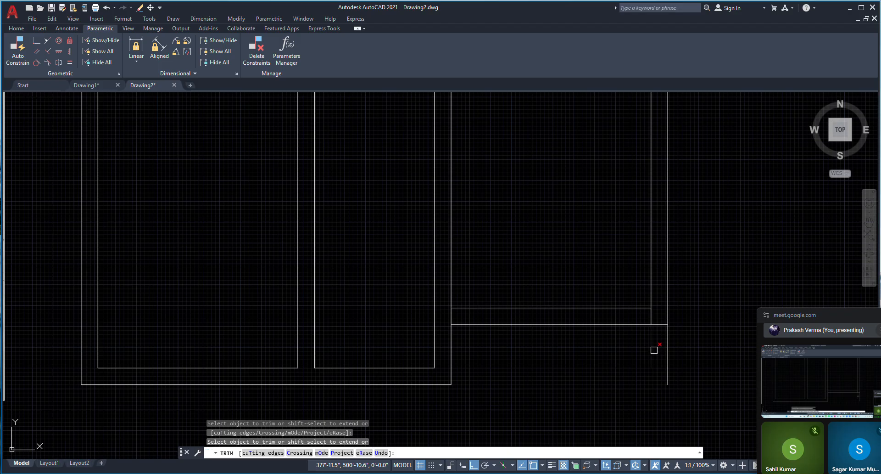
key("Escape")
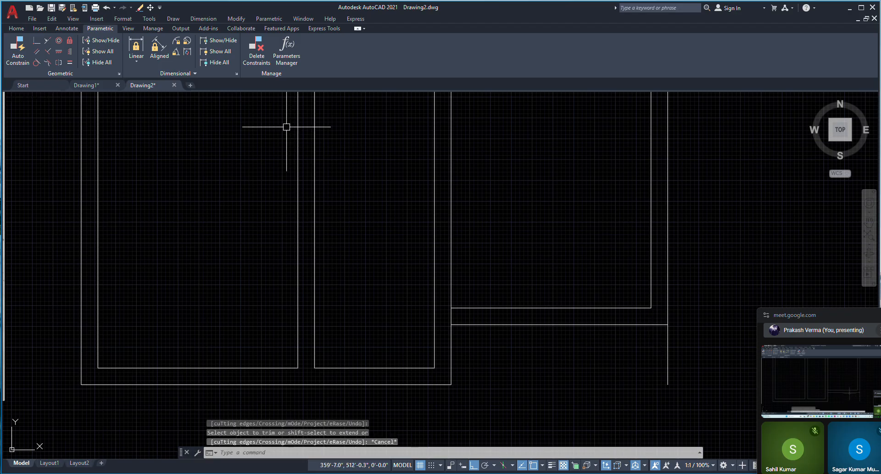
Step: Draw the verandah's bottom line from the stair wall's lower outer corner to the lower end of the right outer wall
type("L")
key("Return")
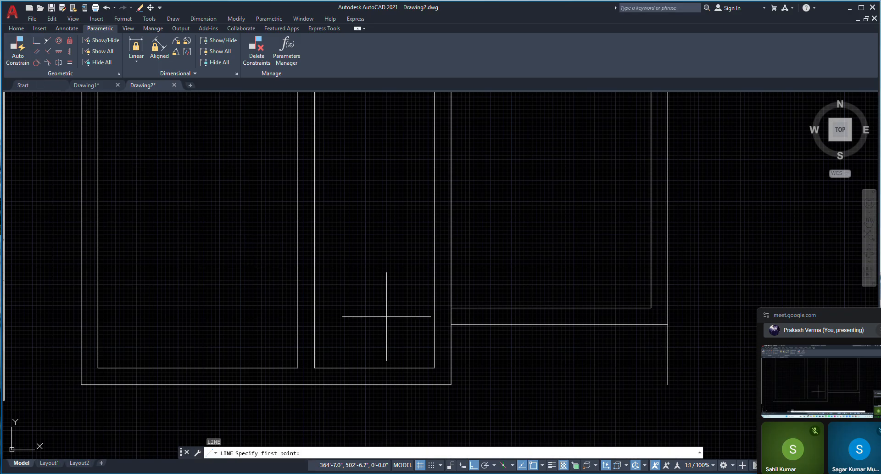
left_click(451, 384)
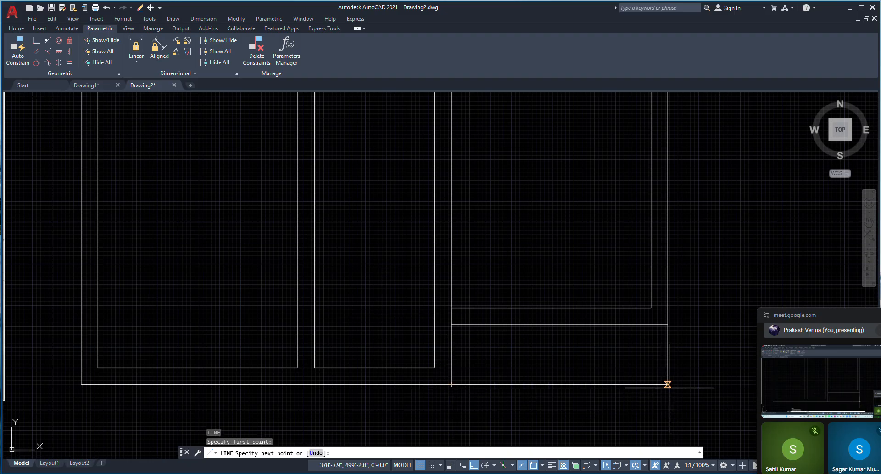
scroll(574, 299, "down", 3)
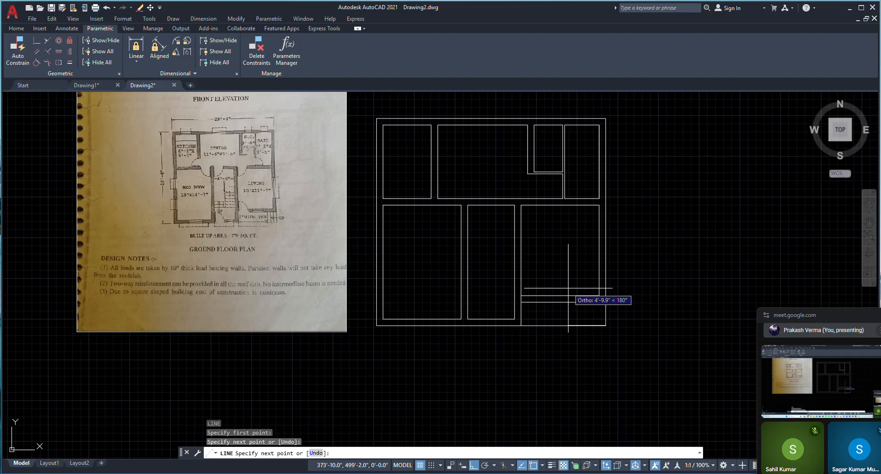
key("Escape")
Step: Trim the right outer wall line below the living room's bottom wall
scroll(600, 308, "up", 3)
type("t")
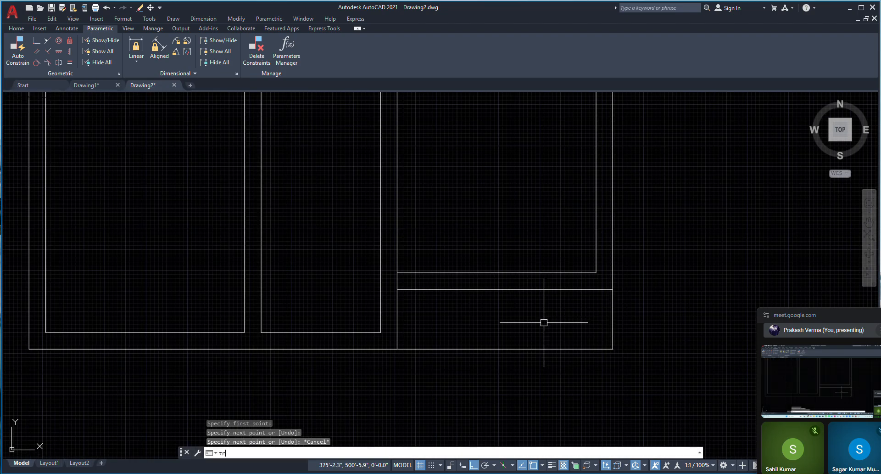
type("r")
key("Return")
scroll(612, 315, "down", 3)
key("Escape")
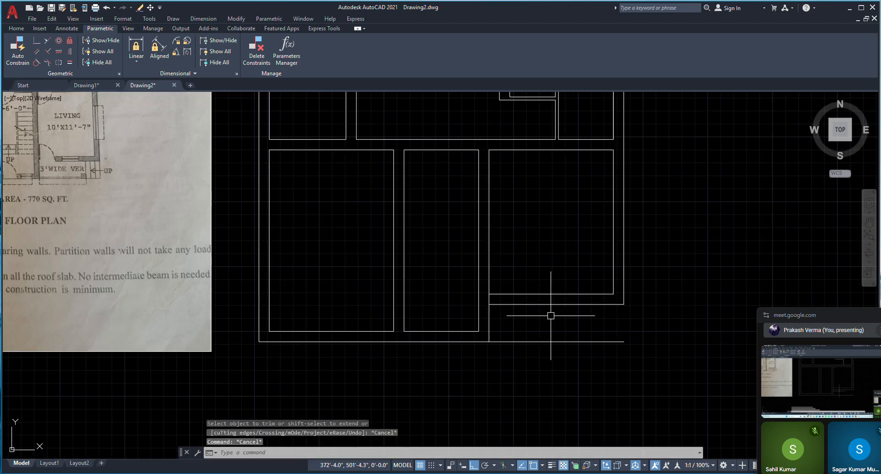
Step: Draw a separate vertical line closing the verandah's right side, from the living room's outer corner to the bottom line
type("l")
key("Return")
left_click(623, 304)
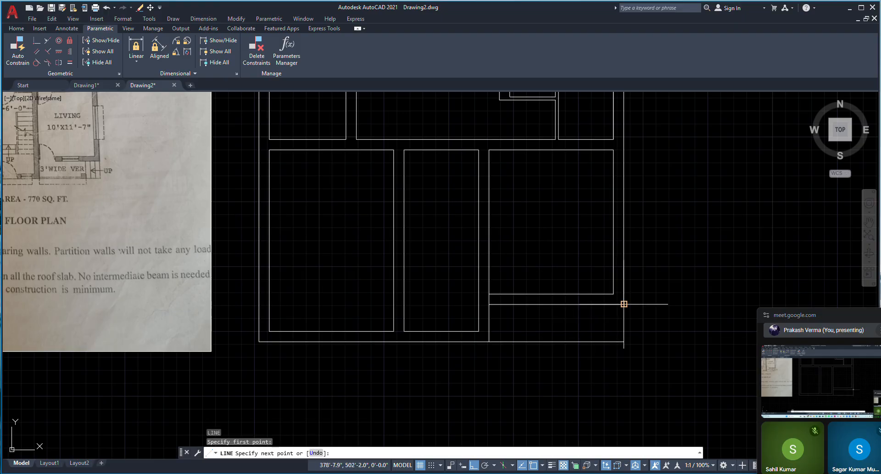
left_click(622, 337)
key("Escape")
key("Escape")
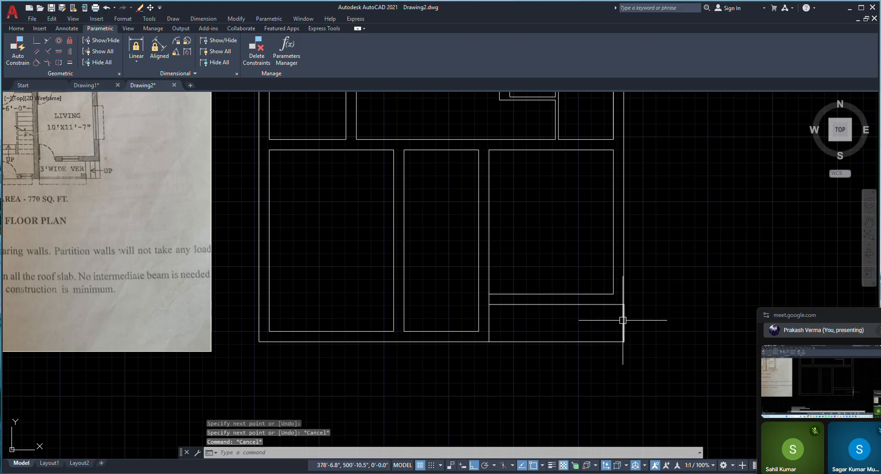
Step: Check the verandah steps on the scanned plan and offset the verandah's right edge inward three times at 10" spacing
scroll(635, 326, "down", 4)
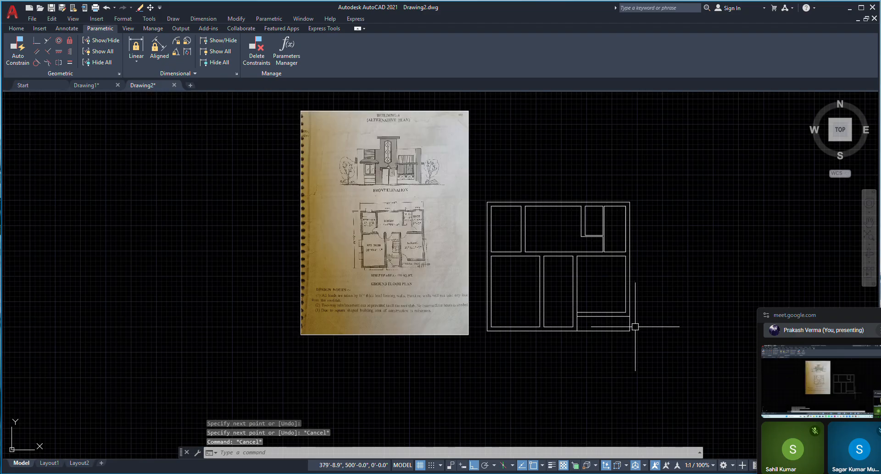
scroll(397, 255, "up", 10)
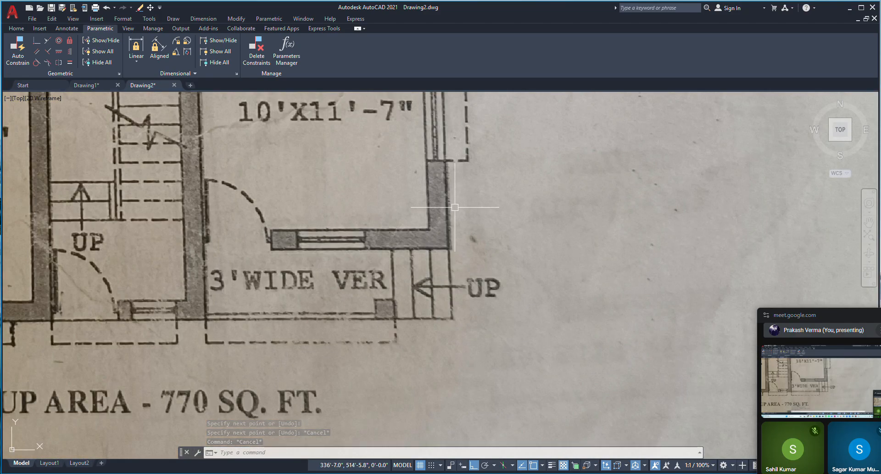
scroll(455, 207, "down", 10)
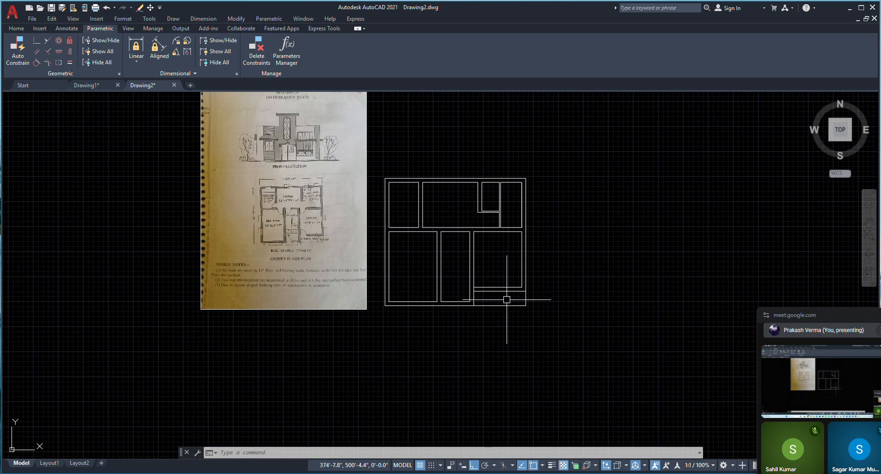
scroll(507, 299, "up", 4)
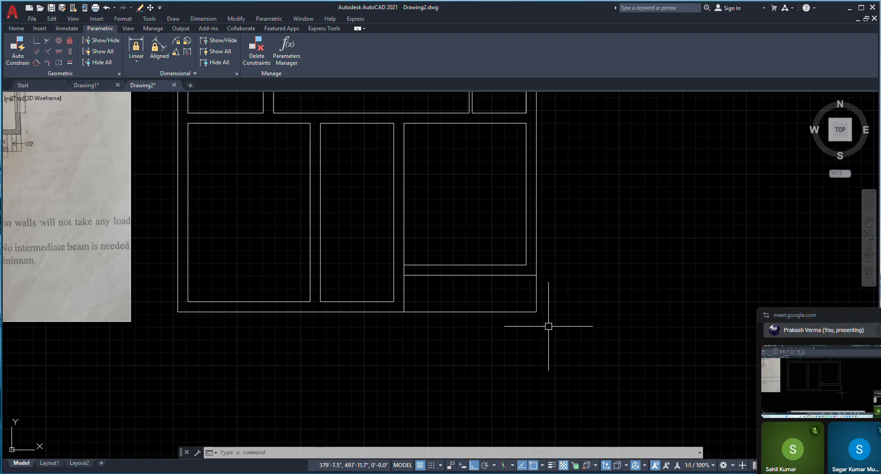
type("o")
key("Return")
type("10")
key("Return")
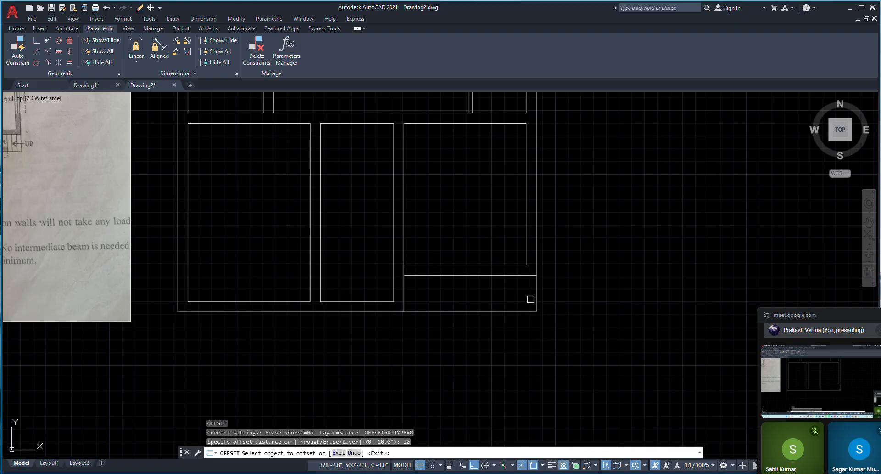
scroll(532, 296, "up", 2)
left_click(538, 291)
left_click(508, 289)
left_click(504, 287)
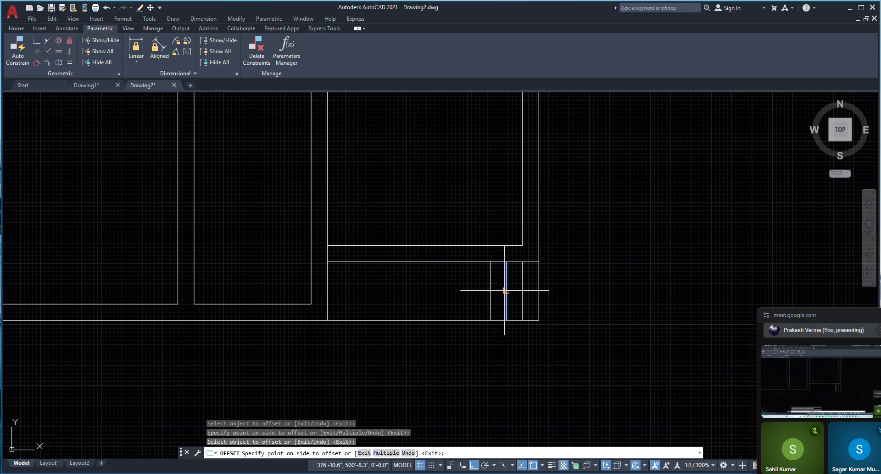
scroll(553, 285, "down", 5)
scroll(522, 319, "up", 3)
key("Escape")
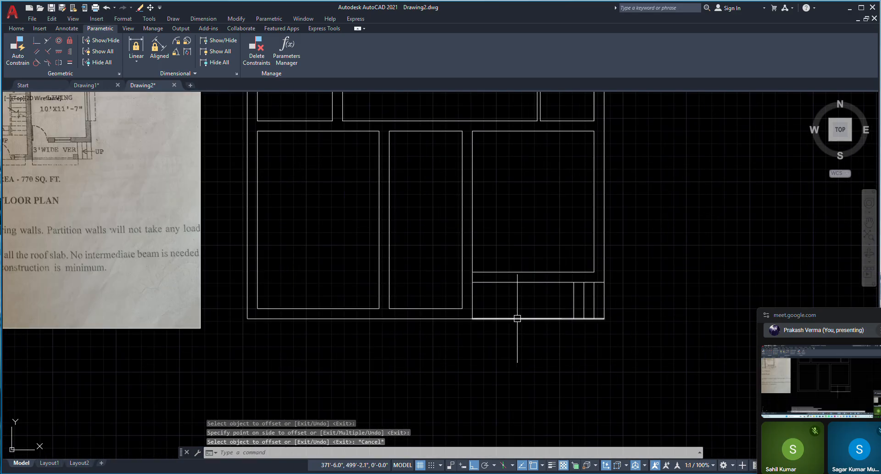
Step: Offset the verandah's bottom line 3" upward
type("o")
key("Return")
type("3")
key("Return")
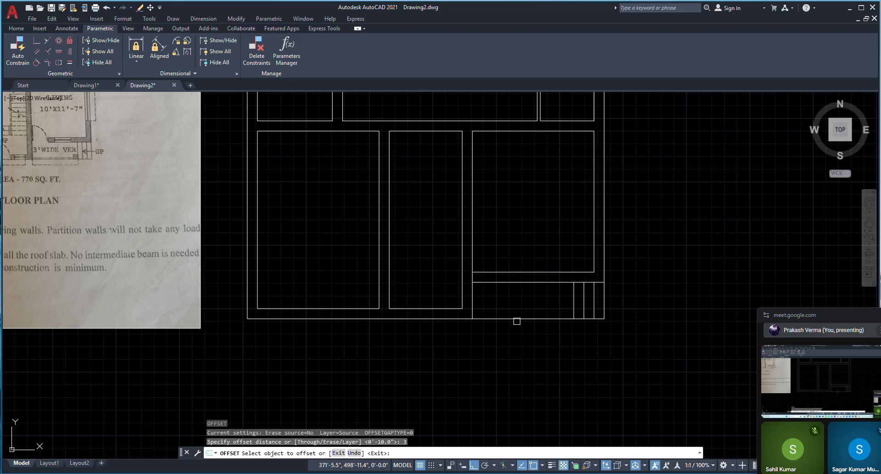
left_click(517, 318)
left_click(516, 301)
key("Escape")
Step: Trim the verandah's inner bottom line where it crosses the entrance steps
type("tr")
key("Return")
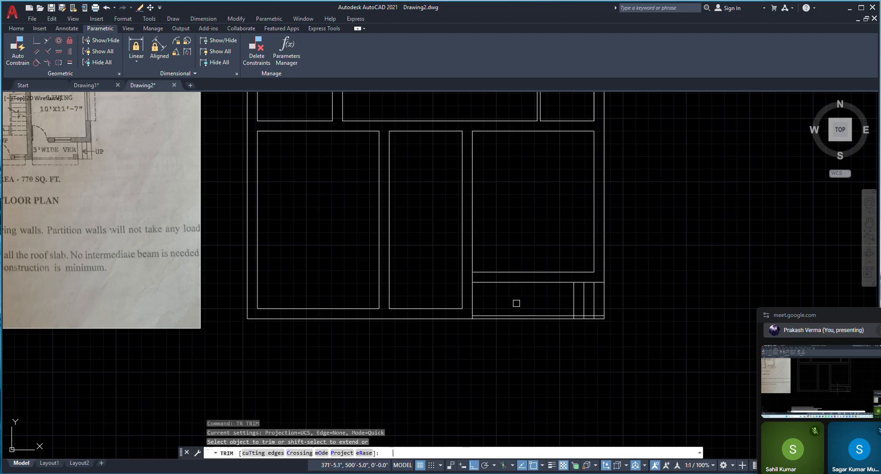
scroll(597, 317, "up", 6)
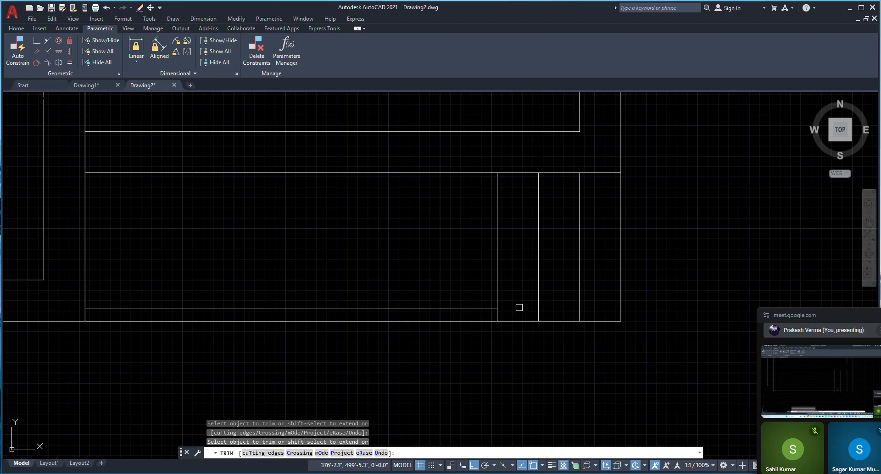
key("Escape")
Step: Check the verandah on the scanned plan and trim the vertical line crossing the wall between the living room and verandah
scroll(519, 307, "down", 8)
scroll(407, 314, "up", 10)
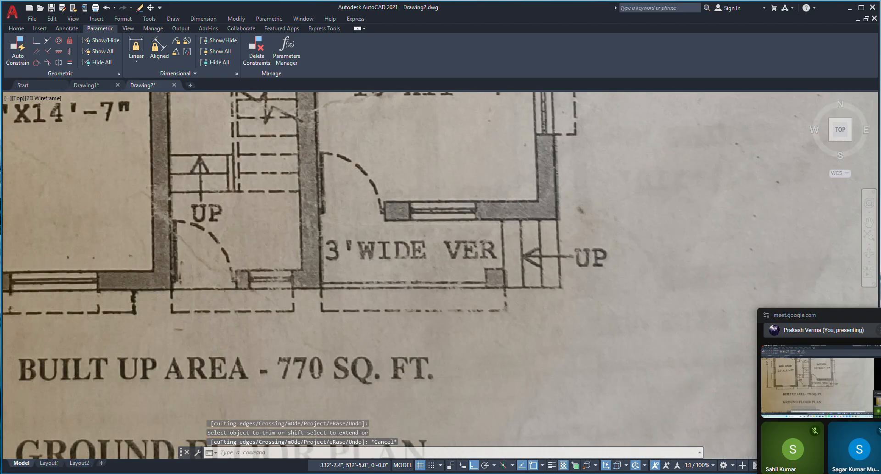
scroll(384, 297, "up", 3)
scroll(300, 291, "down", 6)
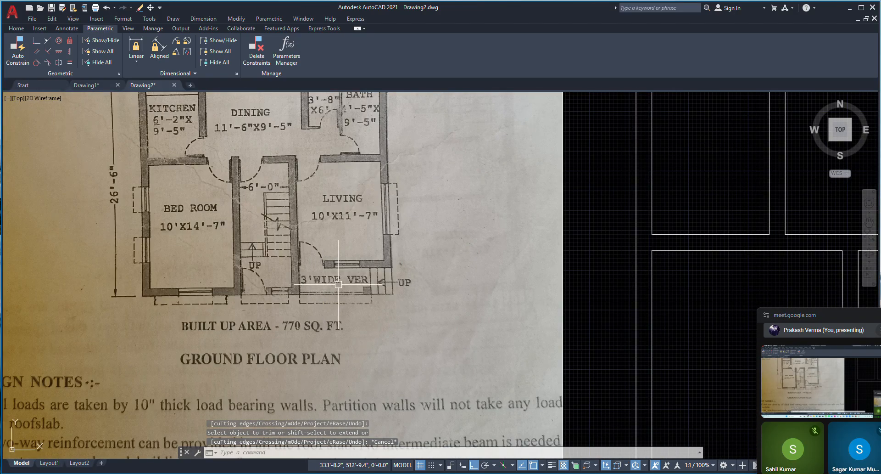
scroll(338, 284, "down", 6)
scroll(492, 360, "up", 7)
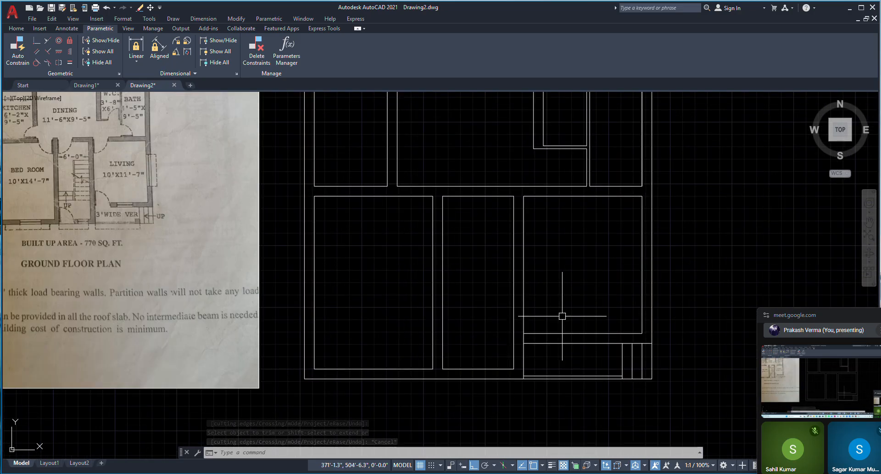
key("Return")
scroll(512, 330, "up", 4)
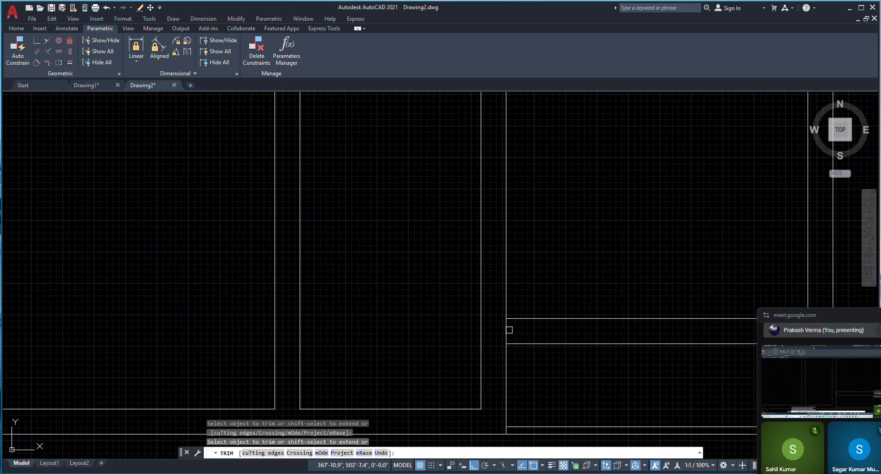
scroll(506, 332, "down", 2)
scroll(531, 367, "down", 2)
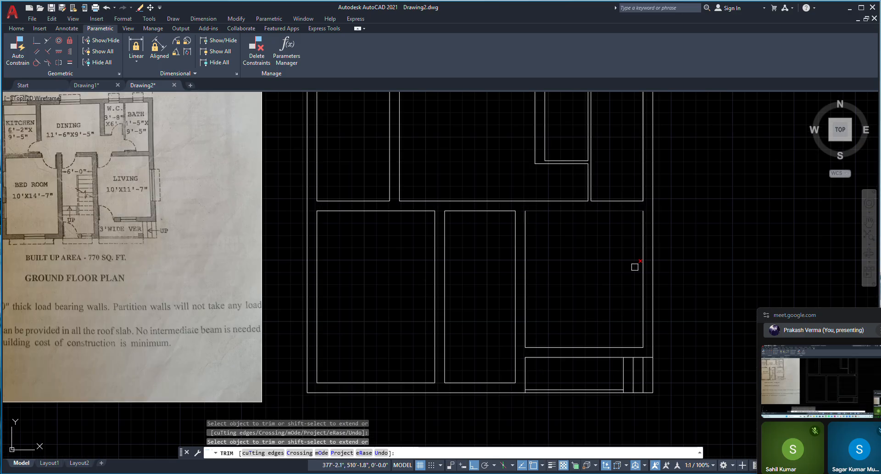
key("Escape")
Step: Compare the drafted rooms, verandah and bottom walls with the scanned ground floor plan
scroll(516, 393, "up", 6)
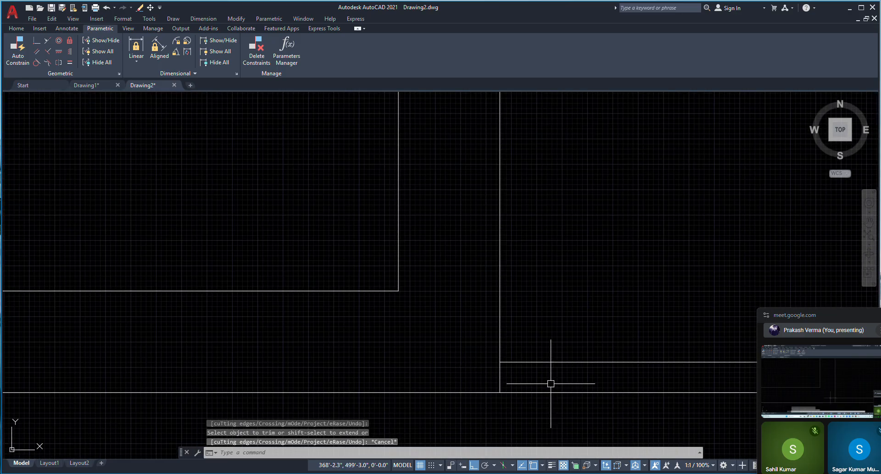
scroll(501, 340, "down", 6)
left_click(615, 394)
left_click(579, 323)
scroll(520, 331, "down", 2)
key("Escape")
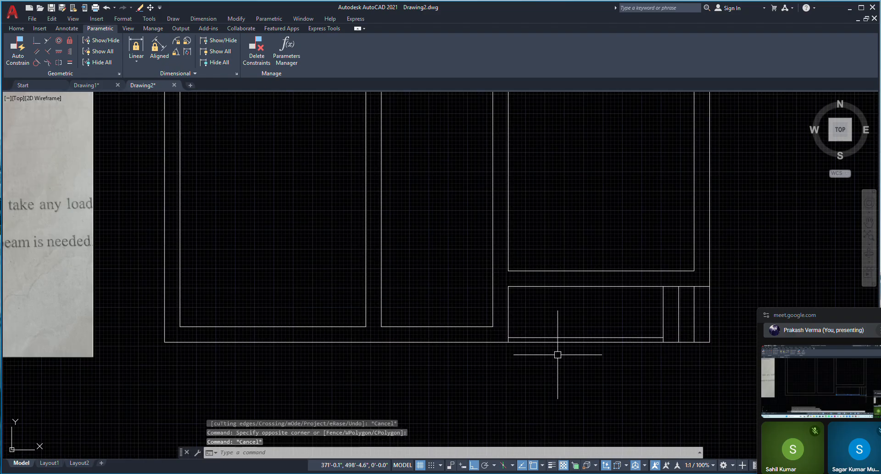
scroll(548, 327, "up", 5)
scroll(438, 317, "down", 5)
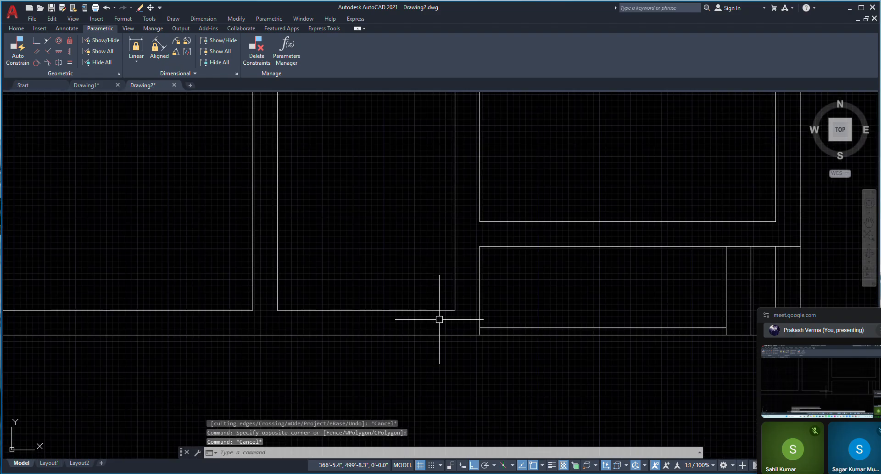
scroll(541, 329, "down", 2)
scroll(516, 329, "up", 2)
scroll(610, 333, "down", 4)
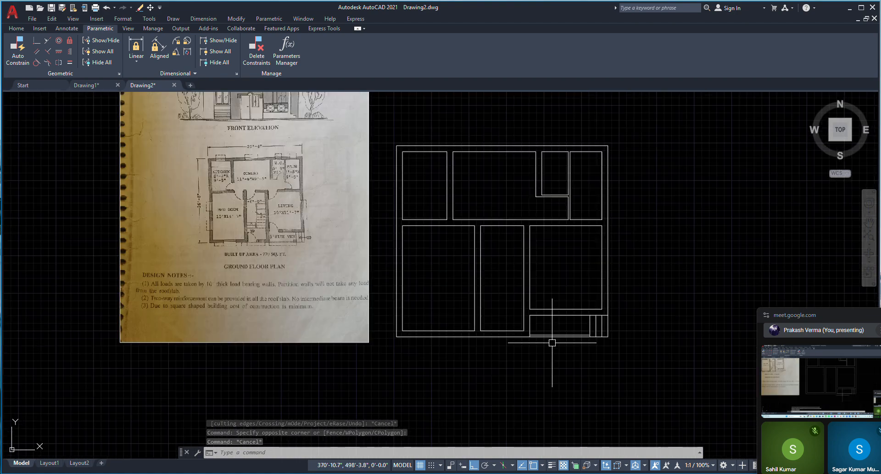
scroll(520, 322, "up", 4)
scroll(528, 336, "down", 2)
scroll(584, 343, "up", 4)
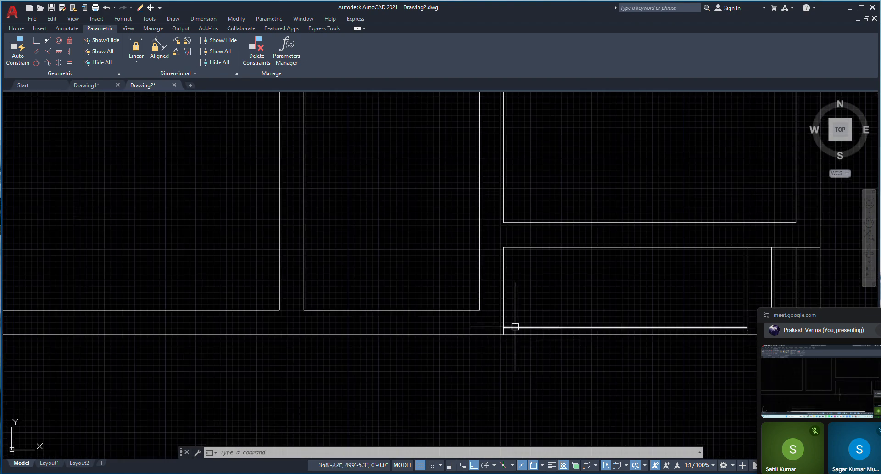
scroll(512, 329, "down", 2)
scroll(570, 372, "down", 2)
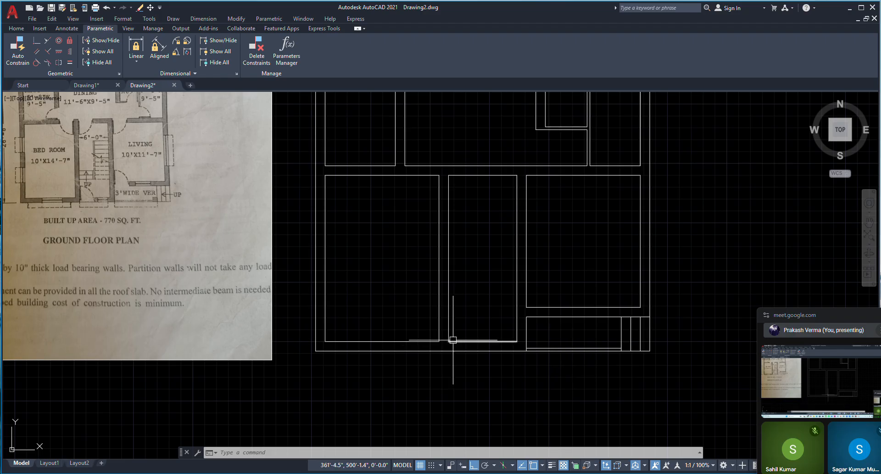
scroll(452, 340, "down", 2)
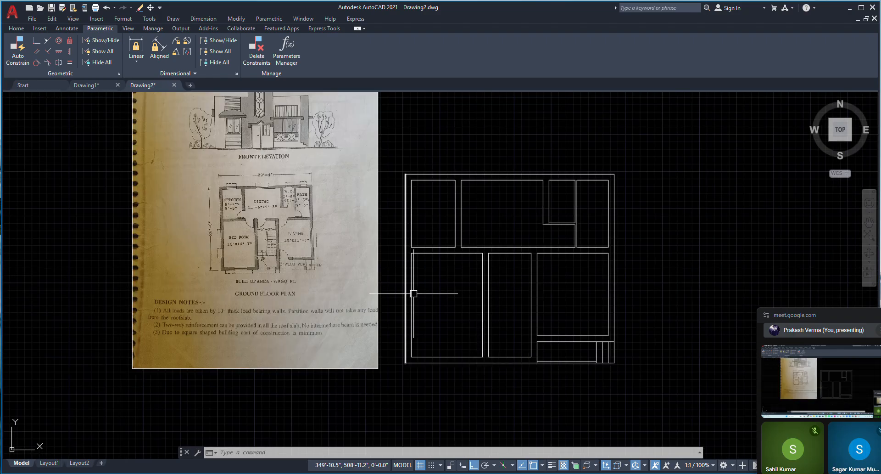
scroll(501, 257, "up", 2)
scroll(509, 274, "down", 2)
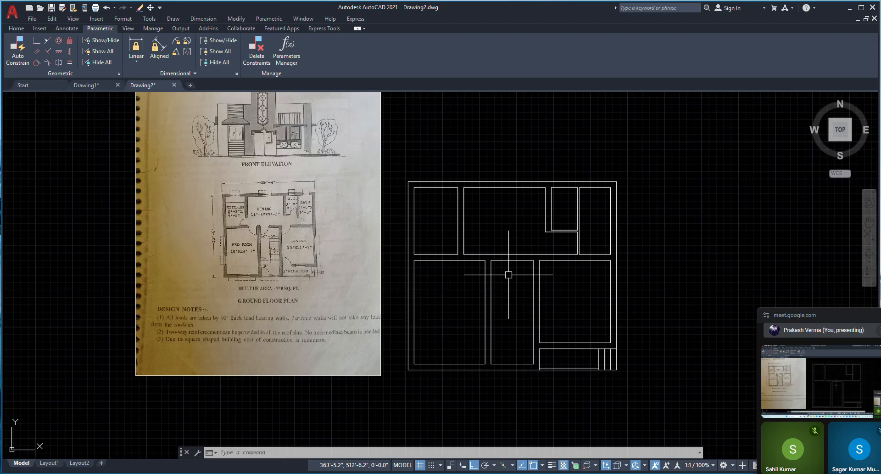
middle_click_drag(511, 228, 480, 244)
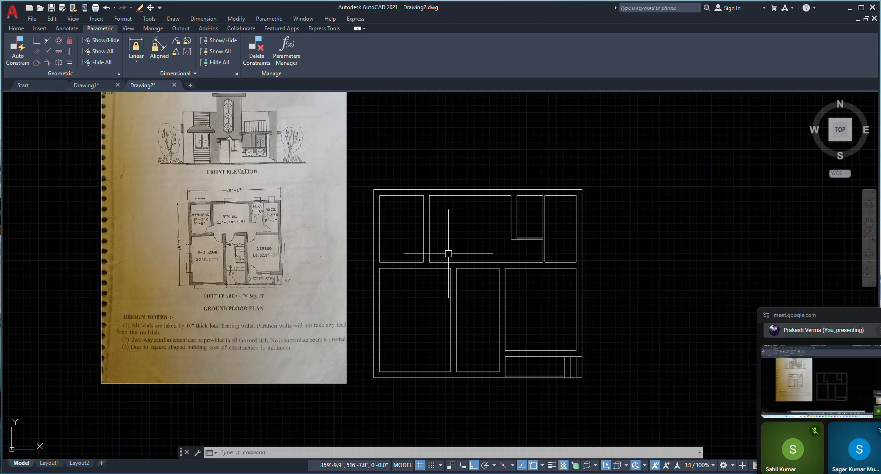
Step: Draw a short vertical line across the wall from the bedroom's upper right corner to the dining room's bottom line
scroll(448, 253, "up", 2)
type("l")
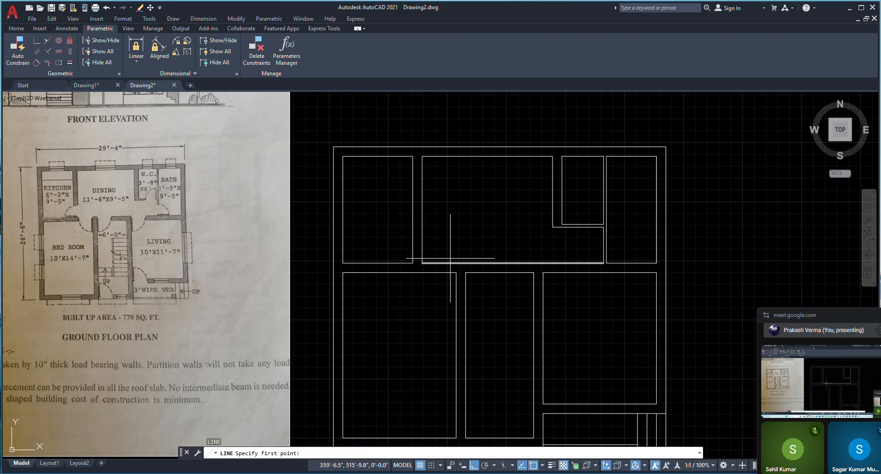
scroll(450, 258, "up", 4)
left_click(446, 314)
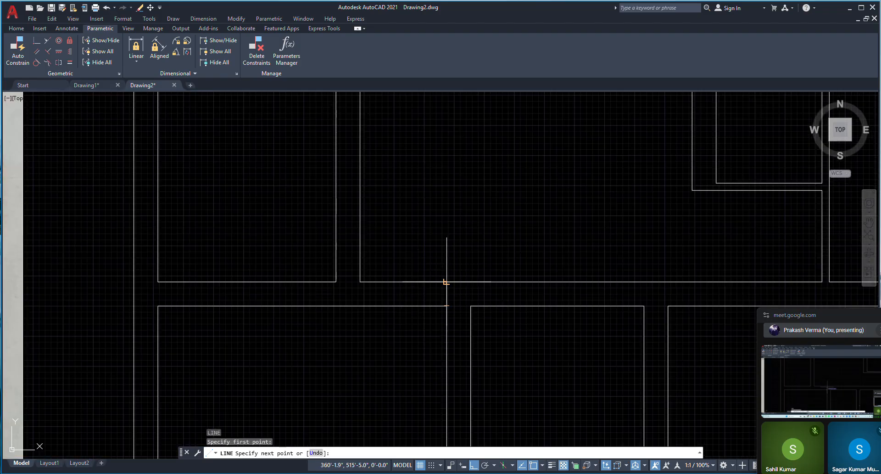
key("Escape")
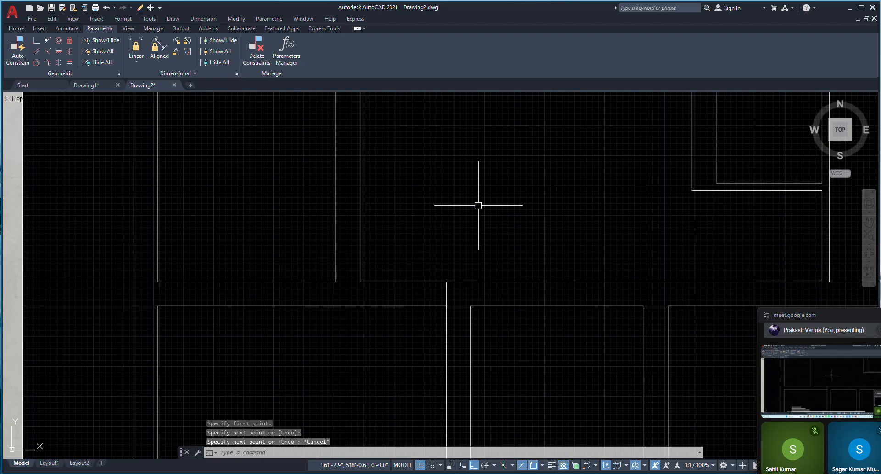
Step: Draw a short vertical line across the wall from the living room's upper left corner to the dining room's bottom line
type("l")
key("Return")
scroll(390, 261, "down", 2)
scroll(548, 289, "up", 2)
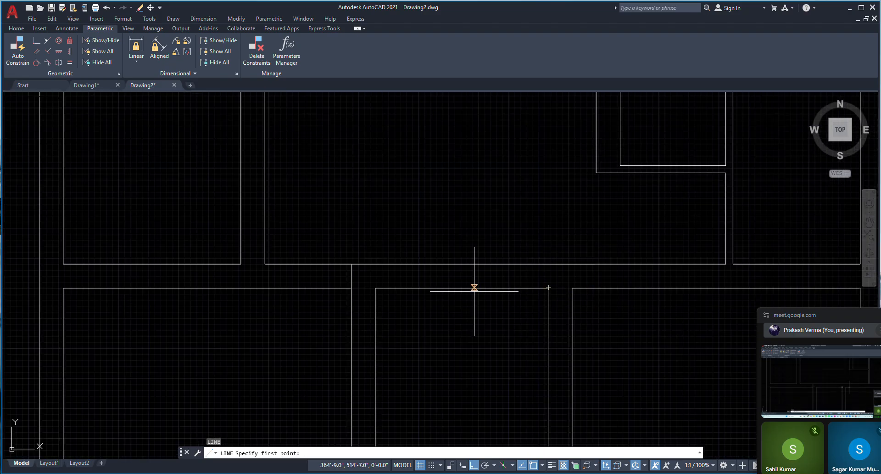
scroll(486, 295, "down", 4)
scroll(487, 293, "up", 2)
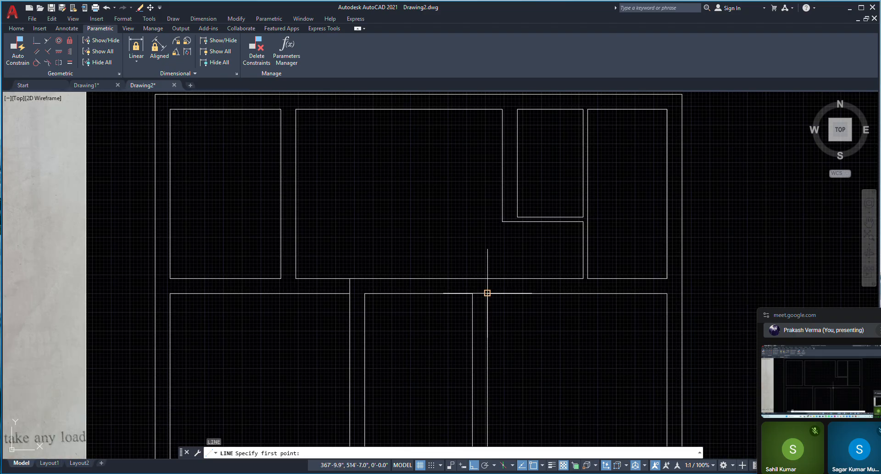
left_click(487, 293)
key("Escape")
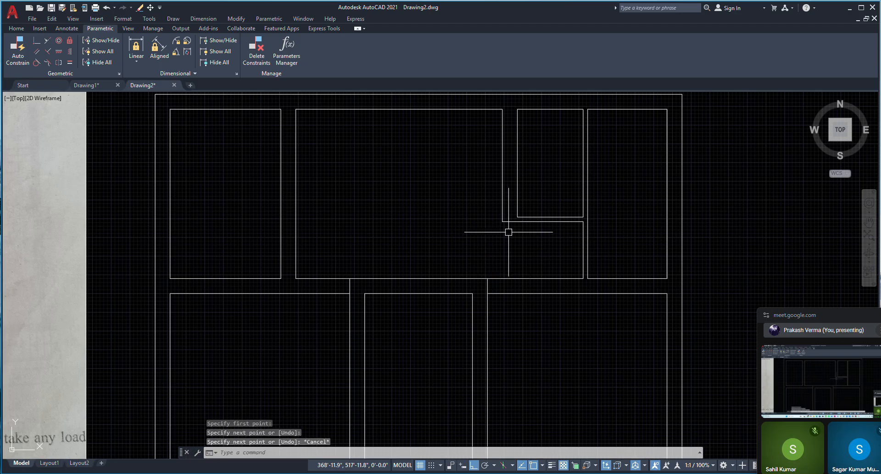
Step: Draw a short horizontal line closing the lower end of the wall between the kitchen and dining room
type("o")
key("Return")
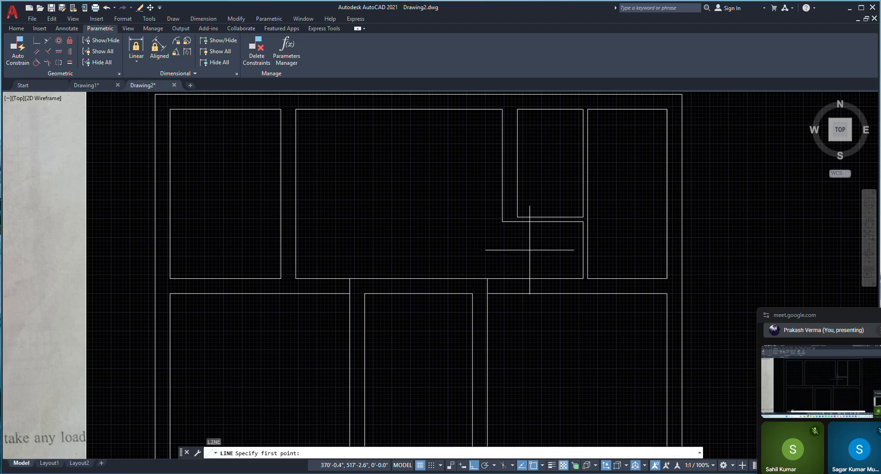
scroll(459, 257, "down", 1)
scroll(390, 281, "up", 3)
left_click(413, 281)
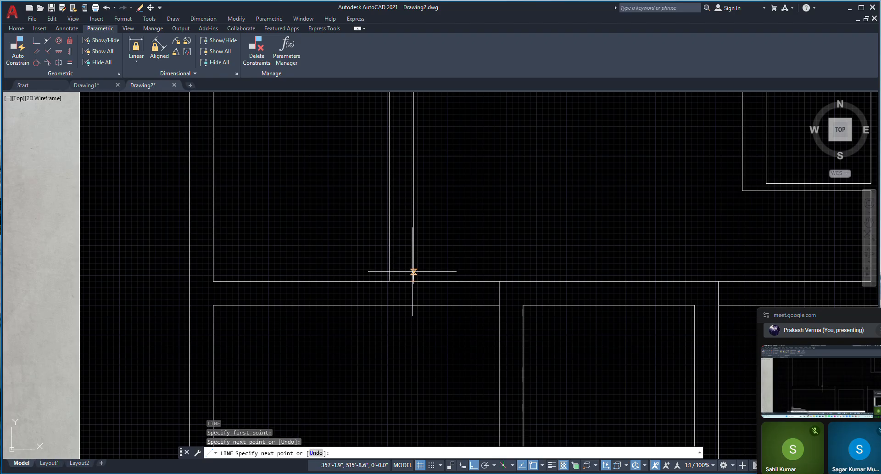
scroll(404, 275, "down", 3)
key("Escape")
Step: Draw a short vertical line closing the right end of the W.C.'s bottom wall
type("l")
key("Return")
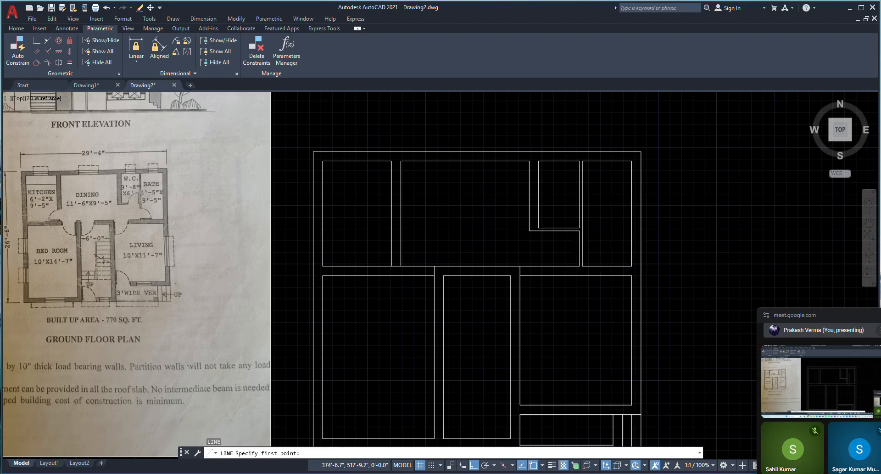
scroll(592, 231, "up", 5)
left_click(542, 216)
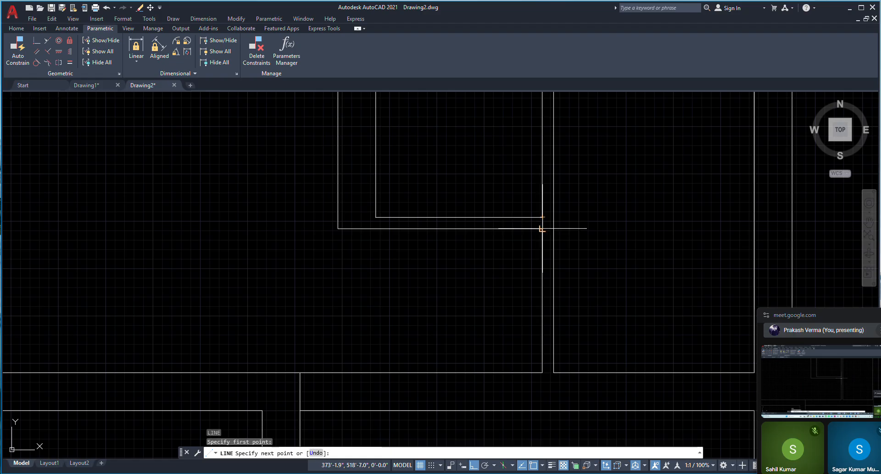
left_click(542, 228)
right_click(508, 192)
left_click(522, 198)
Step: Draw a short horizontal line closing the lower end of the partition between the dining room and bath
type("l")
key("Return")
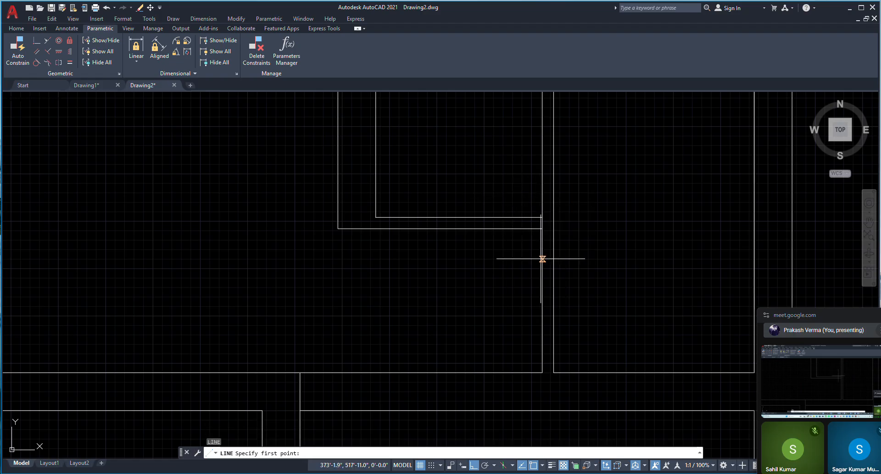
left_click(542, 372)
left_click(556, 369)
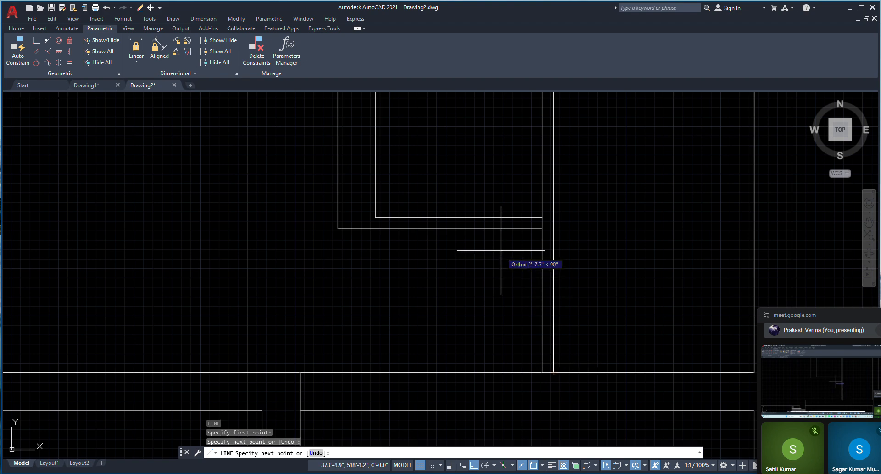
right_click(500, 249)
left_click(514, 256)
Step: Draw a short vertical line from the staircase room's lower left corner down to the outer bottom wall line
scroll(548, 213, "down", 8)
scroll(474, 346, "up", 4)
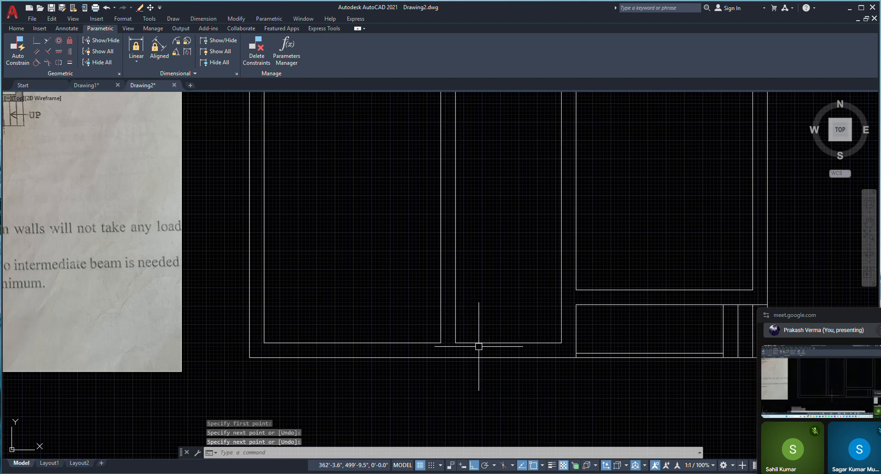
type("l")
key("Return")
scroll(479, 346, "down", 3)
scroll(133, 214, "up", 5)
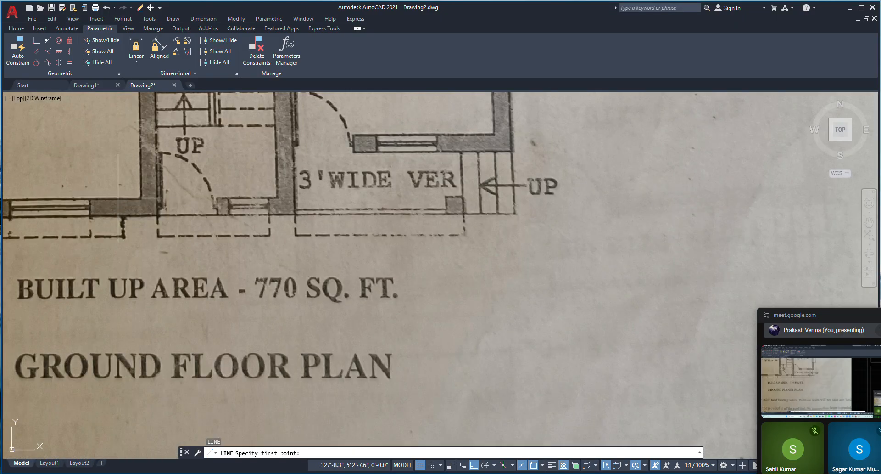
scroll(132, 215, "down", 5)
scroll(511, 342, "up", 4)
left_click(511, 342)
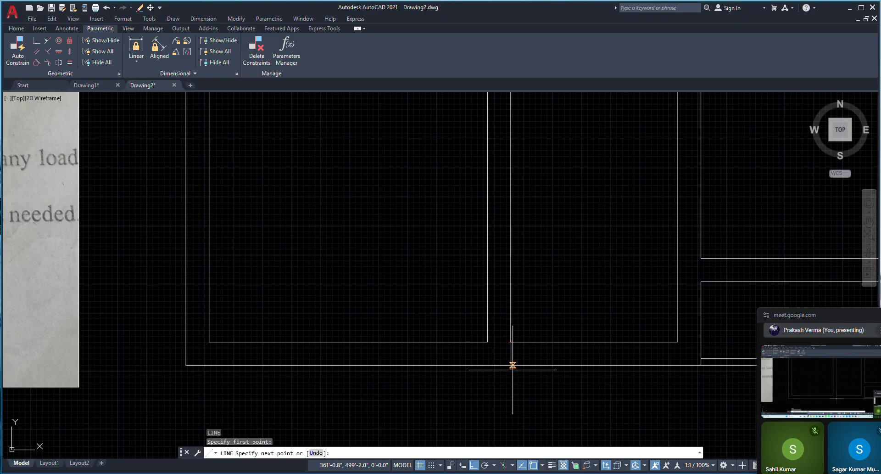
left_click(510, 365)
right_click(407, 256)
left_click(427, 260)
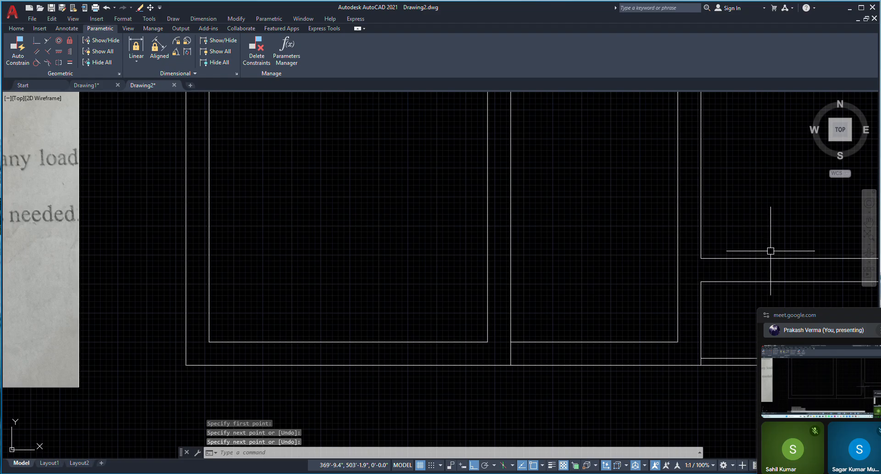
Step: Draw a short vertical line across the wall from the living room's lower left corner to the verandah's upper left corner
scroll(670, 287, "up", 1)
type("l")
key("Return")
scroll(591, 295, "down", 4)
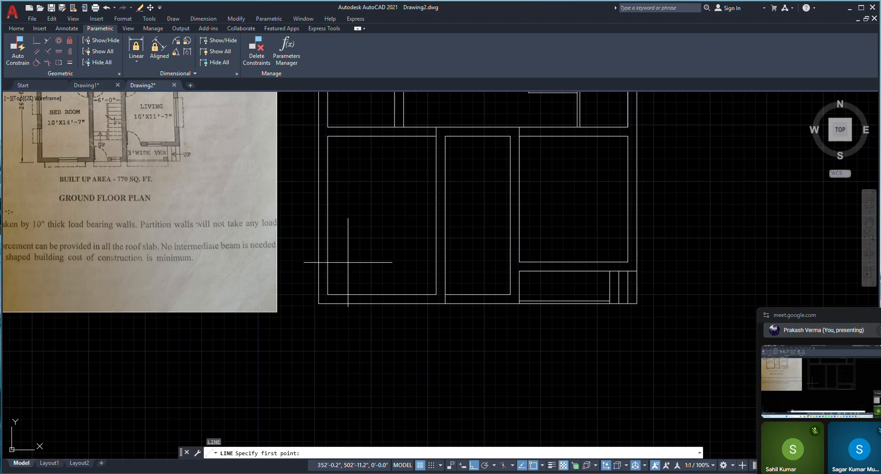
scroll(157, 133, "up", 4)
scroll(345, 246, "down", 8)
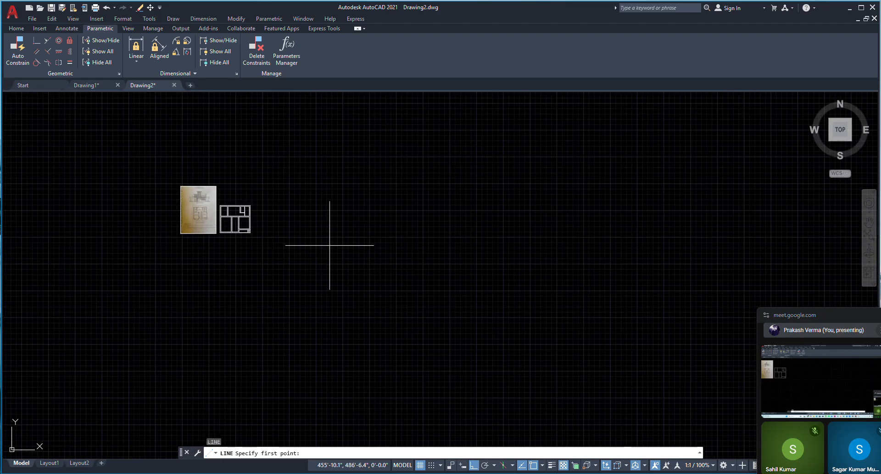
scroll(344, 246, "up", 3)
scroll(179, 212, "up", 5)
scroll(248, 273, "up", 2)
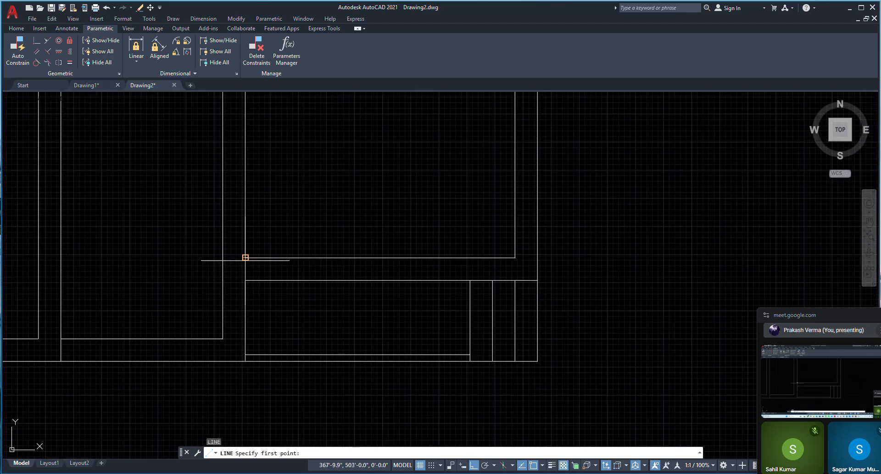
left_click(246, 257)
left_click(245, 280)
right_click(288, 189)
left_click(315, 196)
scroll(414, 258, "down", 6)
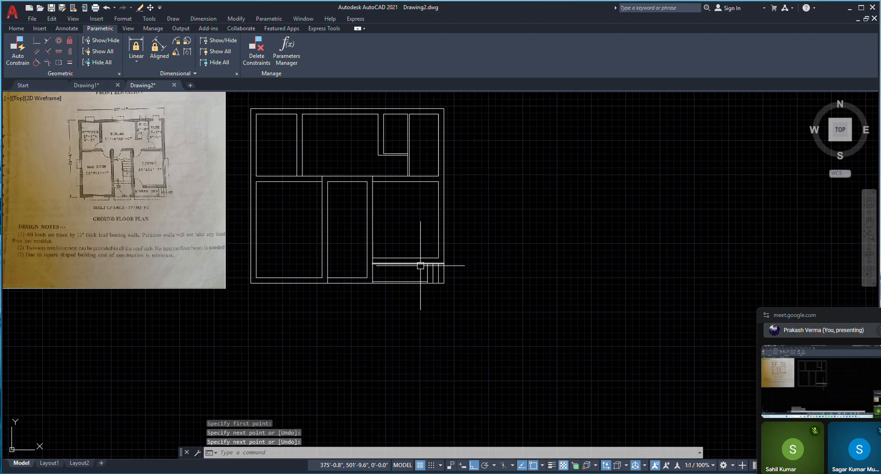
Step: Offset the short line at the right end of the bedroom's top wall 3' to the left
scroll(309, 168, "up", 4)
type("o")
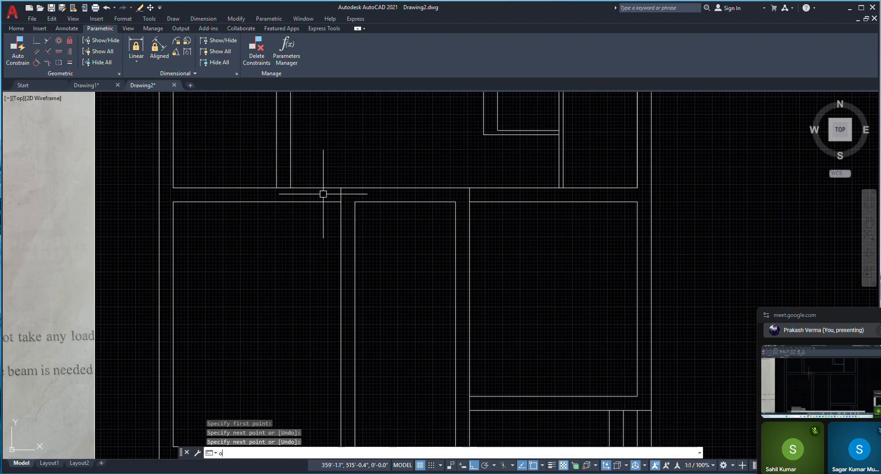
key("Return")
scroll(299, 197, "down", 4)
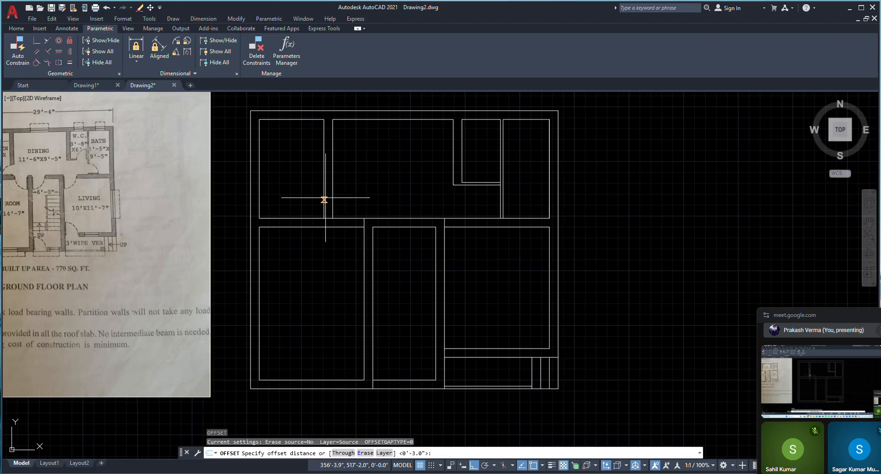
scroll(366, 249, "up", 4)
scroll(385, 247, "down", 5)
scroll(404, 253, "up", 2)
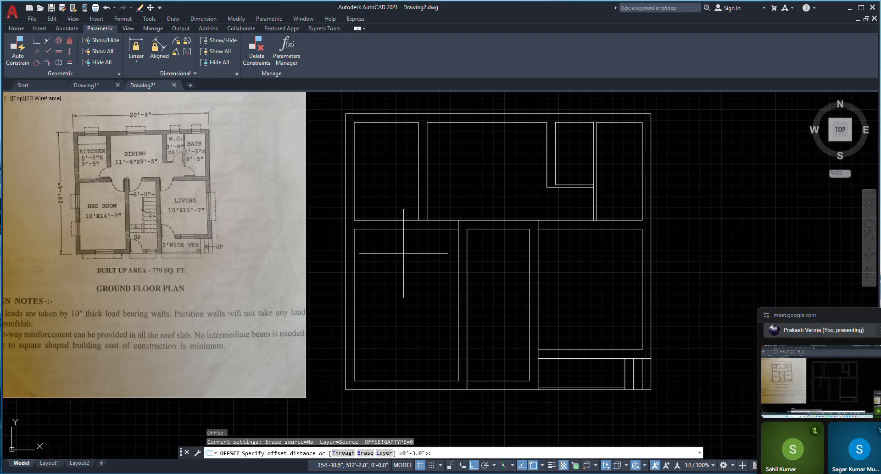
type("3")
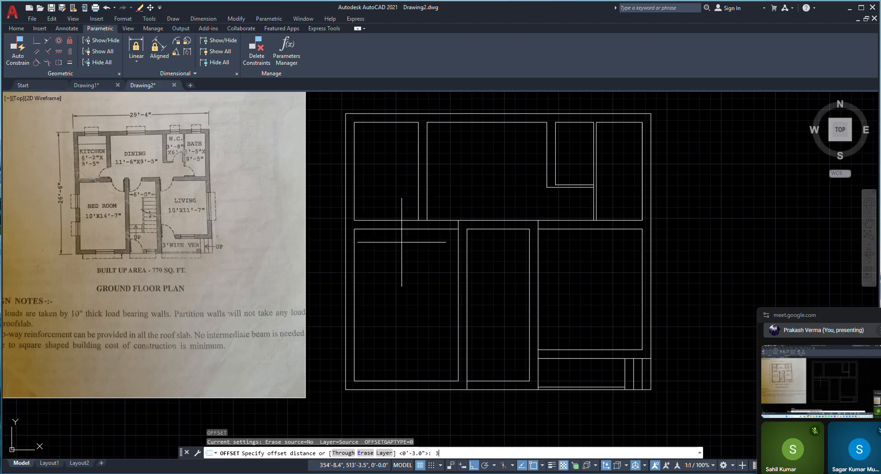
type("'")
key("Return")
scroll(445, 208, "up", 2)
left_click(467, 234)
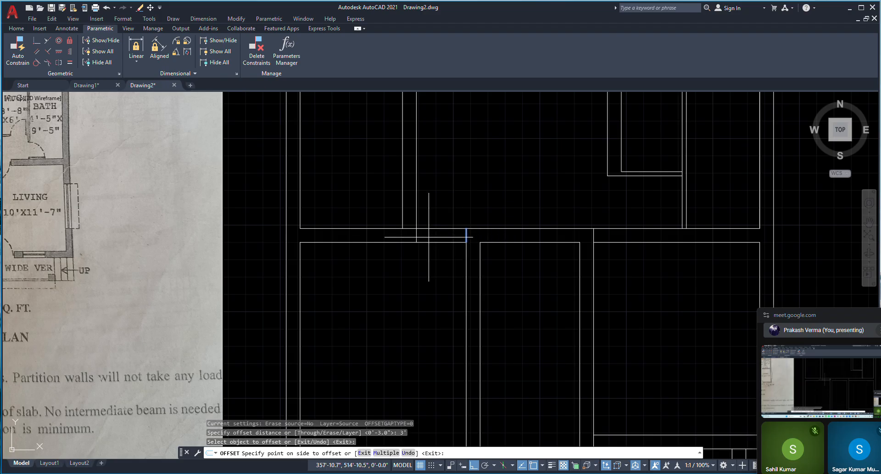
left_click(429, 237)
Step: Offset the short lines at the left ends of the living room's top and bottom walls 3' to the right
scroll(358, 249, "down", 3)
scroll(481, 248, "up", 4)
left_click(476, 247)
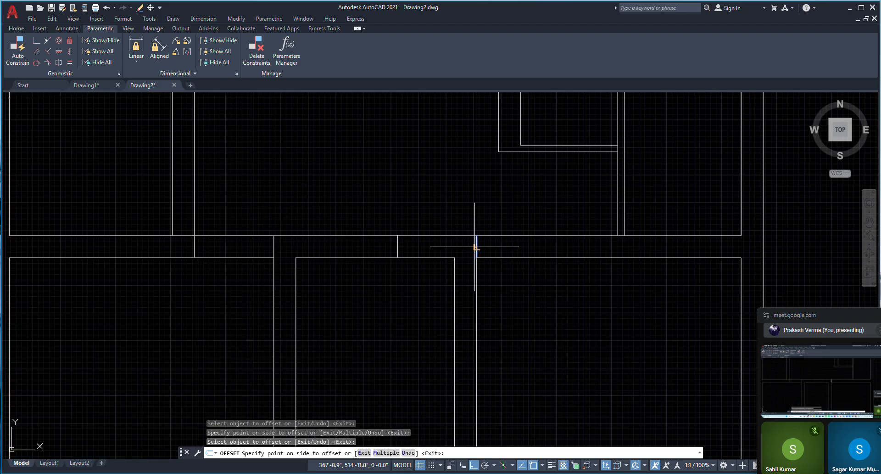
left_click(561, 245)
scroll(513, 280, "down", 3)
scroll(486, 343, "up", 3)
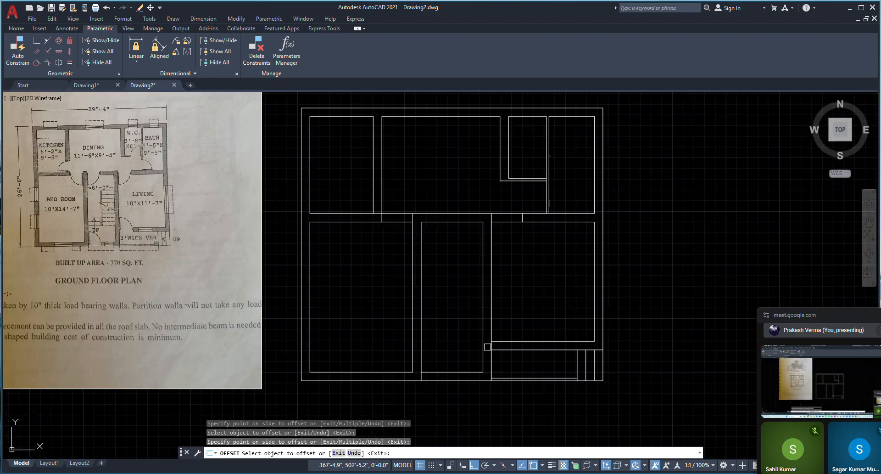
scroll(511, 299, "down", 3)
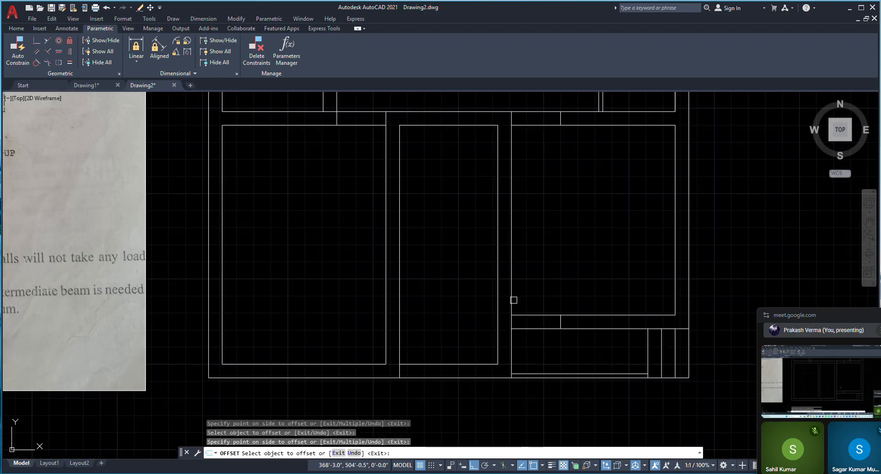
Step: Offset the short line at the left end of the staircase room's bottom wall 3' to the right
scroll(396, 380, "up", 3)
left_click(400, 363)
left_click(463, 365)
scroll(403, 330, "down", 4)
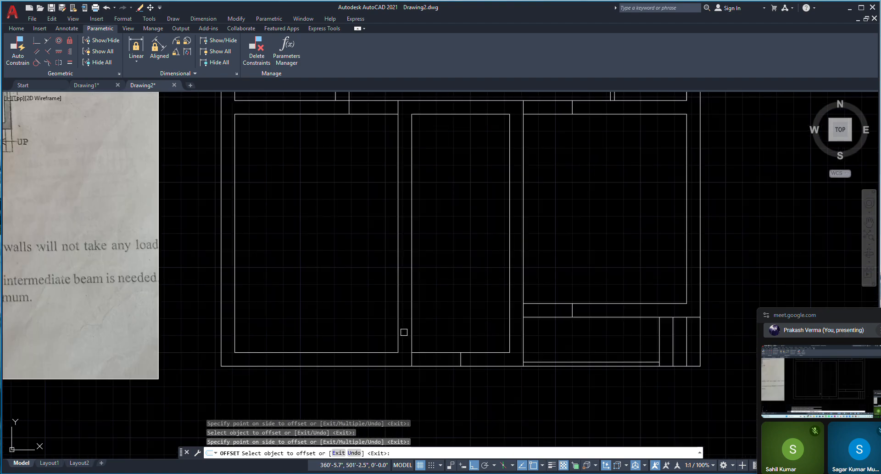
Step: Draw a short vertical line from the staircase room's upper left corner up to the dining room's bottom wall line
scroll(425, 236, "up", 4)
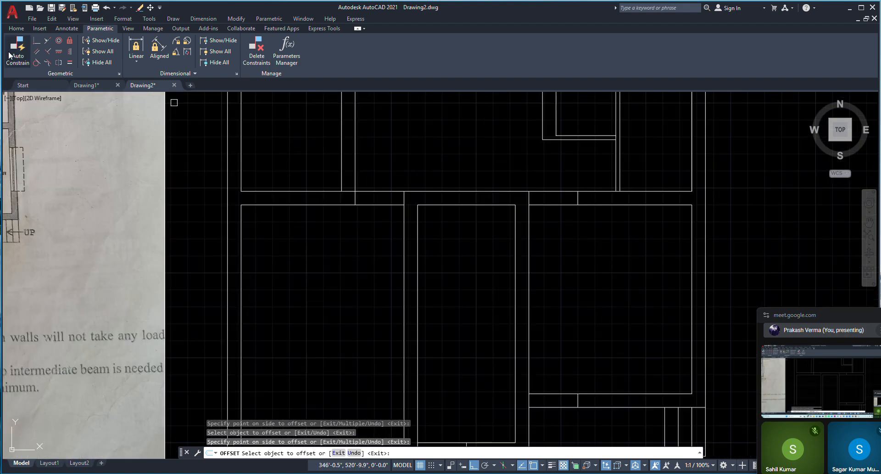
left_click(17, 28)
left_click(13, 48)
key("Escape")
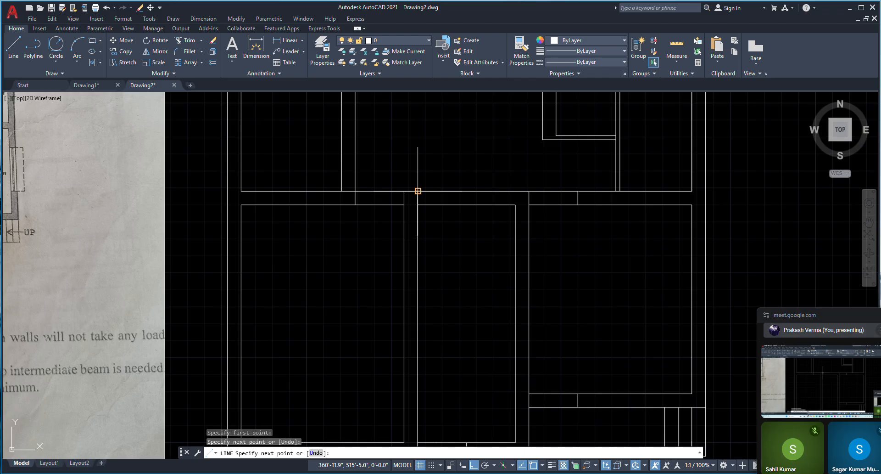
Step: Offset the short line above the staircase room's upper left corner 3' to the right
type("o")
key("Return")
type("3")
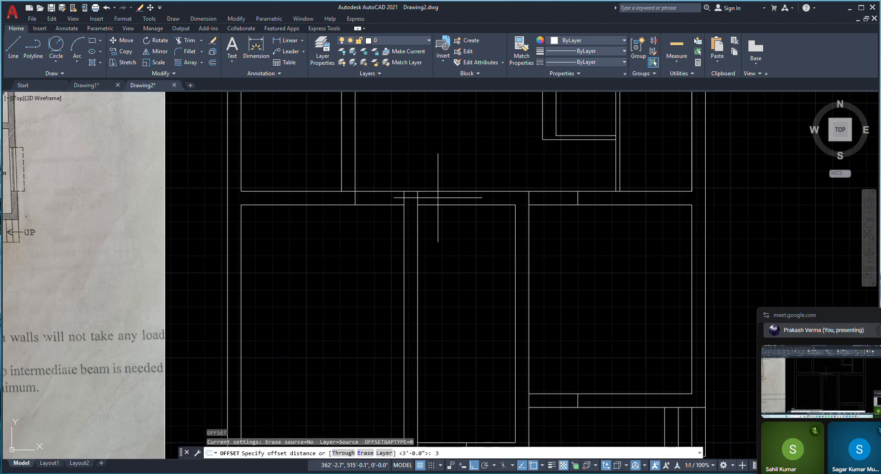
type("'")
key("Return")
left_click(417, 197)
left_click(471, 274)
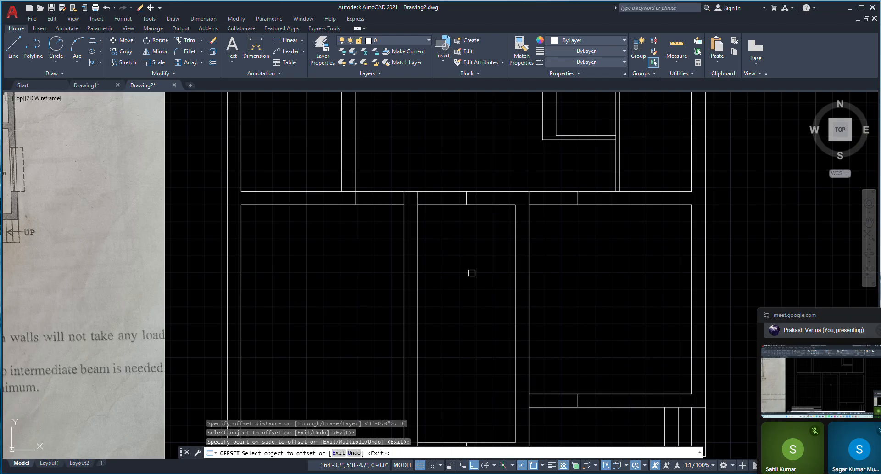
Step: Offset the short line closing the right end of the W.C.'s bottom wall 2' to the left
key("Return")
key("Return")
type("2'")
key("Return")
scroll(476, 285, "down", 5)
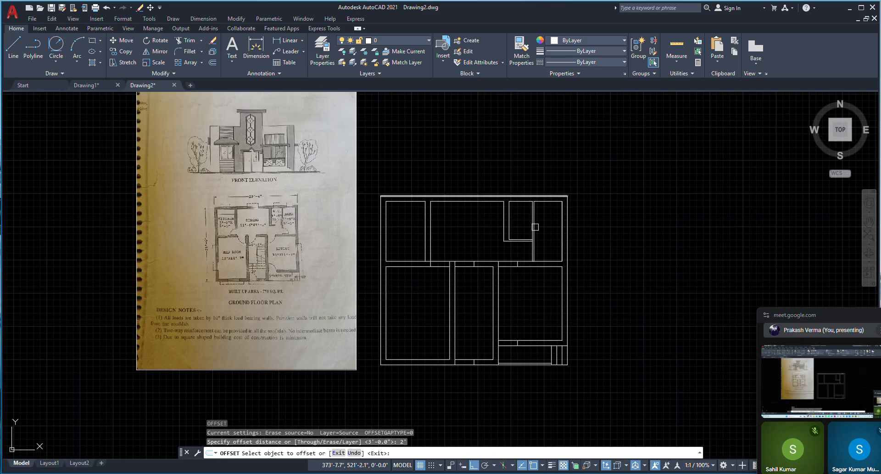
scroll(517, 263, "up", 8)
left_click(527, 279)
left_click(418, 268)
scroll(475, 256, "down", 6)
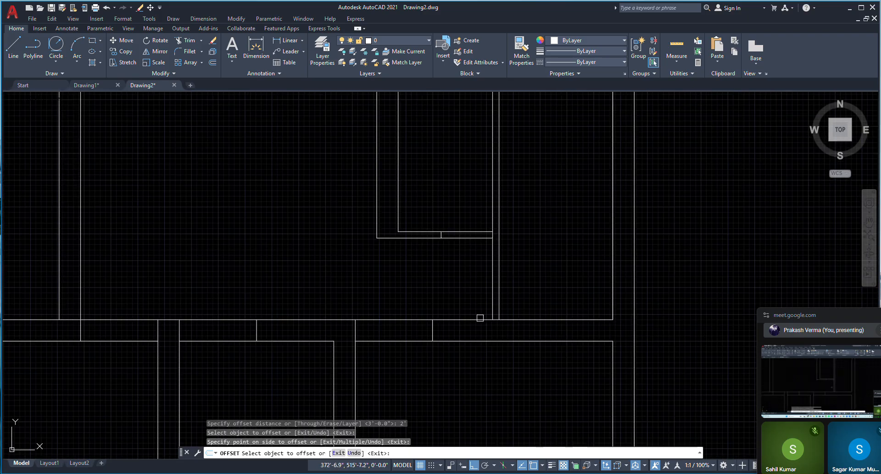
Step: Offset the short line at the lower end of the partition between dining room and bath 2' upward
scroll(491, 319, "up", 5)
left_click(493, 309)
left_click(490, 250)
scroll(528, 275, "down", 4)
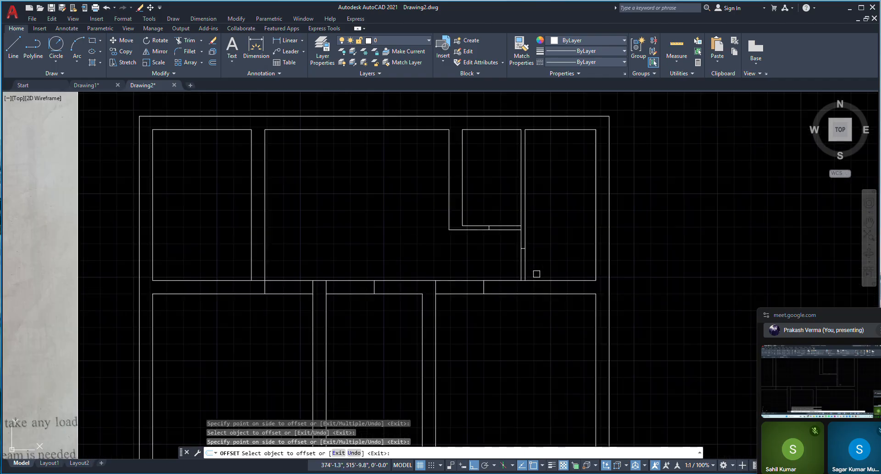
Step: Trim the wall lines across the door openings from the dining room into the bedroom, staircase room and living room
key("Escape")
key("Escape")
type("tr")
key("Return")
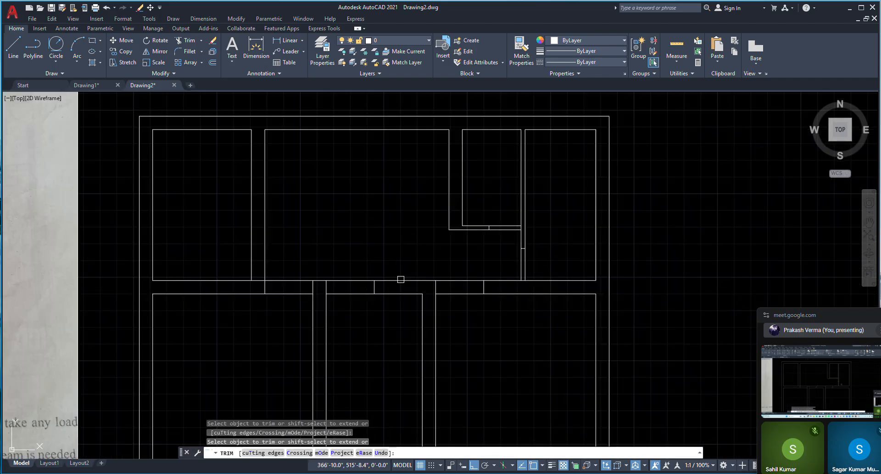
scroll(354, 309, "up", 3)
mouse_move(343, 243)
left_mouse_down()
mouse_move(342, 308)
mouse_move(355, 237)
mouse_move(311, 238)
left_mouse_up()
scroll(518, 276, "down", 3)
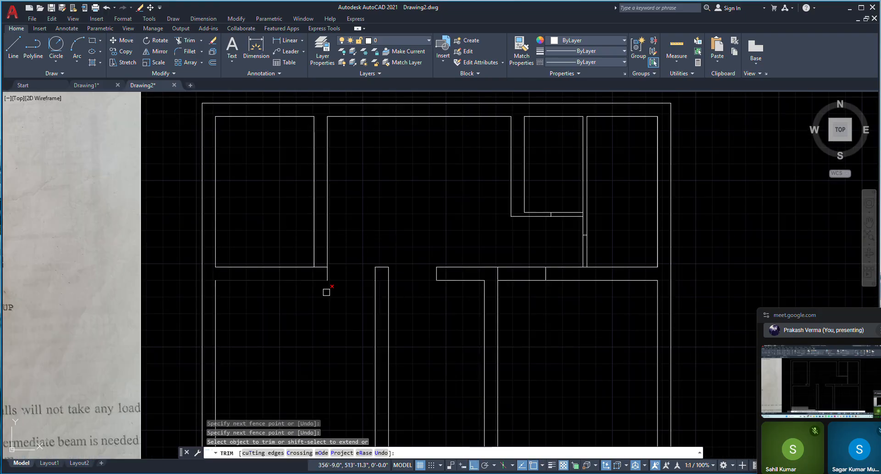
left_click_drag(525, 258, 528, 303)
Step: Trim the wall lines across the door openings in the bottom walls of the staircase room and living room
scroll(452, 230, "down", 2)
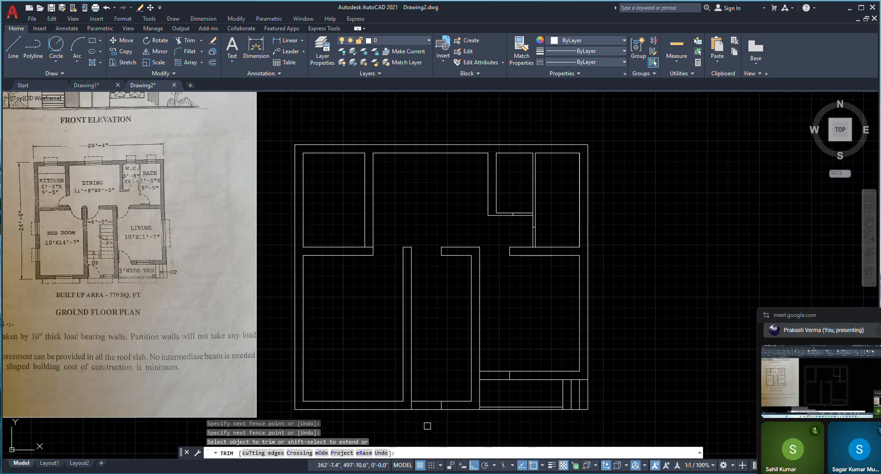
scroll(427, 363, "up", 3)
scroll(423, 379, "down", 2)
scroll(505, 301, "up", 3)
left_click_drag(500, 258, 507, 325)
scroll(486, 318, "down", 3)
key("Escape")
Step: Close the lower end of the wall between kitchen and dining room with a short line and offset it 3' upward
scroll(410, 202, "up", 3)
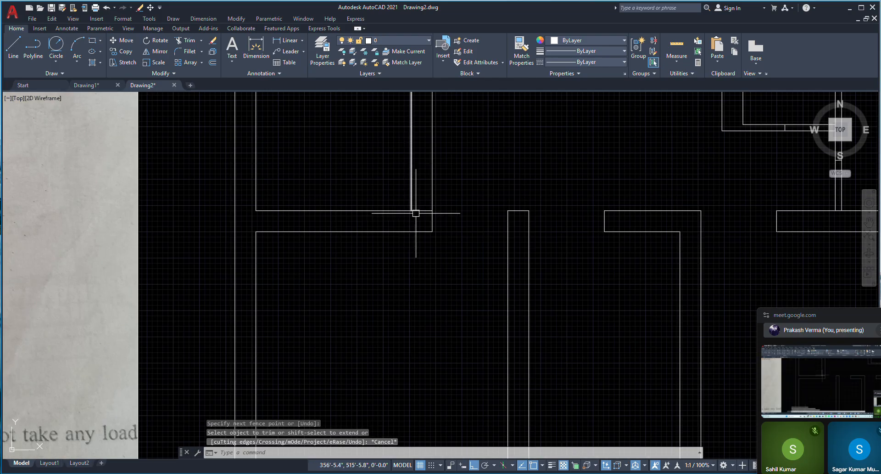
scroll(413, 267, "down", 3)
scroll(413, 267, "up", 3)
type("o")
key("Return")
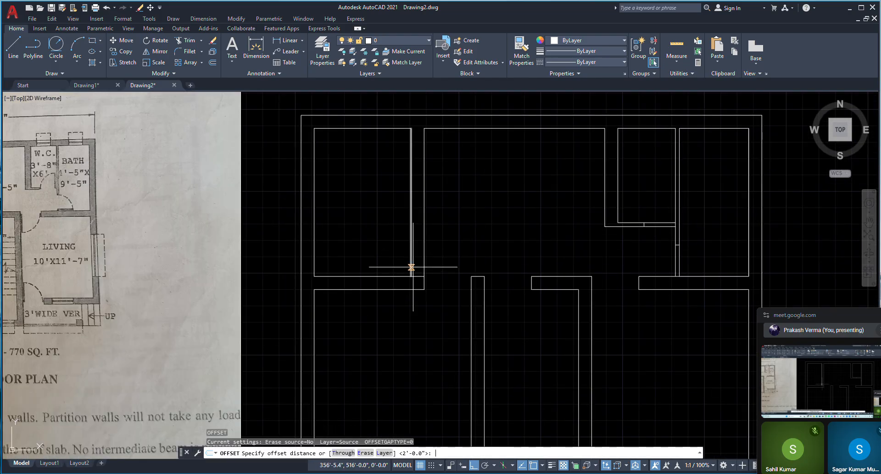
type("3'")
key("Return")
scroll(413, 276, "up", 2)
left_click(417, 276)
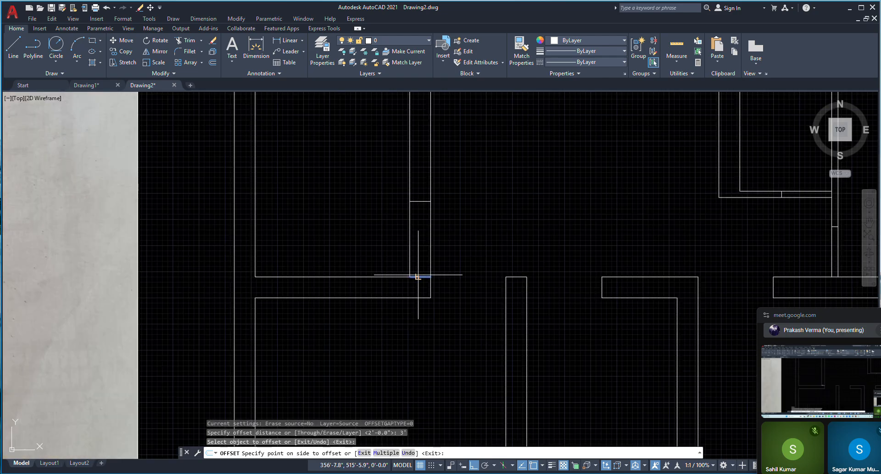
left_click(303, 221)
key("Escape")
Step: Trim the wall lines across the door opening between the kitchen and dining room
type("tr")
key("Return")
left_click(365, 231)
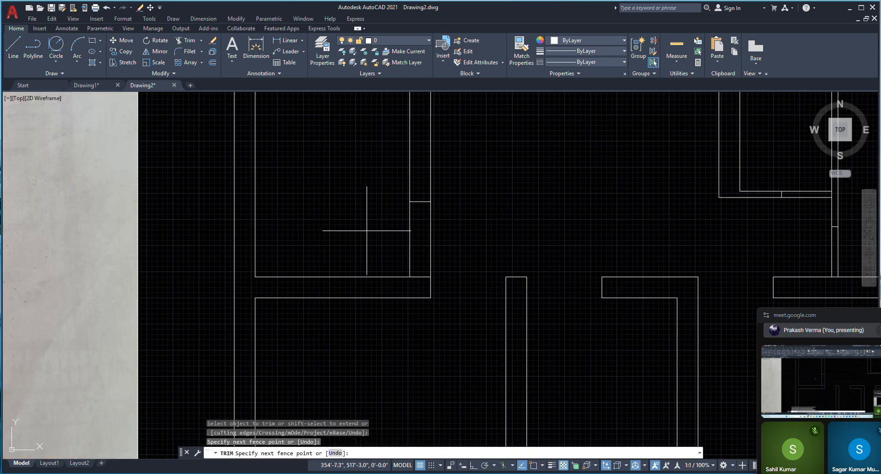
left_click(452, 233)
Step: Trim the wall lines across the 2' door openings of the W.C. and the bath
scroll(354, 273, "down", 3)
scroll(518, 256, "up", 6)
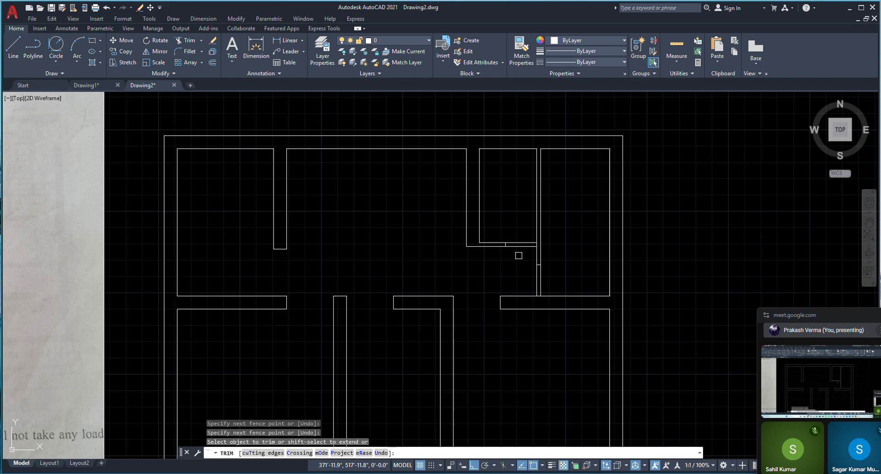
left_click(516, 209)
left_click(520, 262)
left_click(537, 317)
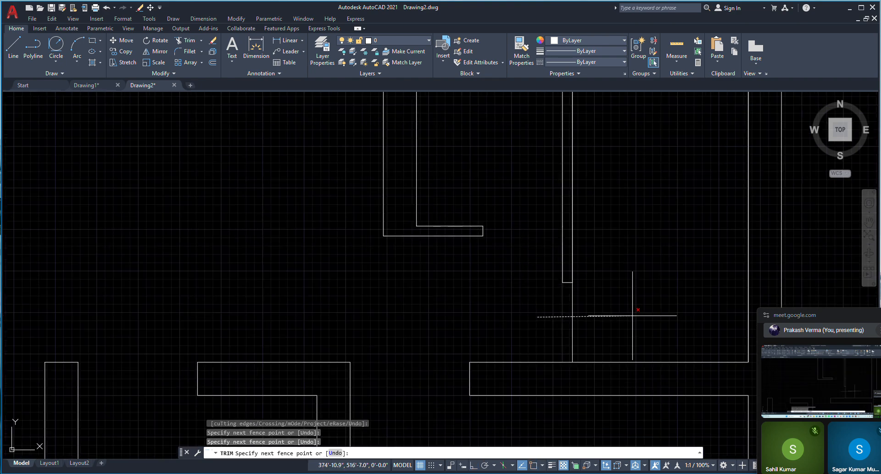
left_click(632, 316)
scroll(620, 297, "down", 2)
right_click(449, 235)
left_click(463, 240)
scroll(606, 330, "up", 2)
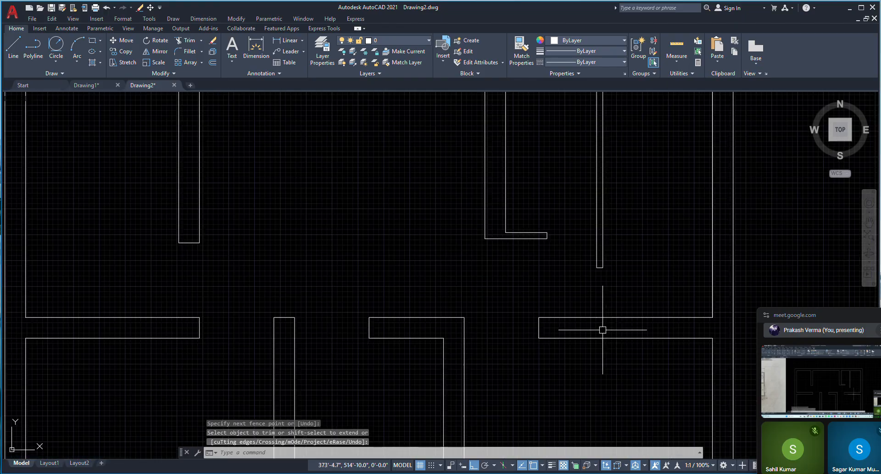
Step: Examine the stairwell in the reference ground floor plan and compare it with the drawn wall layout
scroll(602, 221, "down", 2)
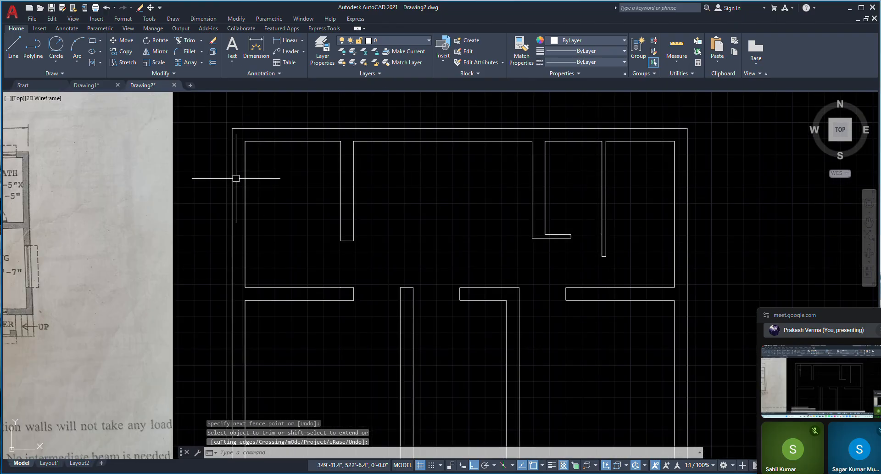
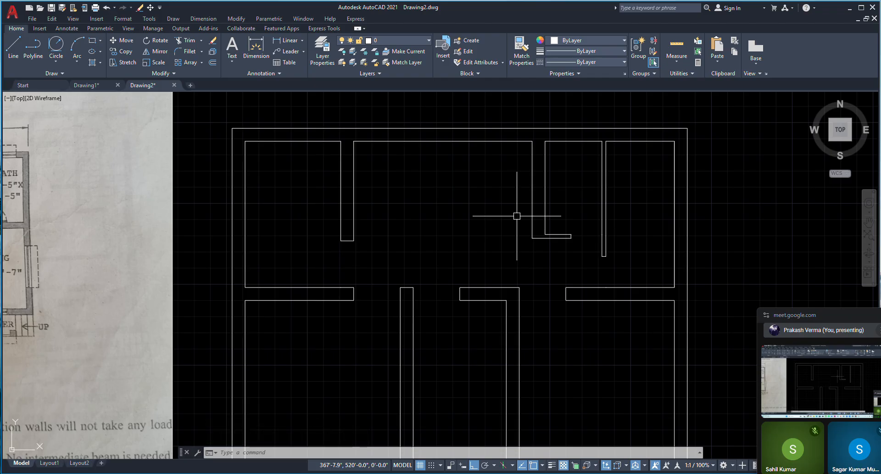
scroll(474, 325, "down", 2)
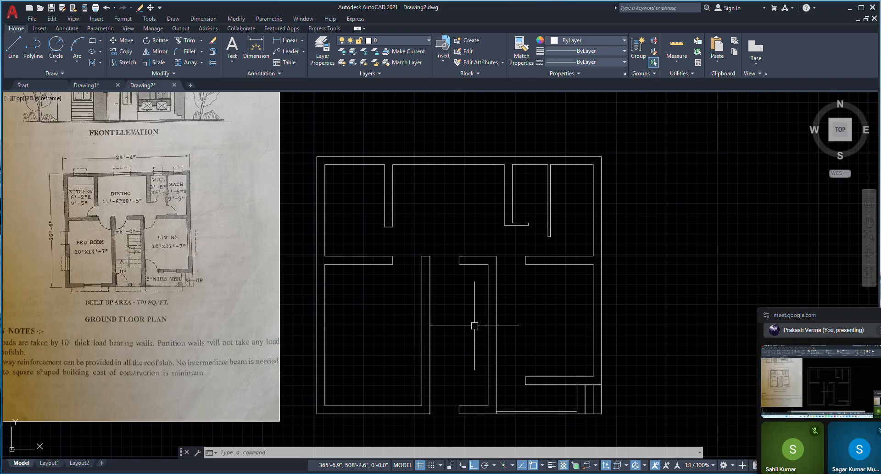
scroll(487, 321, "down", 3)
scroll(473, 354, "up", 3)
scroll(463, 341, "down", 2)
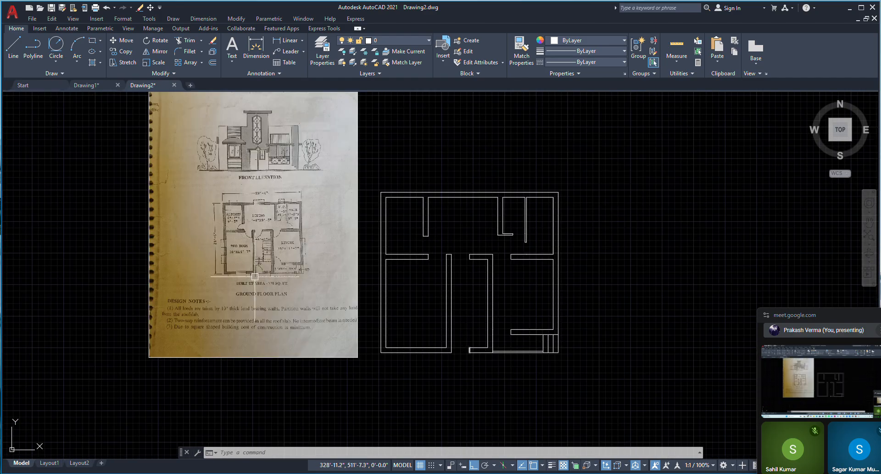
scroll(255, 276, "up", 6)
middle_click_drag(237, 252, 275, 202)
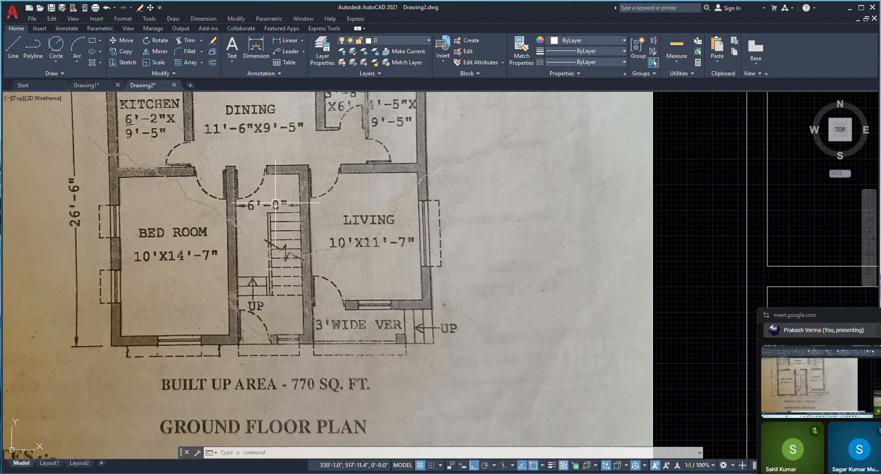
scroll(267, 191, "down", 2)
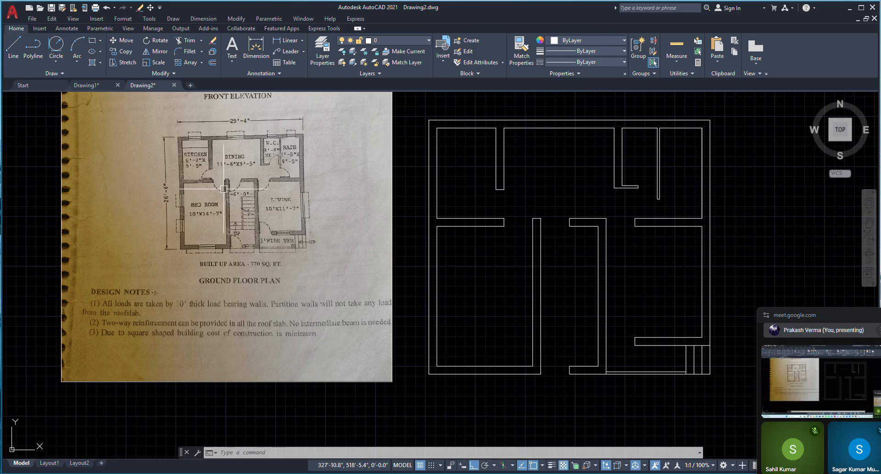
scroll(291, 172, "up", 4)
left_click_drag(291, 171, 279, 171)
mouse_move(295, 360)
left_mouse_down()
mouse_move(312, 365)
mouse_move(287, 363)
left_mouse_up()
scroll(289, 363, "down", 6)
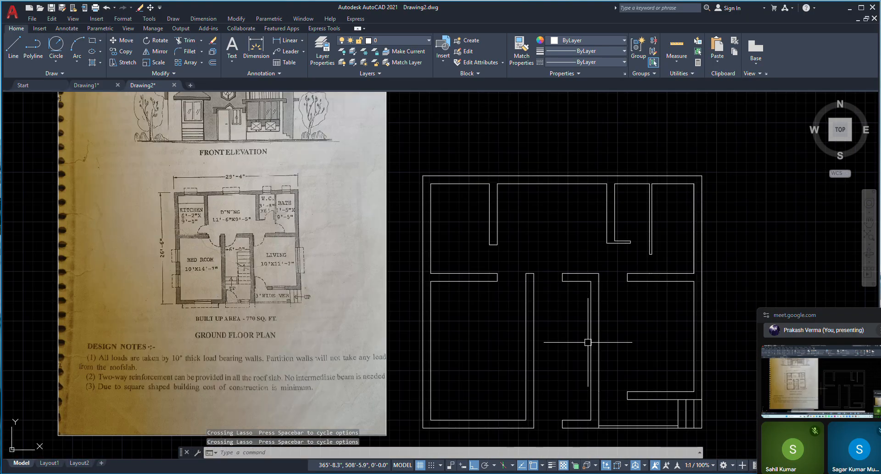
scroll(494, 255, "down", 2)
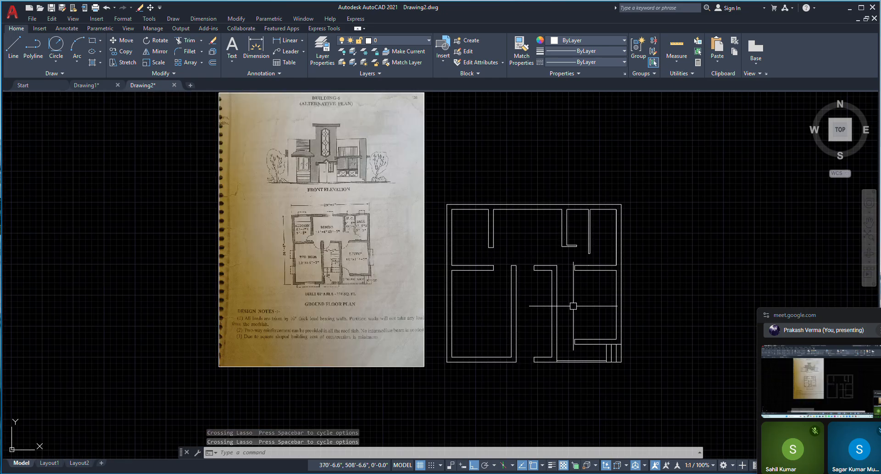
scroll(569, 308, "up", 4)
type("3'")
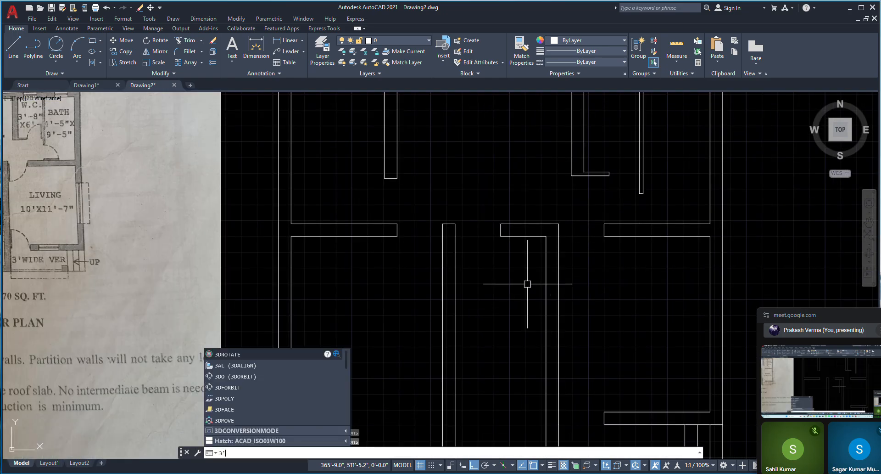
type("6")
key("Return")
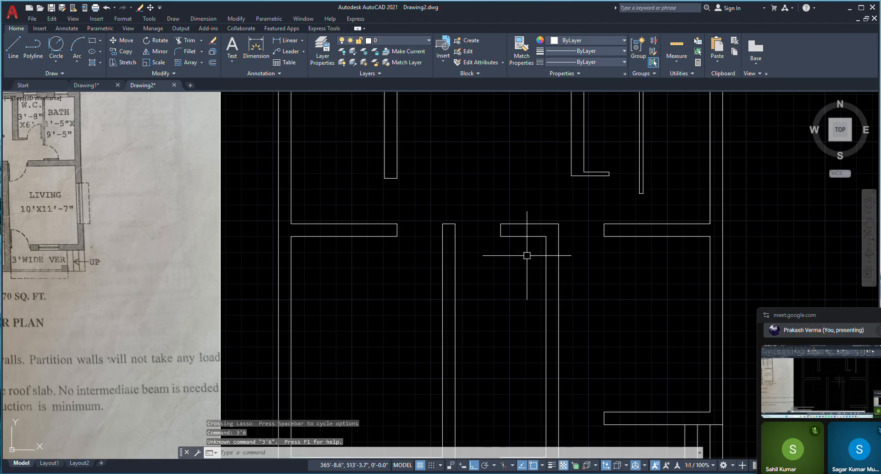
Step: Offset the inner edges of the stair bay's north and south wall stubs 3'6" into the bay to mark the stair limits
type("o")
key("Return")
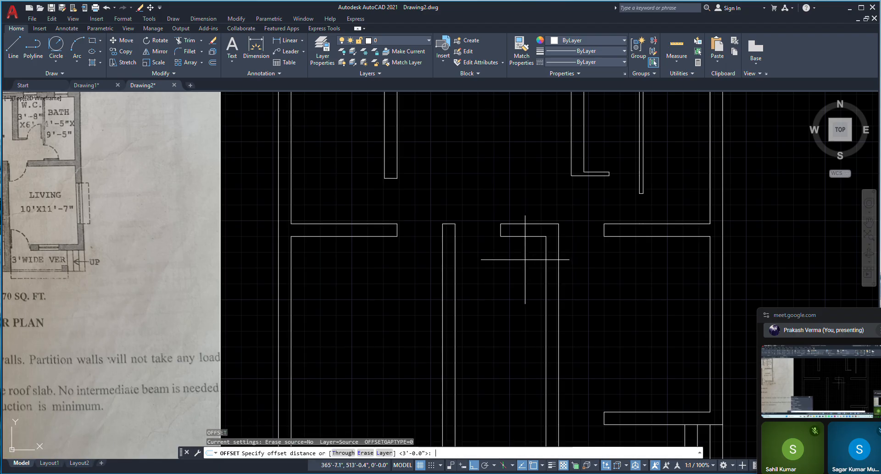
type("3'6")
key("Return")
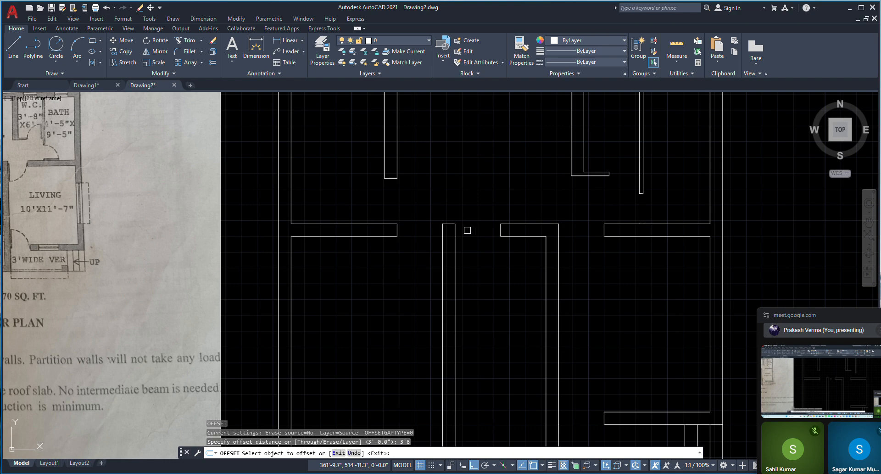
middle_click_drag(467, 232, 452, 224)
left_click(503, 228)
left_click(498, 275)
scroll(498, 236, "down", 2)
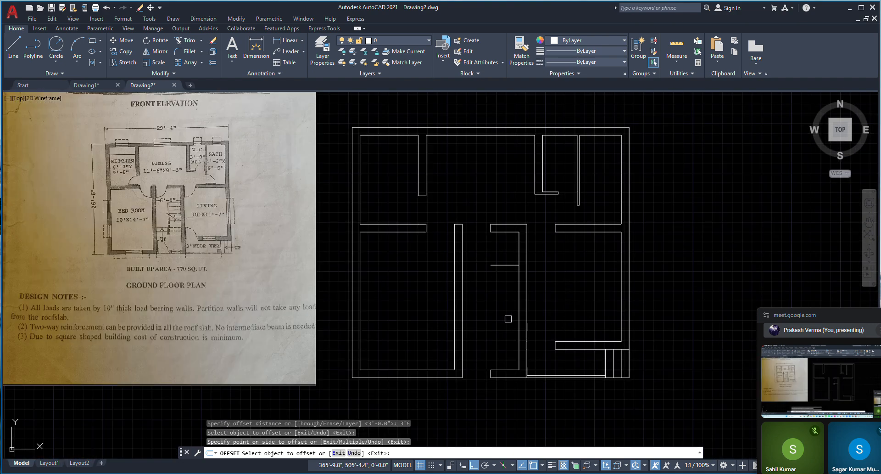
left_click(502, 370)
left_click(494, 354)
key("Escape")
key("Escape")
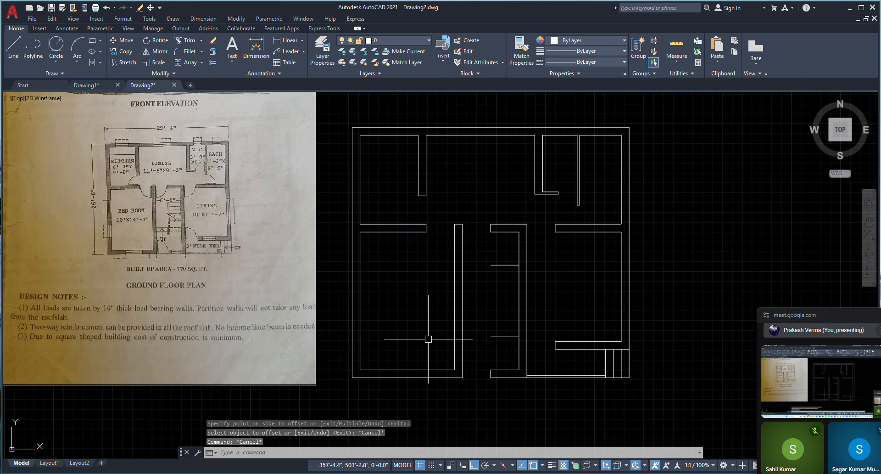
Step: Extend both stair limit lines west to the bedroom-side wall so they span the full stair bay
type("e")
key("Return")
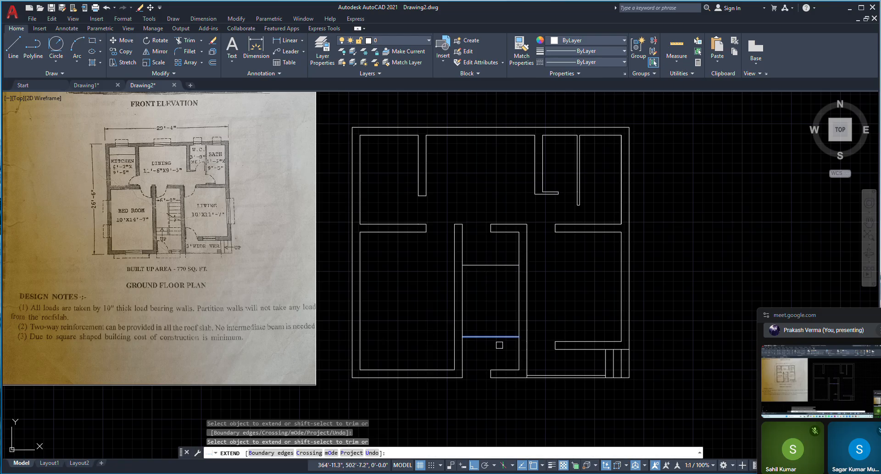
key("Escape")
Step: Offset the upper stair limit line 10" downward to create the first tread line
type("o")
key("Return")
type("10")
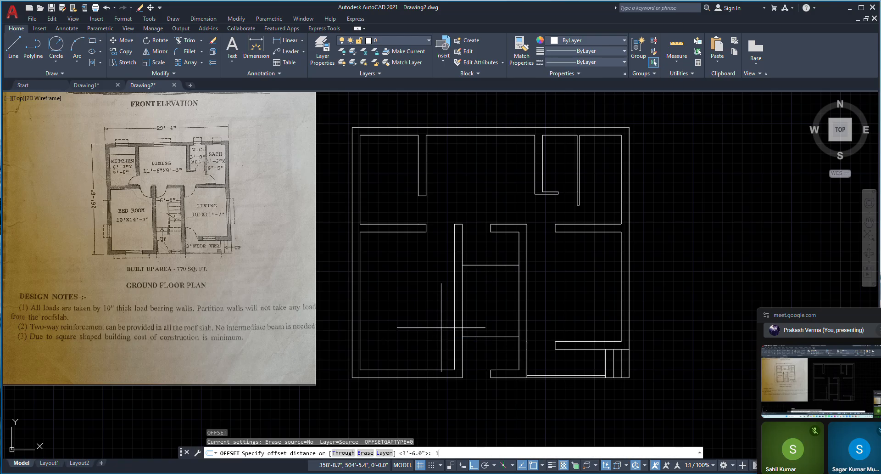
key("Return")
scroll(479, 294, "up", 2)
left_click(484, 265)
left_click(482, 272)
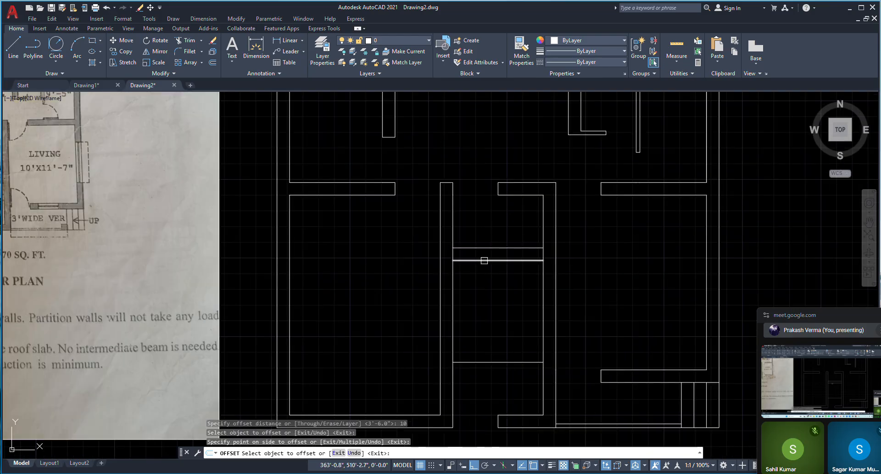
Step: Check the stairs in the reference plan and offset three more tread lines downward at 10" spacing
scroll(483, 251, "up", 2)
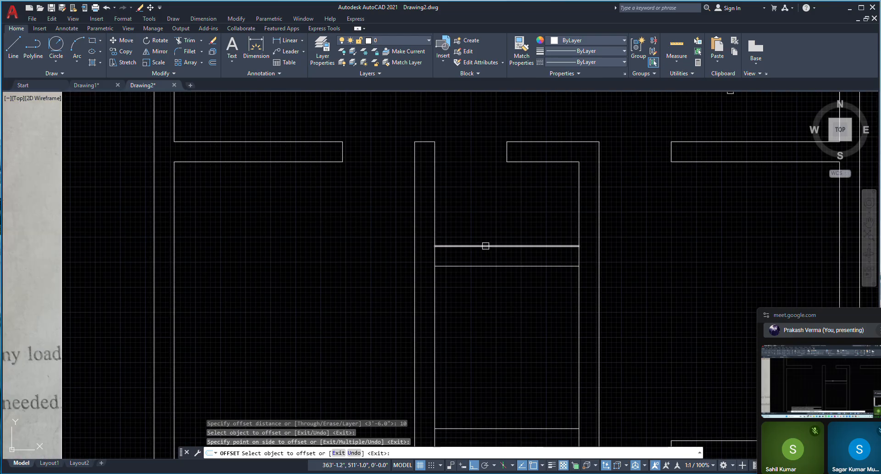
scroll(496, 260, "down", 5)
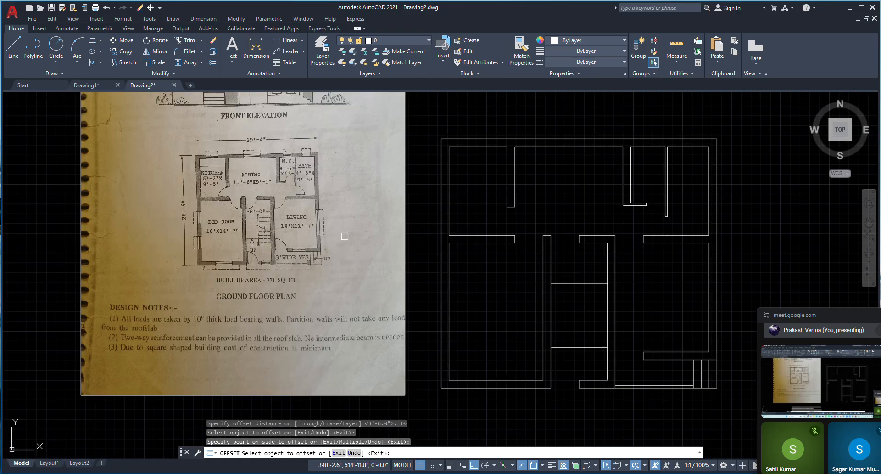
scroll(260, 215, "up", 6)
scroll(267, 203, "down", 2)
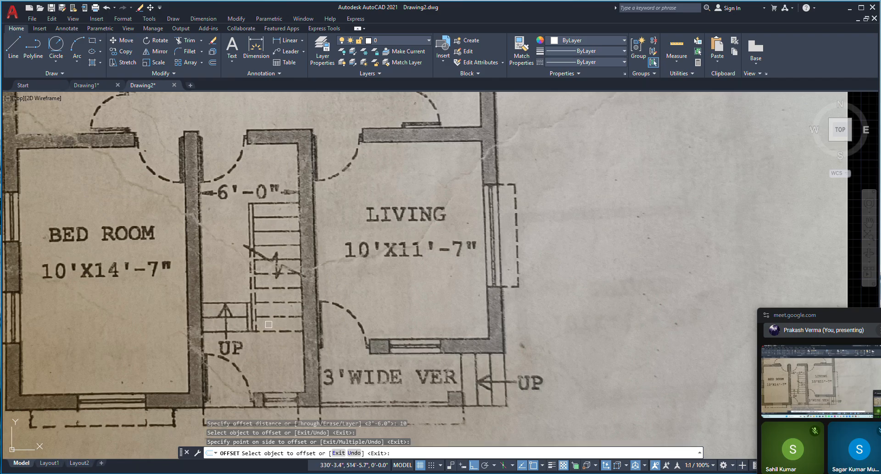
scroll(257, 319, "down", 5)
scroll(417, 311, "up", 5)
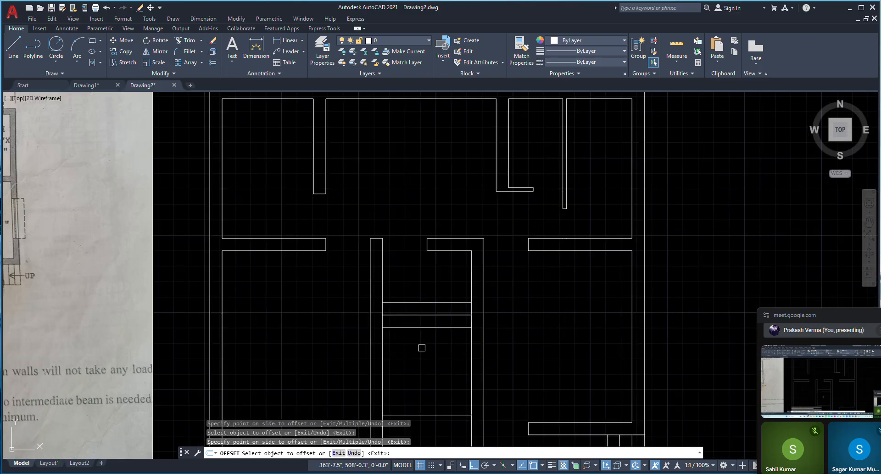
scroll(422, 347, "down", 4)
scroll(421, 316, "up", 4)
left_click(417, 290)
left_click(421, 307)
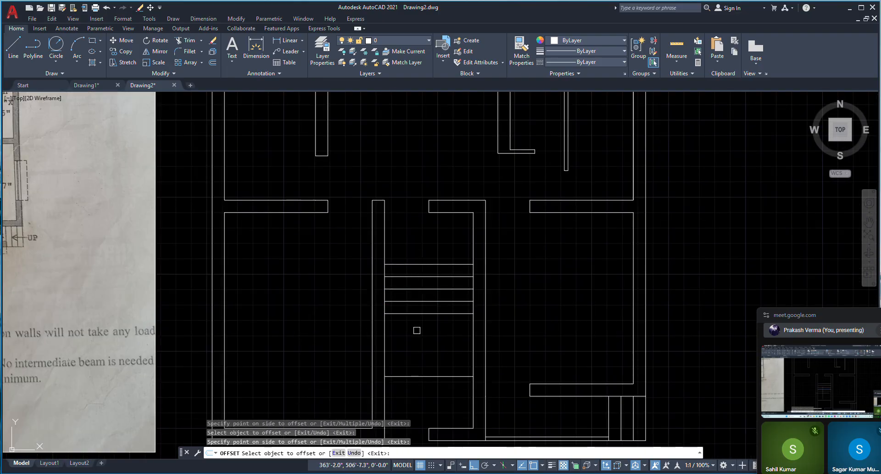
Step: Offset four further tread lines downward at 10" spacing to fill the flight down to the lower stair limit
left_click(419, 314)
left_click(417, 329)
left_click(417, 327)
left_click(417, 349)
left_click(417, 340)
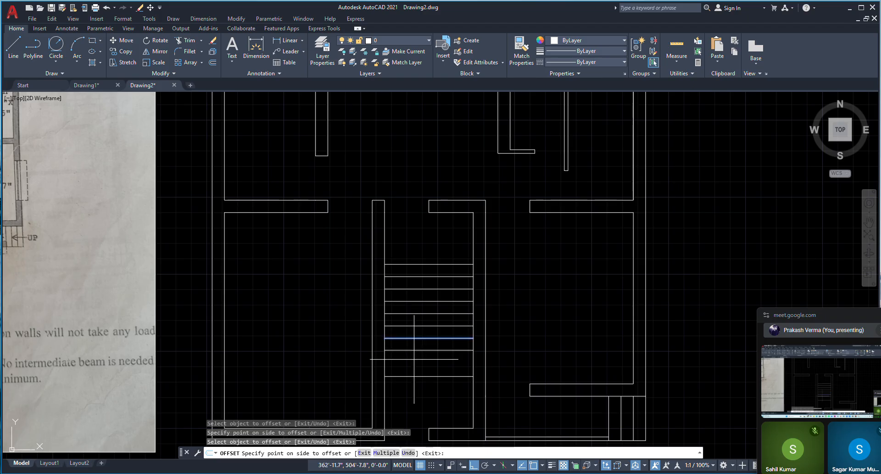
left_click(414, 359)
left_click(414, 351)
left_click(416, 366)
scroll(434, 316, "down", 3)
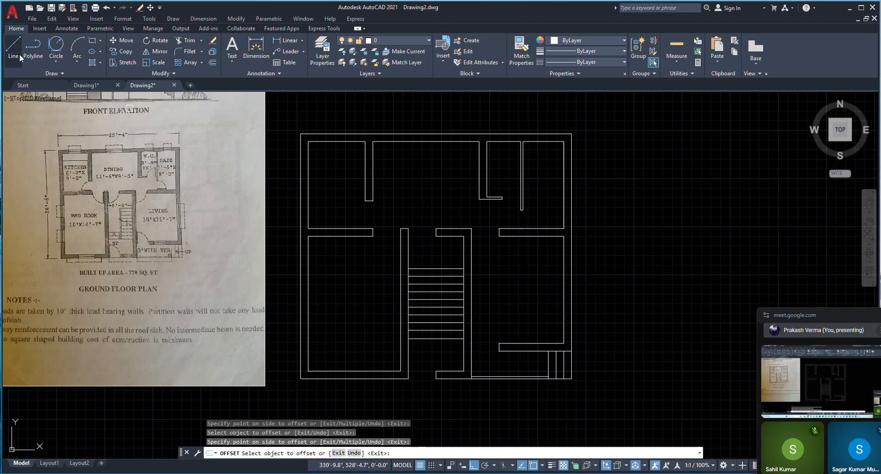
Step: Draw a vertical center line through the stairs from the midpoint of the uppermost line to the midpoint of the lowermost line
left_click(13, 46)
scroll(419, 334, "up", 3)
left_click(419, 239)
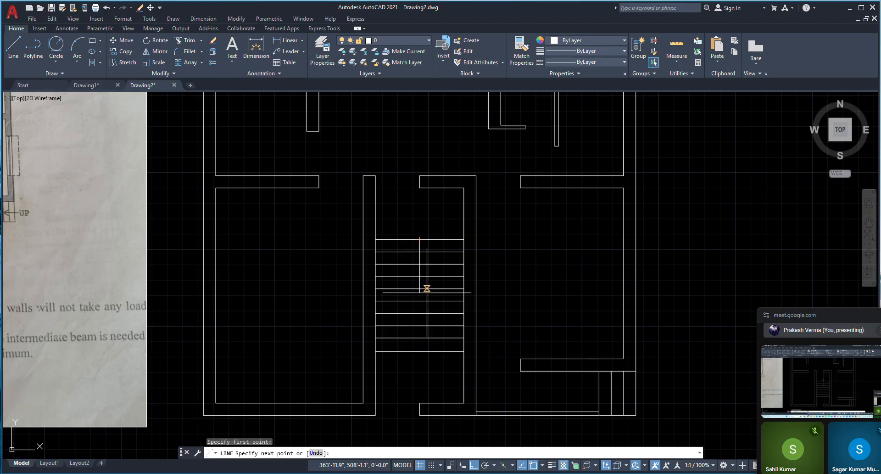
left_click(419, 351)
key("Escape")
scroll(507, 298, "down", 3)
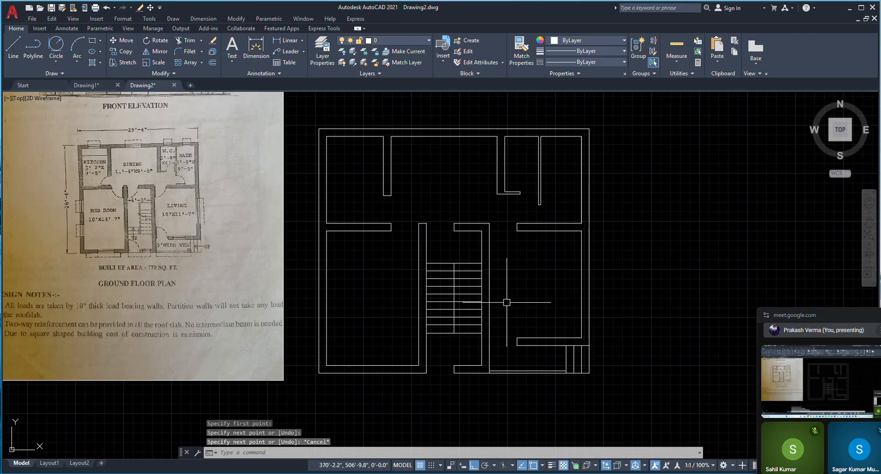
Step: Offset the stair center line 3" to both sides to form the divider between the two flights
scroll(466, 297, "up", 4)
type("o")
key("Return")
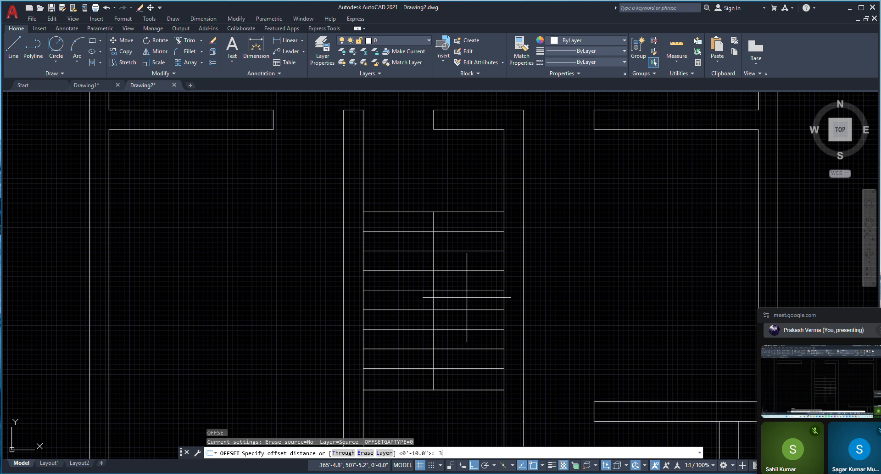
type("3")
key("Return")
scroll(466, 297, "up", 2)
left_click(422, 279)
left_click(425, 280)
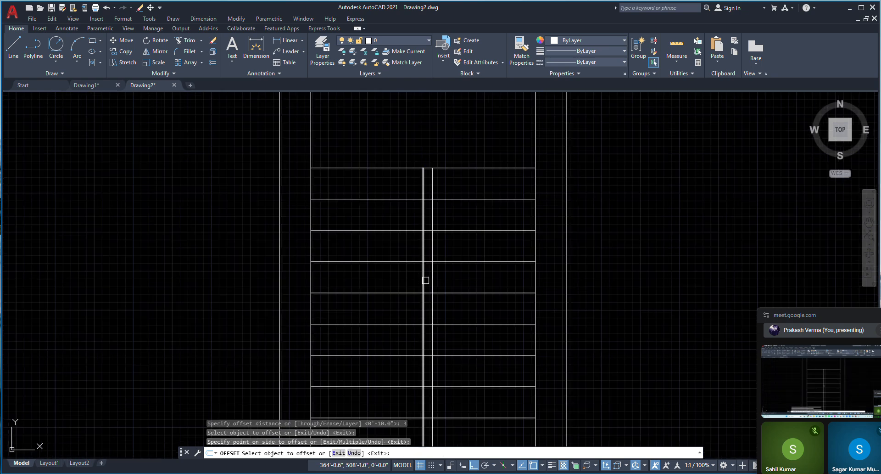
scroll(425, 280, "down", 6)
key("Escape")
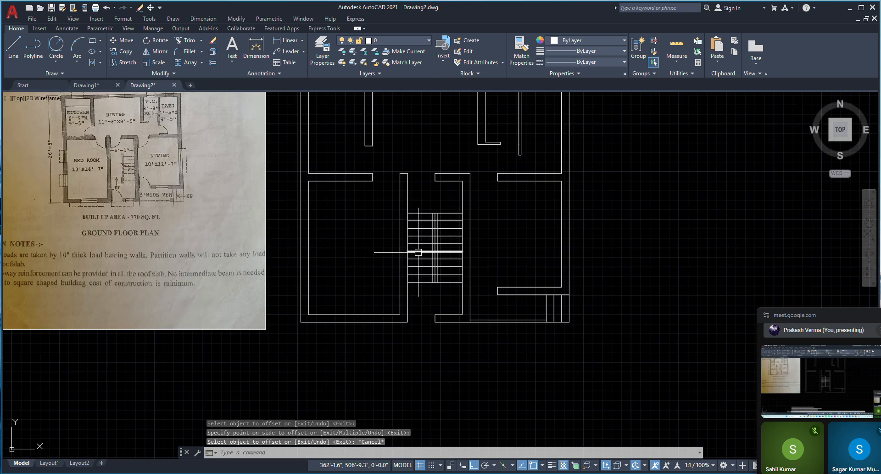
Step: Compare the drawn staircase and the space below it with the stairwell in the reference floor plan
scroll(429, 238, "up", 2)
scroll(464, 238, "down", 4)
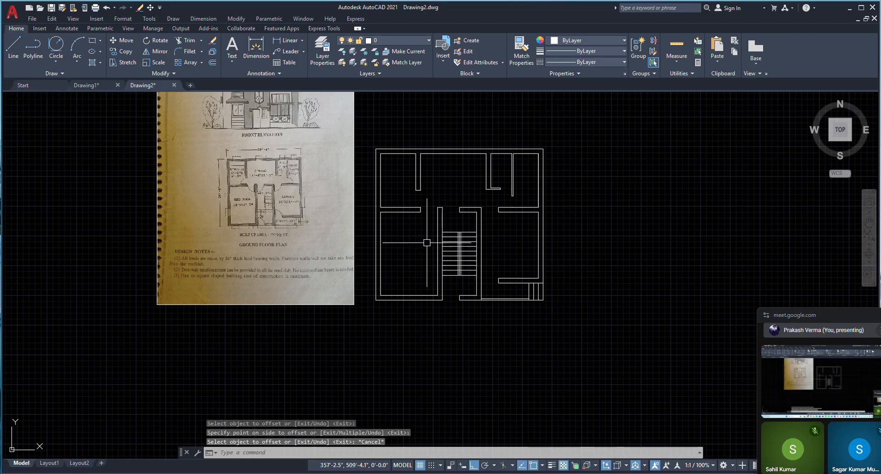
scroll(461, 234, "up", 4)
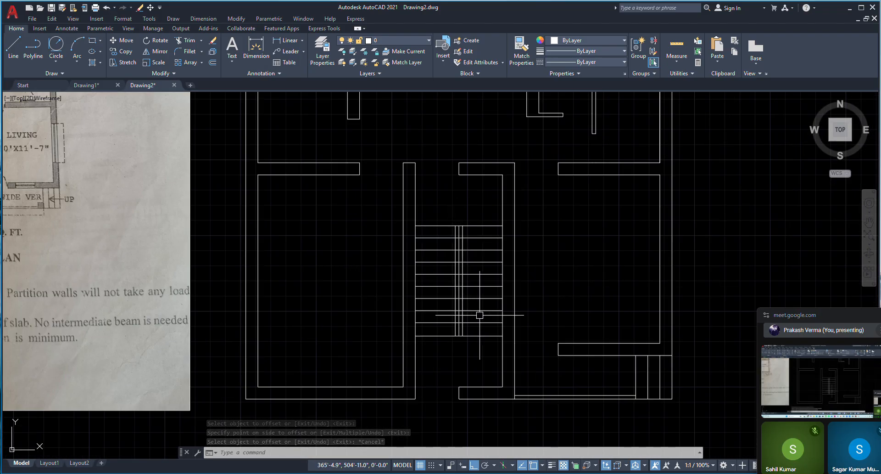
type("di")
key("Return")
key("Escape")
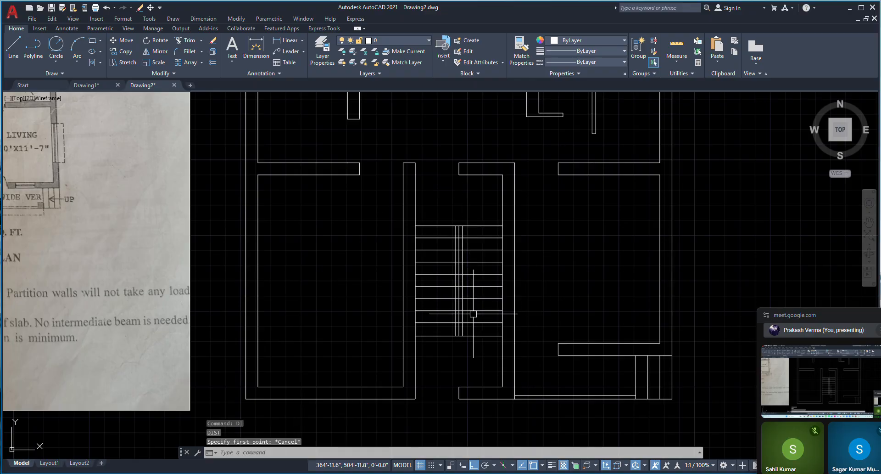
scroll(476, 308, "down", 4)
scroll(477, 305, "up", 4)
scroll(472, 242, "down", 4)
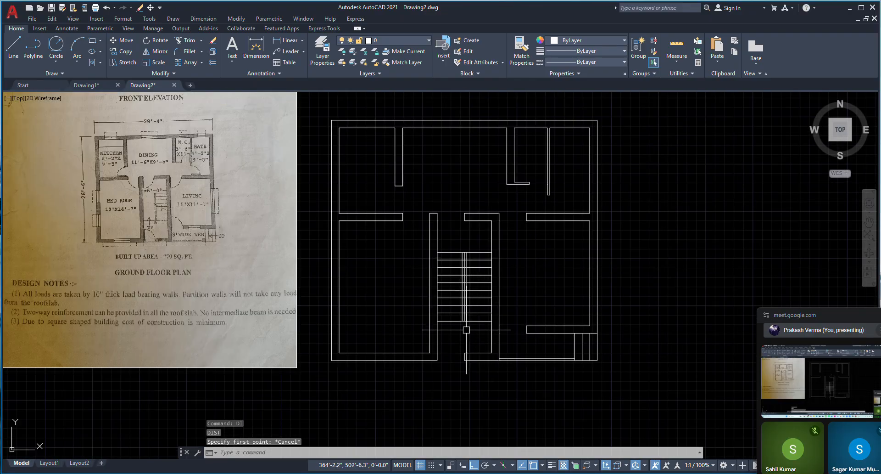
scroll(467, 329, "up", 2)
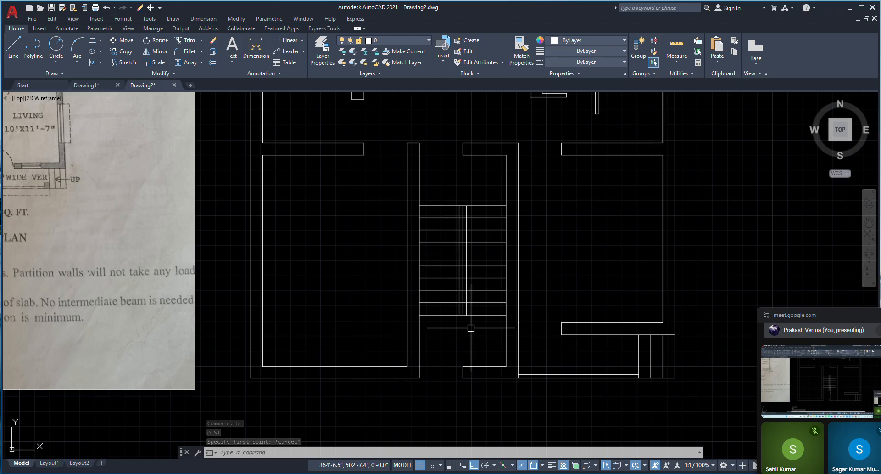
scroll(470, 327, "down", 2)
middle_click_drag(437, 337, 431, 341)
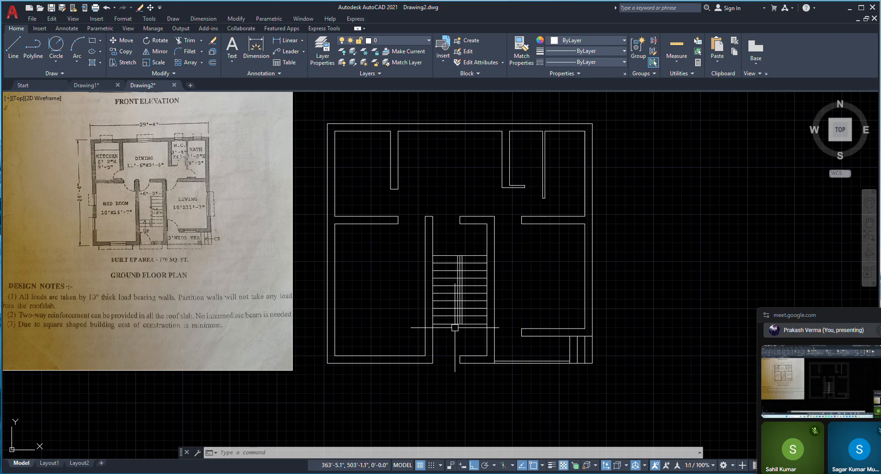
Step: Examine the stair flights, UP arrow and entrance door area in the reference ground floor plan against the drawn plan
scroll(128, 220, "up", 6)
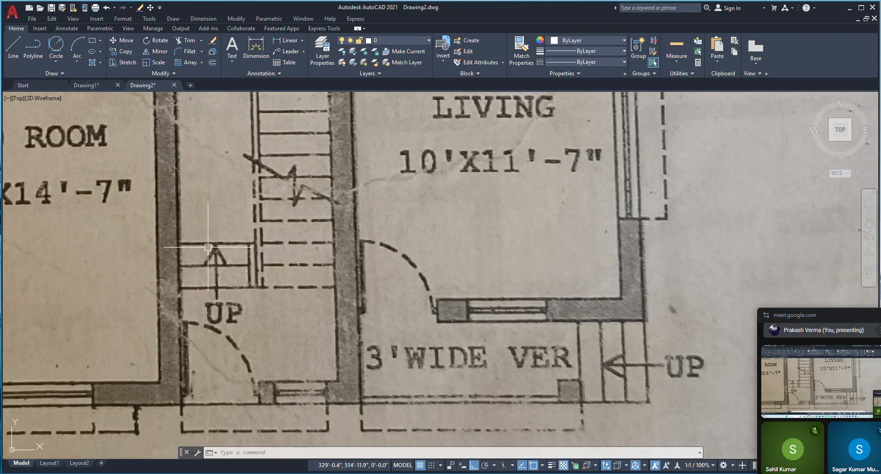
scroll(208, 247, "down", 2)
scroll(252, 197, "up", 2)
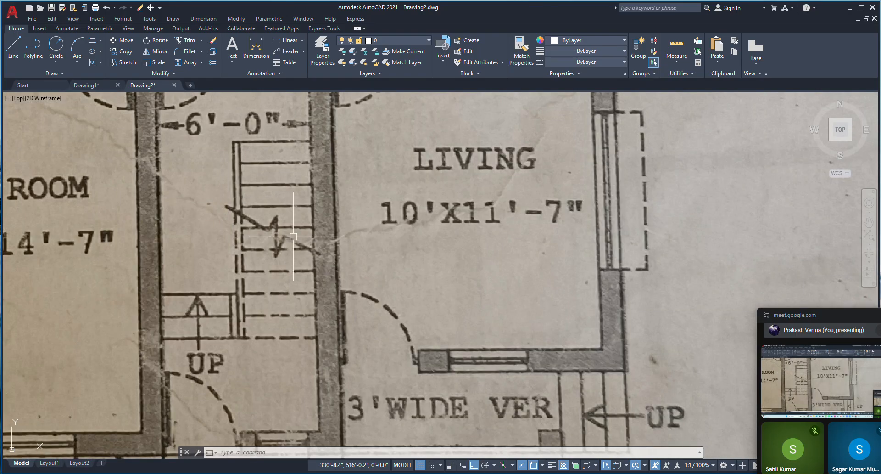
scroll(201, 249, "down", 1)
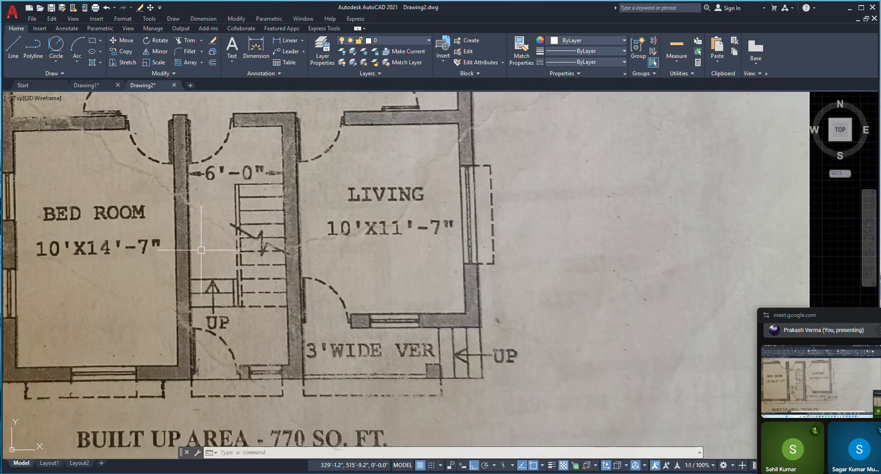
scroll(236, 232, "down", 4)
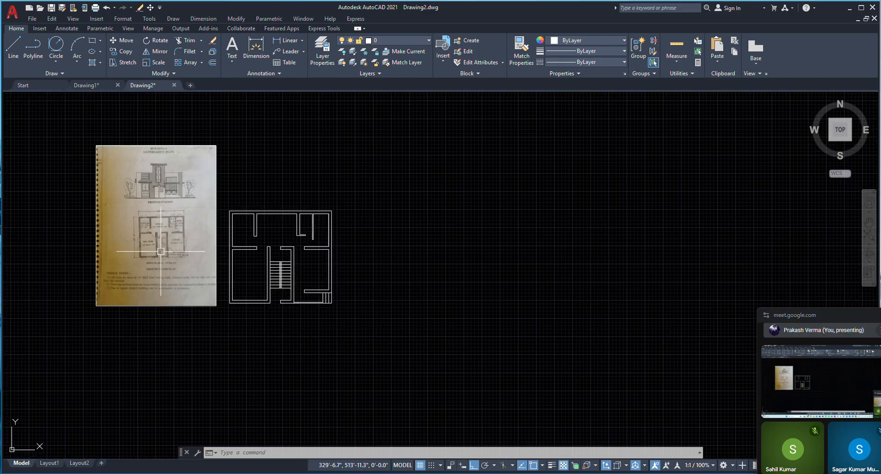
scroll(300, 297, "up", 2)
scroll(301, 298, "up", 3)
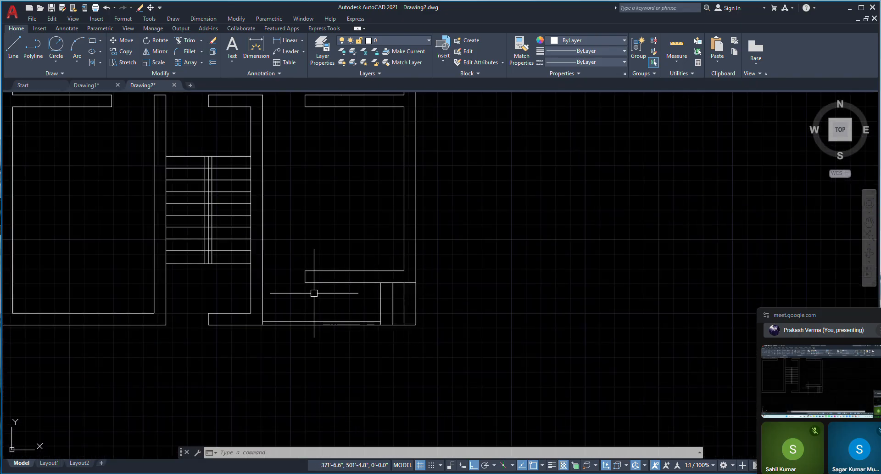
scroll(459, 305, "down", 2)
scroll(295, 311, "up", 3)
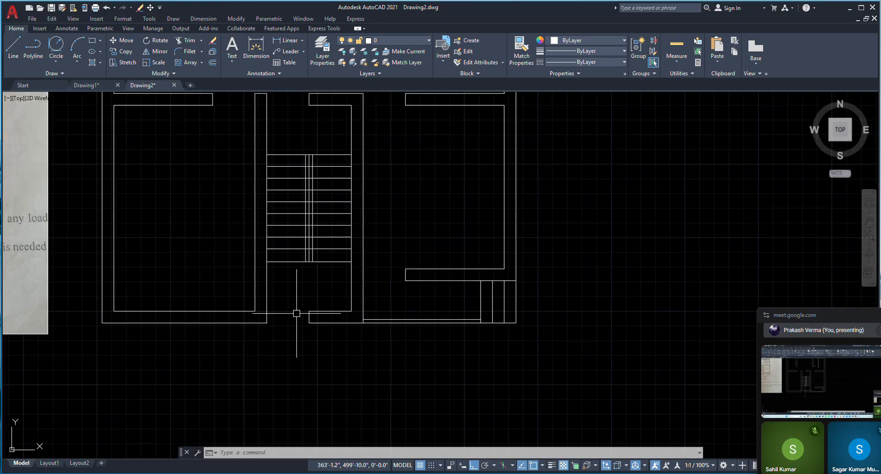
scroll(283, 296, "down", 3)
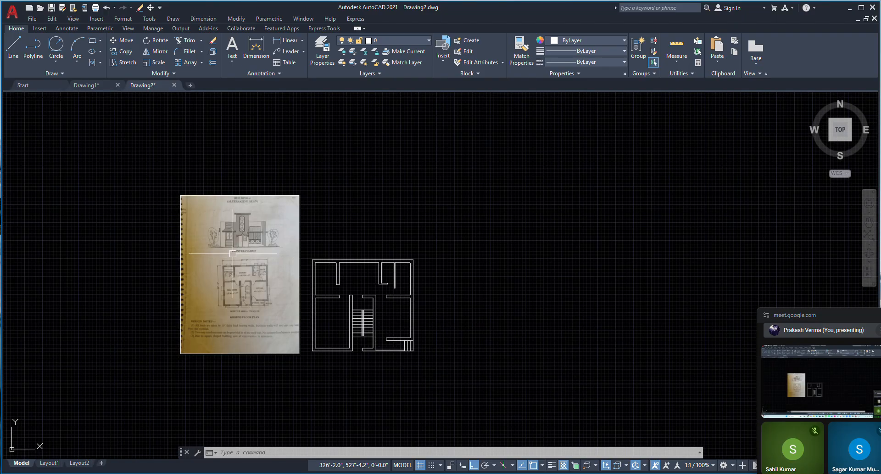
Step: Examine the entrance door, window and ground-level steps in the reference front elevation
scroll(248, 230, "up", 5)
scroll(248, 230, "up", 4)
scroll(249, 228, "down", 2)
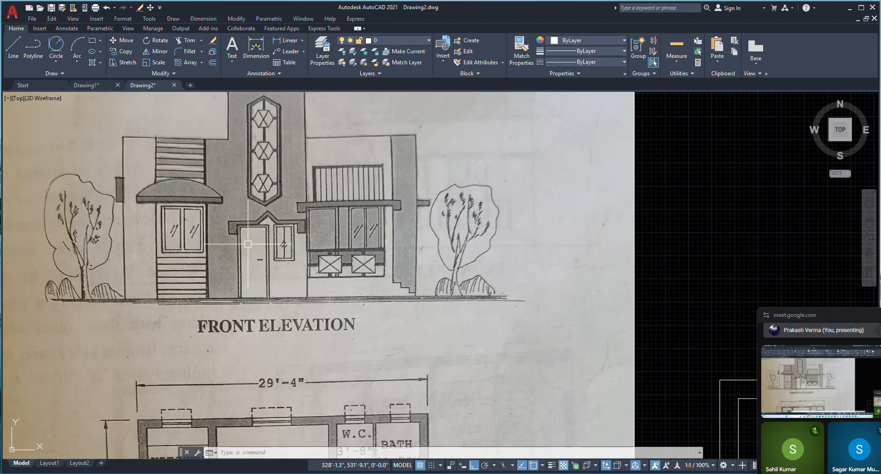
scroll(250, 225, "up", 2)
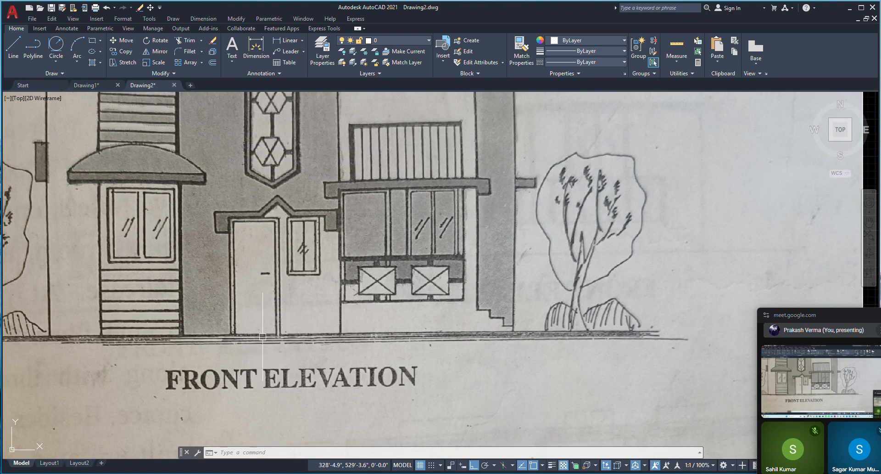
scroll(262, 337, "down", 3)
scroll(384, 312, "up", 5)
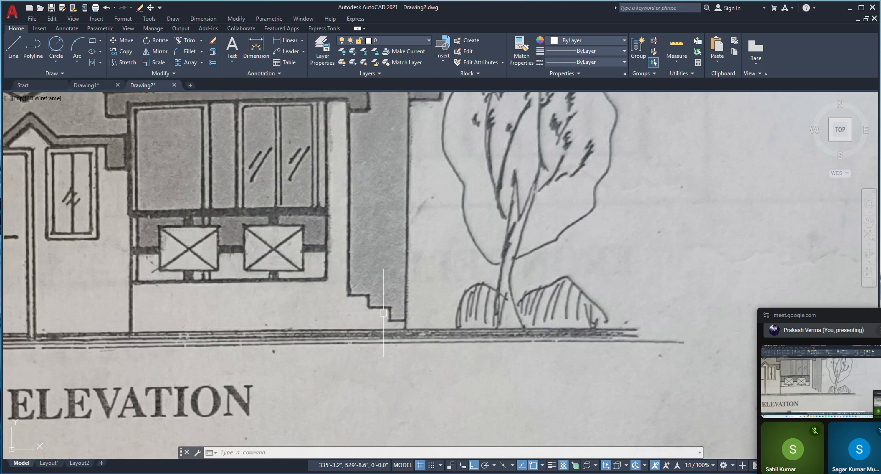
scroll(273, 255, "down", 3)
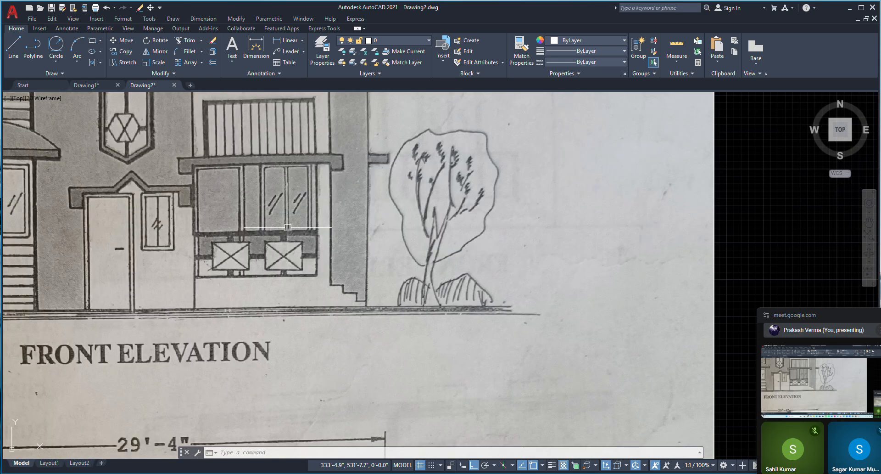
scroll(340, 232, "down", 2)
scroll(340, 232, "down", 4)
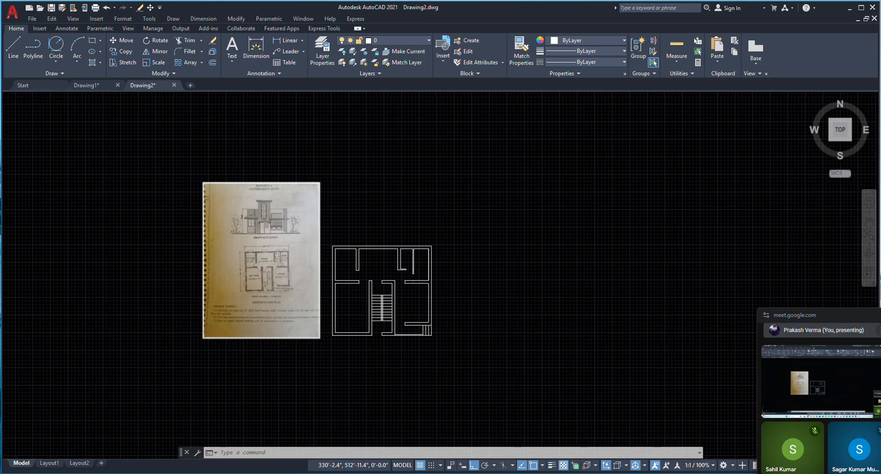
Step: Trace the zigzag break line across the stairs in the reference floor plan with the Line command and ortho mode off
scroll(249, 299, "up", 6)
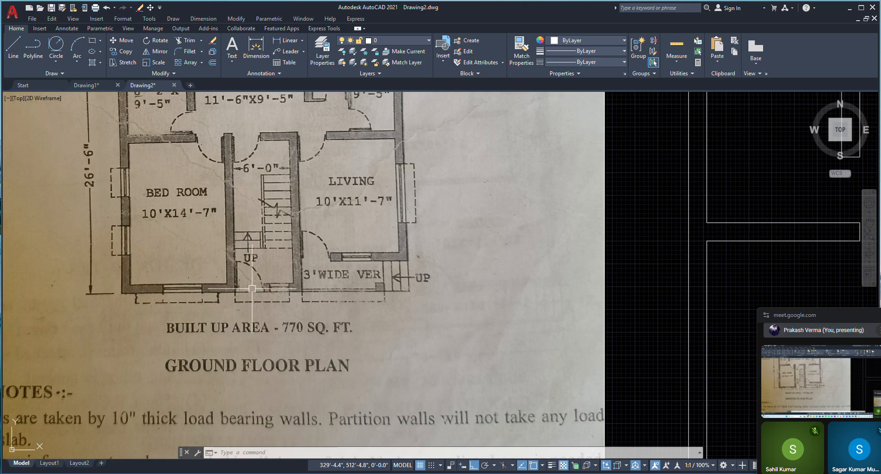
scroll(251, 258, "up", 2)
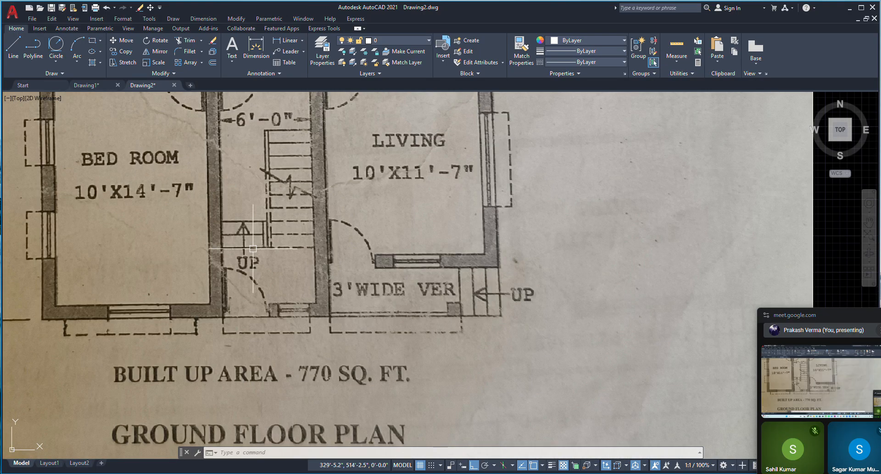
scroll(248, 293, "up", 1)
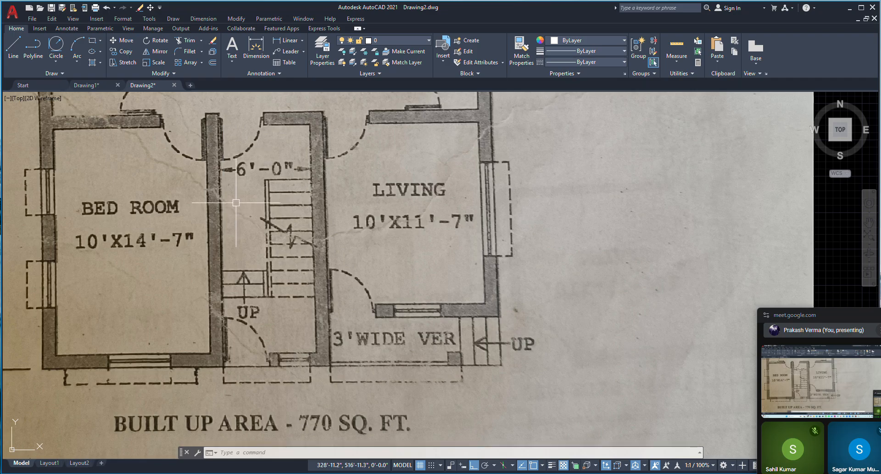
scroll(258, 219, "up", 4)
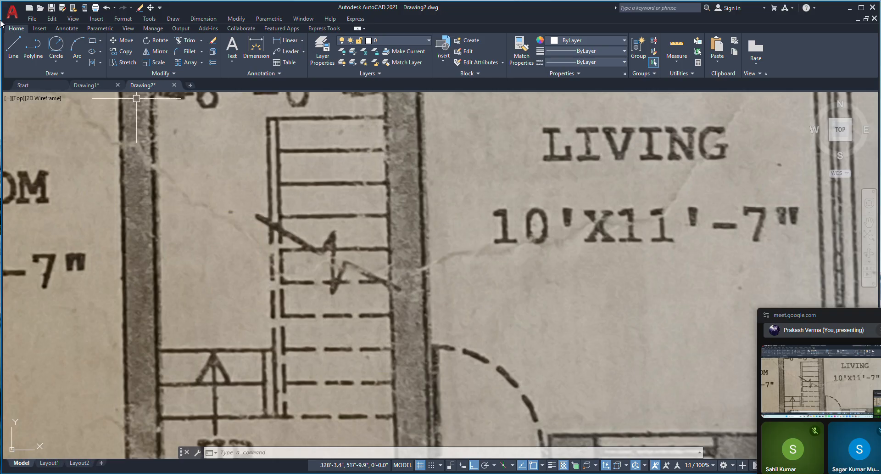
left_click(12, 48)
left_click(260, 219)
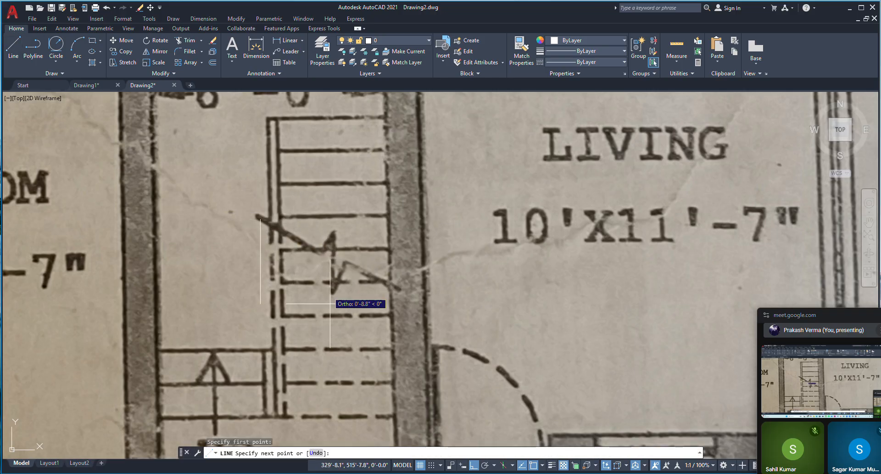
key("F8")
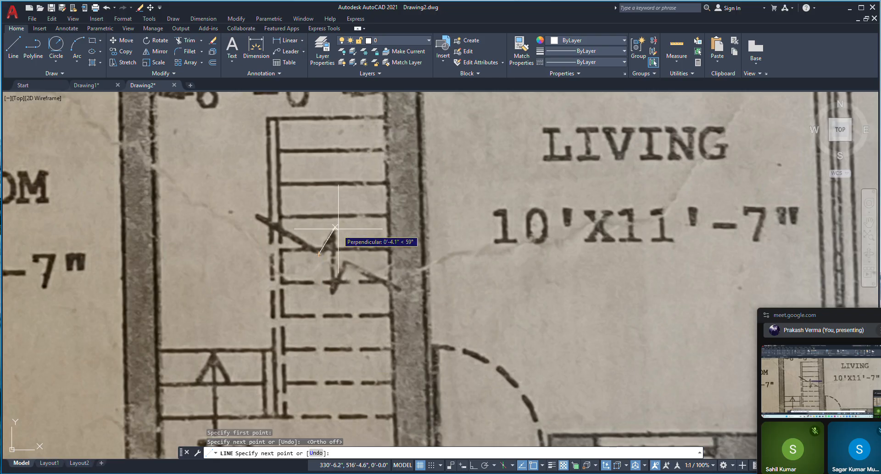
left_click(338, 228)
left_click(330, 280)
left_click(349, 262)
left_click(432, 314)
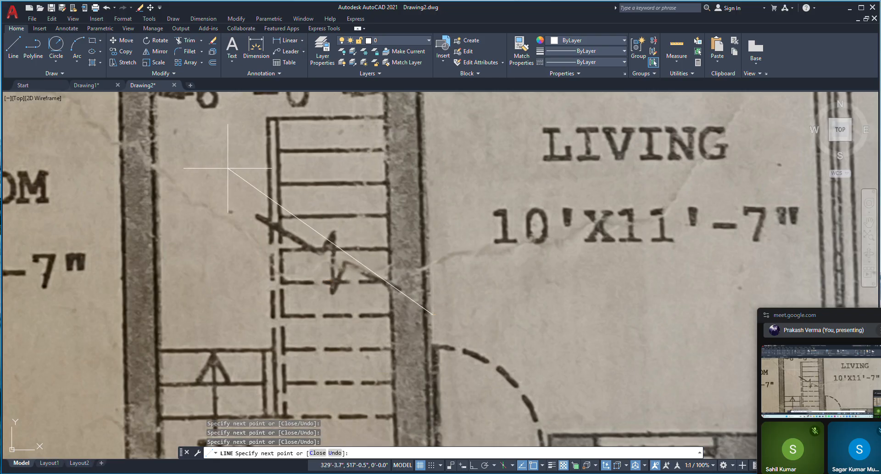
right_click(227, 168)
left_click(239, 181)
Step: Trim the seven upper tread lines between the bedroom wall and the stair divider, keeping the three lowest lines
scroll(259, 223, "down", 10)
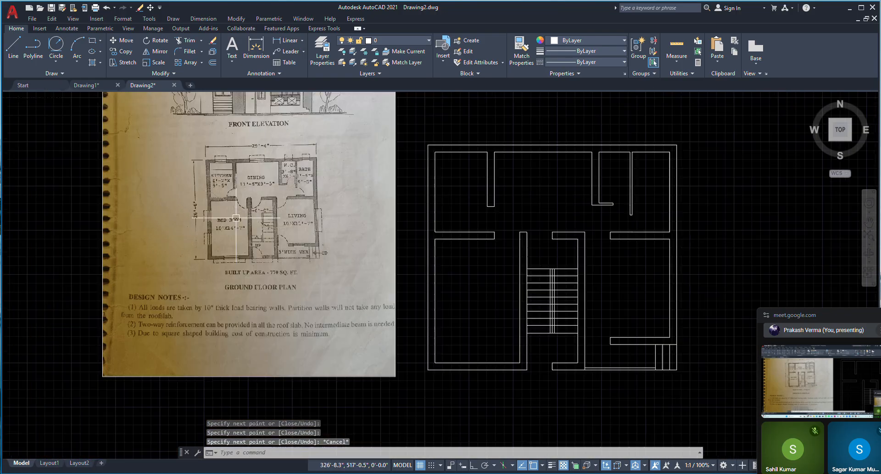
scroll(236, 217, "down", 3)
scroll(244, 207, "up", 6)
scroll(252, 278, "down", 6)
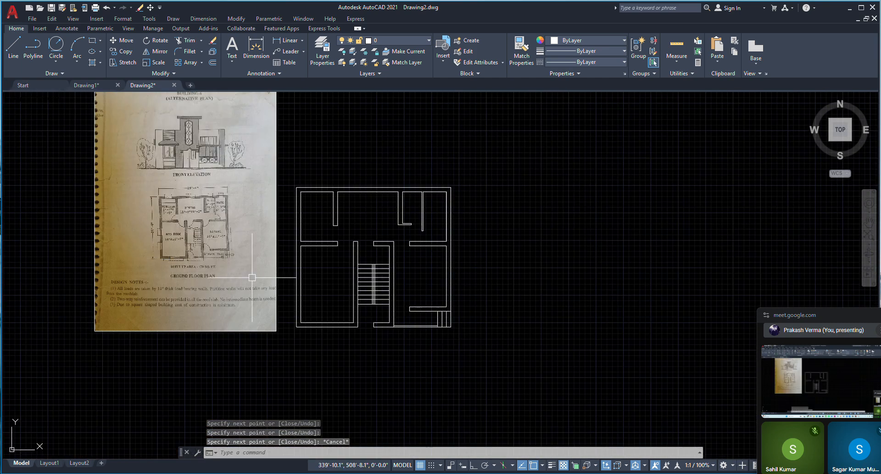
scroll(374, 293, "up", 2)
scroll(373, 293, "up", 2)
type("r")
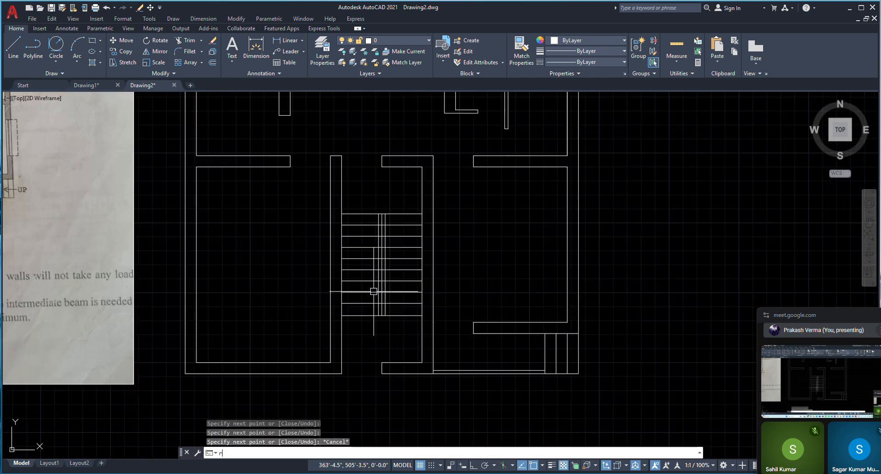
key("Return")
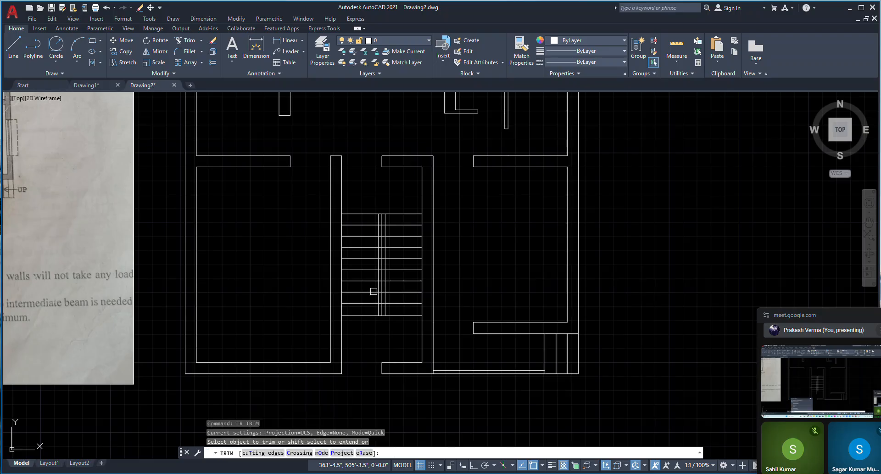
scroll(370, 259, "up", 2)
left_click(361, 170)
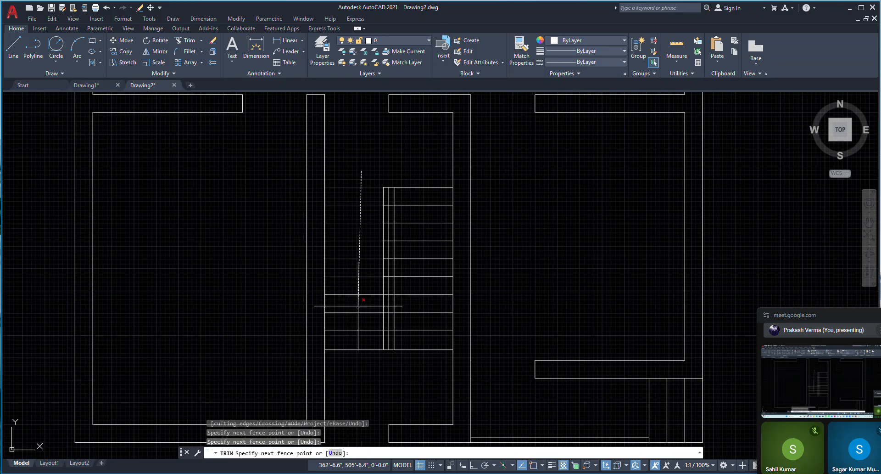
left_click(358, 303)
Step: Trim the divider's bedroom-side line and the tread ends back to the stair center line above the short lower flight
scroll(365, 263, "down", 2)
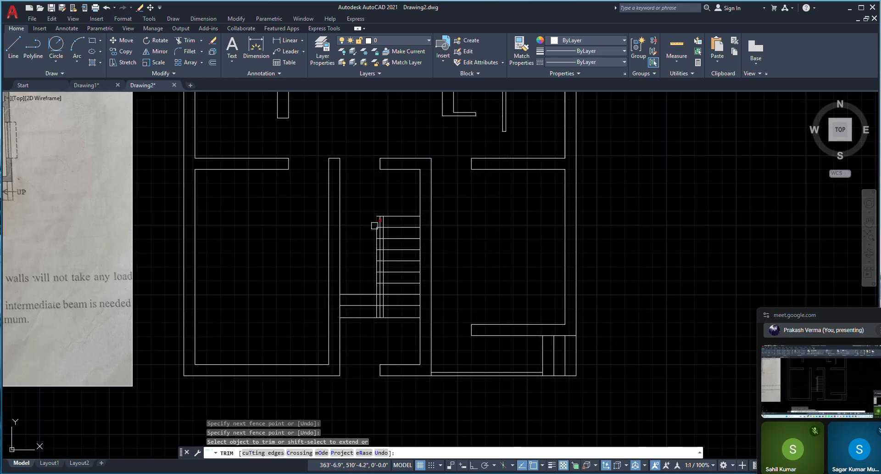
scroll(374, 224, "up", 5)
scroll(377, 191, "up", 2)
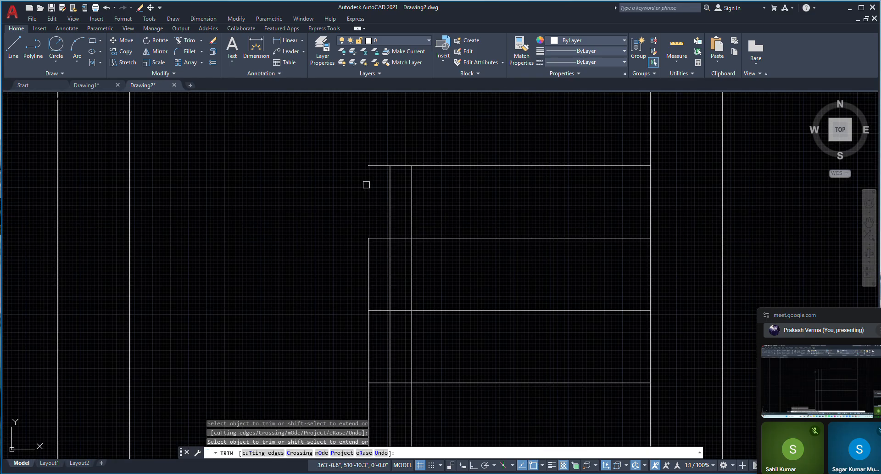
left_click(378, 161)
left_click(378, 201)
left_click(379, 206)
scroll(381, 198, "down", 3)
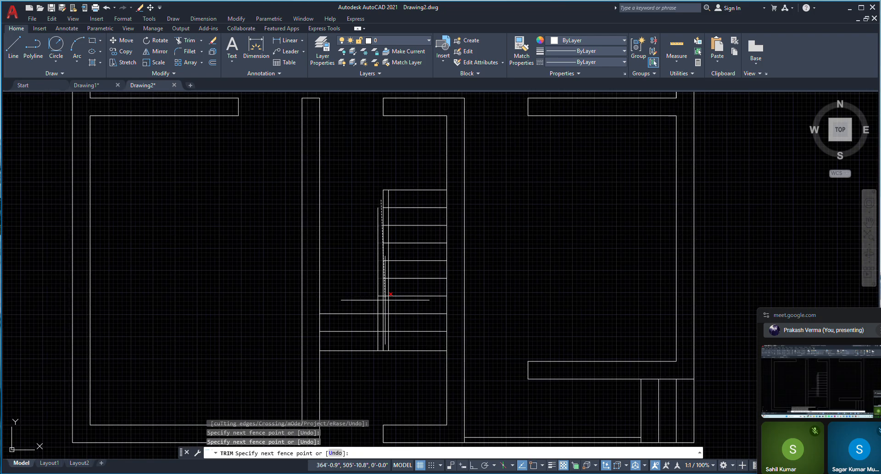
scroll(385, 299, "up", 4)
key("Return")
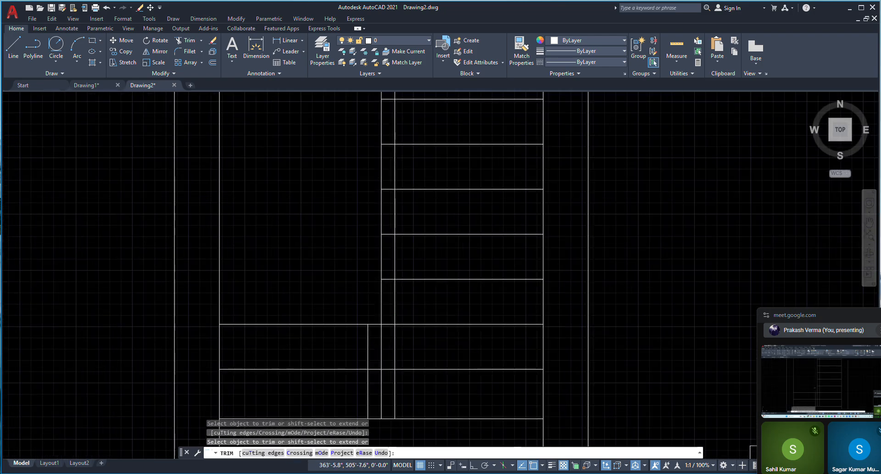
scroll(366, 290, "down", 2)
key("Escape")
scroll(364, 242, "down", 2)
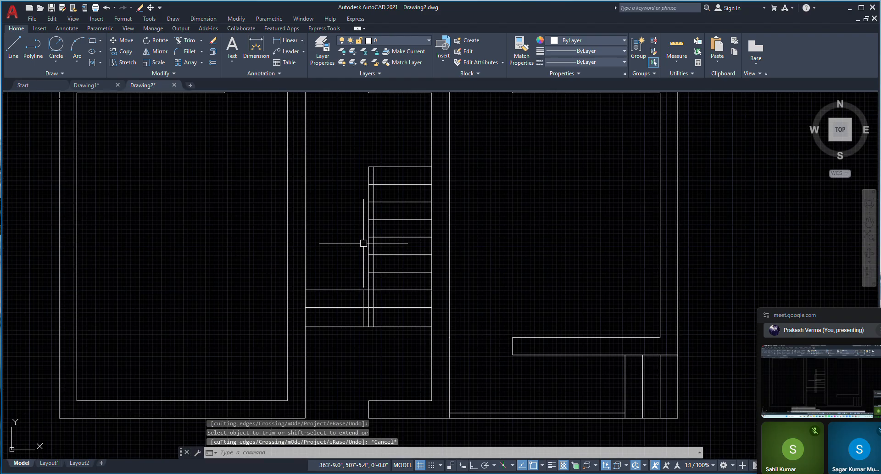
Step: Draw a five-segment zigzag break line across the middle treads of the long stair flight, starting outside the divider on the bedroom side
type("l")
key("Return")
scroll(352, 233, "up", 2)
scroll(370, 232, "up", 4)
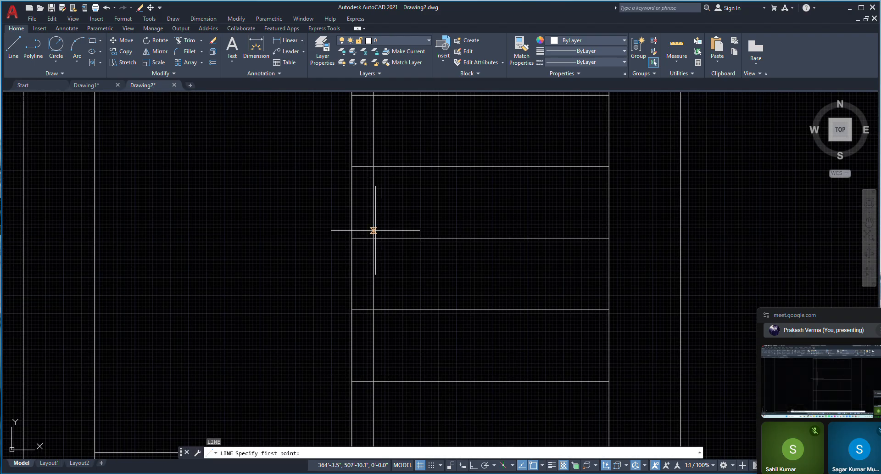
scroll(369, 256, "down", 8)
scroll(285, 256, "down", 3)
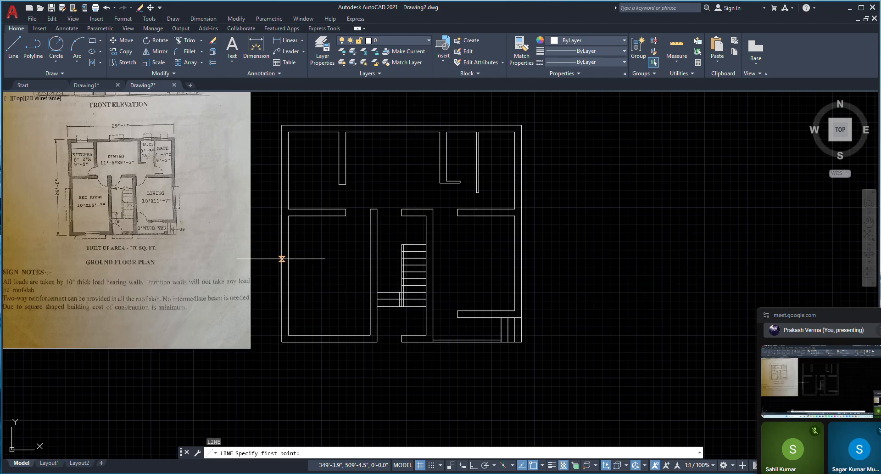
scroll(61, 200, "up", 8)
scroll(62, 201, "down", 8)
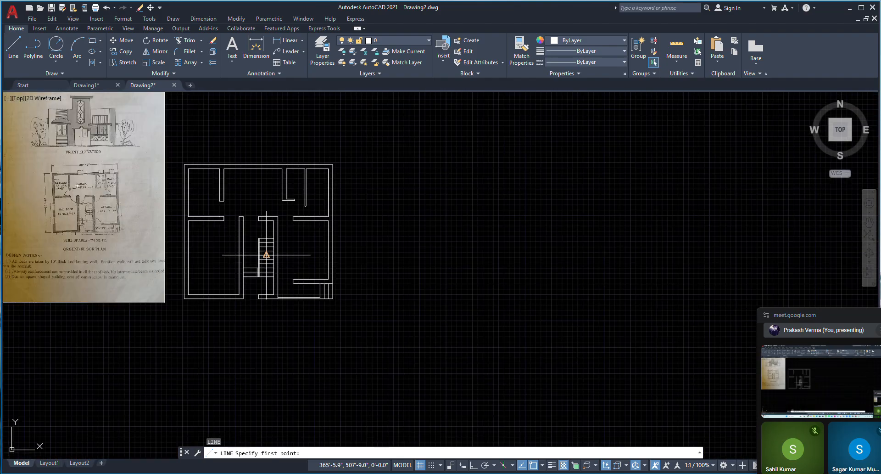
scroll(255, 256, "up", 6)
left_click(299, 291)
scroll(239, 258, "up", 4)
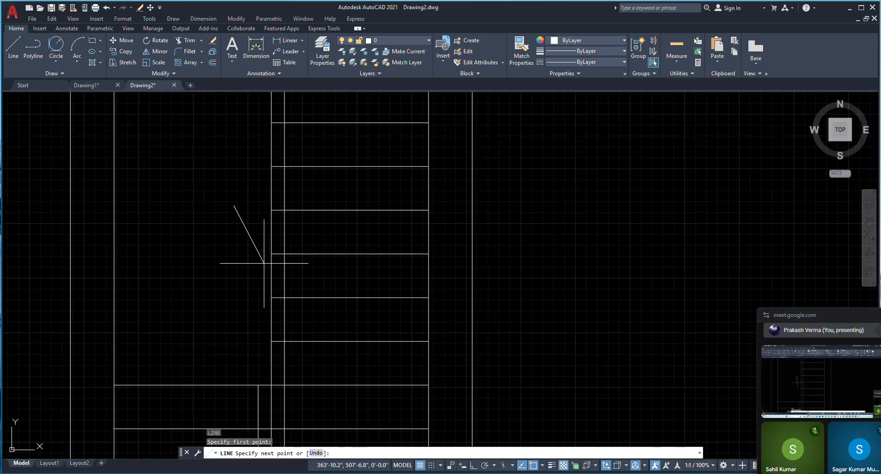
left_click(297, 273)
left_click(345, 264)
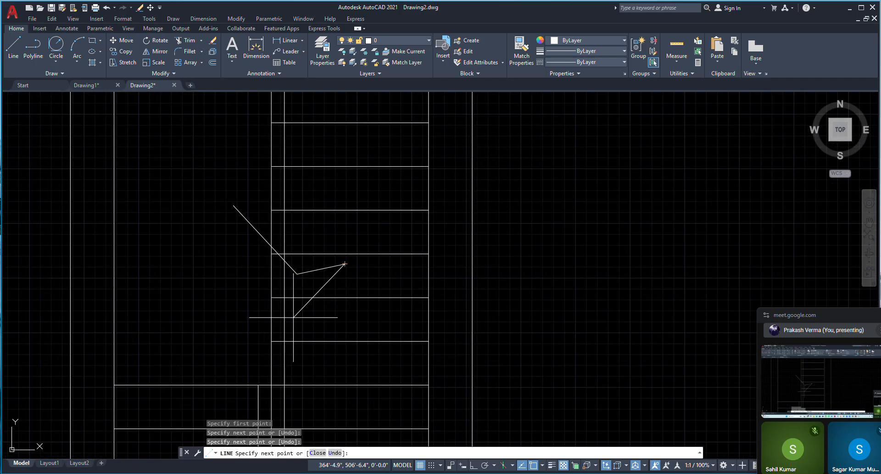
left_click(293, 317)
left_click(327, 310)
left_click(364, 328)
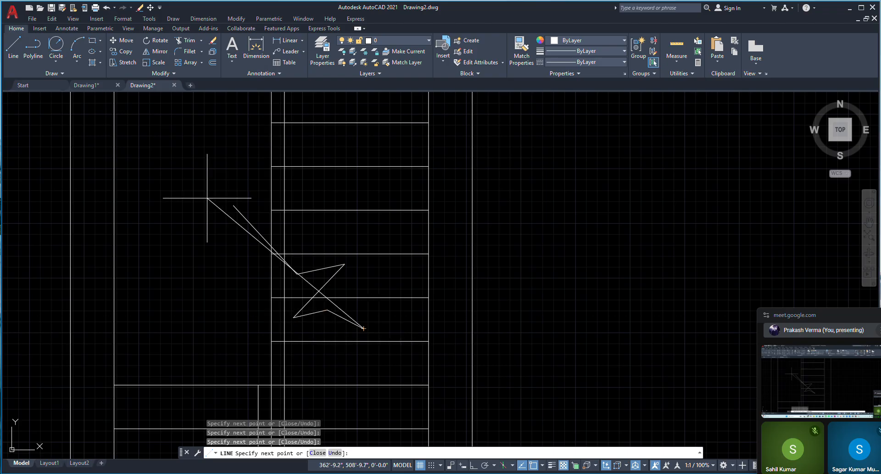
right_click(210, 201)
left_click(236, 209)
scroll(427, 305, "down", 2)
scroll(309, 250, "down", 2)
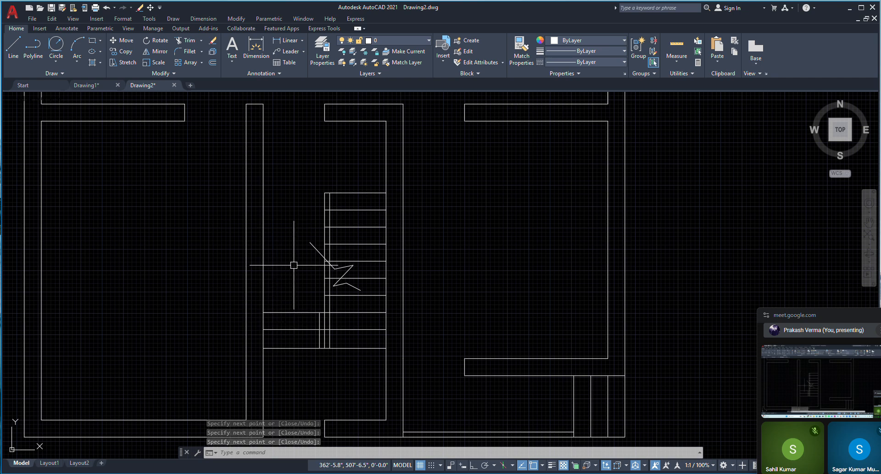
Step: Examine the stairs, veranda, doors and living room window with its dashed projection in the reference ground floor plan
scroll(275, 256, "down", 4)
scroll(276, 252, "up", 2)
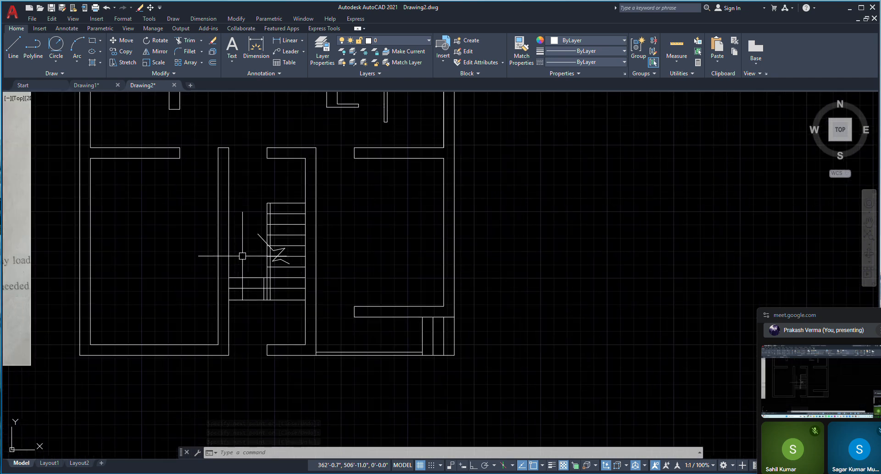
middle_click_drag(240, 252, 340, 275)
scroll(322, 261, "down", 3)
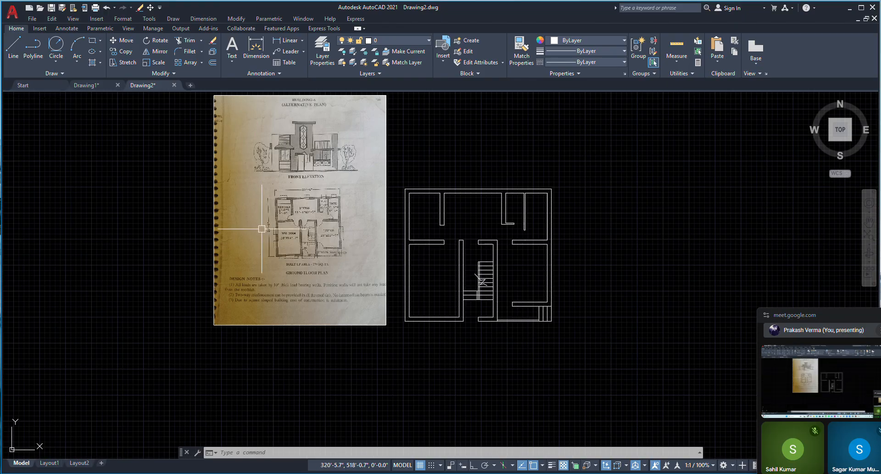
scroll(299, 238, "up", 5)
scroll(312, 244, "up", 2)
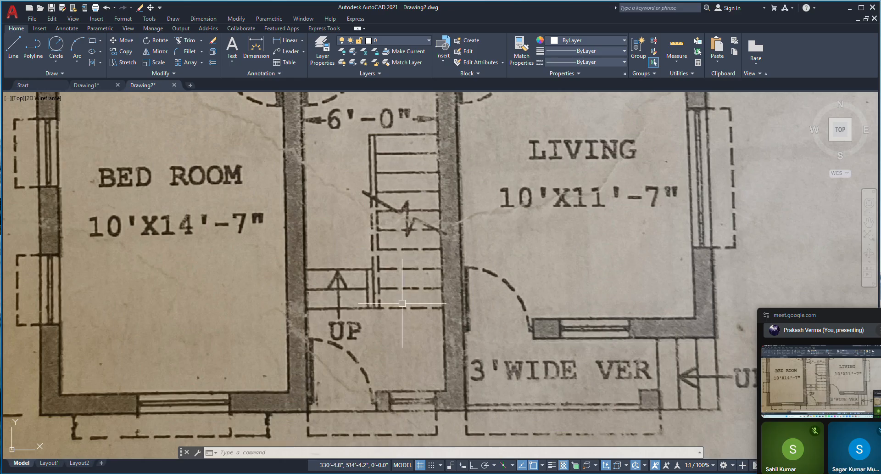
scroll(403, 224, "down", 7)
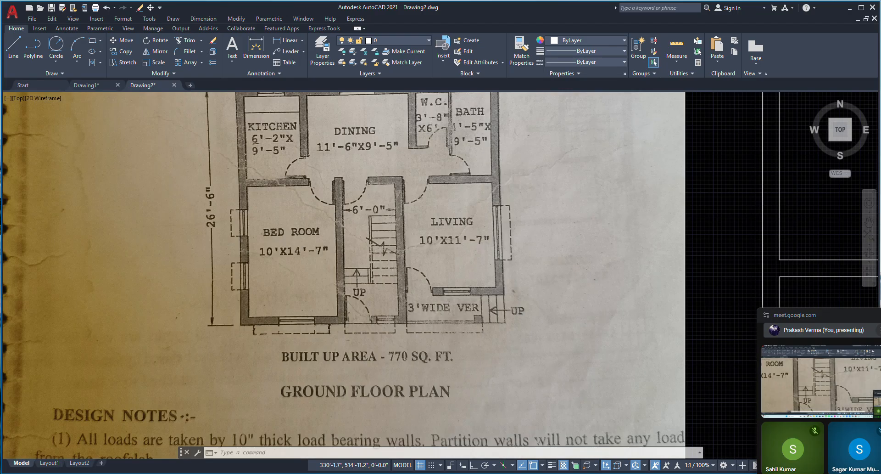
scroll(366, 246, "up", 3)
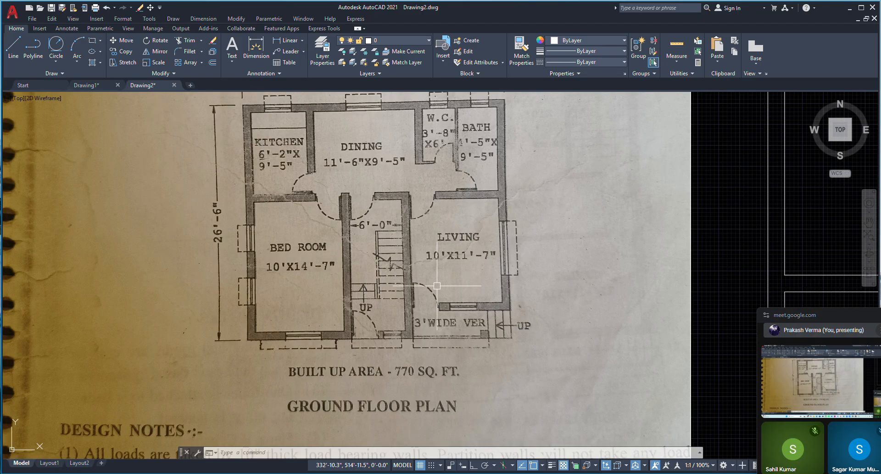
scroll(425, 295, "up", 2)
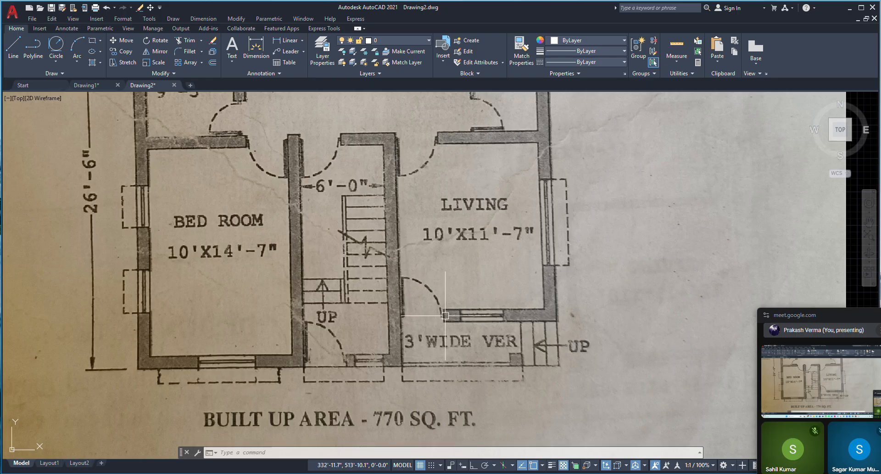
scroll(432, 293, "up", 2)
scroll(347, 333, "down", 2)
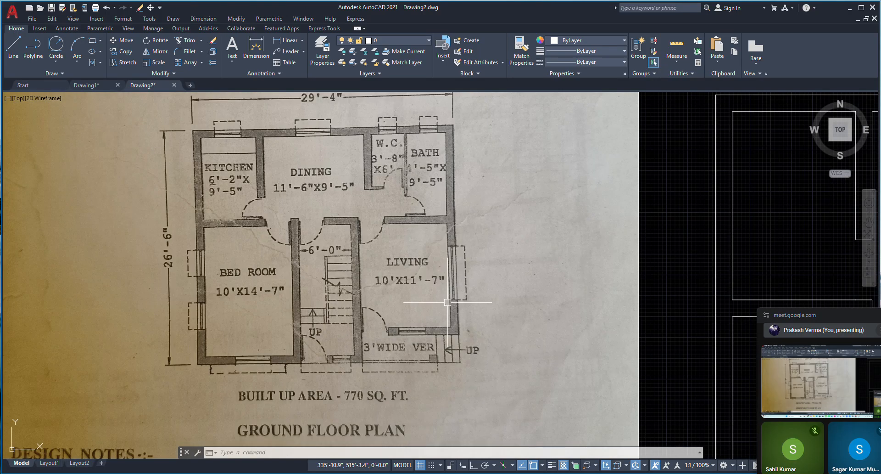
scroll(473, 286, "up", 1)
scroll(439, 255, "up", 4)
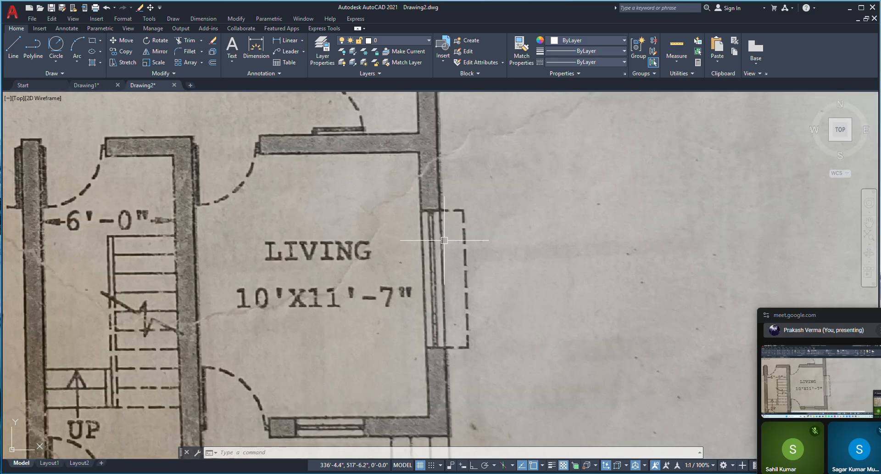
scroll(459, 322, "down", 6)
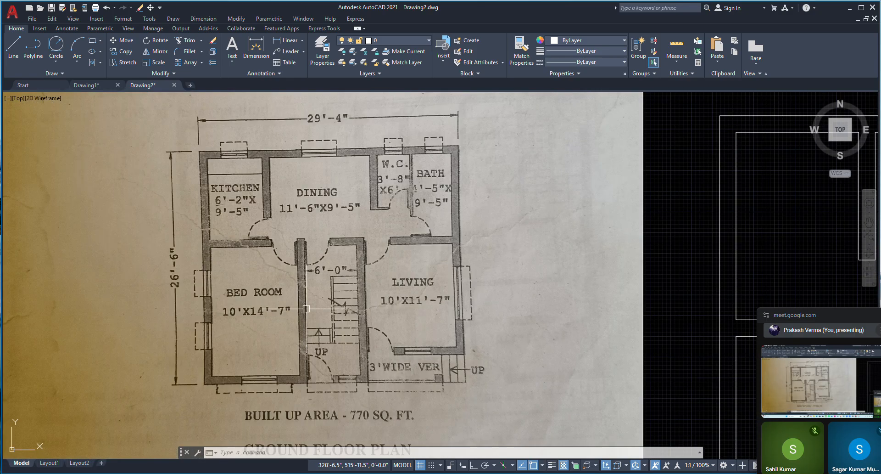
Step: Examine the overall room layout, door swings and exterior window positions in the reference ground floor plan
scroll(241, 193, "down", 2)
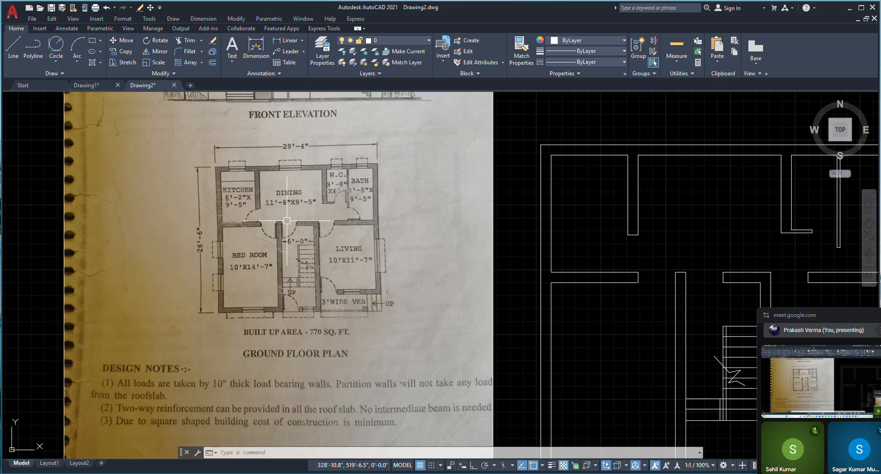
scroll(313, 223, "up", 2)
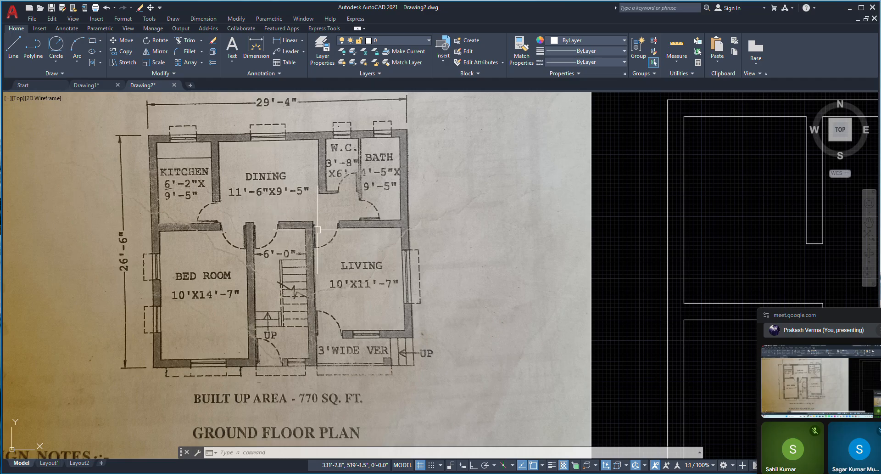
scroll(323, 237, "down", 2)
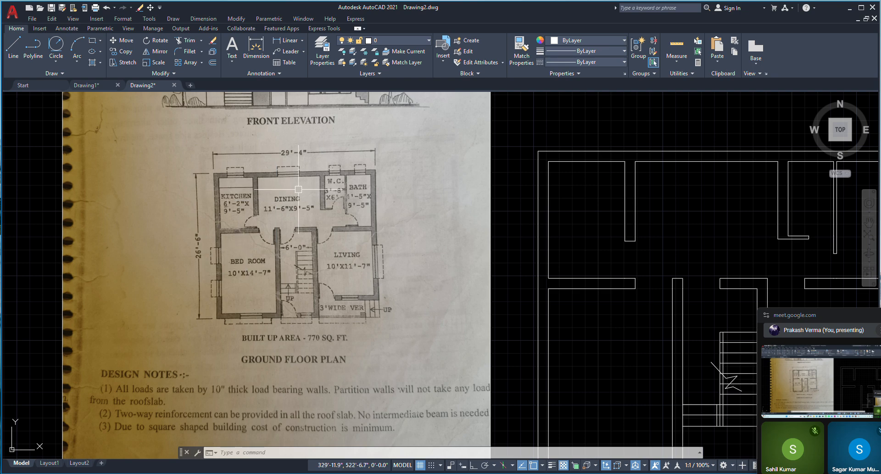
scroll(270, 229, "up", 2)
scroll(270, 229, "down", 2)
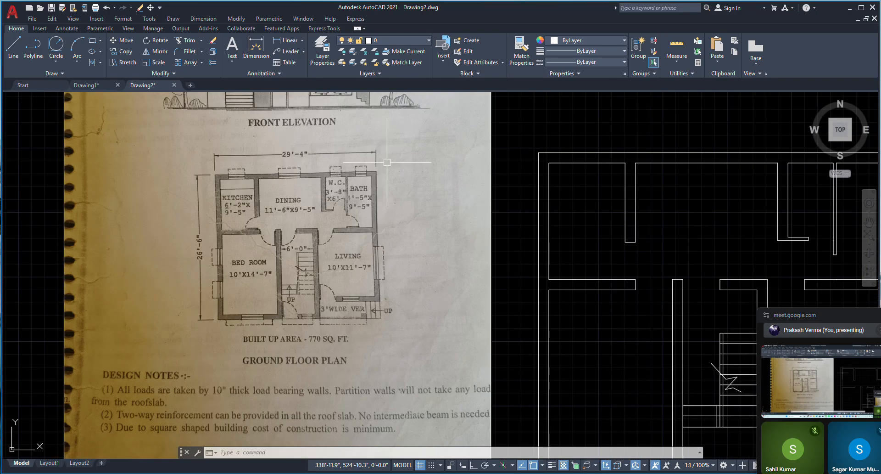
scroll(291, 236, "down", 2)
scroll(275, 232, "up", 2)
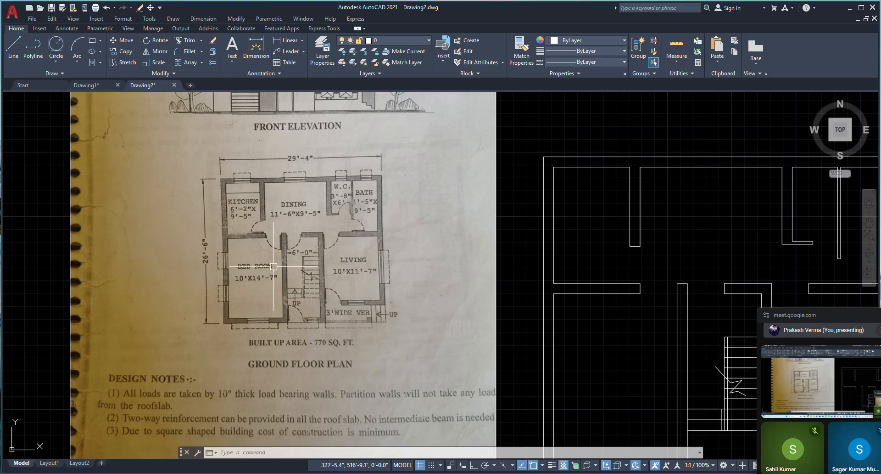
Step: Examine the reference staircase's break line, solid and dashed treads and UP arrow, along with the nearby living room window
scroll(303, 283, "up", 3)
scroll(313, 276, "up", 2)
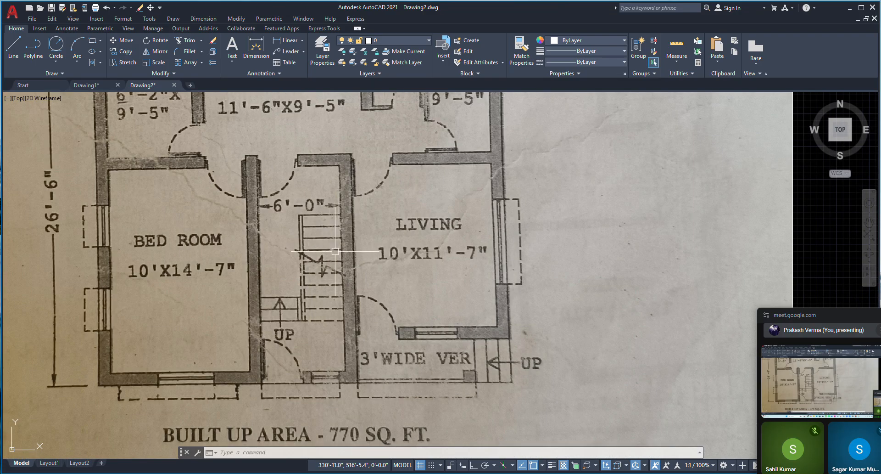
scroll(335, 235, "up", 2)
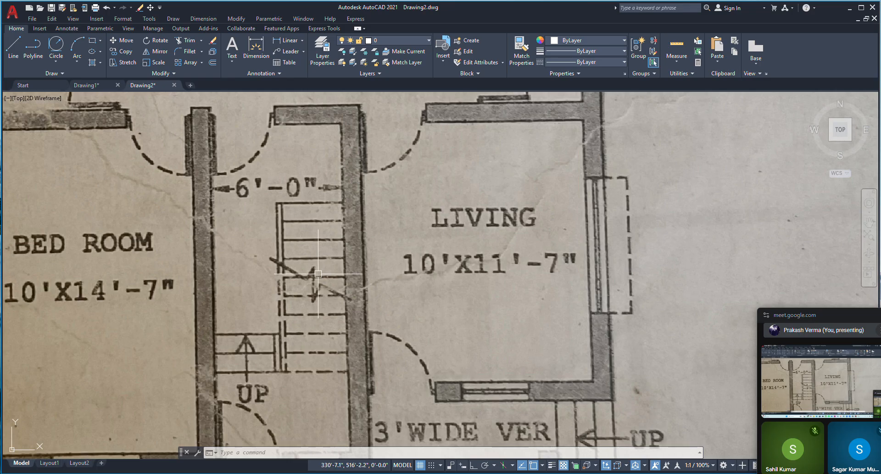
scroll(318, 276, "up", 5)
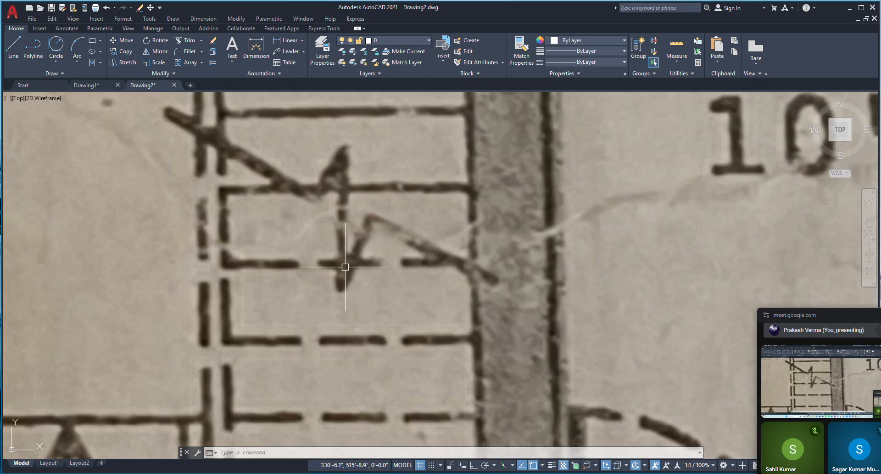
scroll(333, 292, "down", 5)
scroll(333, 292, "up", 2)
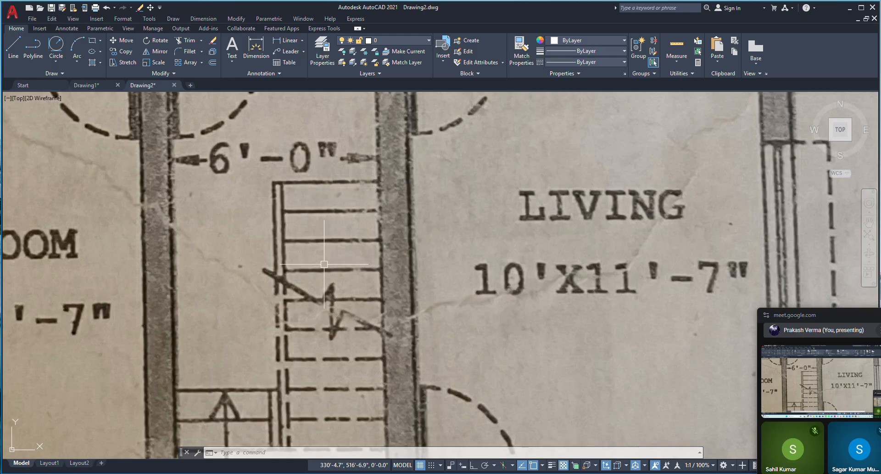
scroll(324, 264, "down", 2)
scroll(298, 255, "down", 3)
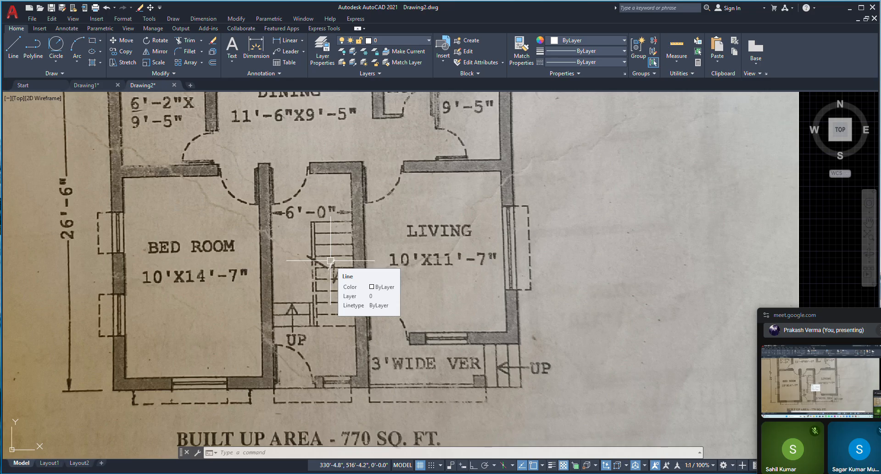
scroll(330, 261, "up", 5)
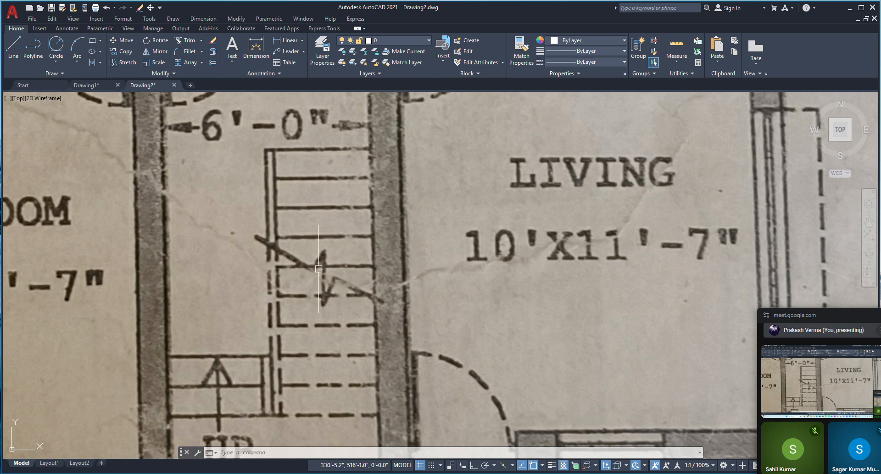
scroll(318, 268, "down", 4)
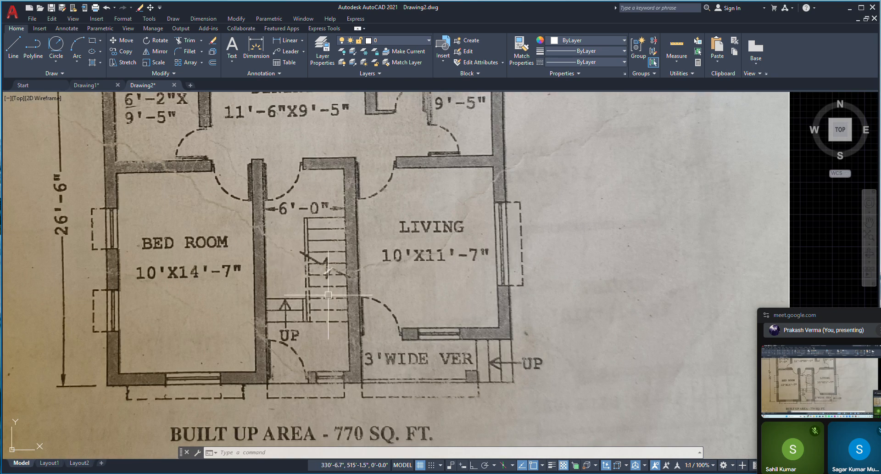
scroll(316, 321, "up", 3)
scroll(337, 289, "down", 3)
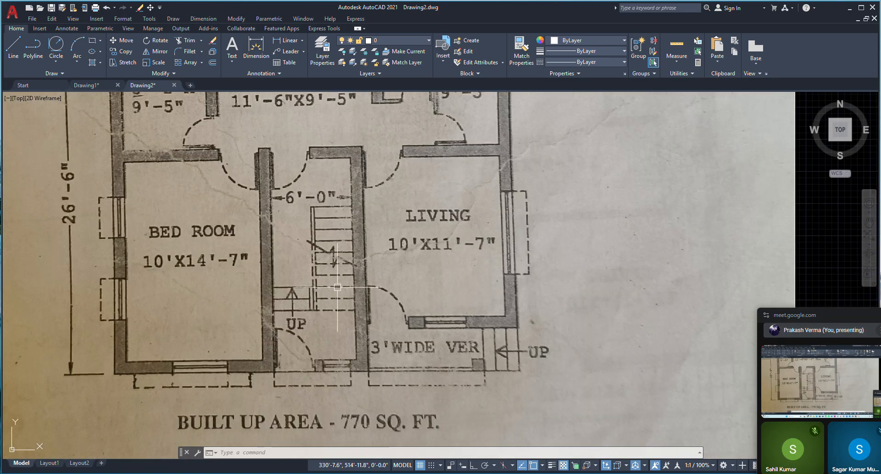
scroll(329, 257, "up", 3)
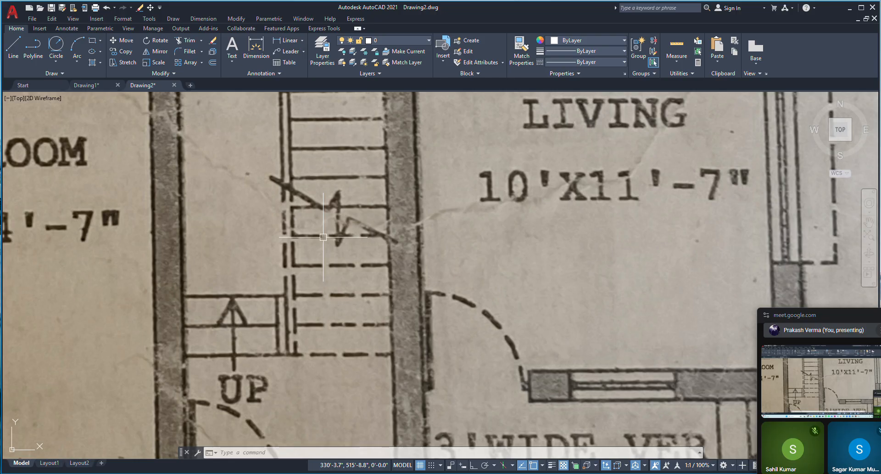
scroll(322, 237, "down", 2)
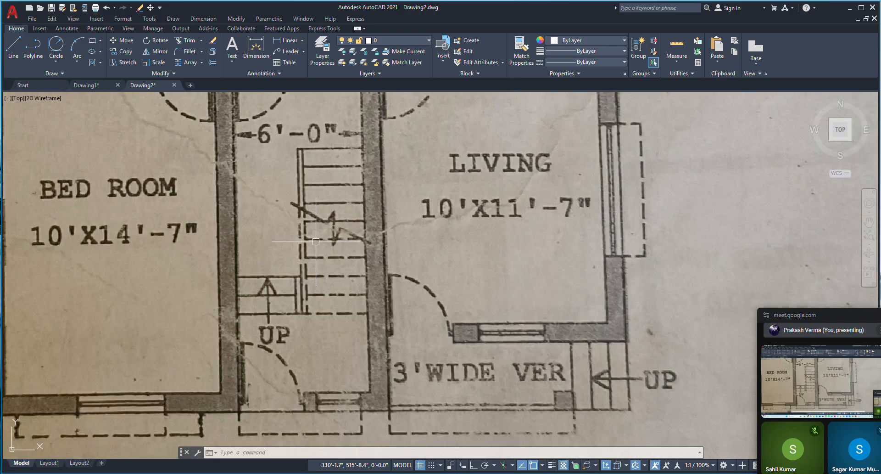
scroll(321, 255, "up", 2)
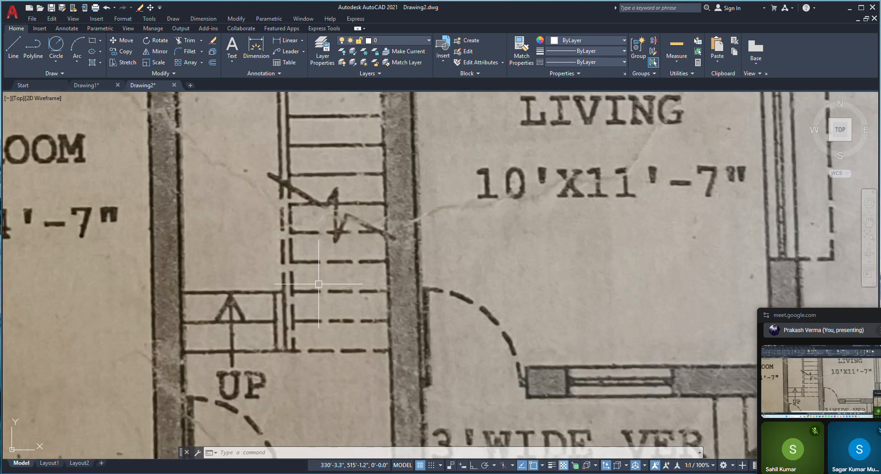
scroll(318, 284, "down", 2)
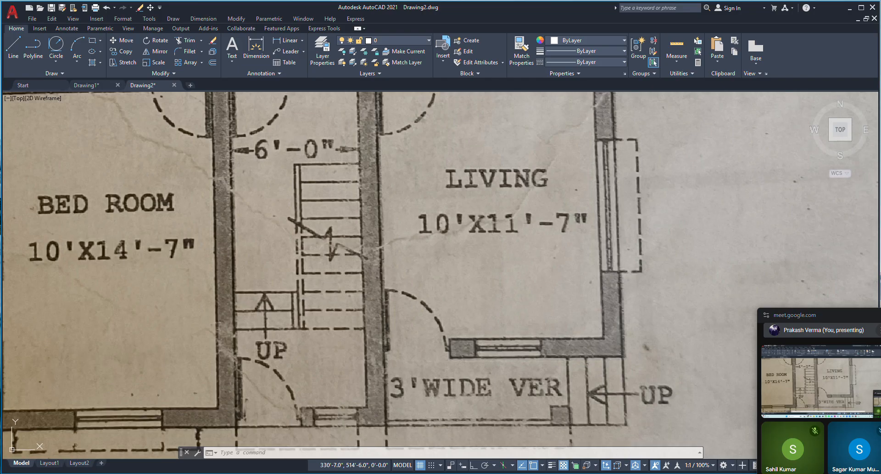
scroll(222, 194, "up", 2)
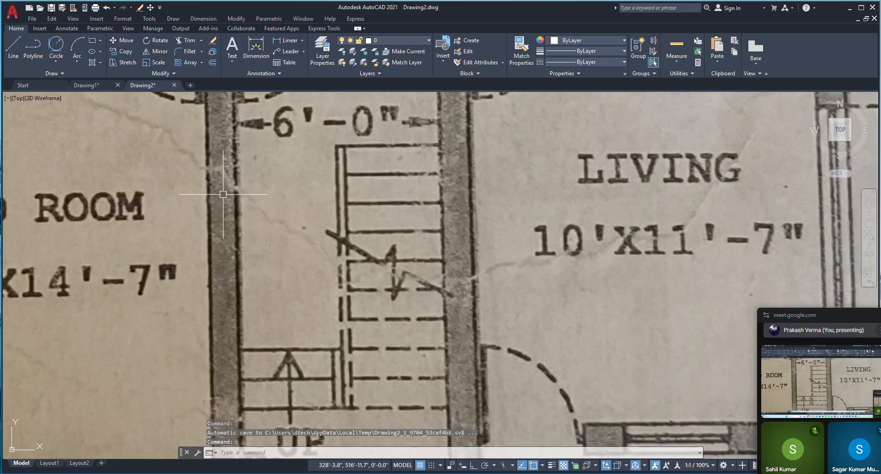
scroll(326, 259, "down", 6)
scroll(482, 227, "up", 4)
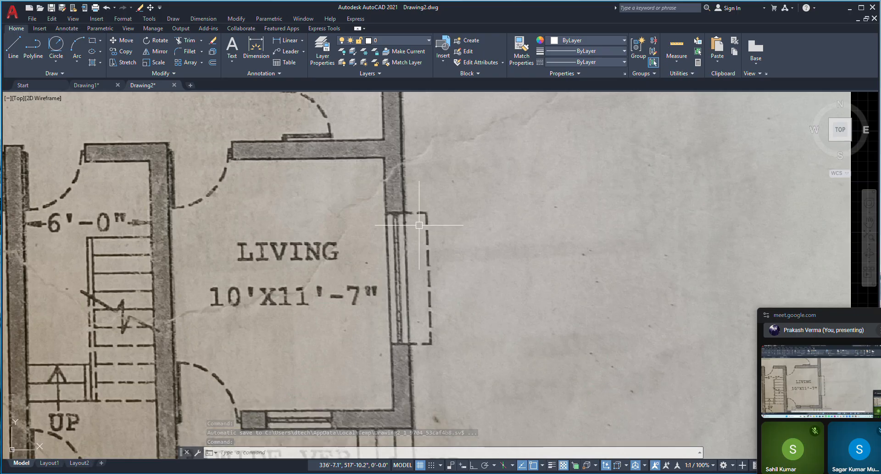
Step: Examine the living room window's dashed projection and the leaves and swings of the interior doors in the reference ground floor plan
scroll(411, 212, "up", 2)
scroll(436, 221, "down", 2)
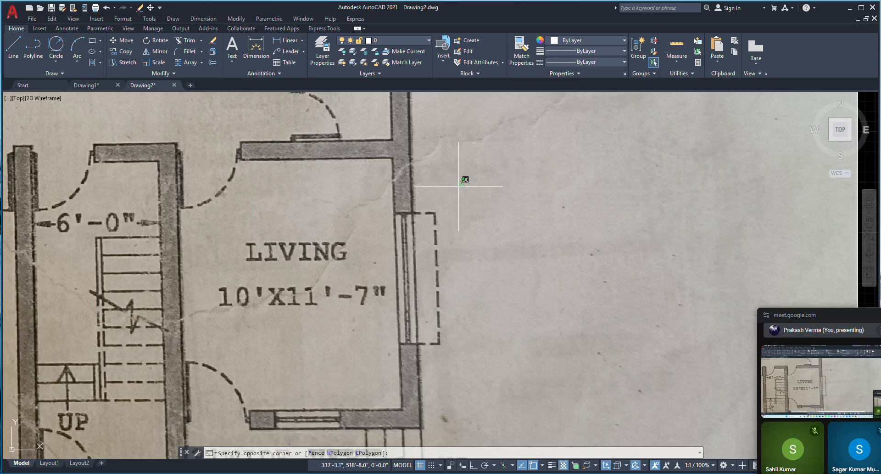
mouse_move(462, 178)
left_mouse_down()
mouse_move(442, 291)
mouse_move(521, 259)
mouse_move(413, 217)
left_mouse_up()
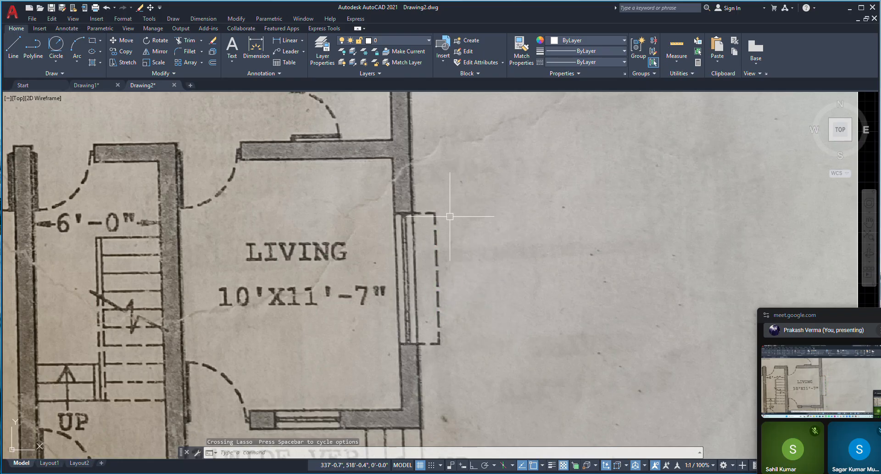
scroll(443, 287, "down", 5)
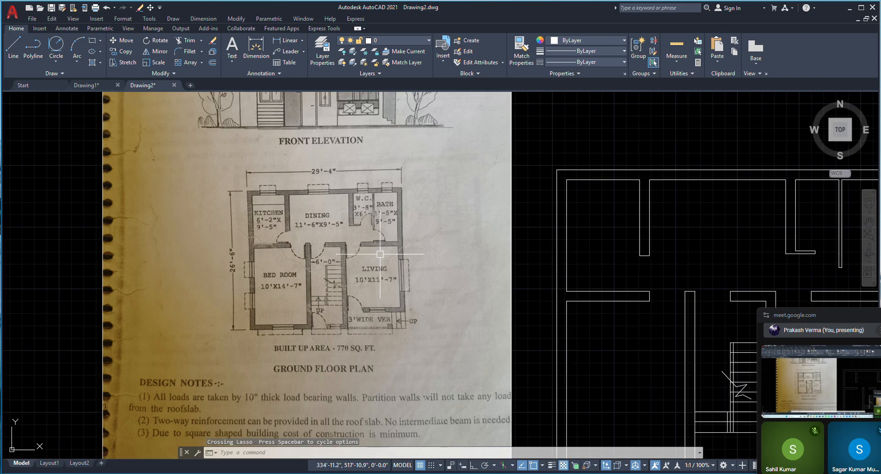
scroll(322, 245, "up", 7)
scroll(414, 242, "down", 6)
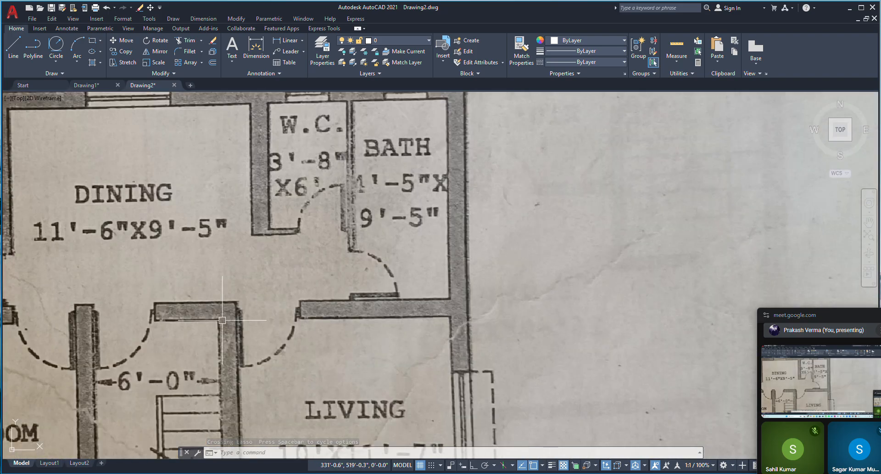
scroll(285, 294, "up", 3)
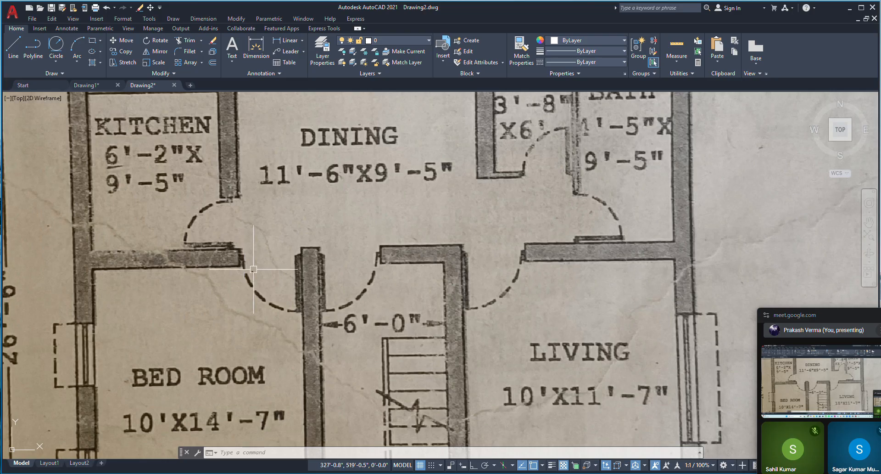
scroll(251, 275, "down", 5)
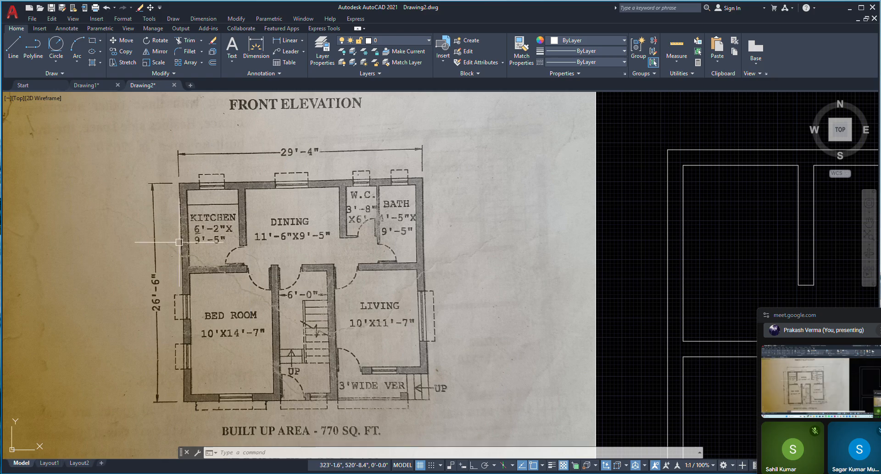
scroll(193, 210, "down", 3)
scroll(403, 246, "up", 2)
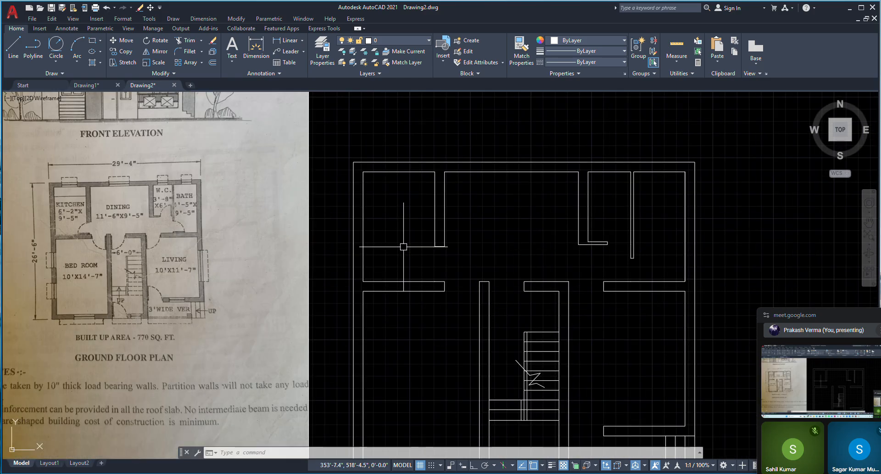
Step: With Ortho on, draw a 2" line from the bedroom-stair wall face toward the bedroom door opening, level with the opposite wall end's midpoint
scroll(502, 196, "down", 2)
scroll(482, 213, "up", 4)
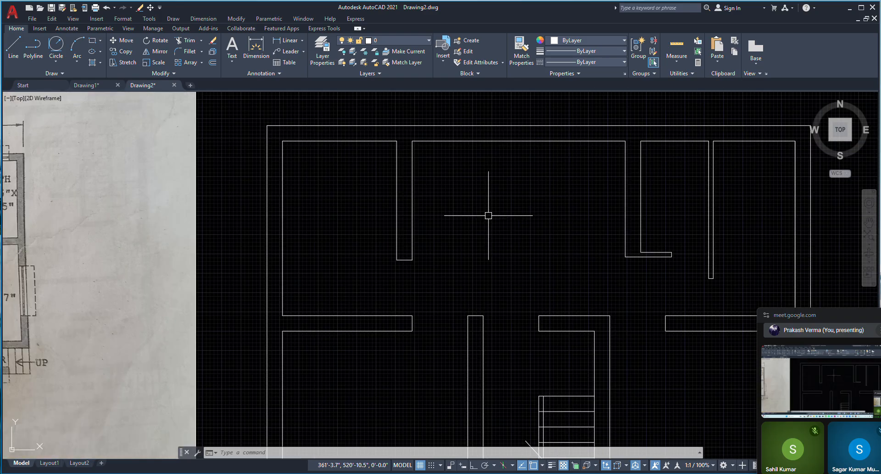
scroll(481, 220, "up", 2)
key("l")
key("Return")
scroll(482, 220, "down", 2)
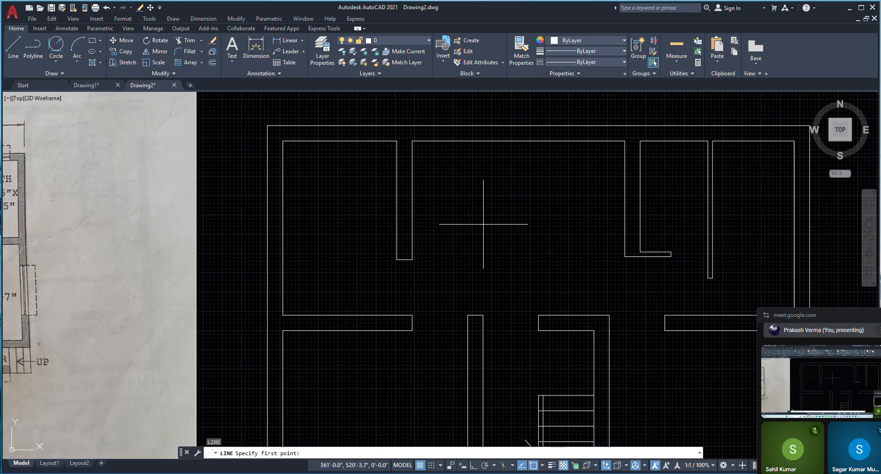
scroll(426, 256, "down", 2)
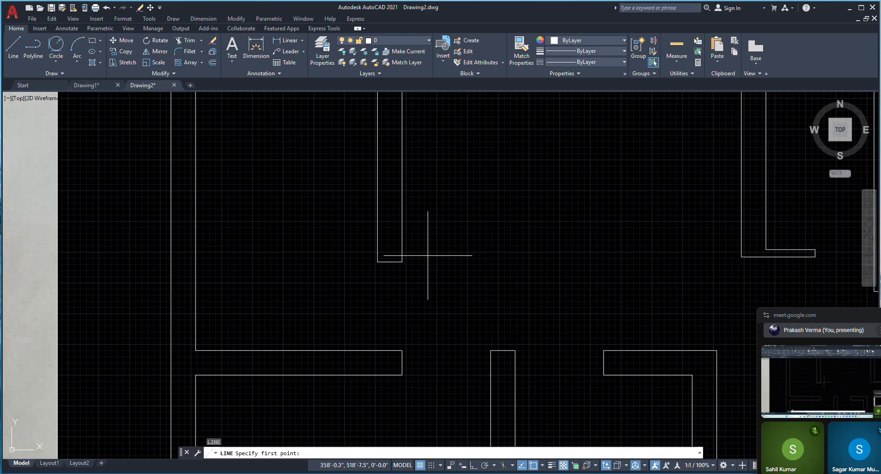
scroll(449, 214, "down", 2)
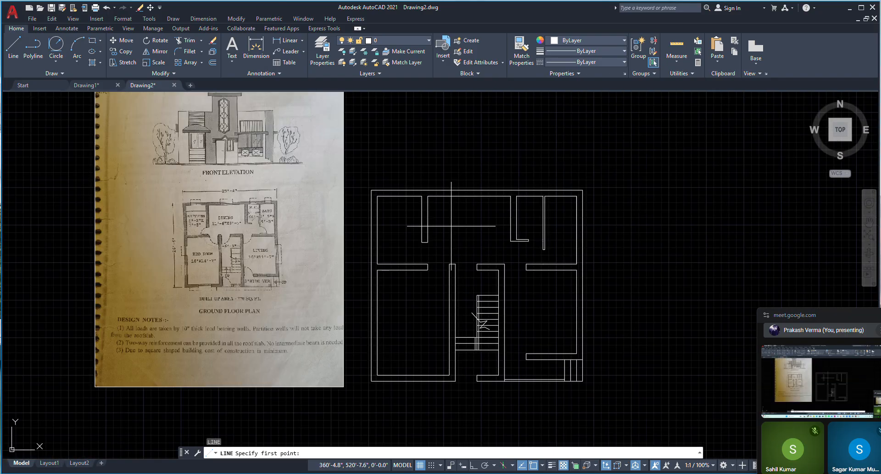
scroll(421, 269, "up", 4)
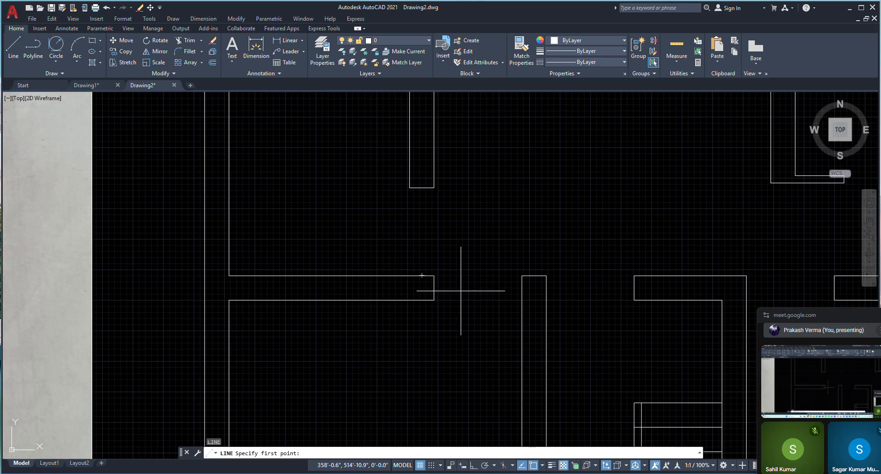
scroll(522, 287, "down", 5)
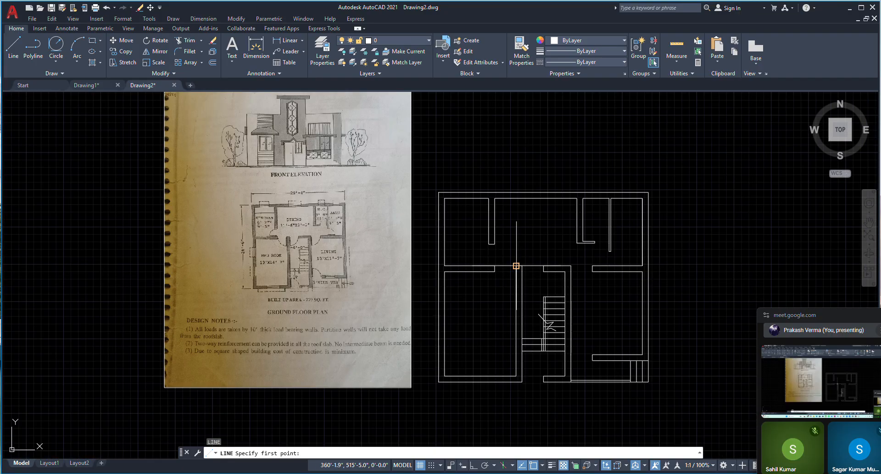
scroll(517, 265, "up", 6)
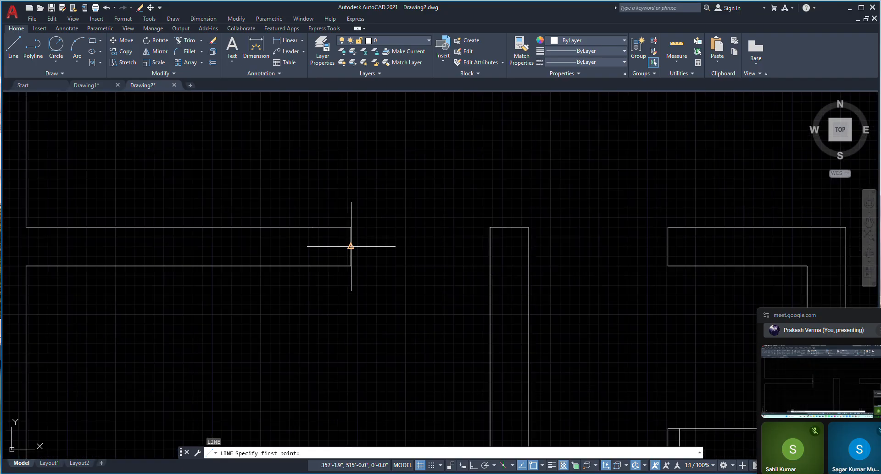
scroll(490, 246, "up", 3)
scroll(490, 246, "down", 3)
left_click(490, 246)
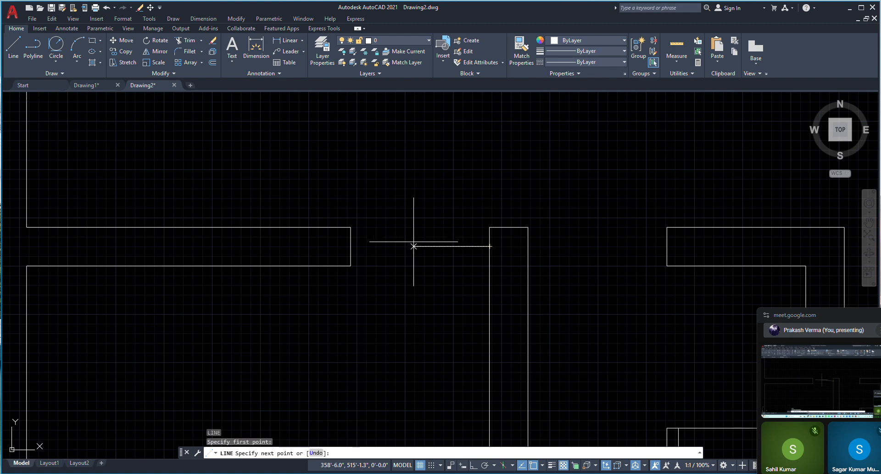
key("F8")
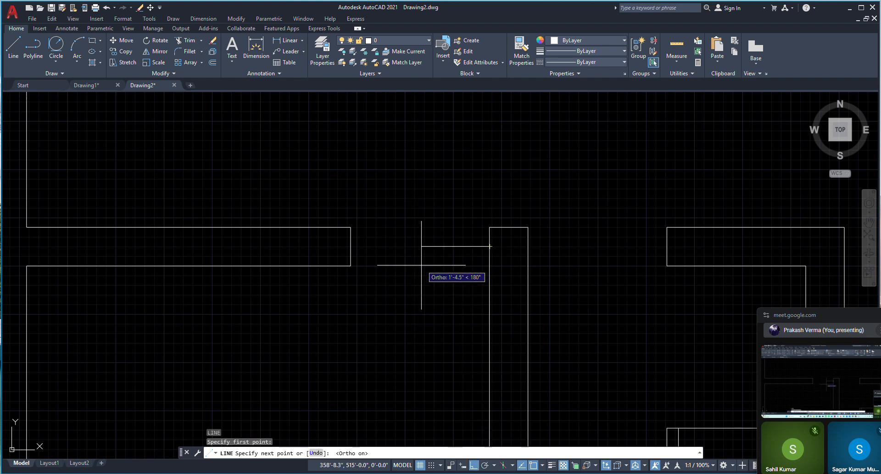
key("Return")
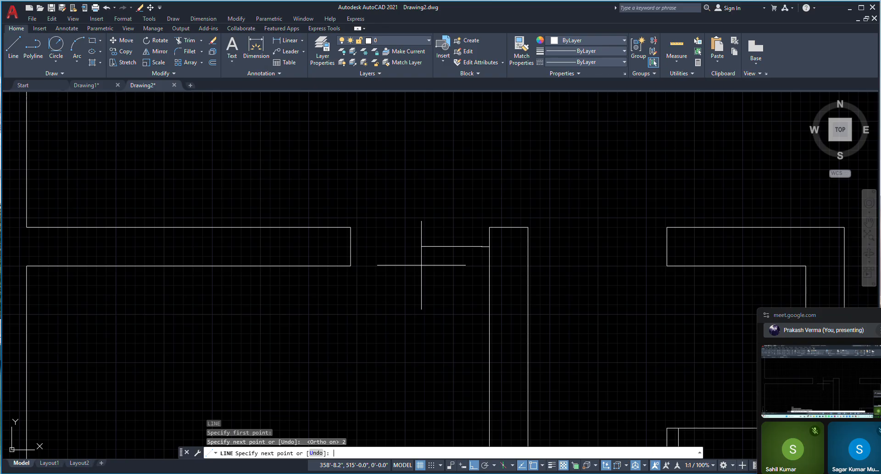
Step: Continue the line 3' downward parallel to the bedroom-stair wall as the door leaf, and finish the line
scroll(441, 225, "down", 4)
scroll(434, 285, "up", 4)
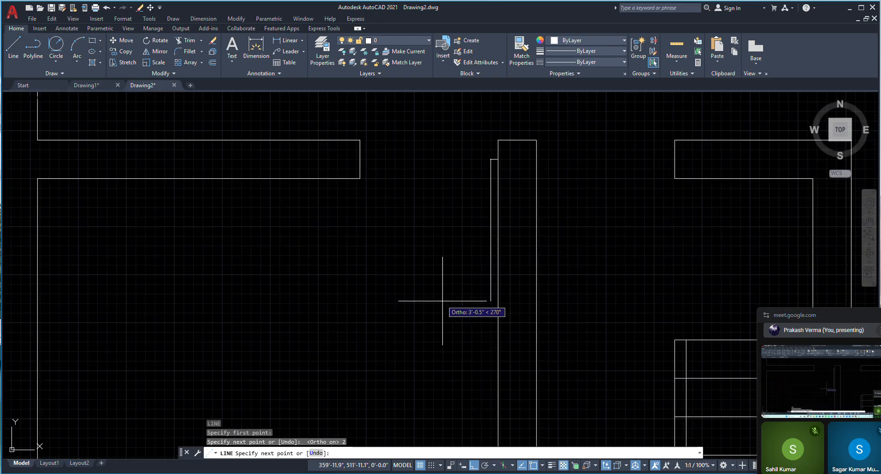
key("Return")
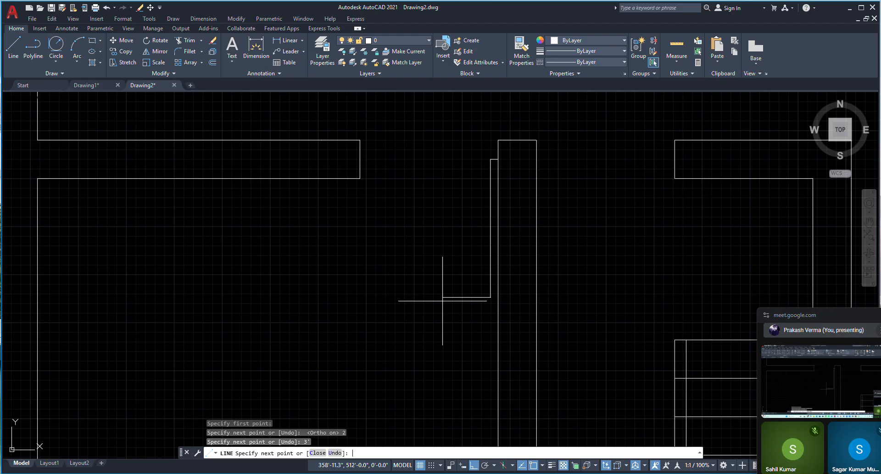
right_click(498, 221)
left_click(507, 226)
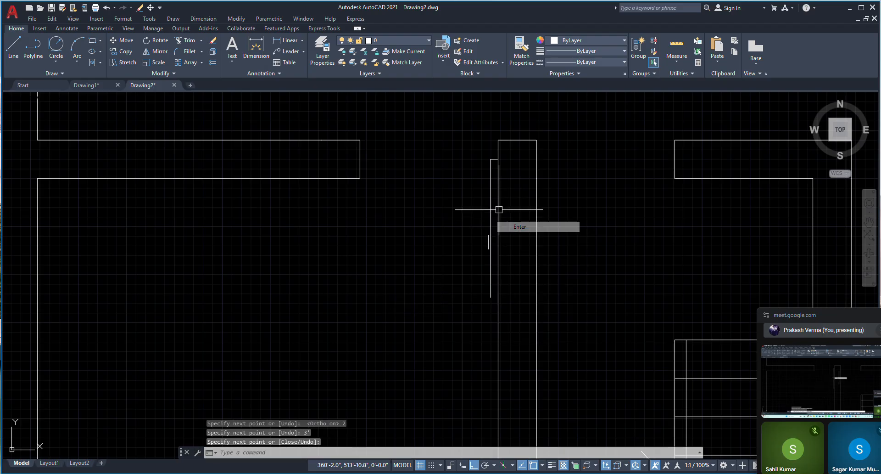
type("r")
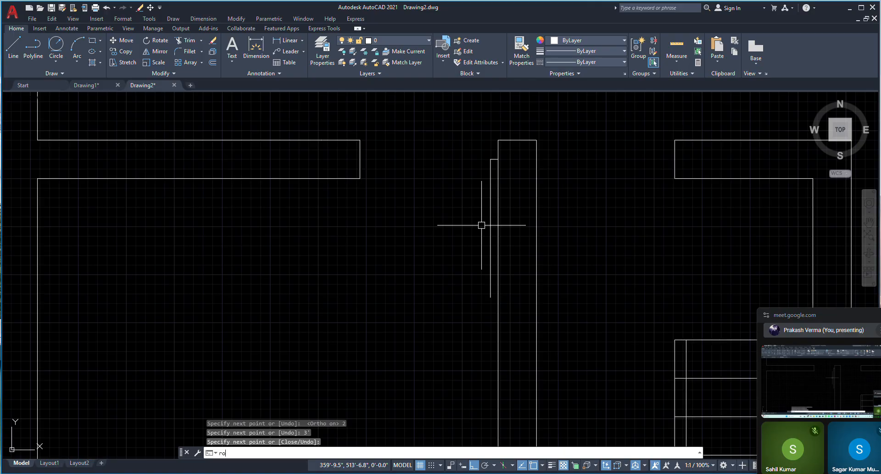
type("o")
key("Return")
left_click(490, 200)
key("Return")
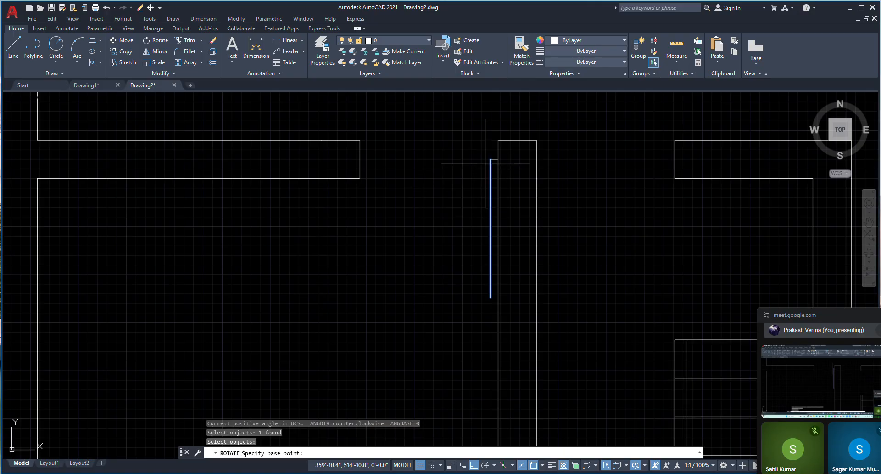
left_click(489, 160)
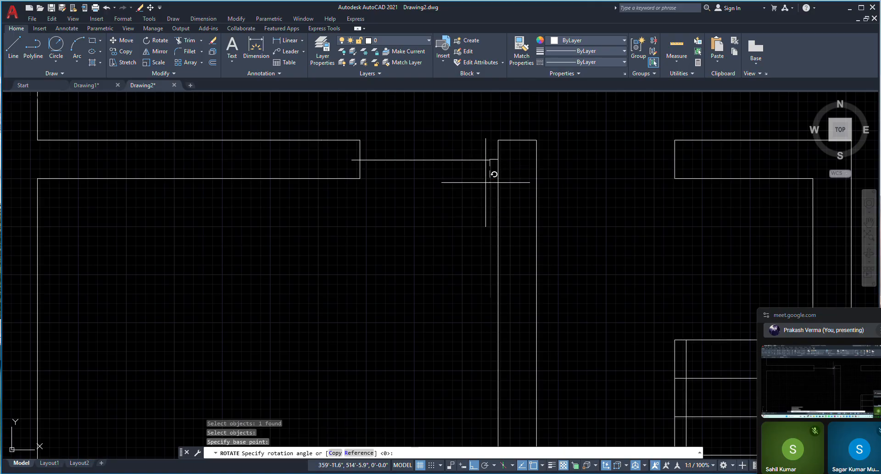
left_click(473, 465)
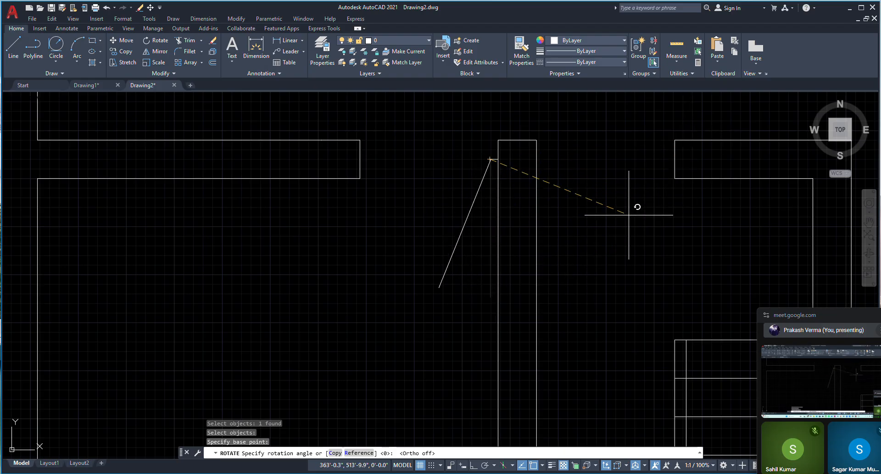
key("Escape")
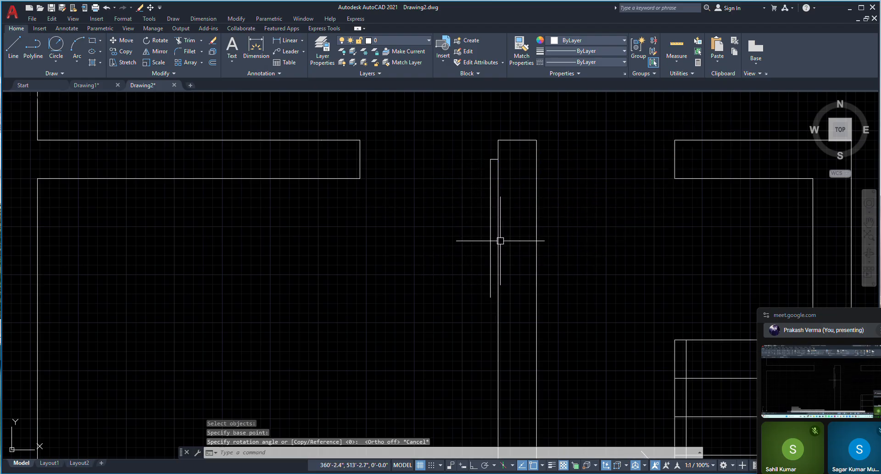
Step: Draw the bedroom door swing as a Start, End, Direction arc from the leaf's lower end to the opposite wall's lower corner, bulging into the bedroom
left_click(76, 61)
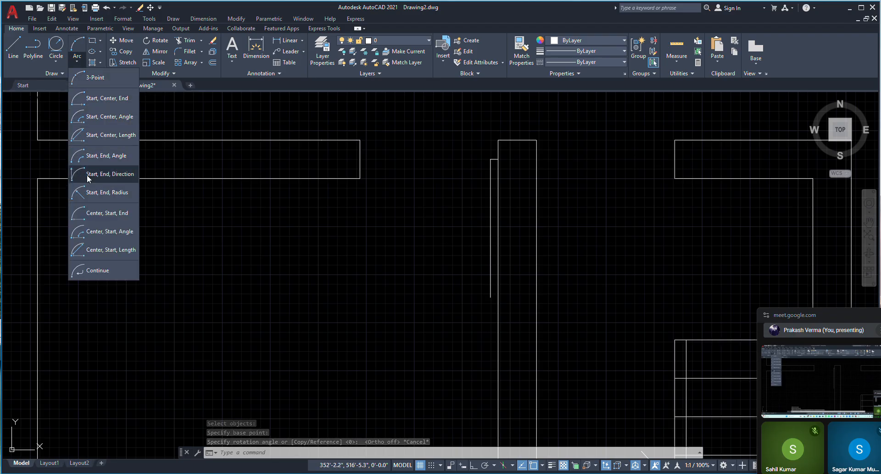
left_click(110, 174)
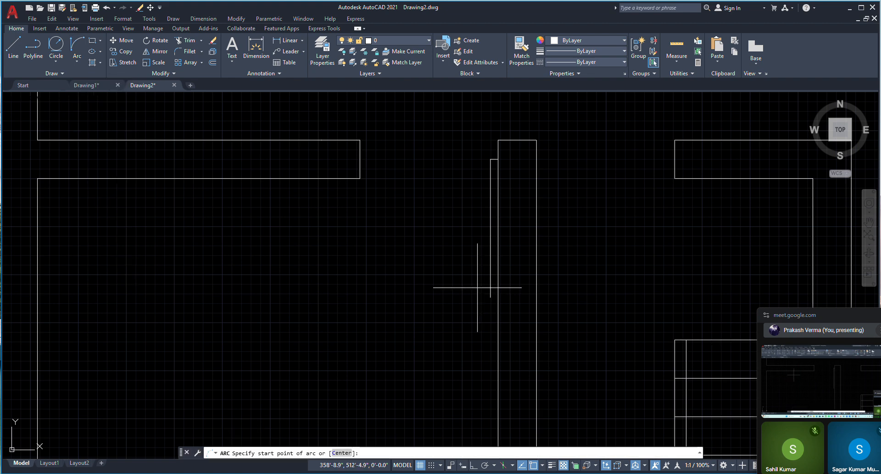
left_click(490, 297)
left_click(360, 178)
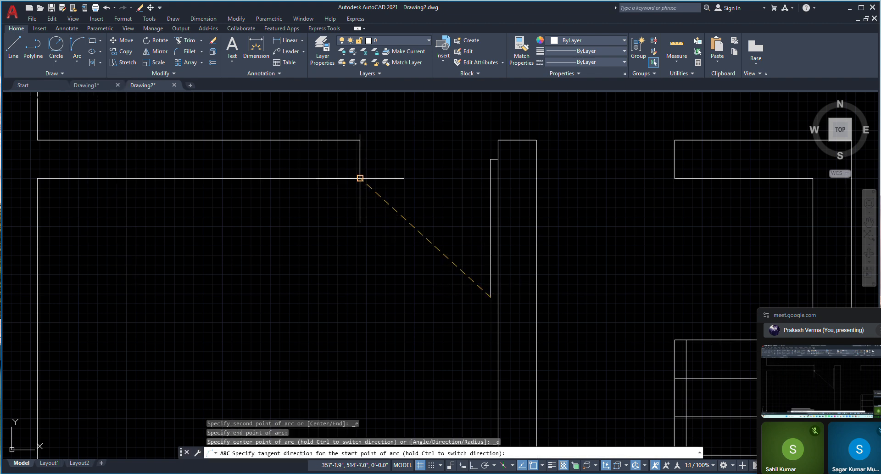
left_click(474, 466)
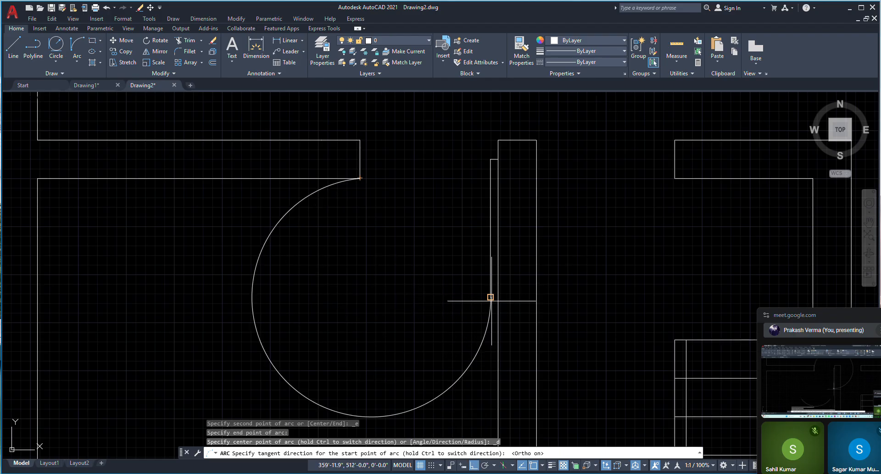
left_click(356, 300)
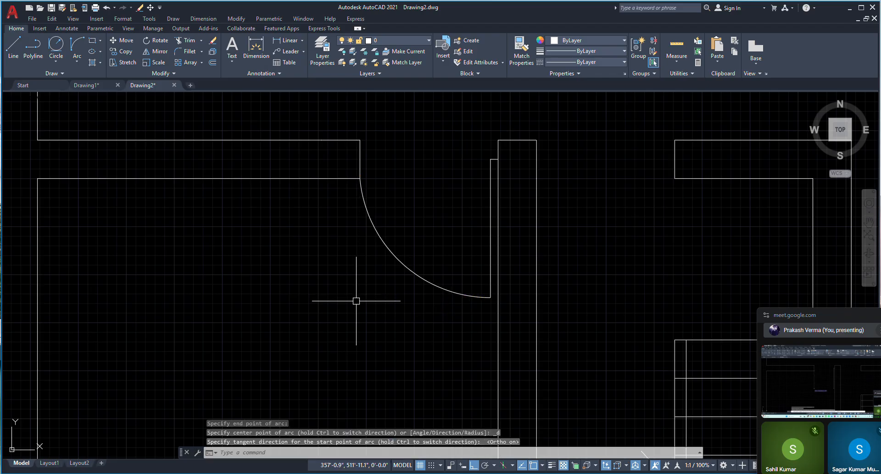
Step: Examine the new bedroom door against the remaining door openings and the overall floor plan drawing
scroll(241, 285, "down", 5)
scroll(355, 197, "up", 5)
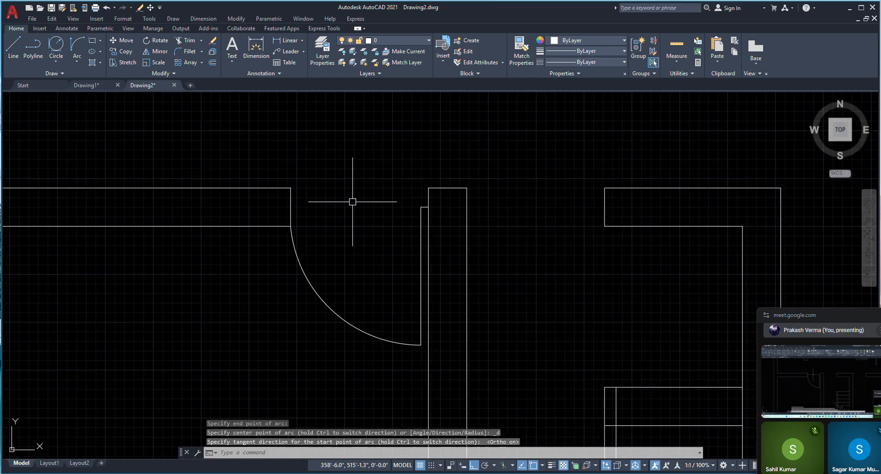
scroll(328, 208, "down", 2)
scroll(339, 234, "down", 2)
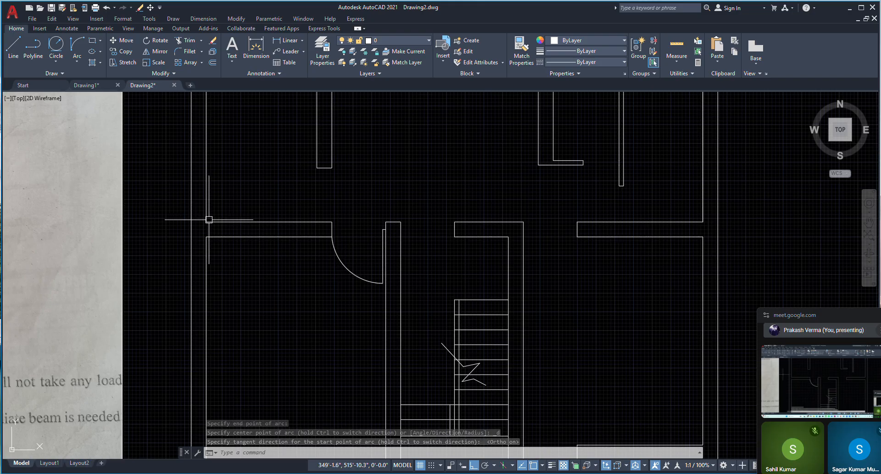
scroll(320, 252, "down", 1)
scroll(376, 239, "up", 4)
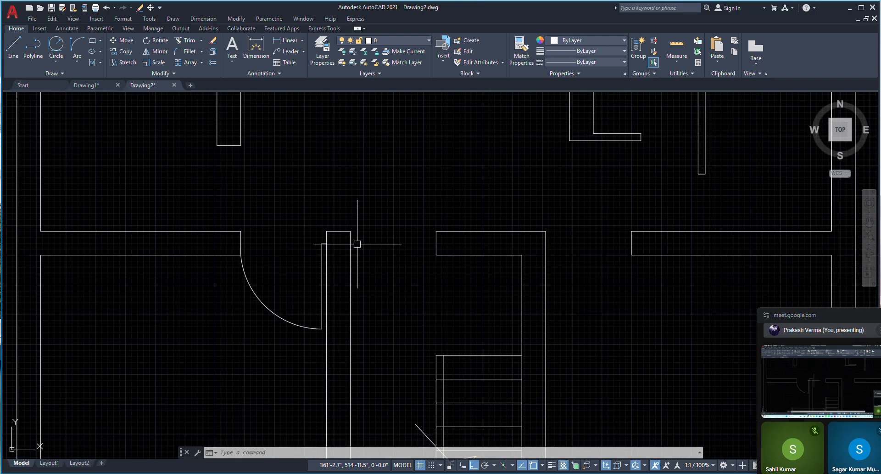
scroll(389, 282, "down", 4)
scroll(281, 245, "up", 3)
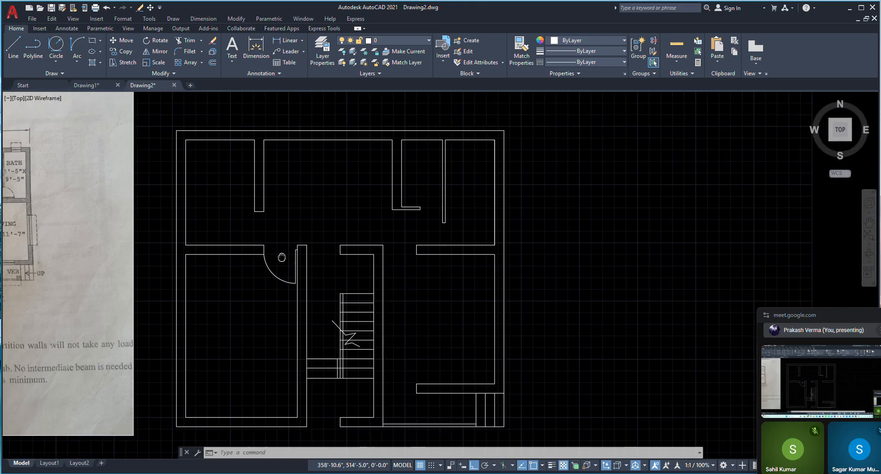
scroll(266, 244, "up", 2)
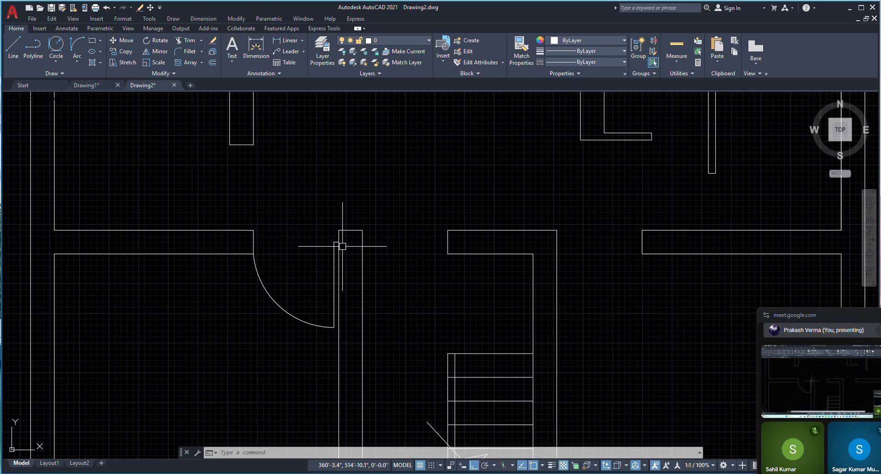
scroll(390, 250, "down", 3)
scroll(354, 252, "up", 3)
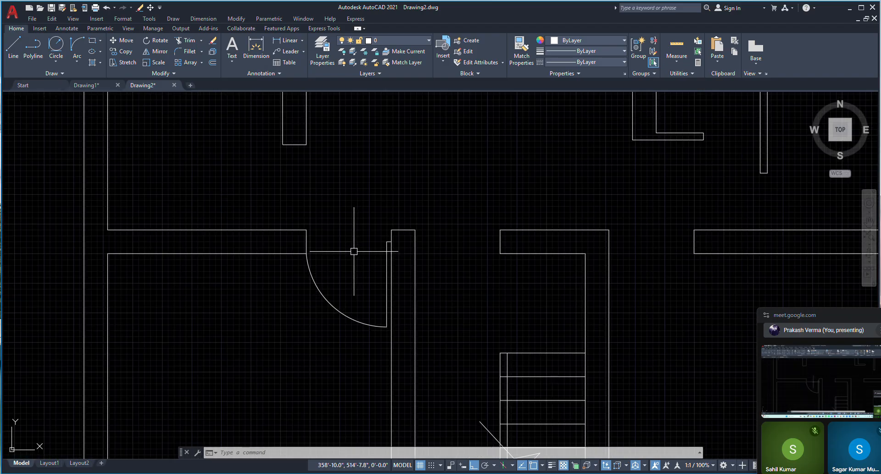
type("m")
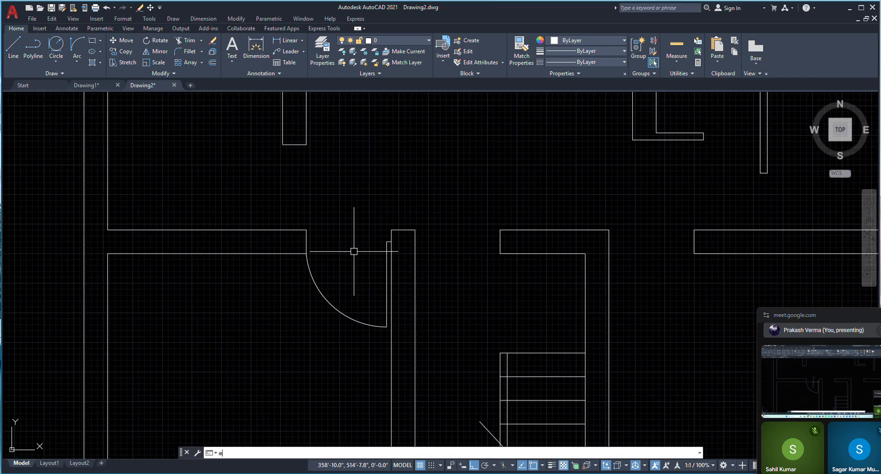
type("i")
key("Return")
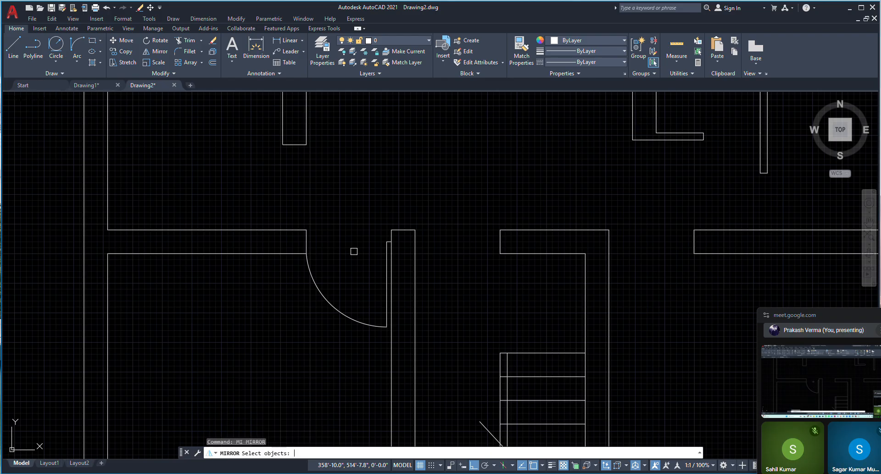
left_click(329, 296)
scroll(387, 240, "up", 6)
left_click(385, 244)
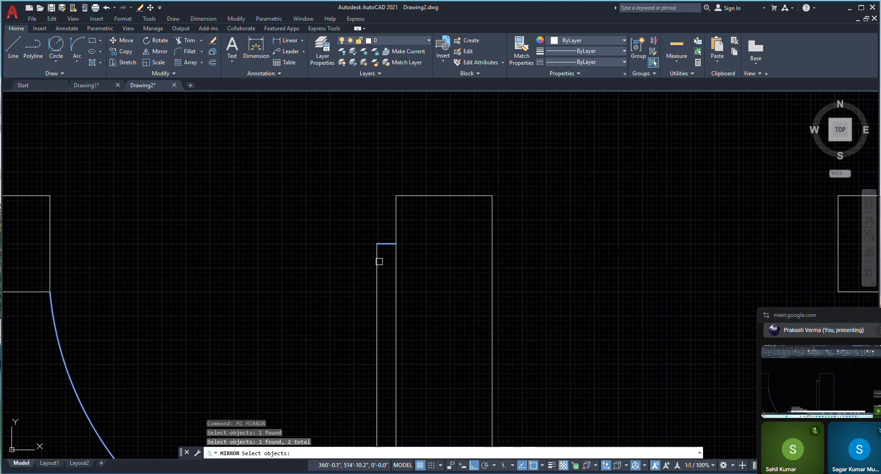
left_click(379, 261)
scroll(370, 230, "up", 2)
scroll(354, 201, "down", 6)
key("Escape")
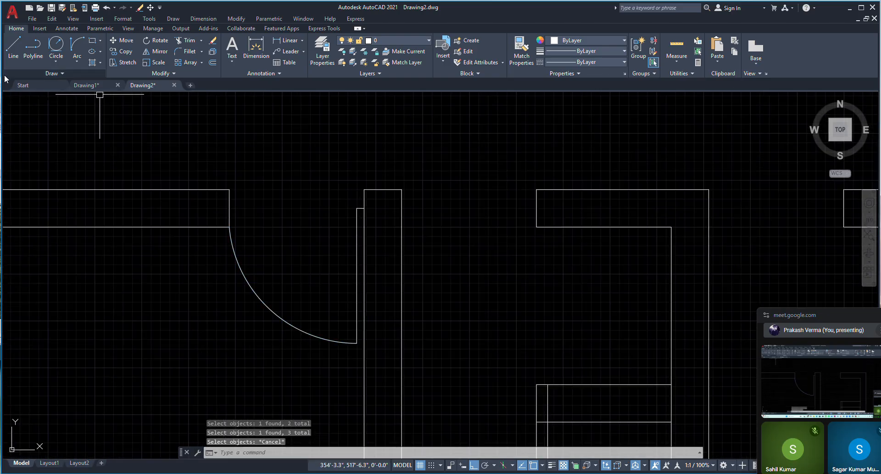
Step: Draw a short line from the bedroom door leaf's lower end to the adjacent bedroom-stair wall face
left_click(13, 48)
scroll(356, 338, "up", 3)
left_click(347, 335)
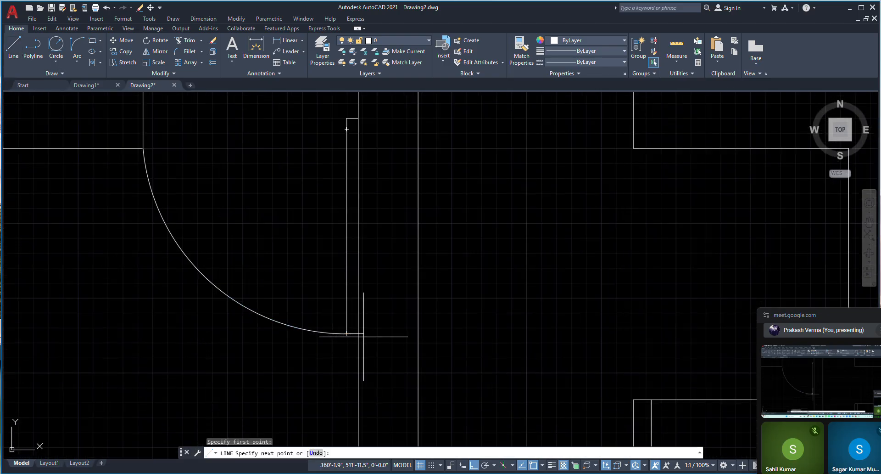
key("Escape")
scroll(368, 335, "down", 2)
scroll(364, 335, "up", 1)
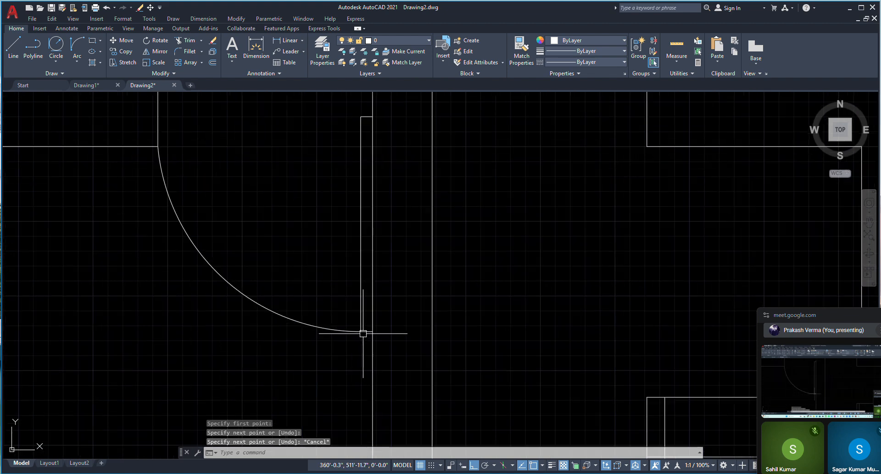
scroll(368, 330, "down", 1)
scroll(369, 331, "up", 4)
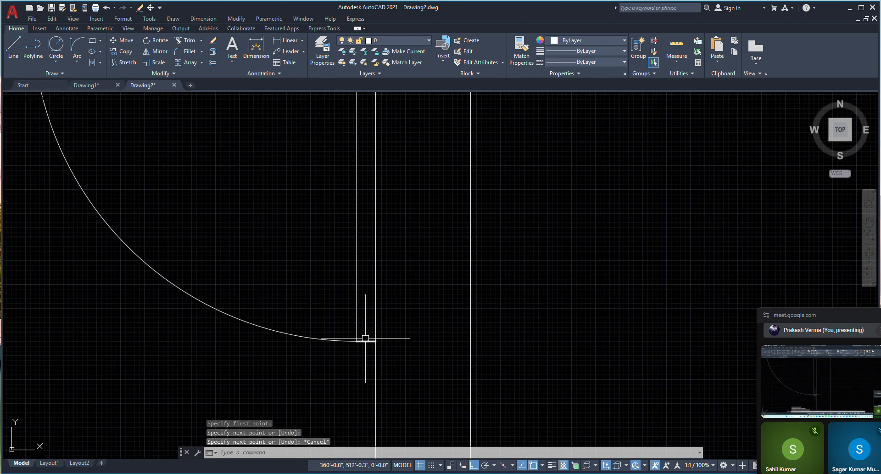
Step: Erase the short line between the bedroom door leaf's lower end and the wall
left_click(366, 339)
right_click(277, 204)
left_click(299, 264)
scroll(299, 206, "down", 6)
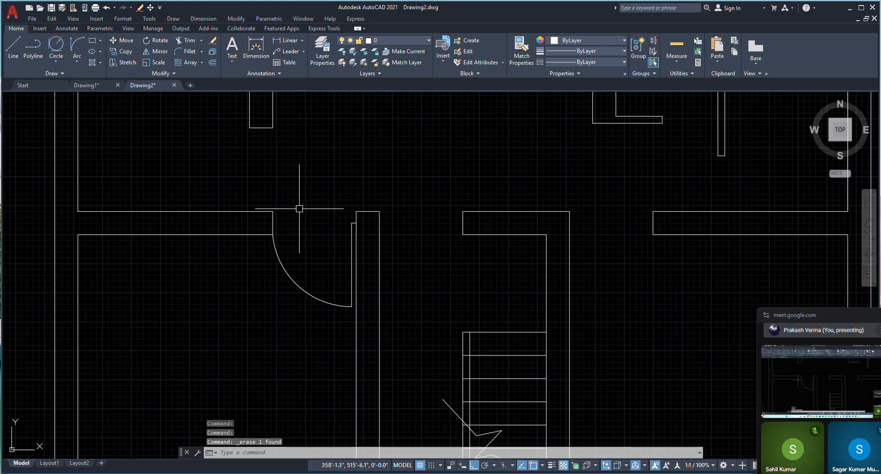
Step: Mirror the bedroom door's leaf lines and swing arc about the vertical centreline of the bedroom-stair wall, keeping the original
scroll(335, 230, "up", 4)
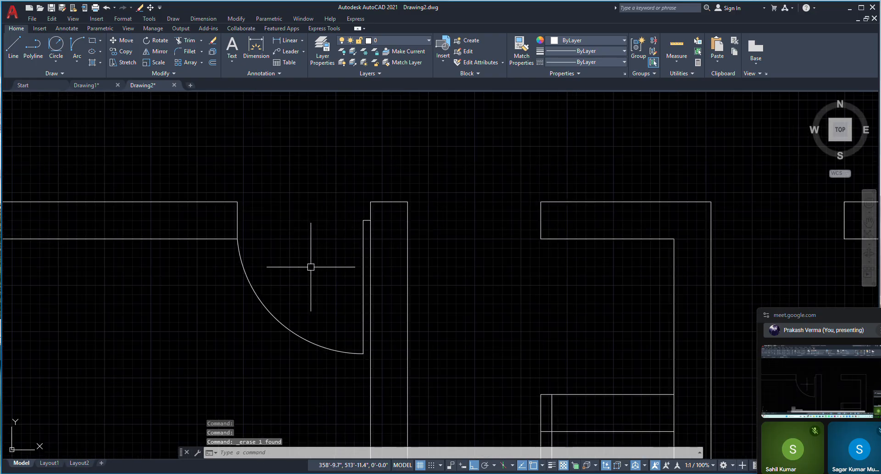
type("m")
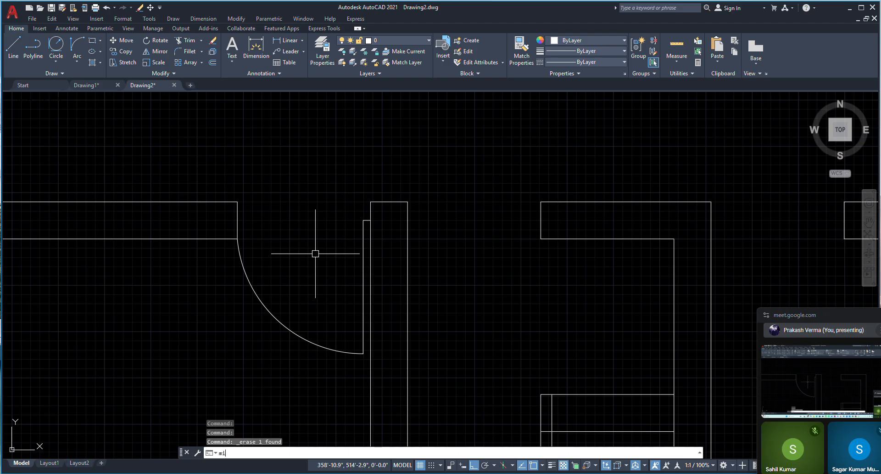
type("i")
key("Return")
left_click(340, 356)
left_click(337, 340)
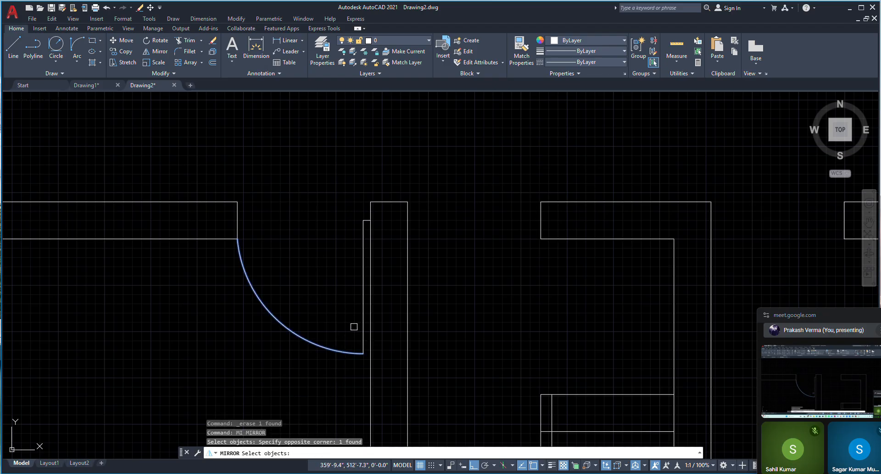
left_click(361, 319)
scroll(369, 217, "up", 4)
left_click(357, 222)
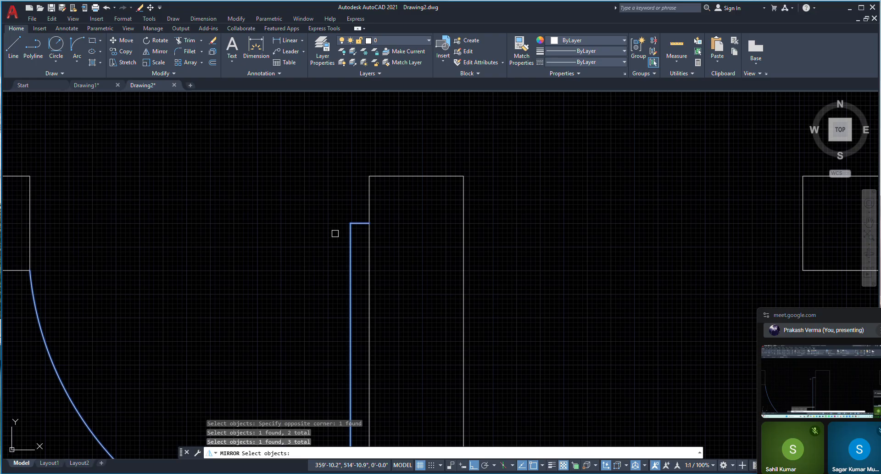
key("Return")
scroll(349, 225, "down", 4)
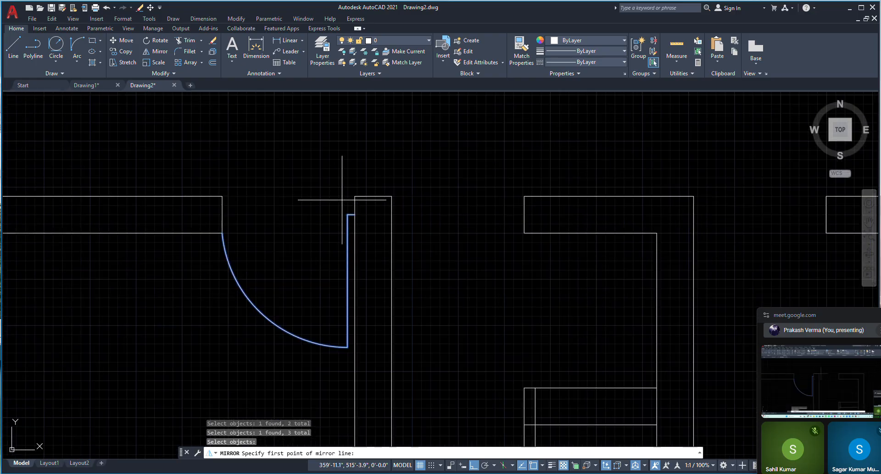
left_click(373, 195)
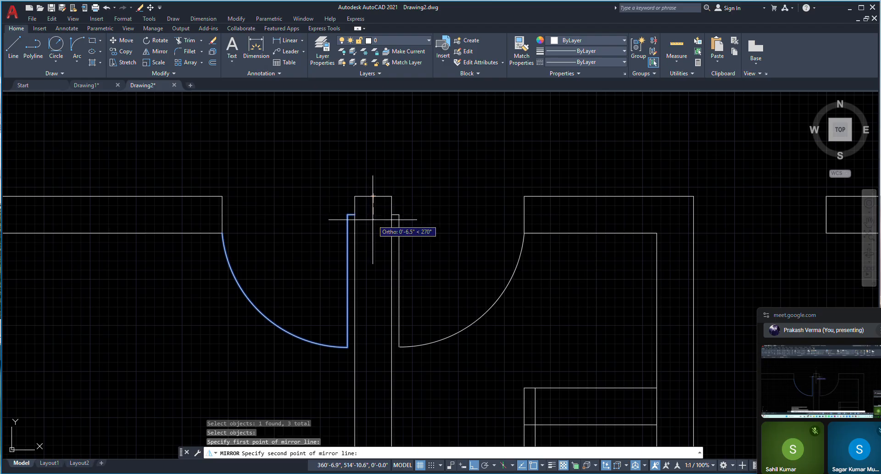
left_click(373, 218)
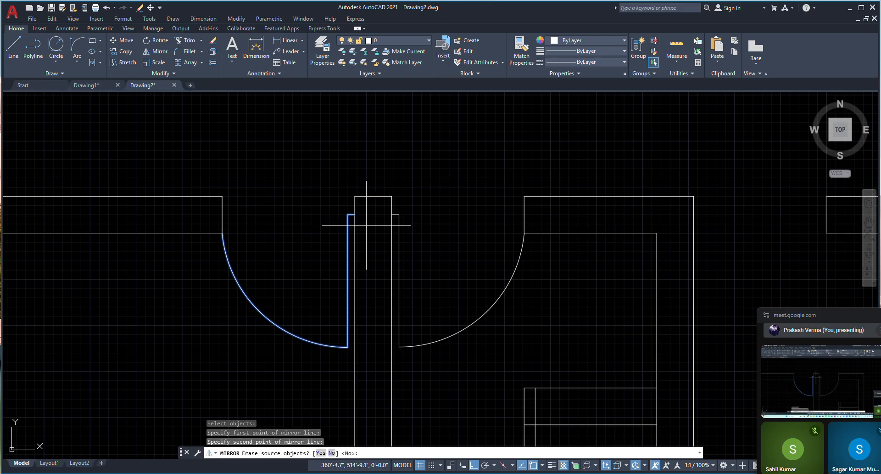
key("Return")
scroll(336, 218, "down", 4)
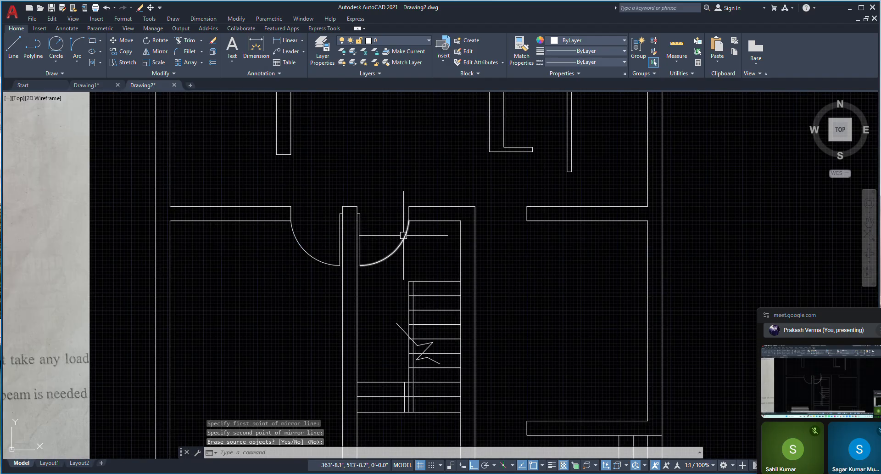
Step: Copy the bedroom door from its leaf's wall end to the midpoint of the wall end across the living room opening
middle_click_drag(404, 235, 312, 263)
scroll(187, 276, "up", 2)
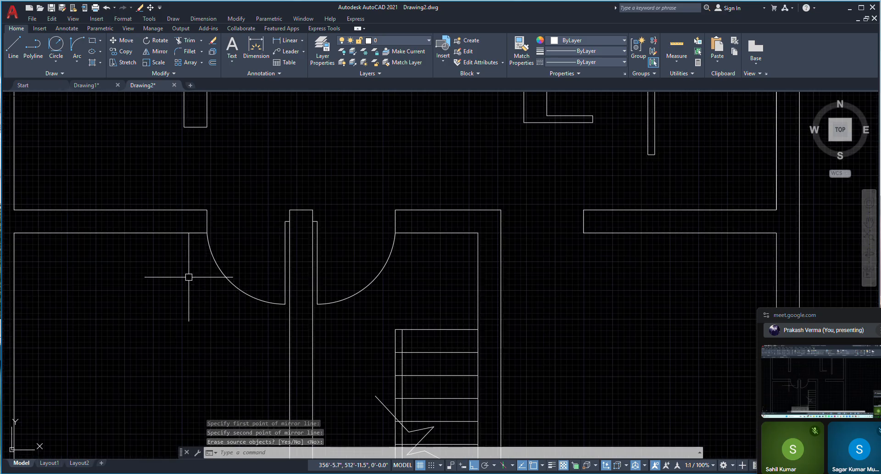
type("CO")
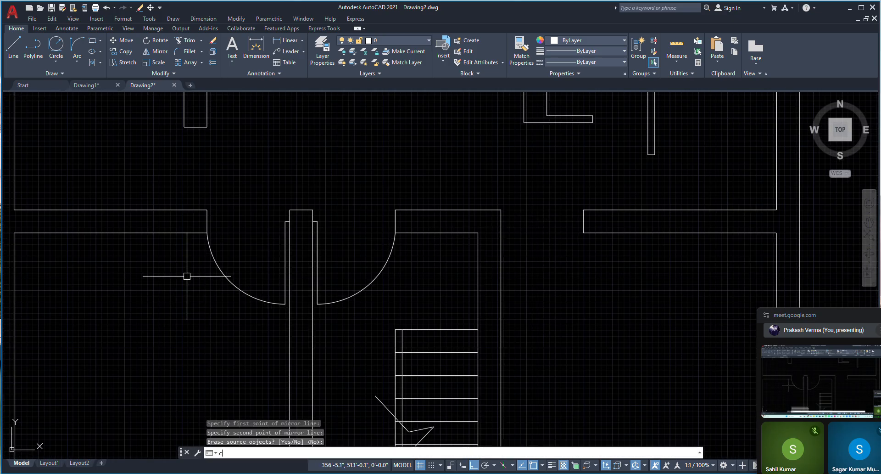
key("Return")
left_click(252, 320)
left_click(226, 260)
scroll(287, 219, "up", 6)
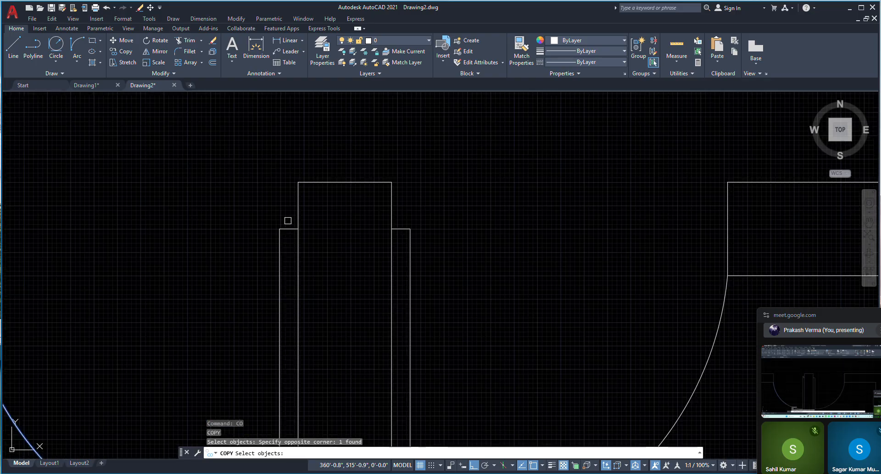
left_click(276, 234)
left_click(264, 216)
left_click(283, 235)
left_click(293, 233)
left_click(285, 220)
key("Return")
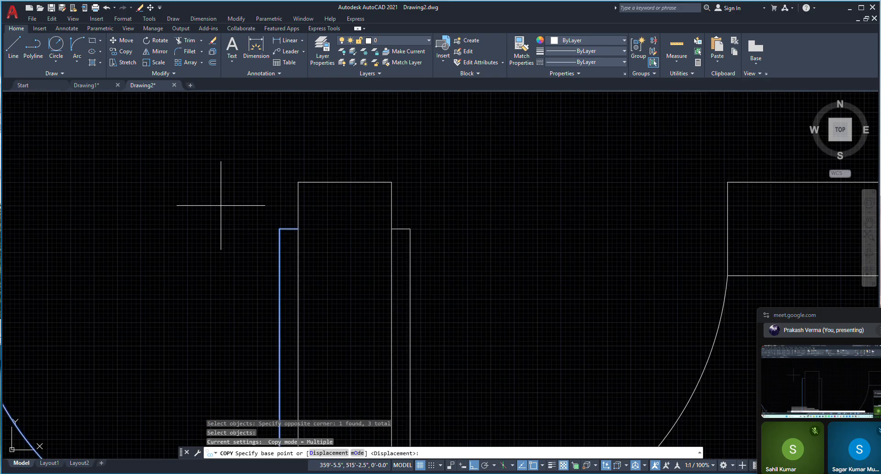
left_click(297, 228)
scroll(200, 224, "down", 6)
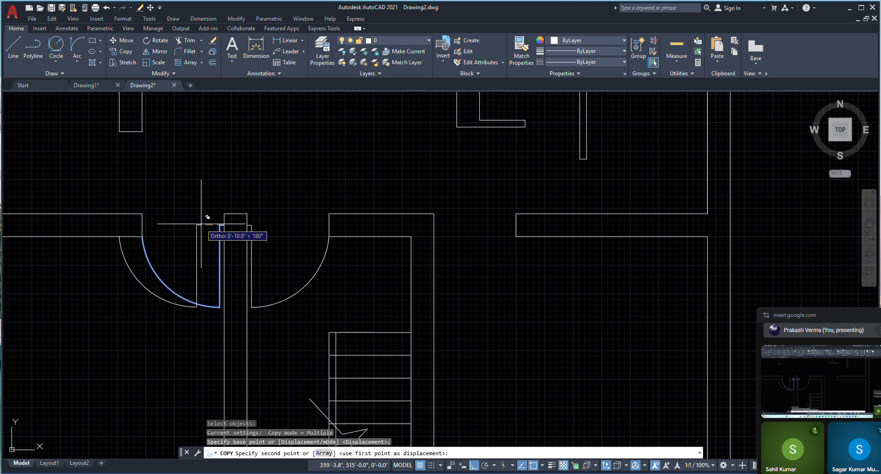
left_click(515, 225)
right_click(350, 178)
left_click(366, 186)
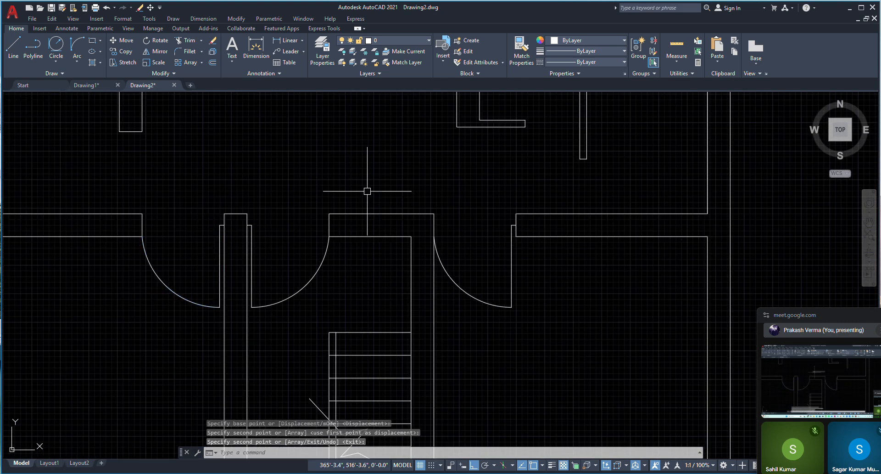
Step: Undo the door copy at the living room opening
scroll(404, 228, "down", 2)
scroll(505, 231, "up", 2)
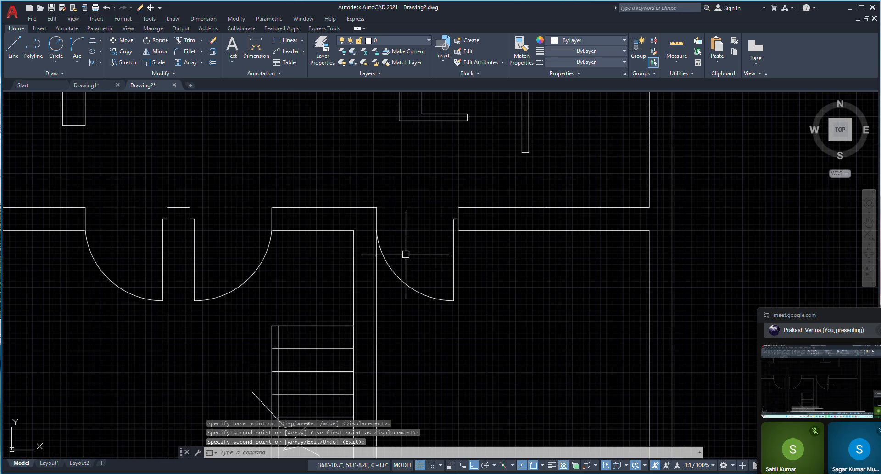
key("ctrl+z")
key("ctrl+z")
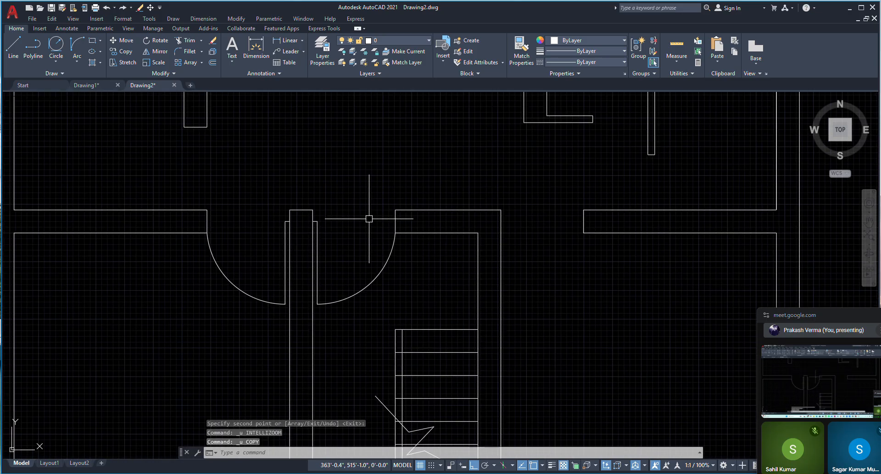
Step: Copy the stair door's leaf and swing arc horizontally to the upper living room opening, with the leaf against the stair-side wall
left_click(391, 288)
left_click(364, 270)
scroll(326, 225, "up", 1)
left_click(337, 250)
left_click(309, 207)
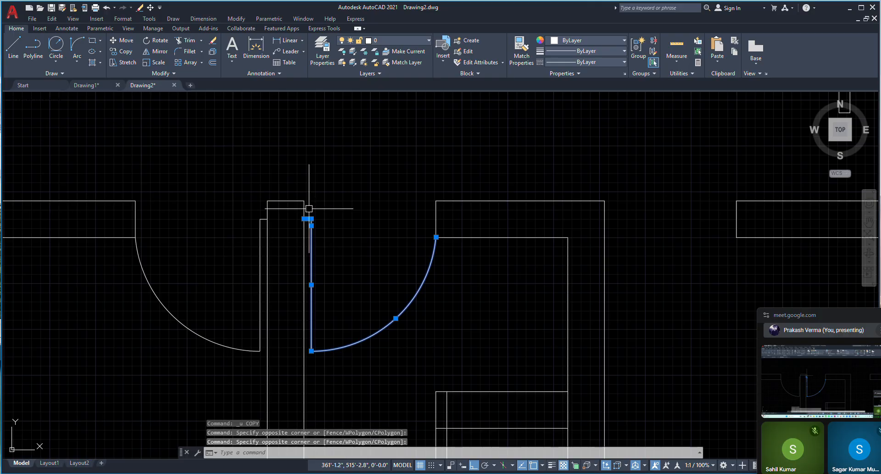
type("CO")
key("Return")
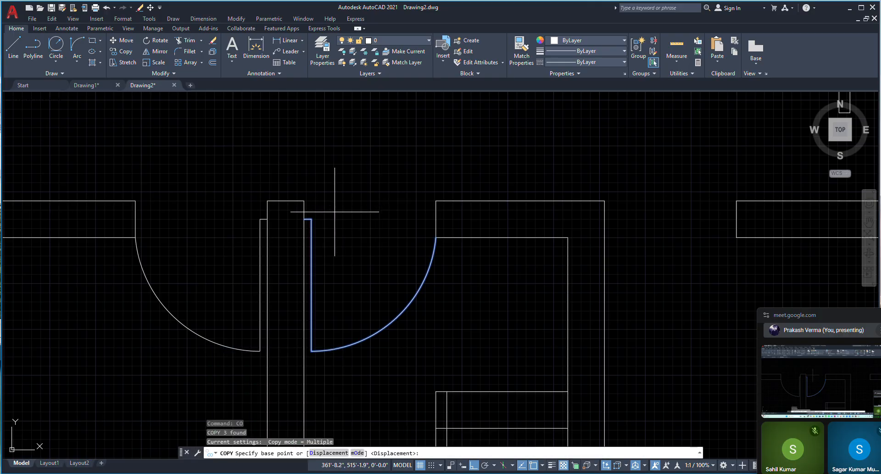
scroll(320, 216, "up", 3)
left_click(320, 210)
scroll(257, 204, "down", 2)
scroll(384, 212, "up", 1)
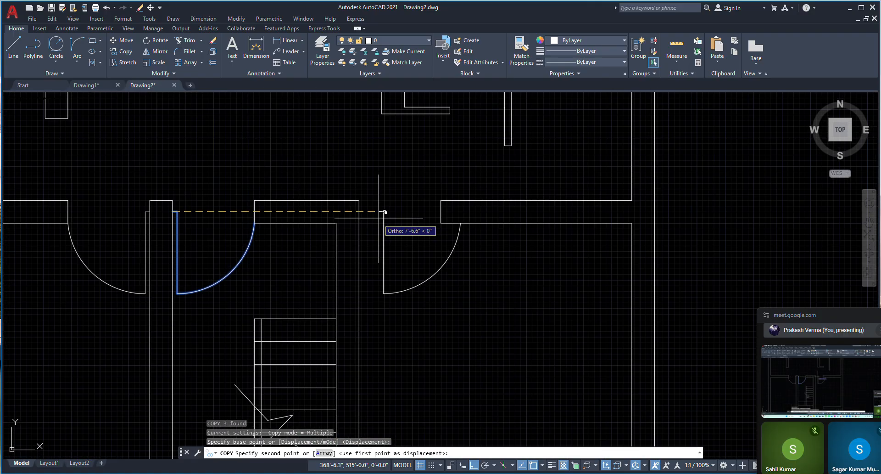
left_click(359, 211)
right_click(361, 193)
left_click(374, 198)
scroll(400, 175, "down", 2)
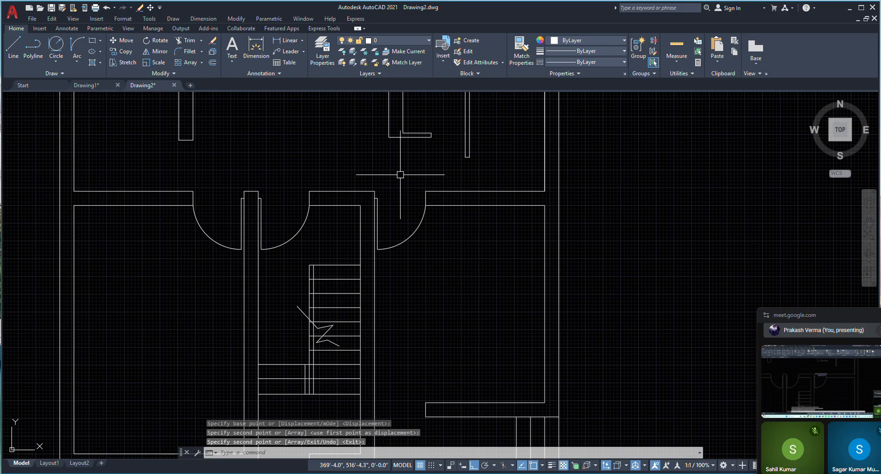
Step: Mirror the living room door about a horizontal line through the midpoint of the room's outer side wall, keeping the original
scroll(412, 185, "down", 2)
type("mi")
key("Return")
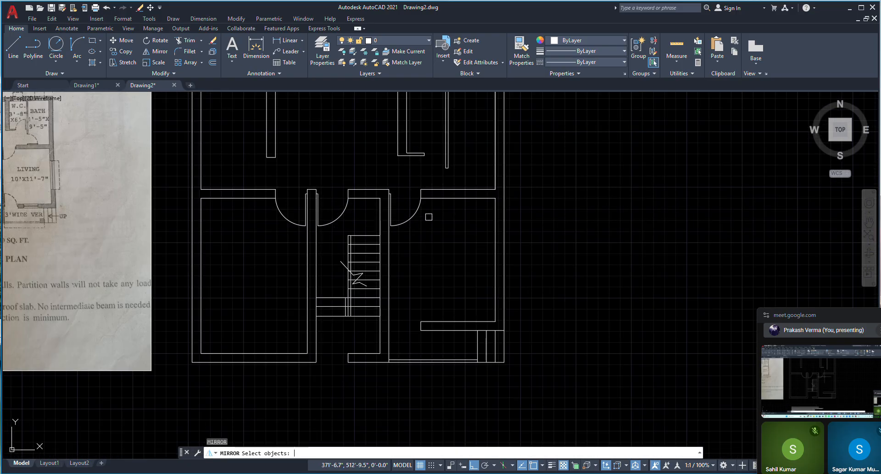
scroll(414, 189, "up", 3)
left_click(418, 232)
scroll(358, 207, "up", 2)
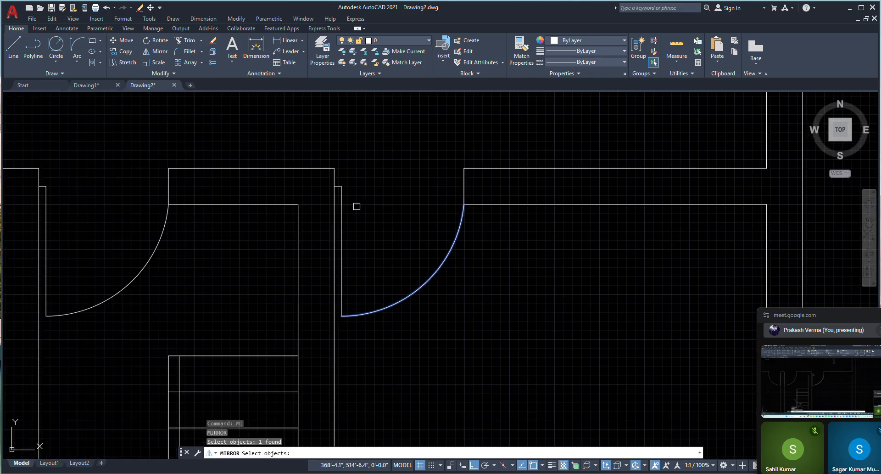
left_click(362, 216)
left_click(340, 179)
key("Return")
scroll(404, 197, "down", 5)
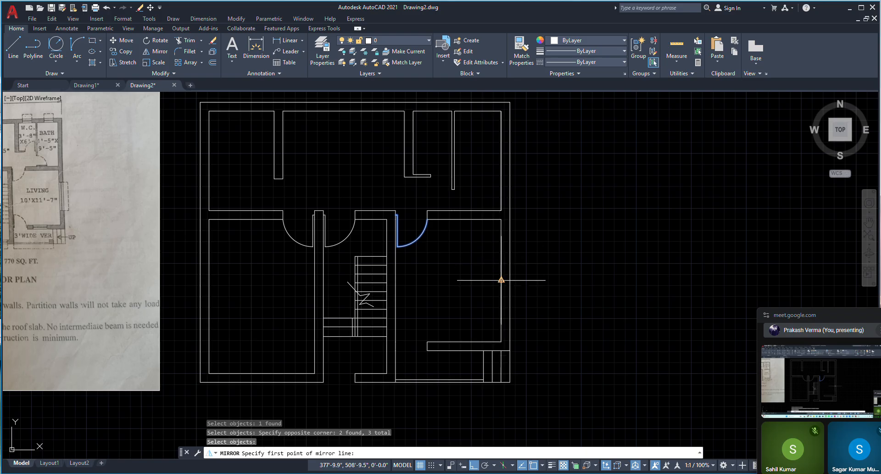
left_click(502, 280)
left_click(509, 280)
right_click(553, 228)
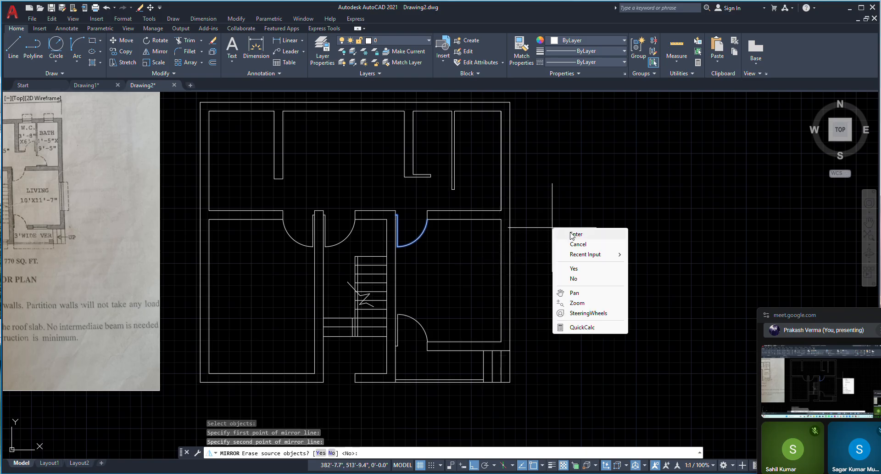
left_click(566, 234)
Step: Copy the living room's veranda door, leaf and swing arc, to the stair entrance opening in the front wall, with the leaf against the bedroom-side wall
scroll(409, 331, "up", 2)
scroll(459, 261, "down", 1)
scroll(442, 320, "up", 2)
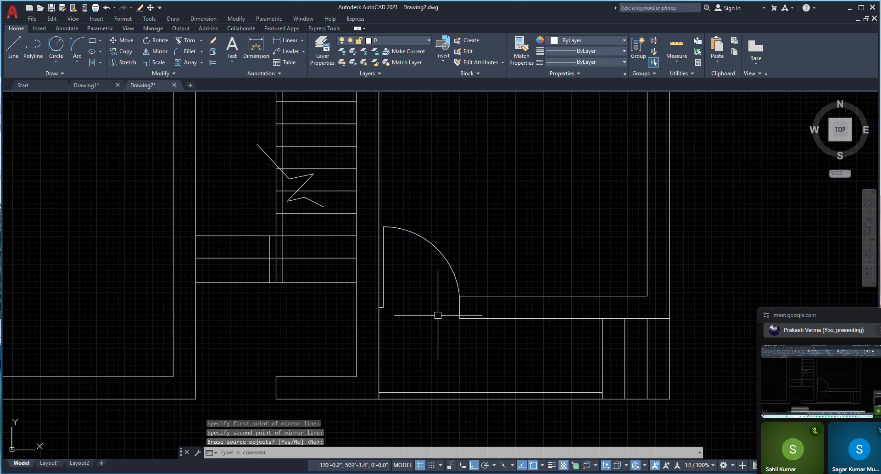
left_click(446, 321)
left_click(405, 213)
scroll(384, 319, "up", 1)
scroll(390, 316, "up", 2)
left_click(411, 327)
left_click(373, 281)
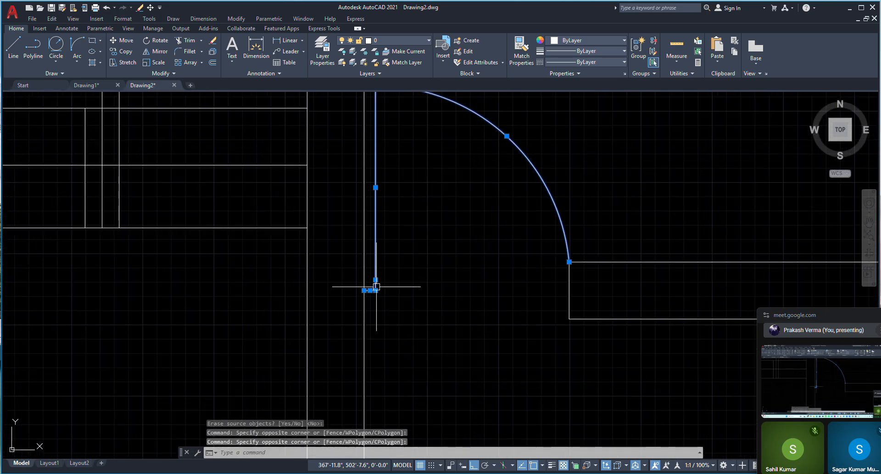
right_click(413, 234)
left_click(444, 315)
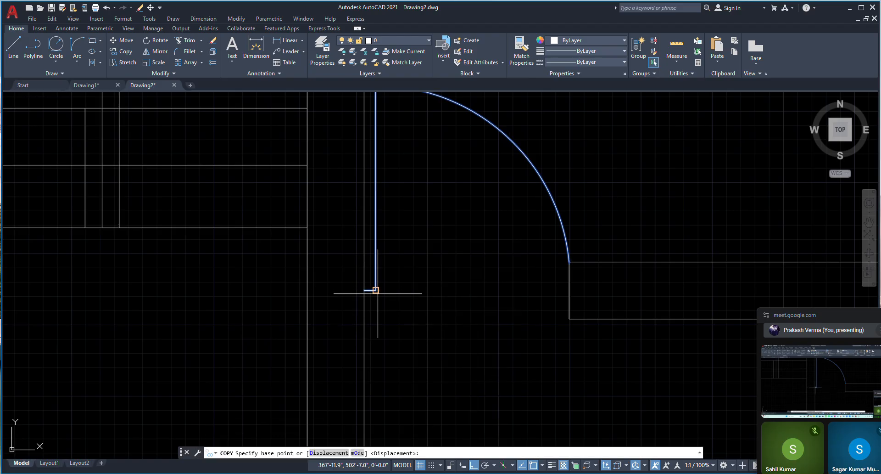
left_click(365, 290)
scroll(373, 288, "down", 3)
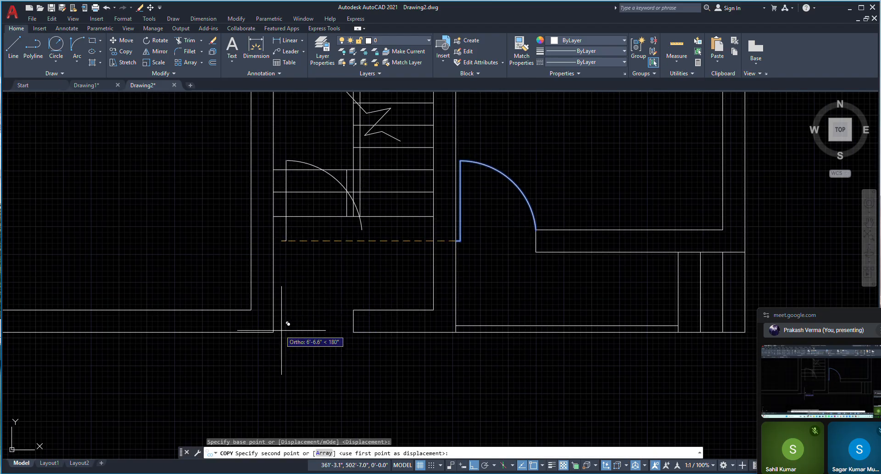
left_click(275, 317)
scroll(366, 306, "down", 6)
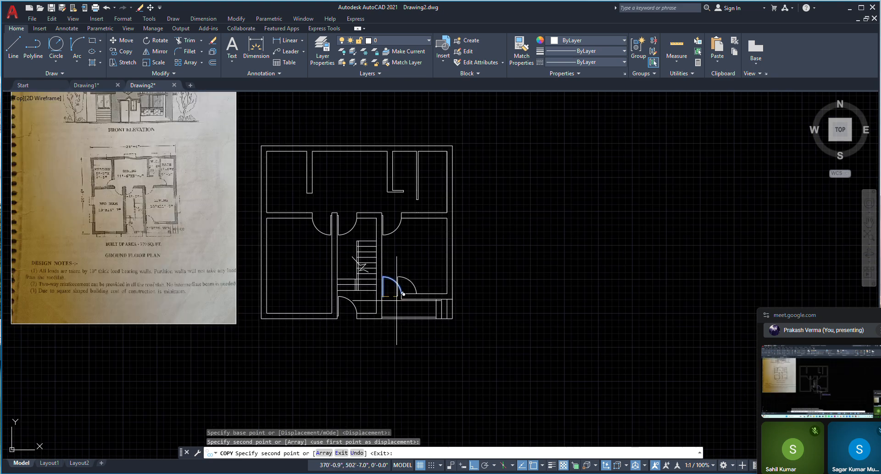
right_click(300, 248)
left_click(333, 264)
scroll(332, 255, "up", 2)
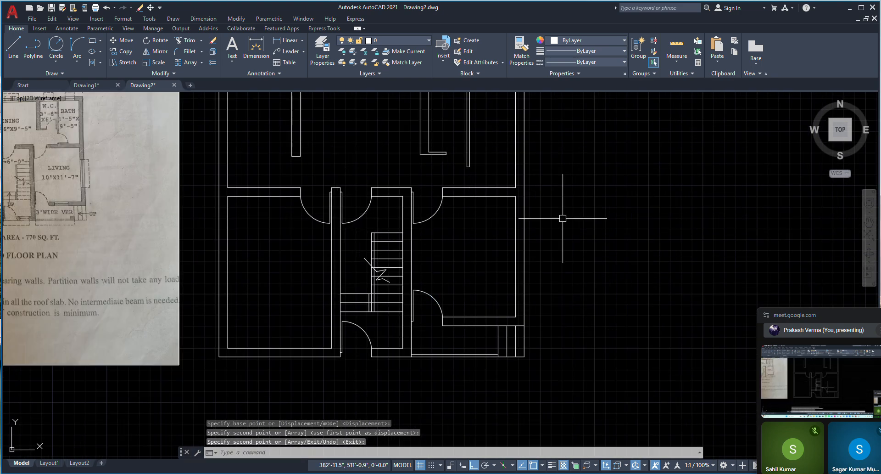
Step: Draw the kitchen door leaf from the kitchen's lower wall, below the middle of the partition end: 2 inches up, then 3' toward the outer wall
middle_click_drag(381, 225, 394, 321)
scroll(283, 252, "up", 4)
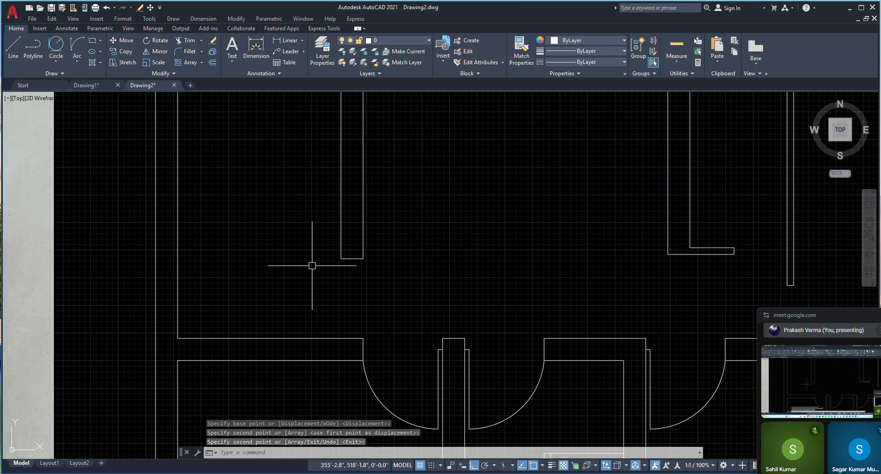
scroll(328, 281, "down", 2)
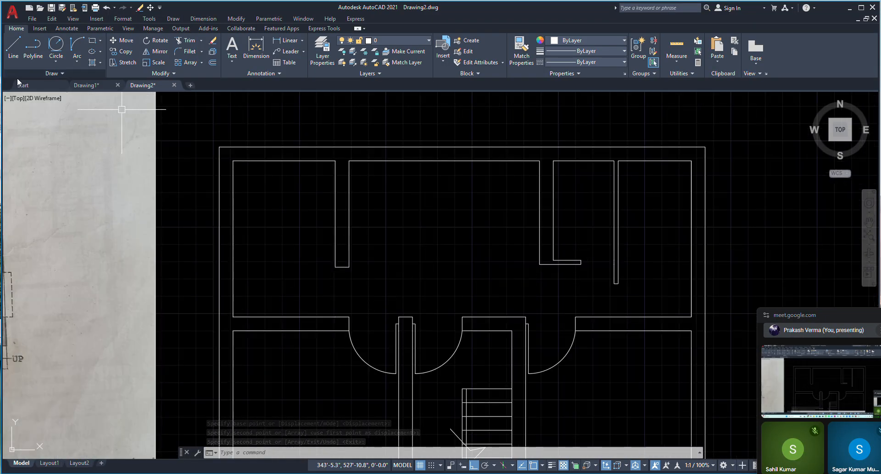
left_click(13, 48)
scroll(342, 314, "up", 4)
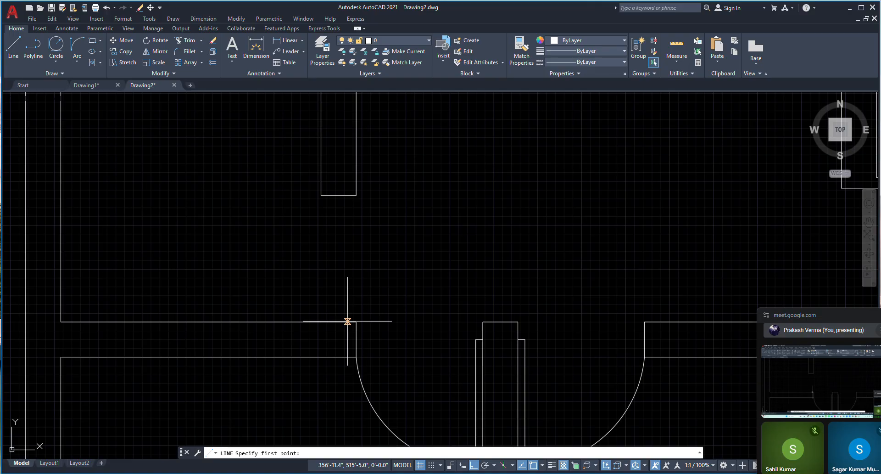
left_click(338, 321)
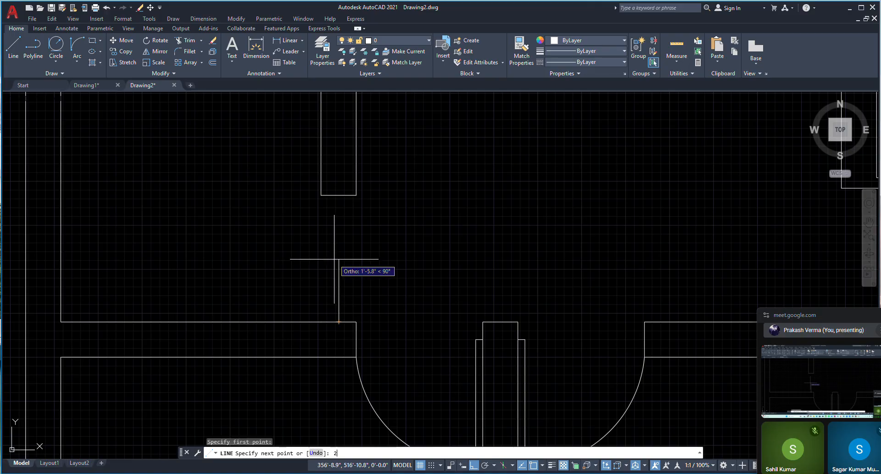
key("Return")
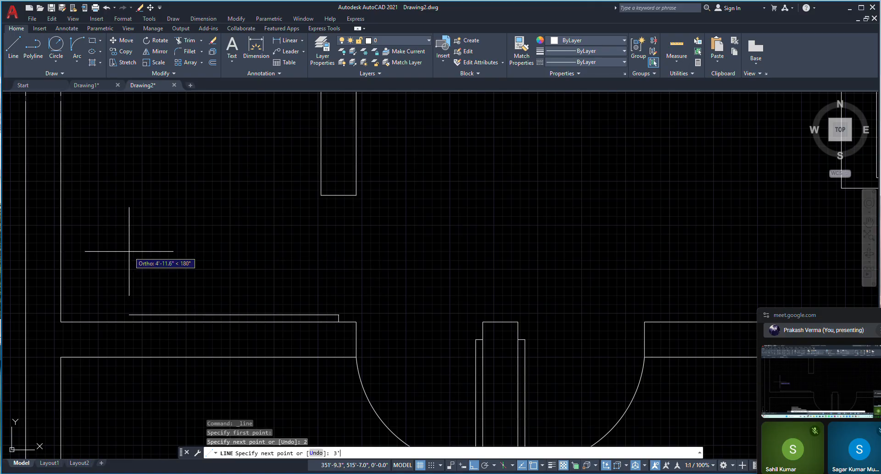
type("3'")
key("Return")
Step: Draw the kitchen door's swing arc from the leaf's free end to the kitchen-side corner of the partition end, starting tangent vertically
left_click(82, 44)
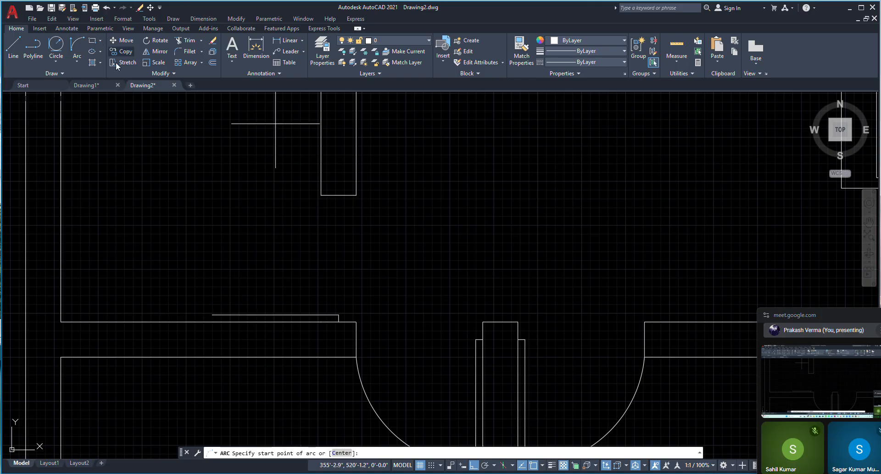
left_click(212, 314)
left_click(320, 195)
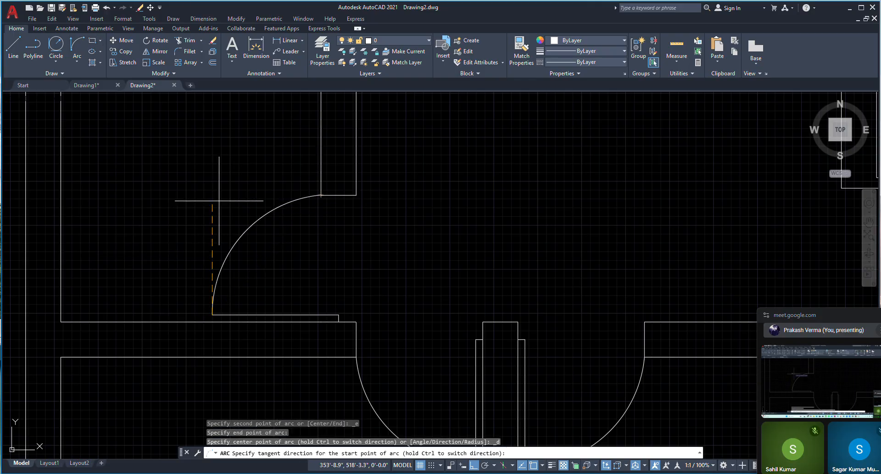
left_click(213, 202)
scroll(270, 240, "down", 5)
scroll(215, 245, "up", 2)
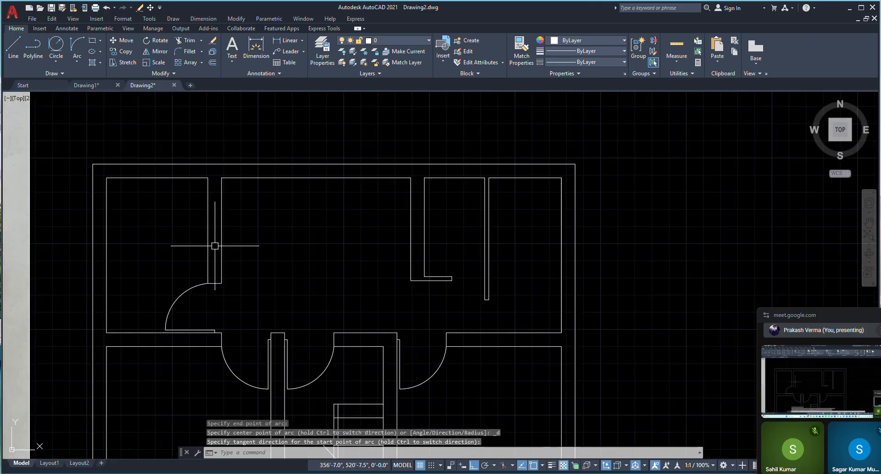
Step: Draw the W.C. door leaf from the W.C.-bath partition, level with the short wall stub: 2 inches into the W.C., then 2' upward
scroll(484, 274, "up", 4)
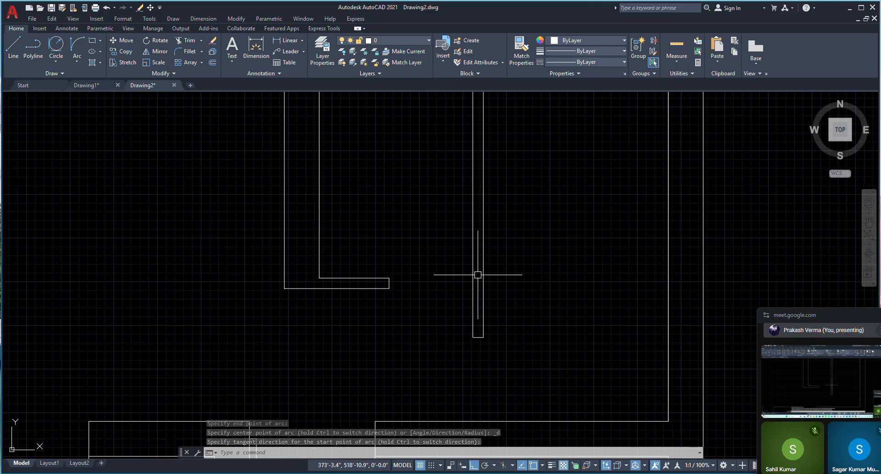
type("l")
key("Return")
scroll(468, 277, "up", 2)
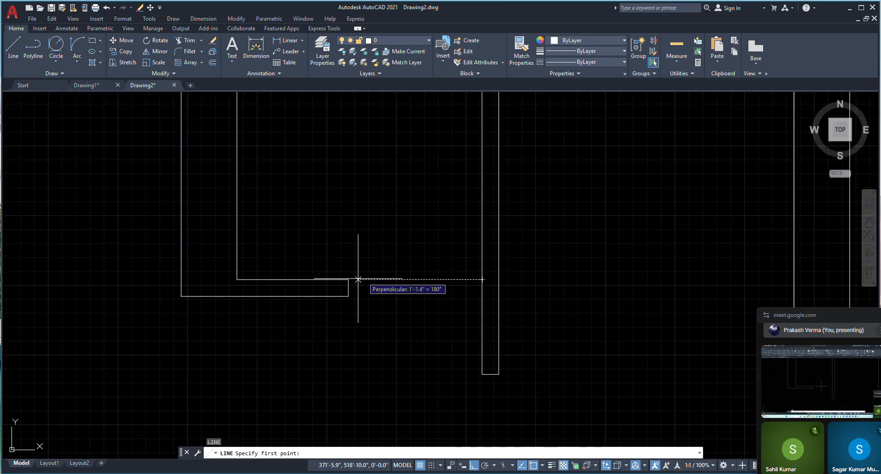
left_click(482, 287)
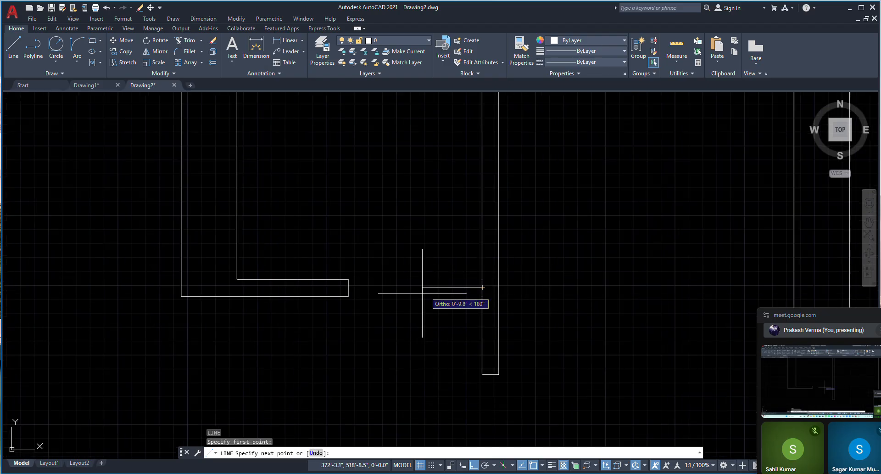
type("2")
key("Return")
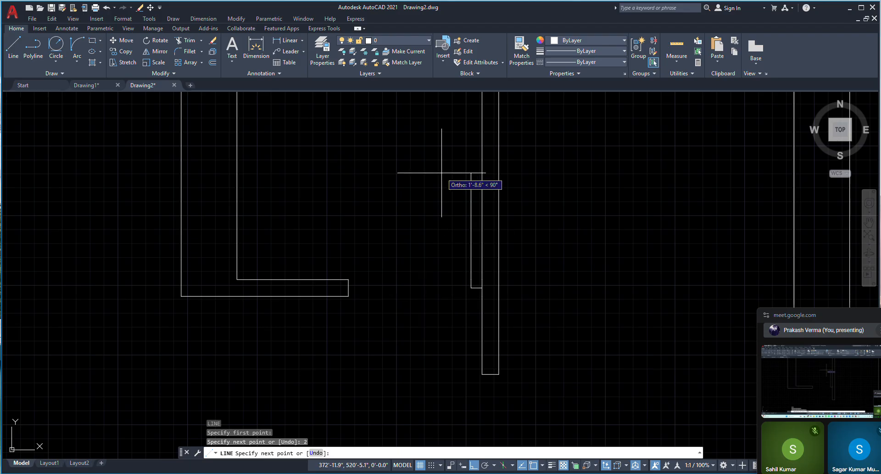
type("2'")
key("Return")
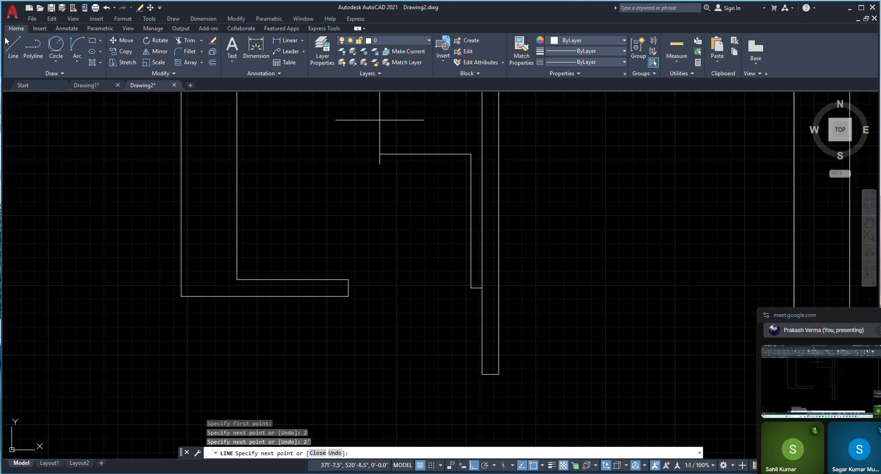
Step: Draw the W.C. door's swing arc from the leaf's upper end to the upper corner of the short wall stub, starting tangent horizontally
left_click(76, 45)
left_click(470, 154)
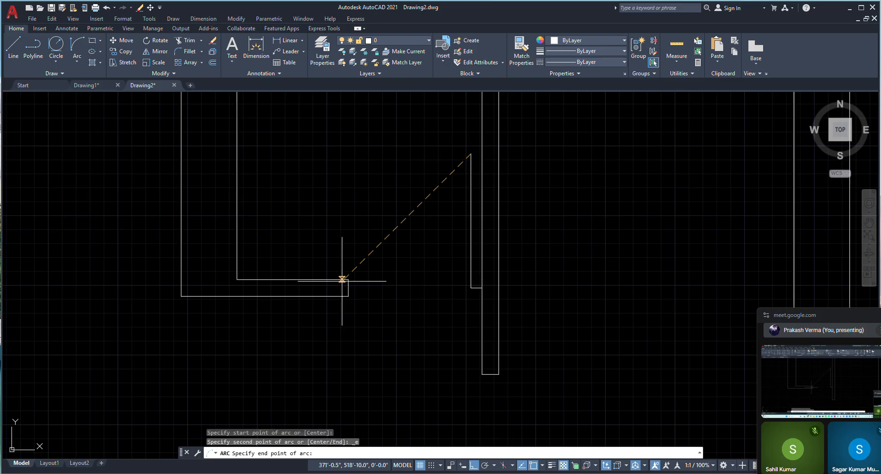
left_click(349, 280)
left_click(345, 191)
scroll(344, 191, "down", 4)
scroll(345, 195, "up", 3)
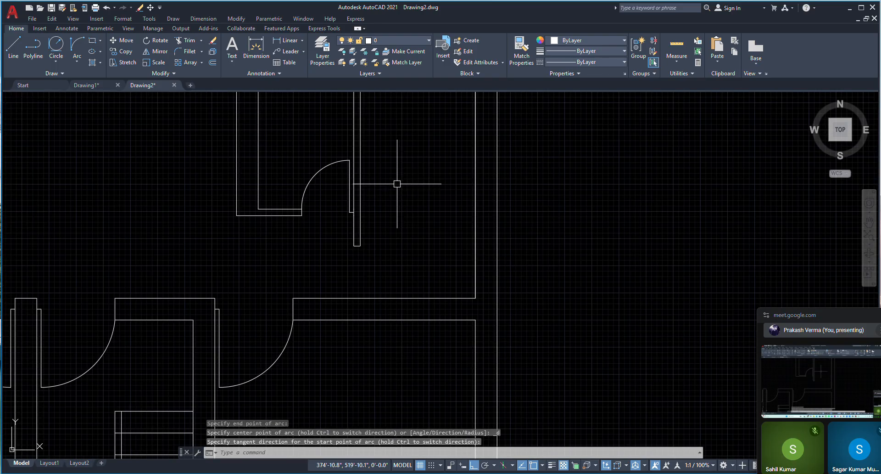
Step: Draw the bath door leaf from the bath's lower wall, in line with the partition: 2 inches up, then 2' into the bath
left_click(13, 46)
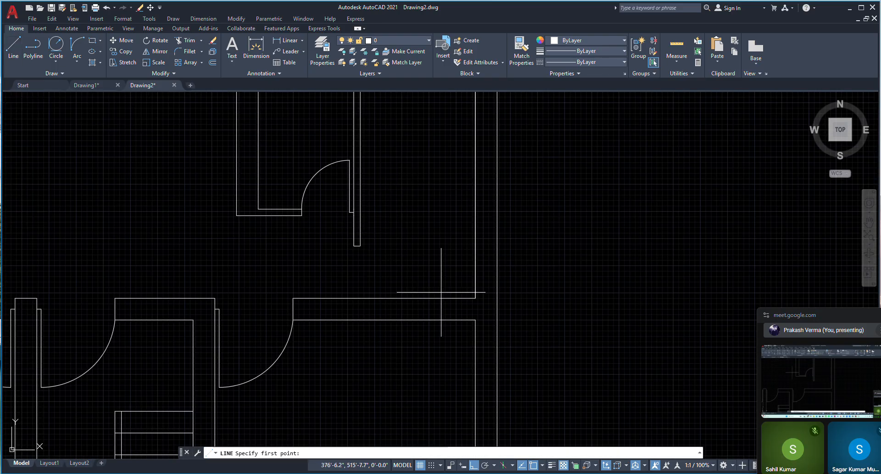
left_click(357, 297)
type("2")
key("Return")
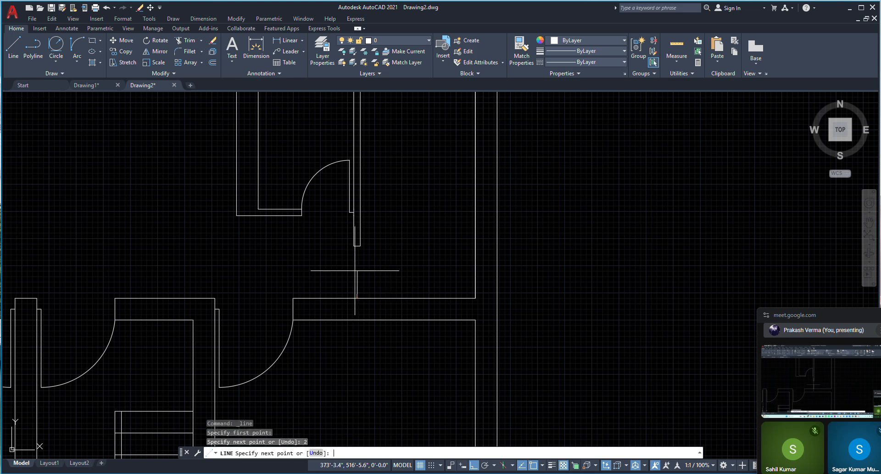
type("25")
key("Return")
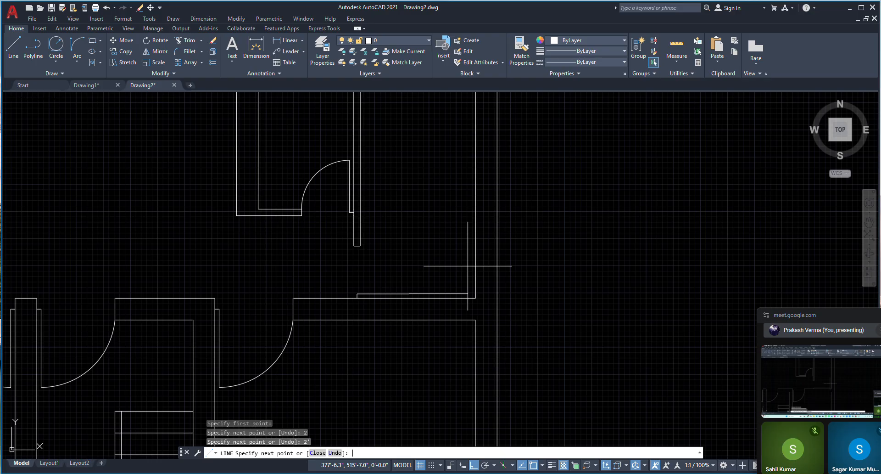
Step: Draw the bath door's swing arc from the leaf's free end to the bath-side corner of the partition end, starting tangent vertically
left_click(77, 46)
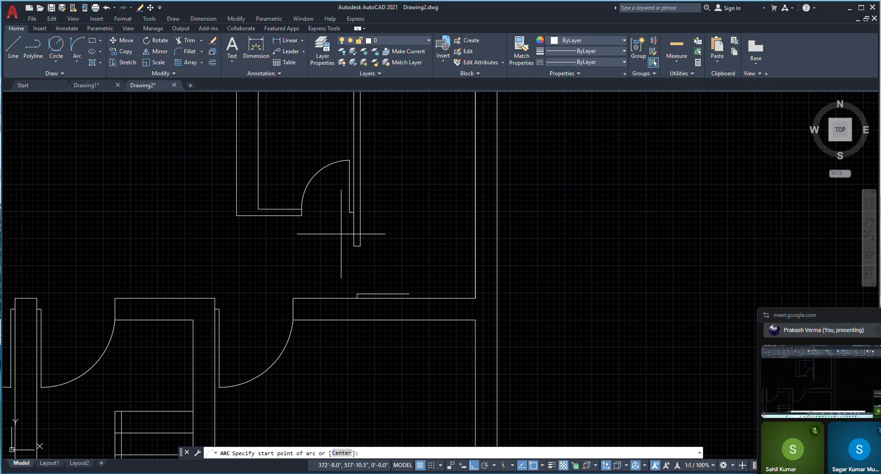
left_click(410, 292)
left_click(361, 246)
left_click(413, 246)
scroll(532, 278, "down", 2)
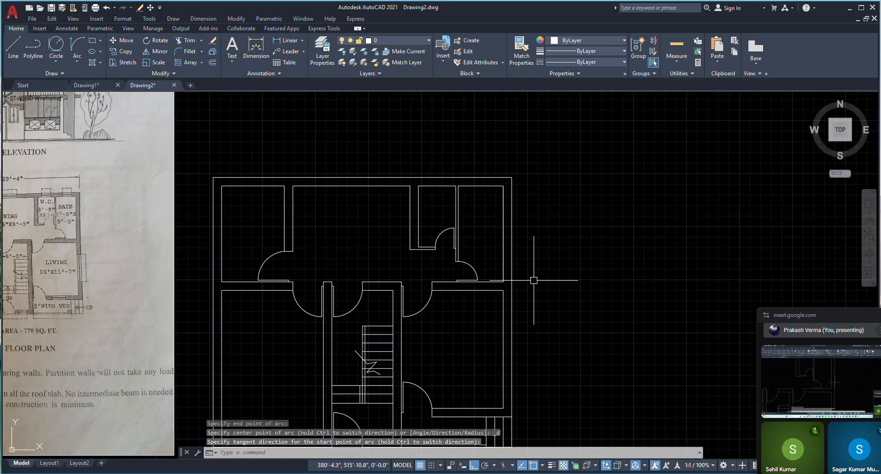
Step: Compare the drawing with the scanned plan and examine the windows in the outer wall of the kitchen, dining room, W.C. and bath
scroll(394, 203, "down", 1)
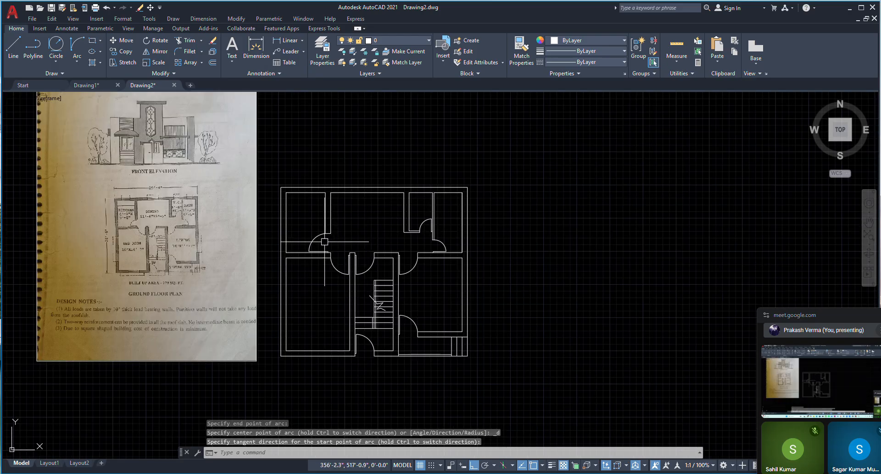
scroll(330, 247, "up", 4)
scroll(394, 230, "down", 4)
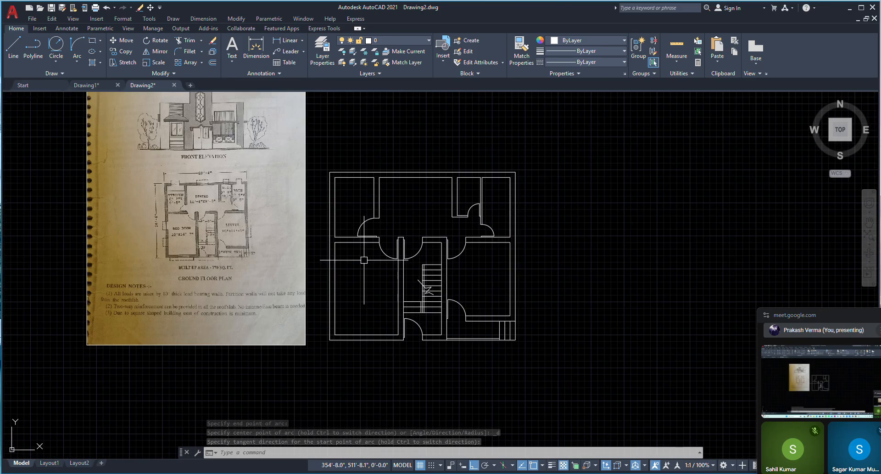
scroll(363, 250, "up", 3)
scroll(369, 254, "down", 4)
scroll(359, 235, "up", 4)
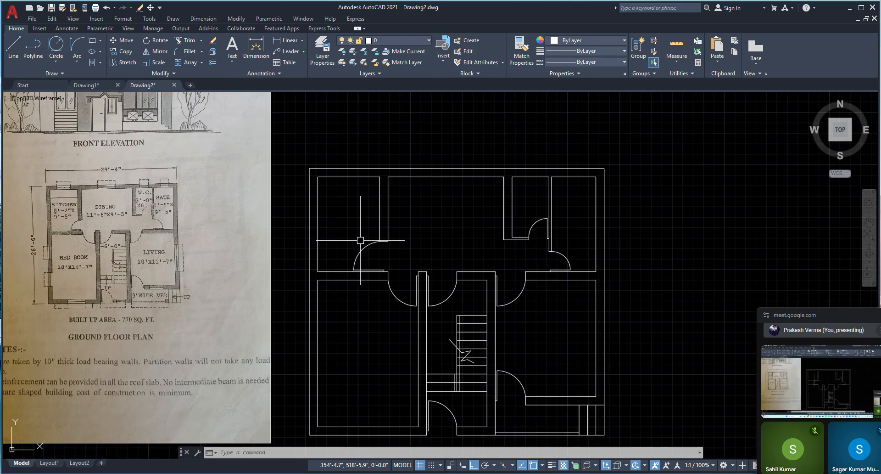
scroll(458, 235, "down", 3)
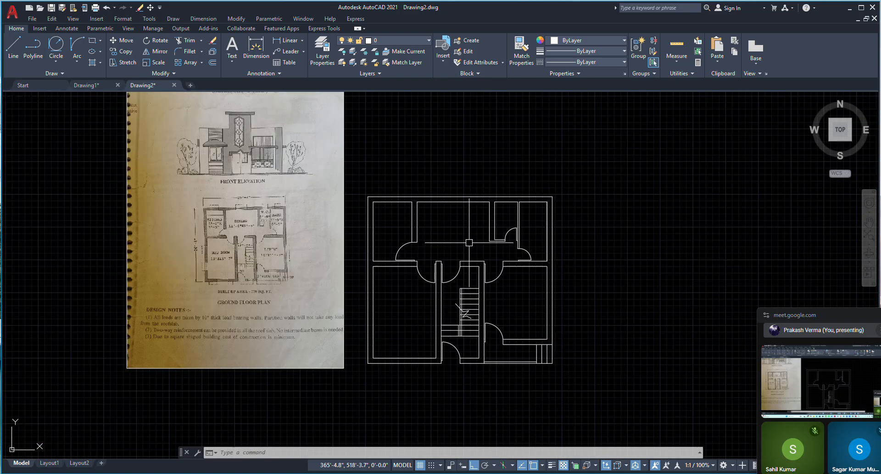
scroll(274, 205, "up", 8)
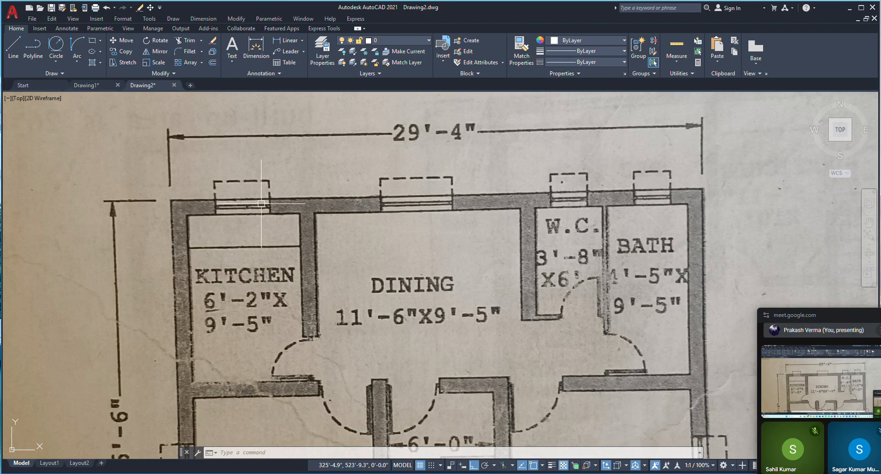
scroll(261, 203, "down", 3)
scroll(456, 204, "up", 2)
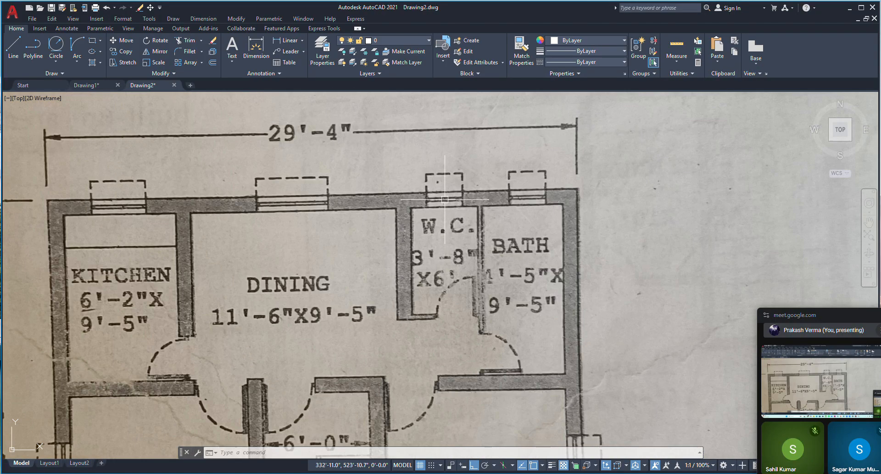
scroll(445, 198, "down", 3)
scroll(257, 197, "up", 3)
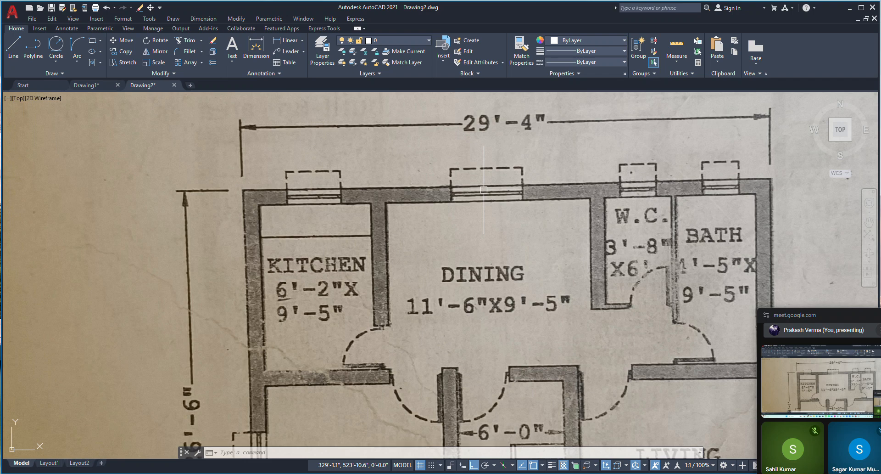
scroll(491, 191, "down", 2)
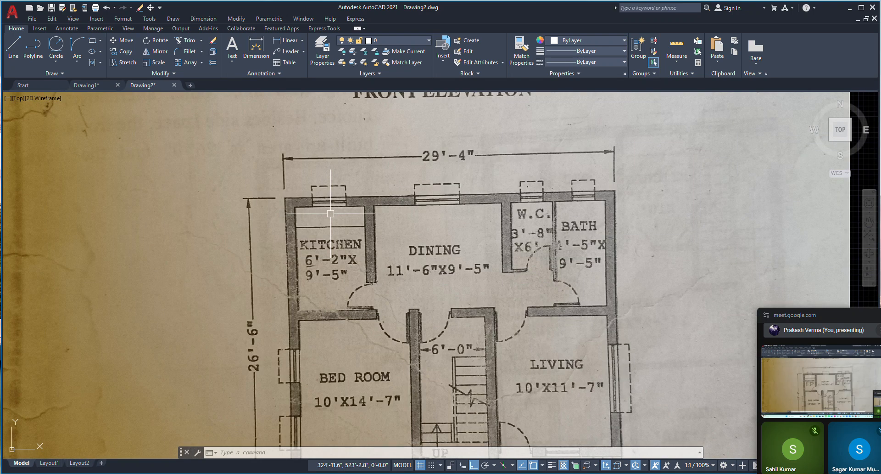
scroll(448, 188, "up", 4)
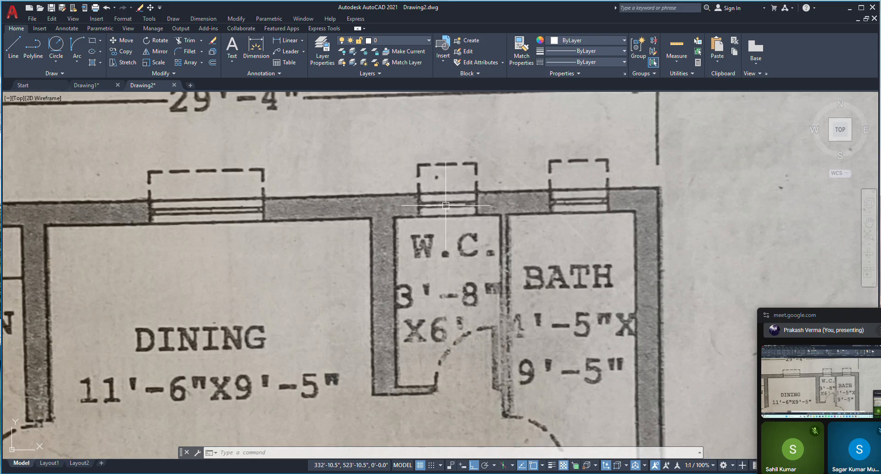
Step: Examine the scanned plan for the windows in the outer walls of all rooms and compare them with the drawing
scroll(405, 216, "down", 2)
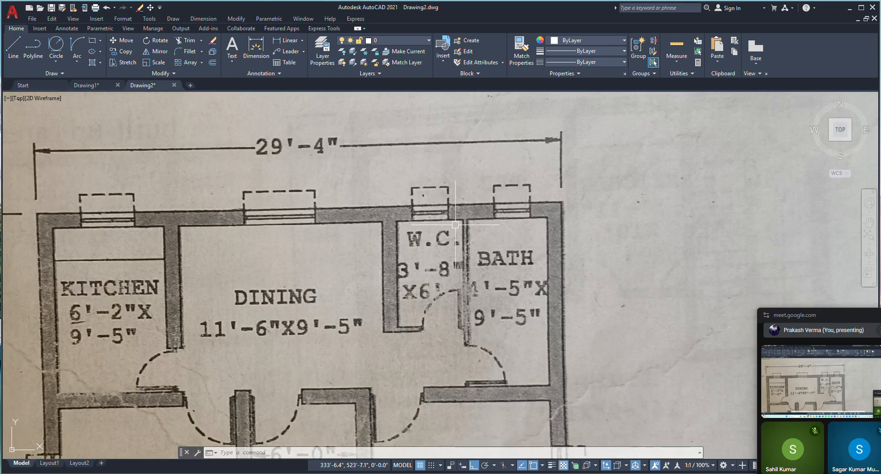
scroll(362, 187, "down", 2)
scroll(362, 205, "up", 4)
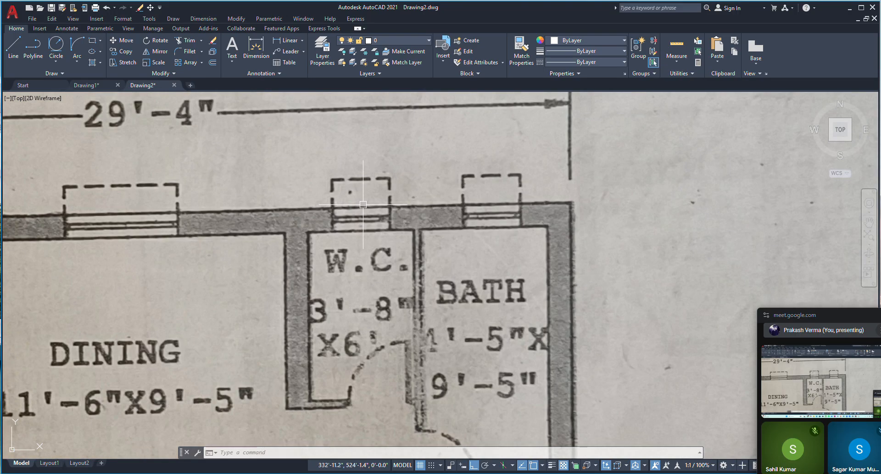
scroll(363, 204, "down", 5)
scroll(398, 191, "up", 4)
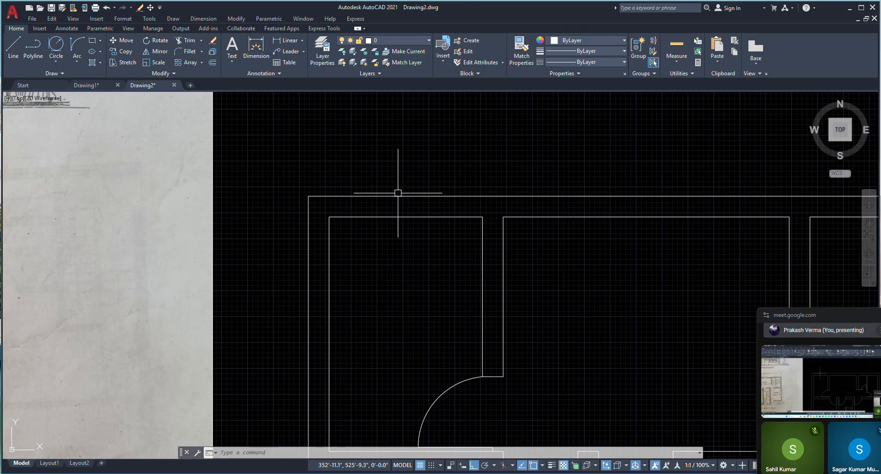
scroll(303, 221, "down", 2)
scroll(132, 274, "up", 3)
scroll(132, 274, "up", 2)
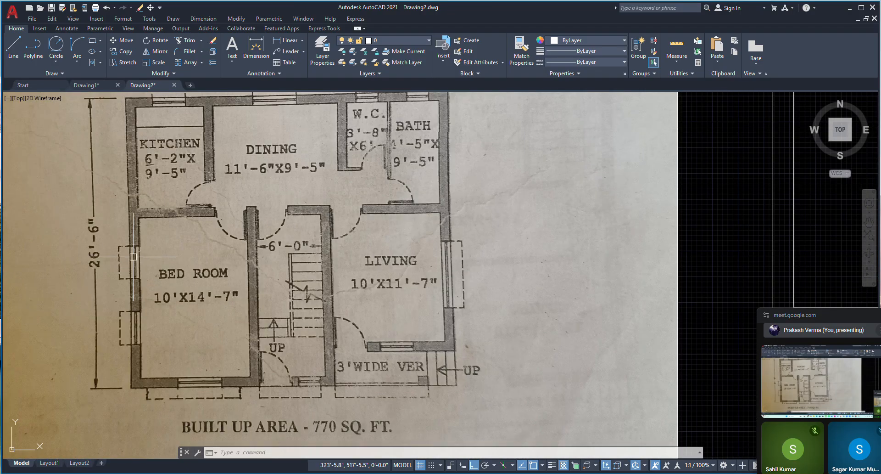
scroll(158, 260, "down", 2)
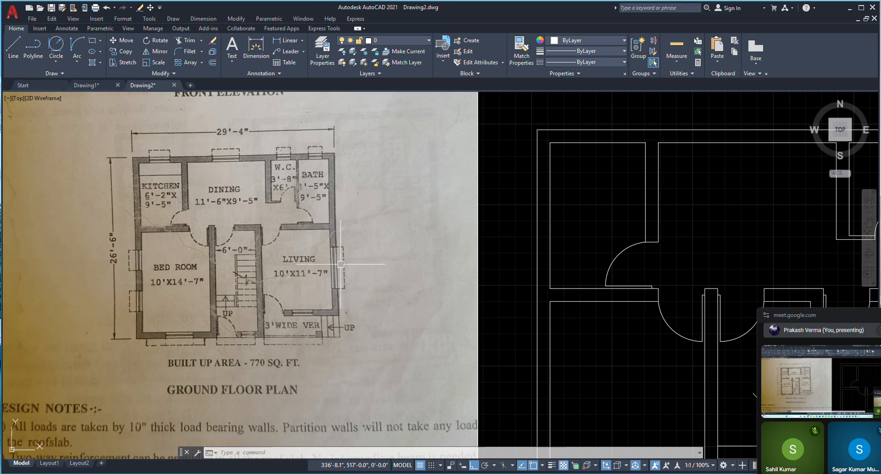
scroll(341, 265, "up", 3)
scroll(338, 272, "down", 3)
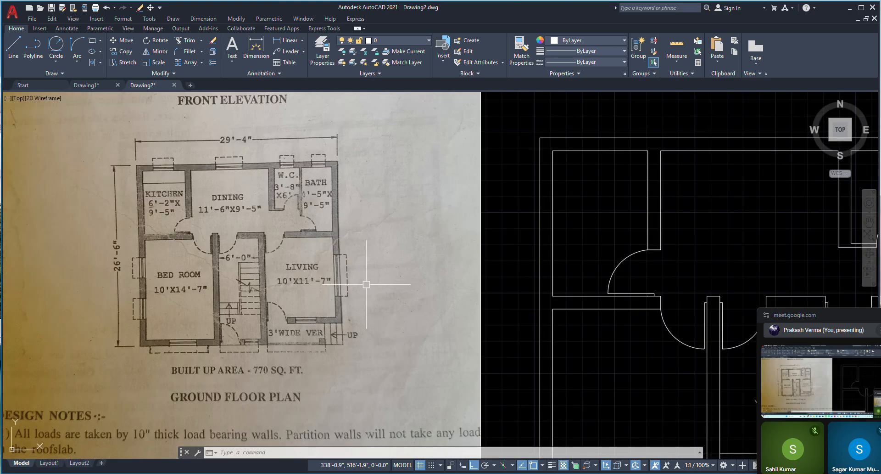
scroll(334, 272, "up", 2)
scroll(349, 273, "down", 2)
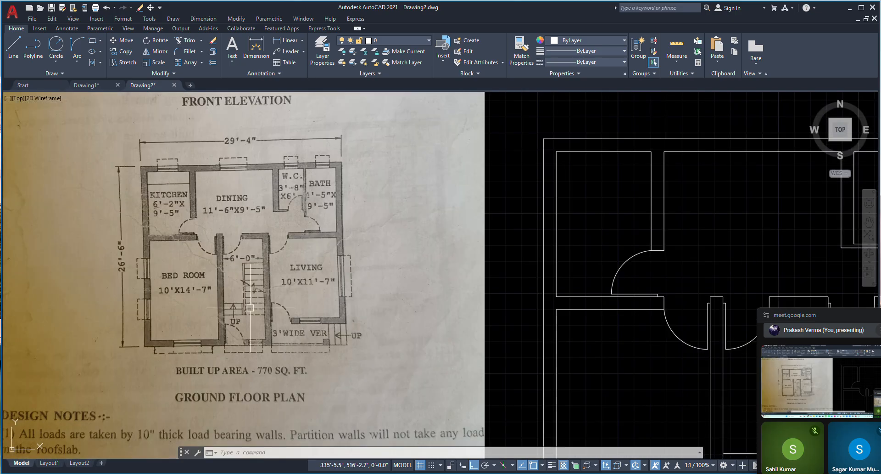
scroll(235, 309, "down", 3)
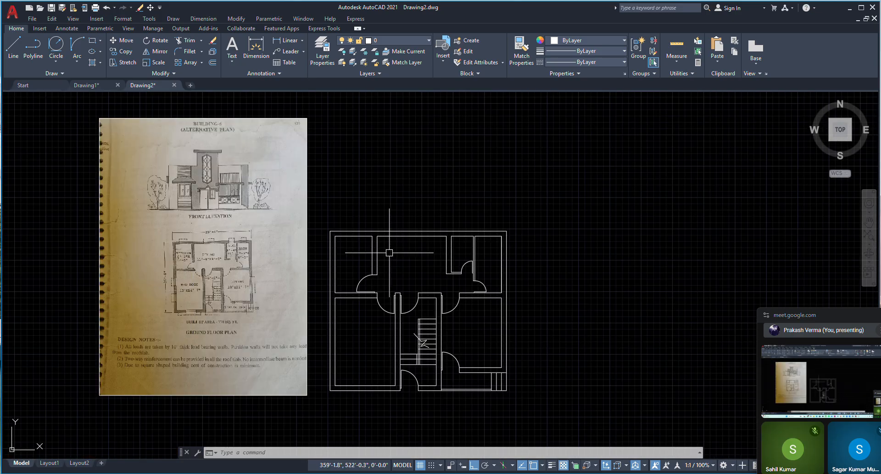
Step: Draw a vertical line across the kitchen's upper outer wall, from the midpoint of its inner face to the outer face
scroll(353, 234, "up", 4)
key("l")
key("Return")
scroll(351, 235, "up", 2)
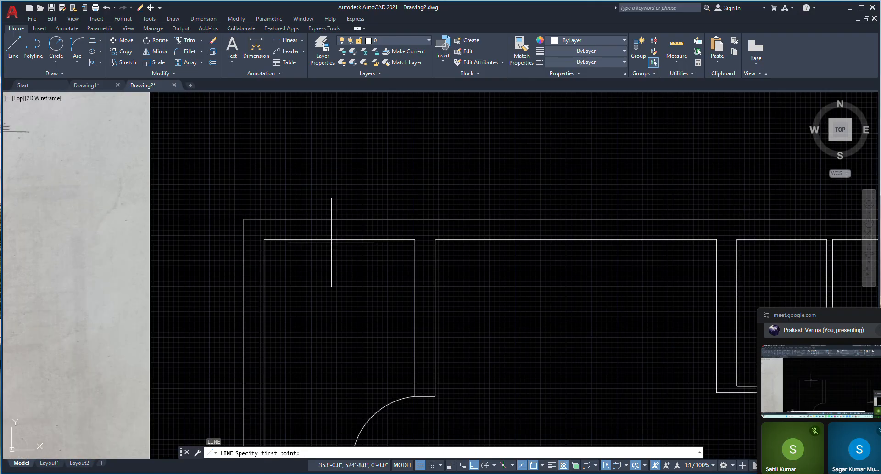
left_click(339, 238)
left_click(340, 219)
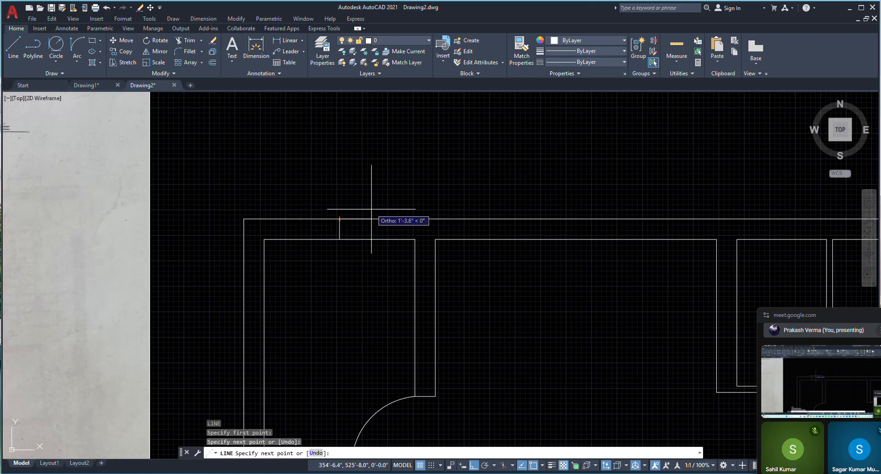
key("Escape")
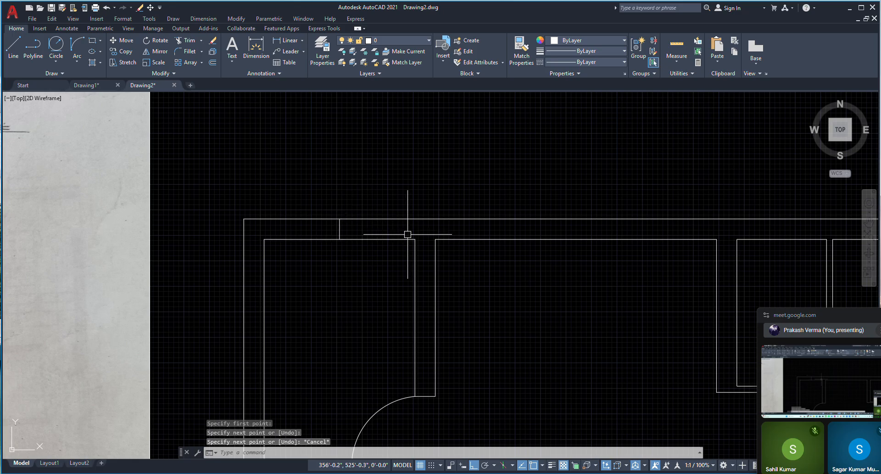
Step: Offset the kitchen window's centre line 1'6" to both sides to form the window's jambs
type("o")
key("Return")
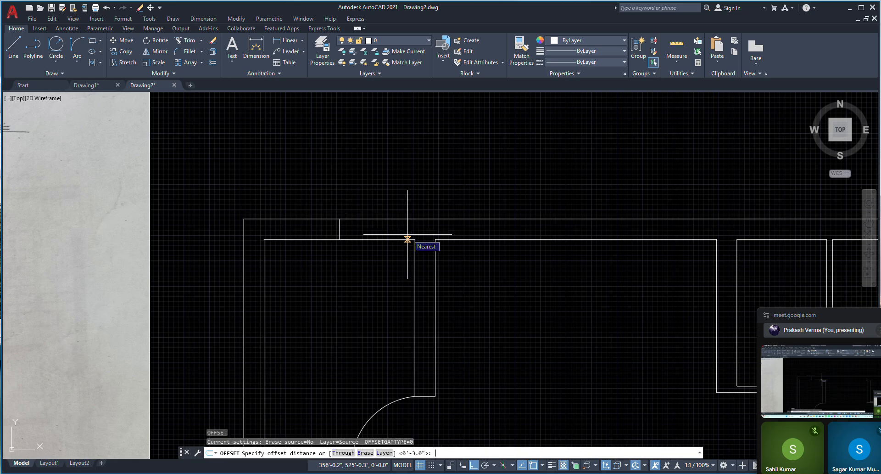
type("1'6")
key("Return")
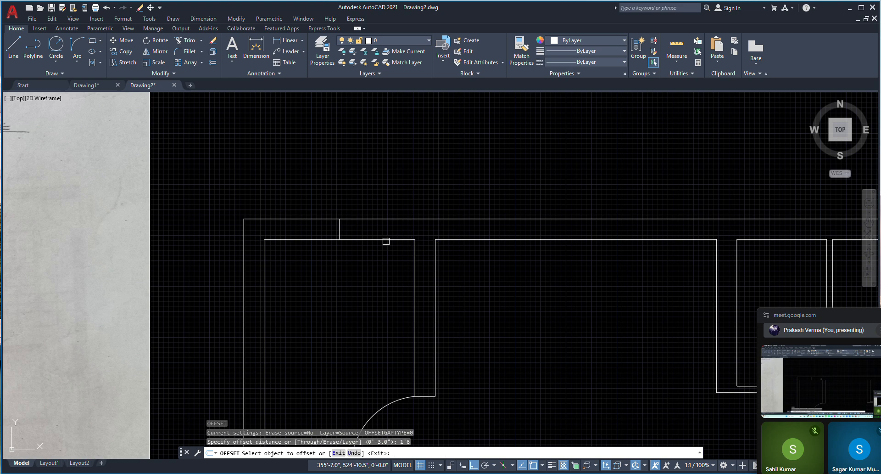
scroll(332, 231, "up", 2)
left_click(344, 227)
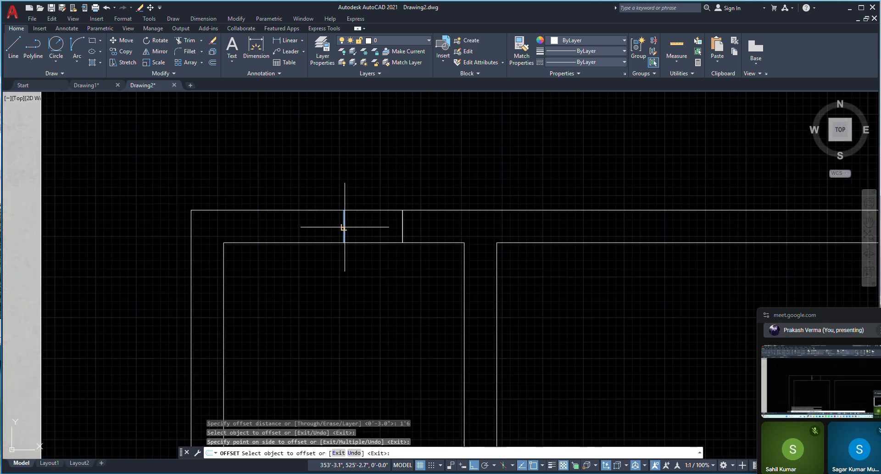
left_click(344, 227)
left_click(293, 172)
right_click(293, 172)
left_click(331, 181)
Step: Erase the vertical centre line between the kitchen window's two jambs
left_click(335, 181)
left_click(375, 283)
right_click(297, 170)
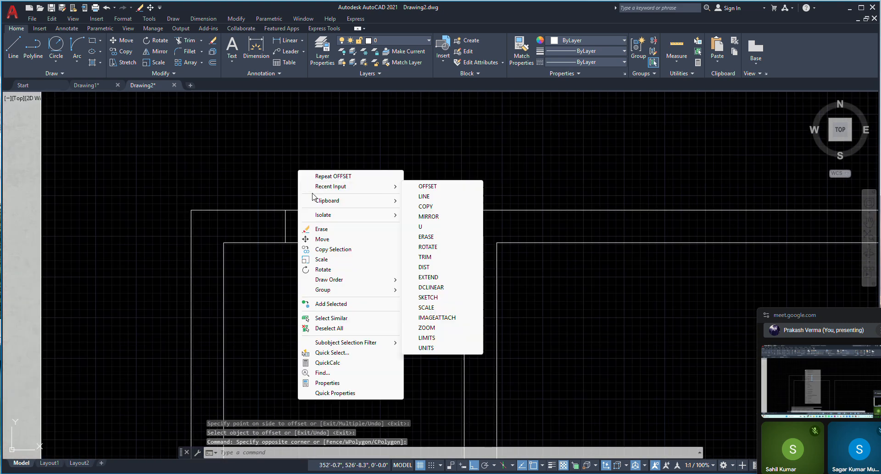
left_click(321, 228)
Step: Draw a horizontal line joining the midpoints of the kitchen window's two jambs
left_click(13, 47)
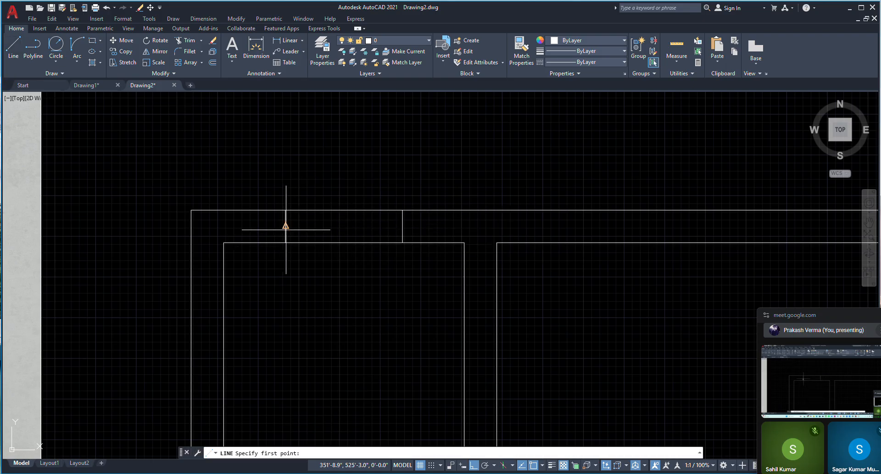
left_click(285, 226)
left_click(403, 226)
key("Escape")
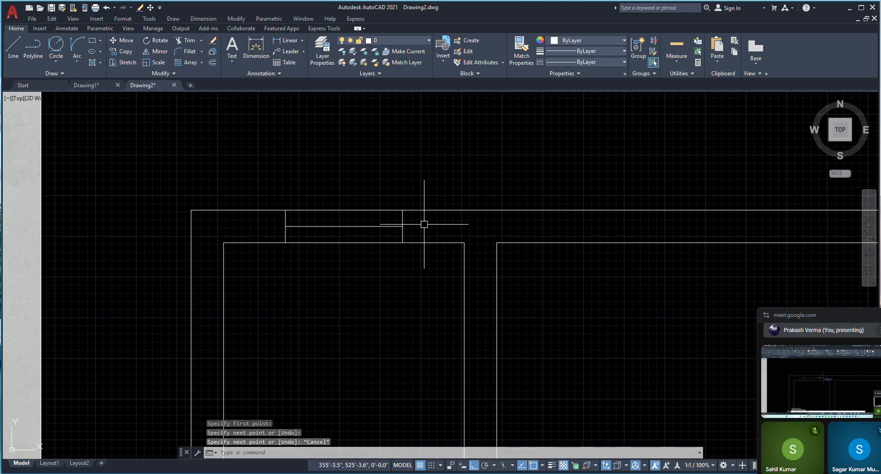
Step: Offset the kitchen window's horizontal middle line 1 inch upward and 1 inch downward to form the glass lines
type("o")
key("Return")
type("1")
key("Return")
scroll(379, 226, "up", 4)
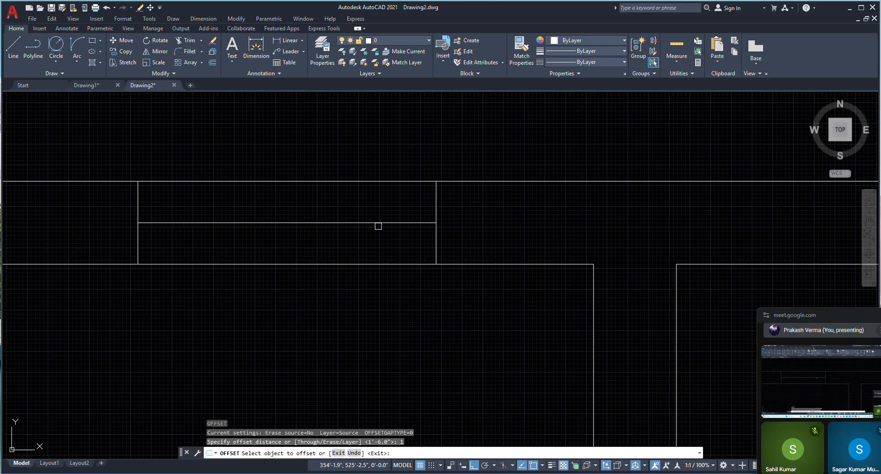
left_click(377, 223)
left_click(374, 202)
left_click(374, 223)
left_click(373, 252)
right_click(288, 174)
left_click(306, 181)
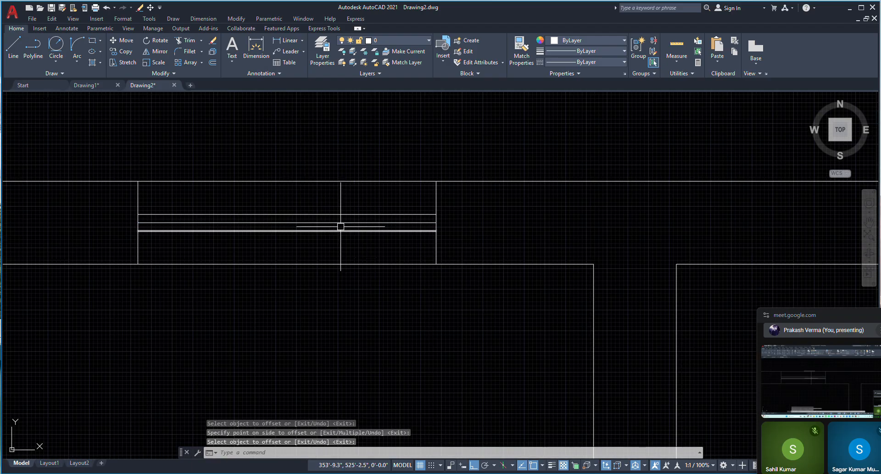
Step: Erase the horizontal middle line between the kitchen window's two glass lines
left_click(341, 228)
right_click(254, 171)
left_click(294, 233)
Step: Compare the finished kitchen window with the scanned plan and check the neighbouring windows along the upper outer wall
scroll(400, 296, "down", 4)
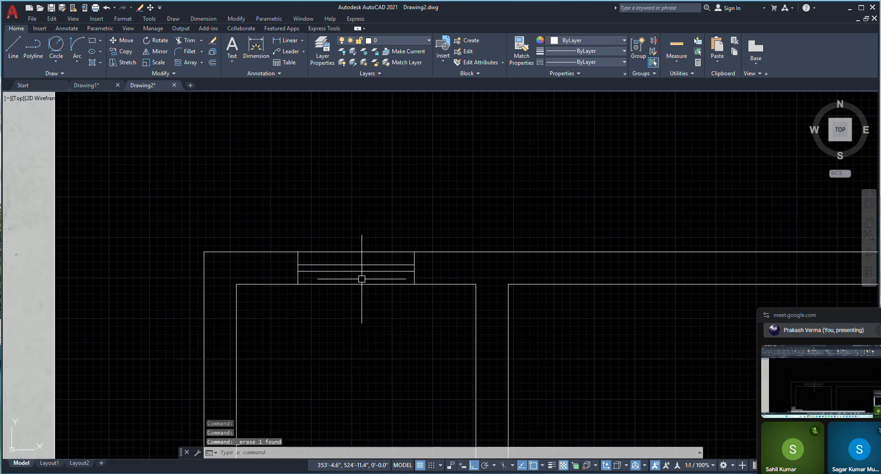
scroll(364, 258, "up", 2)
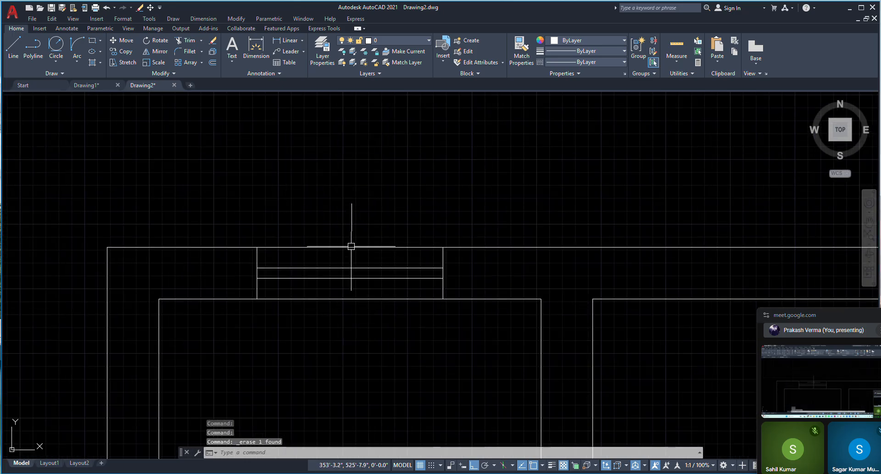
scroll(356, 251, "down", 5)
middle_click_drag(350, 275, 460, 239)
scroll(425, 223, "down", 2)
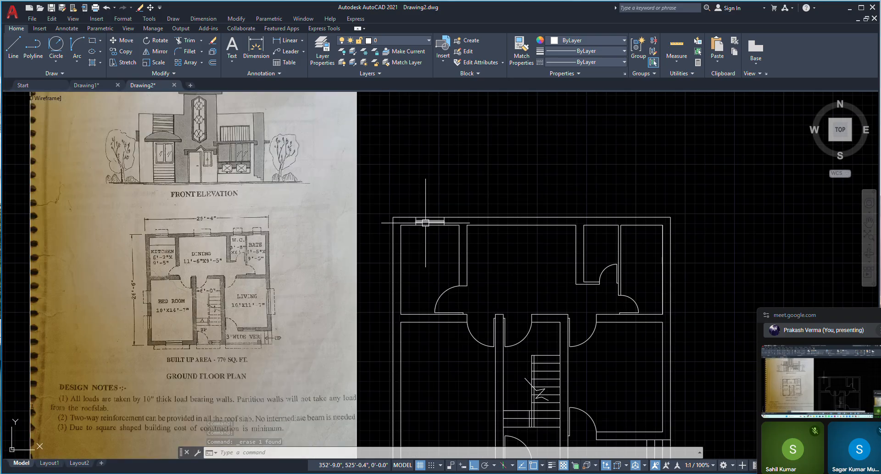
scroll(167, 317, "up", 2)
scroll(149, 314, "down", 2)
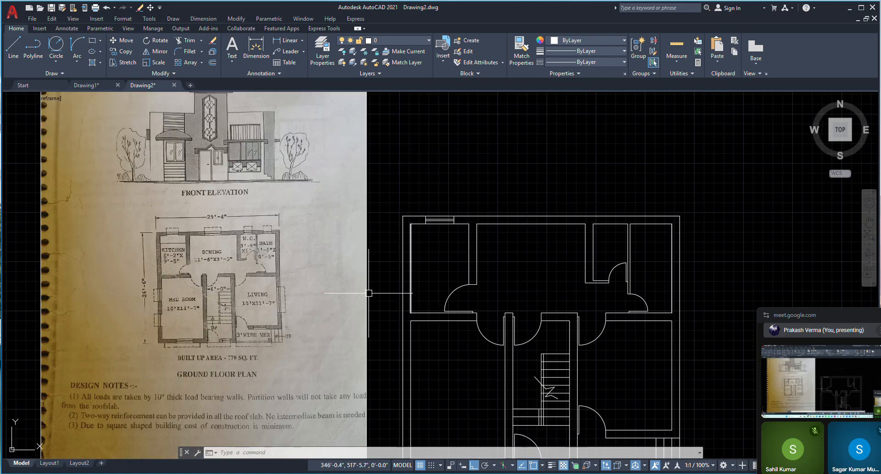
scroll(525, 209, "up", 2)
scroll(383, 206, "up", 2)
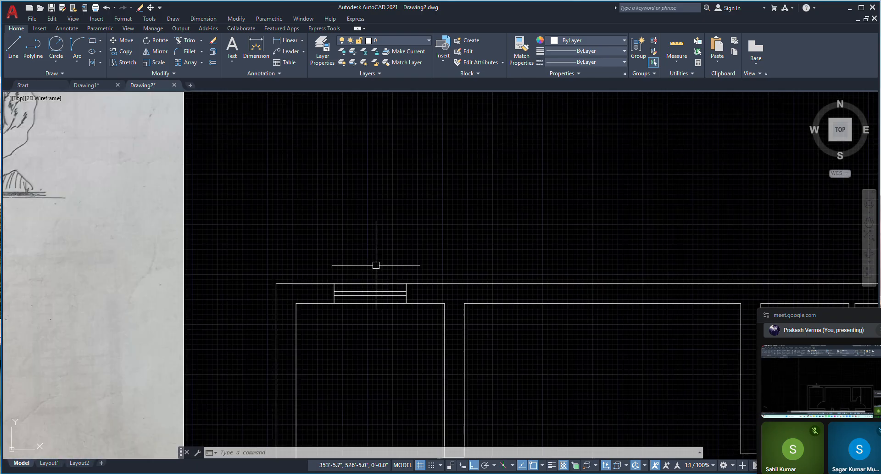
scroll(344, 248, "down", 3)
scroll(349, 251, "up", 2)
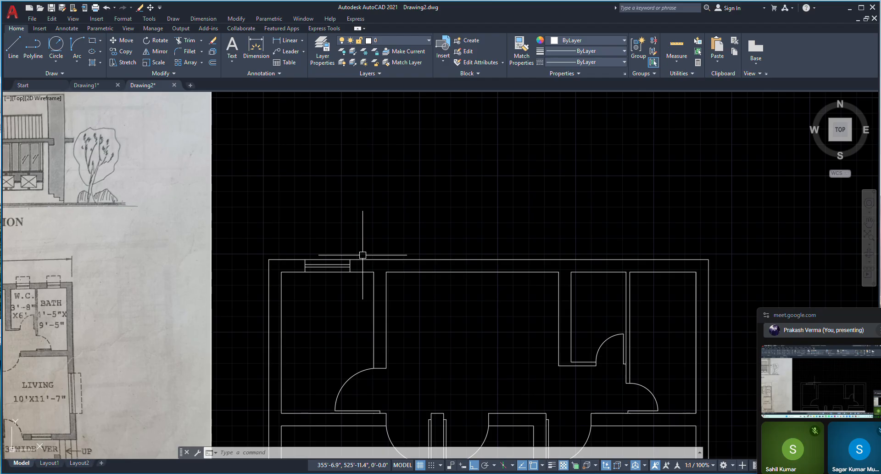
Step: Draw a vertical line across the dining room's upper outer wall, from the midpoint of its inner face to the outer face
type("l")
key("Return")
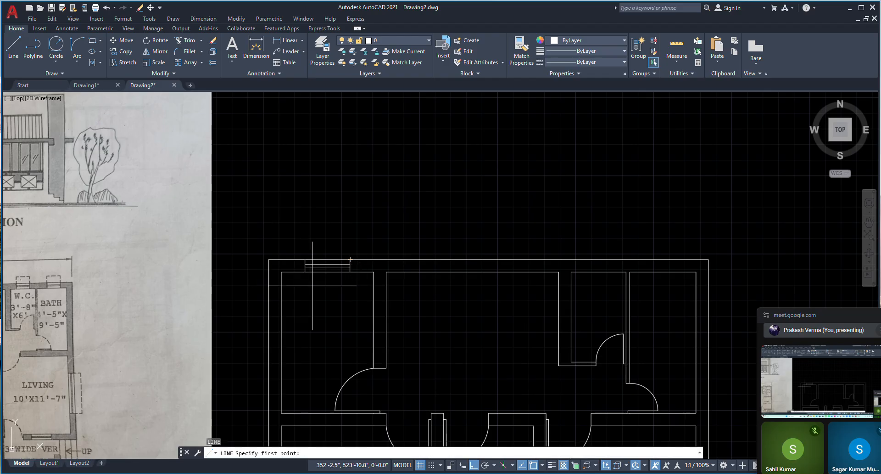
left_click(469, 272)
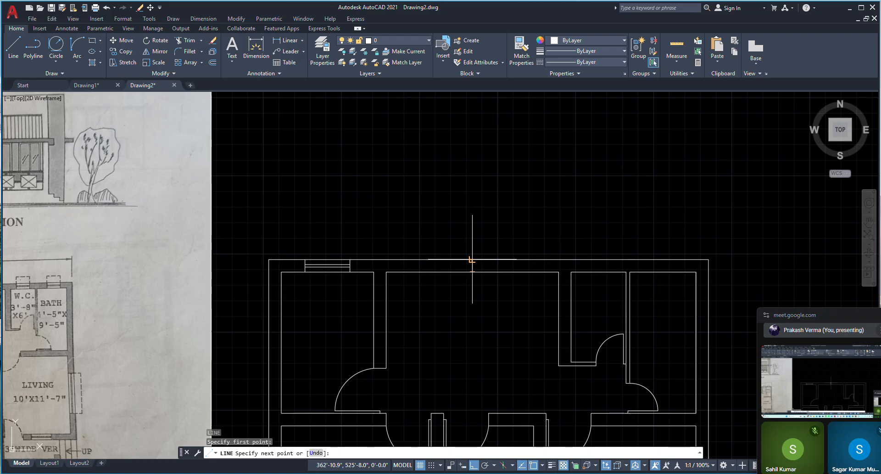
right_click(453, 208)
left_click(485, 214)
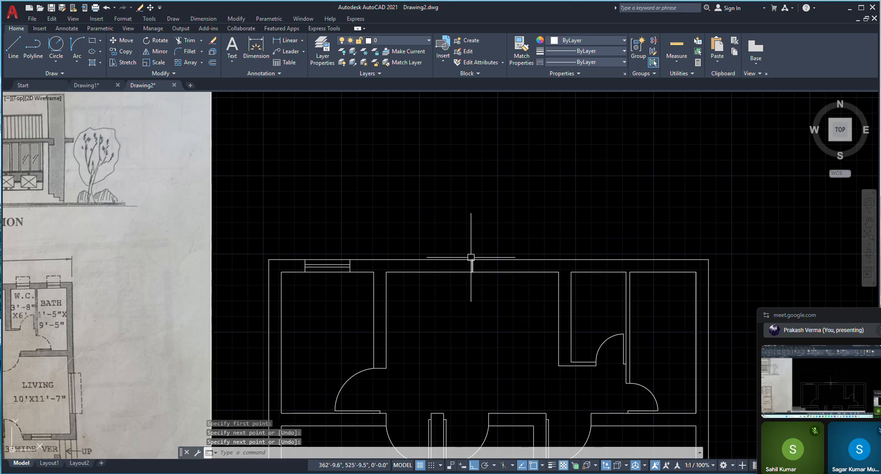
Step: Offset the dining window's centre line 2' to both sides to form the window's jambs
type("o")
key("Return")
key("Return")
scroll(469, 263, "up", 2)
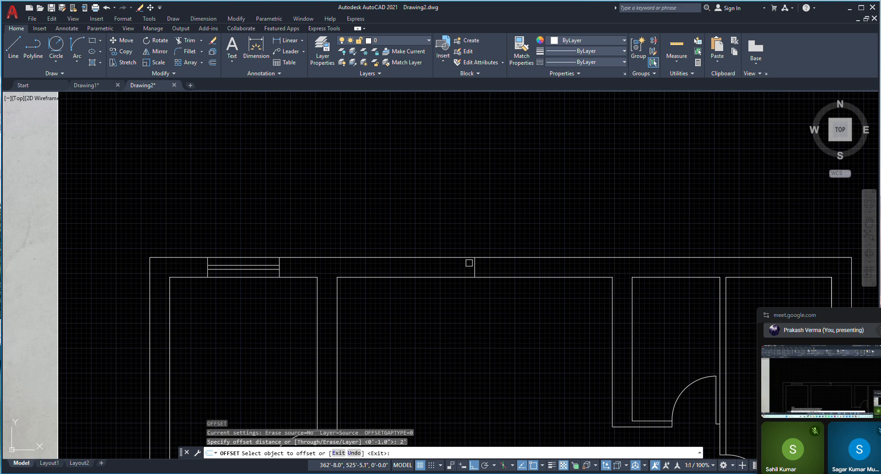
left_click(475, 266)
left_click(513, 269)
left_click(475, 266)
left_click(397, 257)
right_click(420, 211)
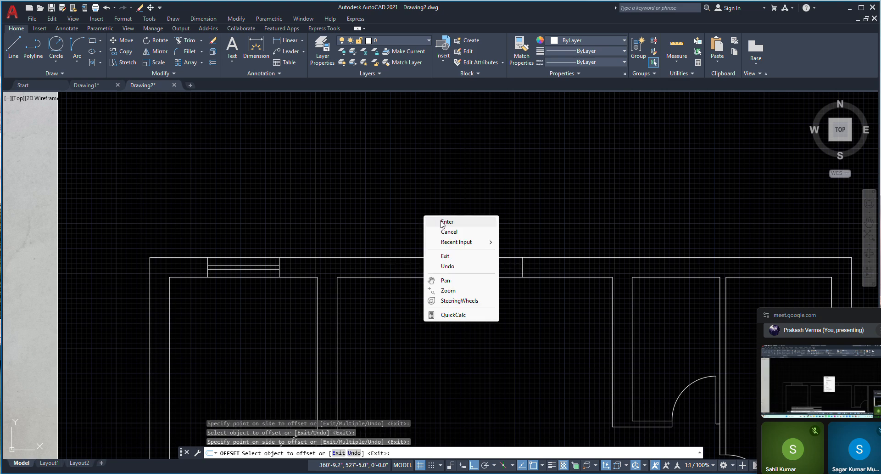
left_click(436, 222)
Step: Draw a horizontal line joining the midpoints of the dining window's two jambs
left_click(20, 43)
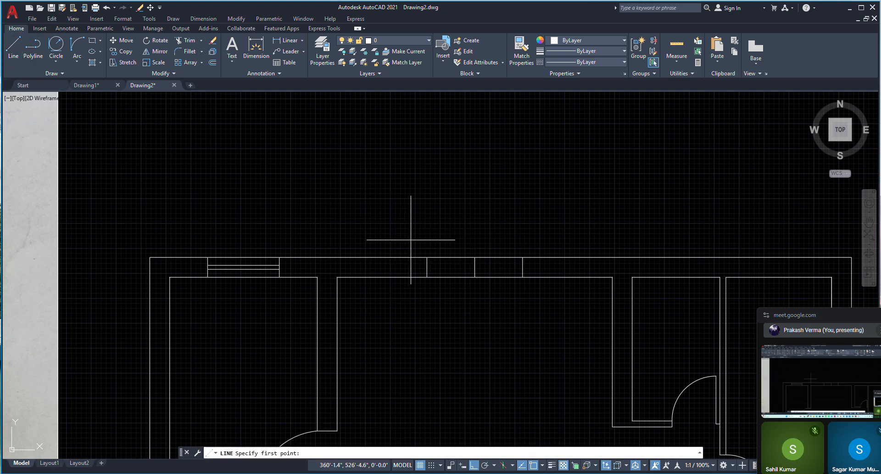
left_click(426, 266)
left_click(522, 267)
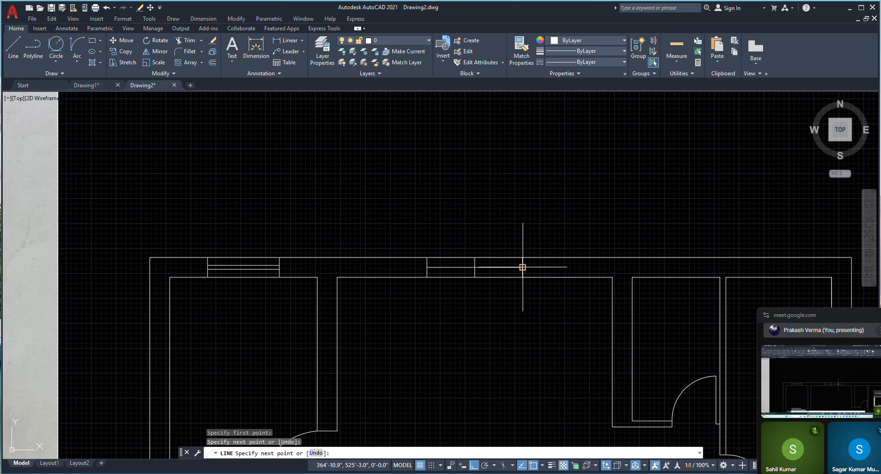
key("Return")
Step: Offset the dining window's horizontal middle line 1 inch upward and 1 inch downward to form the glass lines
type("o")
key("Return")
type("1")
key("Return")
left_click(510, 267)
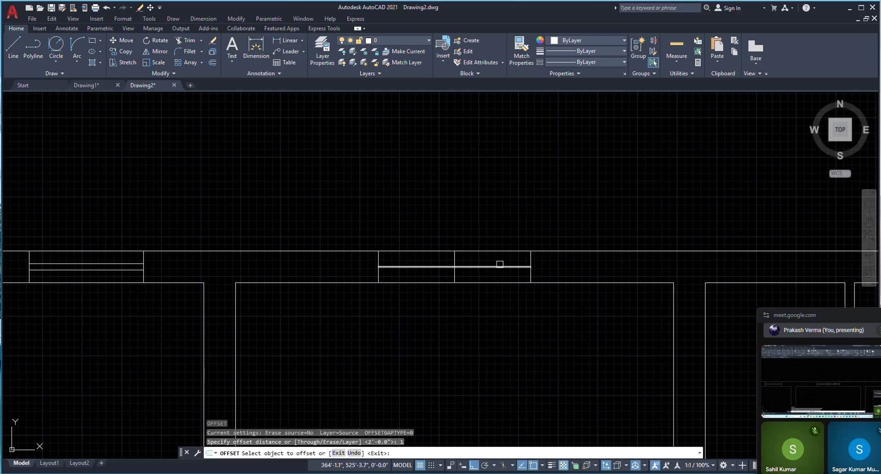
left_click(496, 264)
scroll(501, 266, "up", 6)
left_click(494, 264)
left_click(496, 265)
key("Escape")
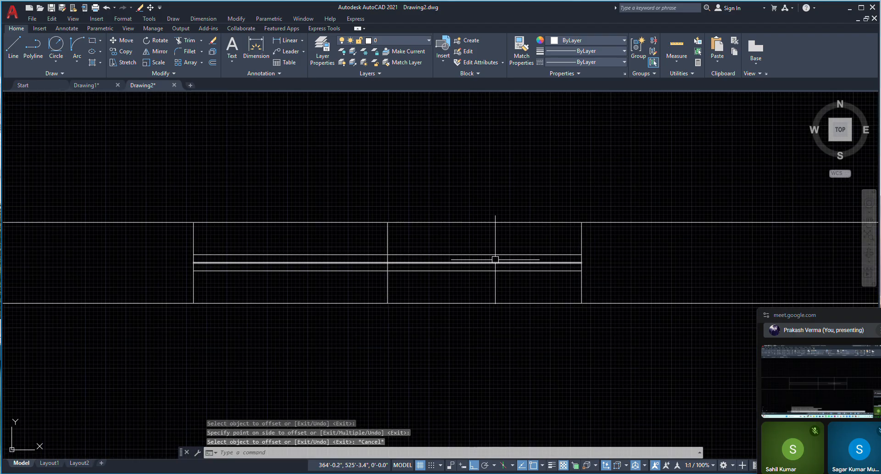
Step: Erase the horizontal middle line between the dining window's two glass lines
left_click(495, 262)
right_click(403, 262)
left_click(425, 228)
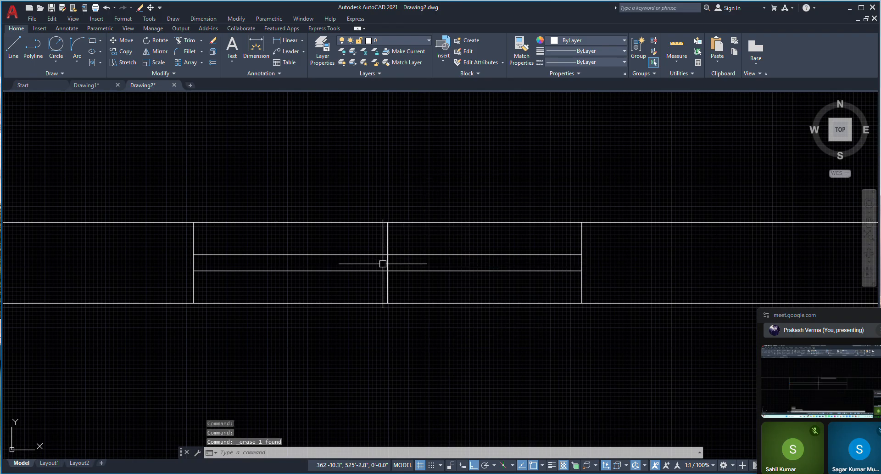
Step: Erase the vertical centre line between the dining window's two jambs
left_click(387, 236)
right_click(321, 238)
left_click(346, 219)
left_click(374, 274)
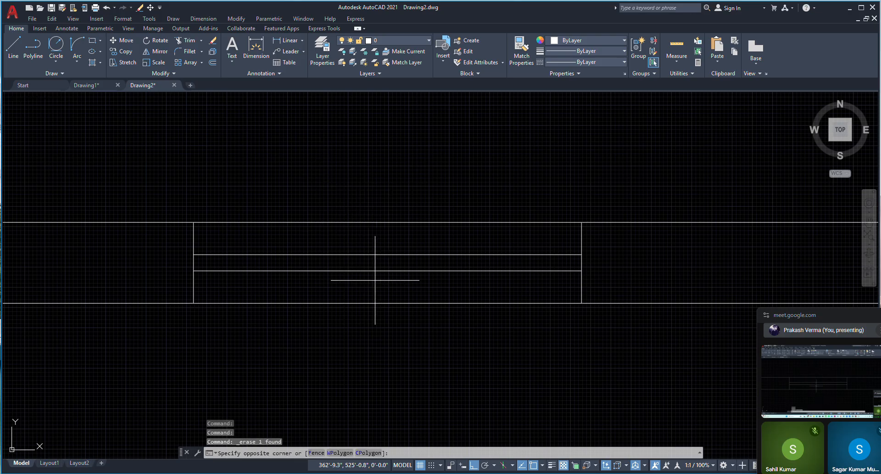
left_click(295, 243)
scroll(276, 254, "down", 2)
key("Escape")
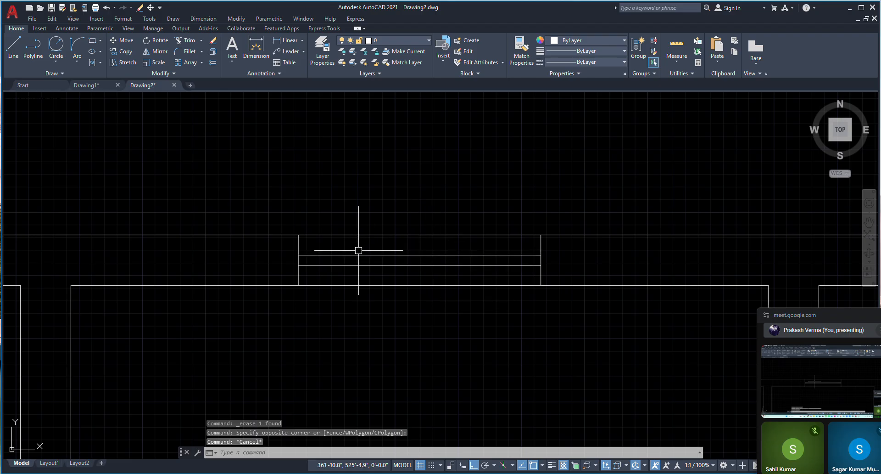
Step: Draw a vertical line across the W.C.'s top outer wall from the midpoint of its inner wall line
scroll(338, 236, "down", 4)
scroll(520, 244, "up", 2)
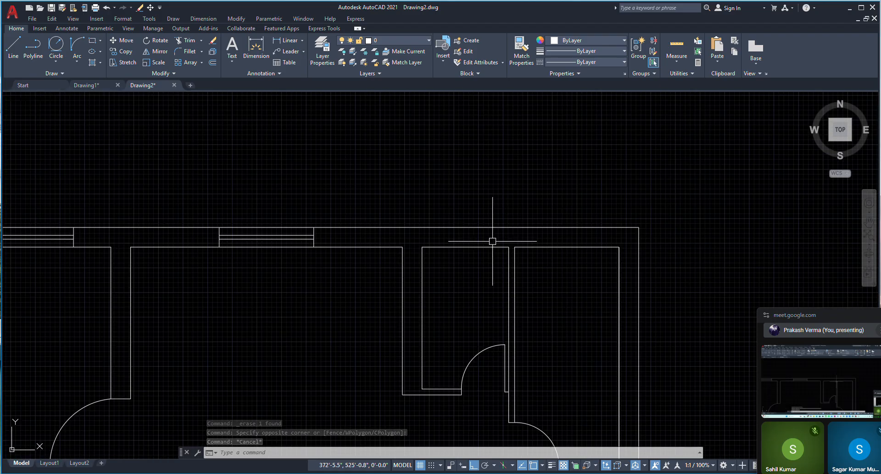
type("l")
key("Return")
left_click(465, 247)
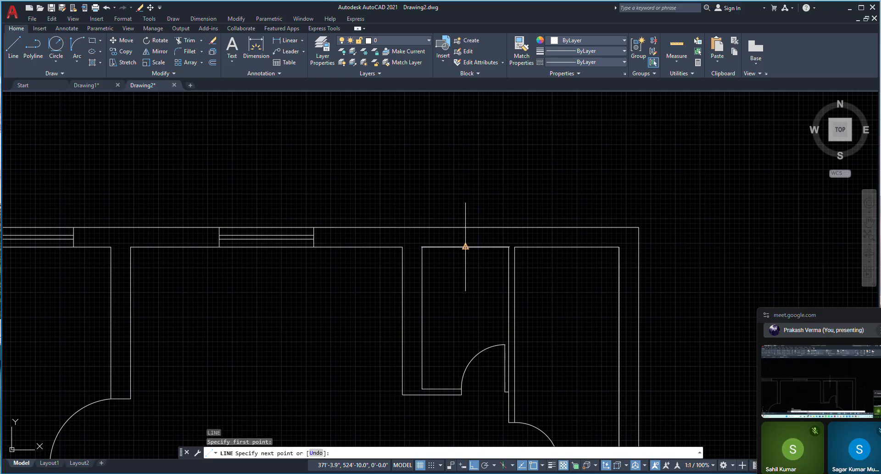
left_click(465, 227)
key("Escape")
Step: Offset the W.C. window's centre line 1' to both sides to form the window's jambs
type("o")
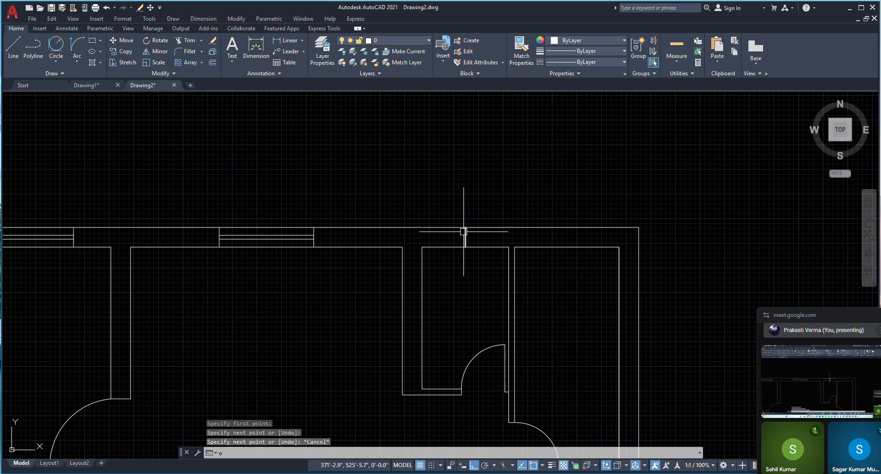
key("Return")
type("1'")
key("Return")
scroll(464, 233, "up", 3)
left_click(469, 239)
left_click(473, 239)
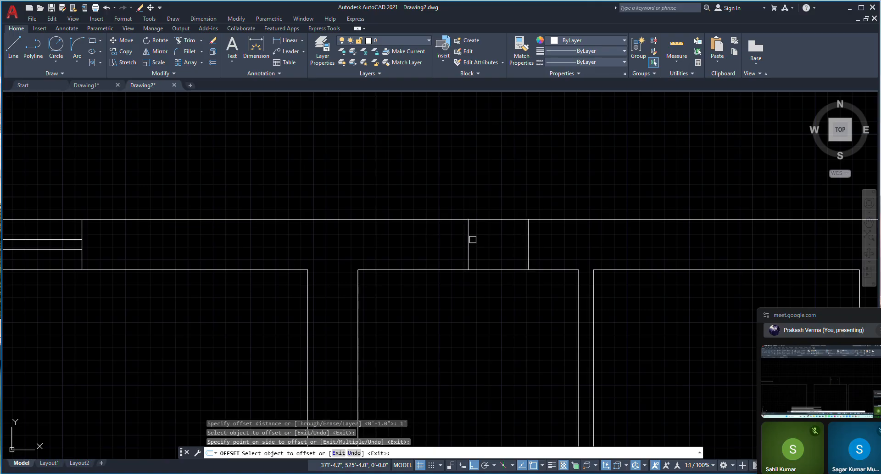
right_click(412, 186)
left_click(435, 194)
Step: Erase the vertical centre line between the W.C. window's two jambs
left_click(437, 196)
left_click(484, 276)
right_click(392, 170)
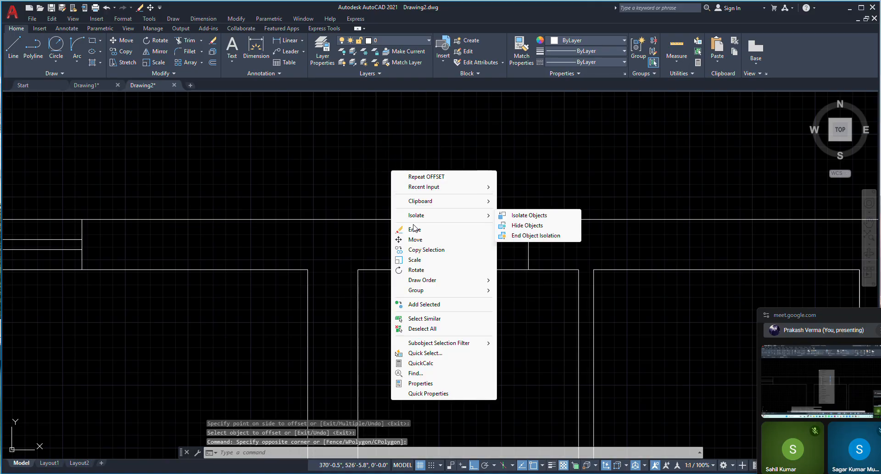
left_click(414, 230)
Step: Draw a horizontal line joining the midpoints of the W.C. window's two jambs
left_click(14, 45)
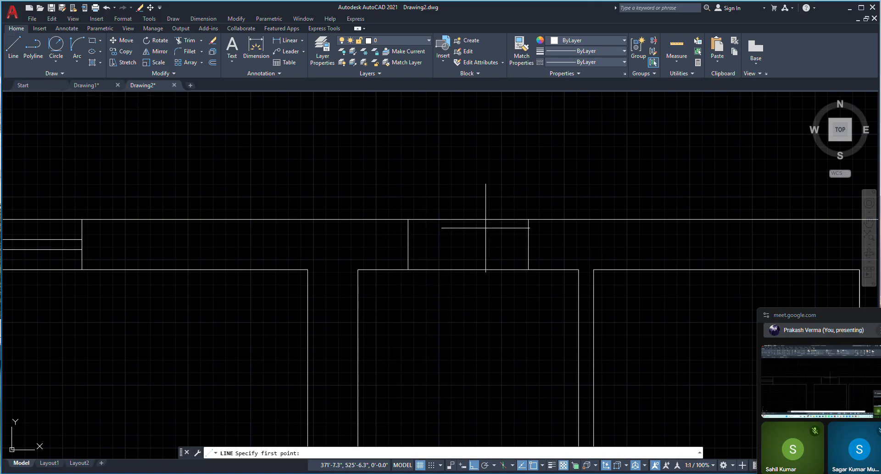
left_click(528, 244)
left_click(408, 244)
key("Return")
Step: Offset the W.C. window's horizontal middle line 1 inch upward and 1 inch downward to form the glass lines
type("o")
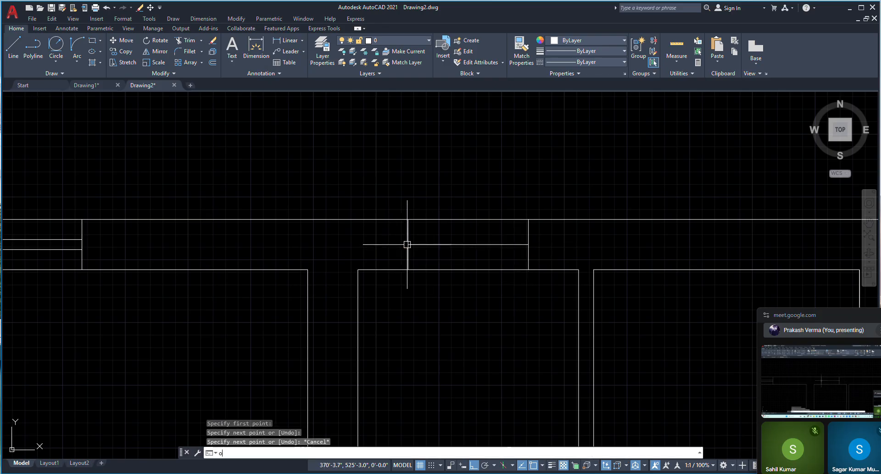
key("Return")
type("1")
key("Return")
scroll(458, 245, "up", 2)
left_click(458, 243)
left_click(457, 226)
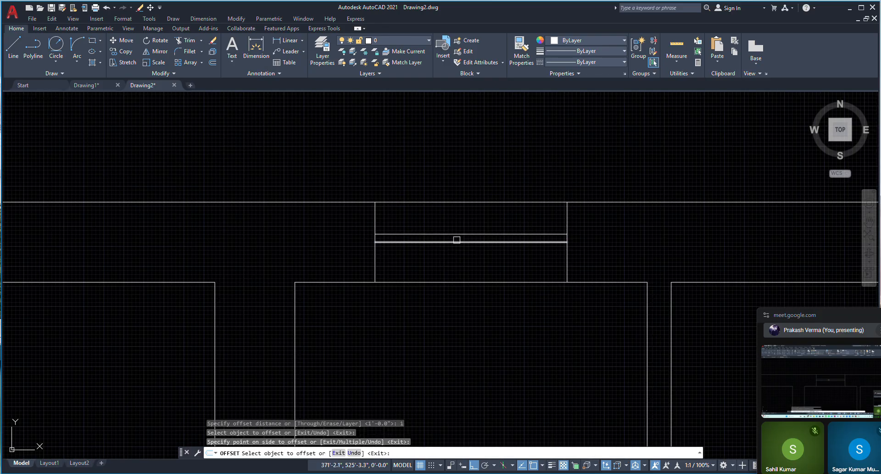
left_click(455, 242)
left_click(454, 260)
key("Escape")
Step: Erase the horizontal middle line between the W.C. window's two glass lines
left_click(466, 242)
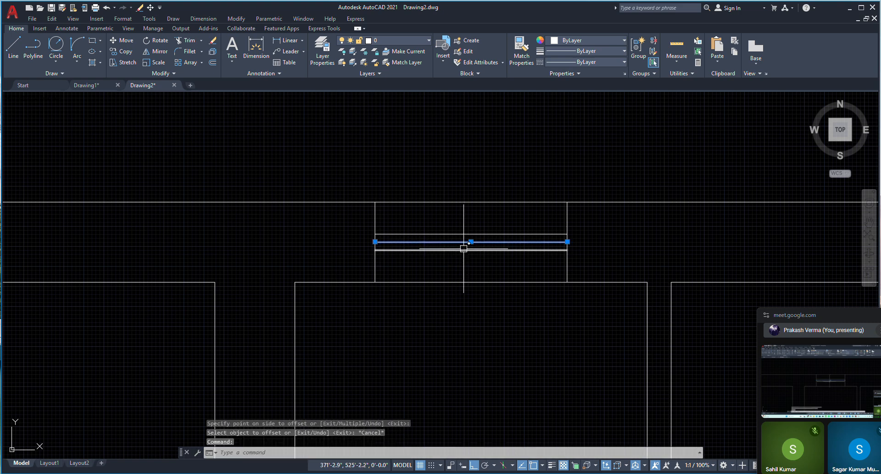
key("Delete")
scroll(460, 211, "down", 4)
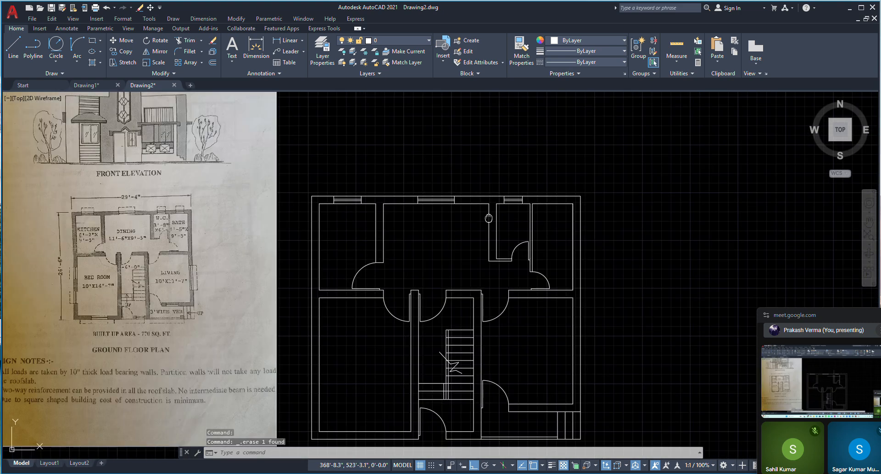
Step: Copy the W.C. window to the midpoint of the bath's top wall, using the midpoint below the window as base point
scroll(451, 188, "up", 2)
type("co")
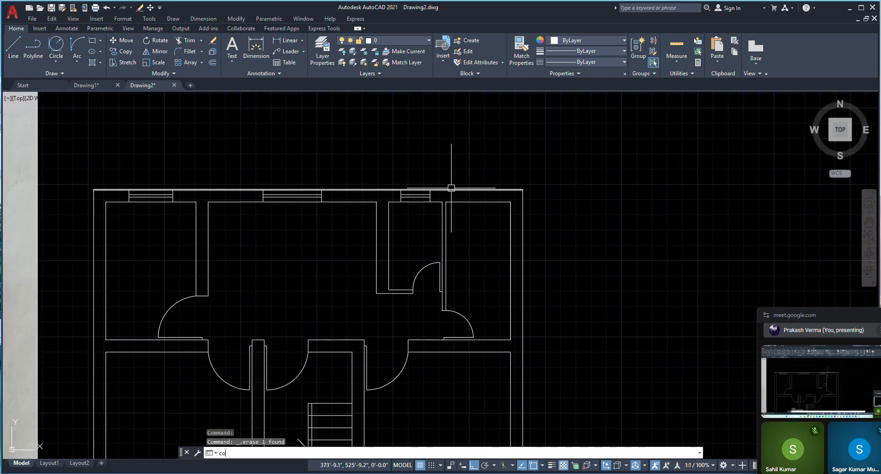
key("Return")
scroll(434, 179, "up", 2)
left_click(374, 177)
left_click(432, 232)
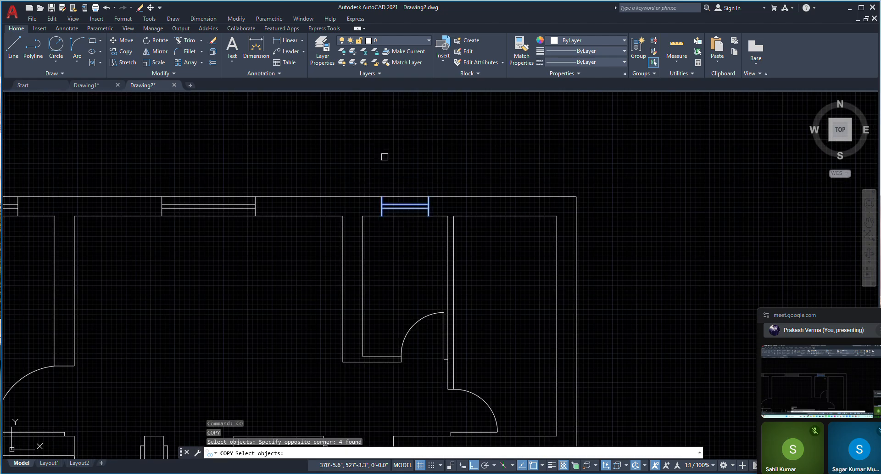
key("Return")
left_click(405, 215)
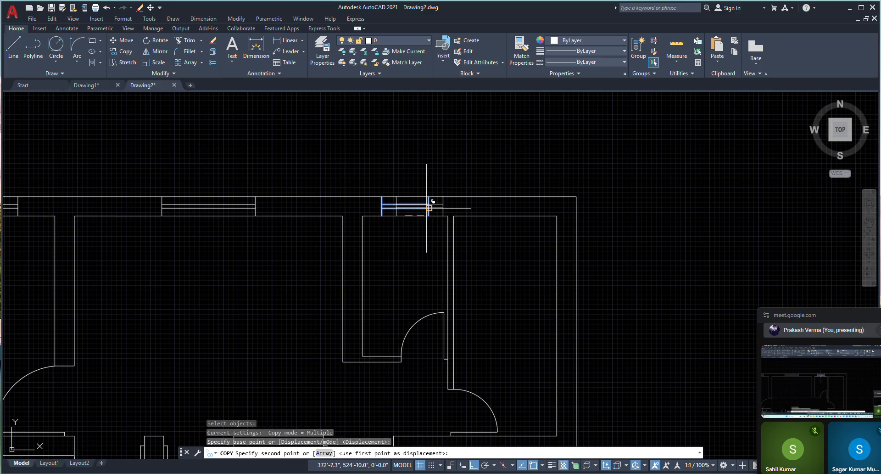
left_click(505, 214)
key("Escape")
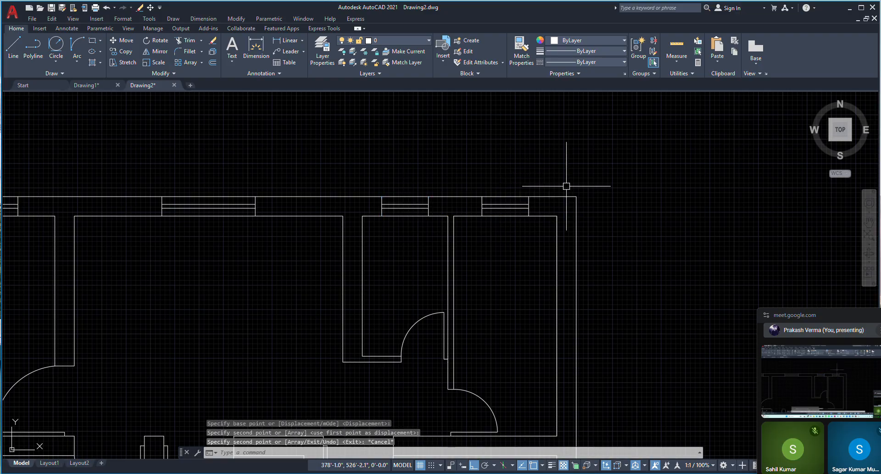
Step: Mirror the kitchen's top window onto the left outer wall about the diagonal through the wall corner, keeping the original
scroll(568, 187, "down", 4)
scroll(563, 189, "down", 2)
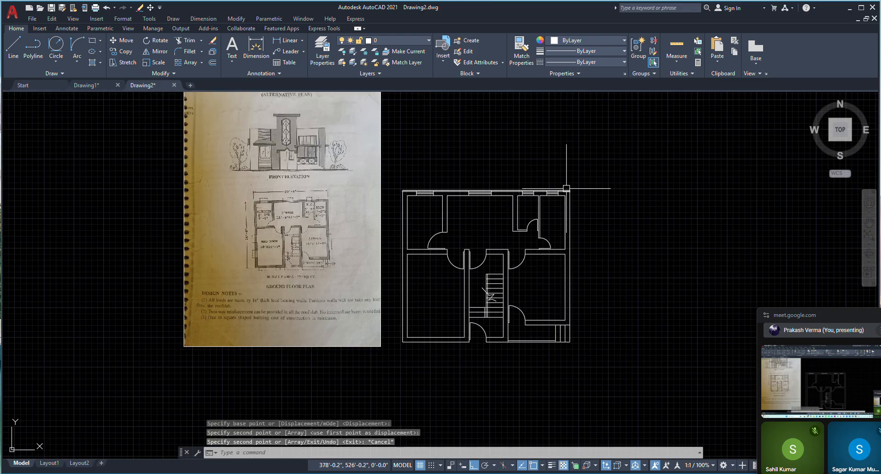
scroll(435, 217, "up", 6)
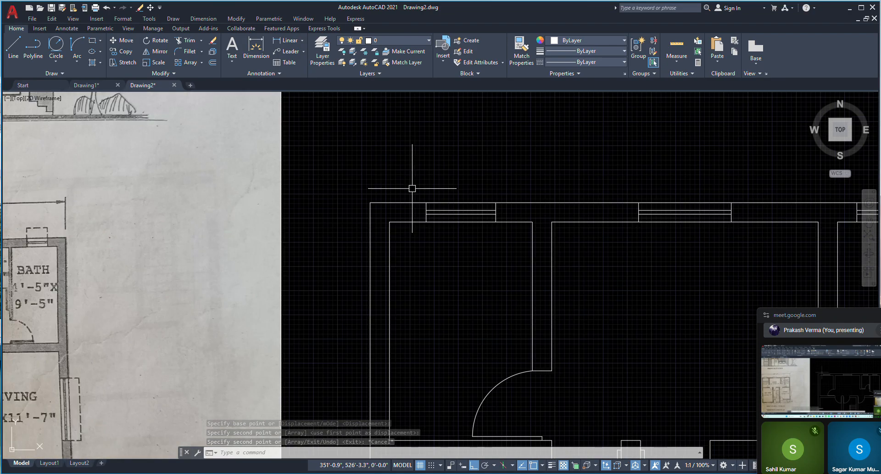
type("mi")
key("space")
scroll(412, 188, "up", 2)
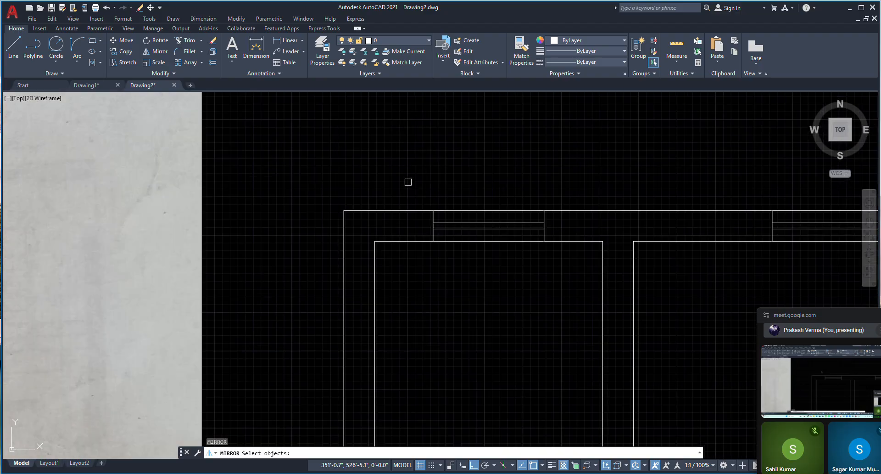
left_click(407, 181)
left_click(553, 265)
key("space")
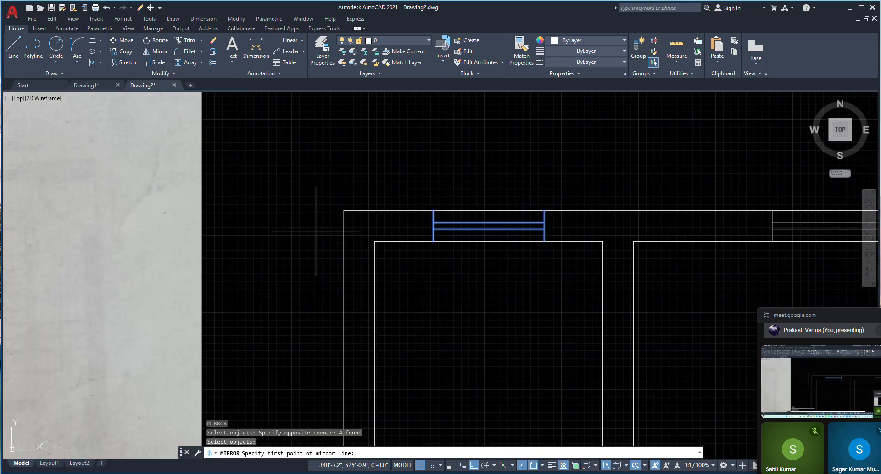
left_click(344, 210)
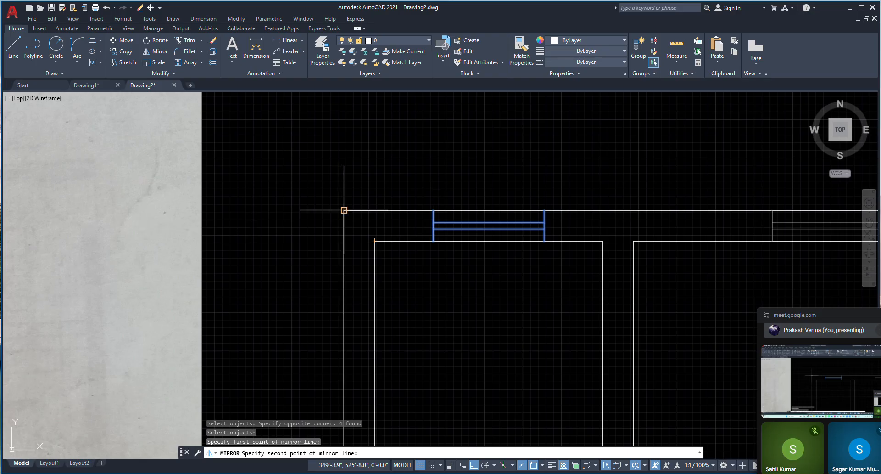
left_click(375, 240)
scroll(413, 197, "down", 3)
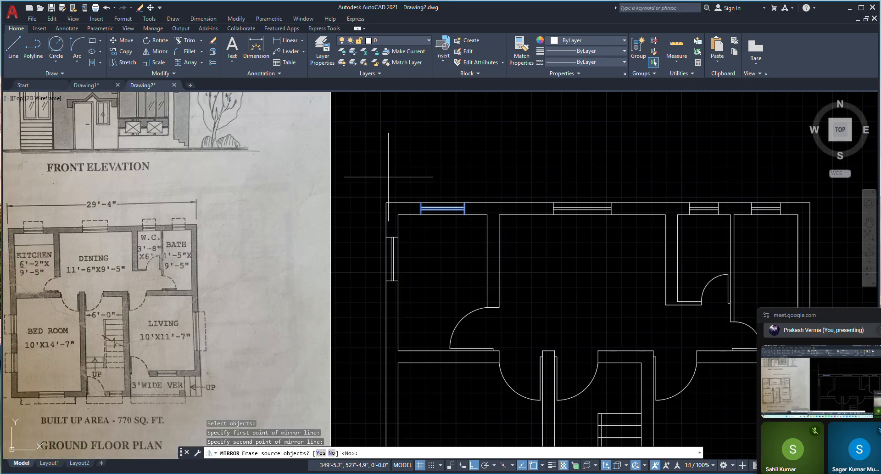
key("Return")
Step: Try to move the mirrored kitchen window down to the upper part of the bedroom's left wall
scroll(393, 182, "up", 2)
left_click(350, 213)
left_click(430, 301)
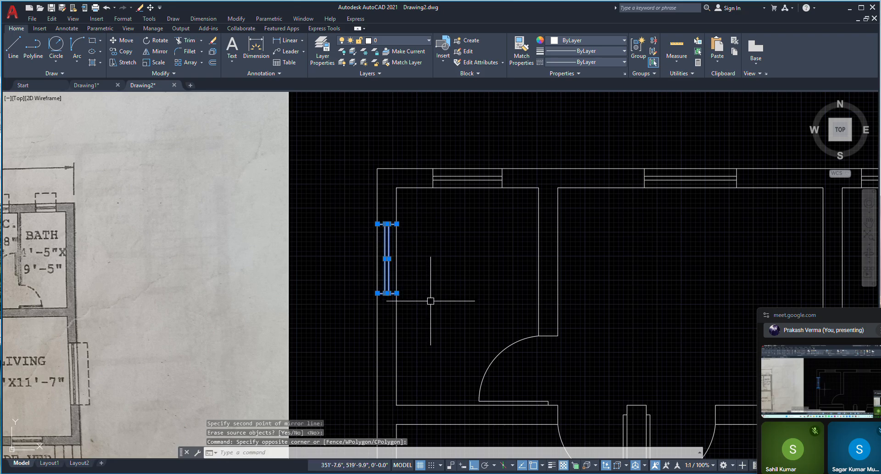
right_click(374, 242)
left_click(450, 311)
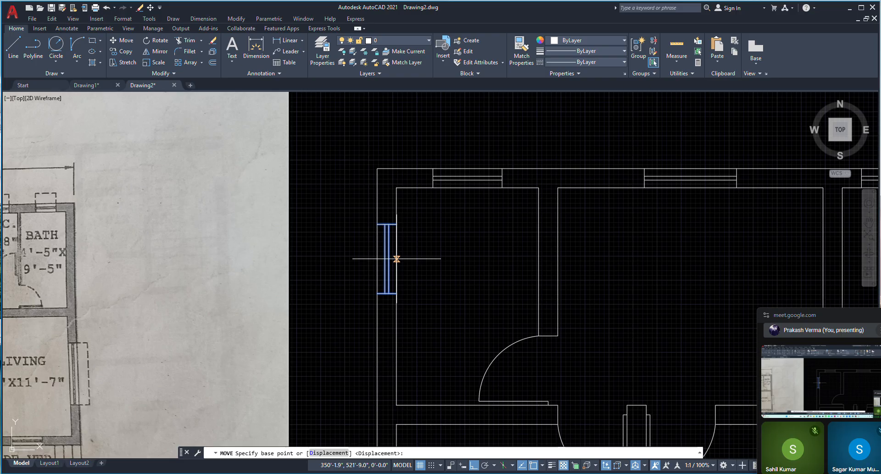
left_click(396, 259)
scroll(393, 250, "down", 3)
scroll(404, 305, "up", 2)
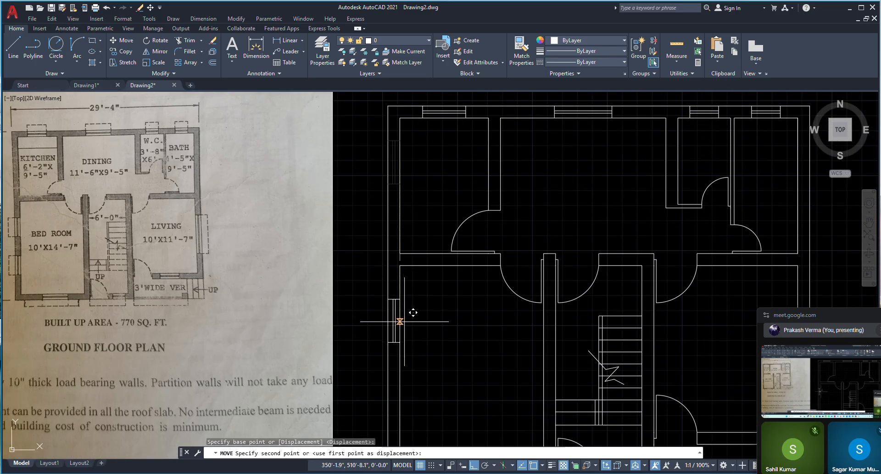
scroll(404, 321, "down", 1)
left_click(404, 323)
scroll(464, 240, "down", 2)
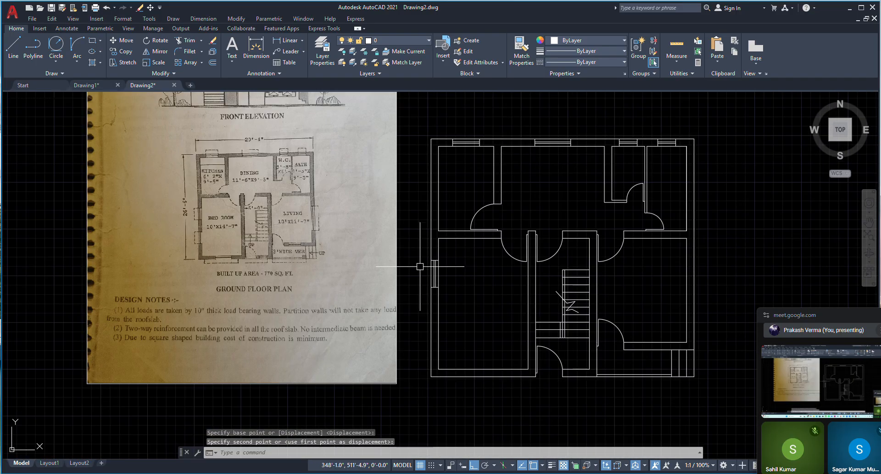
Step: Undo the move of the mirrored window to the bedroom's left wall
left_click(423, 254)
left_click(461, 304)
right_click(448, 253)
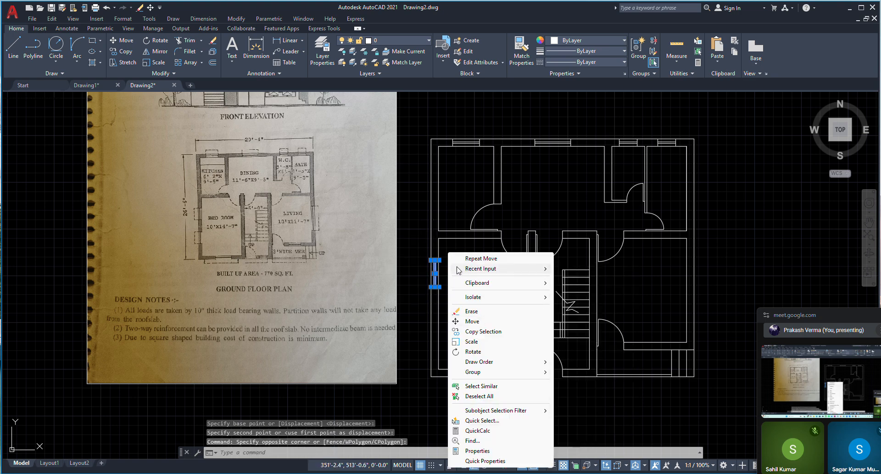
left_click(380, 239)
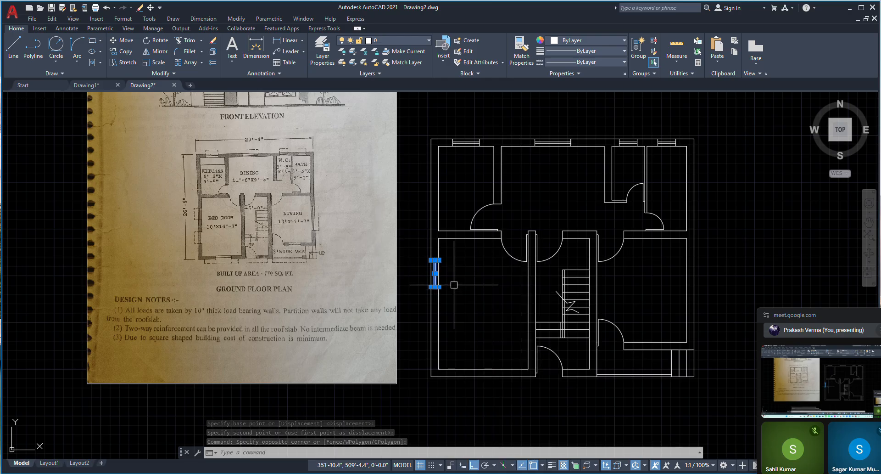
key("ctrl+z")
scroll(454, 285, "down", 2)
key("ctrl+z")
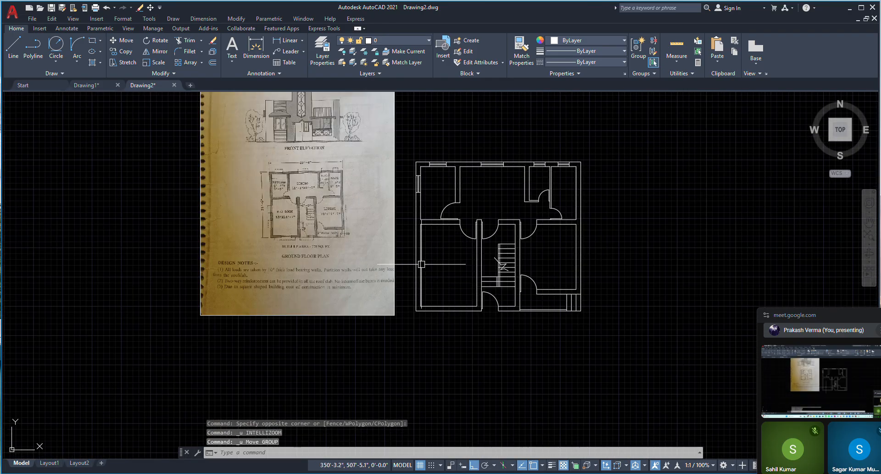
Step: Draw a short horizontal line across the bedroom's left wall at the midpoint of its inner wall line
type("l")
key("Return")
scroll(421, 261, "up", 2)
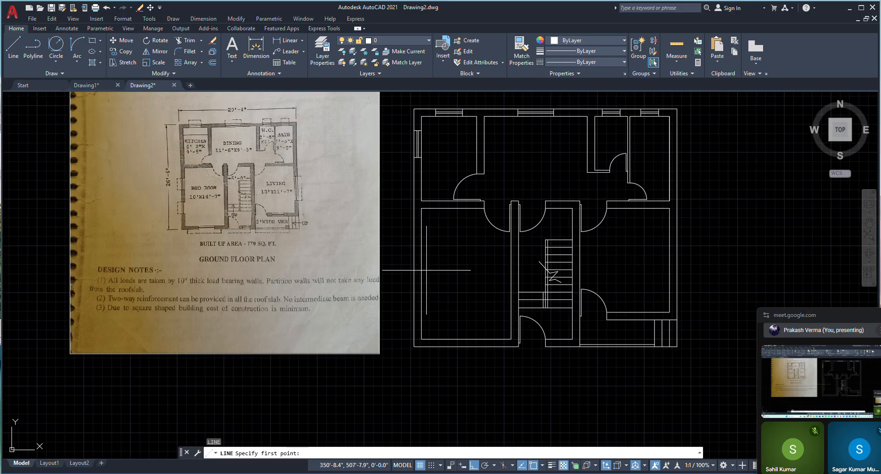
left_click(421, 275)
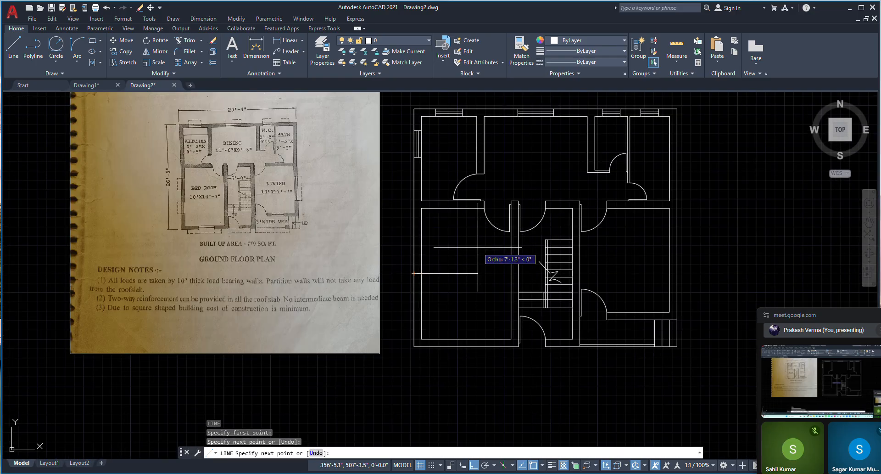
key("Escape")
Step: Trim away the upper half of the bedroom's left inner wall line and the short line across the wall
type("t")
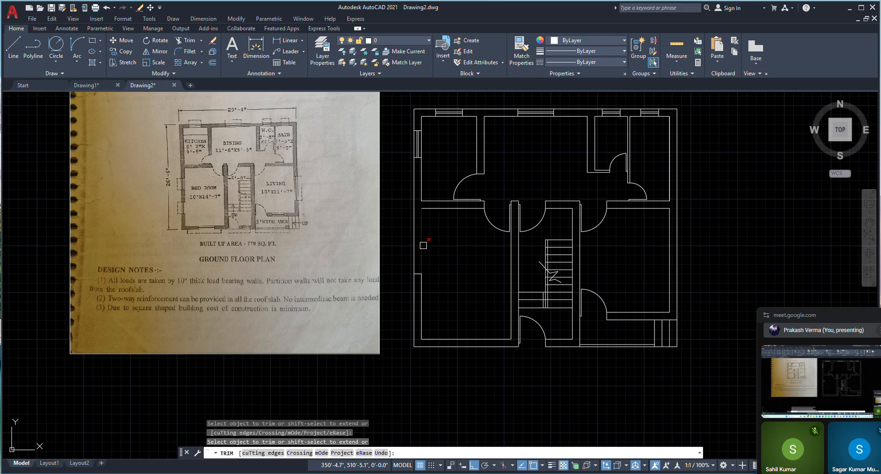
scroll(422, 268, "up", 3)
scroll(415, 276, "down", 3)
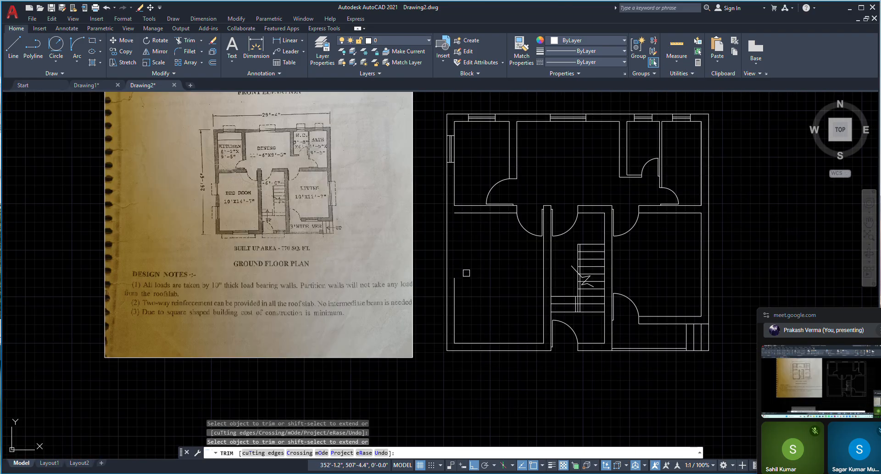
key("Escape")
Step: Redraw the upper half of the bedroom's left inner wall as a separate line up to the room's corner
left_click(13, 46)
left_click(449, 281)
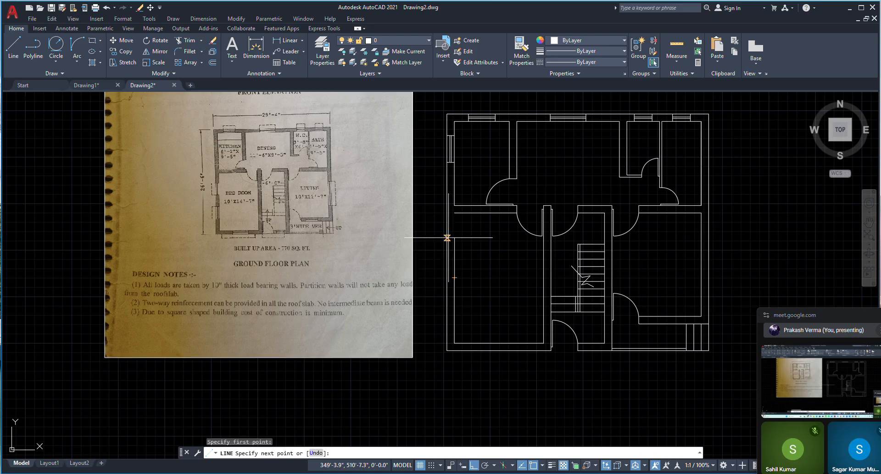
left_click(454, 213)
key("Escape")
Step: Move the window in the kitchen's left wall by its inner midpoint to the midpoint of the bedroom's upper left inner wall line
scroll(443, 135, "up", 5)
left_click(423, 127)
left_click(501, 231)
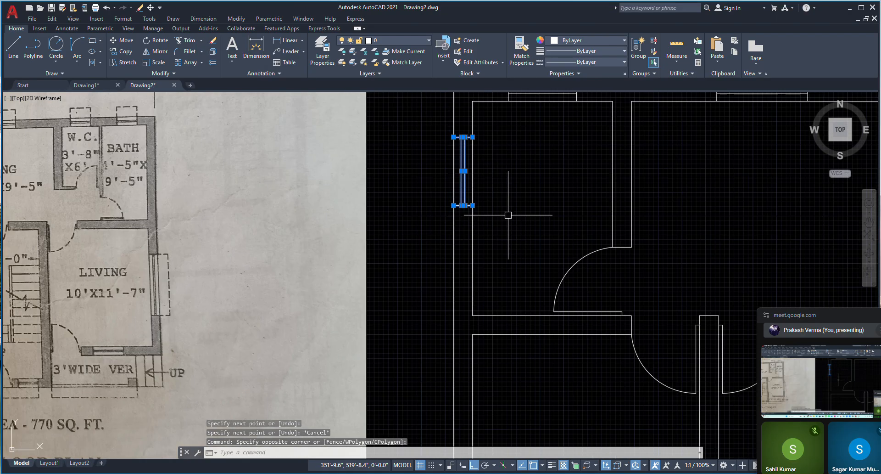
type("m")
key("Return")
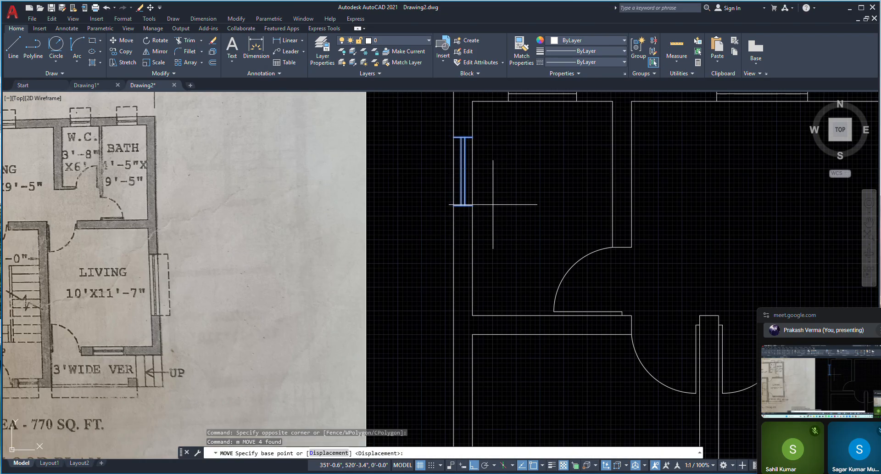
left_click(472, 169)
scroll(468, 181, "down", 4)
scroll(472, 242, "up", 3)
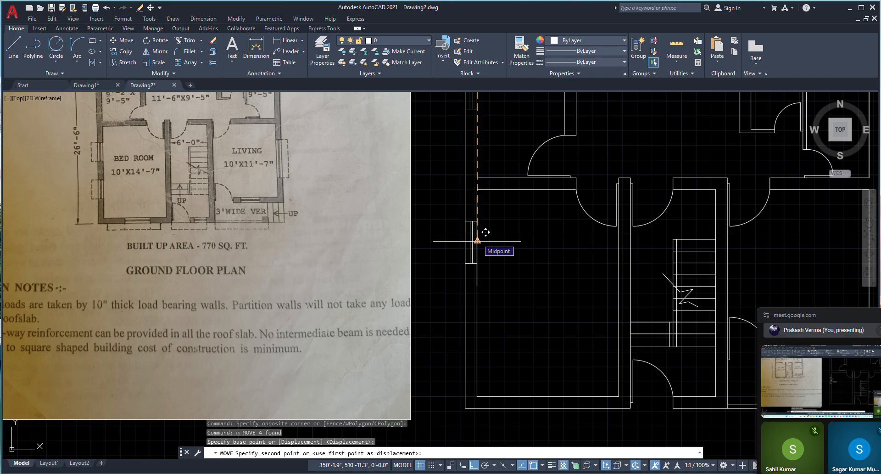
left_click(477, 241)
Step: Copy the bedroom's left-wall window straight down to the midpoint of the lower half of the same wall
type("c")
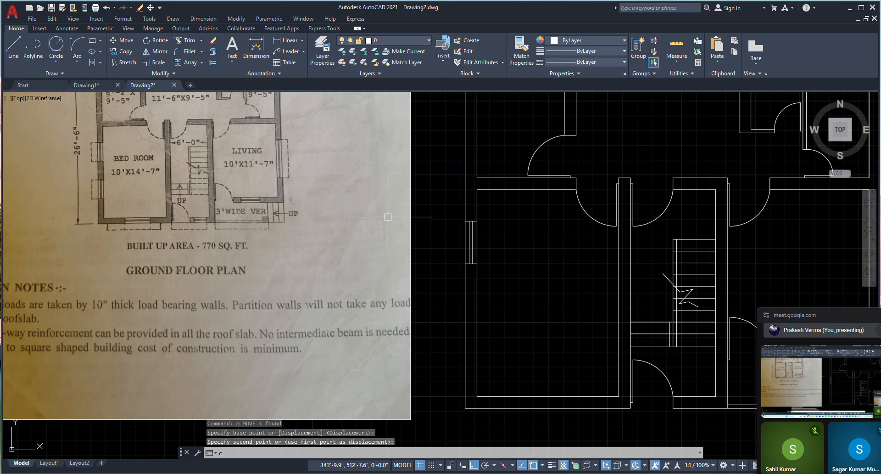
type("o")
key("space")
left_click(449, 213)
left_click(491, 271)
key("space")
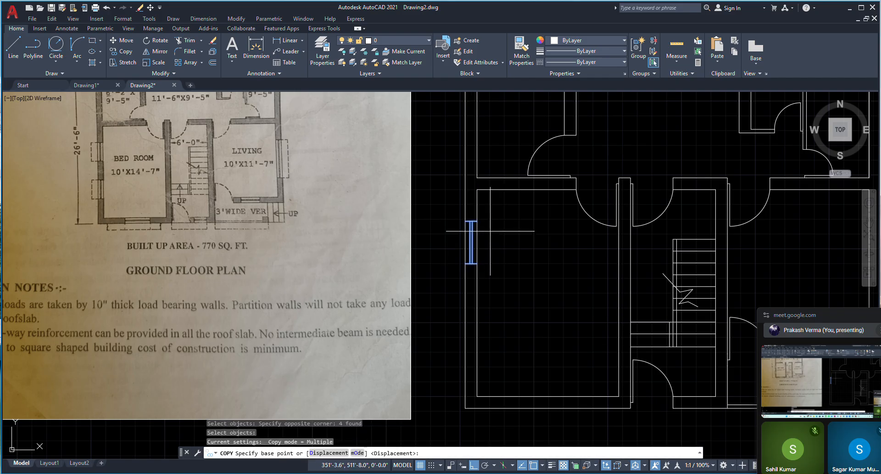
left_click(478, 241)
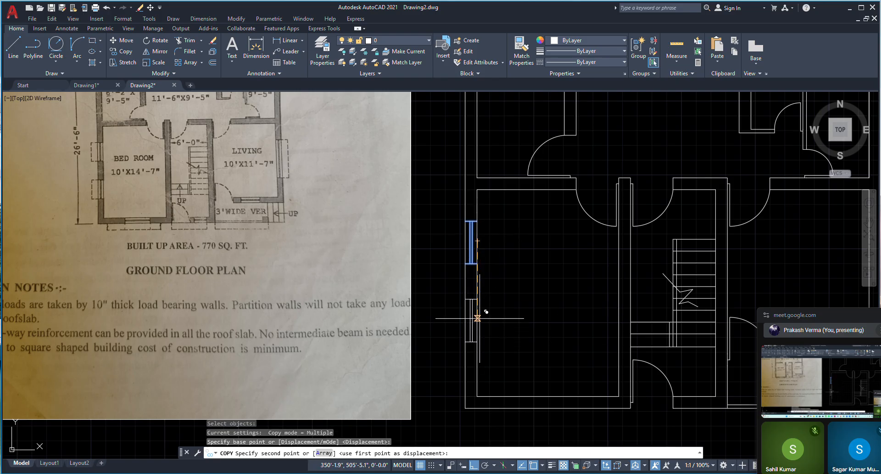
left_click(477, 342)
scroll(478, 345, "down", 6)
scroll(482, 257, "up", 4)
key("Escape")
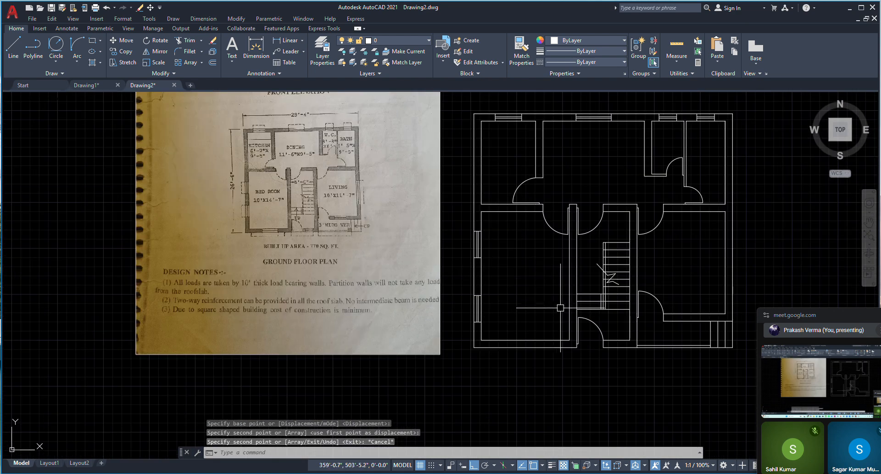
Step: Copy the dining room's top-wall window into the bedroom's bottom outer wall, using the window's lower midpoint as base point
scroll(317, 275, "up", 5)
scroll(196, 149, "down", 3)
scroll(195, 149, "up", 3)
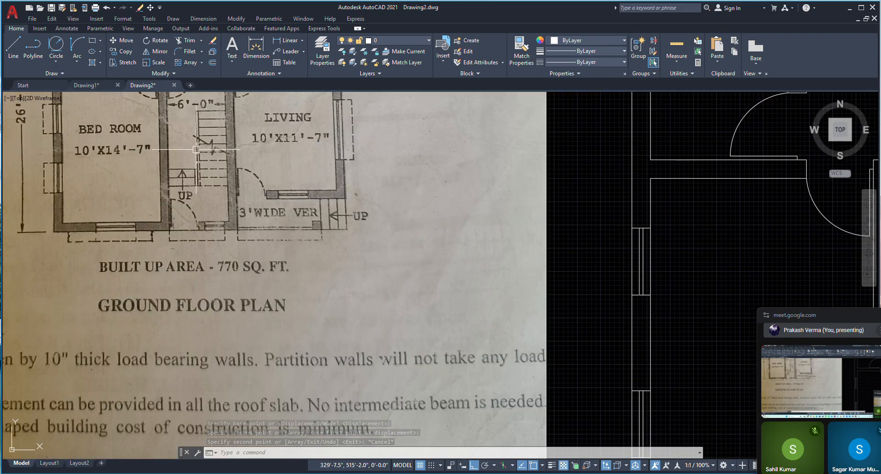
scroll(196, 149, "down", 5)
scroll(257, 206, "up", 2)
scroll(265, 221, "down", 4)
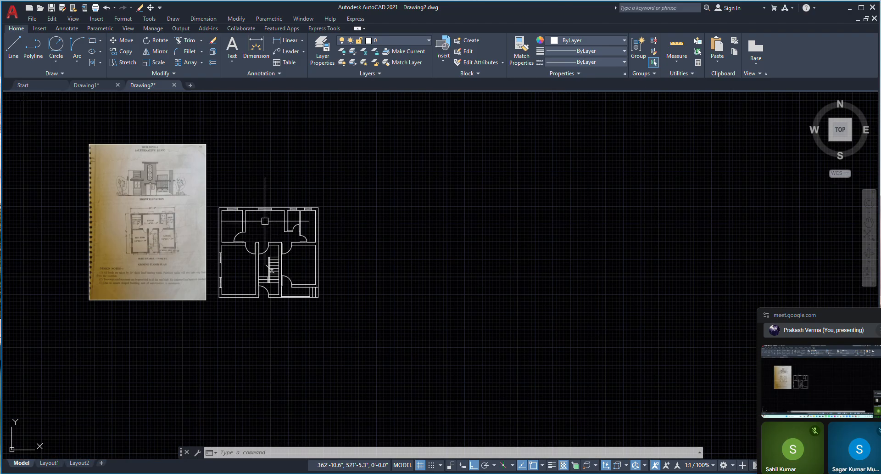
scroll(264, 221, "up", 8)
left_click(227, 160)
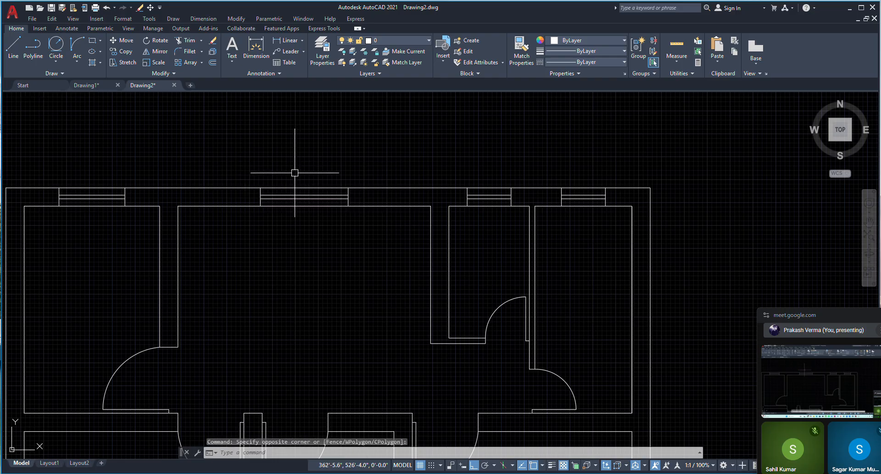
type("o")
key("Return")
left_click(230, 160)
left_click(408, 283)
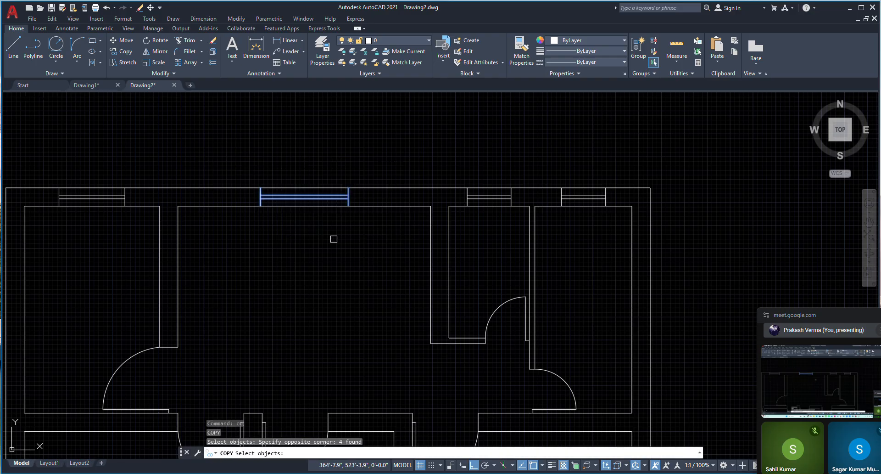
key("Return")
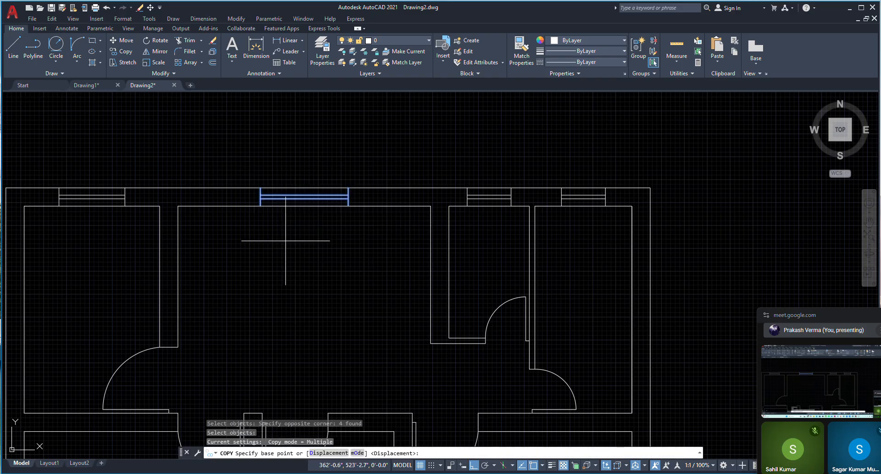
left_click(304, 206)
scroll(345, 167, "down", 5)
scroll(334, 255, "up", 8)
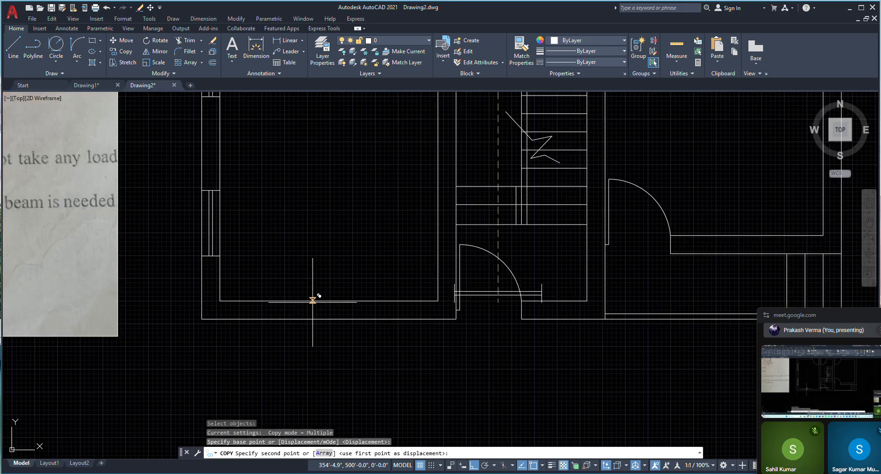
left_click(318, 318)
right_click(287, 218)
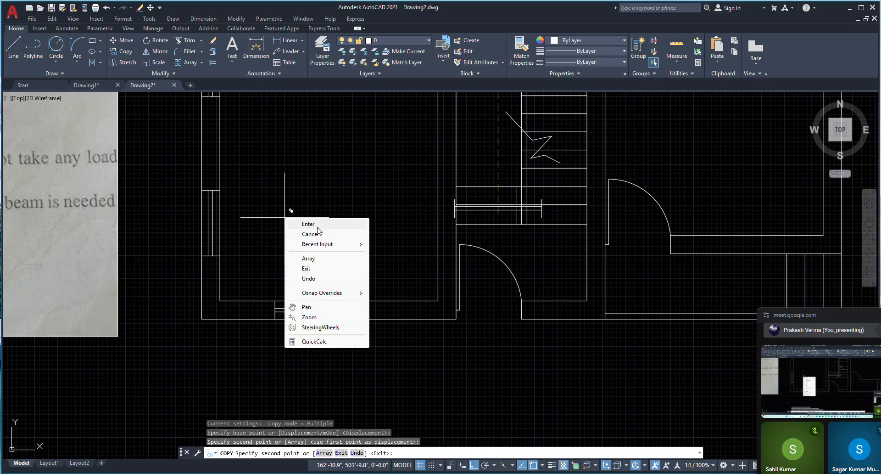
left_click(313, 224)
Step: Move the bedroom's bottom-wall window slightly to the right within the wall, nearer to the wall's centre
left_click(256, 257)
left_click(387, 357)
right_click(307, 248)
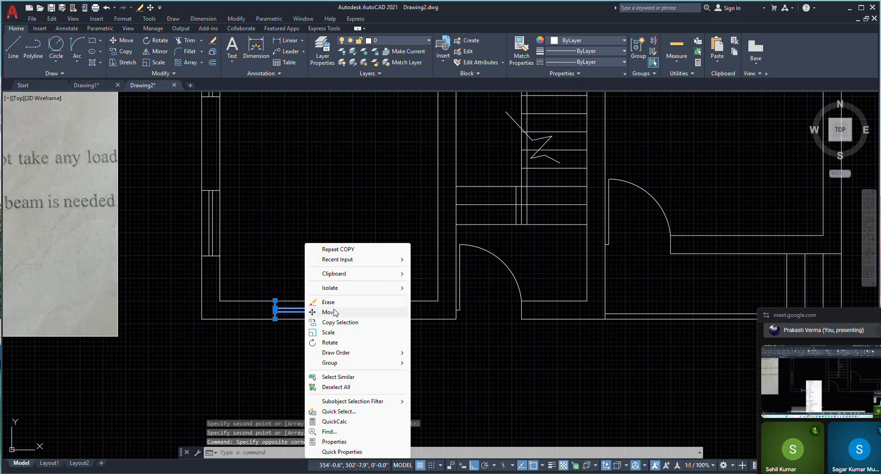
left_click(334, 312)
left_click(282, 250)
left_click(285, 251)
scroll(337, 267, "down", 2)
scroll(294, 273, "up", 2)
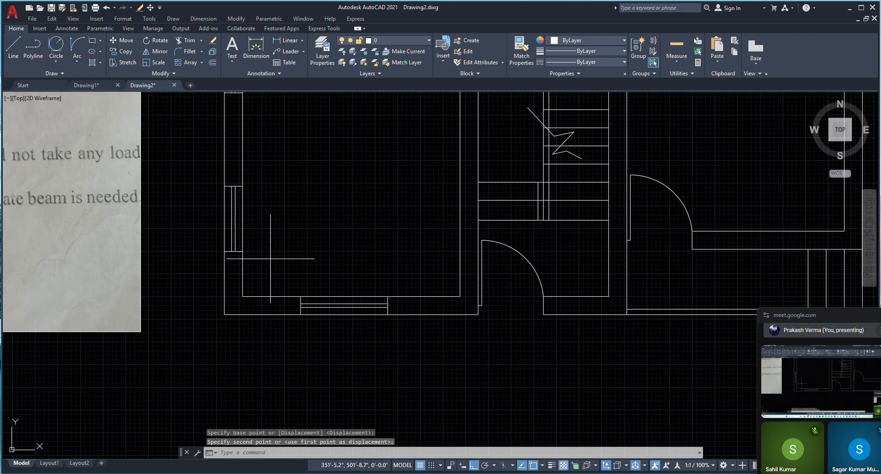
Step: Copy the bedroom's bottom-wall window by its upper midpoint into the living room's bottom wall above the verandah
left_click(270, 258)
left_click(403, 350)
right_click(270, 226)
left_click(328, 313)
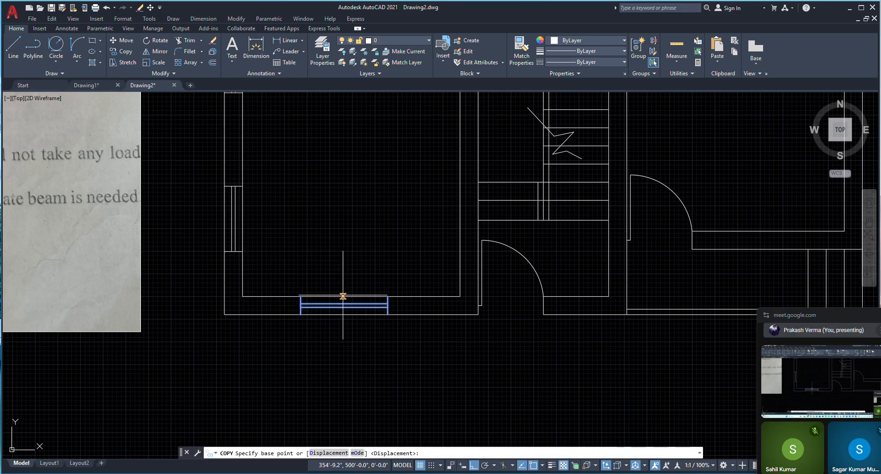
left_click(344, 302)
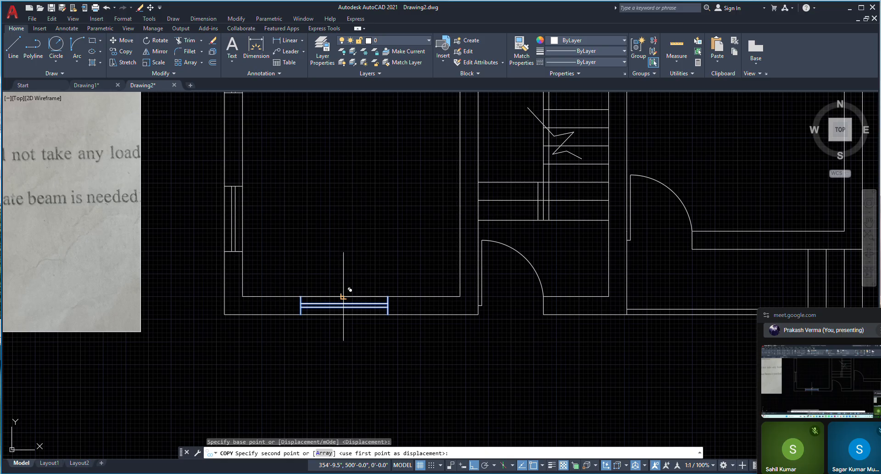
scroll(350, 291, "down", 2)
scroll(624, 266, "up", 4)
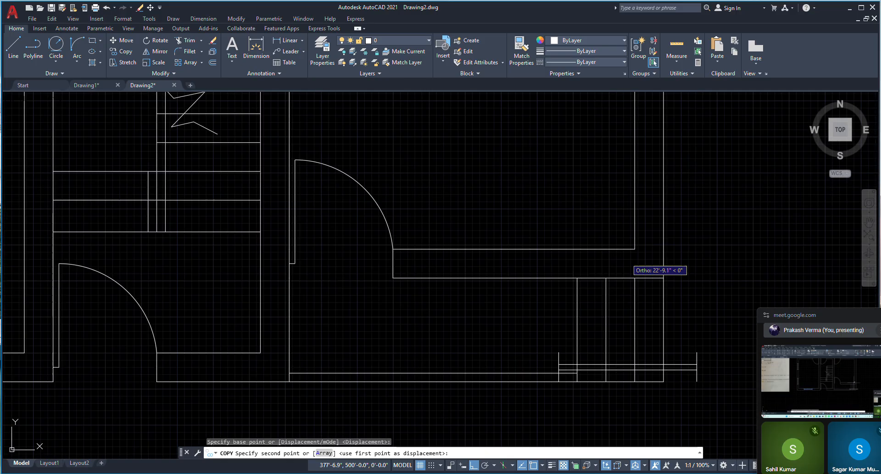
left_click(529, 249)
key("Escape")
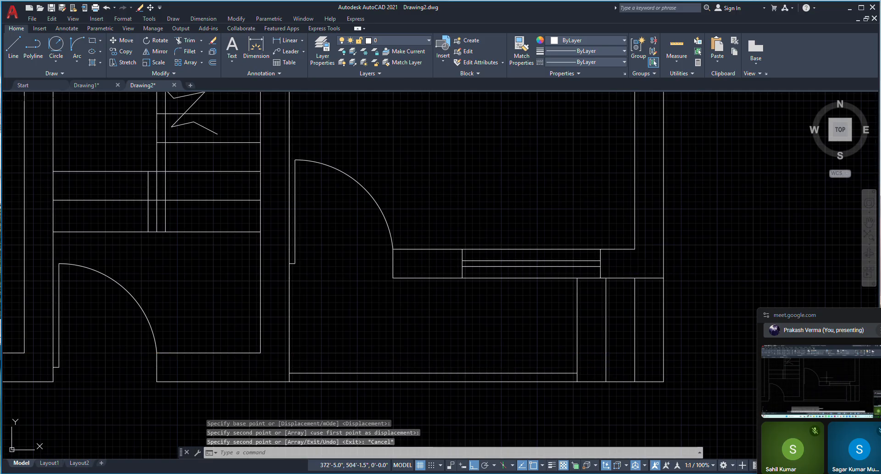
Step: Move the living room's bottom-wall window a short distance left along the wall towards the door
left_click(448, 211)
left_click(629, 299)
left_click(438, 233)
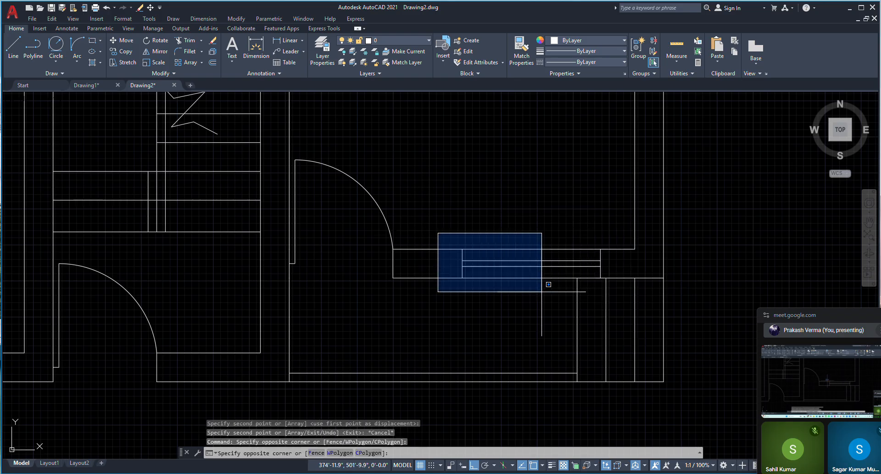
left_click(600, 291)
right_click(594, 275)
left_click(532, 270)
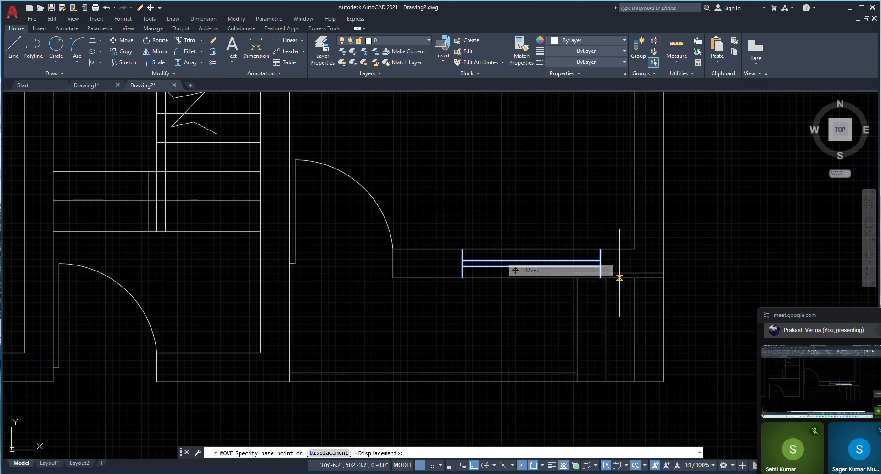
left_click(599, 277)
scroll(569, 277, "up", 4)
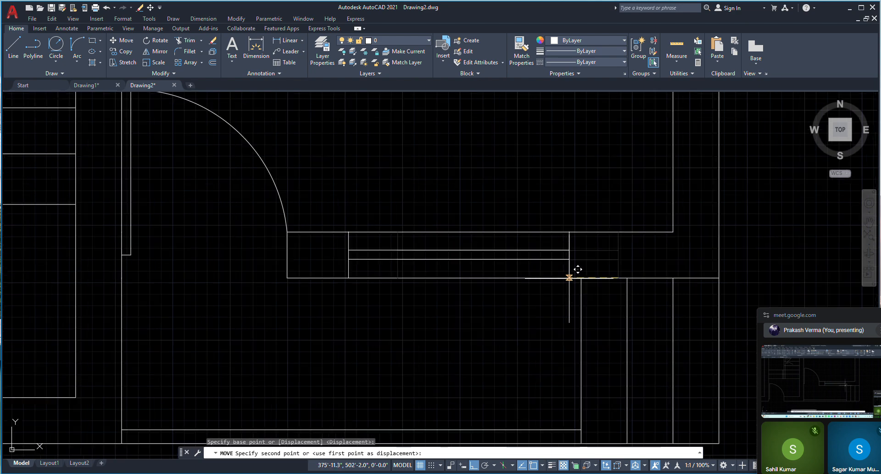
left_click(570, 277)
scroll(557, 251, "down", 4)
scroll(564, 244, "up", 2)
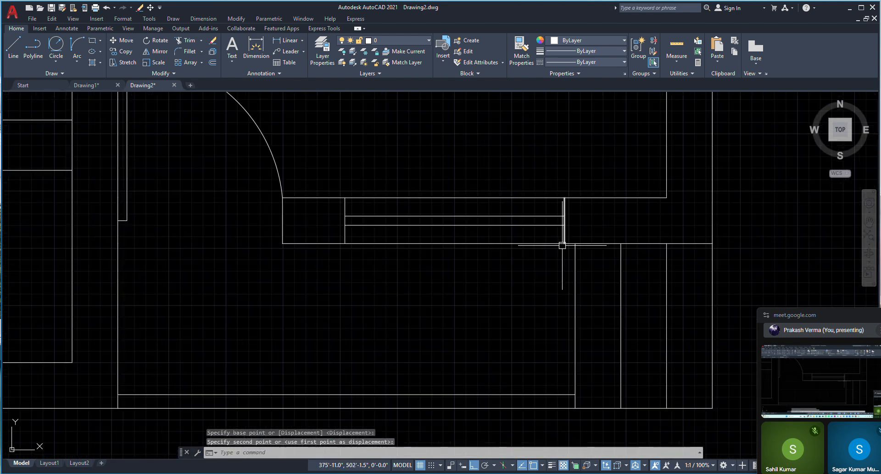
Step: Draw a short horizontal line across the thickness of the living room's east wall at its midpoint
scroll(570, 249, "down", 4)
scroll(345, 225, "down", 4)
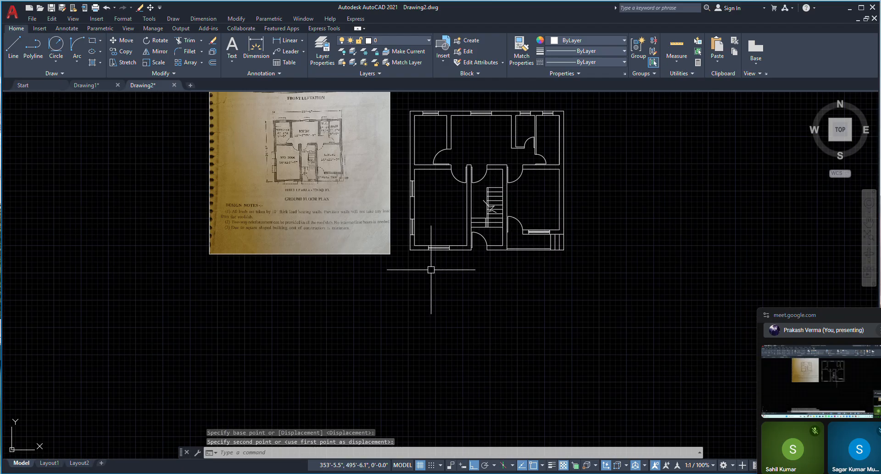
scroll(483, 319, "up", 3)
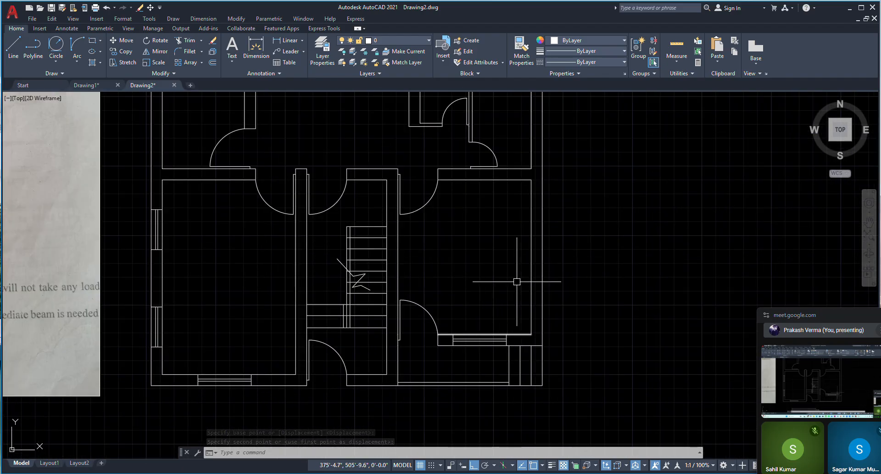
left_click(14, 52)
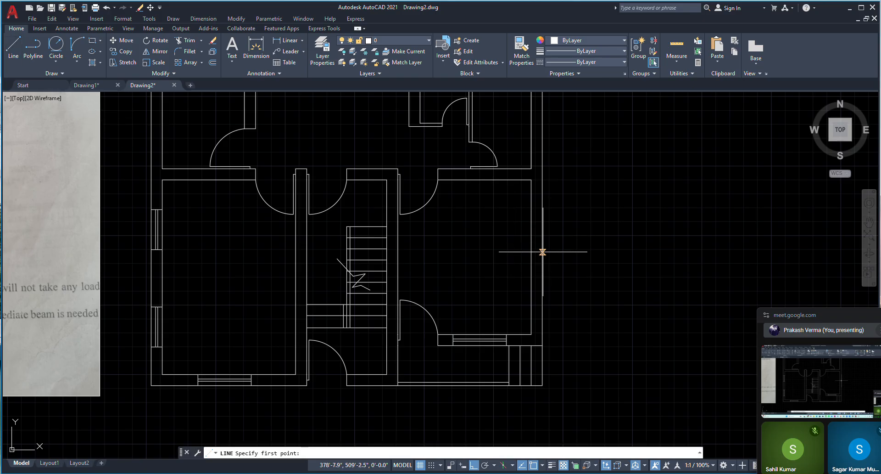
key("Escape")
Step: Offset the short line across the living room's east wall by 2'6" to both sides
type("o")
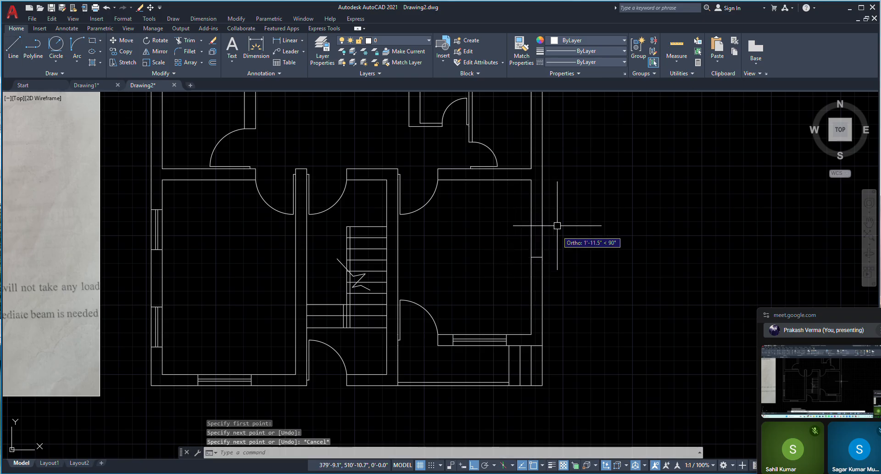
key("Return")
type("2'")
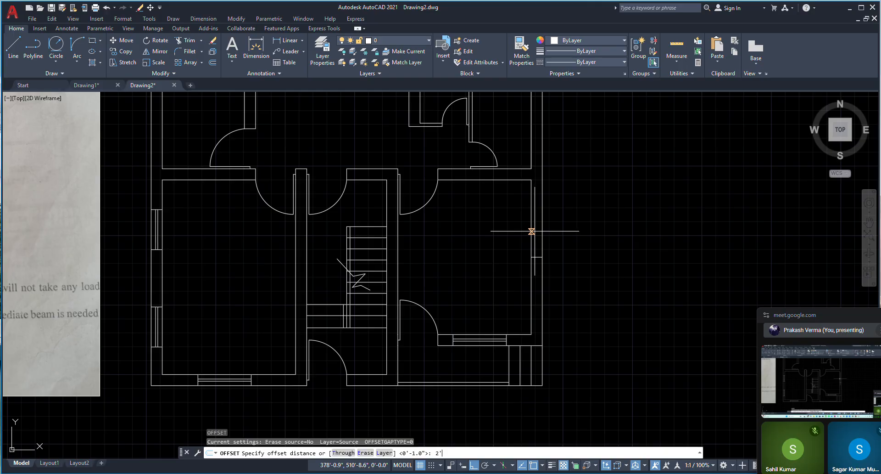
type("6")
key("Return")
scroll(535, 236, "up", 2)
left_click(540, 289)
left_click(541, 281)
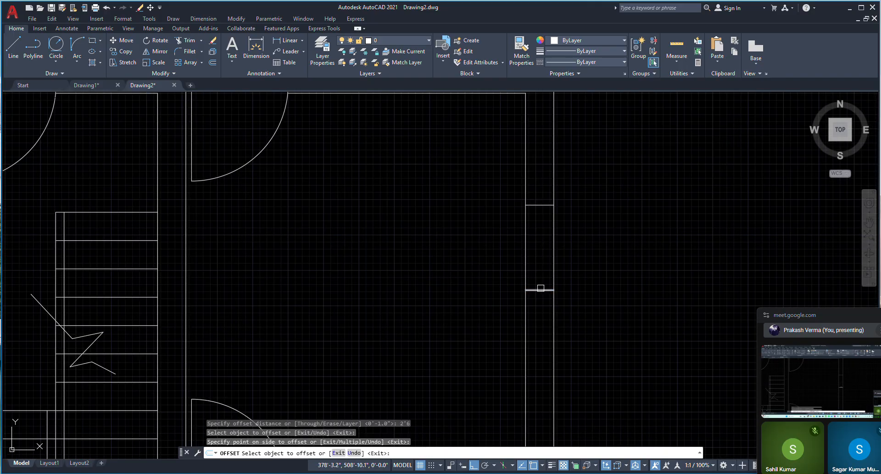
left_click(540, 289)
left_click(541, 315)
Step: Draw a vertical centre line in the east wall between the midpoints of the window's two end lines
left_click(13, 46)
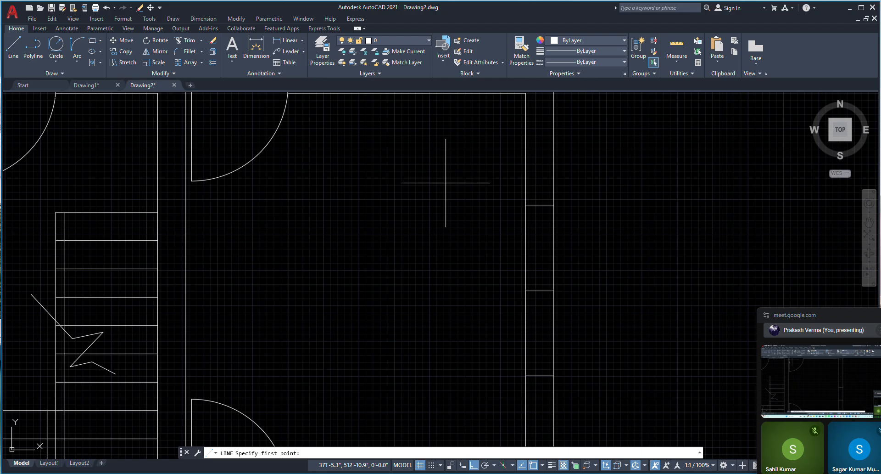
left_click(535, 204)
left_click(540, 374)
key("Escape")
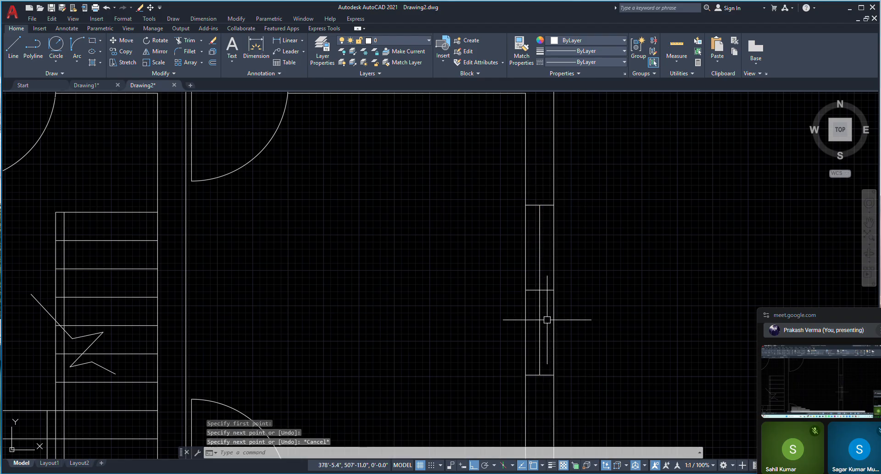
Step: Offset the east window's vertical centre line by 1" to both sides
type("o")
key("Return")
type("1")
key("Return")
scroll(542, 316, "up", 4)
left_click(532, 310)
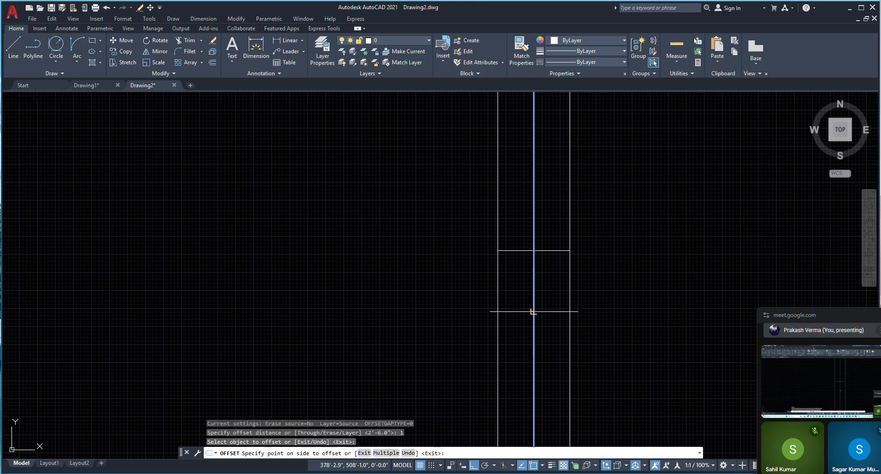
left_click(535, 314)
key("Escape")
Step: Erase the east window's vertical centre line and the short horizontal line at its middle
scroll(516, 206, "down", 2)
left_click(527, 215)
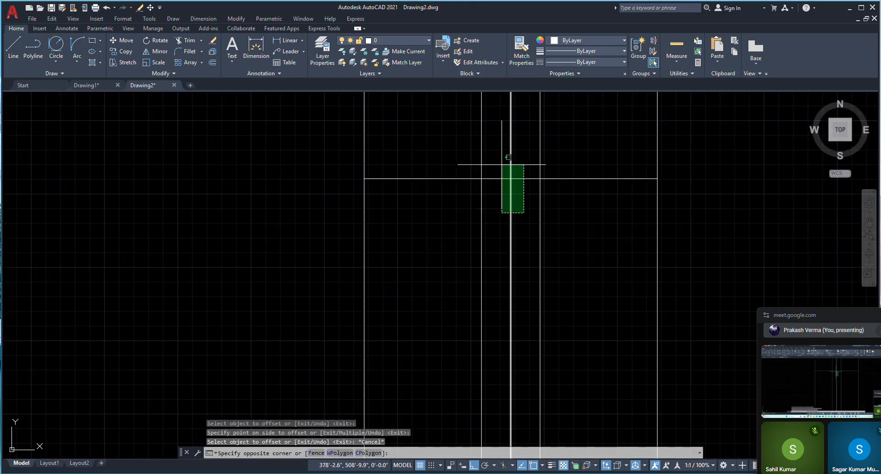
left_click(505, 162)
right_click(501, 164)
left_click(524, 222)
scroll(559, 315, "down", 5)
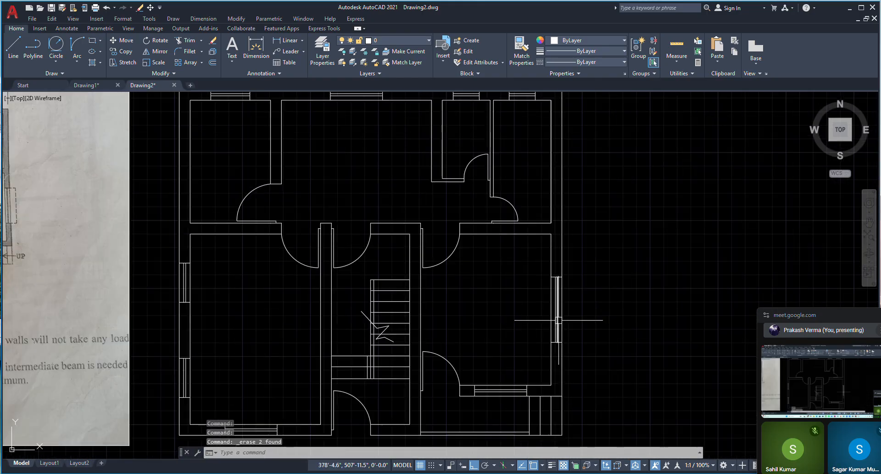
Step: Compare the drawn plan's outer walls and windows with the reference ground floor plan
scroll(486, 321, "up", 5)
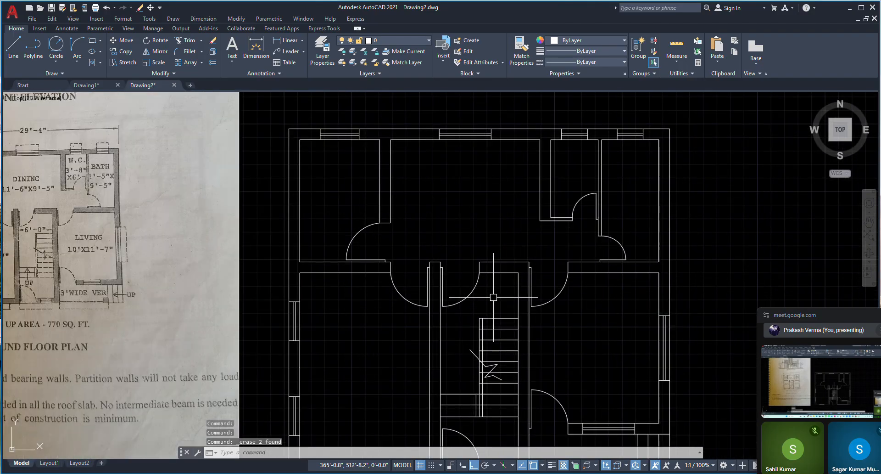
mouse_move(476, 342)
middle_mouse_down()
mouse_move(476, 302)
mouse_move(489, 323)
middle_mouse_up()
scroll(487, 322, "down", 2)
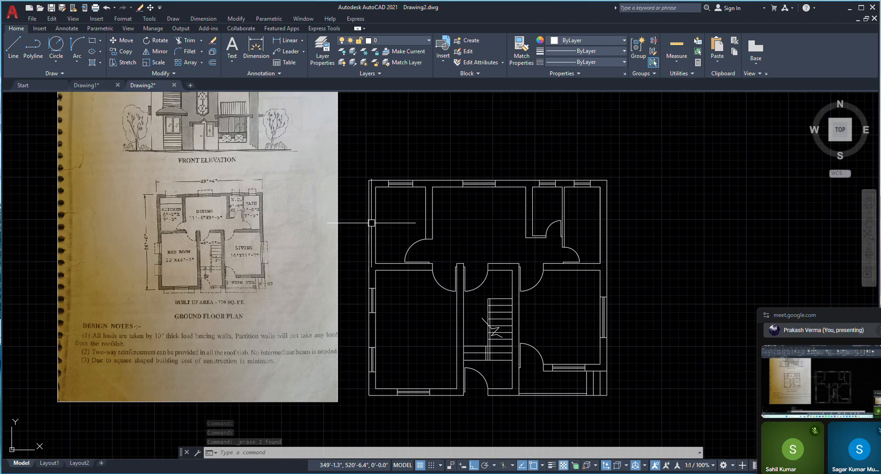
scroll(373, 224, "up", 2)
scroll(438, 256, "up", 2)
scroll(420, 251, "down", 2)
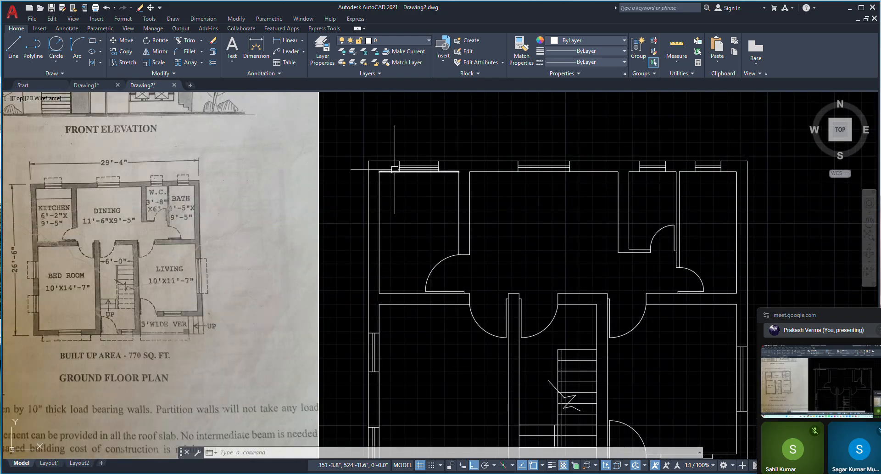
middle_click_drag(421, 197, 419, 201)
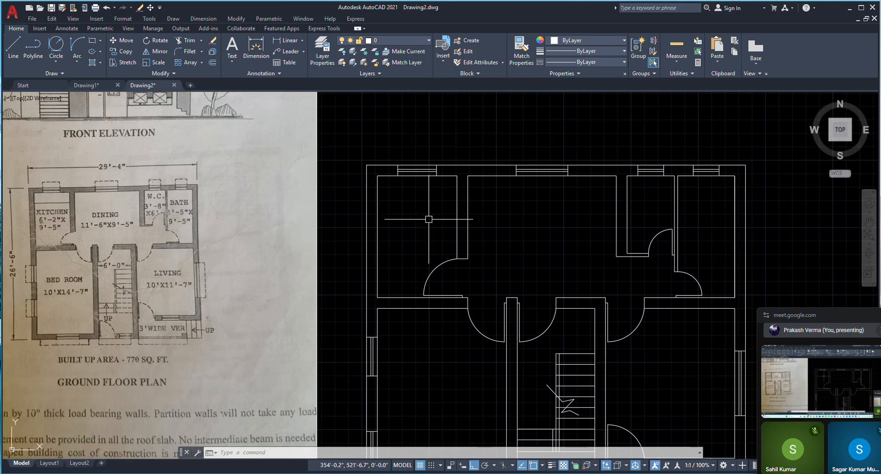
scroll(463, 243, "down", 2)
scroll(456, 210, "up", 2)
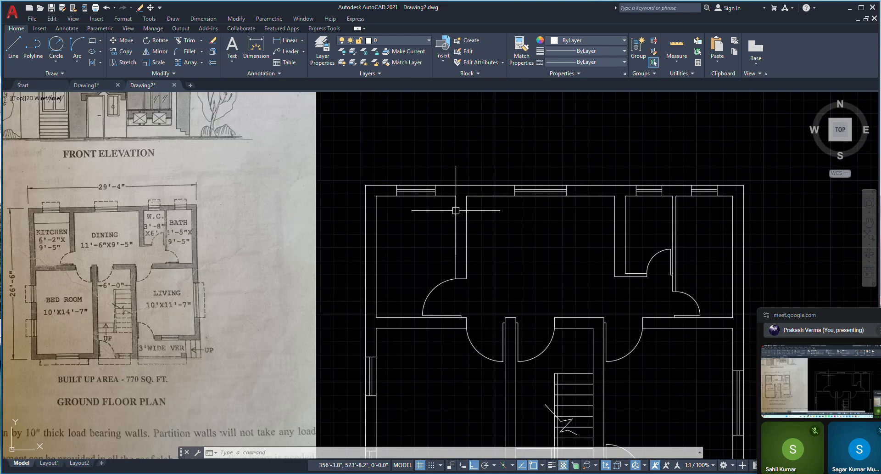
Step: Offset the outer north and east wall lines outward by 1'6"
type("o")
key("Return")
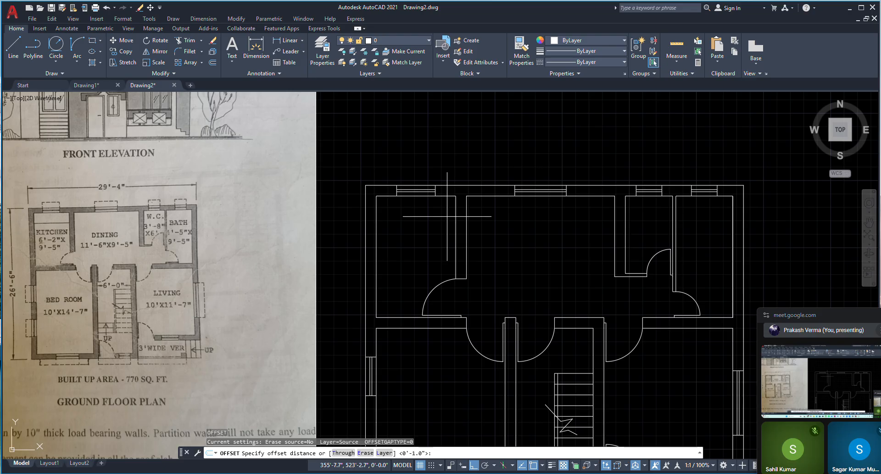
type("1'6")
key("Return")
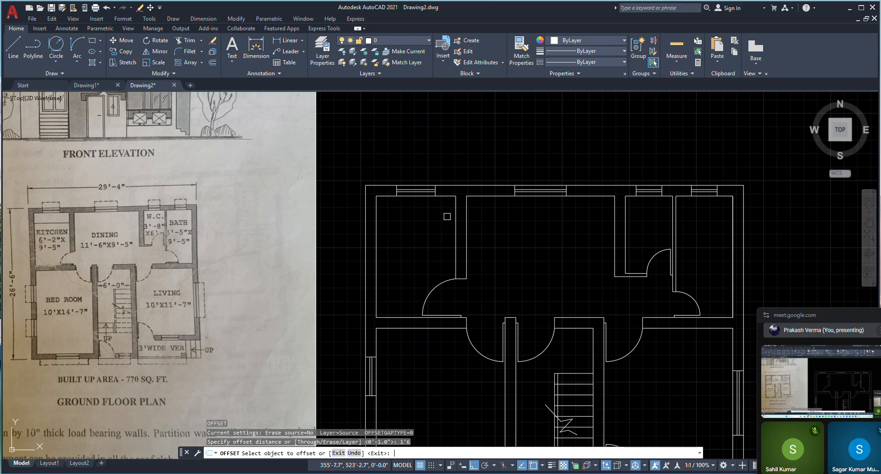
left_click(479, 188)
left_click(476, 150)
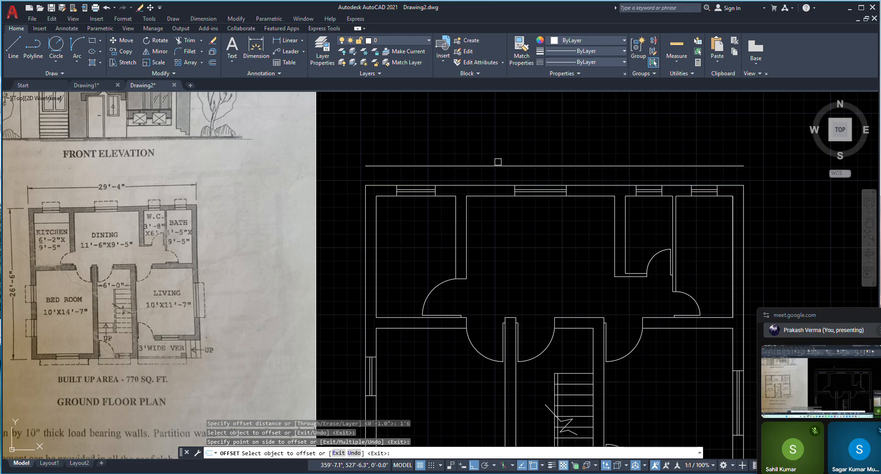
left_click(743, 238)
left_click(755, 237)
Step: Offset the outer west wall line and the bedroom's outer south wall line outward by 1'6"
scroll(754, 238, "down", 4)
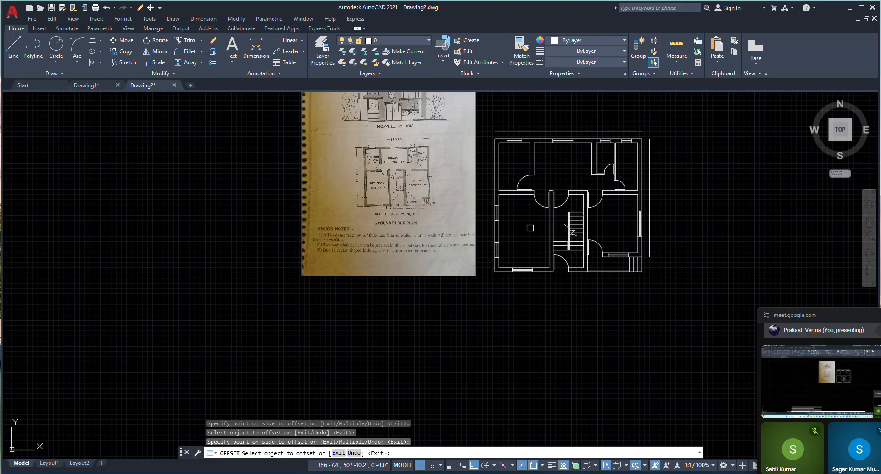
scroll(442, 223, "up", 8)
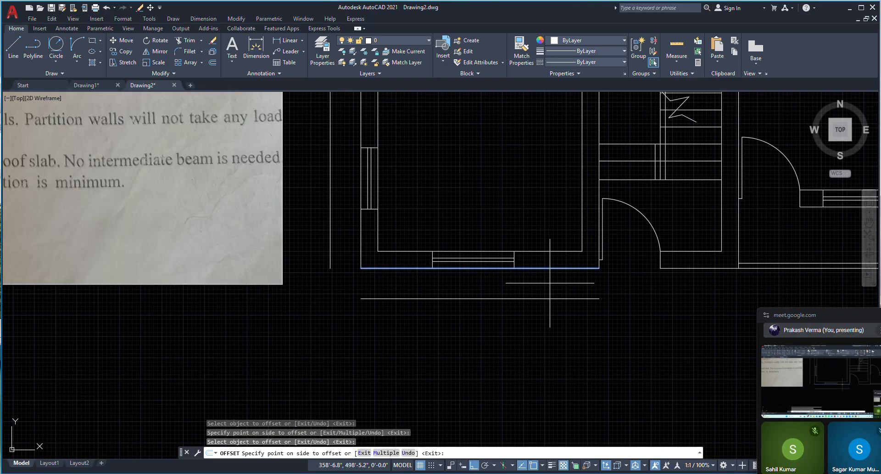
scroll(477, 271, "down", 6)
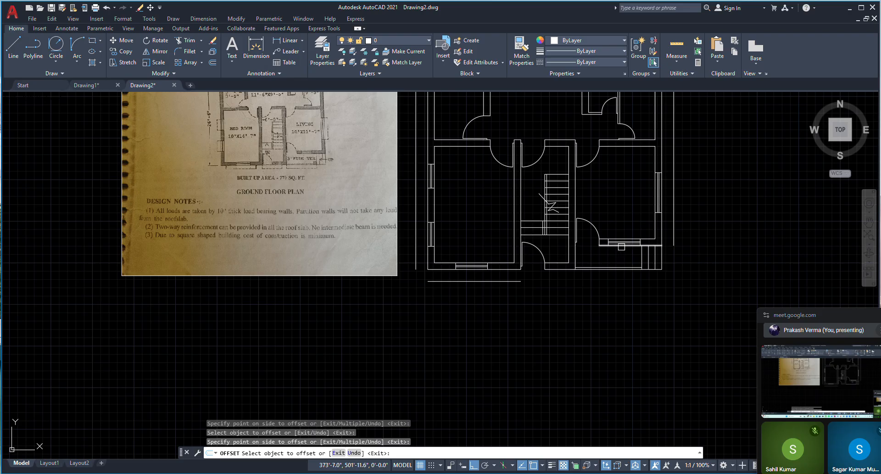
scroll(621, 246, "down", 3)
right_click(640, 206)
left_click(652, 214)
Step: Draw vertical lines from both ends of the kitchen's north window up to the offset line outside the wall
scroll(546, 213, "up", 8)
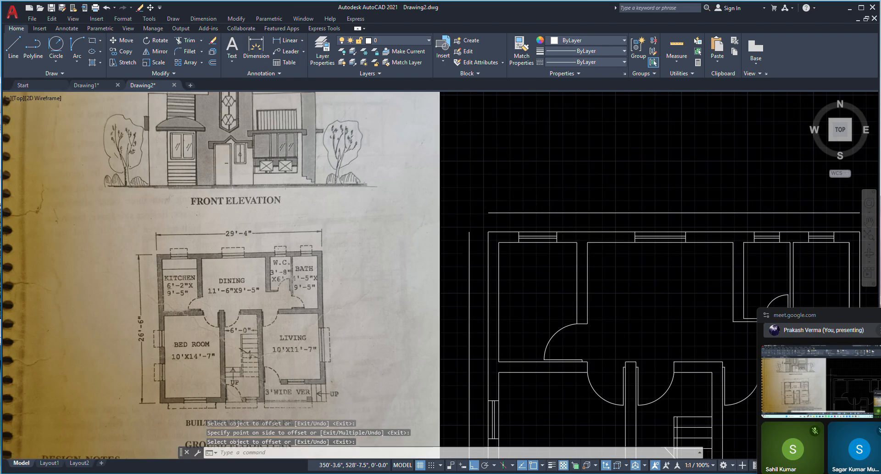
scroll(501, 193, "up", 3)
type("l")
key("Return")
scroll(604, 289, "up", 4)
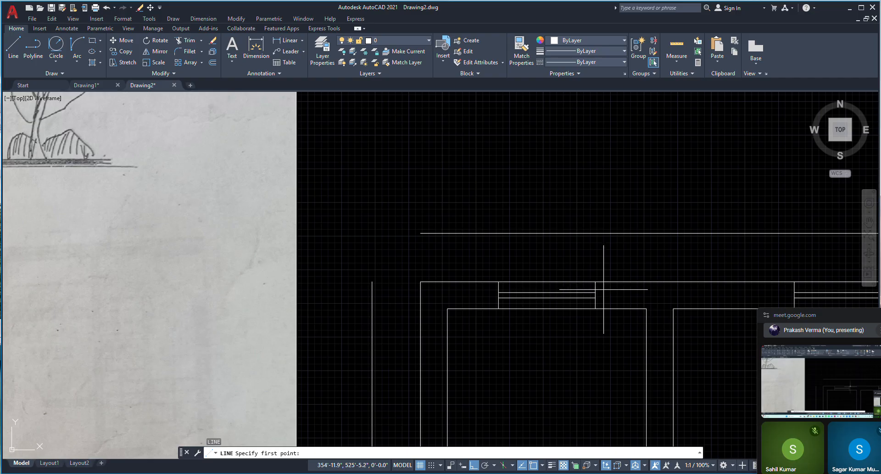
left_click(595, 282)
left_click(595, 233)
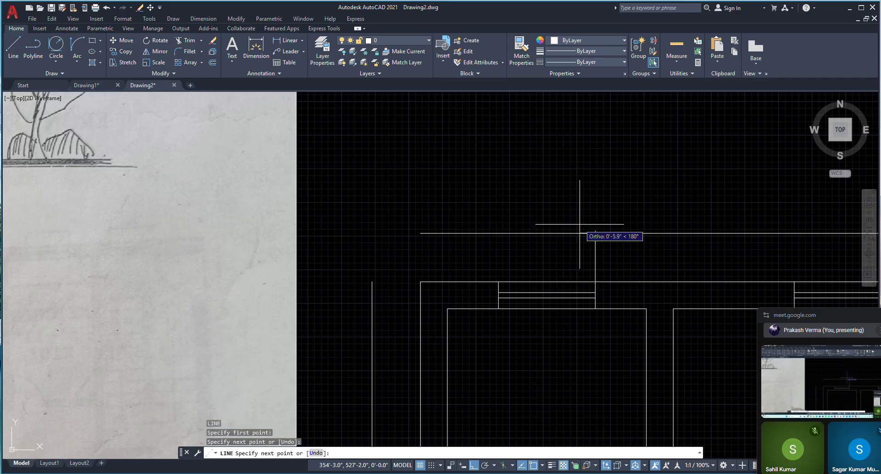
key("Escape")
key("Return")
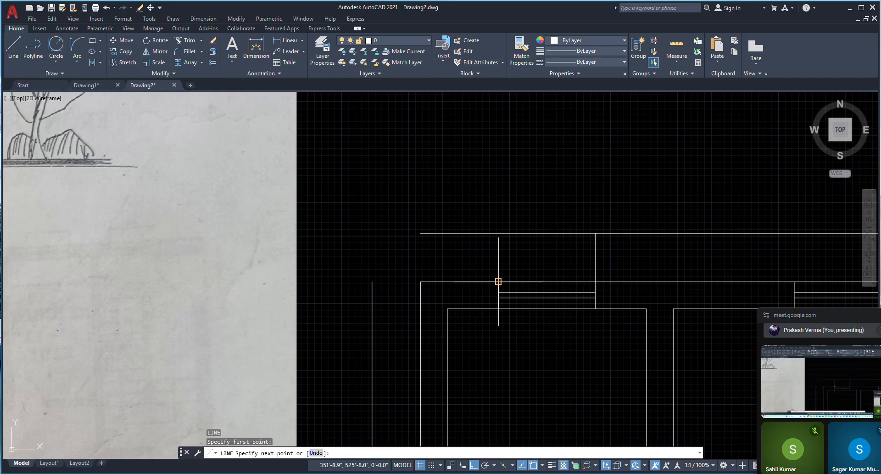
left_click(499, 232)
key("Escape")
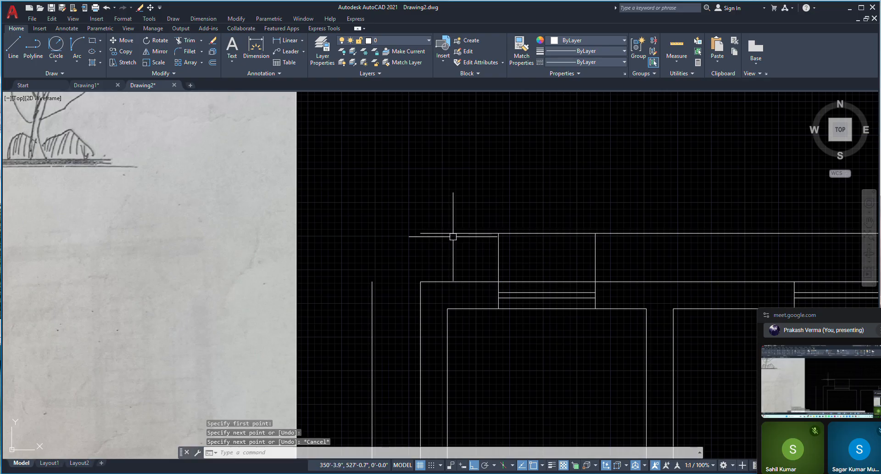
Step: Offset the two vertical lines above the kitchen window outward by 3"
type("o")
key("Return")
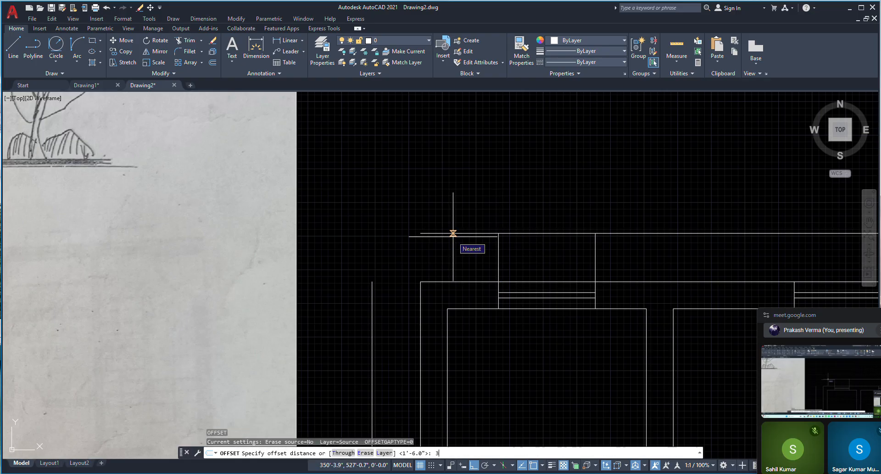
key("Return")
left_click(498, 259)
left_click(494, 260)
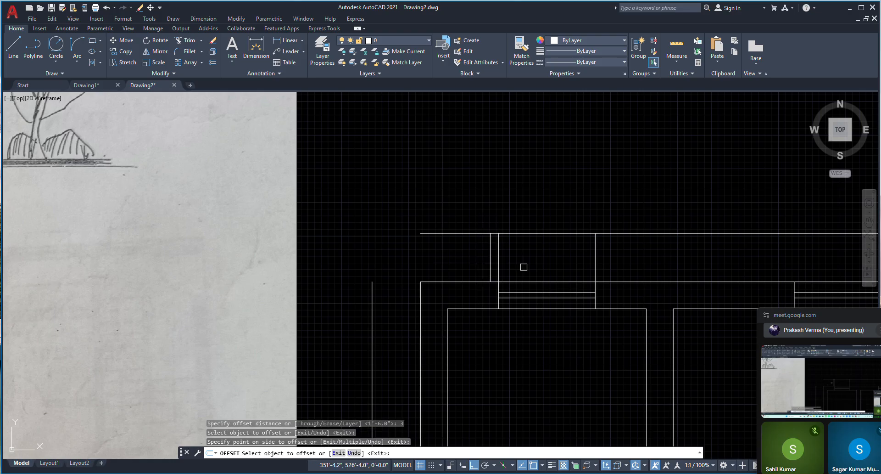
left_click(595, 262)
left_click(617, 261)
key("Escape")
Step: Erase the two inner vertical lines above the kitchen window, aligned with the window's ends
scroll(590, 256, "up", 3)
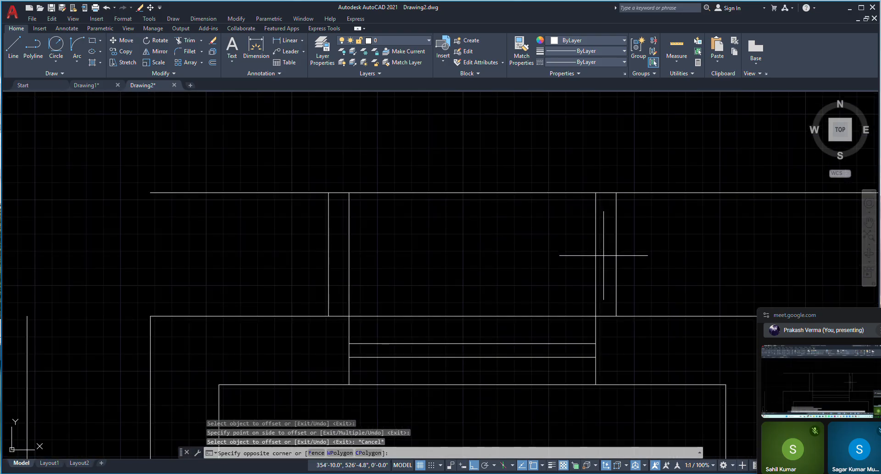
left_click(604, 255)
left_click(340, 234)
key("Delete")
scroll(365, 263, "down", 3)
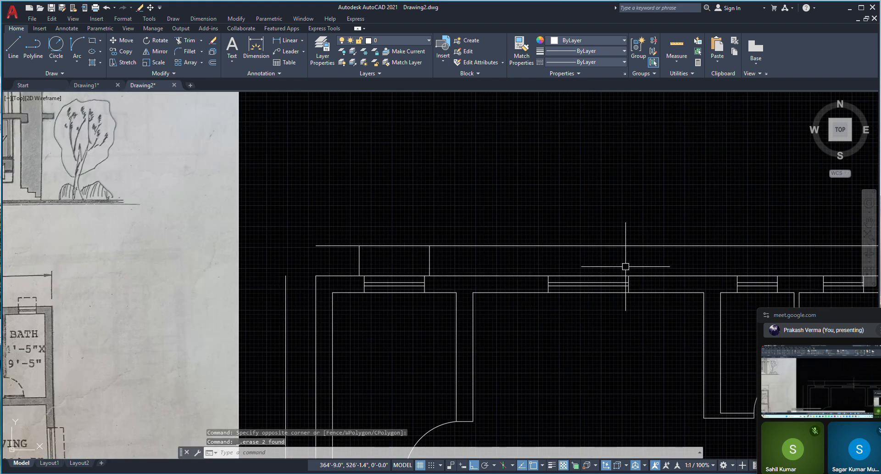
Step: Copy the right vertical line above the kitchen window to the same spot beside the dining window's right end
scroll(448, 266, "up", 2)
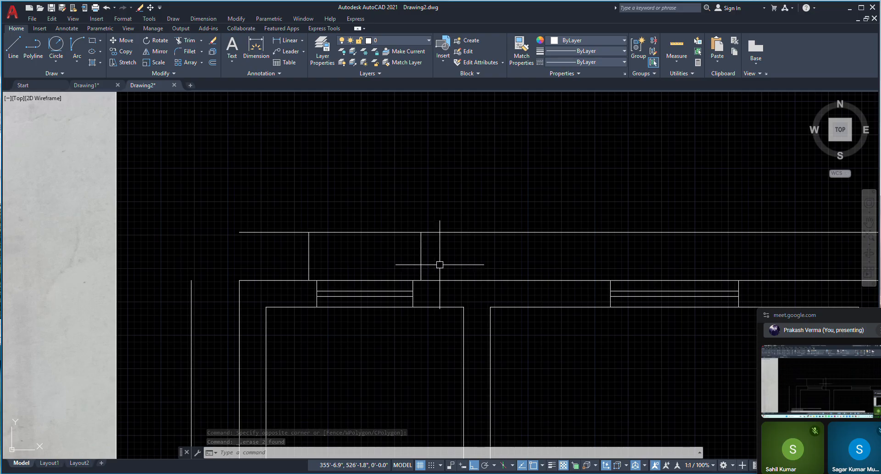
type("co")
key("Return")
left_click(419, 253)
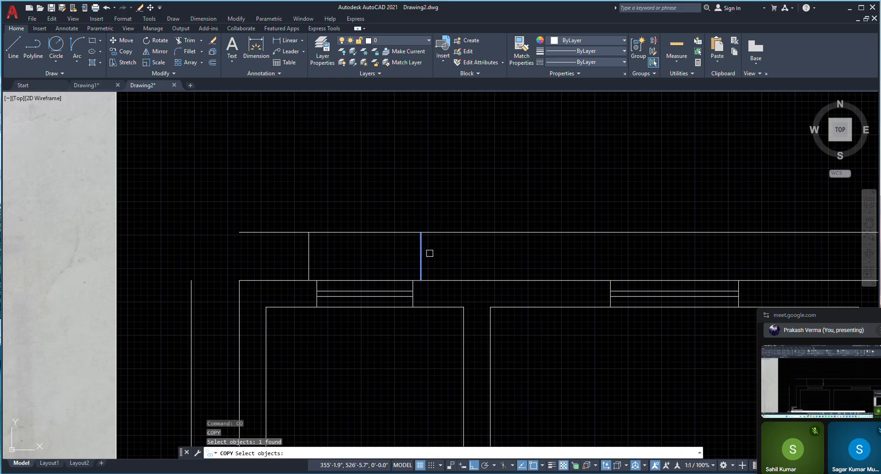
key("Return")
scroll(415, 285, "up", 3)
left_click(407, 270)
scroll(322, 257, "down", 3)
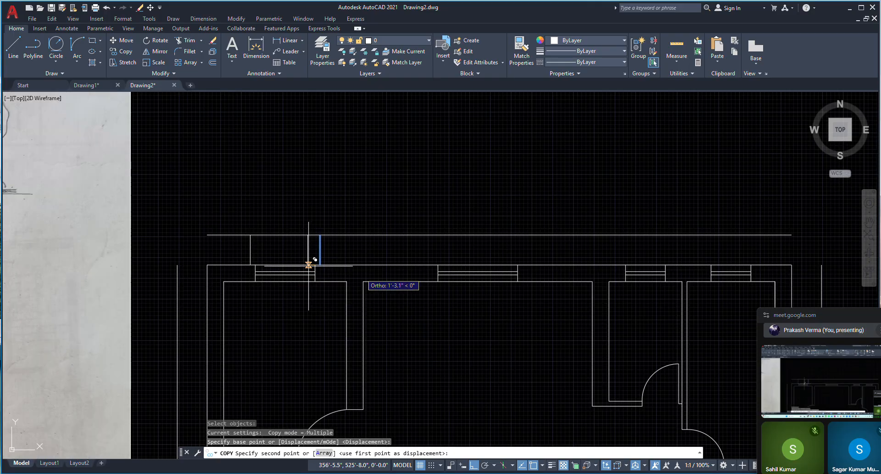
scroll(550, 257, "up", 2)
key("Escape")
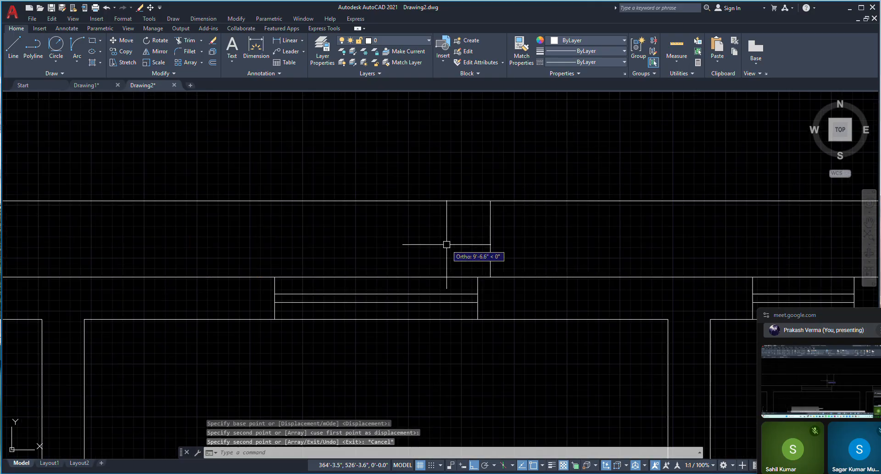
Step: Mirror the vertical line above the dining window about the window's vertical centreline, keeping the original line
type("mi")
key("Return")
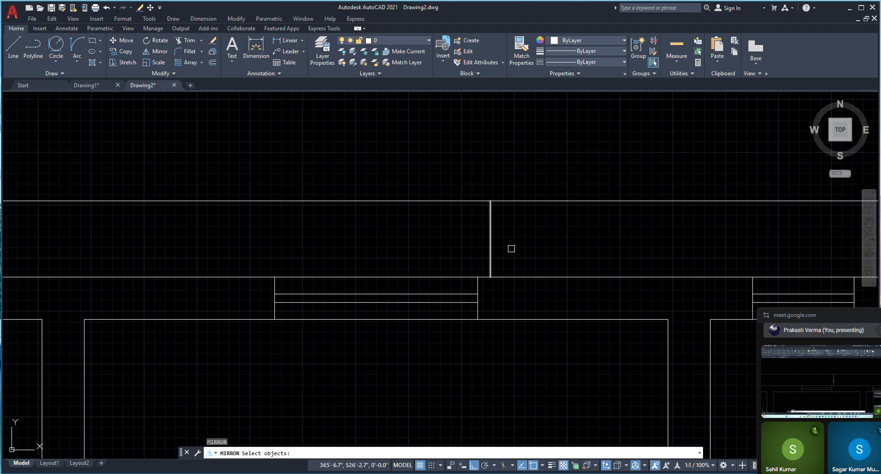
left_click_drag(511, 248, 459, 216)
key("Return")
left_click(372, 292)
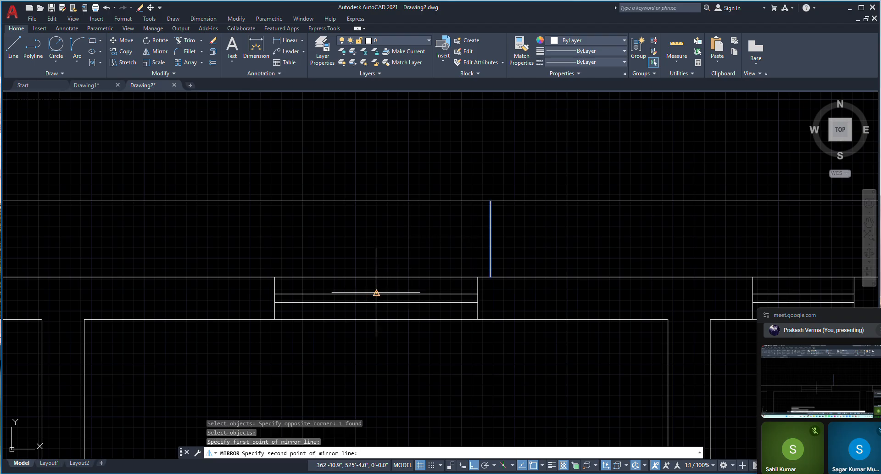
left_click(374, 132)
right_click(347, 137)
left_click(372, 145)
scroll(446, 196, "down", 4)
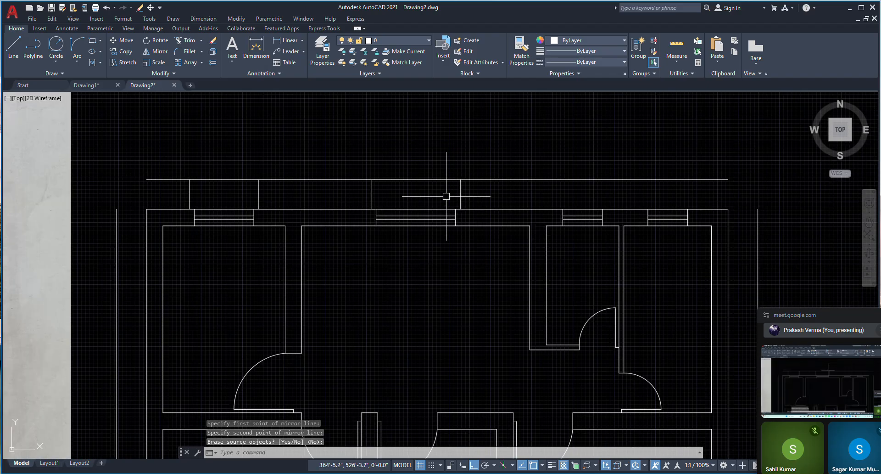
Step: Trim the offset line outside the north wall so only the segments closing the kitchen and dining window projections remain
scroll(643, 218, "up", 1)
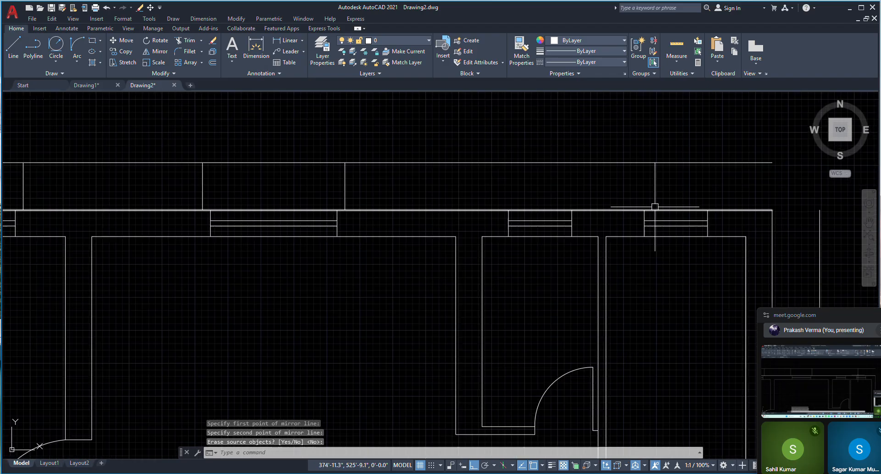
scroll(651, 207, "down", 5)
scroll(413, 229, "up", 7)
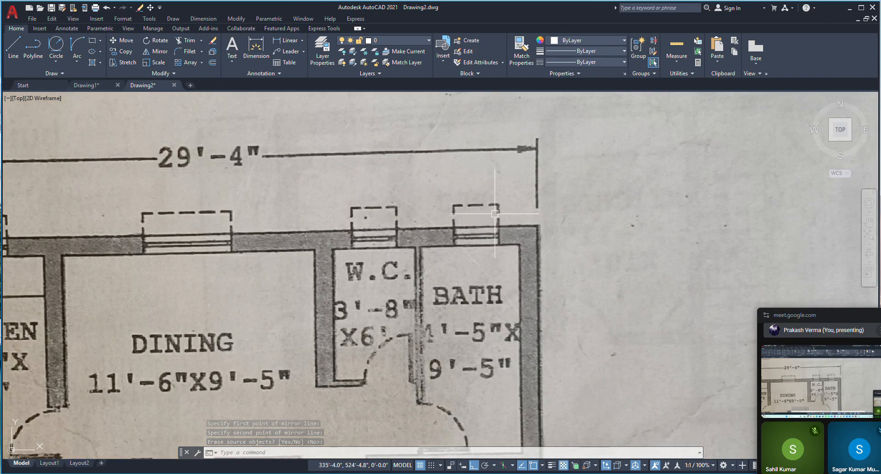
scroll(495, 214, "down", 6)
scroll(533, 209, "up", 6)
type("tr")
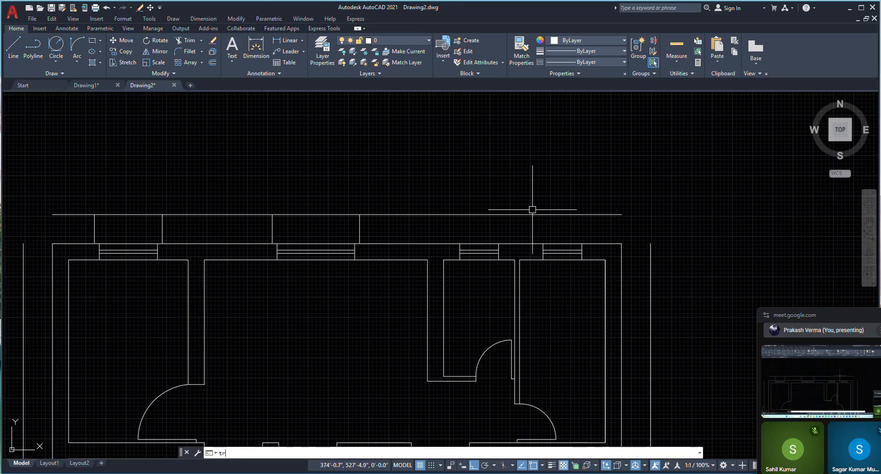
key("Return")
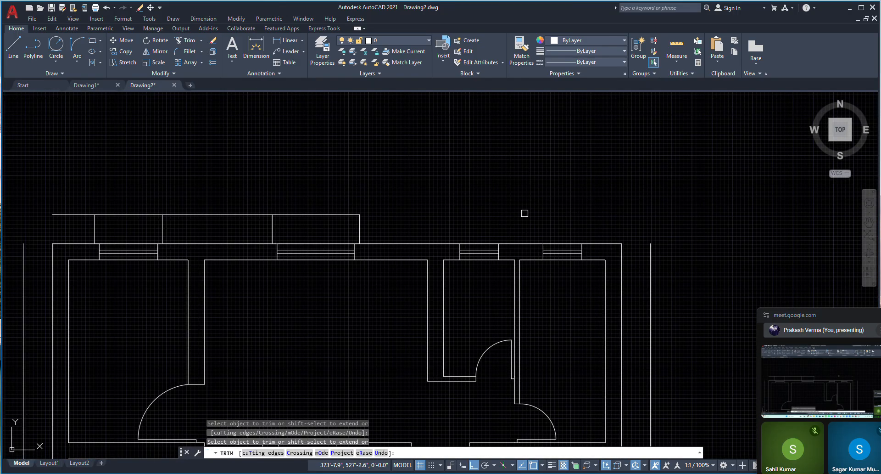
scroll(524, 212, "down", 2)
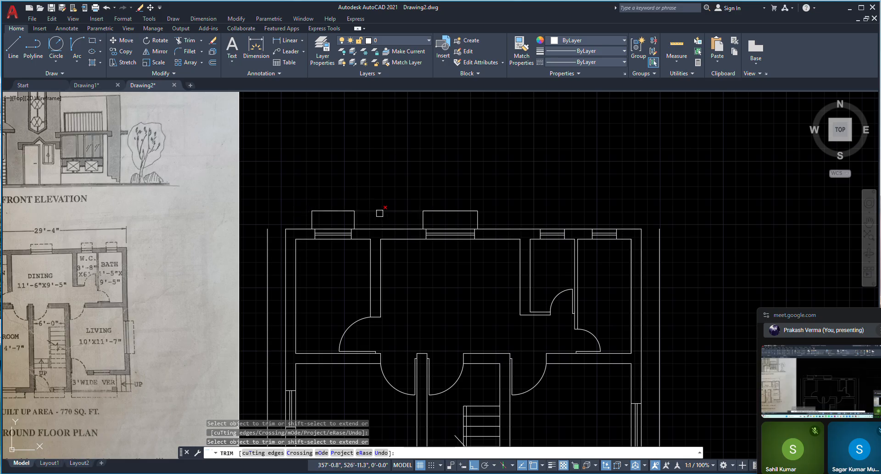
scroll(501, 191, "down", 2)
key("Escape")
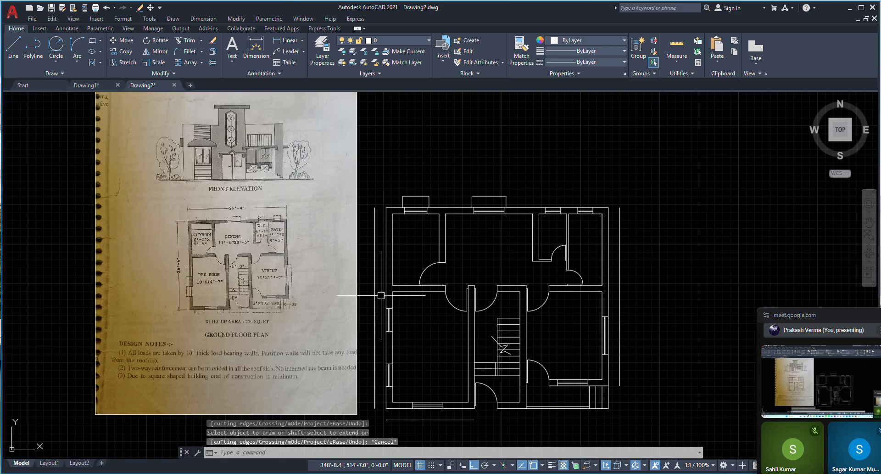
scroll(375, 330, "up", 5)
scroll(375, 329, "down", 3)
scroll(376, 330, "up", 3)
type("l")
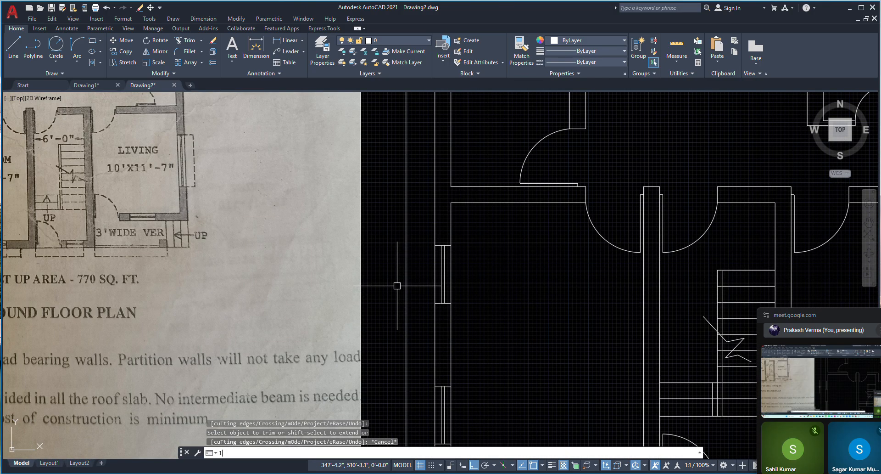
key("Return")
scroll(424, 238, "up", 2)
scroll(424, 237, "up", 2)
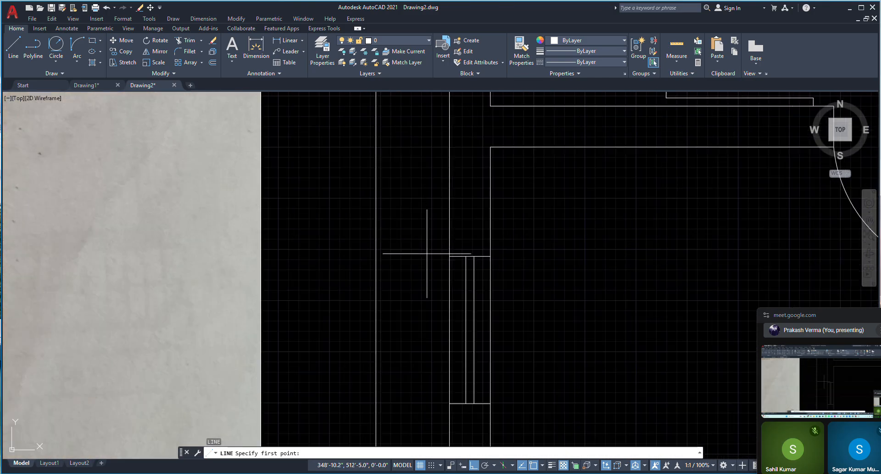
left_click(376, 252)
key("Escape")
key("ctrl+z")
Step: Draw horizontal lines from both ends of the bedroom's upper west window out to the offset line outside the wall
type("l")
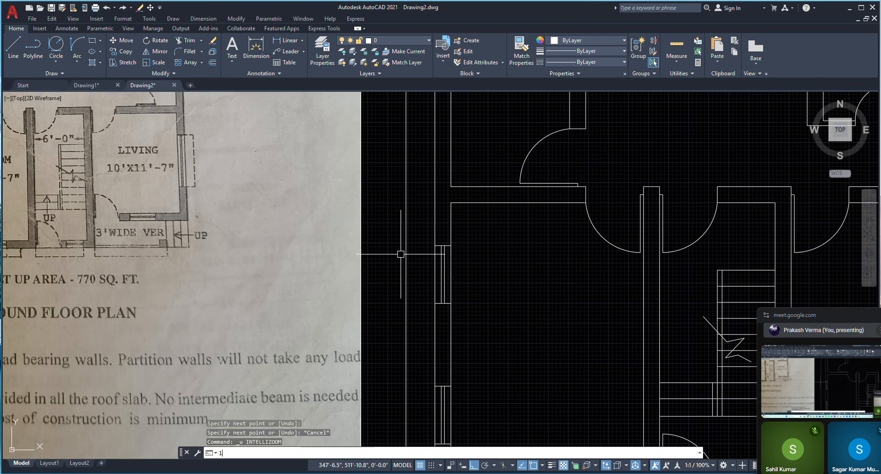
key("Return")
scroll(405, 258, "up", 4)
left_click(472, 219)
left_click(399, 220)
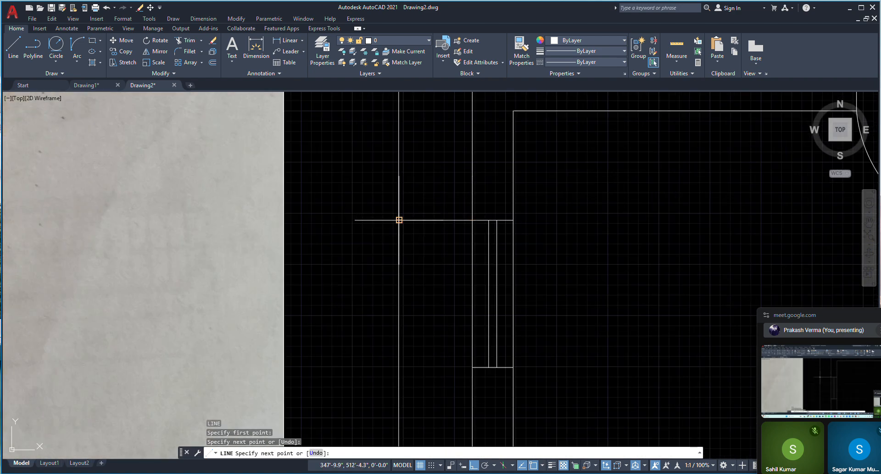
key("Escape")
type("l")
key("Return")
scroll(399, 220, "down", 6)
scroll(444, 253, "up", 4)
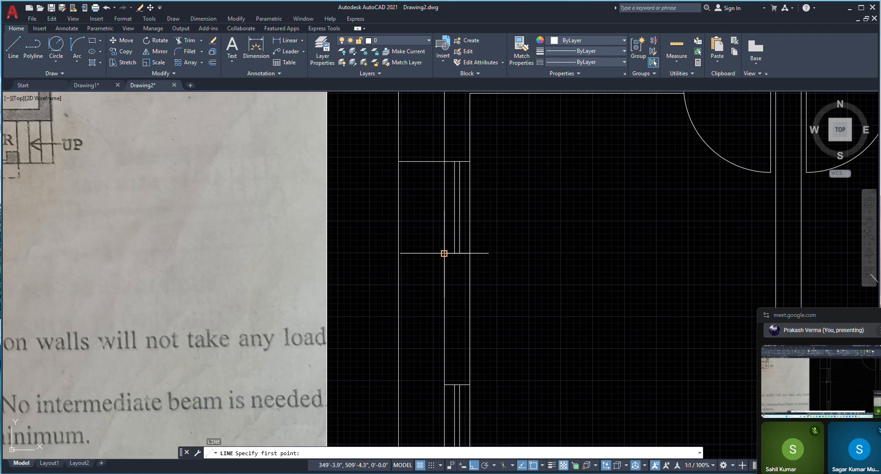
key("Escape")
Step: Offset the two horizontal lines beside the bedroom's upper west window outward by 3"
type("o")
key("Return")
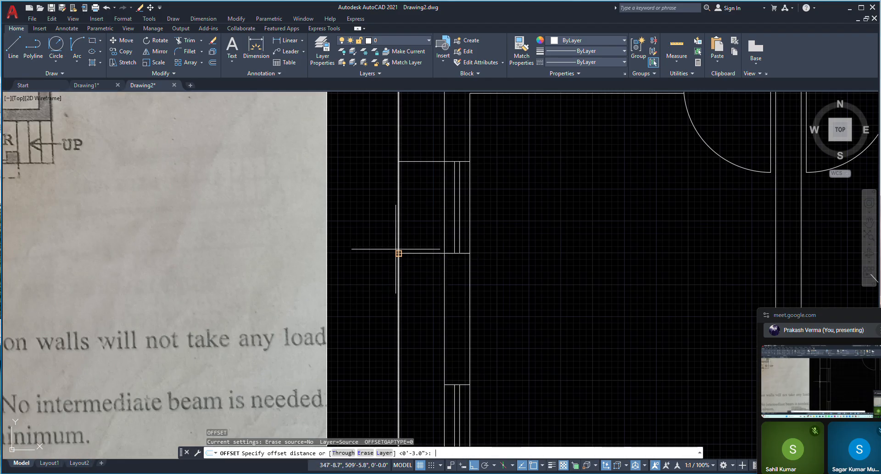
key("Return")
scroll(413, 253, "down", 3)
scroll(414, 207, "up", 3)
left_click(415, 206)
left_click(415, 185)
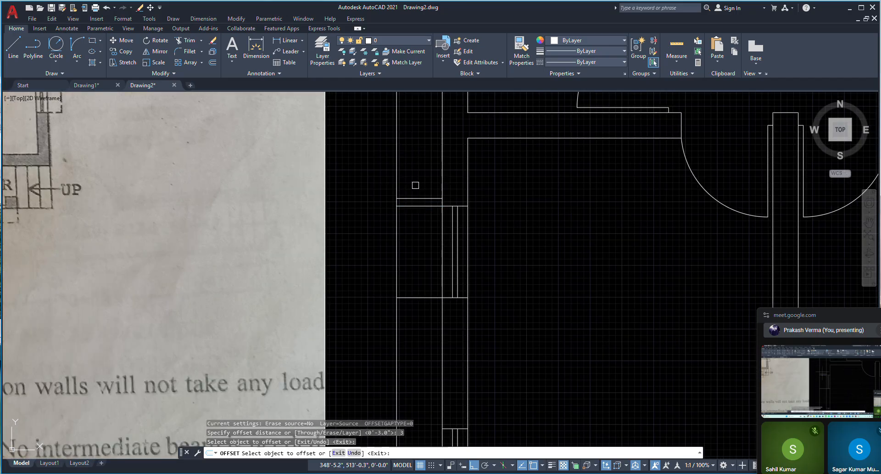
left_click(415, 297)
left_click(414, 306)
key("Escape")
Step: Erase the two inner horizontal lines aligned with the ends of the bedroom's upper west window
scroll(414, 306, "up", 4)
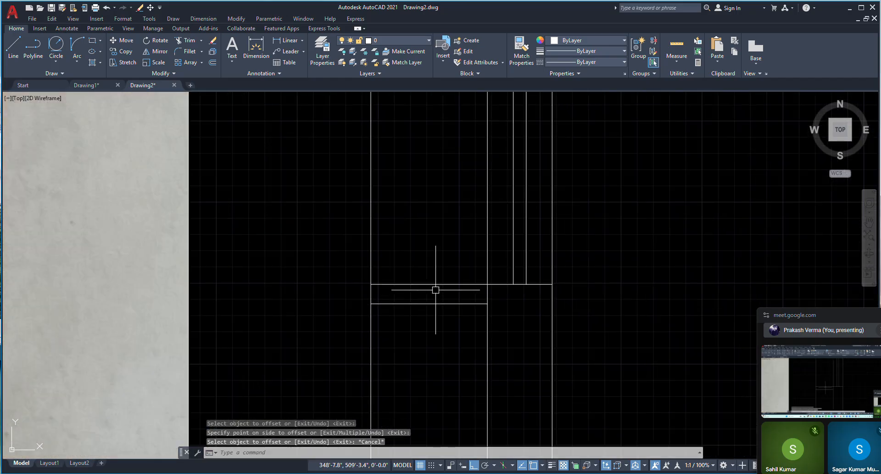
left_click(435, 289)
scroll(436, 289, "down", 4)
scroll(424, 197, "up", 2)
left_click(420, 190)
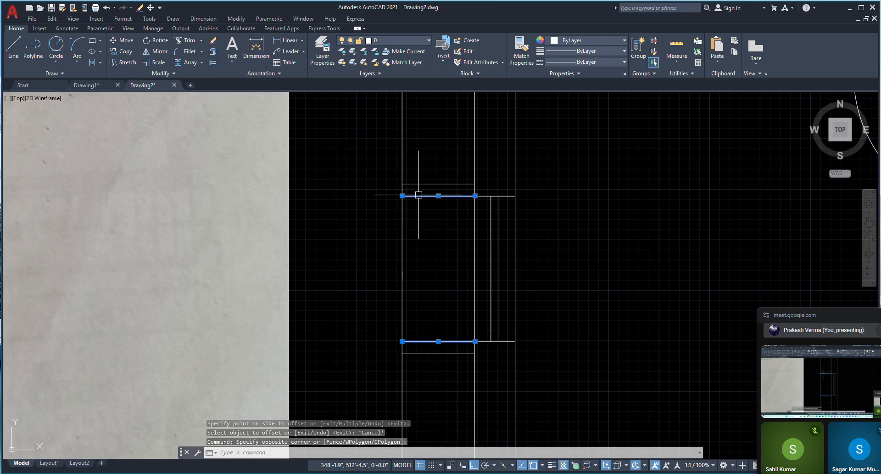
key("Delete")
Step: Copy the two horizontal projection lines from the bedroom's upper west window to the matching position beside its lower west window
scroll(377, 195, "down", 3)
left_click(384, 181)
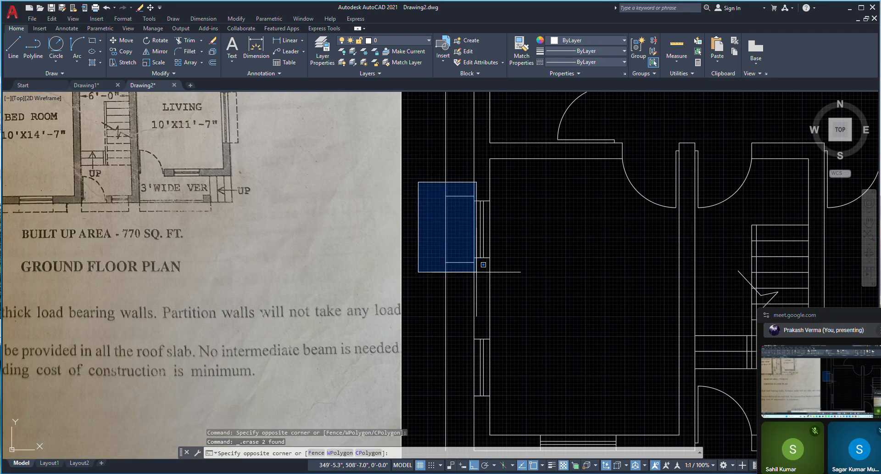
scroll(475, 268, "up", 2)
left_click(476, 269)
right_click(427, 214)
left_click(462, 293)
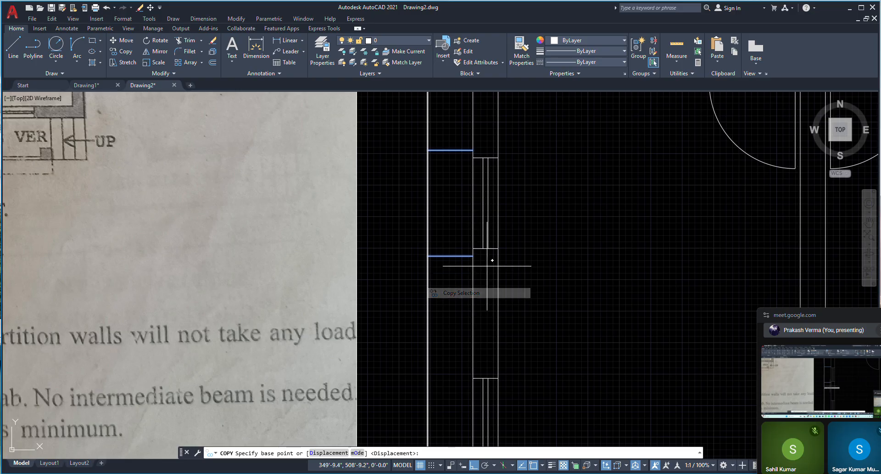
scroll(478, 247, "up", 2)
left_click(464, 236)
scroll(458, 178, "down", 3)
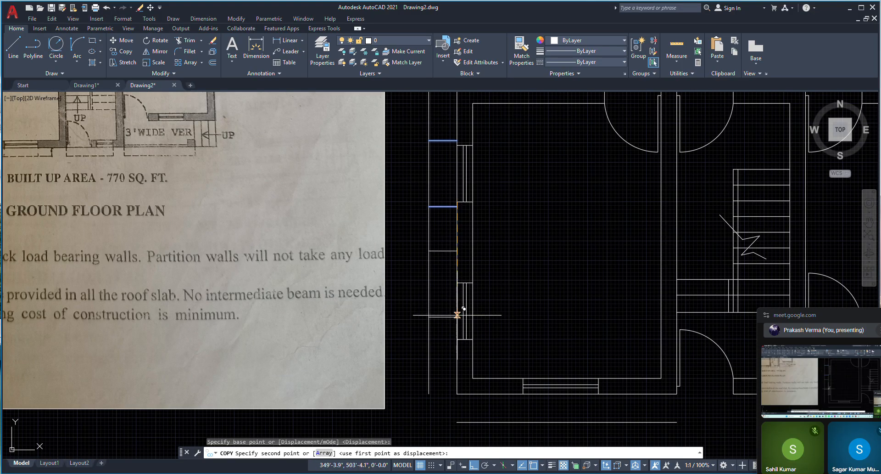
scroll(458, 321, "up", 2)
left_click(464, 328)
scroll(450, 262, "down", 2)
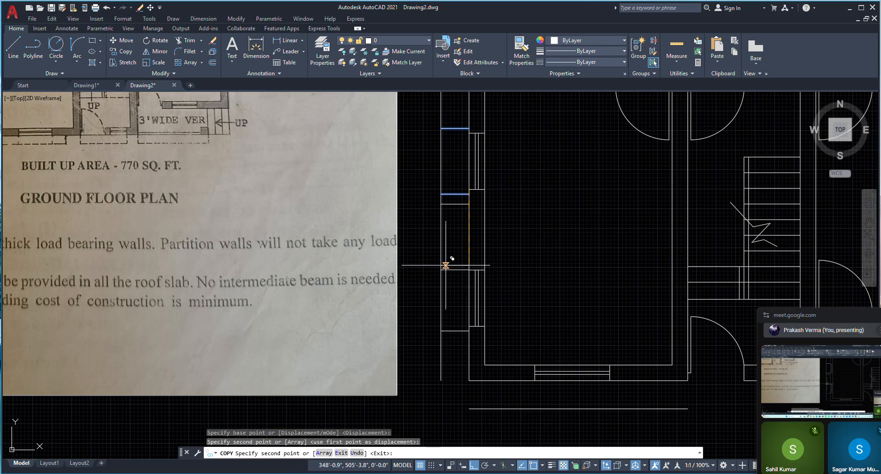
key("Escape")
Step: Trim the offset line outside the west wall so only the segments closing the two bedroom window projections remain
scroll(468, 275, "down", 2)
scroll(459, 202, "up", 3)
scroll(459, 198, "down", 3)
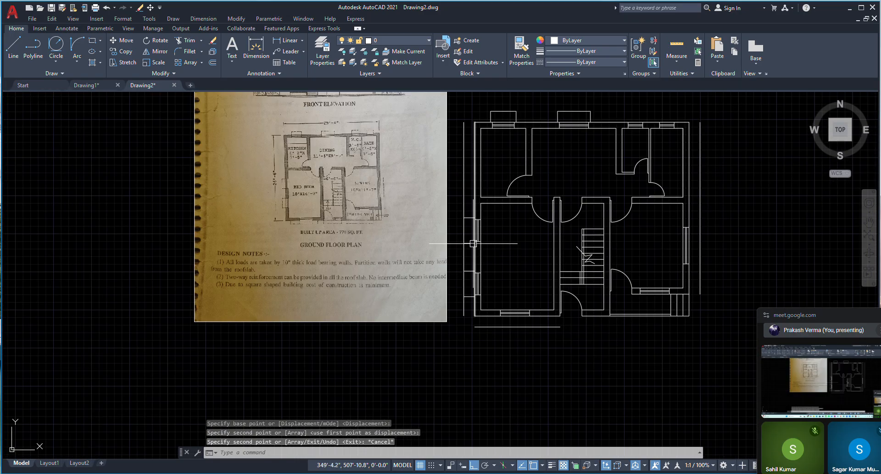
scroll(463, 198, "up", 2)
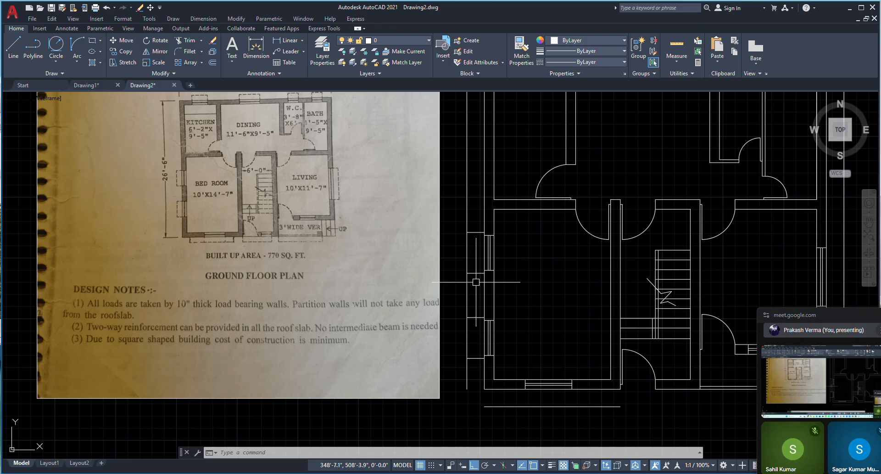
type("trim")
key("Return")
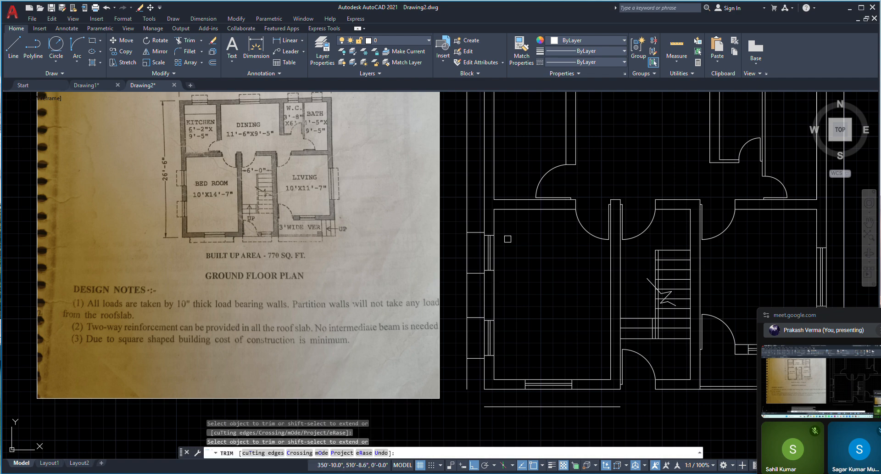
scroll(483, 228, "up", 2)
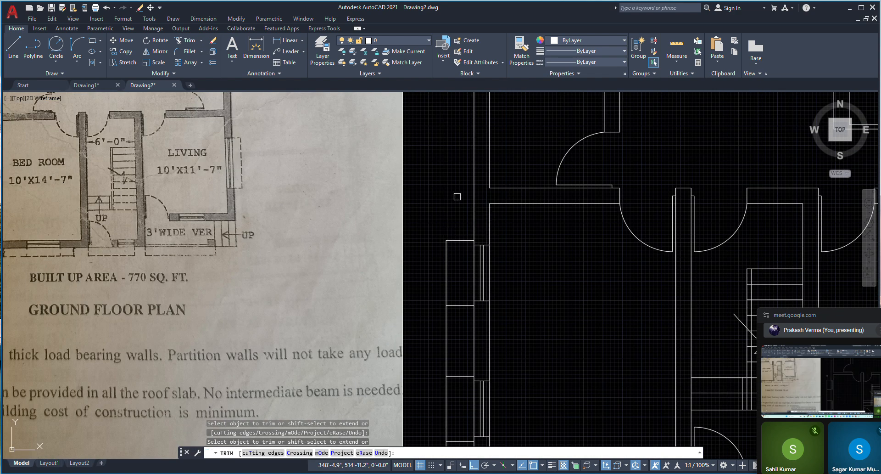
scroll(457, 196, "down", 5)
scroll(454, 255, "up", 1)
scroll(454, 255, "down", 4)
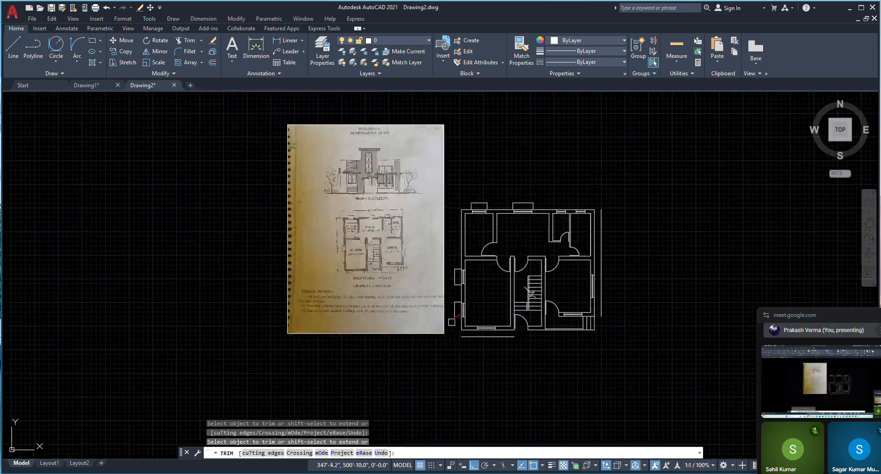
left_click(566, 299)
Step: Draw horizontal lines from both ends of the living room's east window out to the offset line outside the wall
scroll(592, 294, "up", 6)
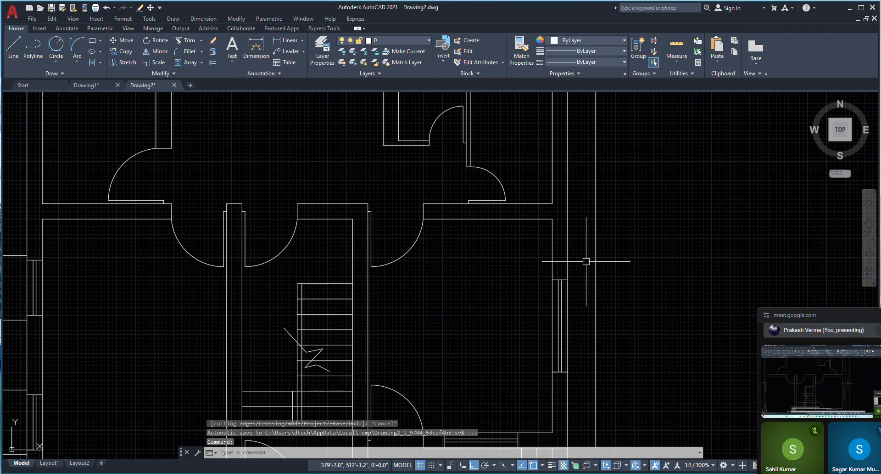
type("l")
key("Return")
left_click(567, 282)
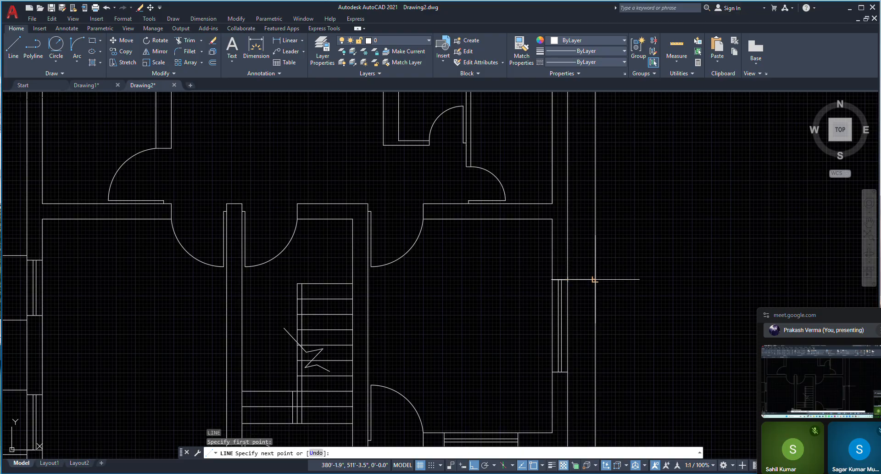
left_click(595, 279)
key("Escape")
type("l")
key("Return")
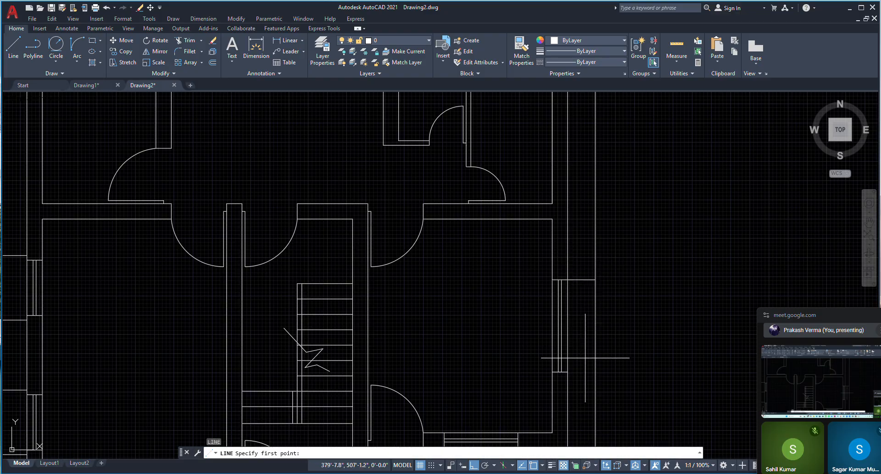
left_click(562, 371)
key("Escape")
Step: Offset the two horizontal lines beside the living room's east window outward by 3"
type("o")
key("Return")
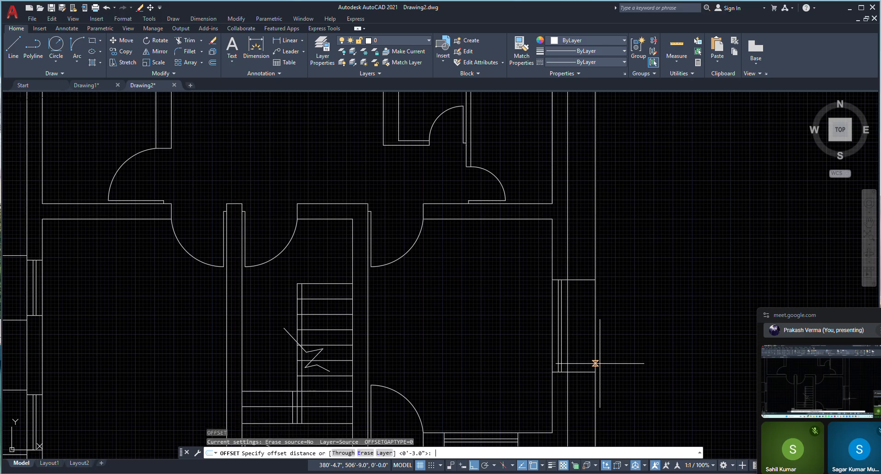
type("3")
key("Return")
left_click(579, 280)
left_click(579, 268)
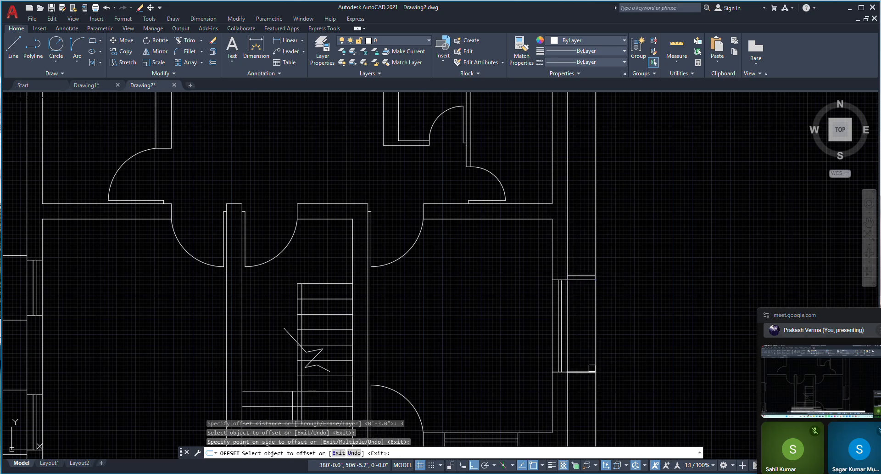
left_click(580, 371)
left_click(581, 378)
key("Escape")
Step: Trim away the two inner horizontal lines and the excess east offset line above and below the living room window projection
type("tr")
key("Return")
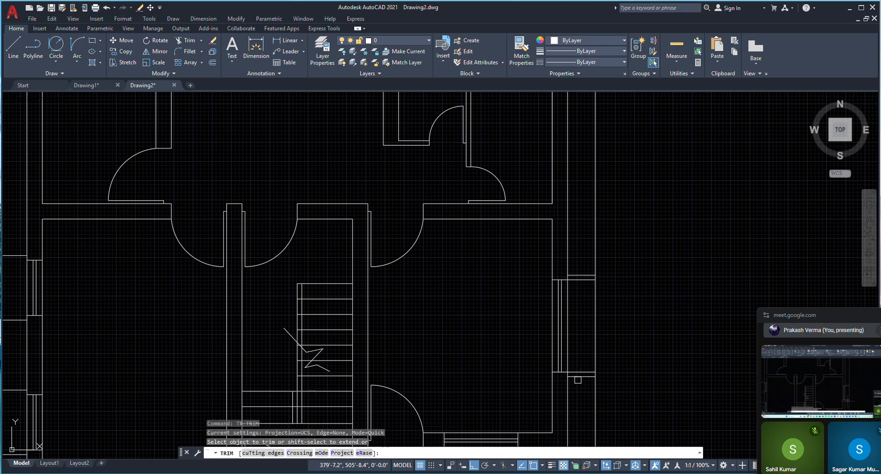
left_click(579, 372)
scroll(579, 372, "up", 2)
scroll(590, 300, "down", 2)
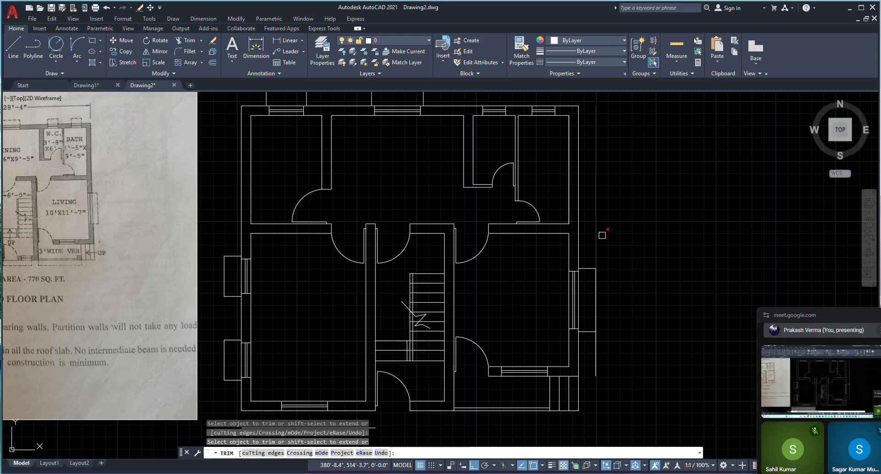
left_click(596, 234)
left_click_drag(600, 360, 592, 353)
key("Escape")
scroll(668, 327, "down", 3)
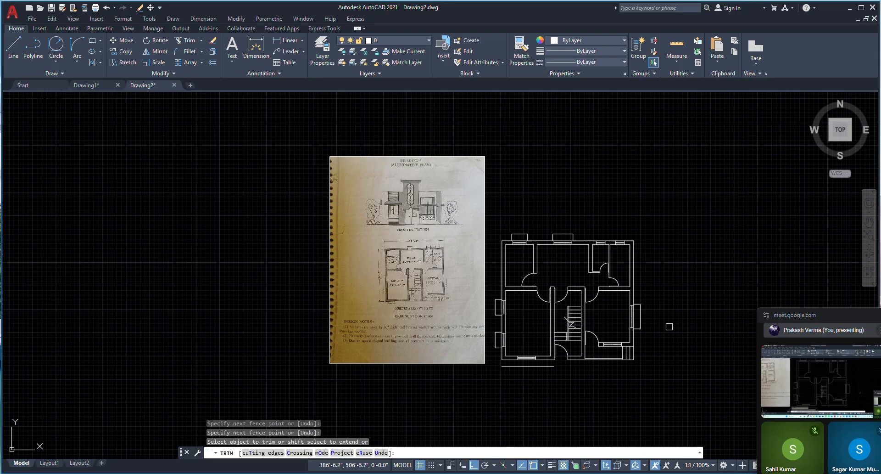
Step: Draw vertical lines from both ends of the bedroom's south window down to the offset line outside the wall
key("Escape")
scroll(623, 293, "up", 1)
scroll(537, 288, "up", 3)
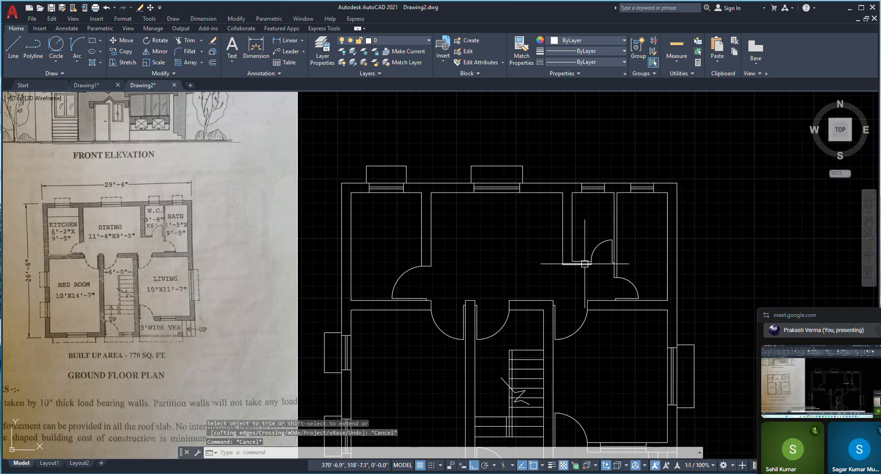
scroll(551, 275, "down", 3)
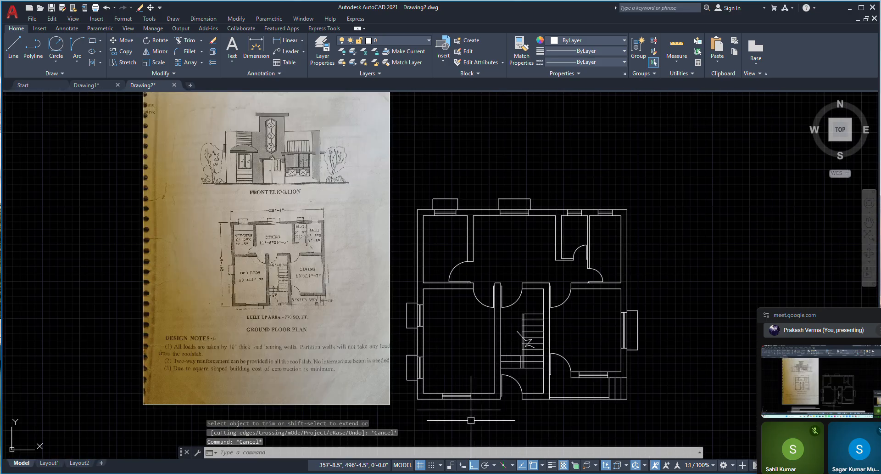
scroll(459, 418, "up", 6)
type("l")
key("Return")
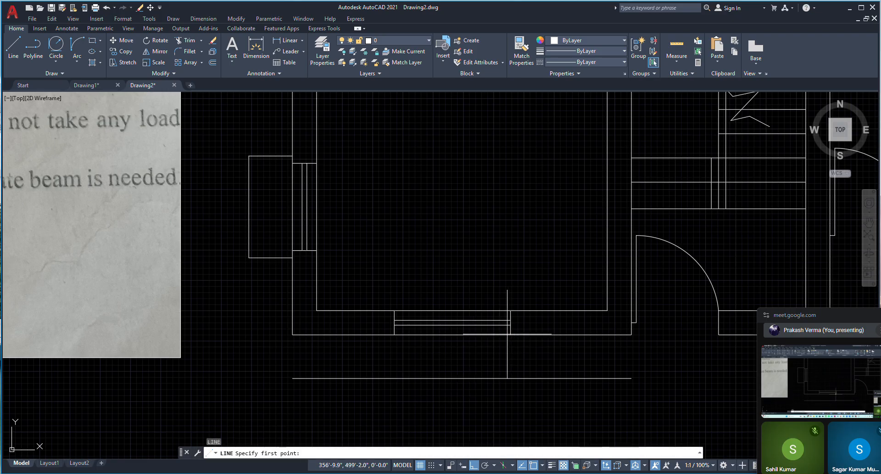
left_click(507, 334)
left_click(511, 377)
key("Escape")
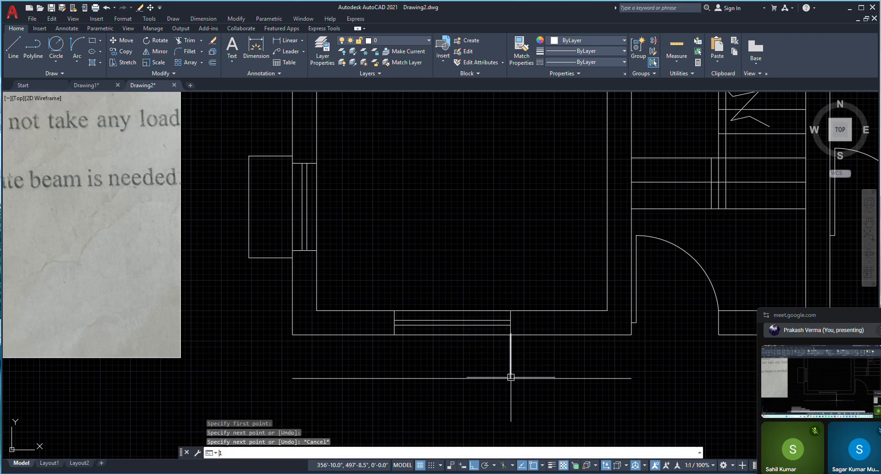
type("l")
key("Return")
left_click(395, 335)
left_click(394, 377)
key("Escape")
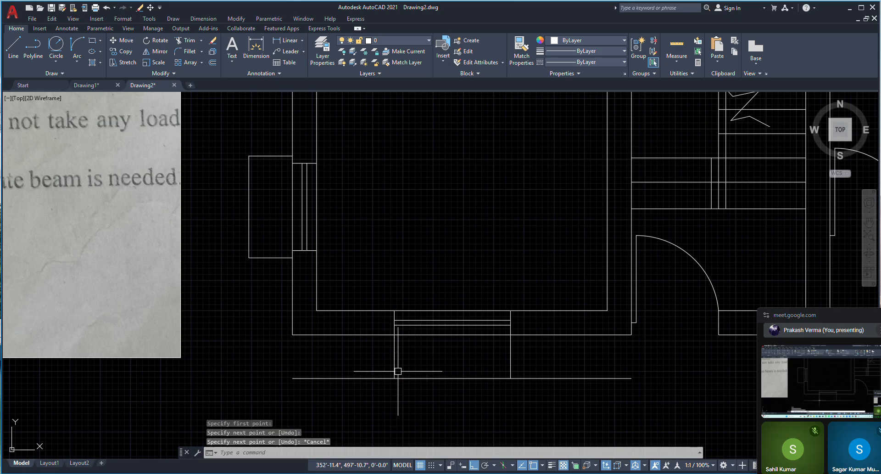
Step: Offset the two vertical lines below the bedroom's south window outward by 3"
type("o")
key("Return")
type("3")
key("Return")
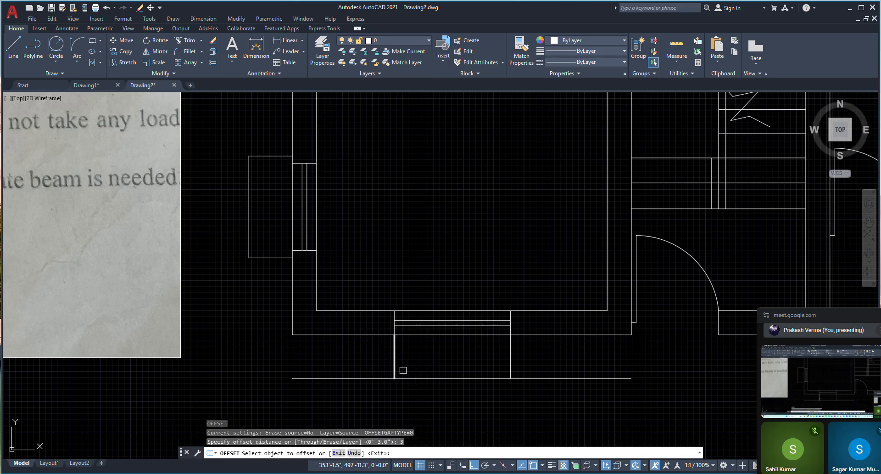
left_click(511, 354)
left_click(521, 355)
left_click(395, 357)
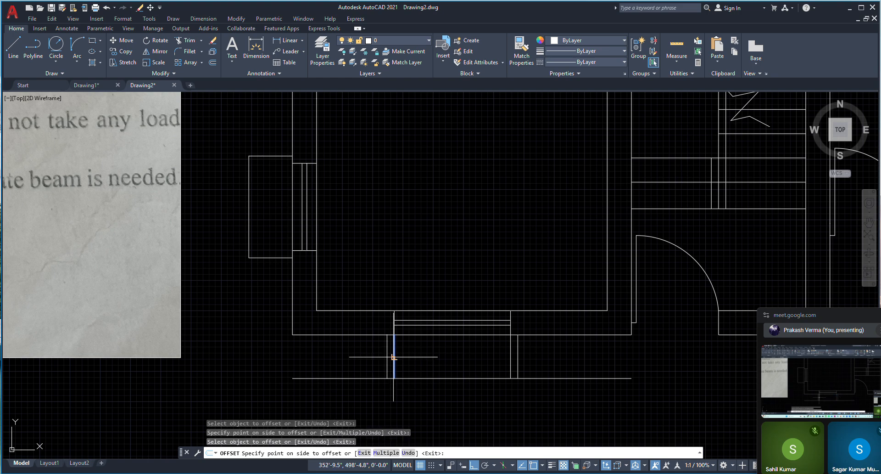
left_click(386, 357)
key("Escape")
Step: Delete the two inner vertical lines and trim the excess offset line on both sides of the bedroom's south window projection
scroll(504, 357, "up", 1)
left_click(515, 344)
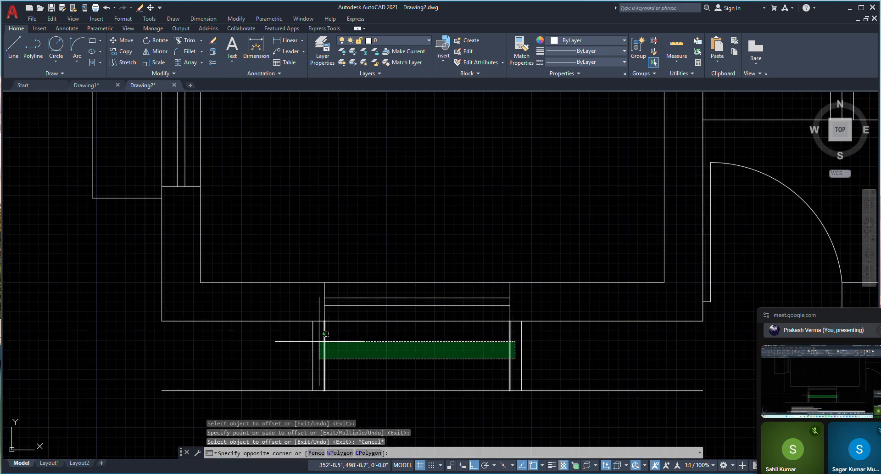
left_click(320, 360)
key("Delete")
type("tr")
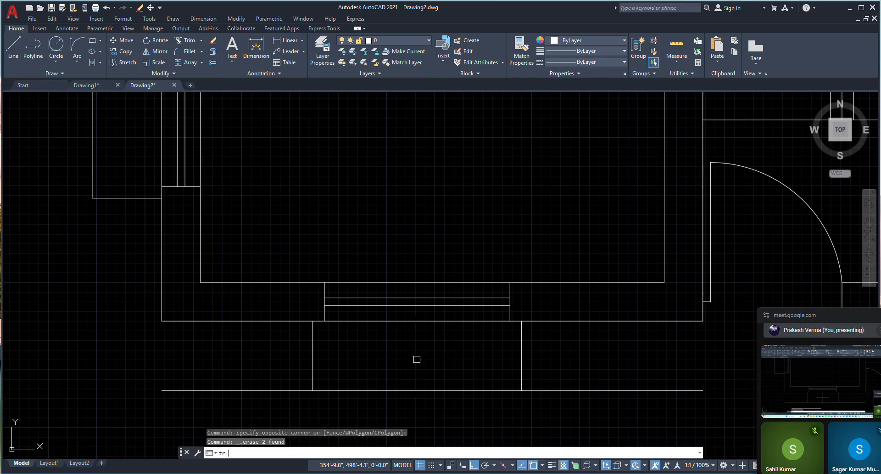
key("Return")
left_click(295, 390)
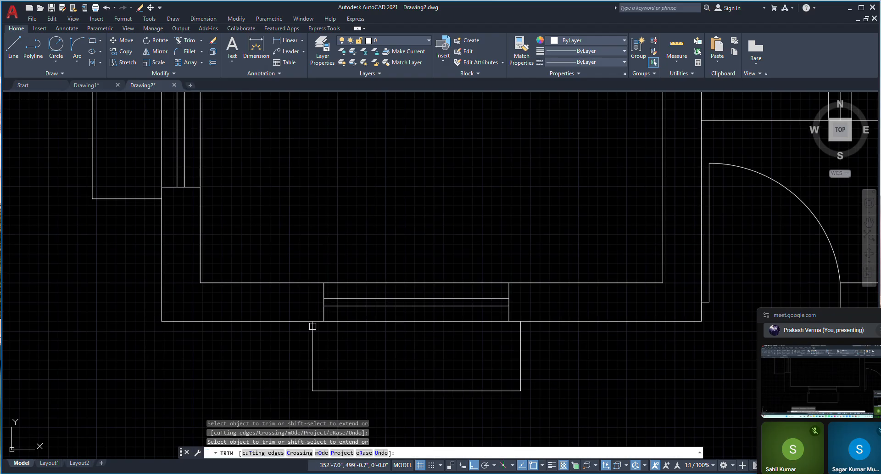
scroll(311, 325, "down", 6)
key("Escape")
Step: Extend the staircase hall's east wall face with a vertical line from its inner south corner to the outer wall line
scroll(179, 232, "up", 10)
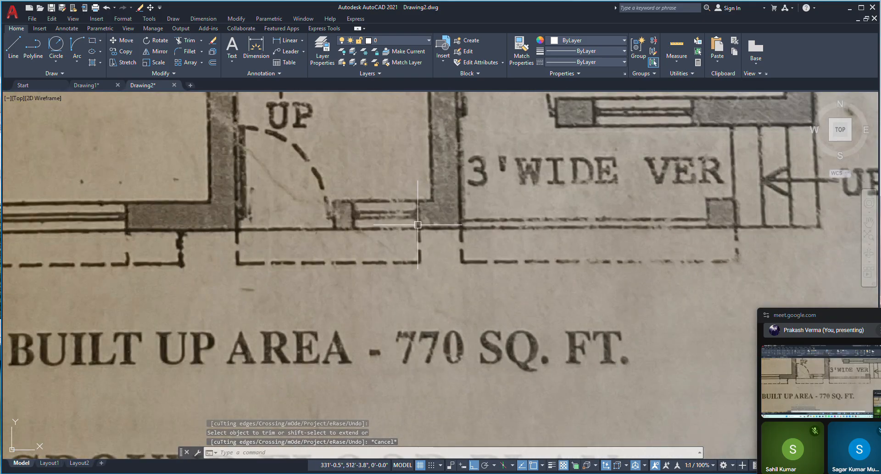
scroll(418, 224, "down", 10)
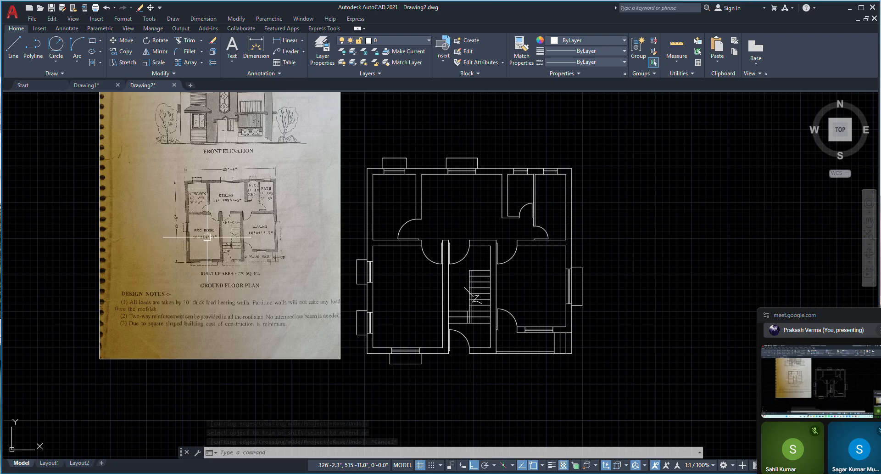
scroll(207, 237, "up", 10)
scroll(220, 247, "down", 10)
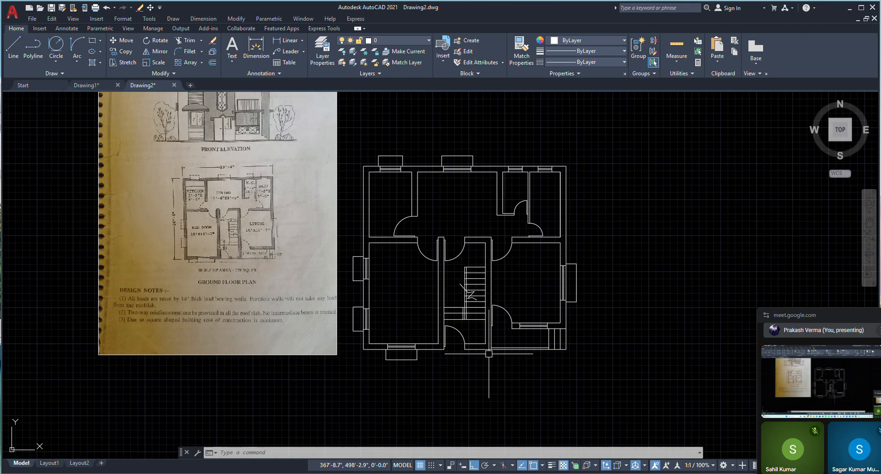
scroll(489, 353, "up", 6)
type("l")
key("Return")
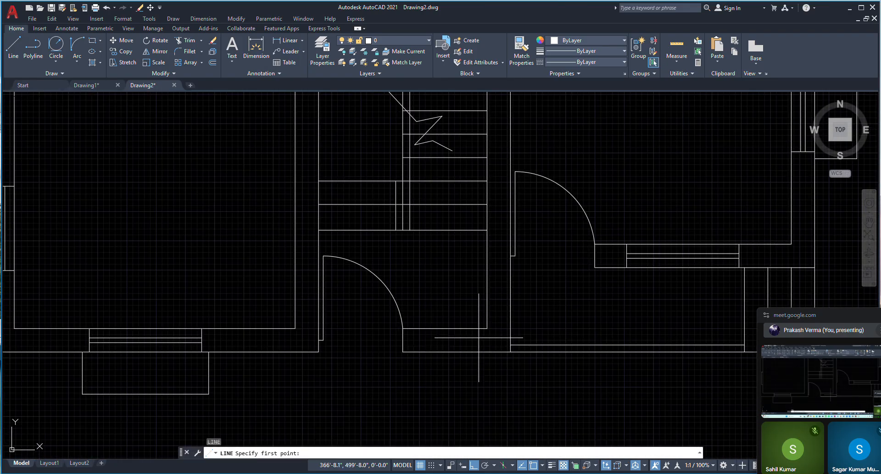
left_click(486, 328)
left_click(487, 351)
key("Escape")
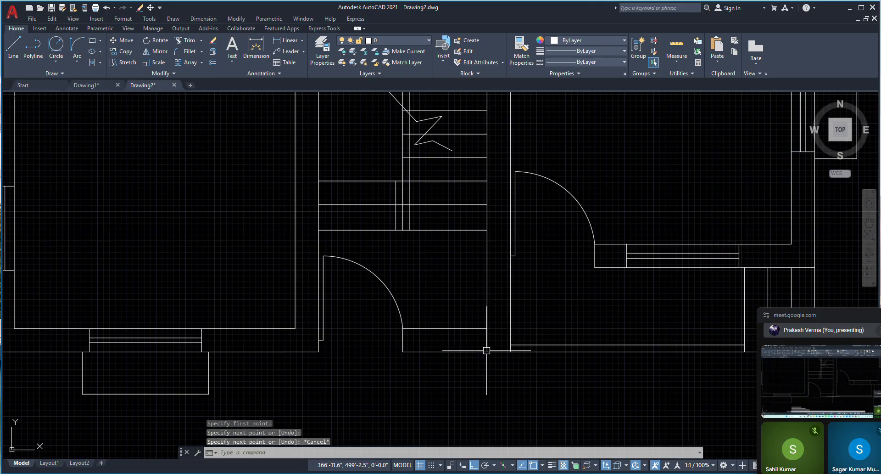
Step: Offset the new vertical line at the hall's southeast corner 10" to the west
type("o")
key("Return")
type("10")
key("Return")
scroll(486, 349, "up", 4)
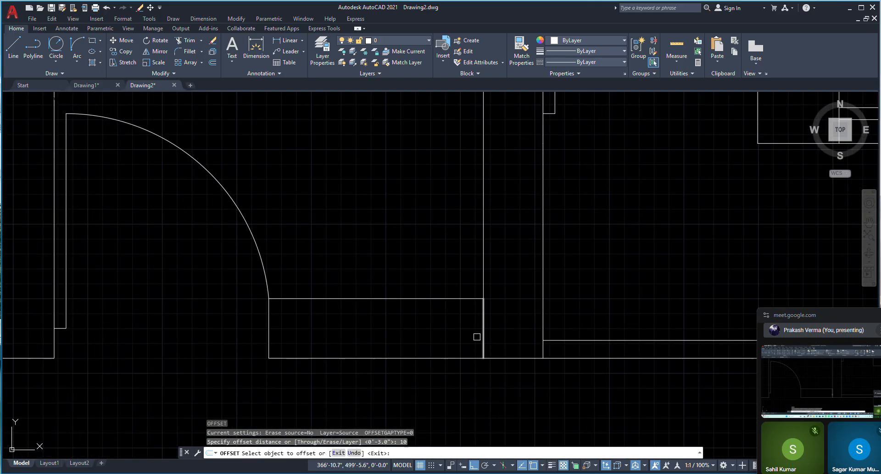
left_click(482, 335)
left_click(463, 331)
key("Escape")
Step: Offset the vertical line in the wall beside the entrance door 2' to the west to mark the window's other side
type("o")
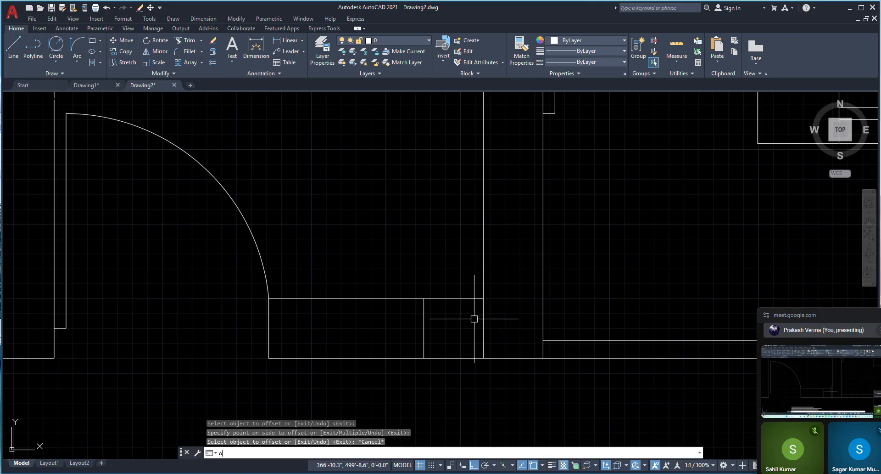
key("Return")
type("2")
key("Return")
left_click(423, 323)
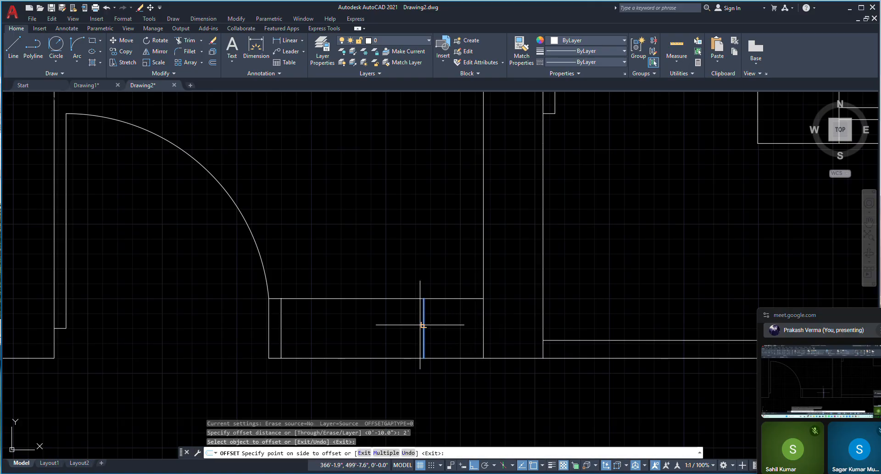
left_click(378, 327)
scroll(623, 309, "down", 6)
scroll(360, 224, "up", 10)
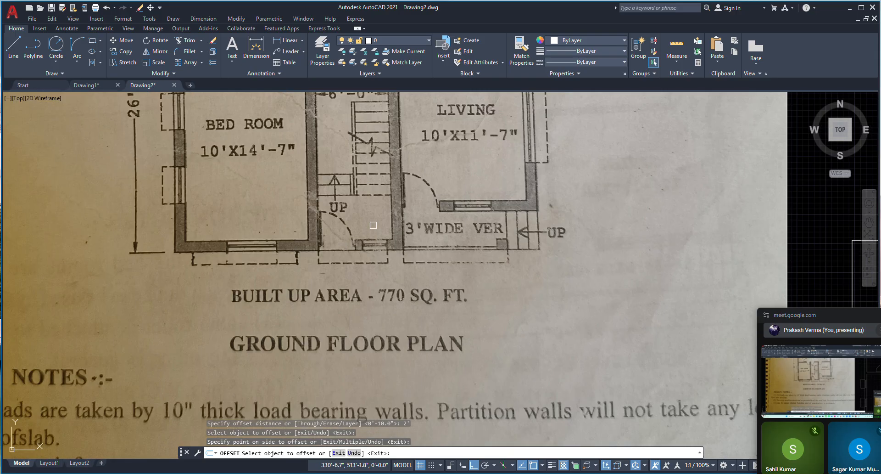
scroll(269, 239, "down", 10)
key("Escape")
Step: Move both vertical window lines beside the entrance door 5" to the east
scroll(428, 295, "up", 8)
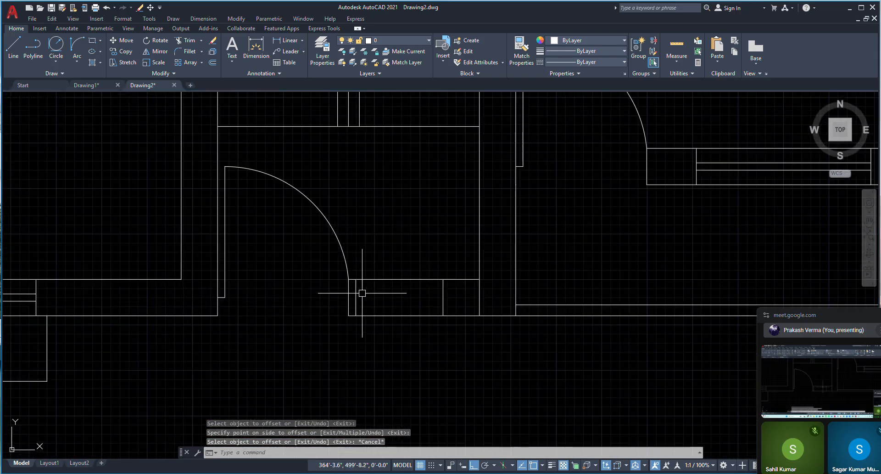
left_click(584, 307)
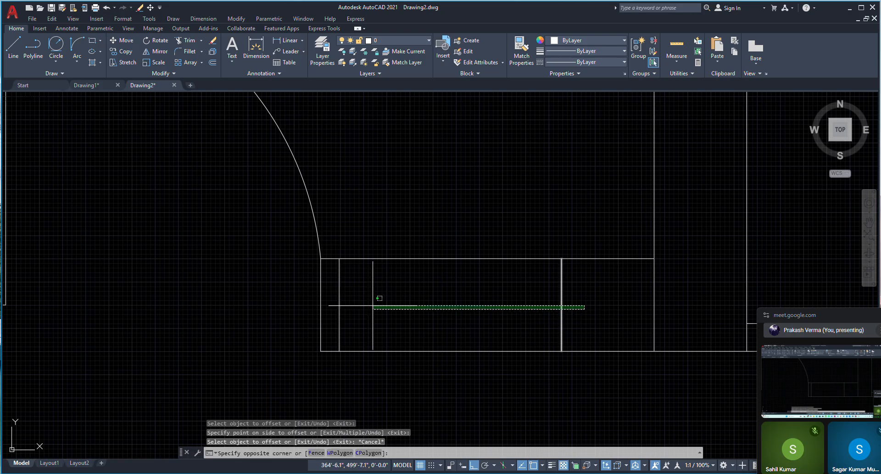
left_click(330, 294)
type("m")
key("Return")
left_click(406, 312)
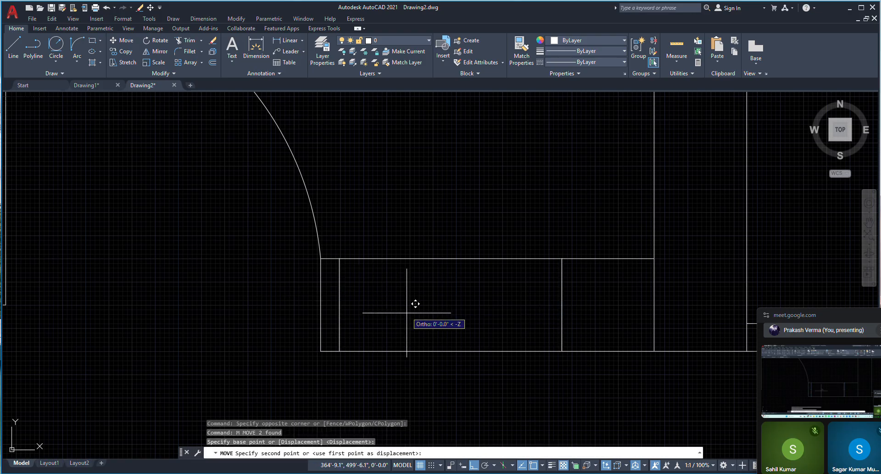
type("5")
key("Return")
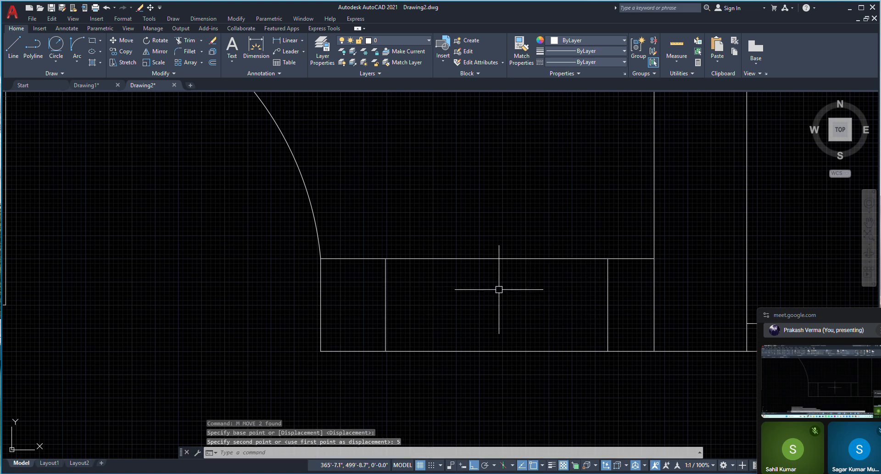
Step: Measure the distance from the hall's east wall line to the window's east side
type("dist")
key("Return")
left_click(654, 304)
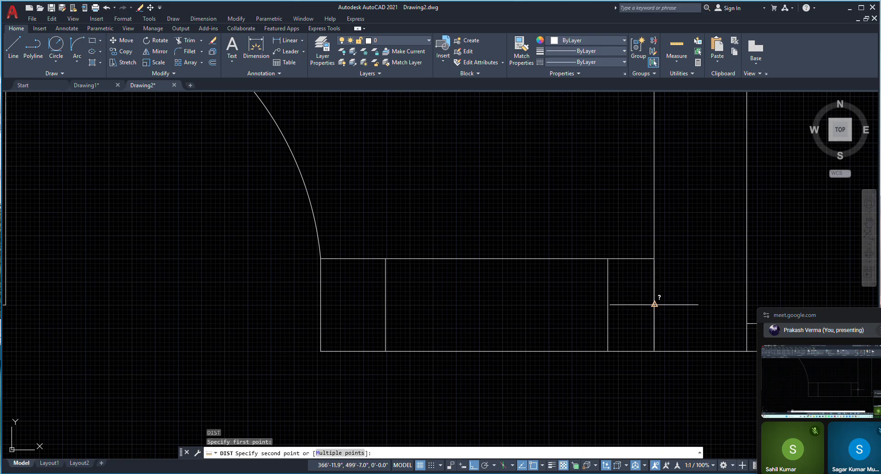
left_click(608, 304)
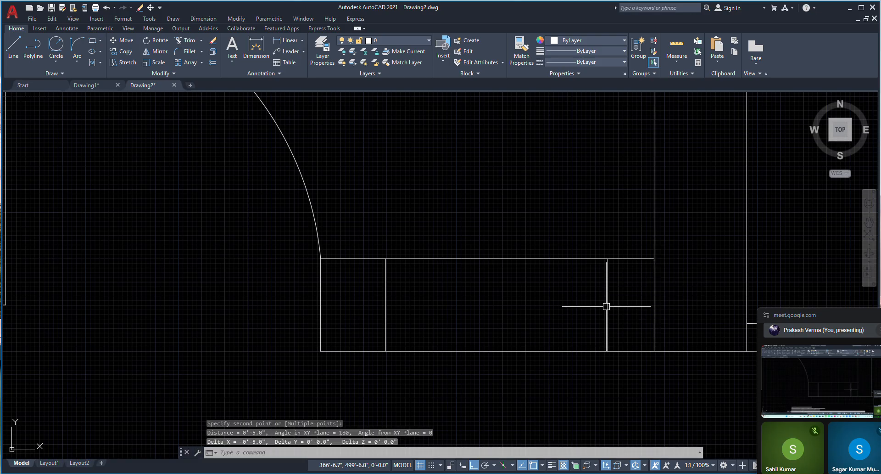
key("Escape")
Step: Draw a horizontal line between the midpoints of the two side lines of the window beside the entrance door
scroll(602, 303, "down", 6)
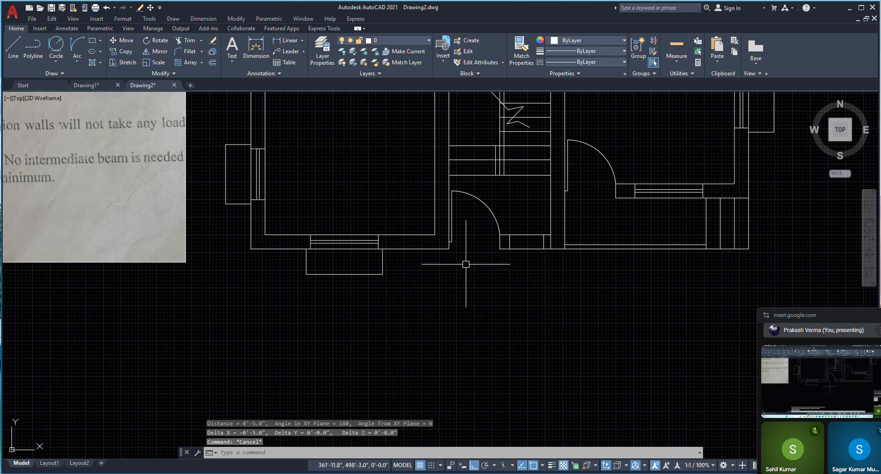
scroll(526, 229, "up", 6)
type("l")
key("Return")
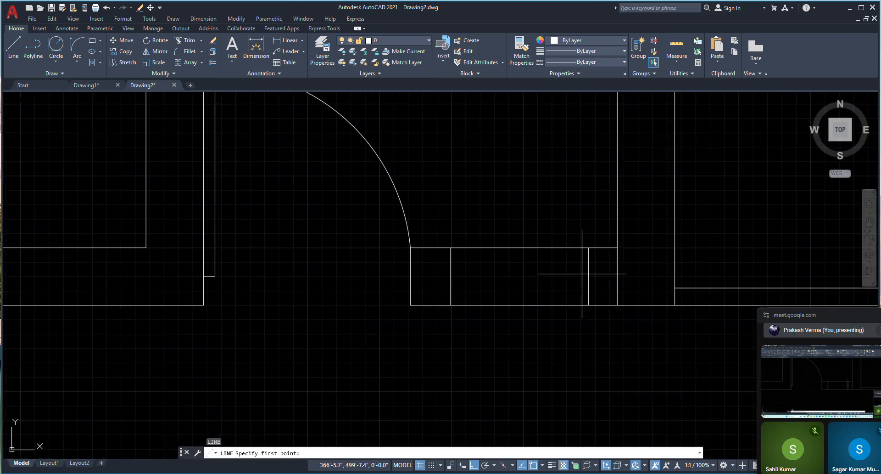
left_click(588, 277)
left_click(450, 276)
key("Escape")
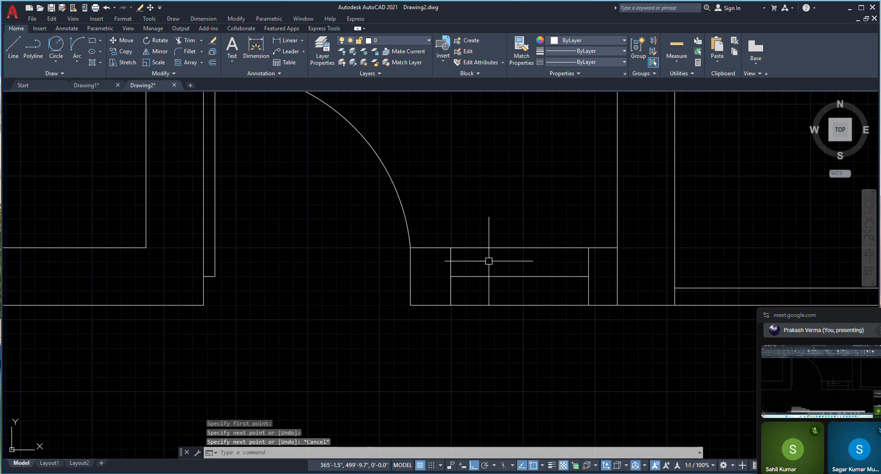
Step: Offset the entrance window's center line by 1" to both the north and south sides
type("o")
key("Return")
type("1")
key("Return")
scroll(489, 260, "up", 6)
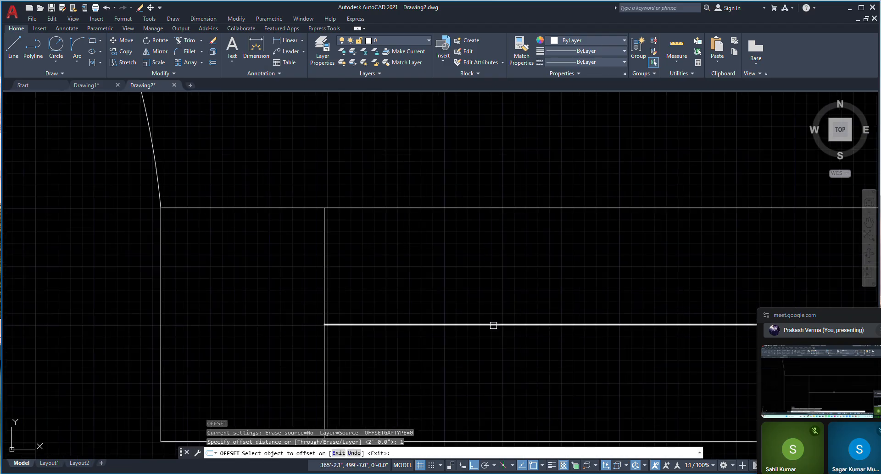
left_click(493, 325)
left_click(480, 320)
left_click(468, 325)
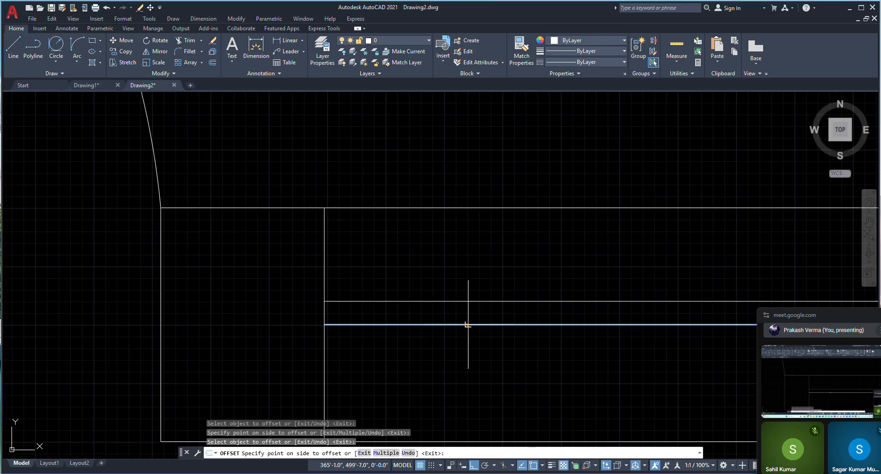
left_click(468, 336)
key("Escape")
Step: Erase the original center line of the window beside the entrance door, keeping the two offset lines
left_click(469, 325)
right_click(419, 255)
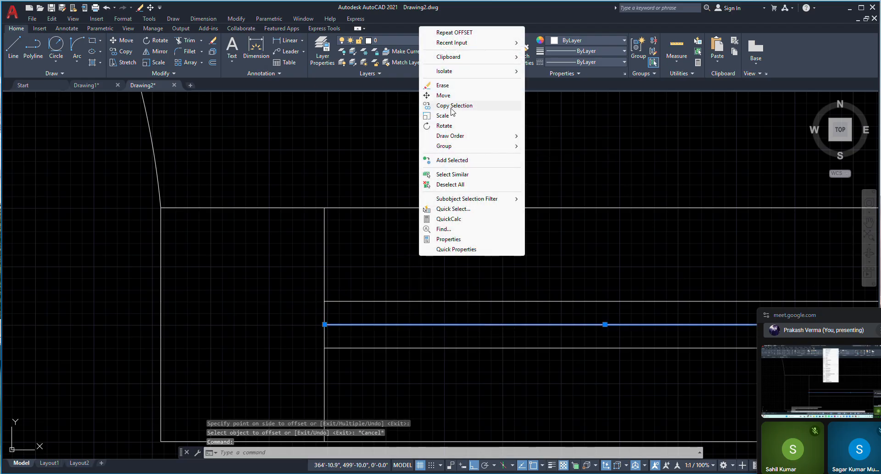
left_click(443, 85)
scroll(479, 258, "down", 8)
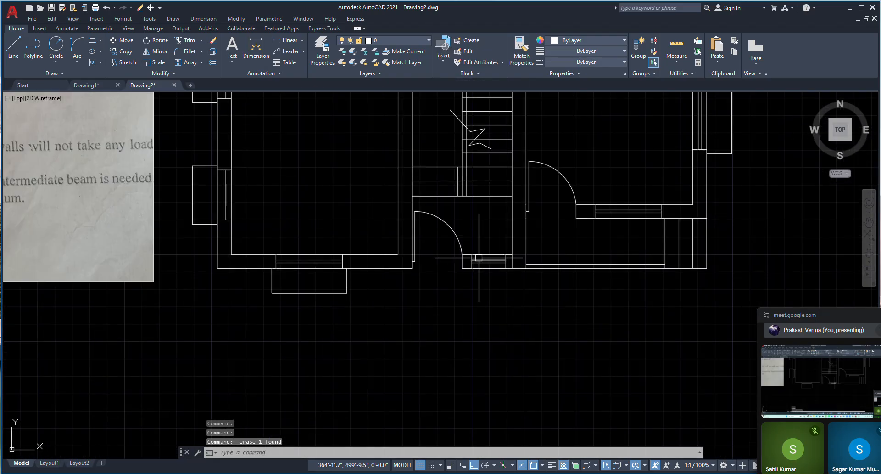
Step: Check the reference scan for the dashed projections outside the entrance and verandah
scroll(500, 275, "down", 4)
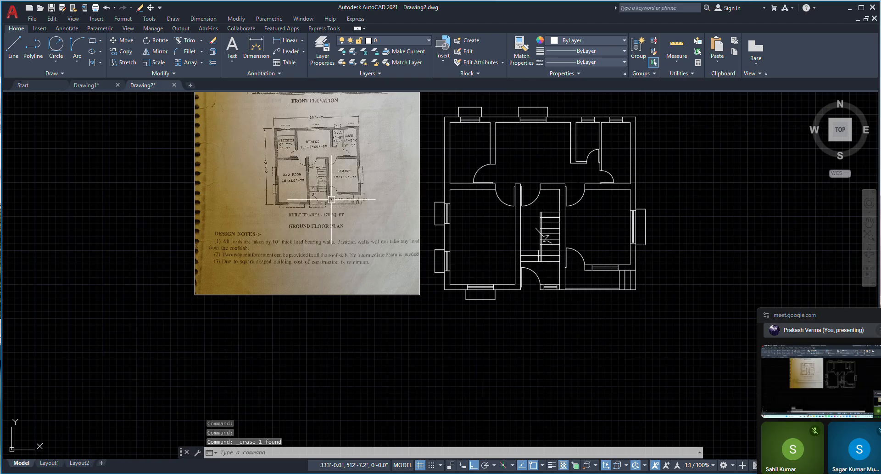
scroll(315, 203, "up", 8)
scroll(395, 202, "down", 8)
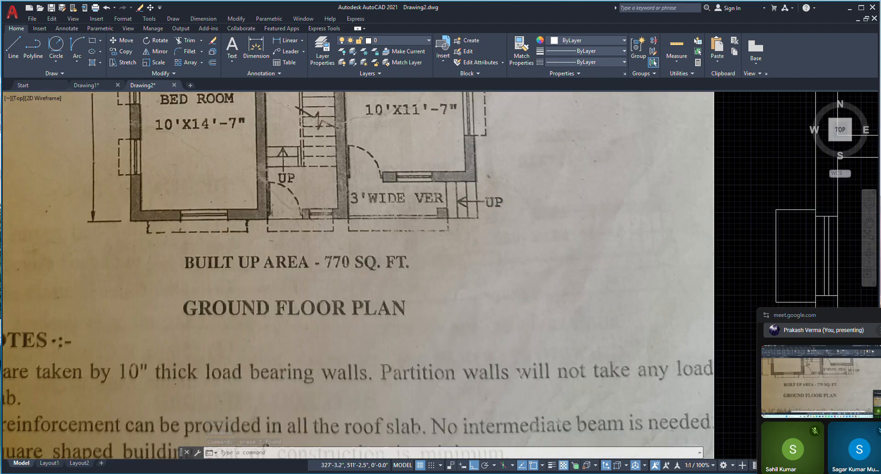
scroll(447, 306, "up", 5)
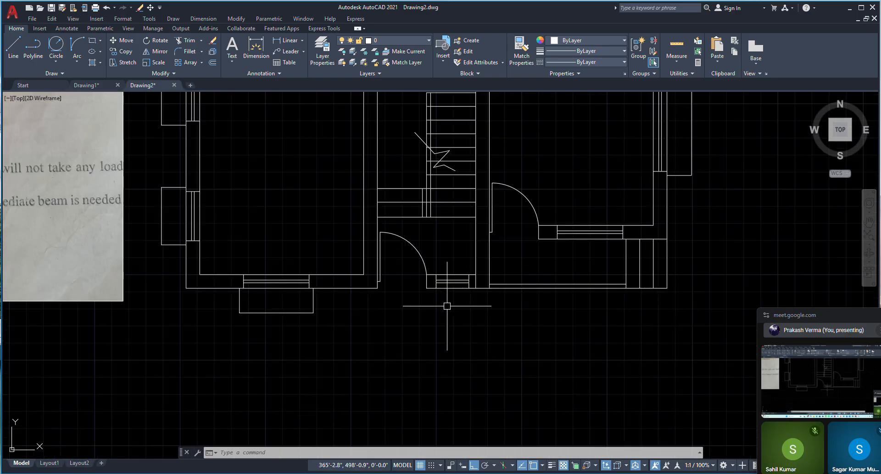
Step: Offset the exterior wall line beneath the entrance window 1'6" outward to the south
type("o")
key("Return")
type("1'6")
key("Return")
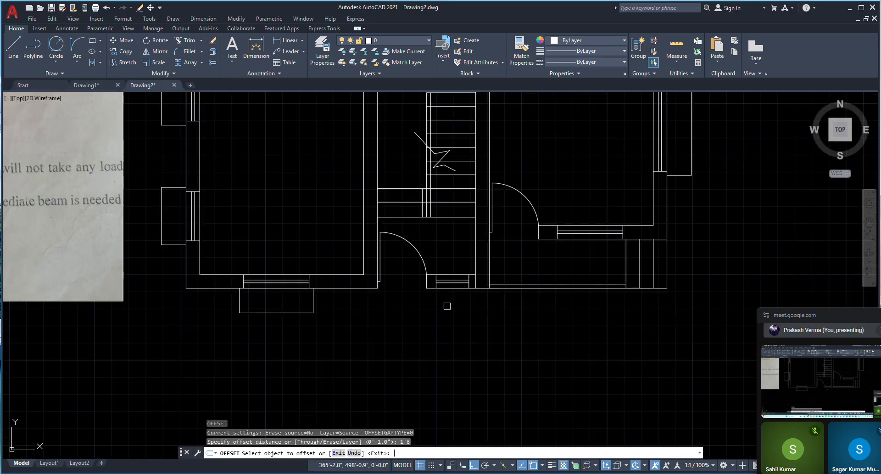
scroll(448, 307, "up", 3)
left_click(461, 254)
left_click(507, 274)
scroll(507, 274, "down", 2)
key("Escape")
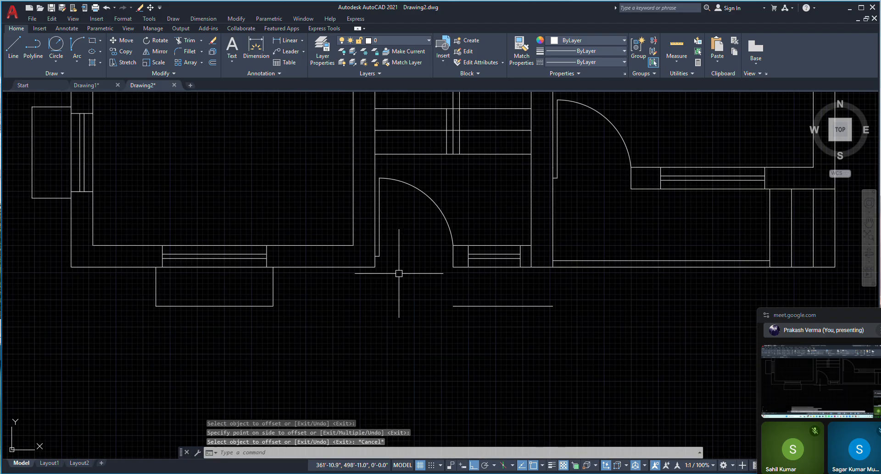
Step: Draw two vertical lines southward from the exterior wall, one at each end of the entrance projection
type("f")
key("Return")
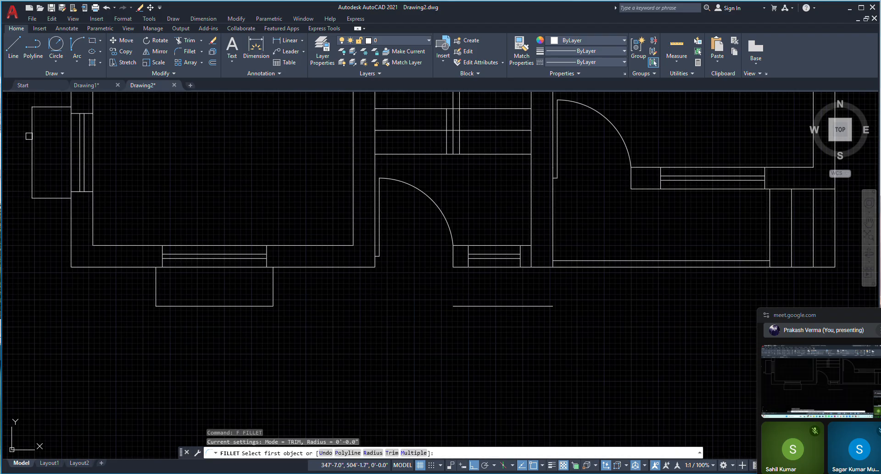
left_click(13, 46)
left_click(375, 265)
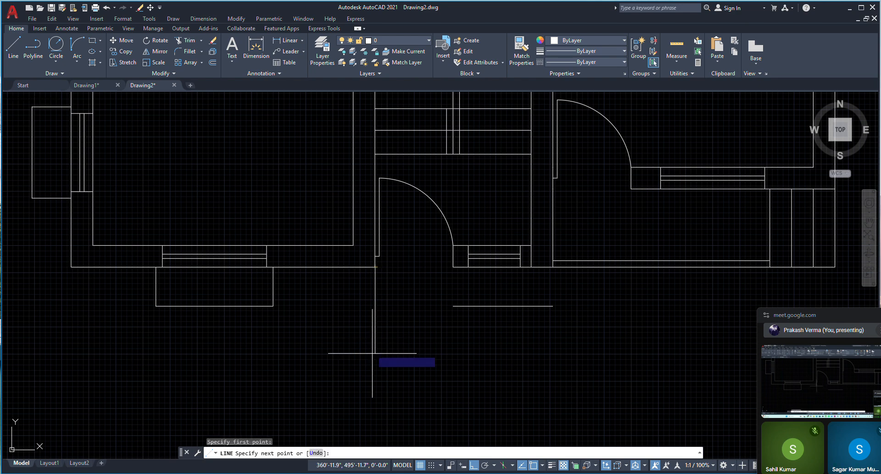
left_click(374, 368)
key("Escape")
left_click(13, 48)
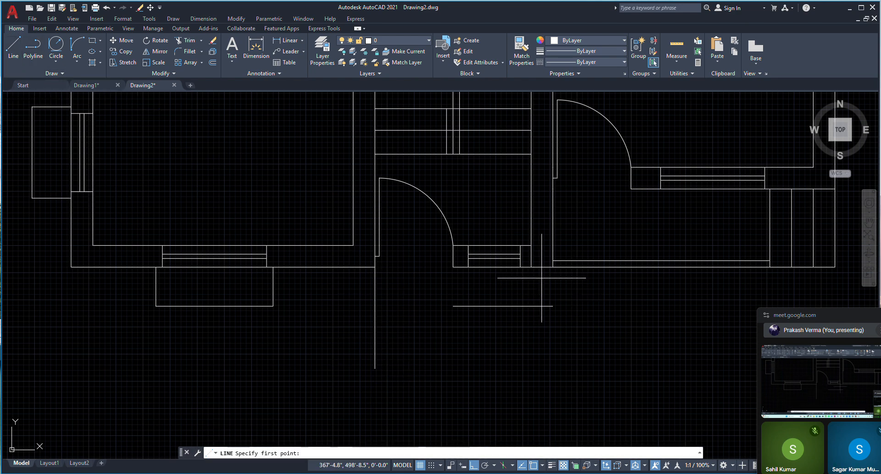
left_click(531, 266)
left_click(540, 340)
key("Escape")
Step: Extend the entrance projection's offset line west to the vertical line beside the door
type("ex")
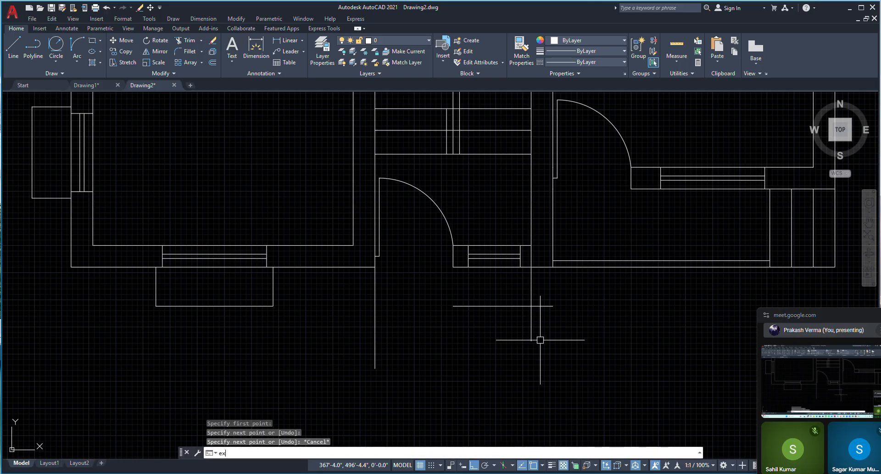
key("Return")
key("Escape")
key("Escape")
key("Escape")
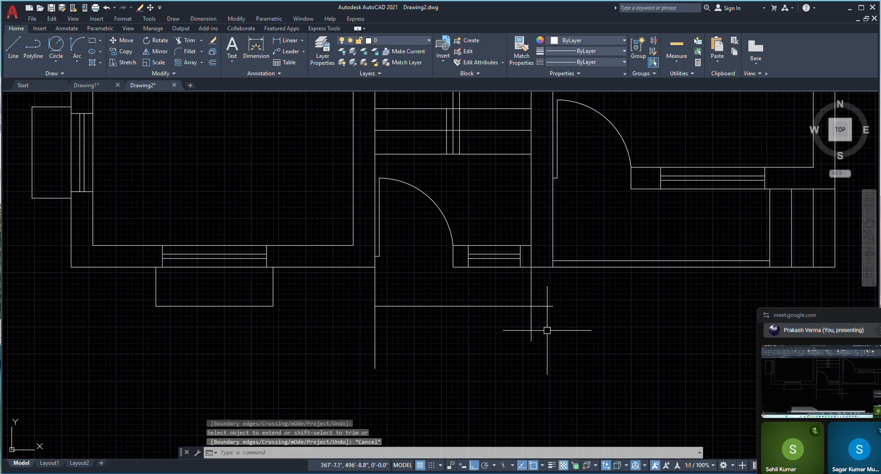
Step: Trim the overhanging ends of the entrance projection's lines to leave a closed rectangle outside the wall
left_click_drag(827, 312, 773, 305)
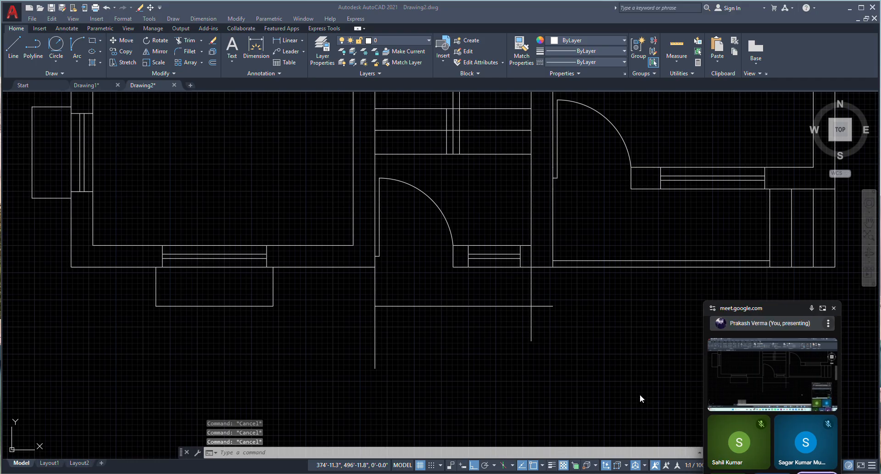
left_click(537, 318)
type("tr")
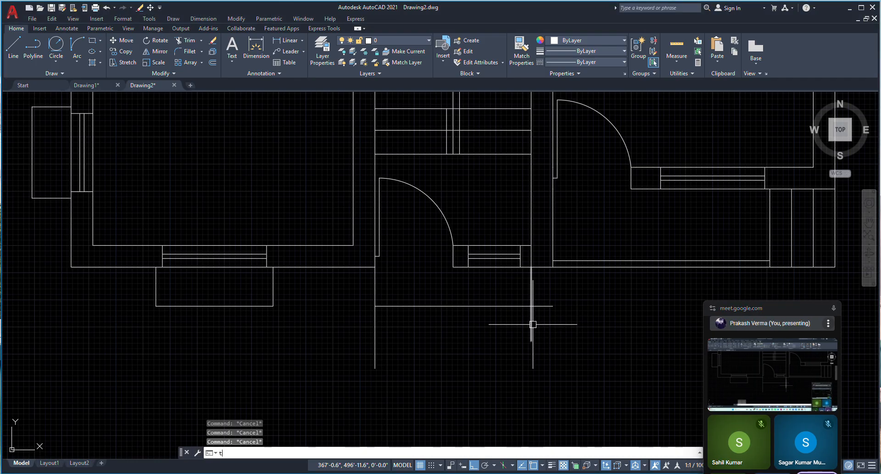
key("Return")
left_click(533, 324)
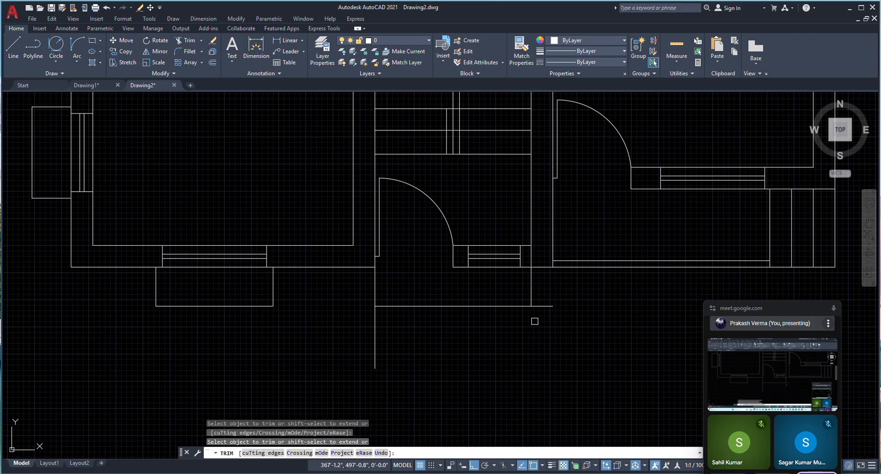
left_click(379, 336)
key("Escape")
key("Escape")
Step: Check the reference scan for the column and dashed projection along the verandah's south edge
left_click(824, 308)
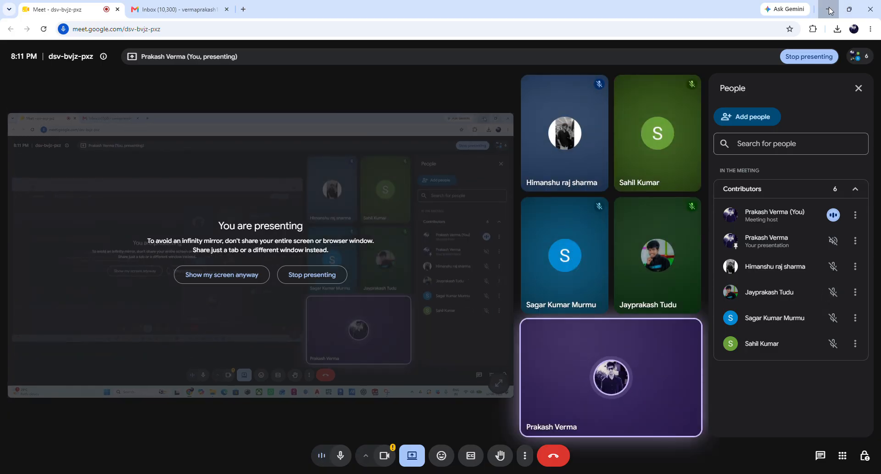
left_click(830, 10)
scroll(505, 236, "down", 4)
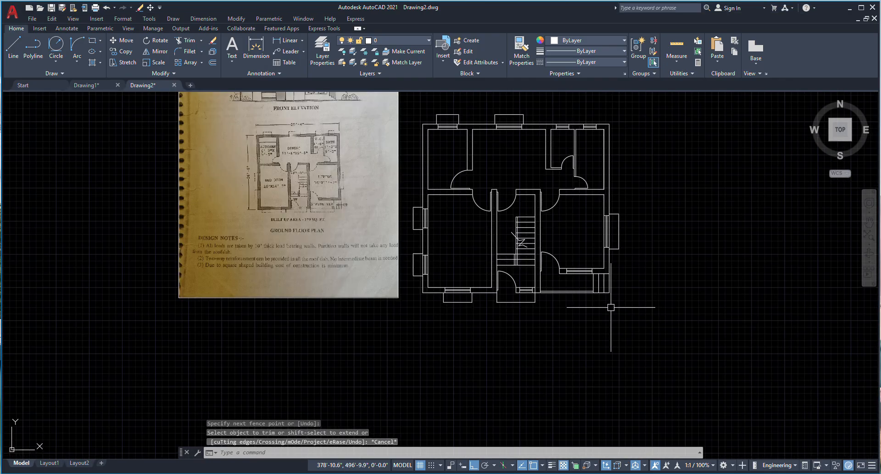
scroll(272, 211, "up", 8)
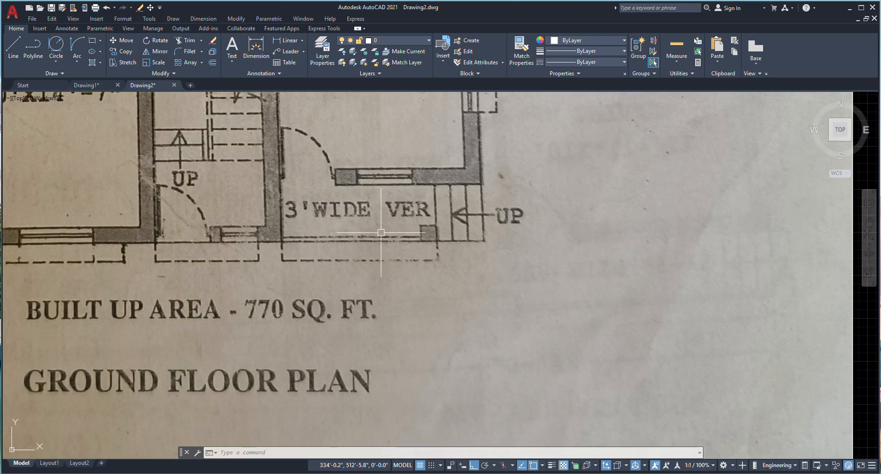
scroll(400, 241, "down", 5)
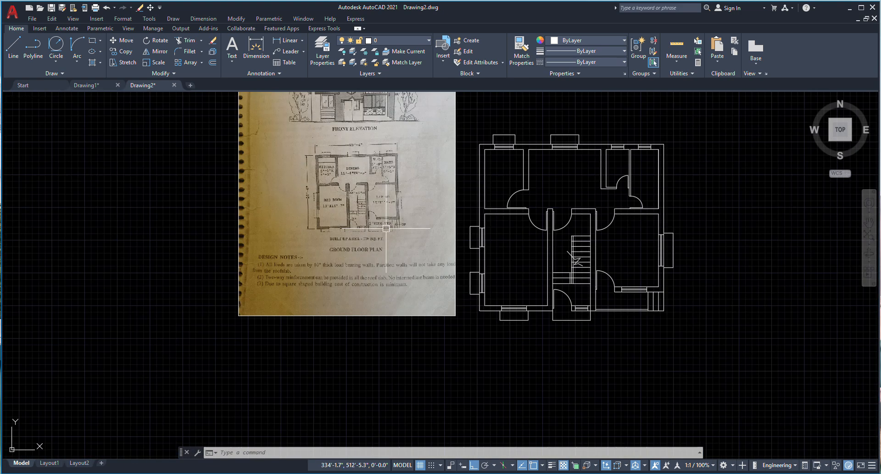
scroll(638, 309, "up", 4)
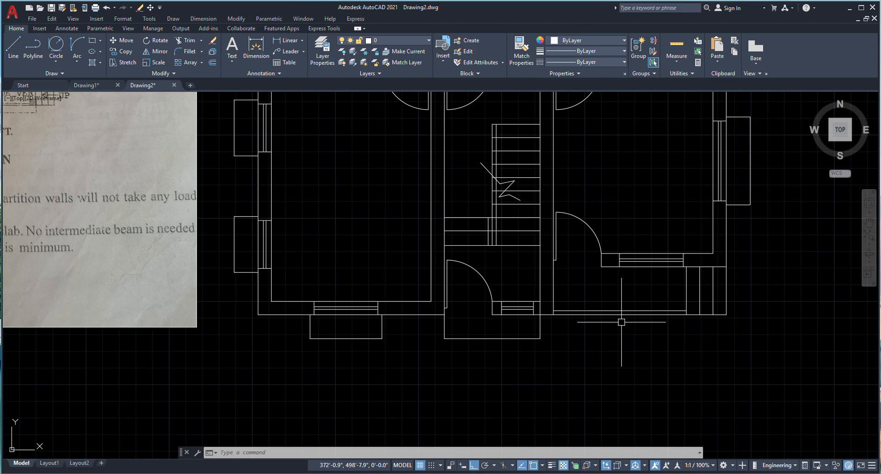
scroll(431, 257, "down", 4)
scroll(277, 196, "up", 8)
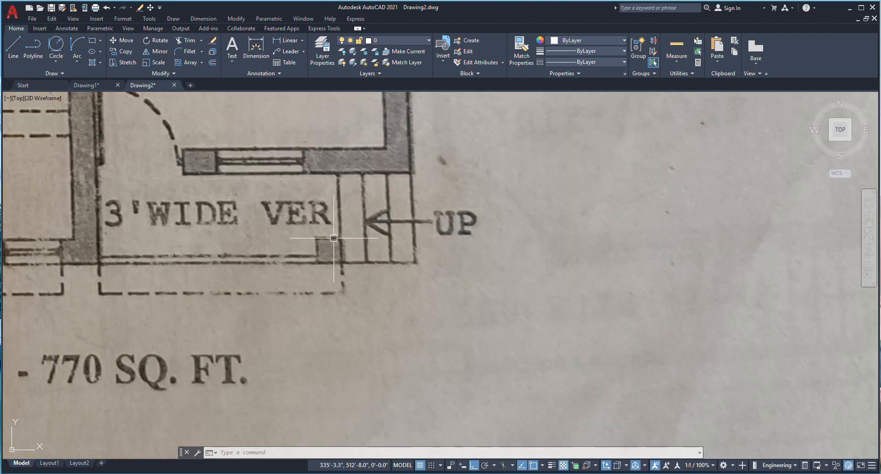
scroll(241, 245, "down", 8)
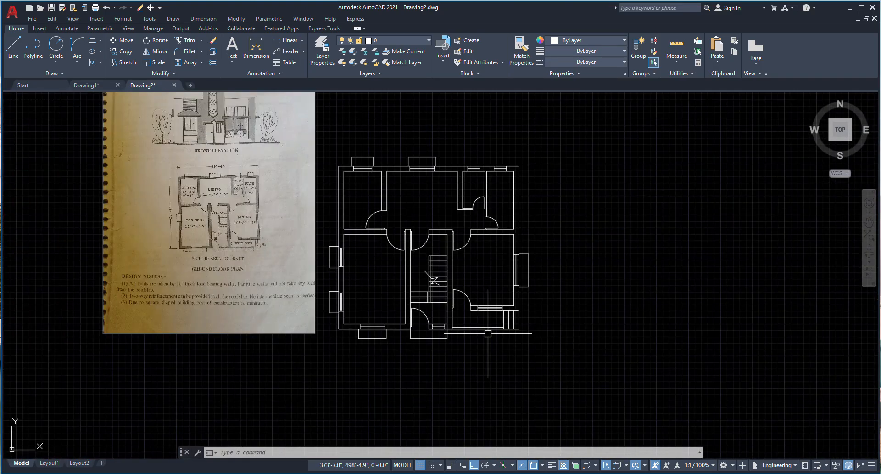
Step: Draw a 10" by 10" square column at the verandah's southeast corner, against the entry steps
scroll(489, 342, "up", 8)
type("l")
key("Return")
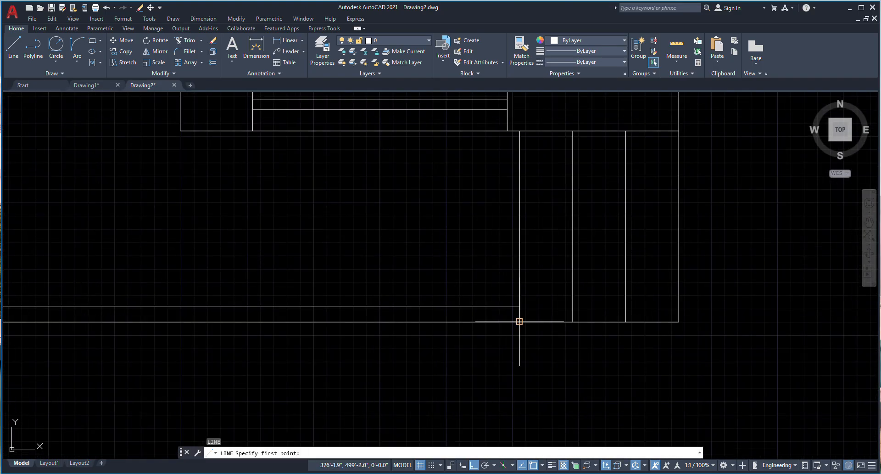
left_click(519, 305)
type("10")
key("Return")
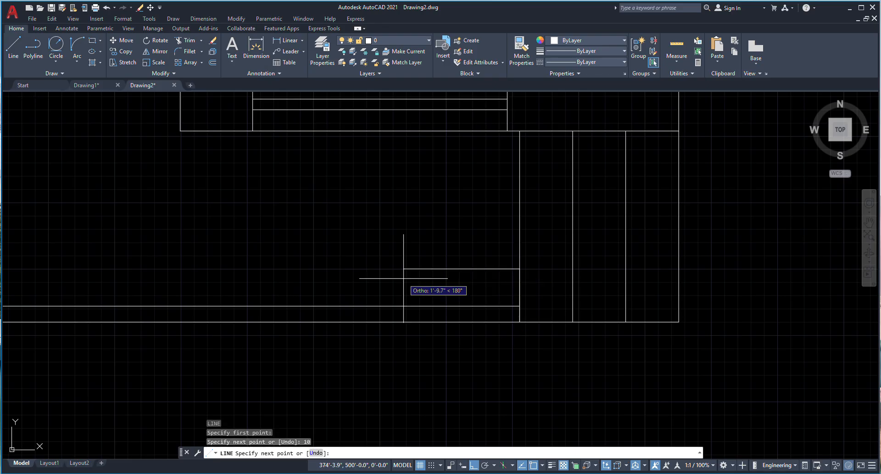
type("10")
key("Return")
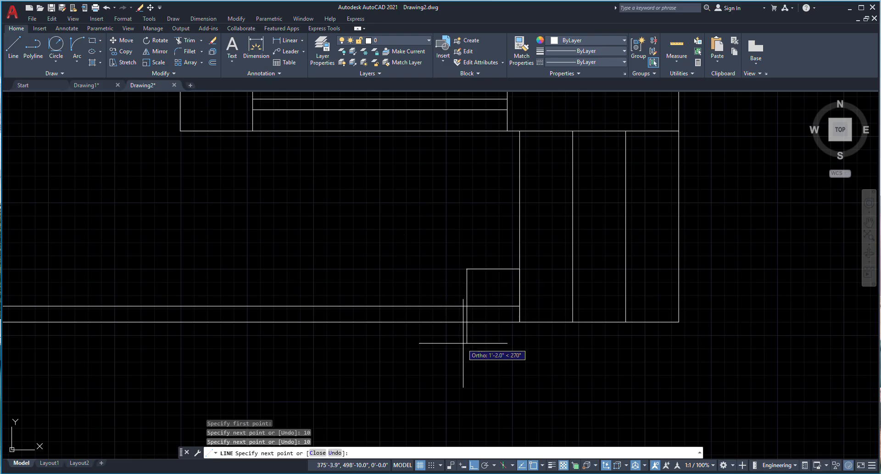
type("10")
key("Return")
key("Escape")
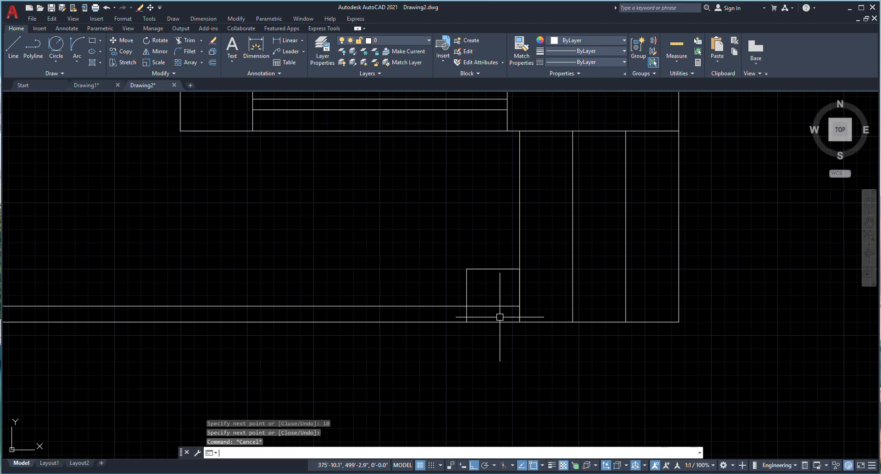
Step: Trim the verandah's inner edge line where it passes through the square corner column
type("tr")
key("Return")
key("Escape")
scroll(539, 313, "down", 4)
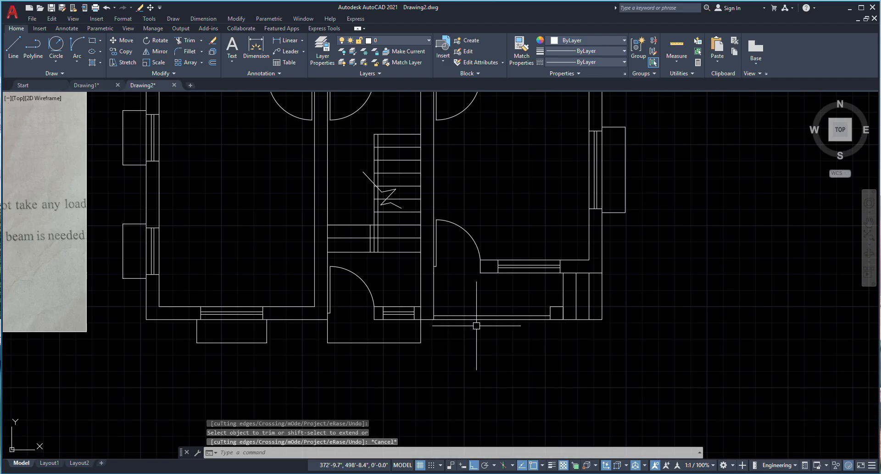
Step: Offset the east end line of the window above the verandah 1' to the west
scroll(477, 316, "down", 3)
scroll(354, 228, "up", 5)
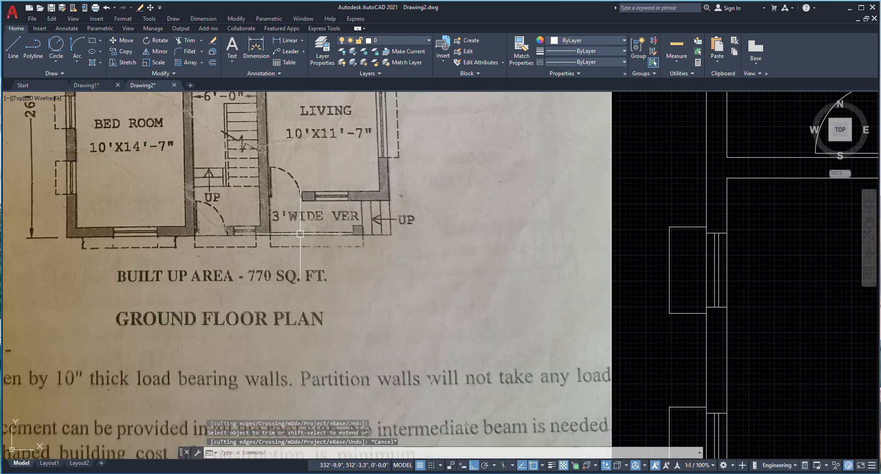
scroll(345, 221, "down", 5)
scroll(507, 301, "up", 6)
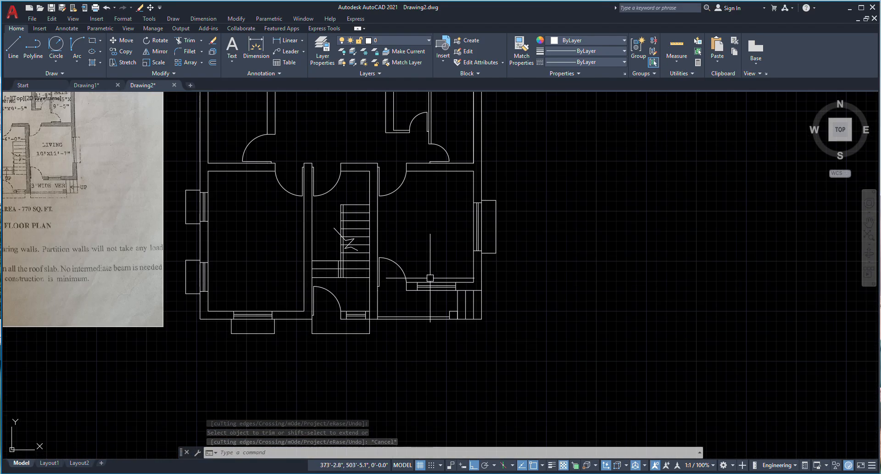
type("o")
key("Return")
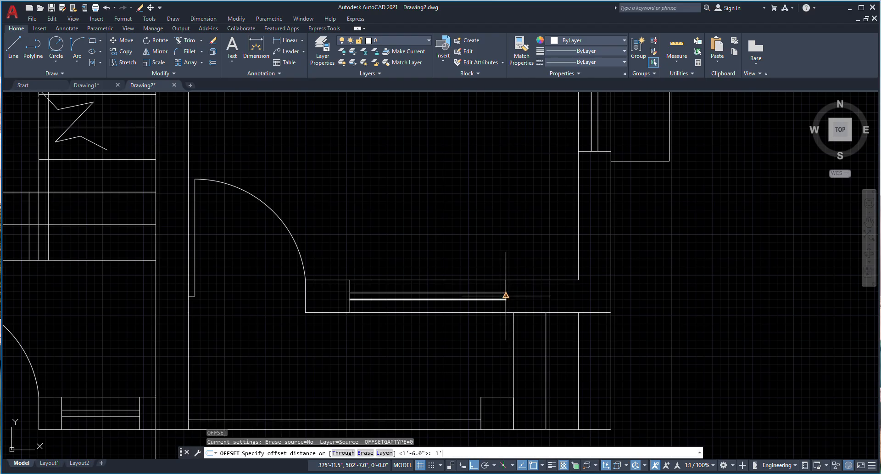
type("1'")
key("Return")
scroll(508, 296, "up", 2)
left_click(503, 288)
left_click(413, 282)
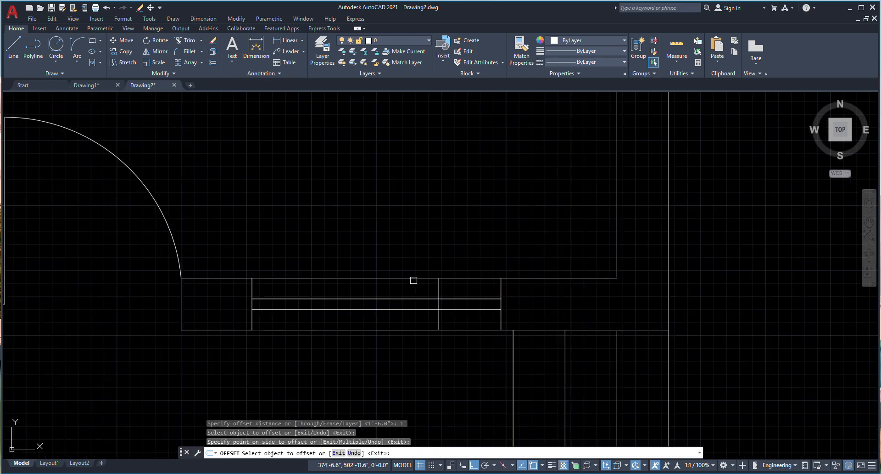
key("Return")
Step: Trim the verandah window's lines east of the new end line and remove its old end line
type("tr")
key("Return")
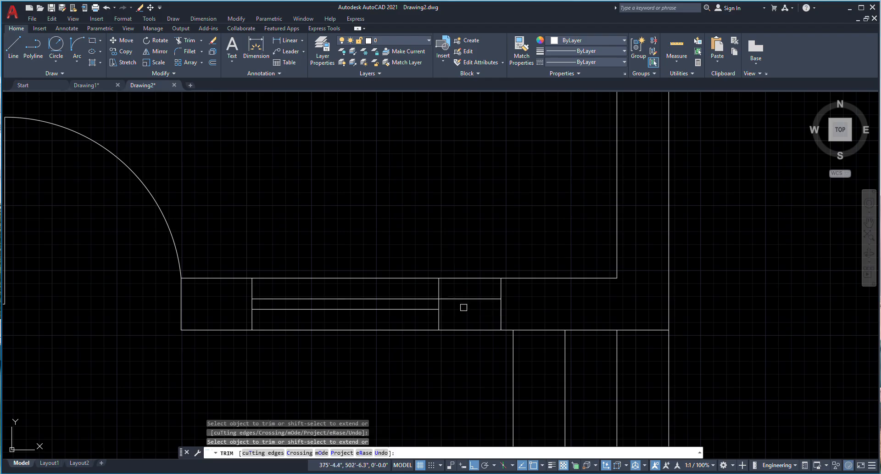
scroll(519, 264, "down", 3)
key("Escape")
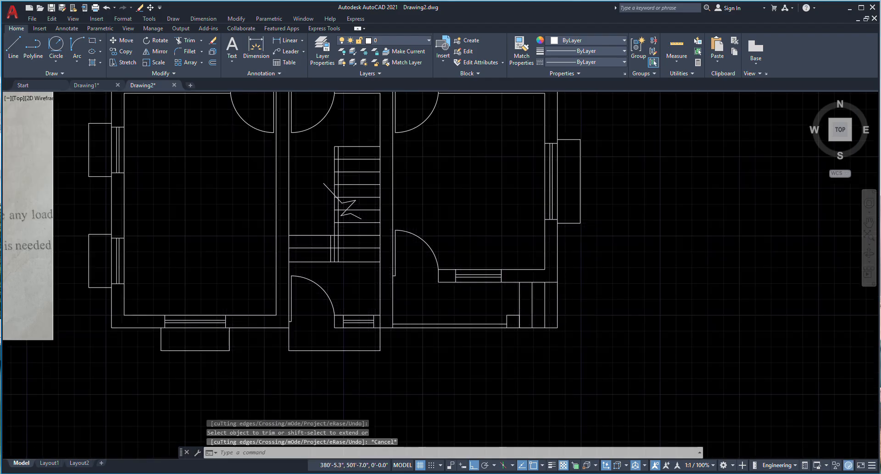
Step: Compare the verandah's dashed projection in the scanned floor plan with the front elevation above it
scroll(572, 313, "down", 2)
scroll(753, 288, "down", 2)
scroll(366, 223, "up", 8)
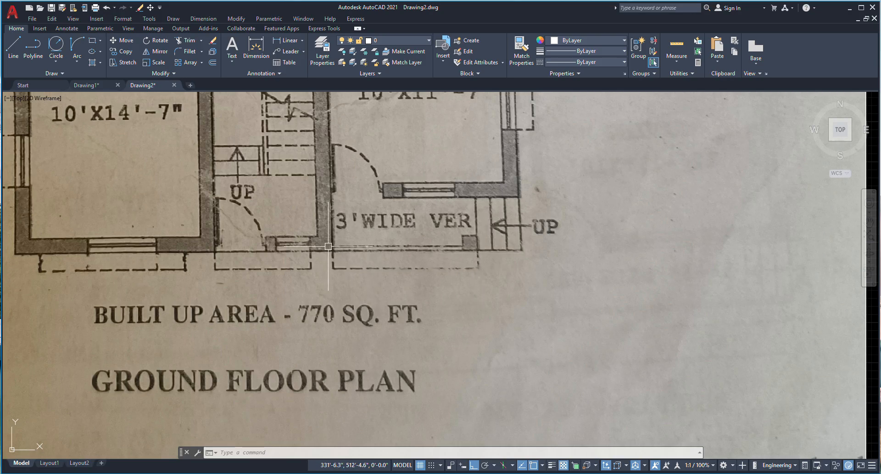
scroll(386, 321, "down", 10)
scroll(293, 178, "up", 11)
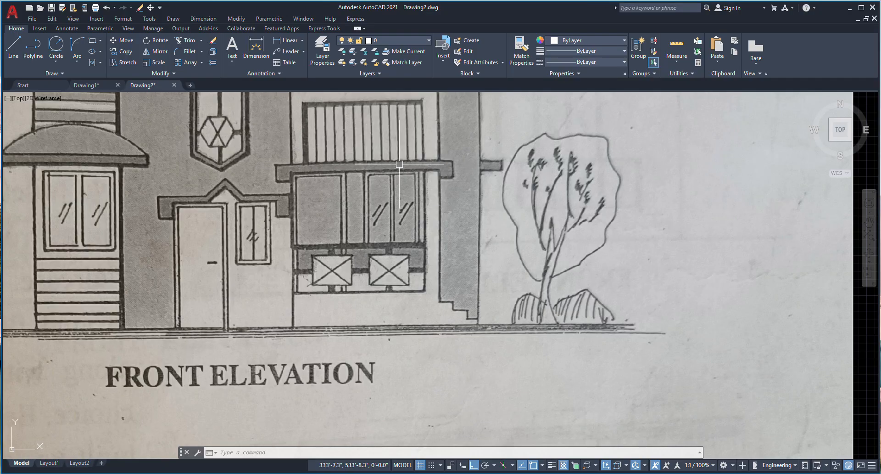
scroll(393, 185, "down", 2)
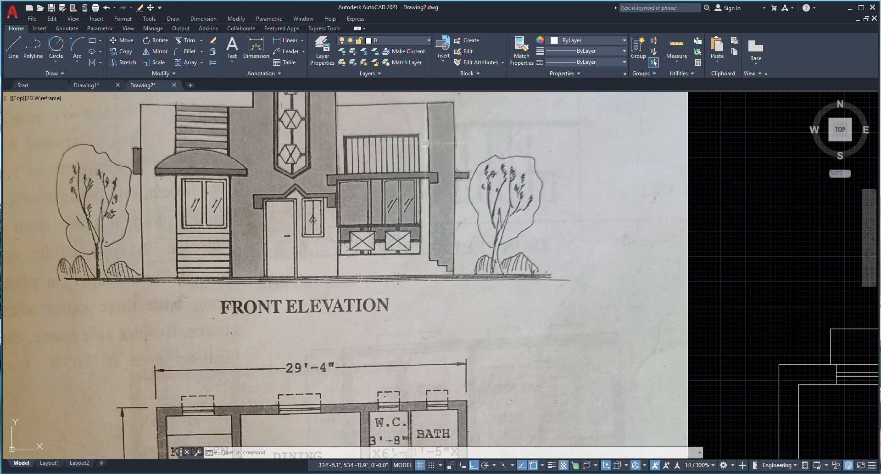
scroll(340, 175, "up", 2)
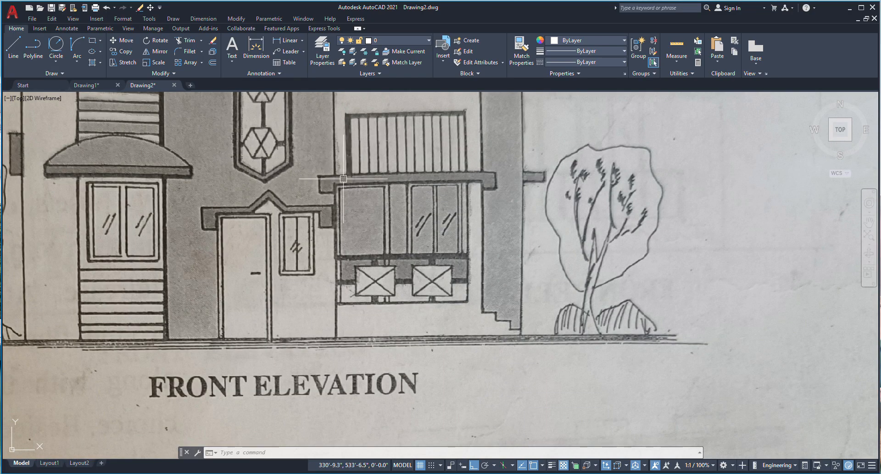
scroll(356, 188, "down", 1)
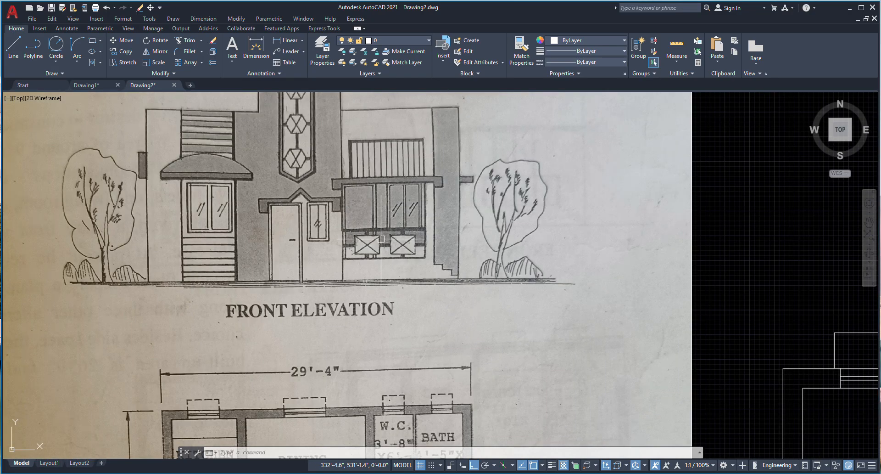
scroll(379, 254, "up", 2)
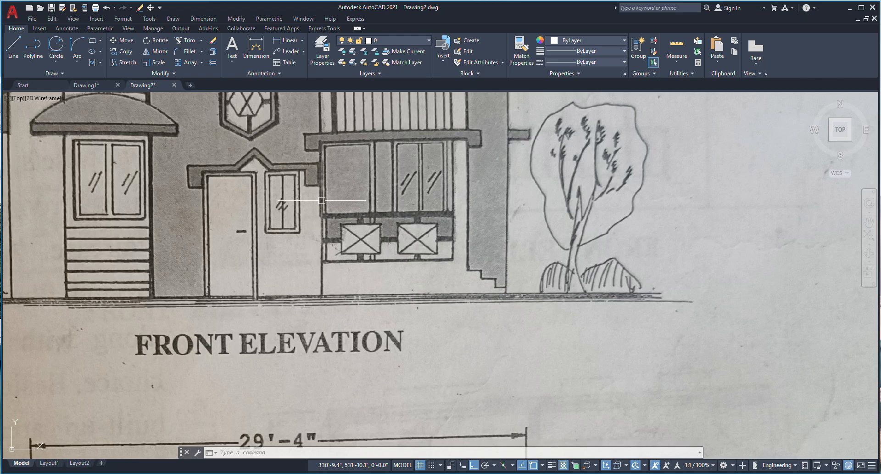
scroll(322, 200, "down", 4)
scroll(400, 289, "up", 4)
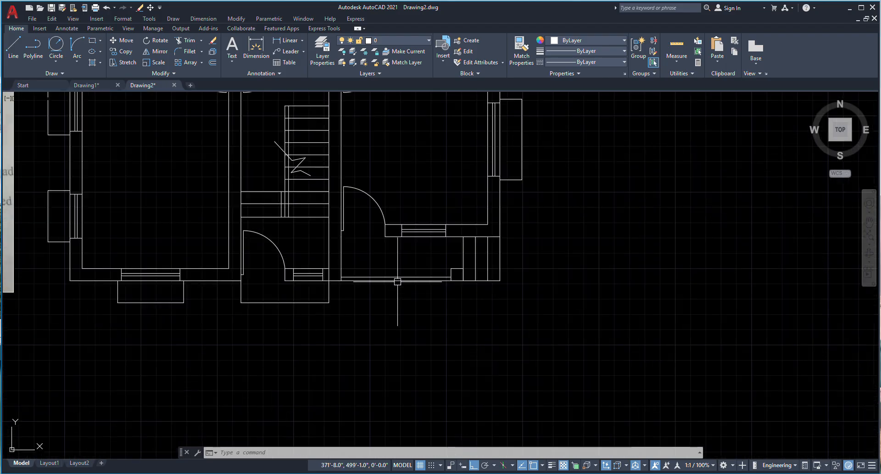
Step: Draw the verandah projection's east side 1'6" south from the column's outer corner, and its south edge west to near the verandah's west wall line
scroll(397, 281, "up", 2)
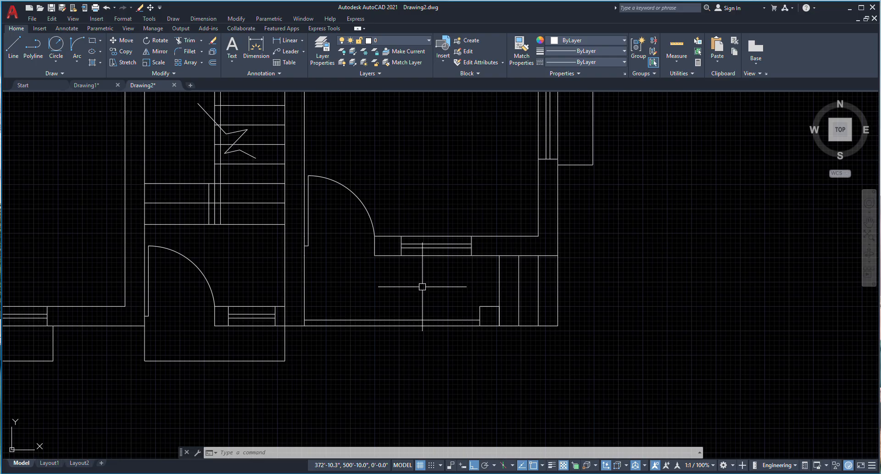
scroll(481, 272, "down", 2)
scroll(389, 318, "up", 2)
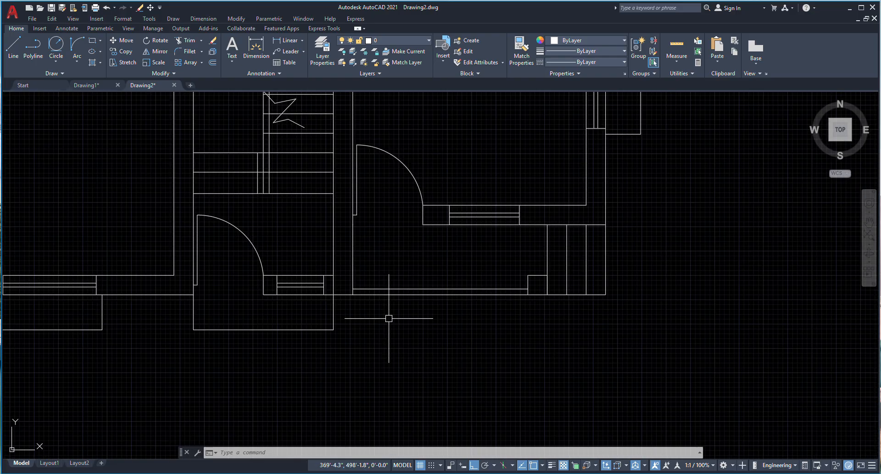
type("l")
key("Return")
scroll(478, 291, "down", 5)
scroll(250, 218, "up", 7)
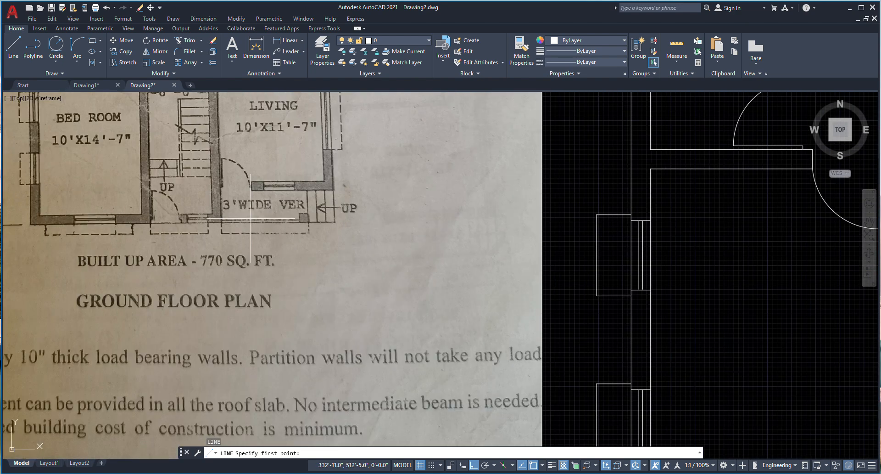
scroll(250, 217, "up", 2)
scroll(342, 239, "down", 5)
scroll(609, 365, "up", 4)
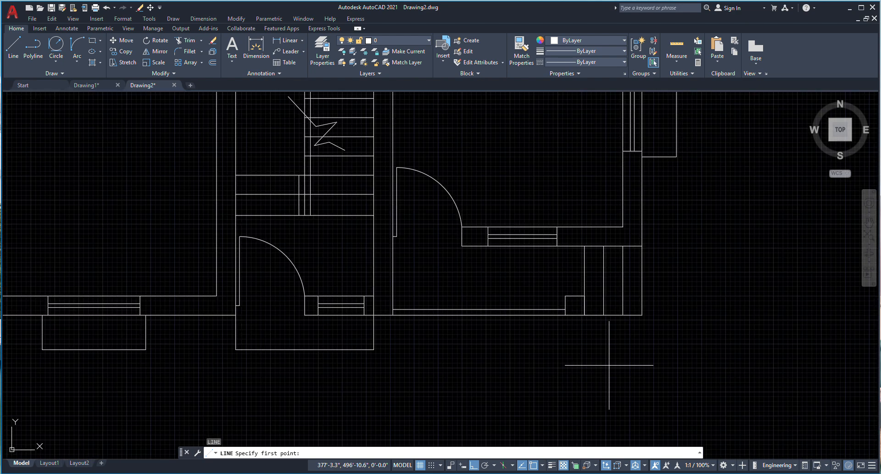
left_click(585, 315)
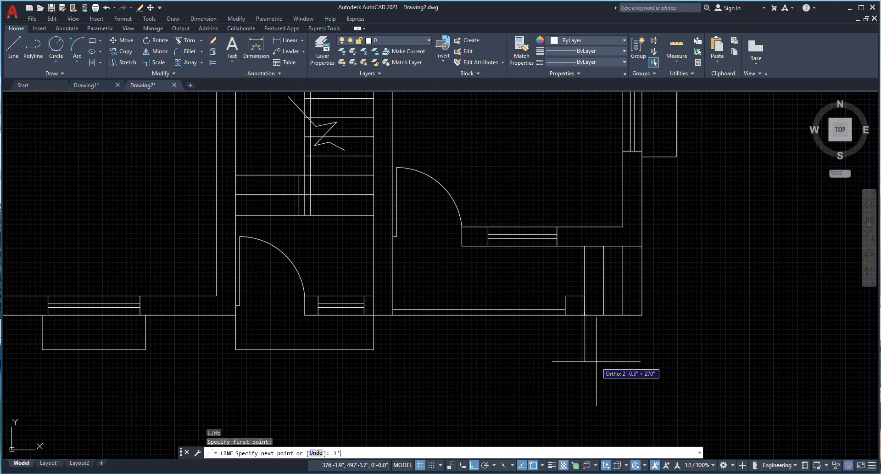
type("6")
key("Return")
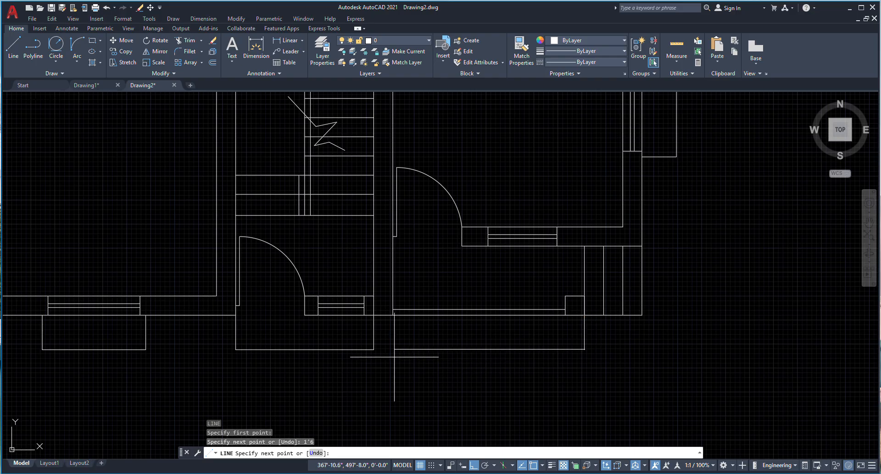
left_click(394, 357)
key("Escape")
Step: Draw the projection's west side south from the verandah's southwest corner and extend the south edge to meet it
left_click(14, 53)
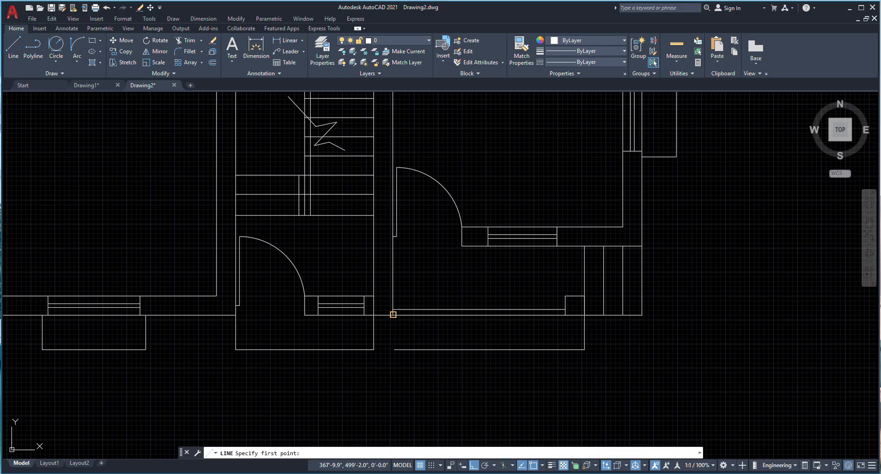
left_click(394, 314)
left_click(394, 349)
scroll(393, 350, "up", 2)
key("Escape")
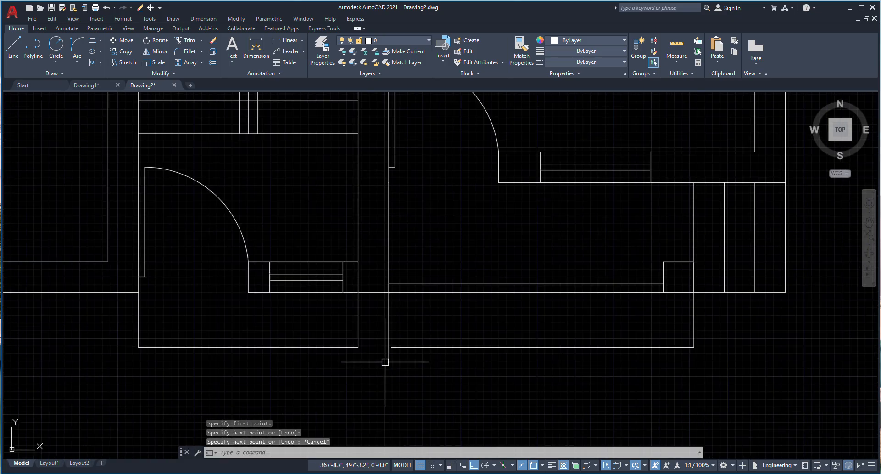
type("ex")
key("Return")
left_click(398, 347)
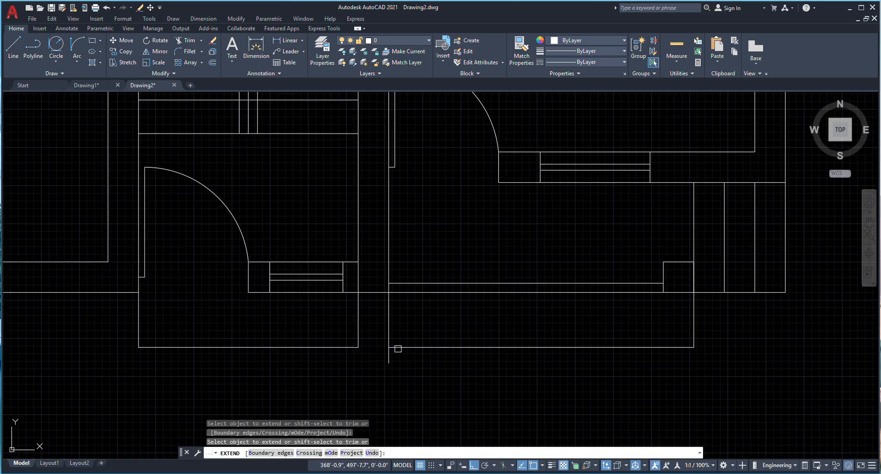
scroll(406, 367, "down", 5)
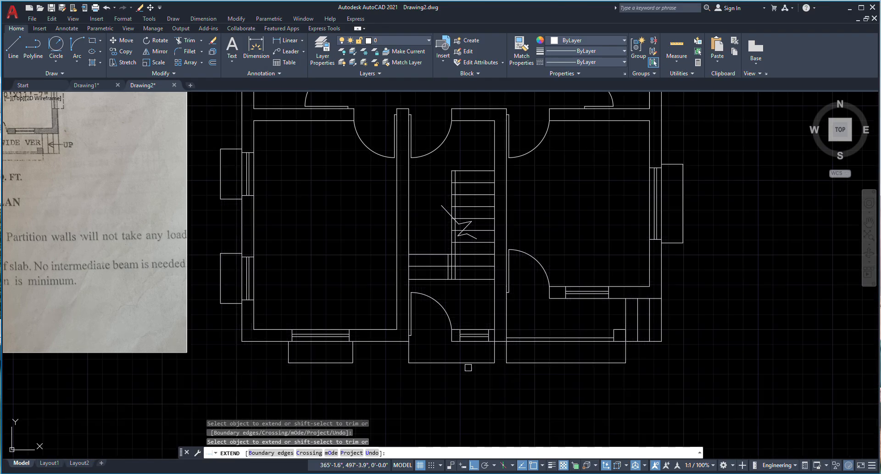
key("Escape")
Step: Compare the drawn floor plan's rooms, doors, windows and projections with the scanned ground floor plan
scroll(196, 203, "up", 4)
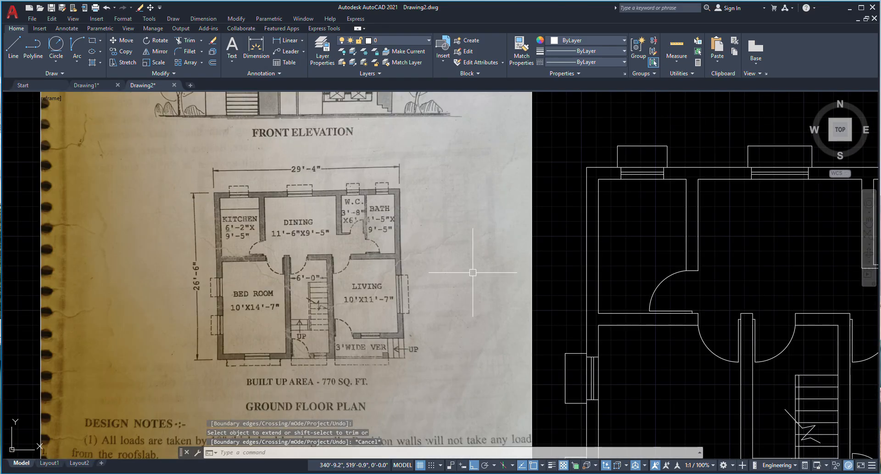
scroll(303, 354, "up", 4)
scroll(303, 354, "down", 6)
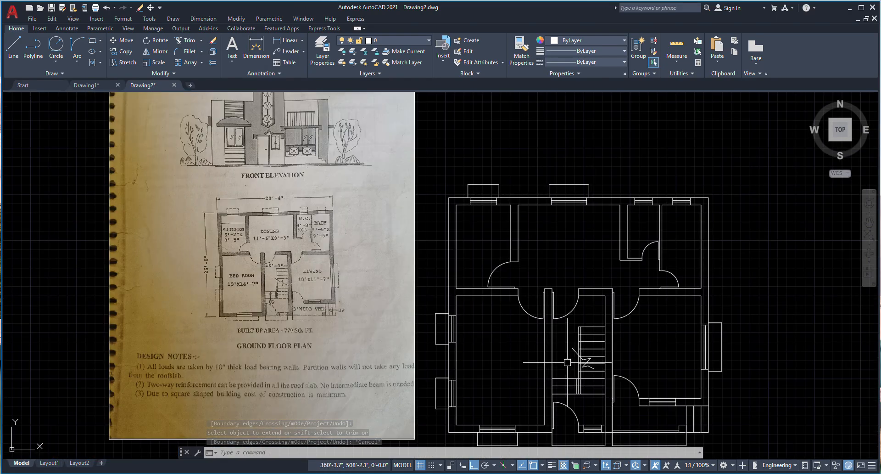
middle_click_drag(561, 358, 418, 284)
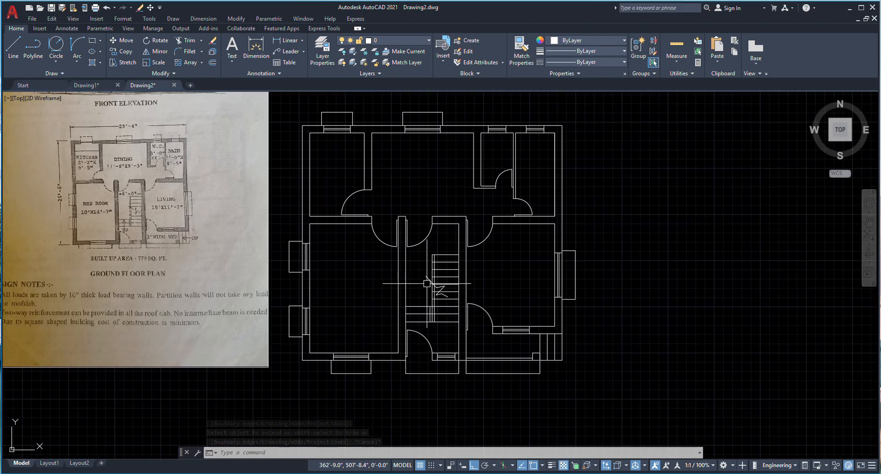
scroll(440, 283, "up", 2)
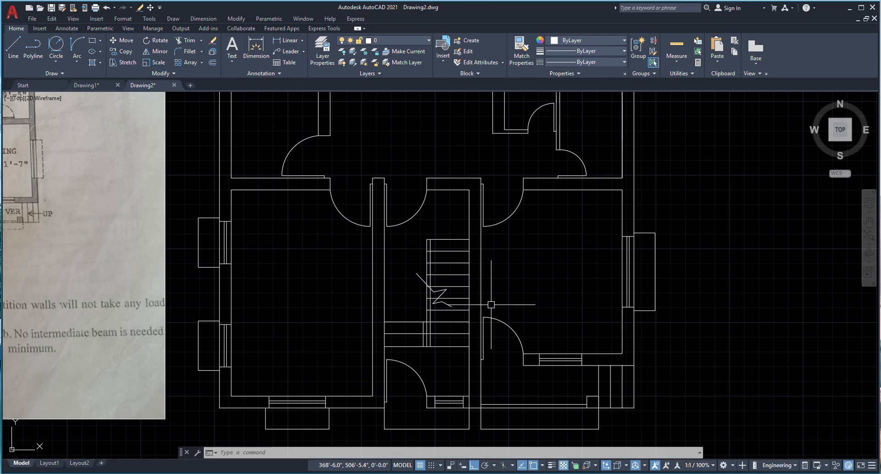
scroll(501, 305, "down", 2)
scroll(401, 230, "up", 2)
scroll(432, 233, "down", 2)
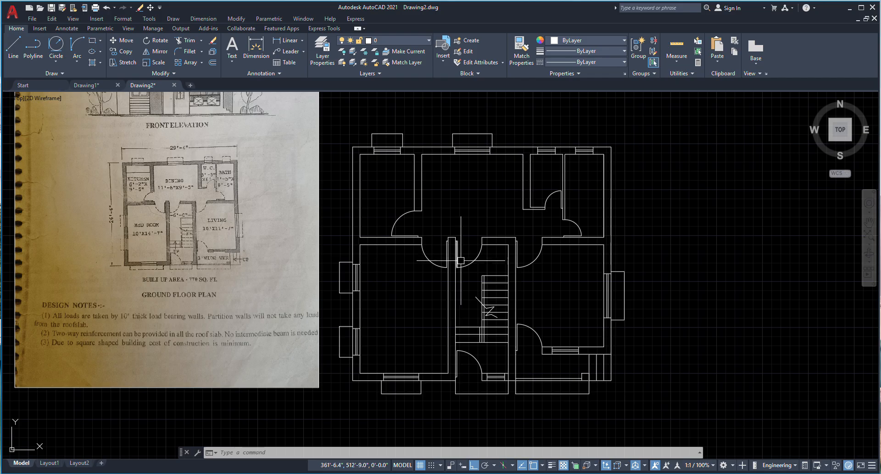
scroll(474, 253, "up", 2)
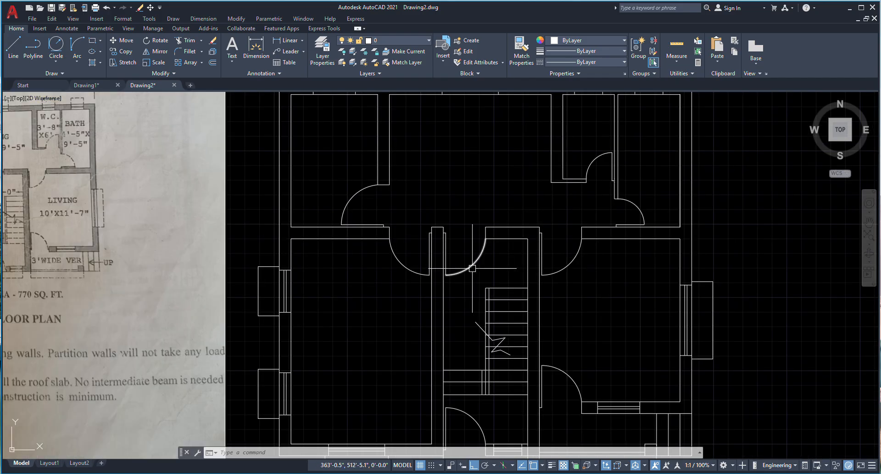
scroll(474, 257, "down", 2)
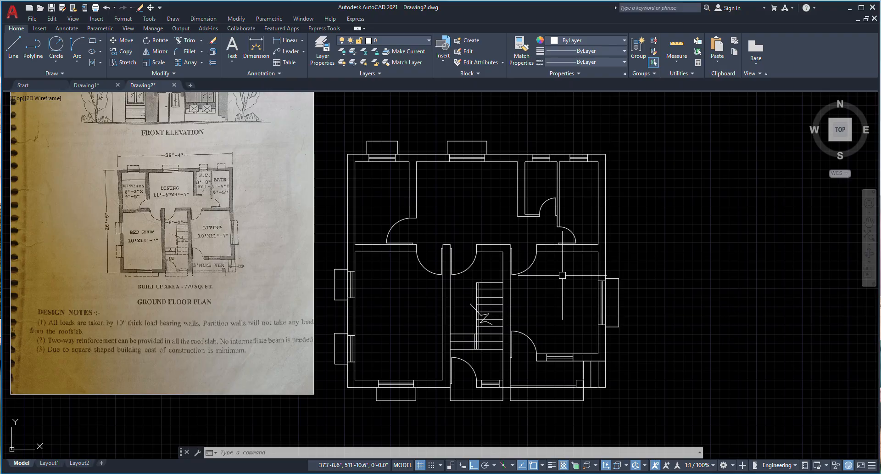
scroll(549, 266, "up", 2)
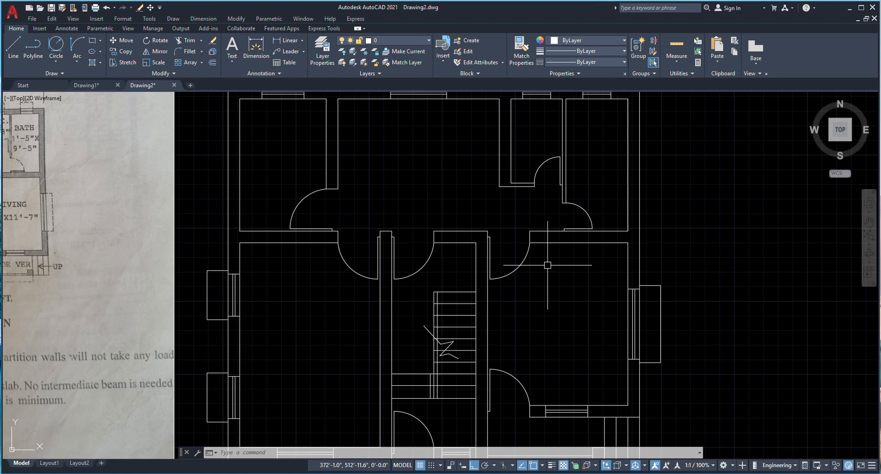
scroll(547, 265, "down", 4)
scroll(473, 257, "up", 5)
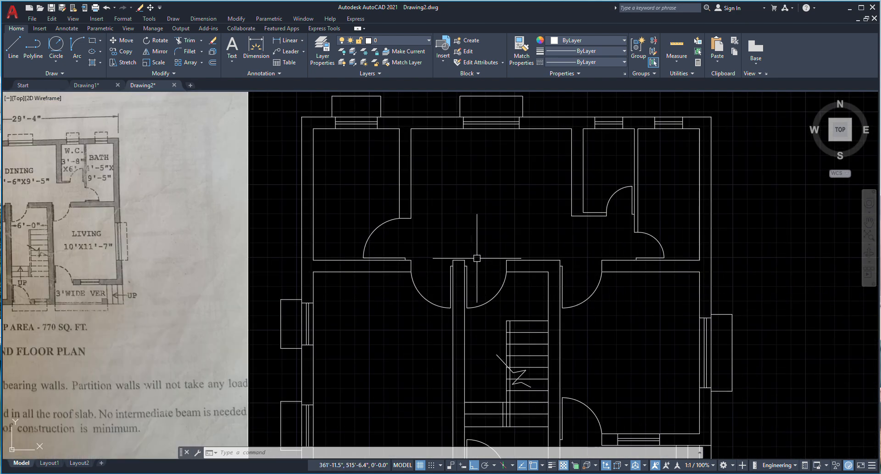
scroll(425, 259, "down", 3)
scroll(427, 258, "up", 3)
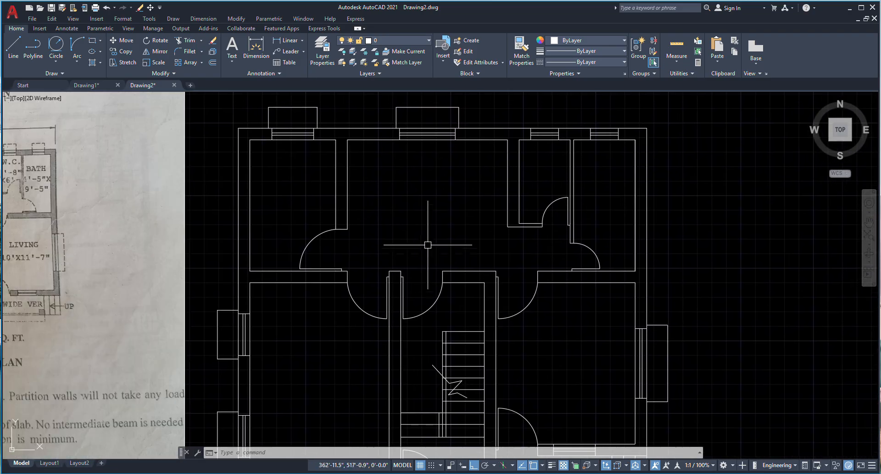
scroll(442, 260, "down", 2)
scroll(442, 259, "down", 1)
scroll(456, 256, "up", 3)
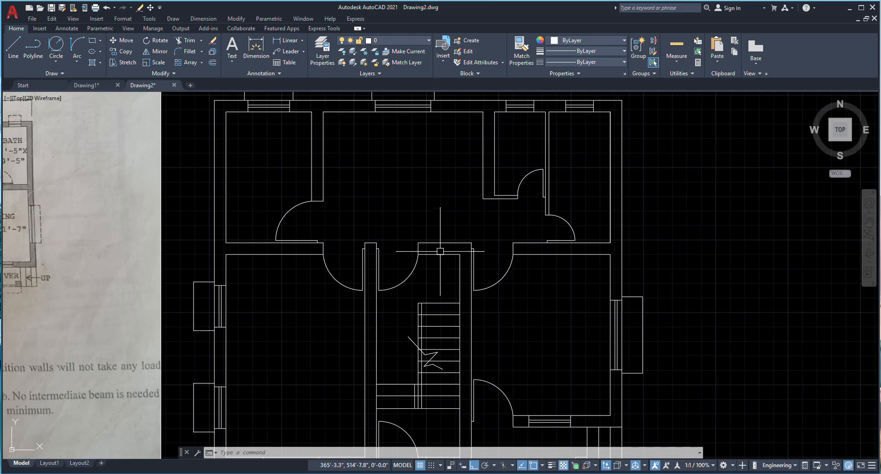
scroll(466, 251, "down", 5)
scroll(393, 221, "up", 4)
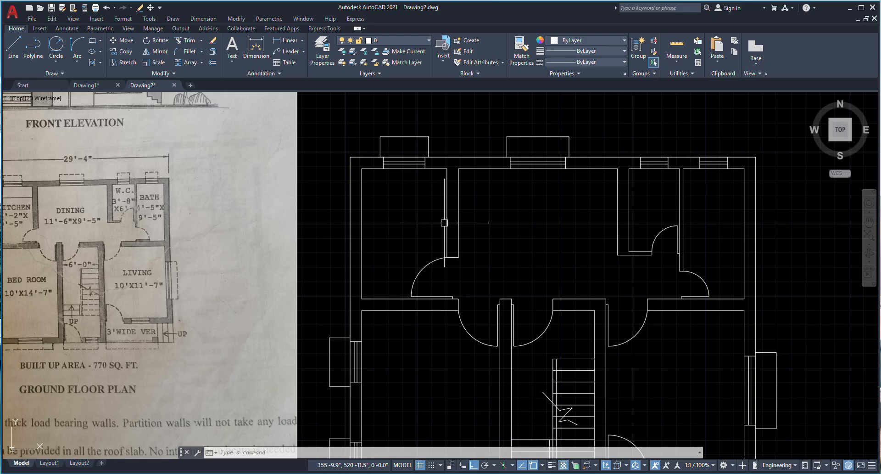
scroll(411, 223, "down", 2)
scroll(411, 217, "up", 3)
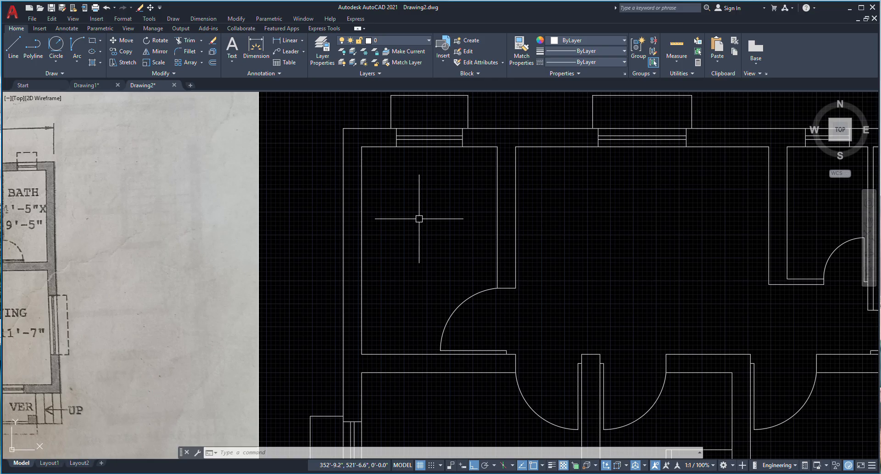
scroll(430, 204, "down", 1)
scroll(425, 197, "up", 2)
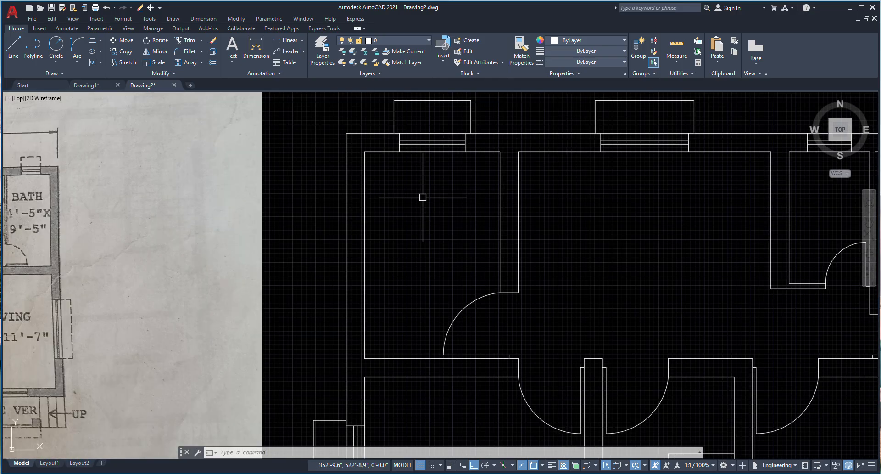
Step: Place a multiline text box in the northwest room with a picked text height of about 4'-9.4"
type("t")
key("Return")
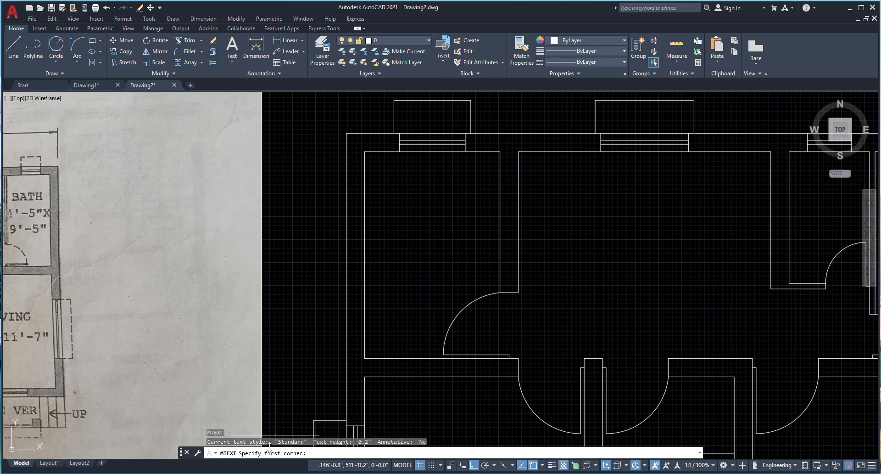
left_click(388, 190)
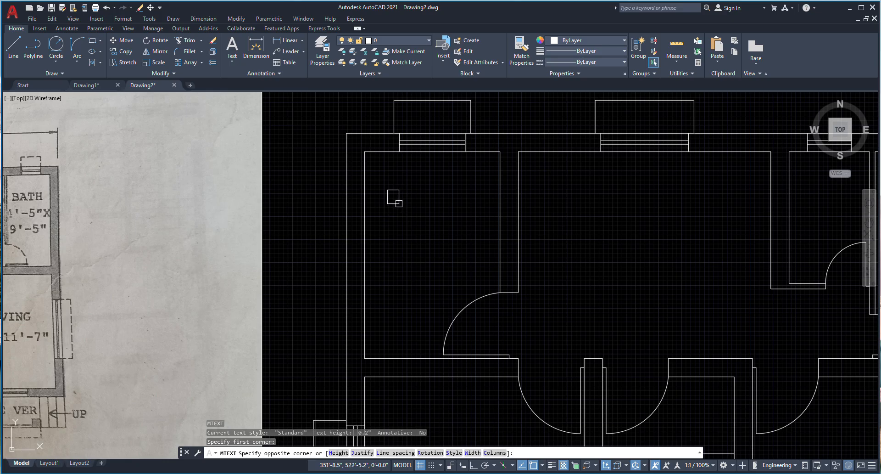
scroll(424, 261, "down", 2)
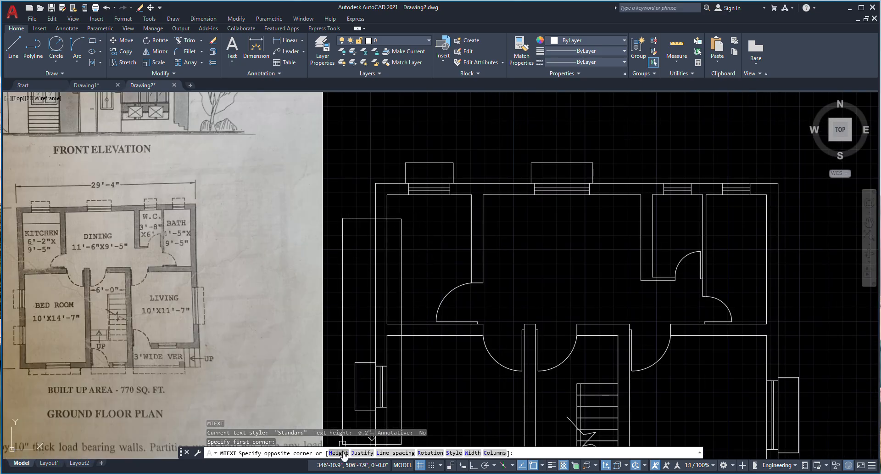
key("Return")
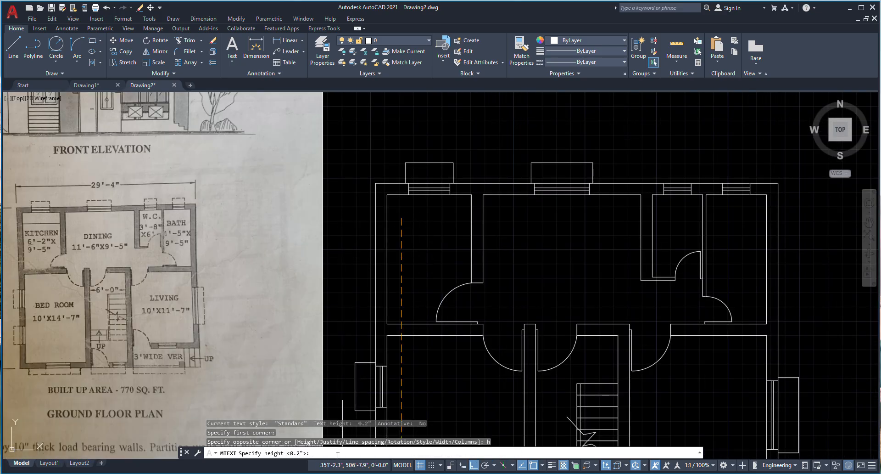
scroll(472, 237, "up", 1)
scroll(334, 249, "down", 4)
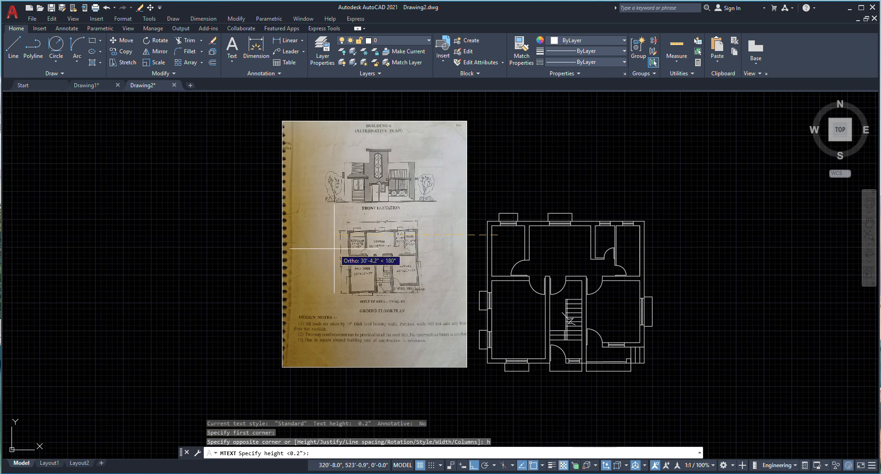
scroll(353, 239, "up", 4)
scroll(309, 260, "down", 4)
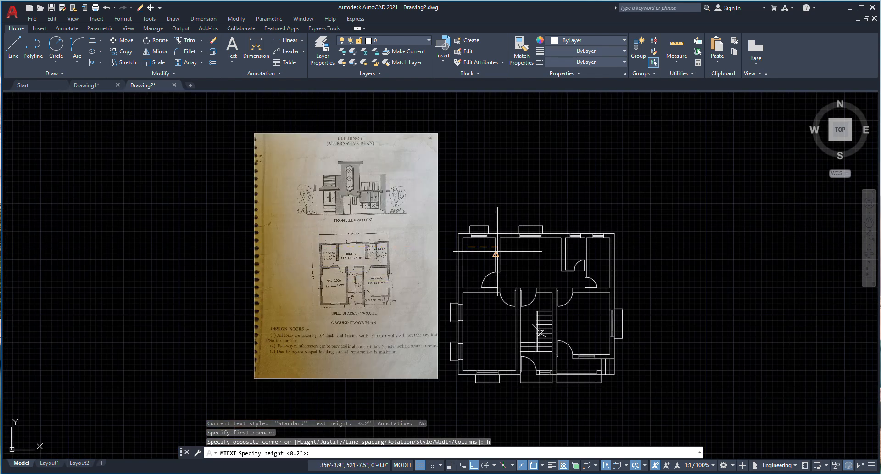
scroll(498, 248, "up", 5)
left_click(476, 251)
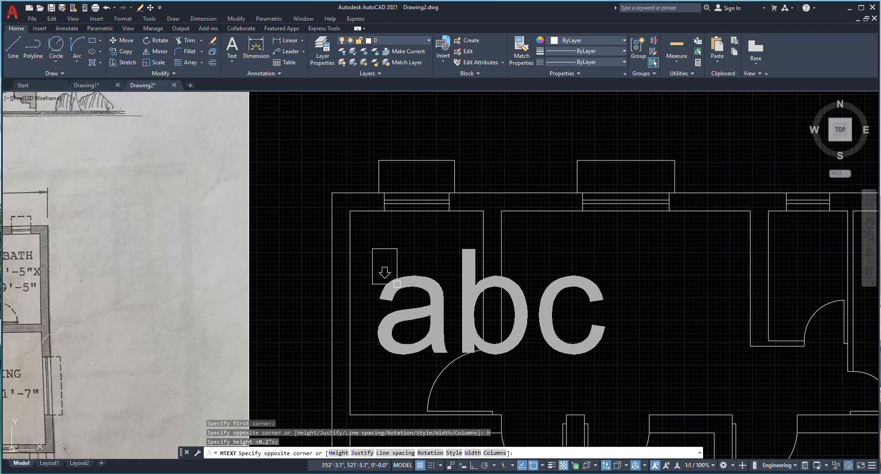
left_click(396, 284)
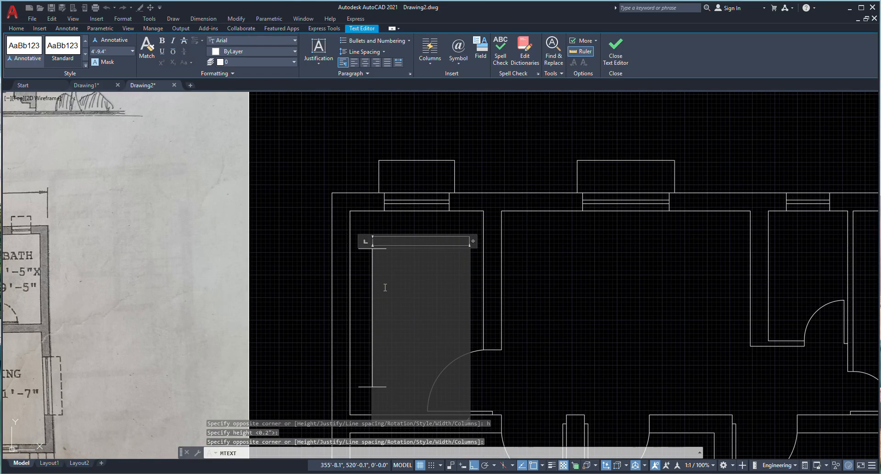
Step: Enter "kitchen" in the northwest room's text box and finish the text
scroll(385, 288, "down", 5)
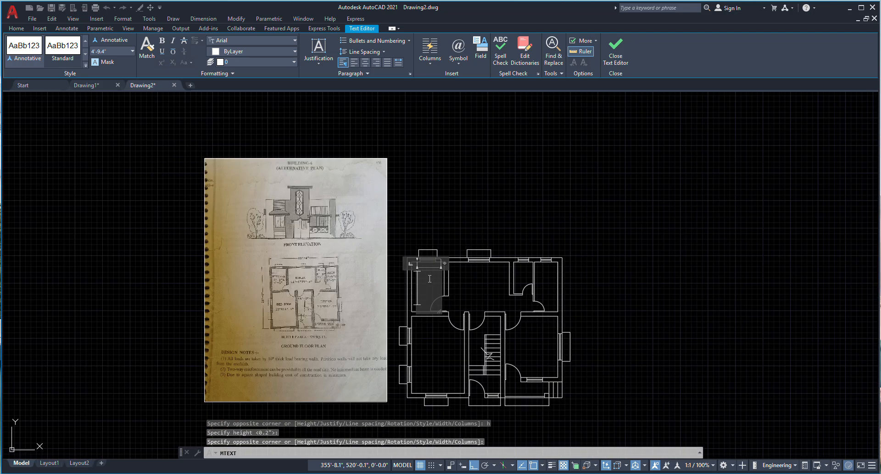
scroll(429, 279, "up", 2)
scroll(178, 280, "up", 5)
scroll(179, 279, "down", 5)
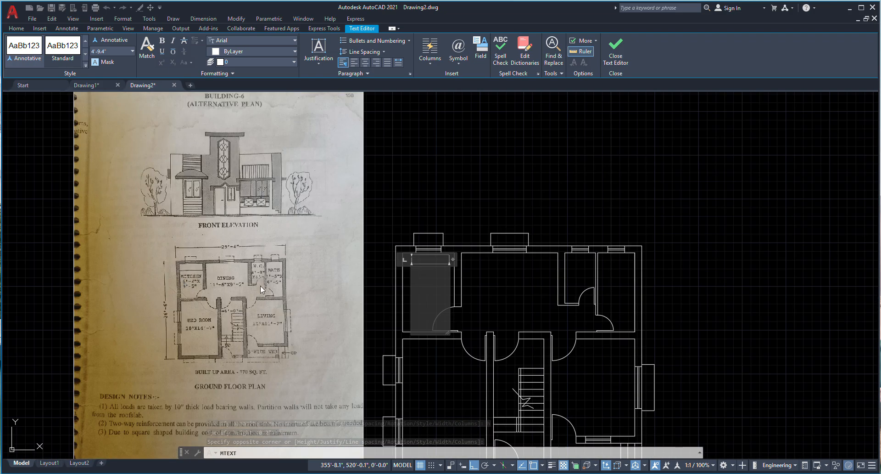
type("kitc")
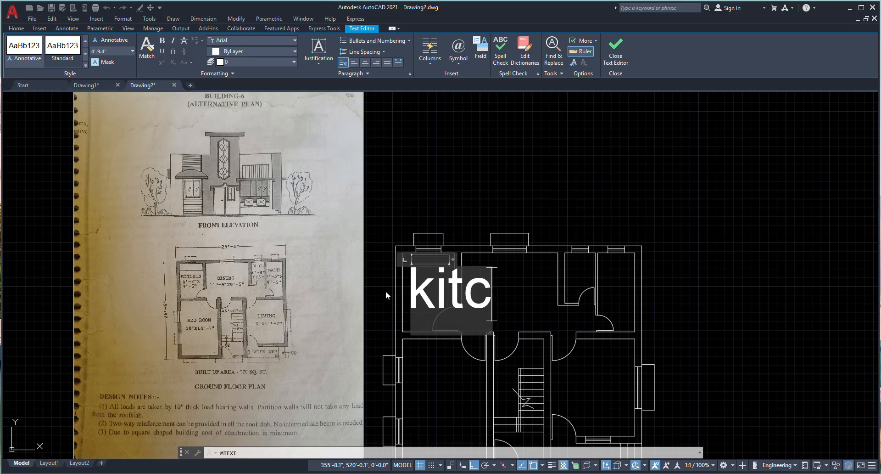
type("hen")
key("Return")
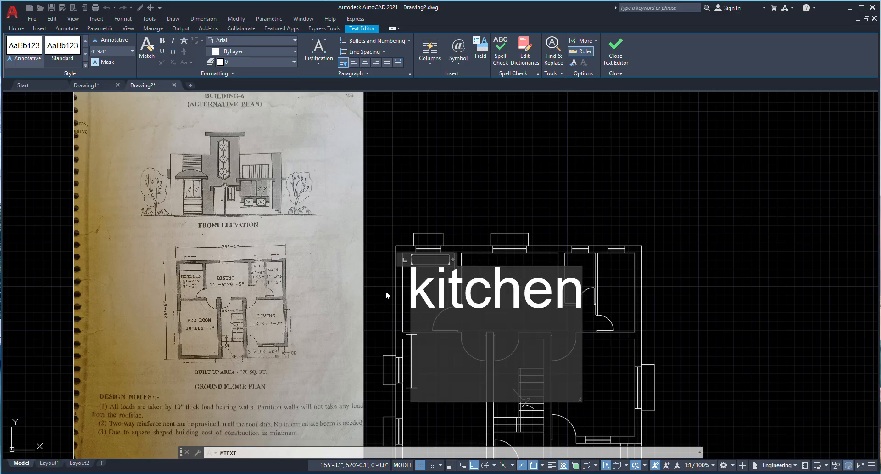
left_click(386, 290)
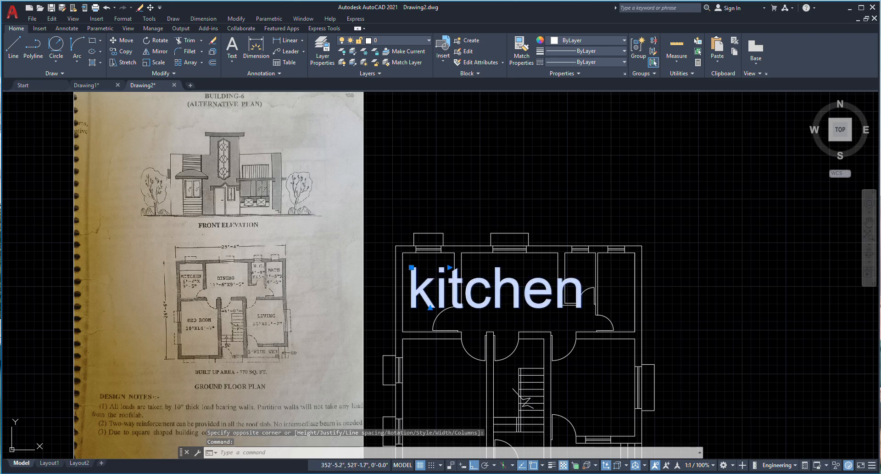
Step: Erase the oversized "kitchen" label
double_click(523, 289)
left_click(526, 207)
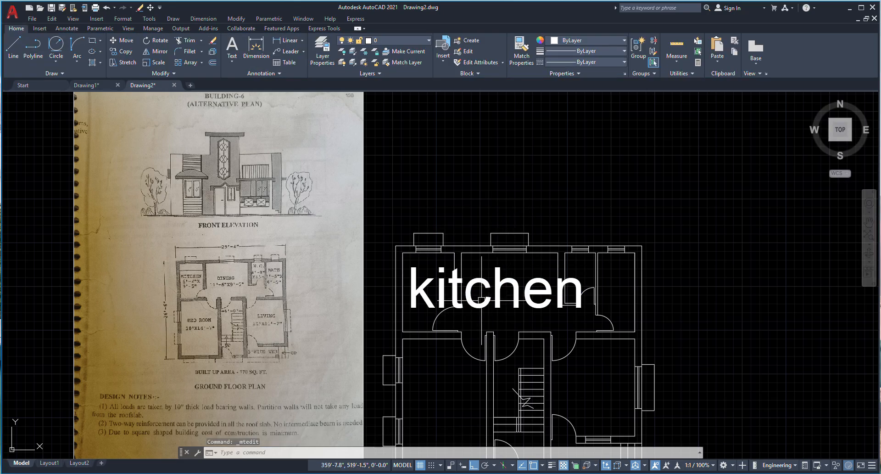
left_click(441, 290)
key("Delete")
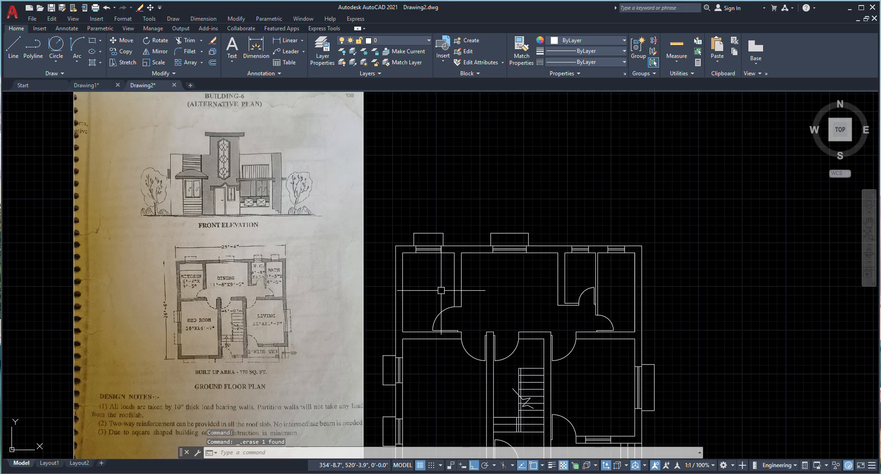
Step: Place a new multiline text box inside the northwest room with a text height of 8"
type("mt")
key("Return")
scroll(433, 281, "up", 2)
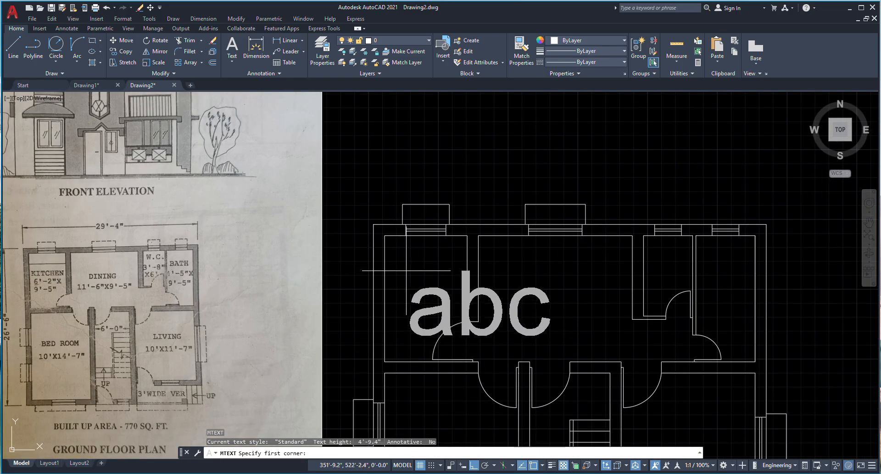
scroll(406, 271, "up", 3)
left_click(376, 244)
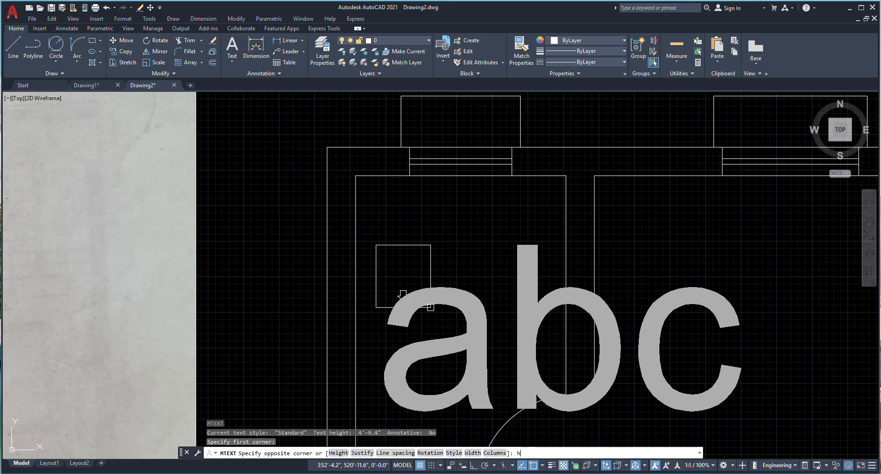
left_click(335, 453)
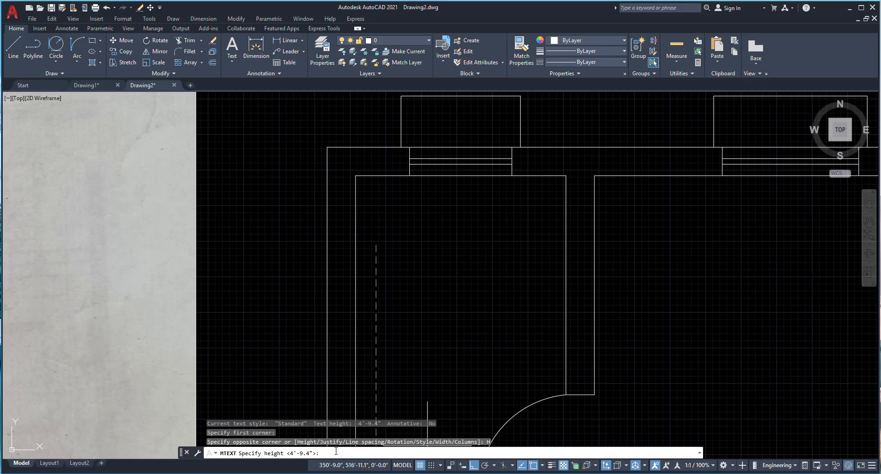
type("8")
key("Return")
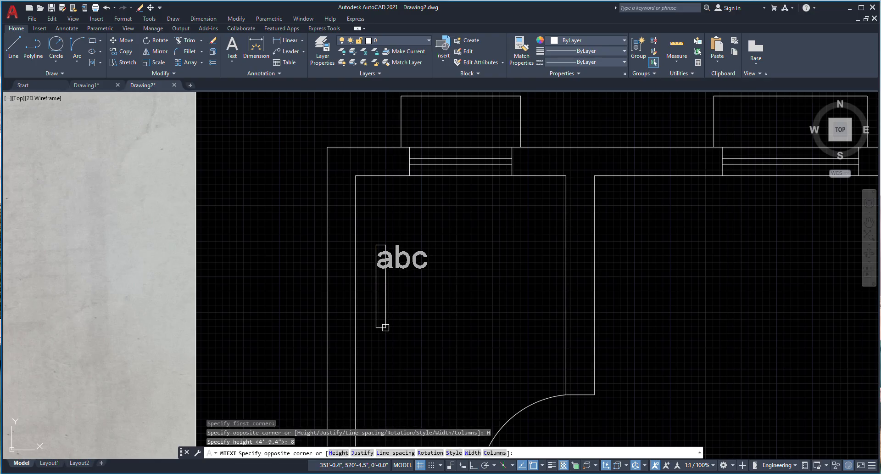
left_click(553, 314)
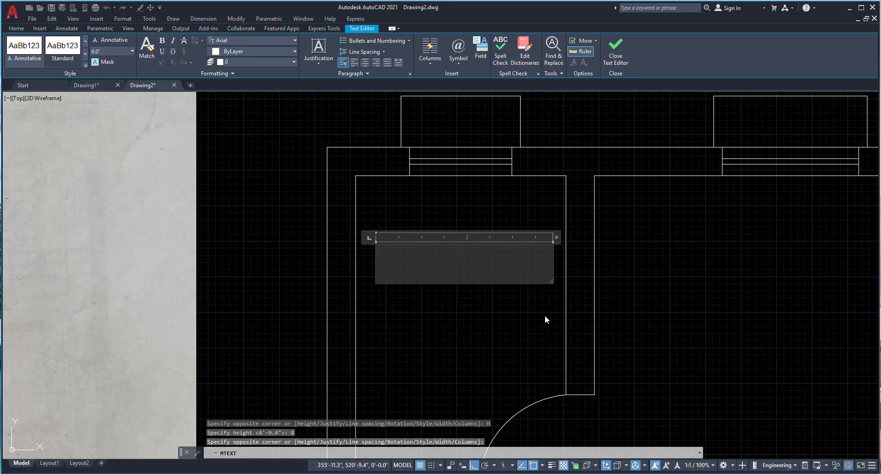
Step: Enter "KITCHEN" as the first line of the northwest room's label
type("kiTCHE")
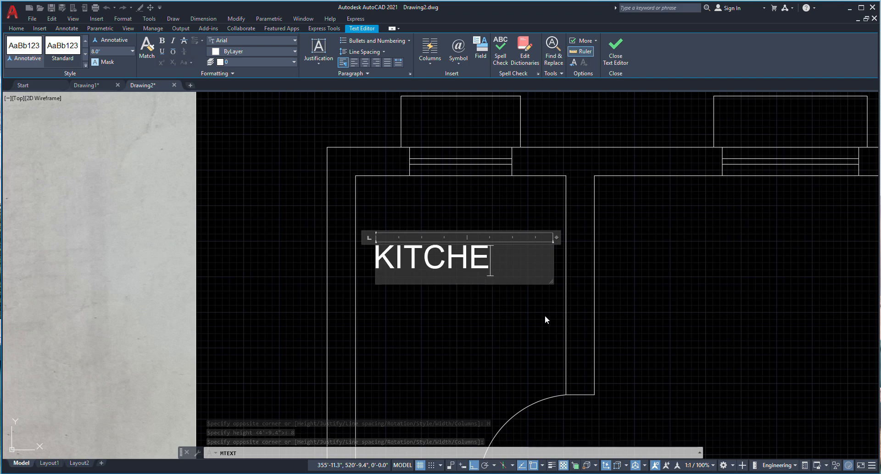
type("N")
key("Return")
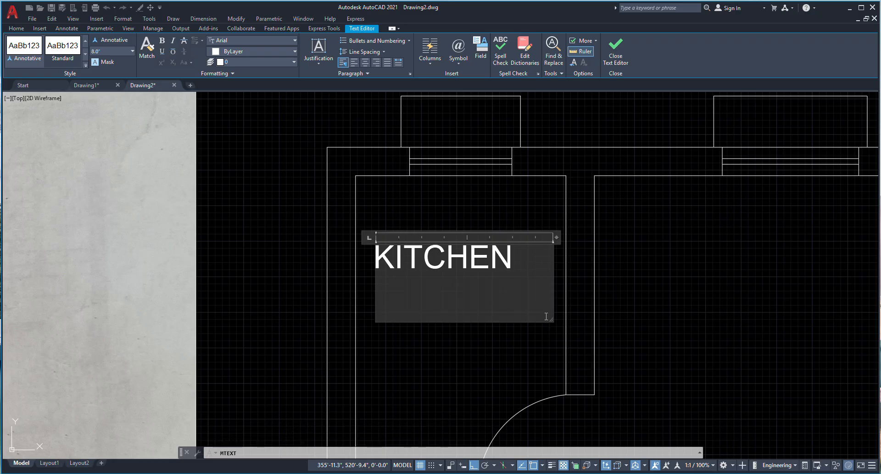
Step: Add the kitchen's size from the scanned plan, 6'-2" X9'-5", as the label's second line and finish the text
scroll(569, 265, "down", 6)
scroll(315, 274, "up", 10)
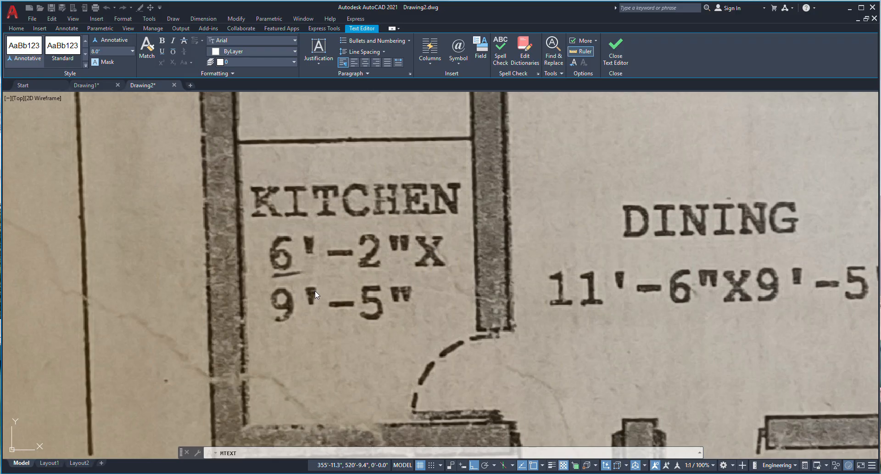
scroll(228, 276, "down", 5)
scroll(496, 257, "up", 8)
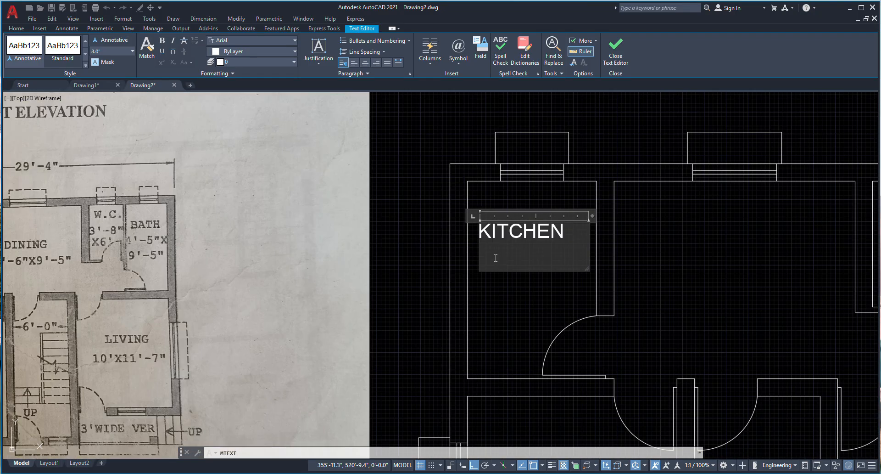
type("6'")
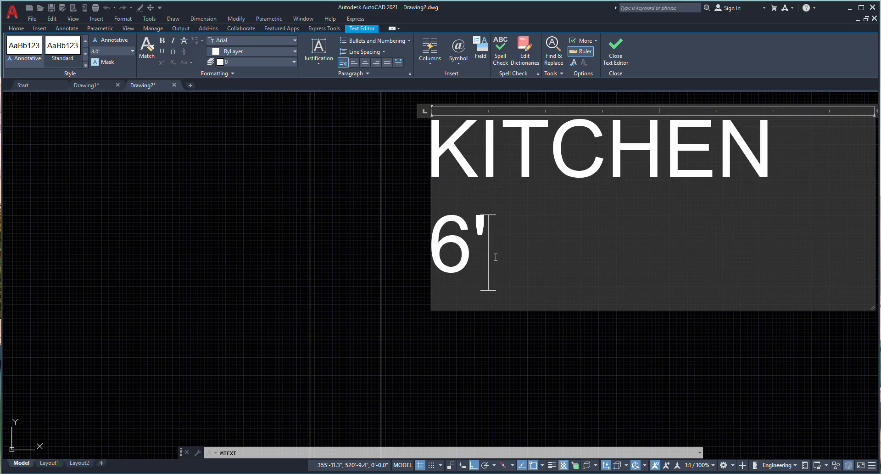
type("-2")
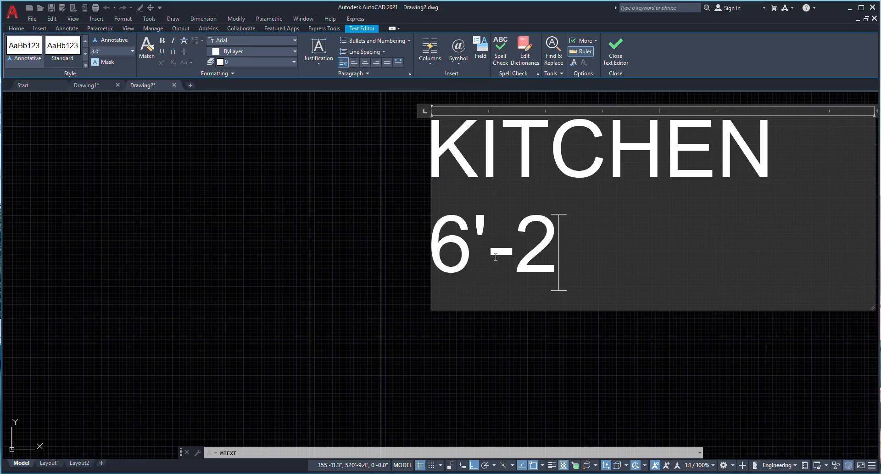
type("\"")
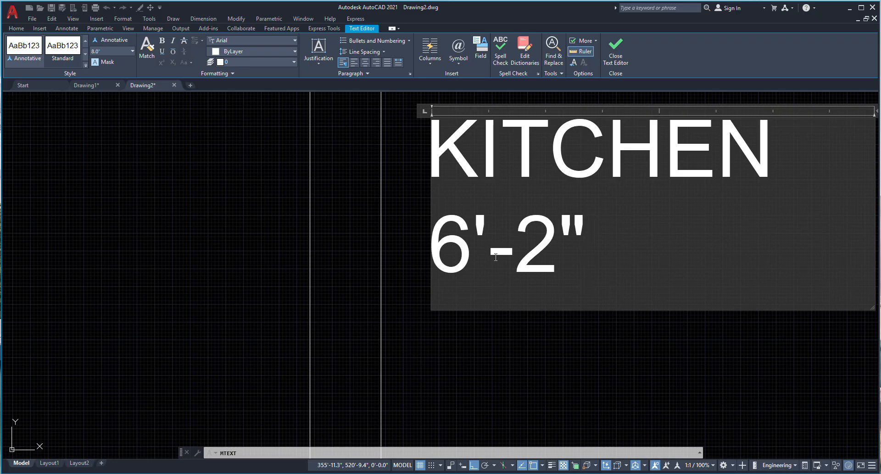
type(" X")
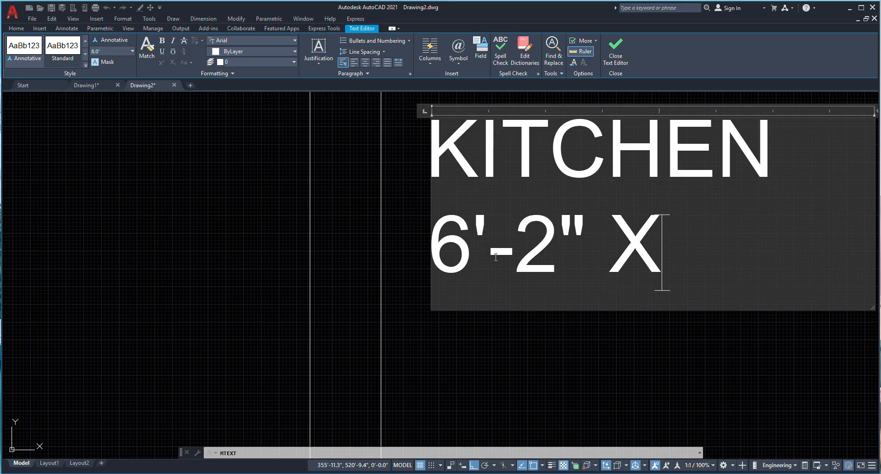
type("9'")
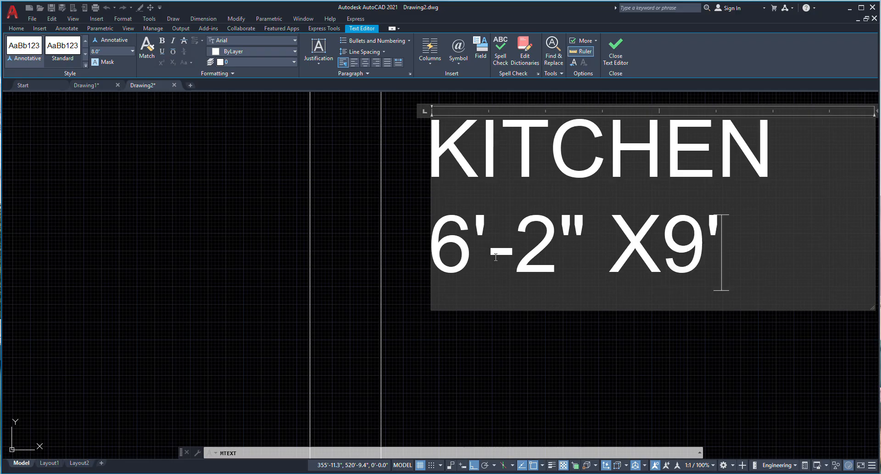
type("-5\"")
scroll(496, 257, "up", 2)
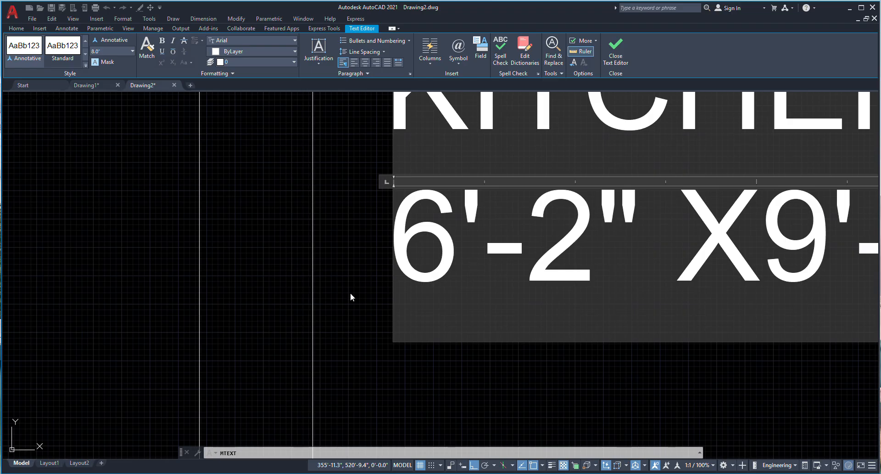
scroll(345, 288, "down", 8)
left_click(383, 273)
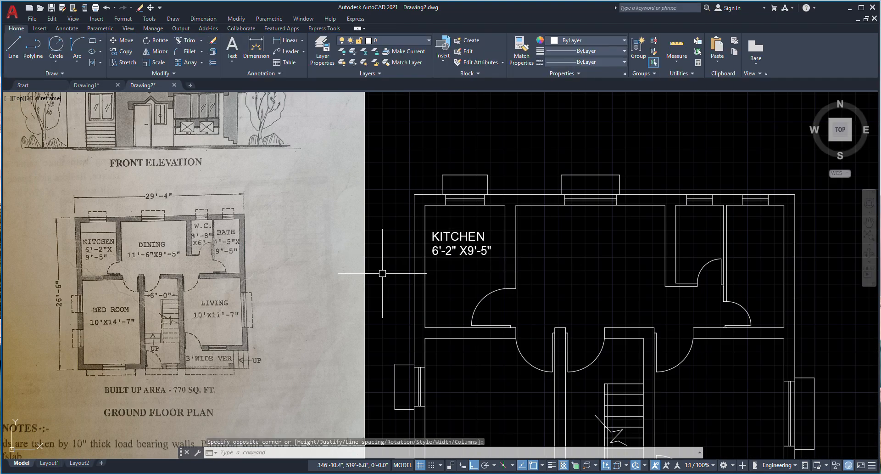
Step: Copy the kitchen label east into the dining room, the W.C. and the bath
type("co")
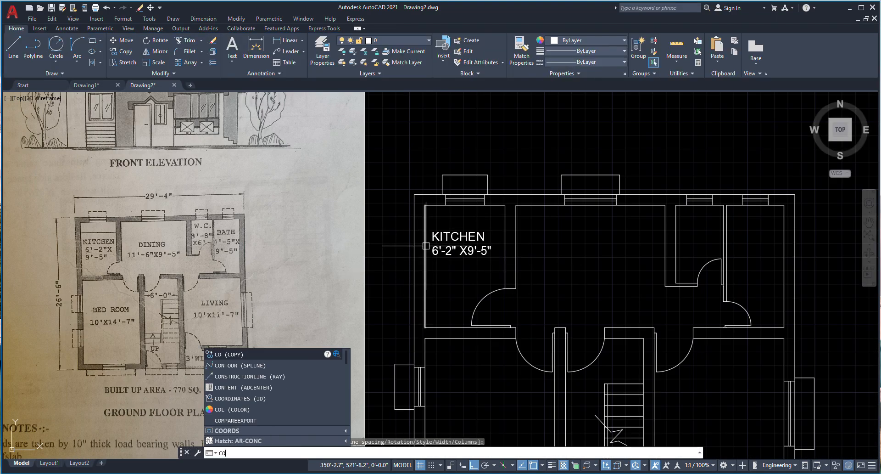
key("Return")
left_click(434, 248)
key("Return")
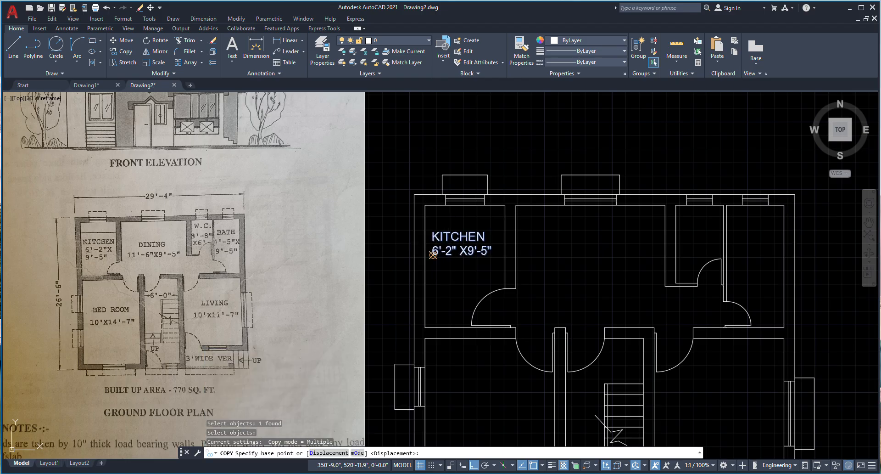
left_click(433, 255)
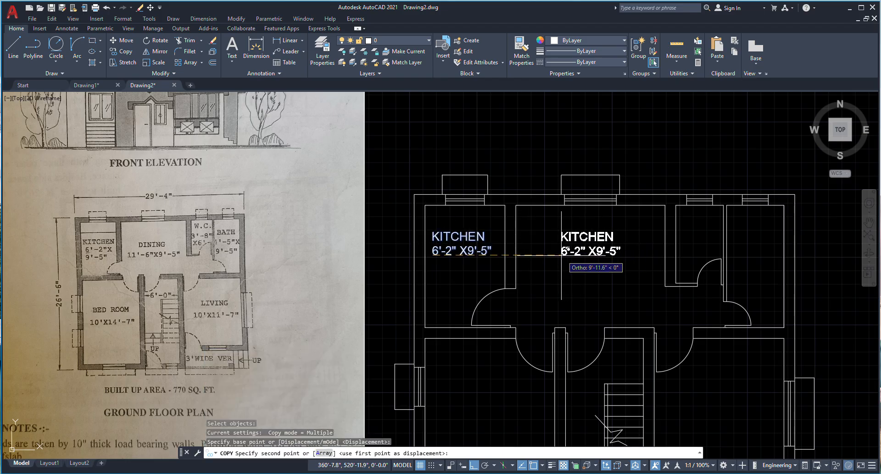
left_click(557, 254)
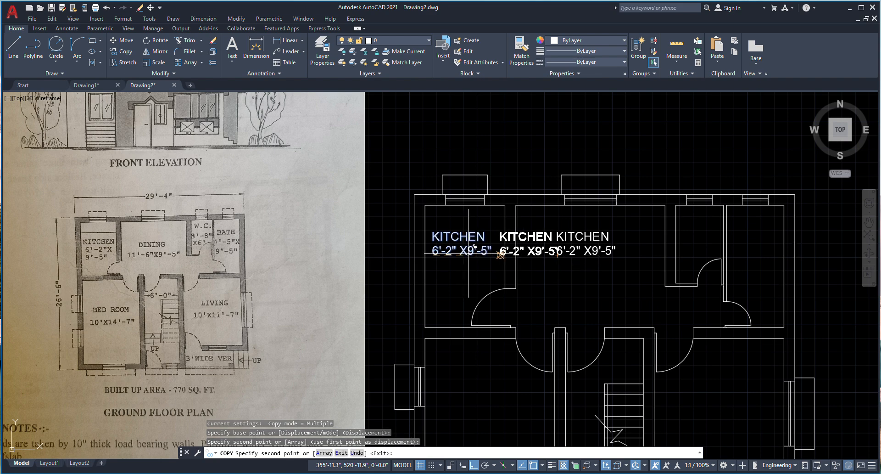
scroll(686, 213, "up", 2)
left_click(674, 249)
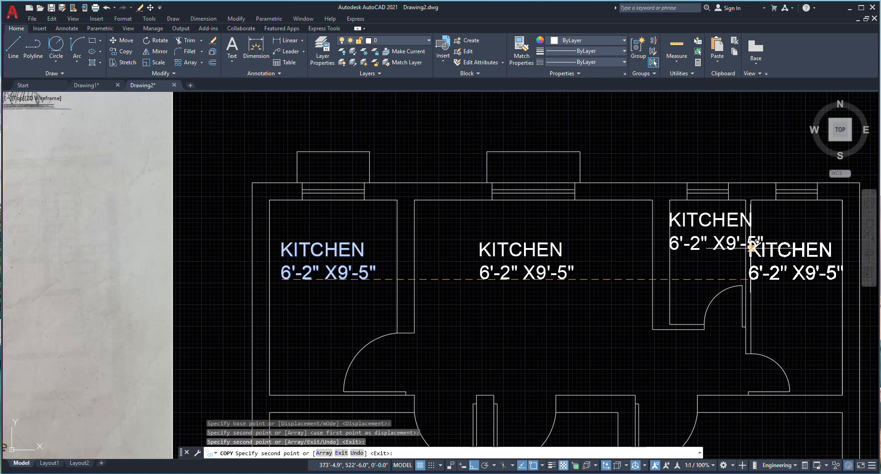
left_click(770, 281)
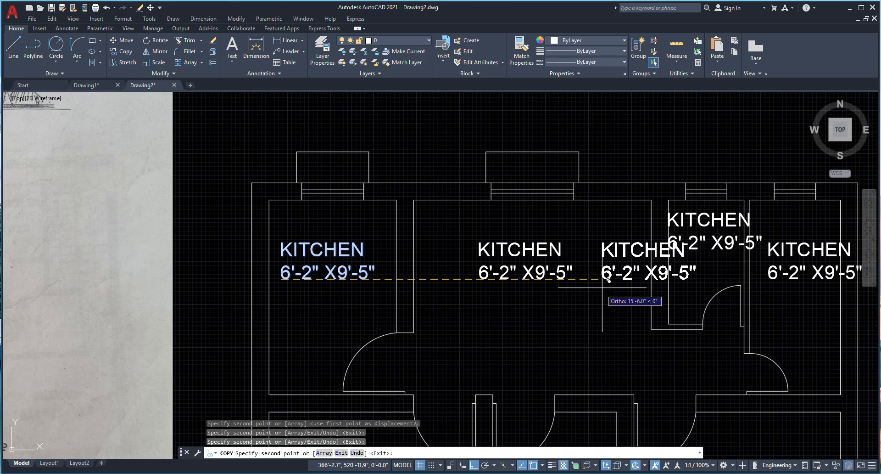
Step: With ortho off, place further copies of the kitchen label in the bed room, the living room and the verandah
scroll(602, 288, "down", 6)
key("F8")
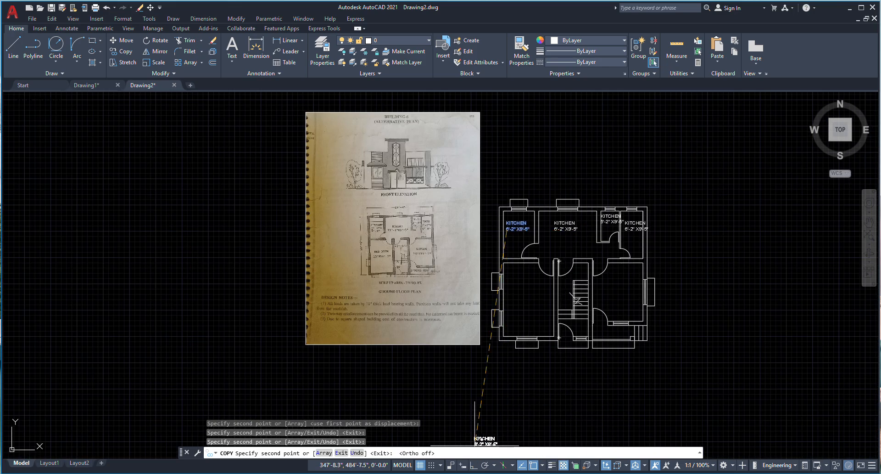
scroll(517, 317, "up", 2)
left_click(517, 274)
left_click(679, 274)
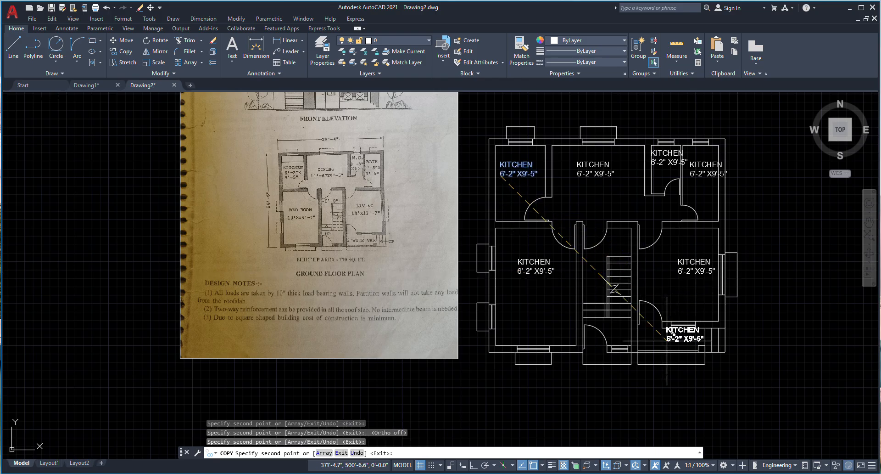
scroll(666, 341, "up", 6)
left_click(656, 348)
scroll(555, 344, "down", 6)
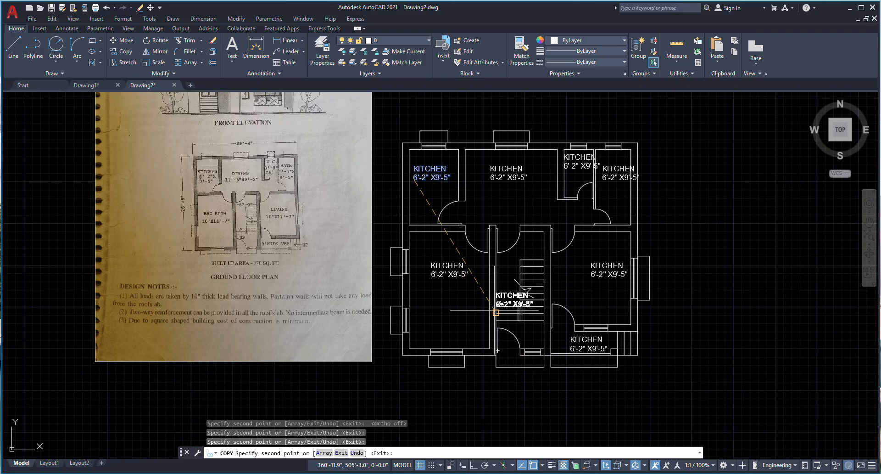
scroll(496, 312, "down", 3)
scroll(505, 276, "up", 3)
scroll(454, 321, "down", 3)
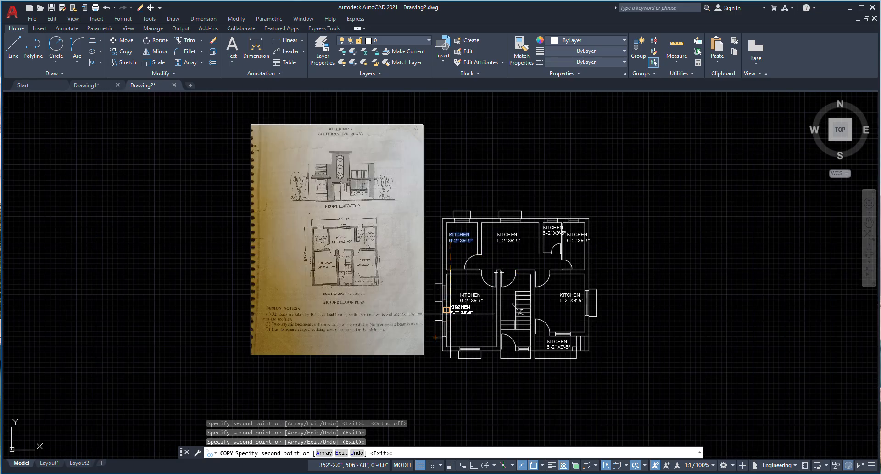
scroll(468, 294, "up", 2)
key("Escape")
Step: Replace the copied kitchen text in the bed room with "BED ROOM" as the label's first line
scroll(471, 294, "up", 2)
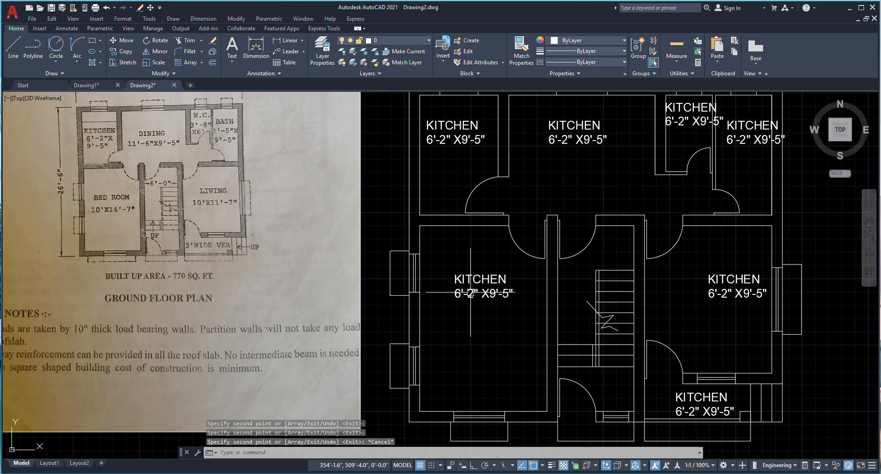
scroll(470, 292, "up", 4)
left_click(476, 275)
left_click(488, 274)
double_click(492, 269)
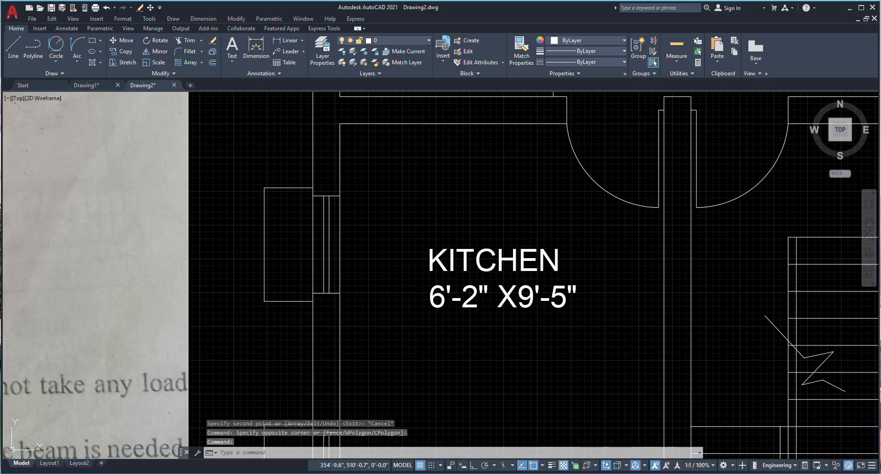
scroll(563, 281, "down", 2)
left_click_drag(590, 296, 417, 264)
key("Delete")
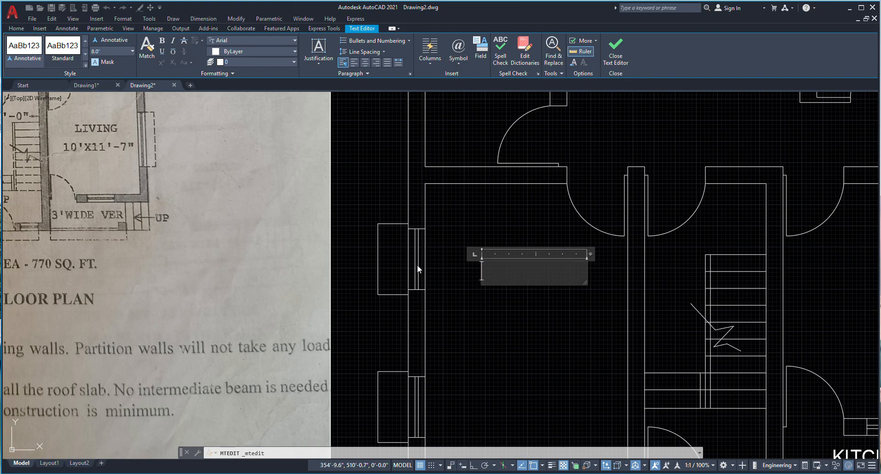
scroll(417, 264, "down", 3)
scroll(460, 269, "down", 1)
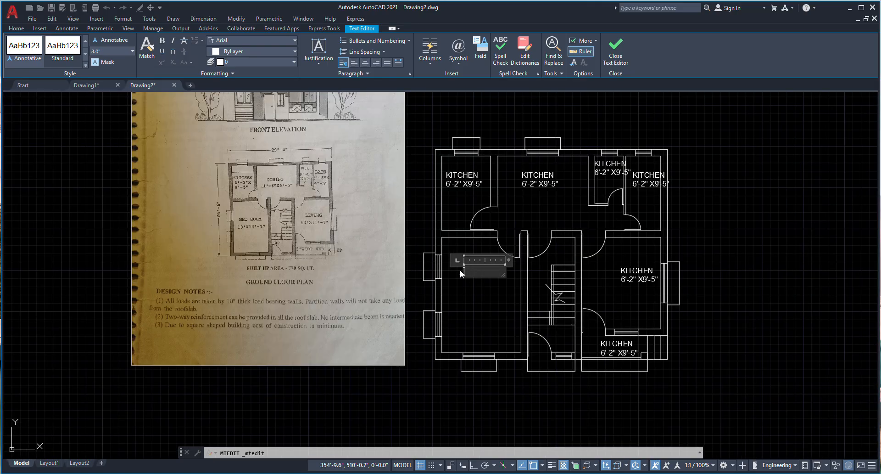
scroll(460, 269, "up", 2)
type("BED ROOM")
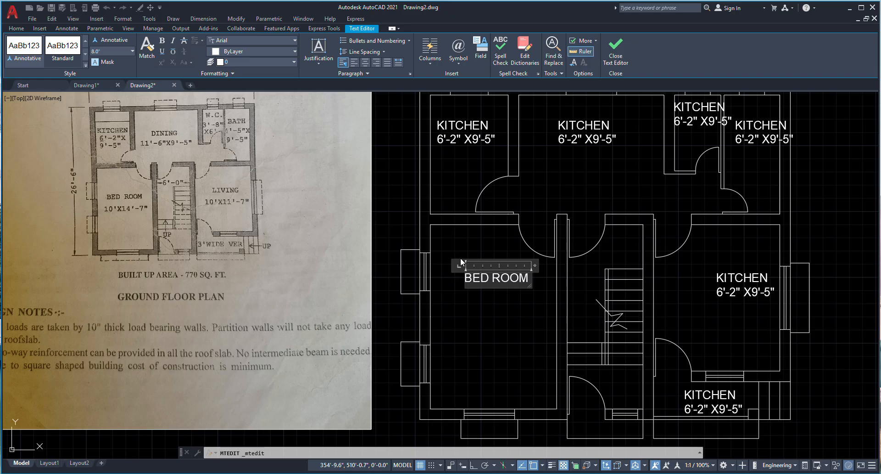
Step: Add the size 10'-0"X14'-7" as the bed room label's second line and finish the text
key("Return")
type("10")
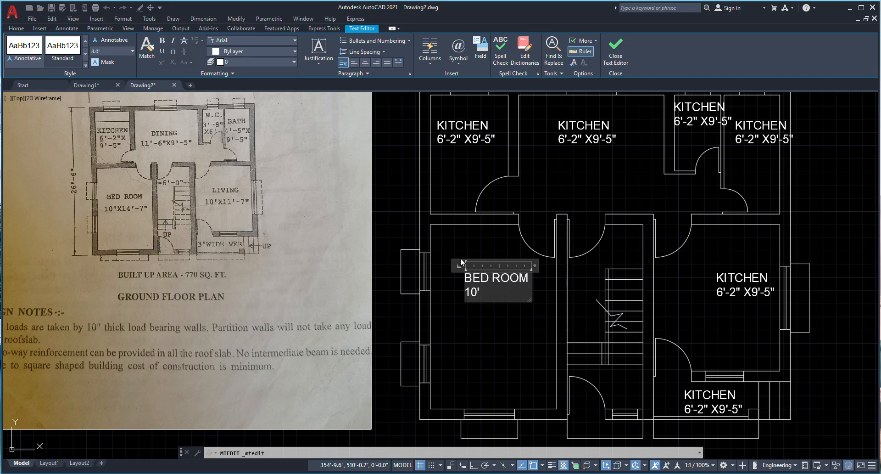
type("'-0\"X14'-7\"")
left_click(456, 329)
Step: Replace the living room's copied label with "LIVING" and the size 10'-0"X11'-7" on a second line
scroll(428, 284, "down", 2)
scroll(618, 282, "up", 2)
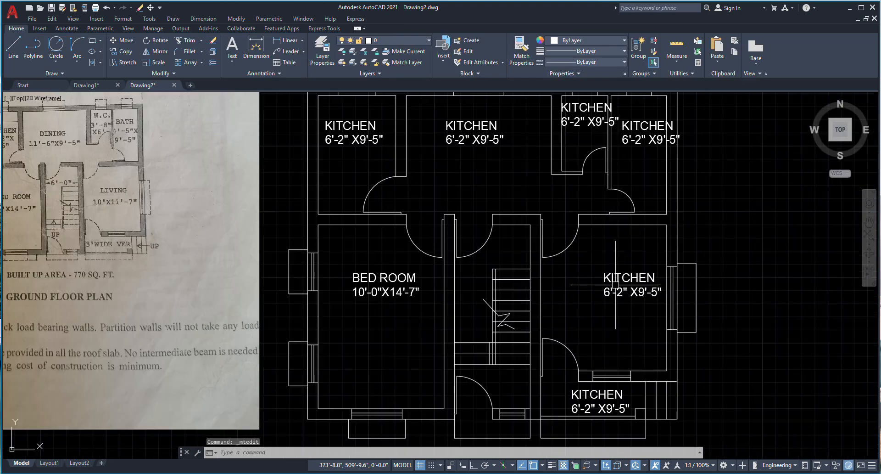
double_click(617, 280)
key("ctrl+a")
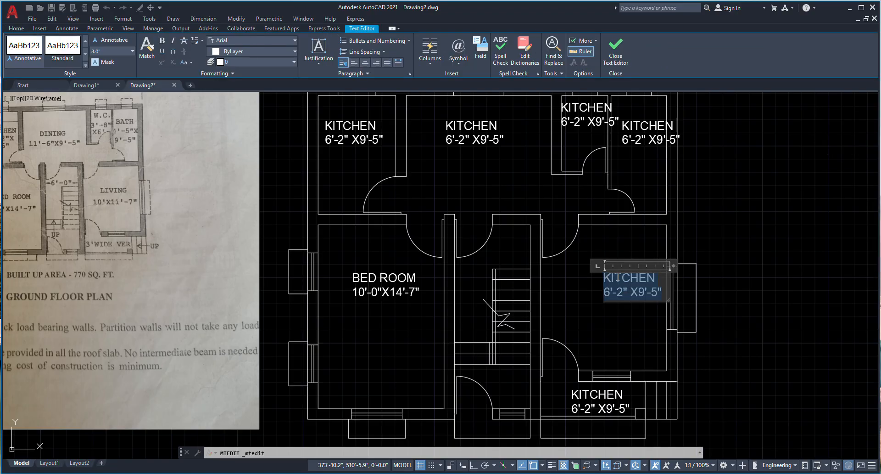
key("Delete")
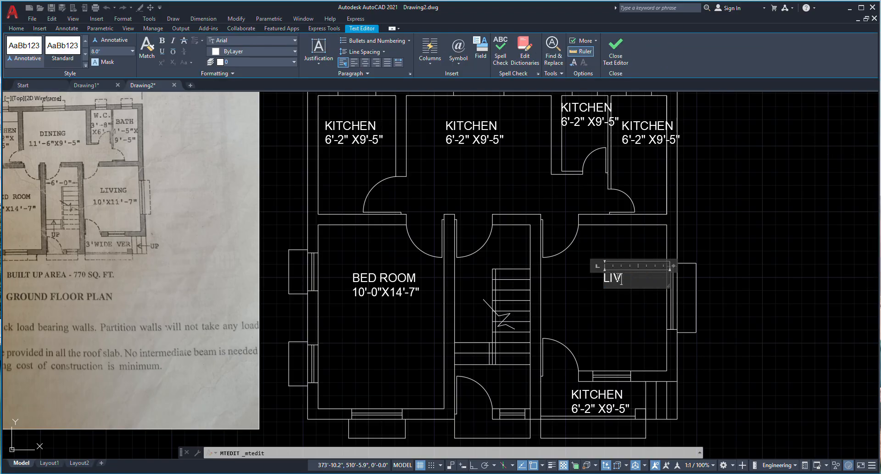
type("LIVING")
key("Return")
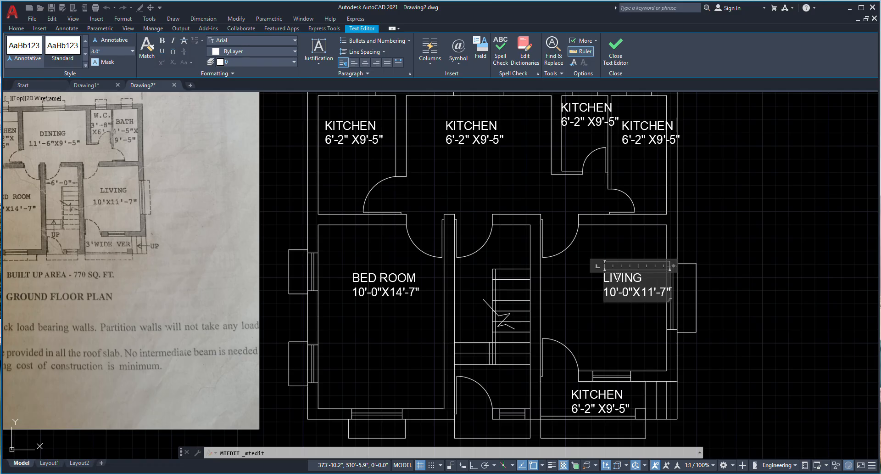
left_click(601, 319)
Step: Move the living room label slightly west by its insertion grip, clear of the east wall
left_click(604, 269)
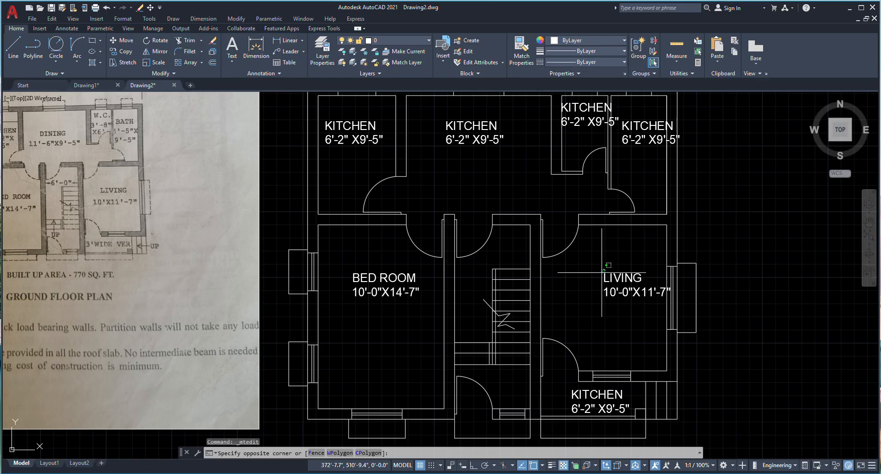
left_click(599, 282)
scroll(586, 268, "up", 5)
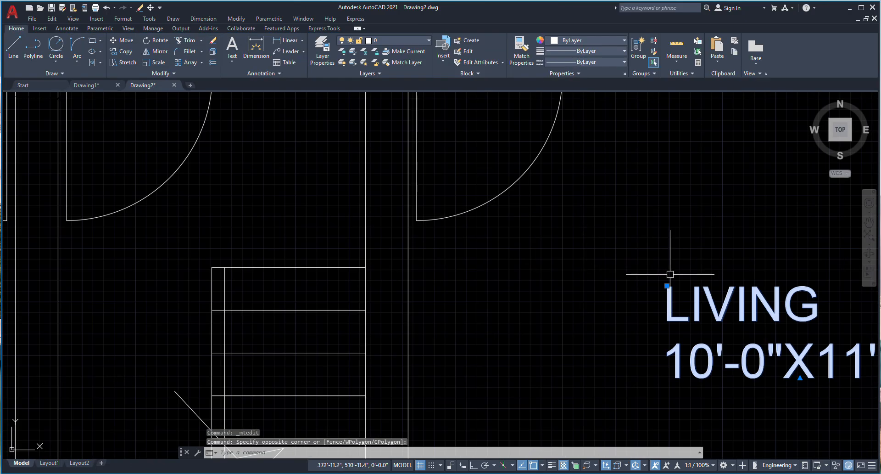
left_click(667, 285)
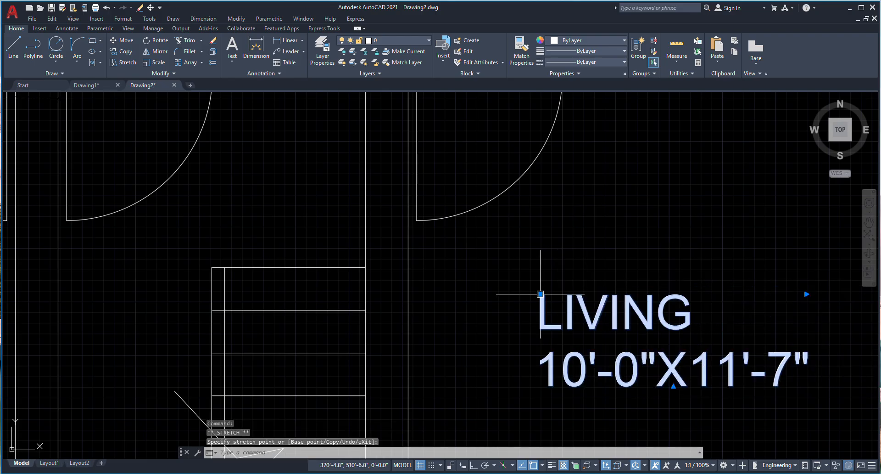
Step: Move the bed room label slightly south by its insertion grip and clear the selection
scroll(541, 292, "down", 2)
scroll(574, 302, "down", 1)
left_click(257, 305)
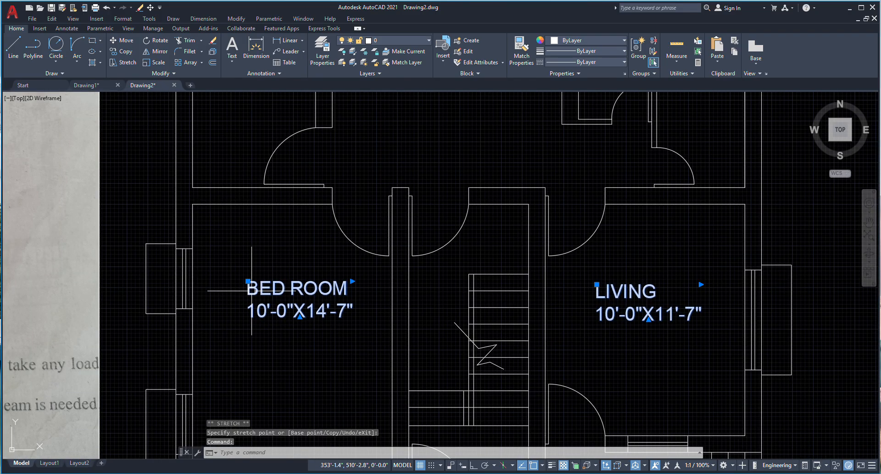
left_click(248, 280)
scroll(336, 304, "down", 5)
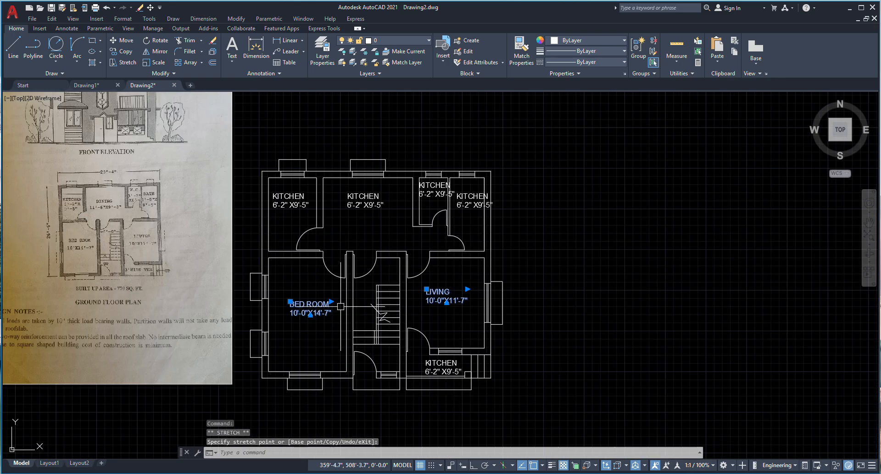
key("Escape")
Step: Replace the copied kitchen text in the dining room with "DINNING" as the label's first line
scroll(353, 219, "up", 6)
scroll(193, 239, "up", 5)
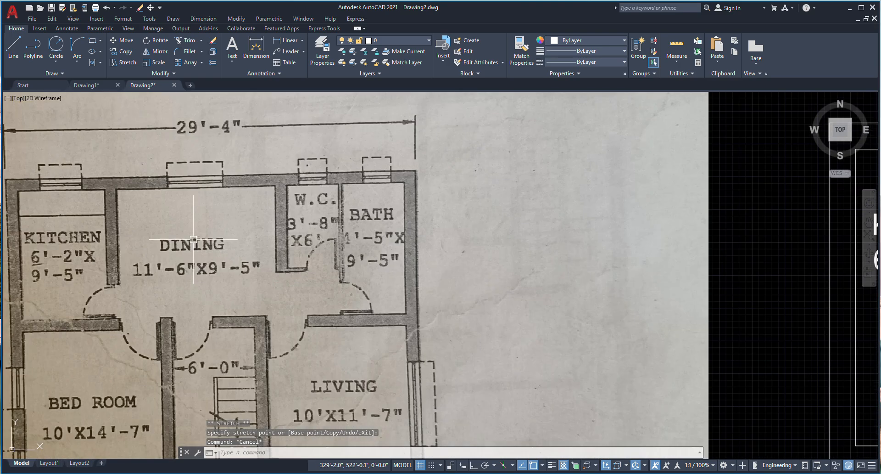
middle_click_drag(193, 238, 184, 239)
scroll(154, 245, "down", 5)
scroll(423, 241, "up", 5)
double_click(421, 241)
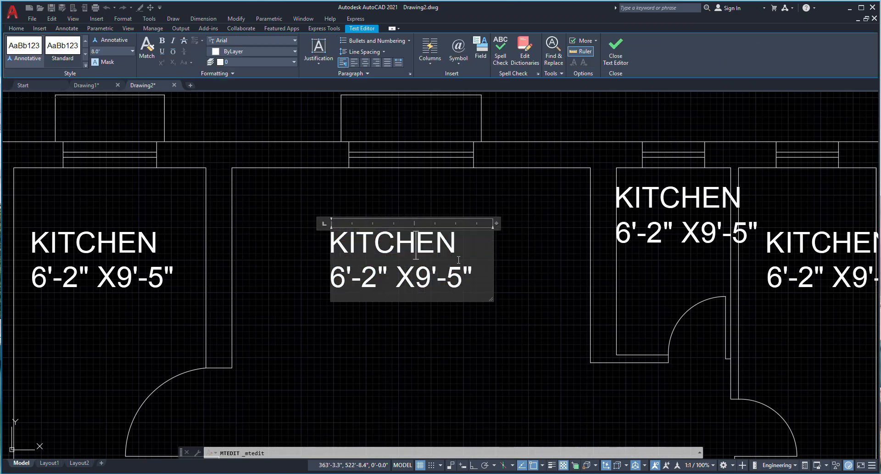
key("ctrl+a")
scroll(550, 304, "down", 5)
scroll(307, 326, "up", 5)
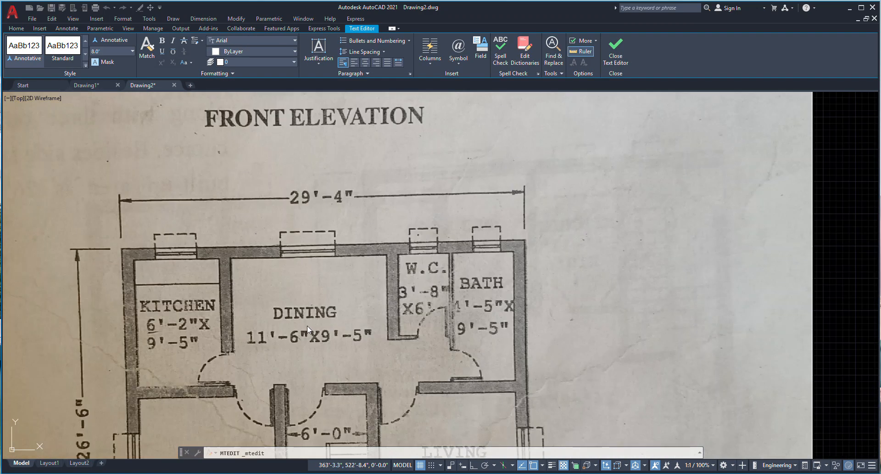
scroll(238, 304, "down", 5)
scroll(529, 309, "up", 3)
scroll(506, 315, "up", 2)
key("Delete")
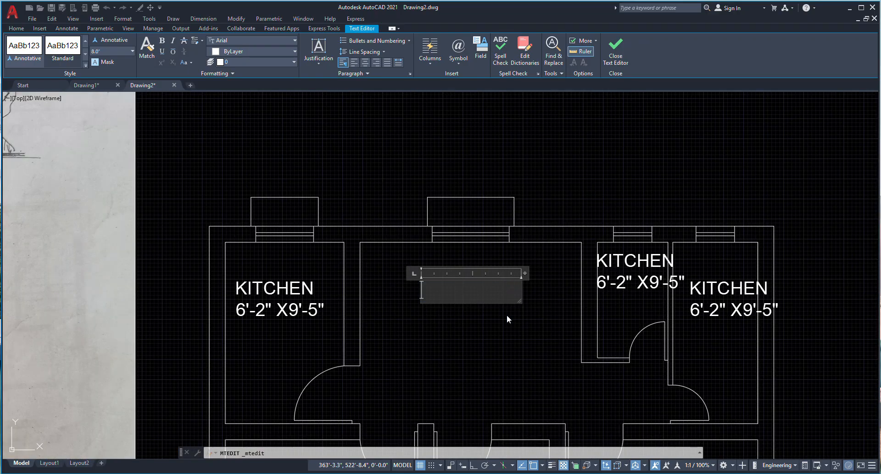
type("DINNING")
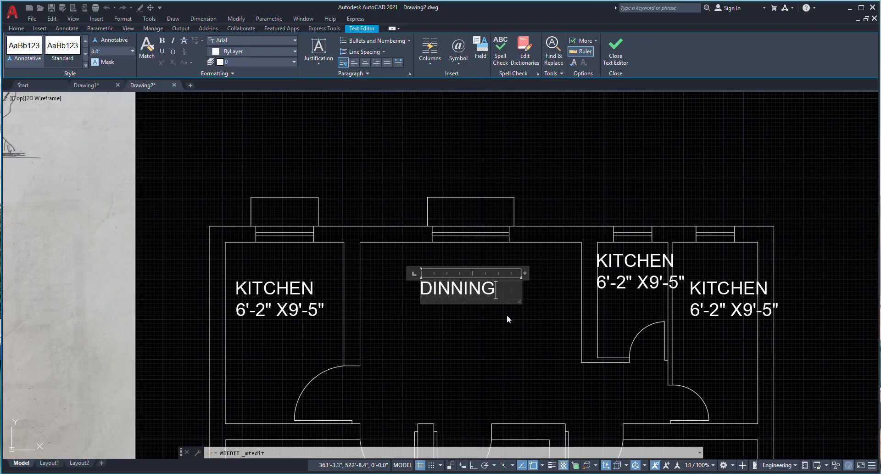
Step: Add the dining room's size from the scanned plan, 11'-6"X9'-5", as the label's second line
scroll(518, 285, "down", 5)
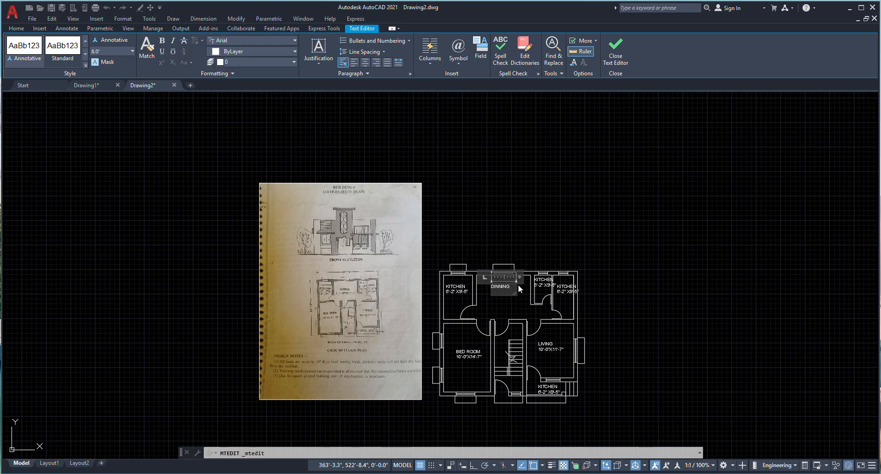
scroll(369, 305, "up", 8)
scroll(308, 273, "down", 5)
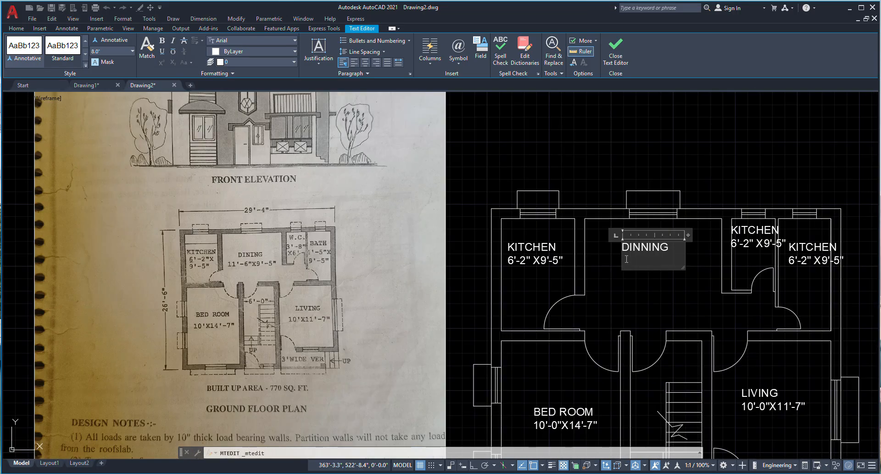
scroll(649, 256, "up", 4)
type("11'-6\"X")
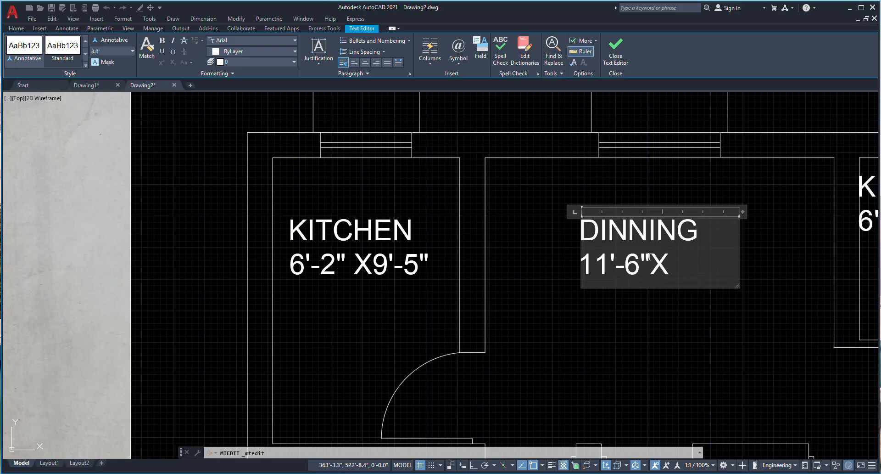
scroll(649, 257, "down", 4)
scroll(528, 257, "up", 4)
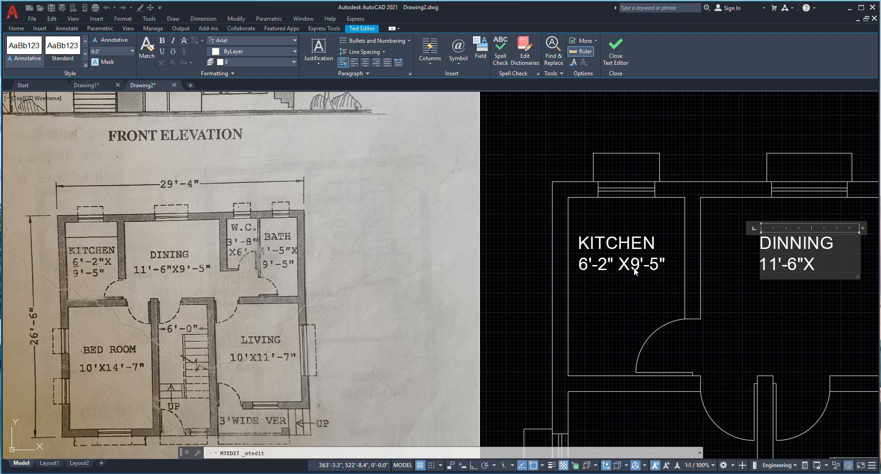
scroll(535, 258, "down", 5)
scroll(715, 260, "up", 5)
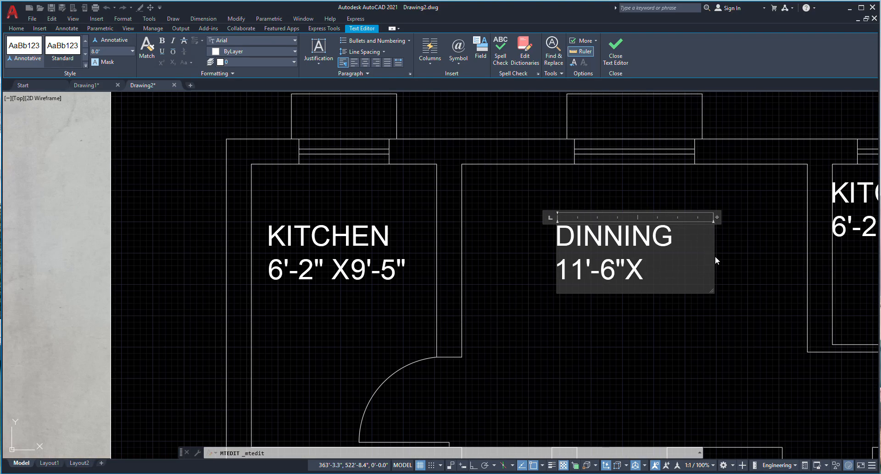
type("9'-5\"")
Step: Insert spaces around the X in the dining size and widen the text box so the size fits on one line
left_click(642, 267)
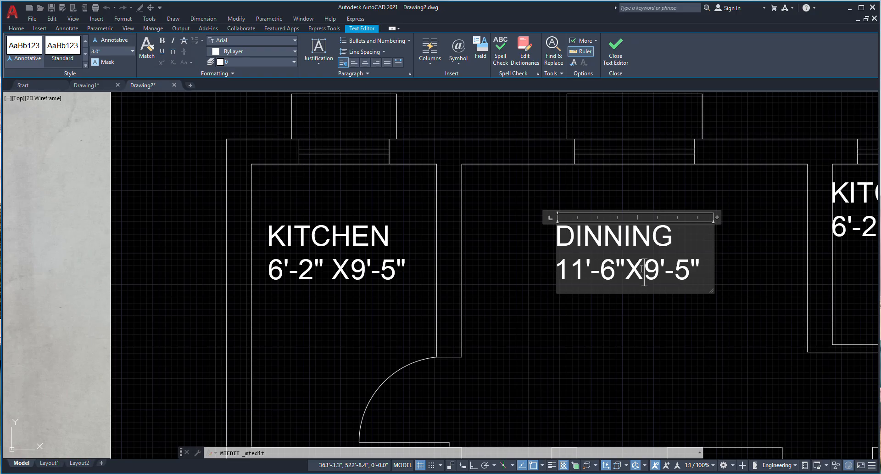
left_click(628, 270)
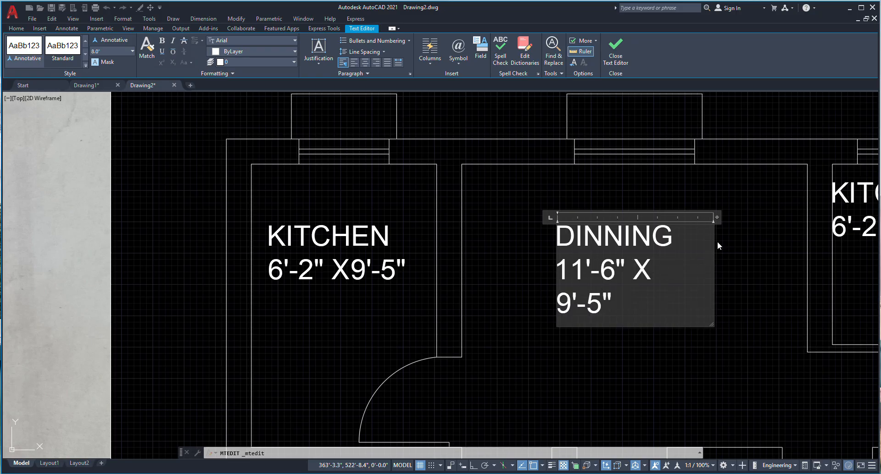
left_click_drag(716, 217, 762, 217)
left_click(688, 321)
Step: Center-align both lines of the dining room label and finish the text
scroll(487, 271, "down", 4)
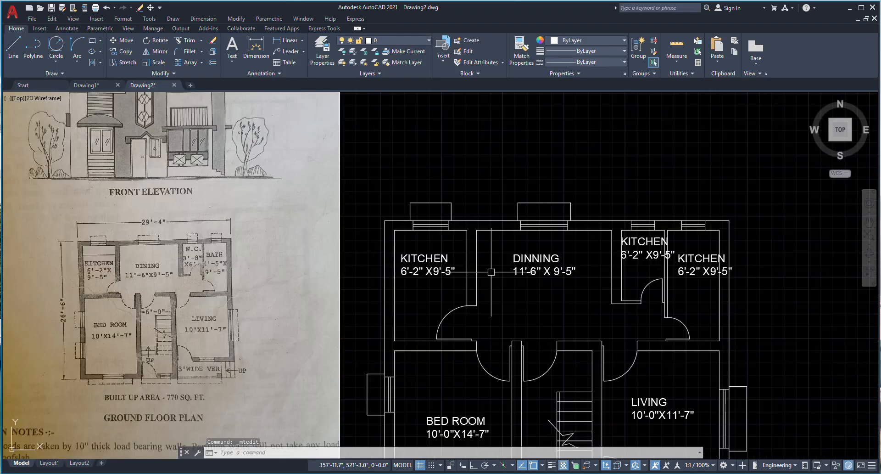
scroll(543, 260, "up", 4)
double_click(543, 259)
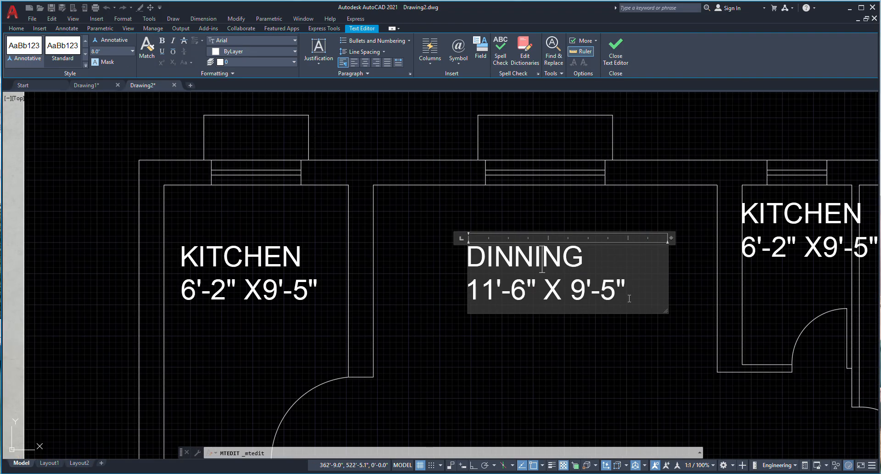
left_click_drag(629, 298, 436, 250)
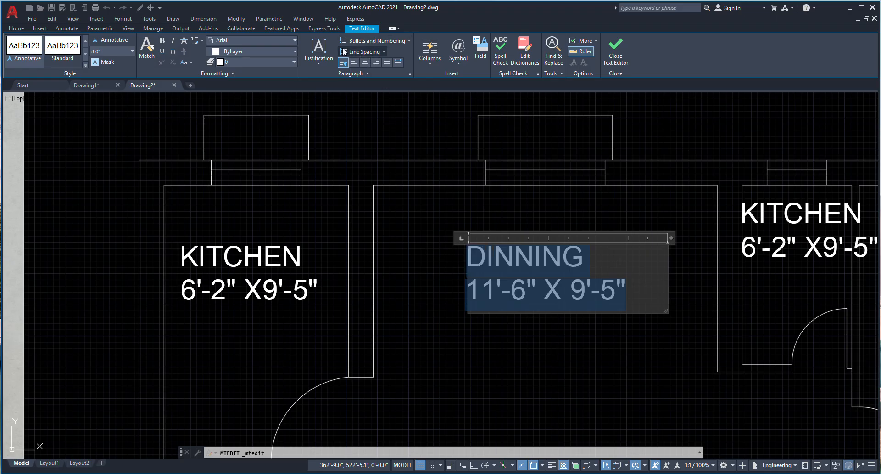
left_click(365, 62)
left_click(407, 240)
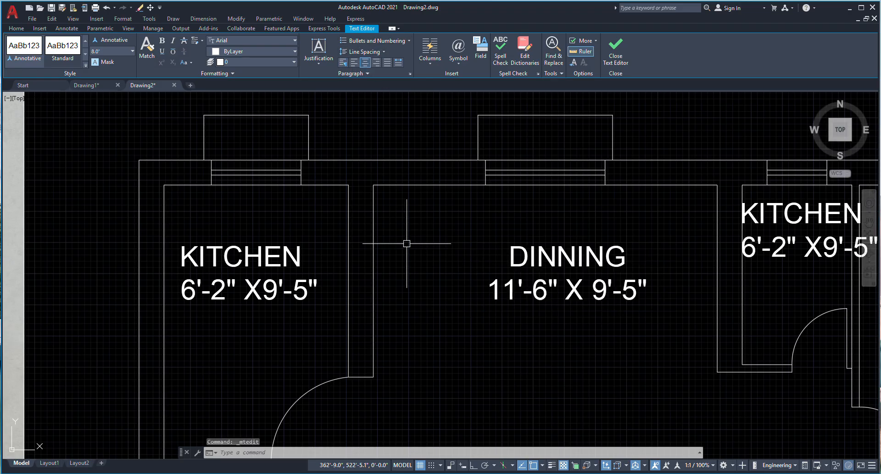
Step: Replace the copied kitchen text in the small room beside the dining room with "WC" as the label's first line
scroll(448, 228, "down", 4)
scroll(589, 232, "up", 2)
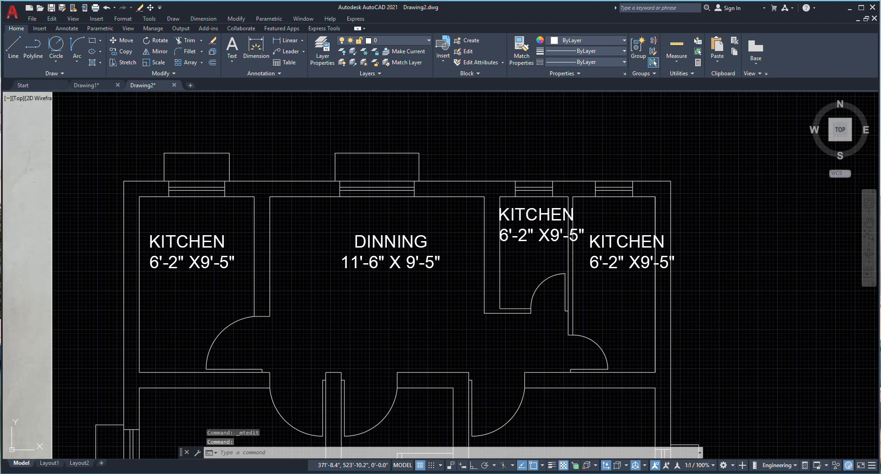
double_click(546, 226)
key("Delete")
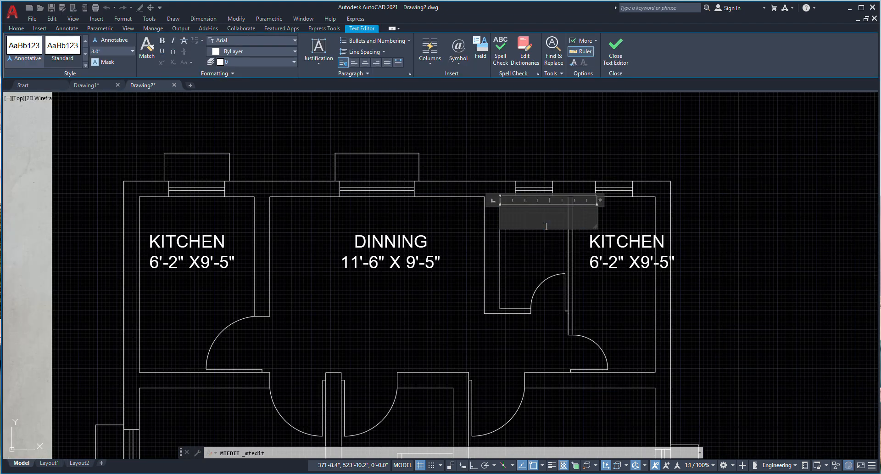
type("WC")
key("Return")
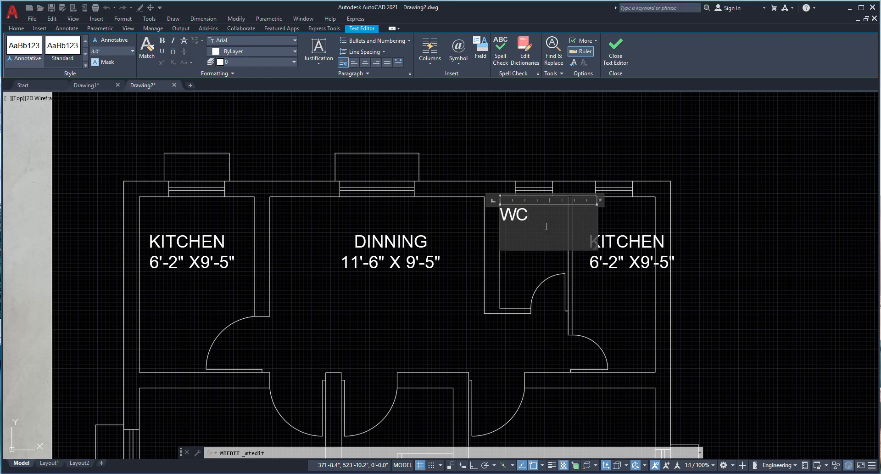
Step: Add the WC's size from the scanned plan, 3'-8" X6'-0", as the label's second line
scroll(560, 220, "down", 4)
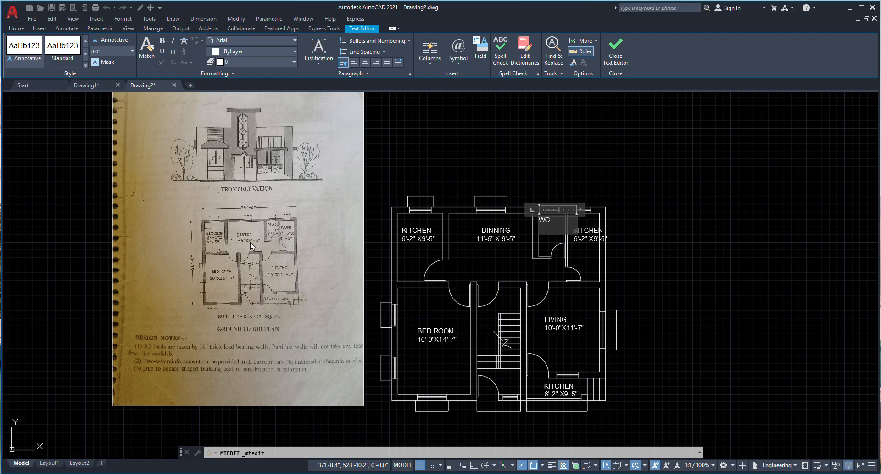
scroll(266, 230, "up", 10)
scroll(197, 244, "down", 2)
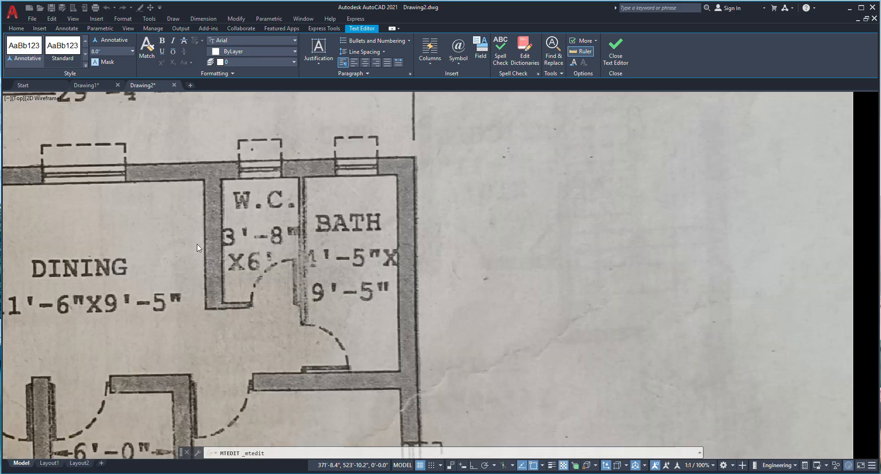
scroll(197, 244, "down", 5)
scroll(659, 237, "up", 3)
type("3'")
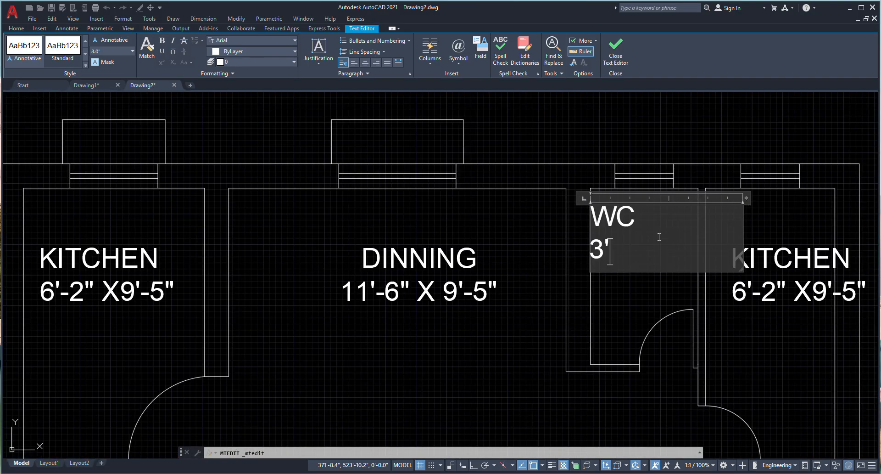
type("-8\" X")
scroll(652, 245, "down", 5)
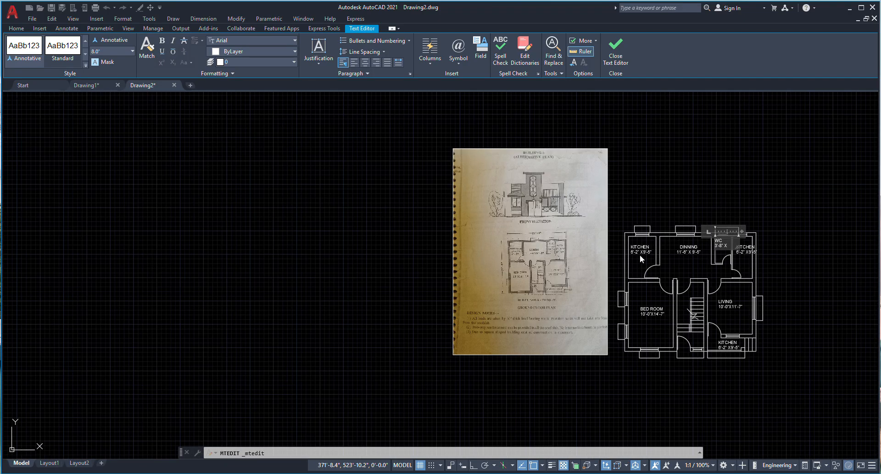
scroll(555, 246, "up", 6)
scroll(450, 234, "down", 5)
scroll(631, 223, "up", 5)
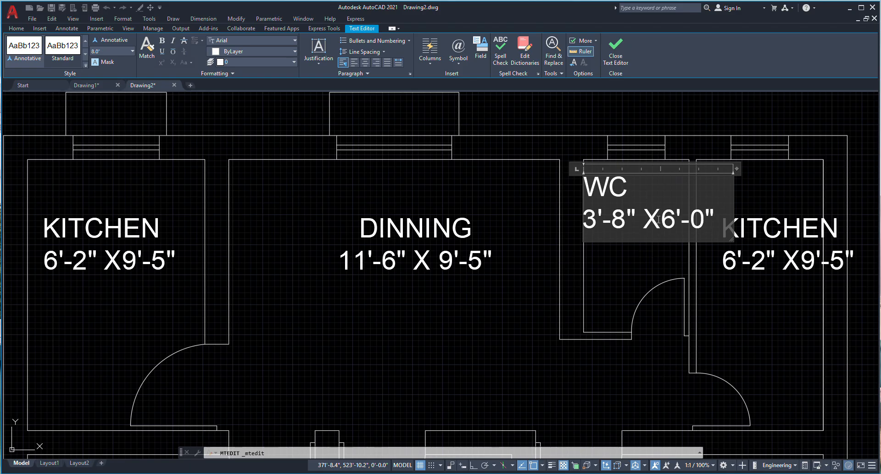
Step: Break the WC size onto a new line after the X, finish the text and shift the label fully inside the room
left_click(659, 219)
key("Return")
left_click(485, 321)
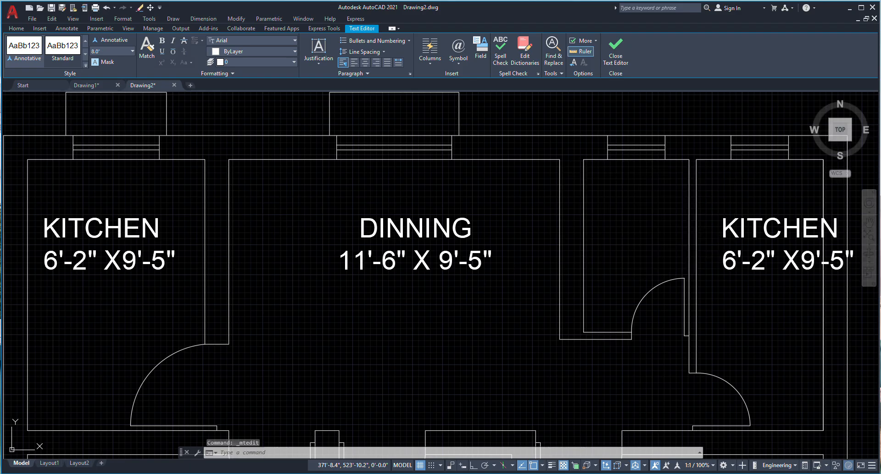
left_click(653, 226)
left_click(581, 175)
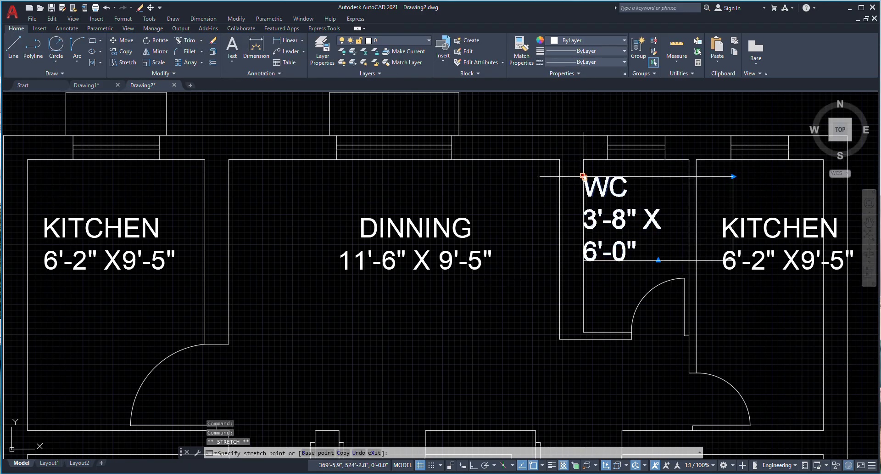
scroll(543, 210, "down", 4)
key("Escape")
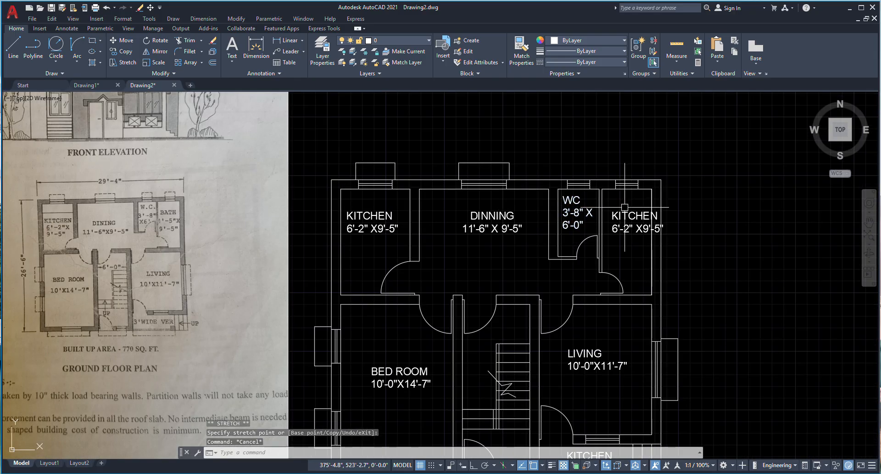
Step: Replace the copied kitchen text in the room next to the WC with "BATH" as the label's first line
scroll(627, 214, "up", 2)
scroll(633, 215, "down", 2)
scroll(155, 210, "up", 2)
scroll(285, 214, "down", 4)
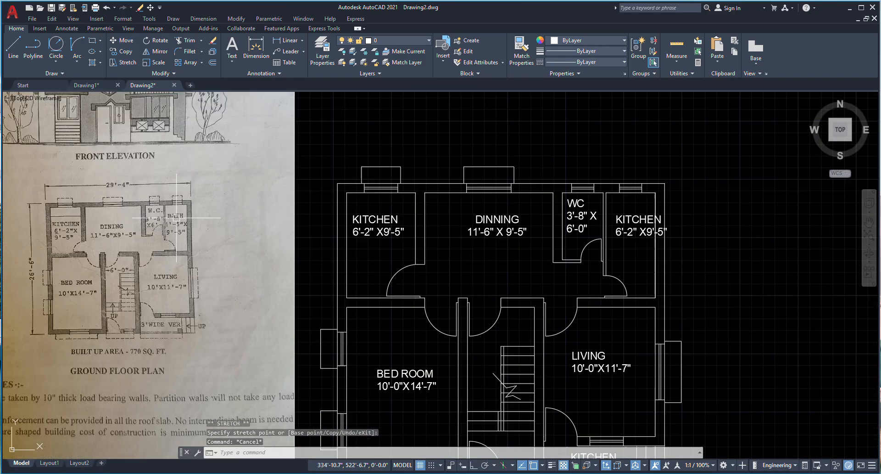
scroll(562, 227, "up", 4)
double_click(623, 218)
key("ctrl+a")
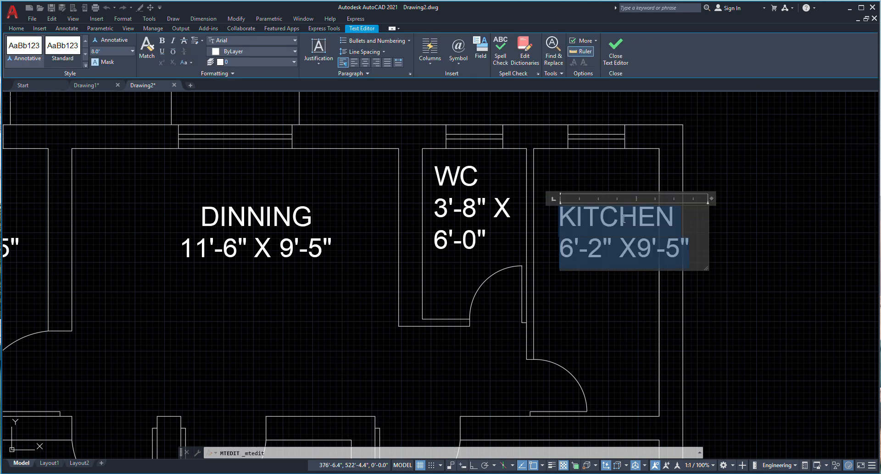
key("Delete")
type("BAT")
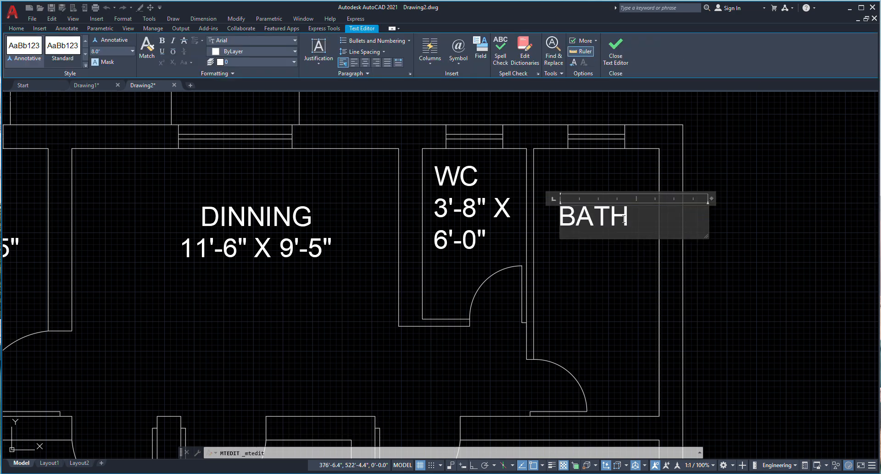
type("H")
key("Return")
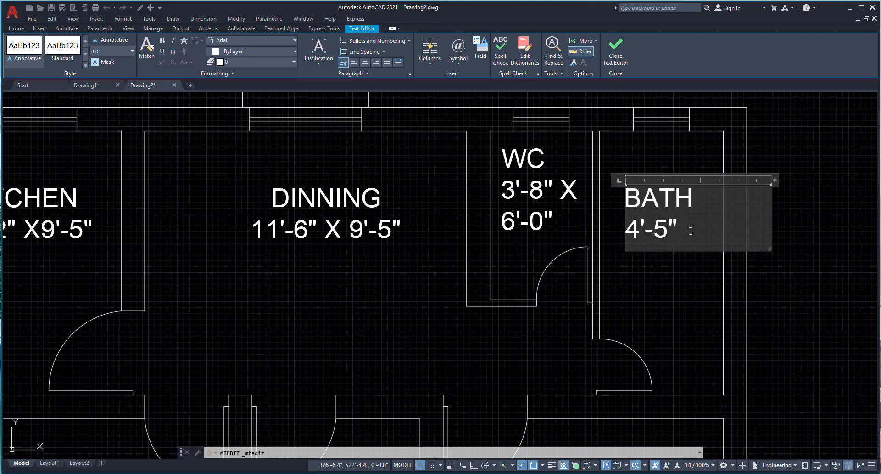
Step: Complete the bath's size as 4'-5" X 9'-5" below its name, break the line after the X and finish the text
scroll(707, 236, "down", 6)
scroll(434, 227, "up", 6)
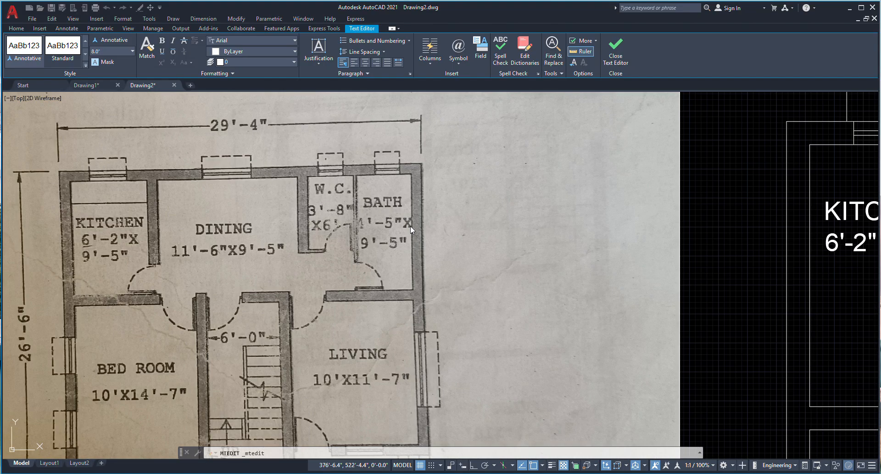
scroll(314, 229, "down", 6)
scroll(626, 225, "up", 2)
scroll(626, 226, "up", 4)
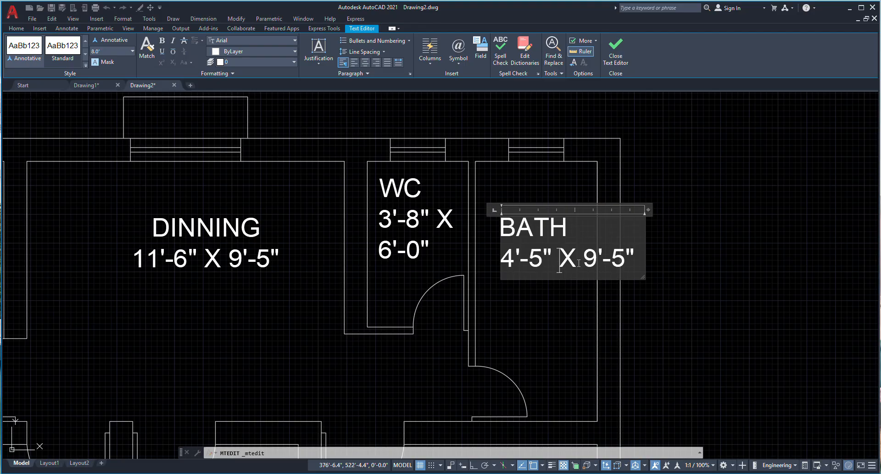
key("Return")
left_click(554, 334)
scroll(617, 224, "down", 4)
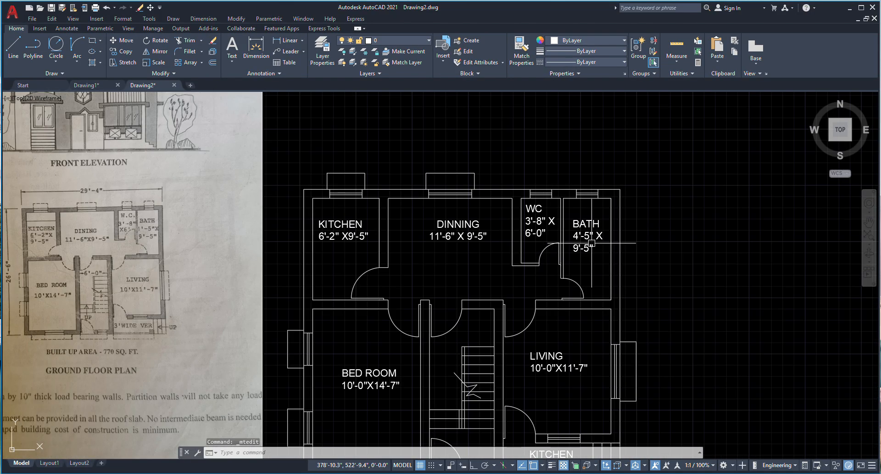
Step: Replace the copied kitchen text in the verandah below the living room with "3'- WIDE VER."
middle_click_drag(416, 293, 537, 239)
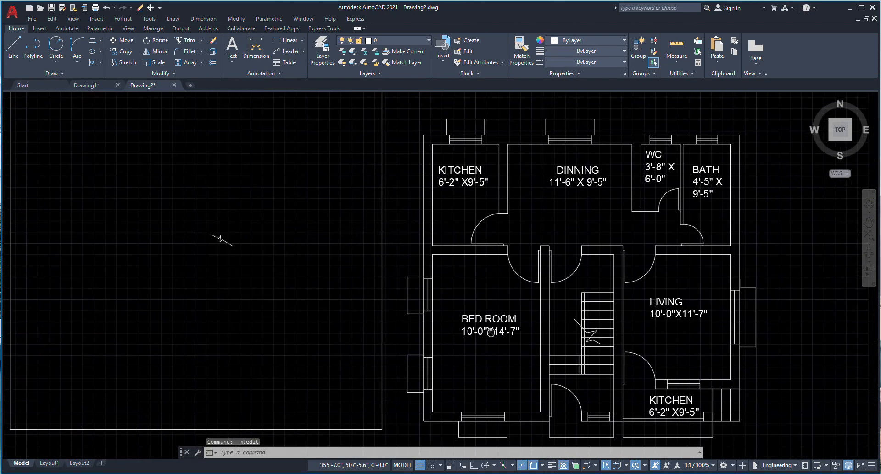
scroll(515, 265, "down", 2)
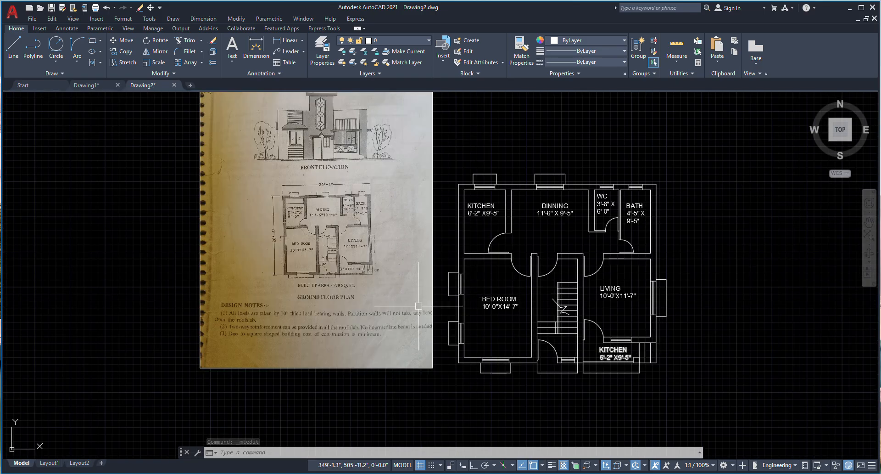
scroll(578, 366, "up", 4)
double_click(609, 350)
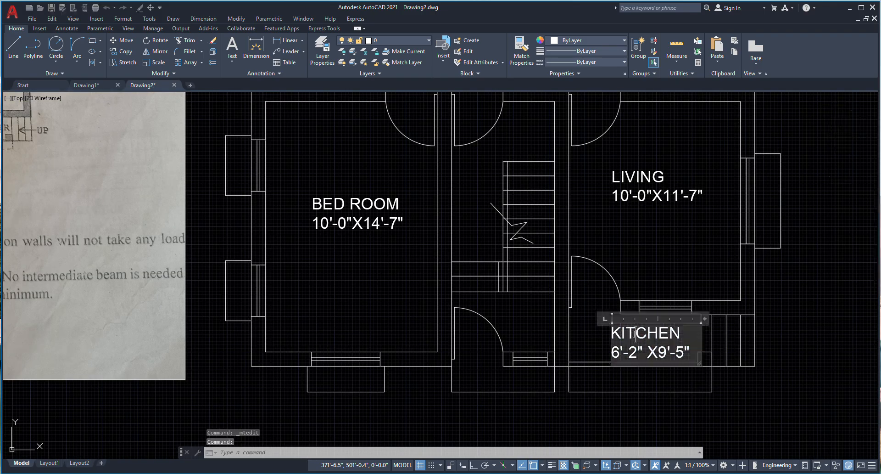
key("ctrl+a")
key("Delete")
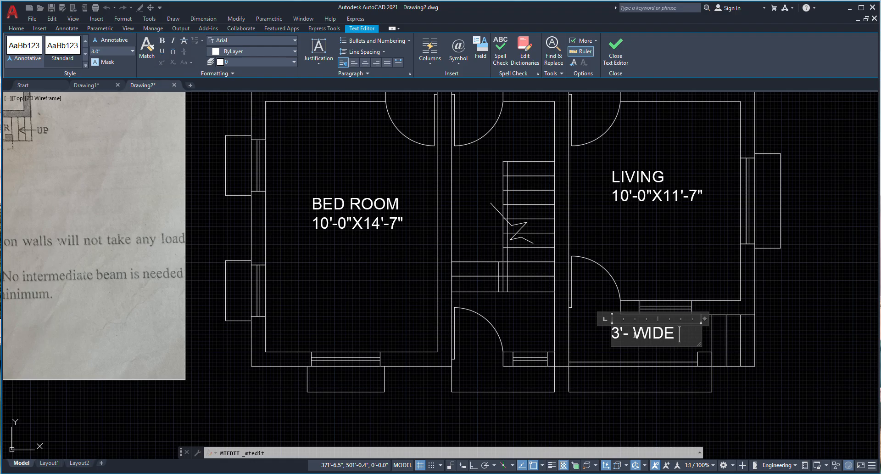
type("3'- WIDE VER.")
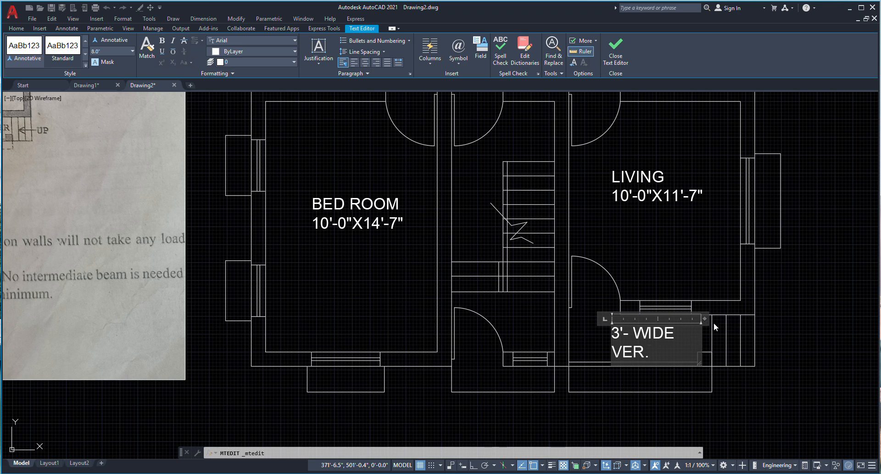
Step: Widen the verandah text box so the label fits on one line and shift the label inside the verandah outline
left_click_drag(704, 318, 780, 321)
left_click(609, 335)
scroll(609, 335, "up", 2)
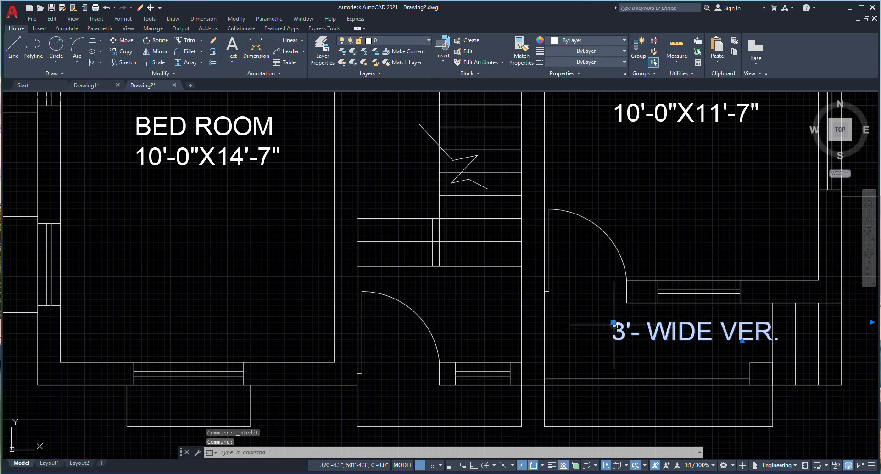
left_click(613, 322)
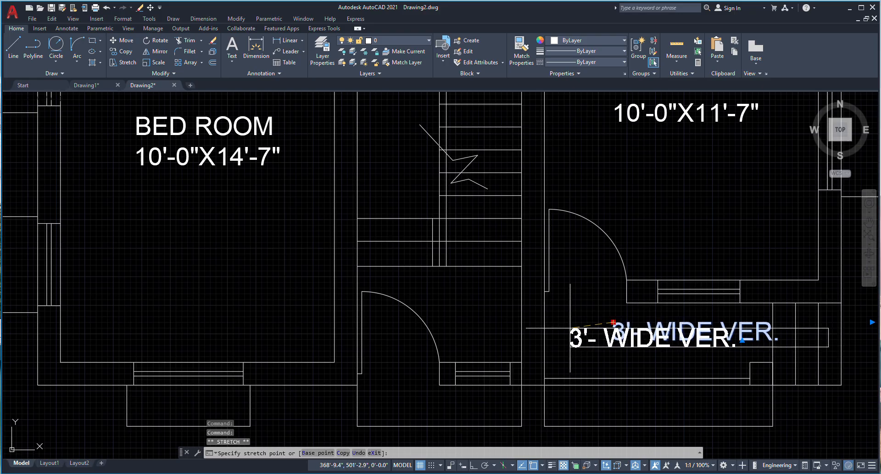
key("Escape")
scroll(573, 322, "down", 2)
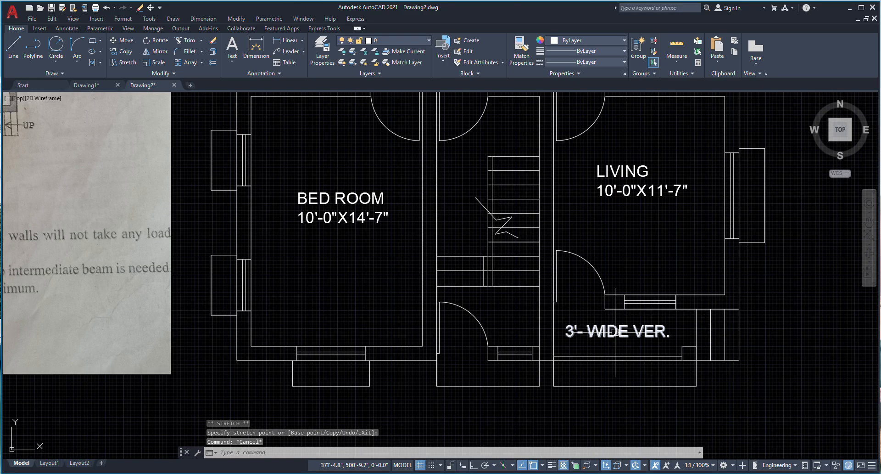
Step: Create a multiline text box with a 2' text height below the floor plan for the title shown on the scan
scroll(490, 358, "down", 2)
scroll(429, 293, "down", 2)
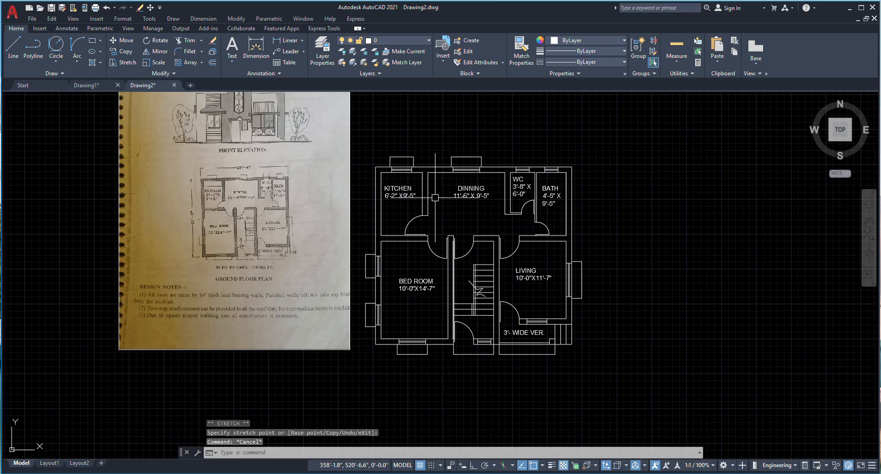
scroll(440, 285, "up", 2)
scroll(468, 275, "down", 2)
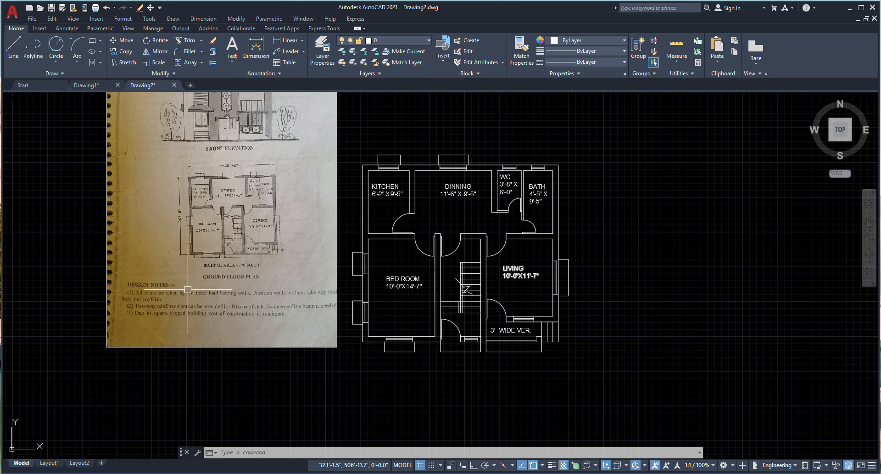
scroll(202, 276, "up", 6)
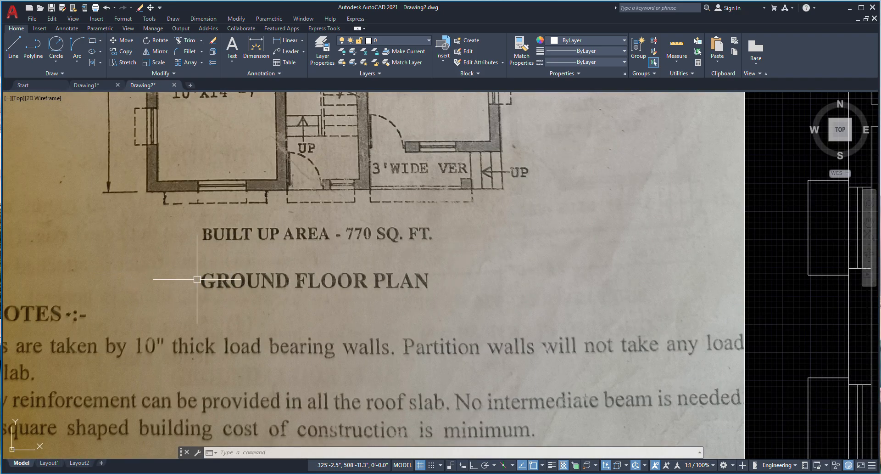
scroll(265, 244, "down", 9)
scroll(480, 334, "up", 5)
type("t")
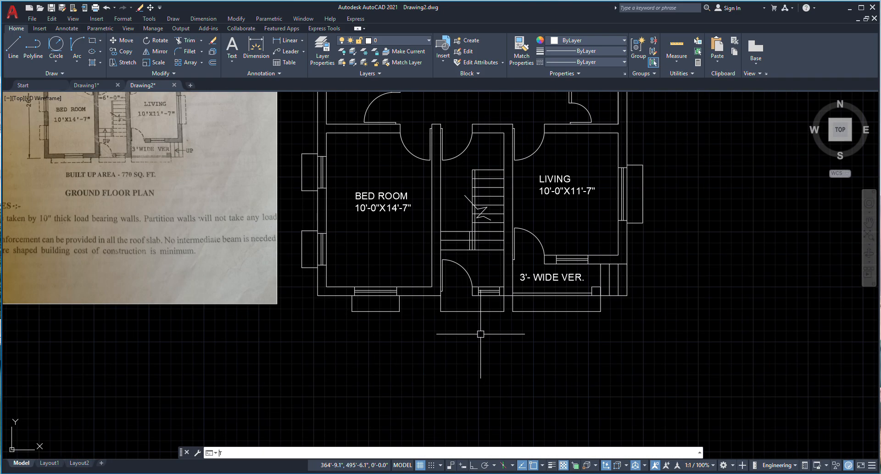
key("Return")
left_click(418, 331)
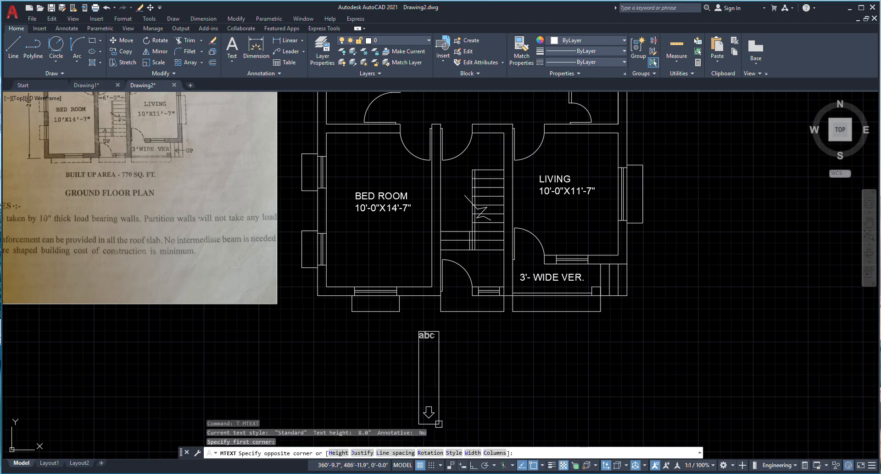
type("h")
key("Return")
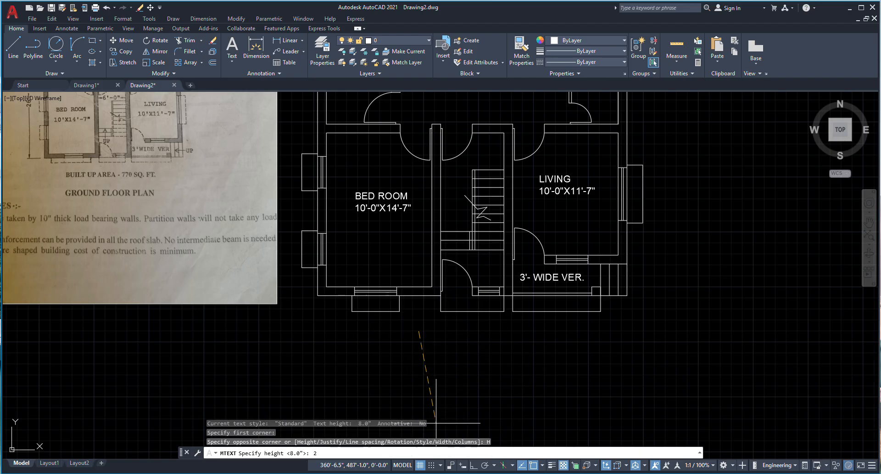
type("2'")
key("Return")
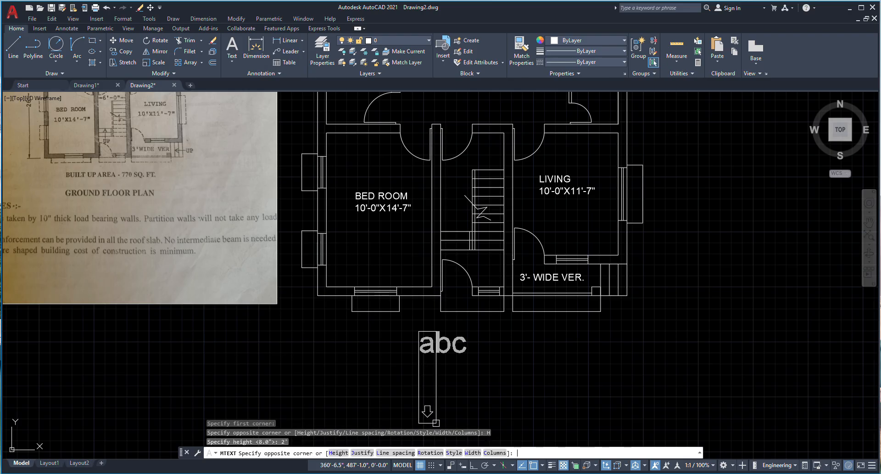
left_click(611, 401)
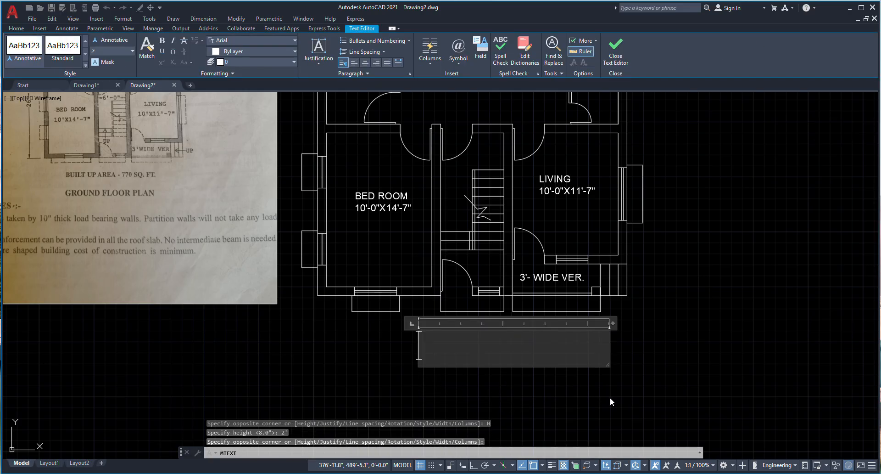
Step: Enter "GROUND FLOOR PLAN" as the title and widen its text box to about 42' so it fits on one line
type("GROUND FLOOR ")
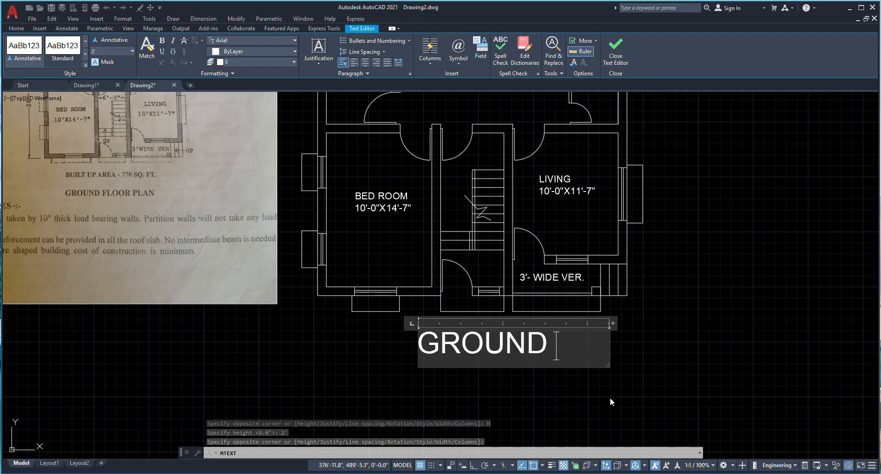
type("PLAN")
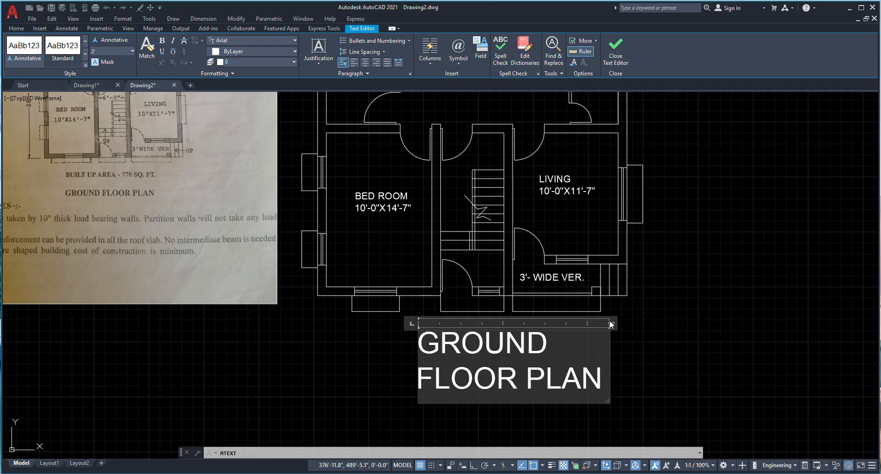
left_click_drag(613, 323, 864, 323)
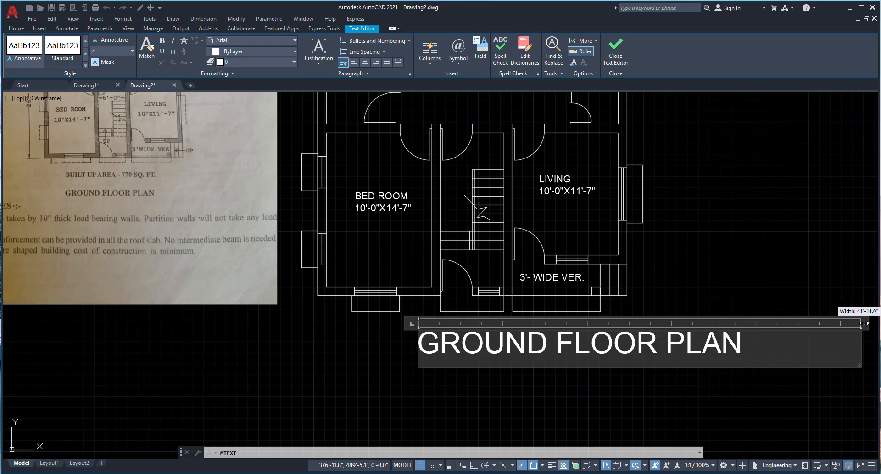
Step: Make the whole GROUND FLOOR PLAN title bold and underlined, and finish the text
left_click_drag(773, 350, 305, 353)
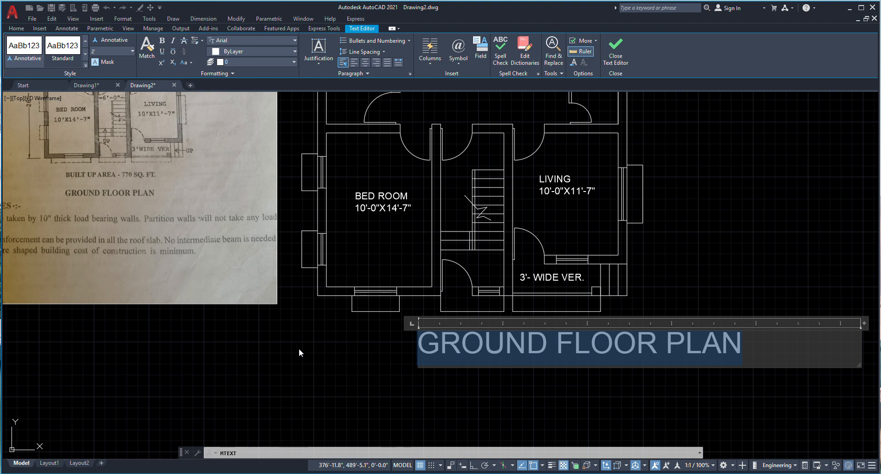
left_click(161, 44)
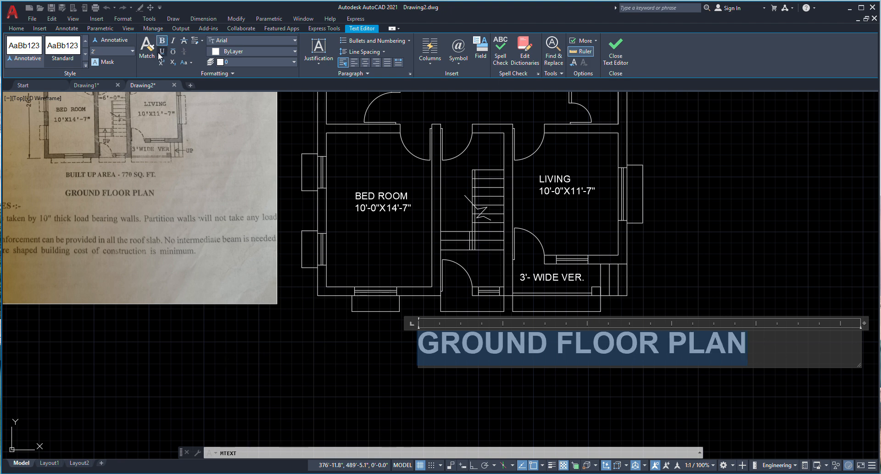
left_click(160, 52)
left_click(334, 367)
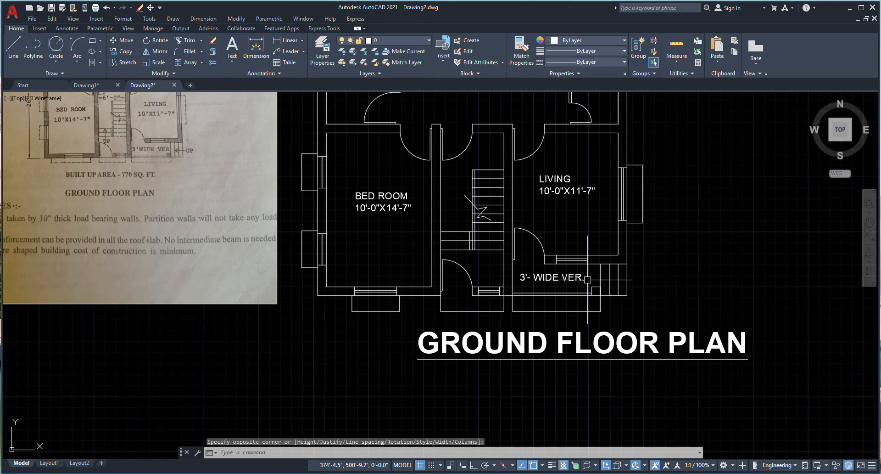
Step: Move the title so it starts below the lower-left corner of the floor plan, and deselect it
scroll(486, 312, "down", 3)
scroll(487, 312, "up", 3)
left_click(485, 310)
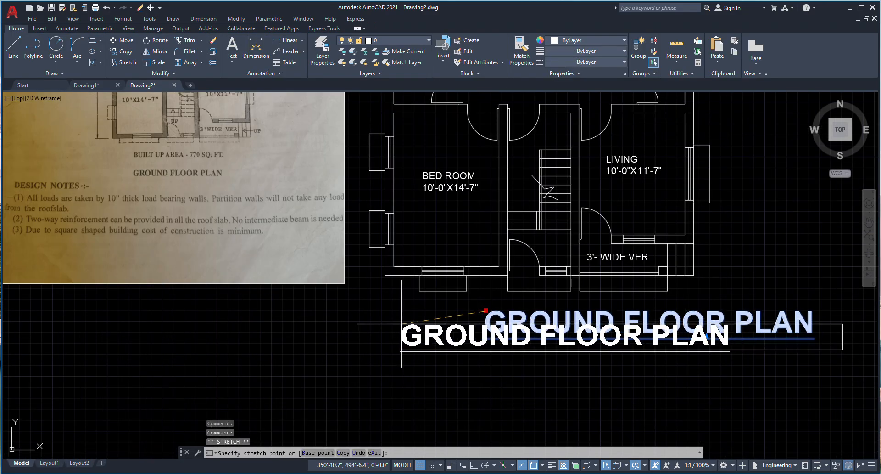
scroll(459, 321, "down", 6)
key("Escape")
scroll(457, 321, "up", 4)
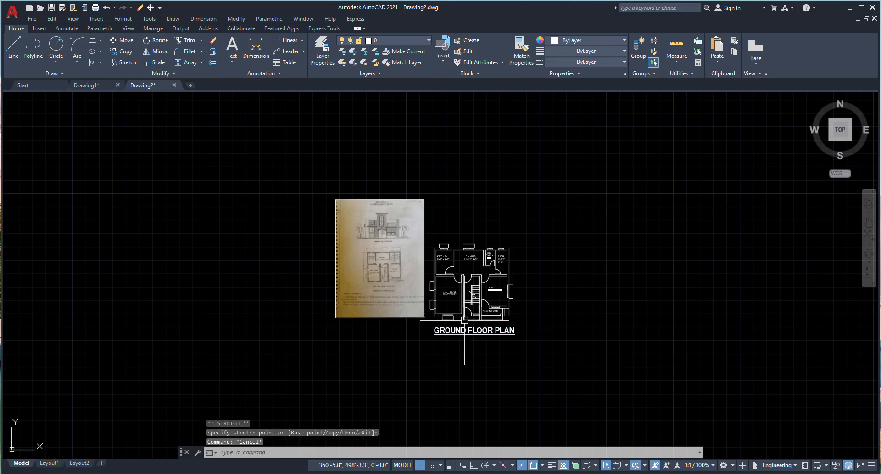
Step: Reduce the title's text height to 1'-6" and finish editing the text
double_click(549, 334)
left_click_drag(549, 335, 344, 338)
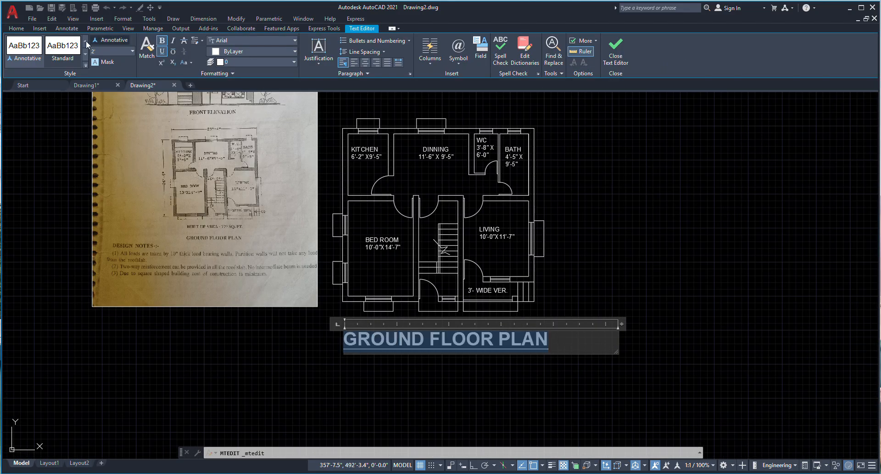
left_click(113, 48)
type("1'6")
key("Return")
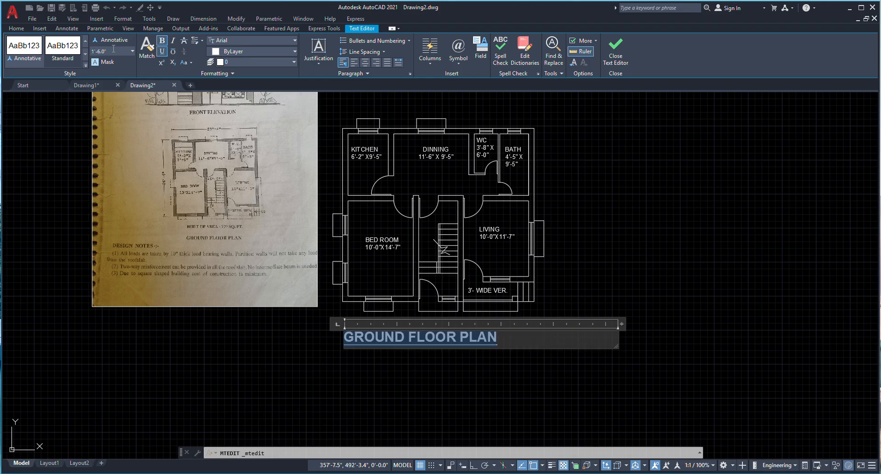
left_click(312, 333)
Step: Check the room names, sizes and title of the labelled ground floor plan against the reference scan
scroll(523, 338, "down", 2)
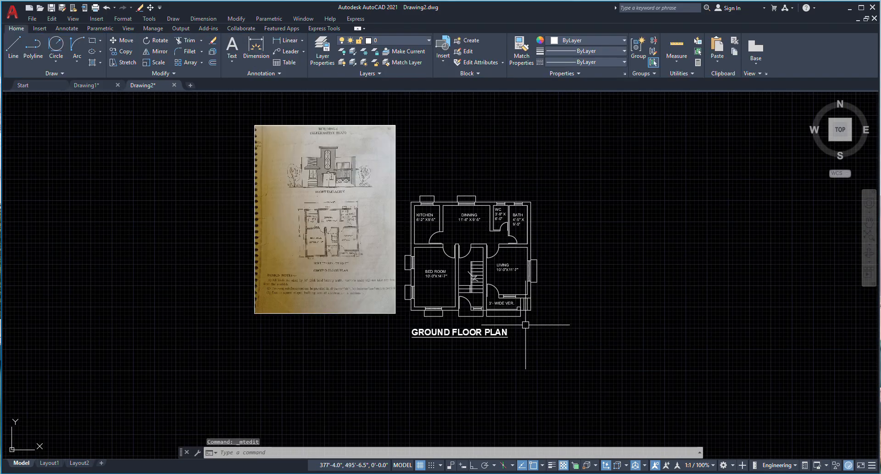
scroll(371, 283, "up", 1)
scroll(226, 314, "down", 1)
scroll(355, 224, "up", 3)
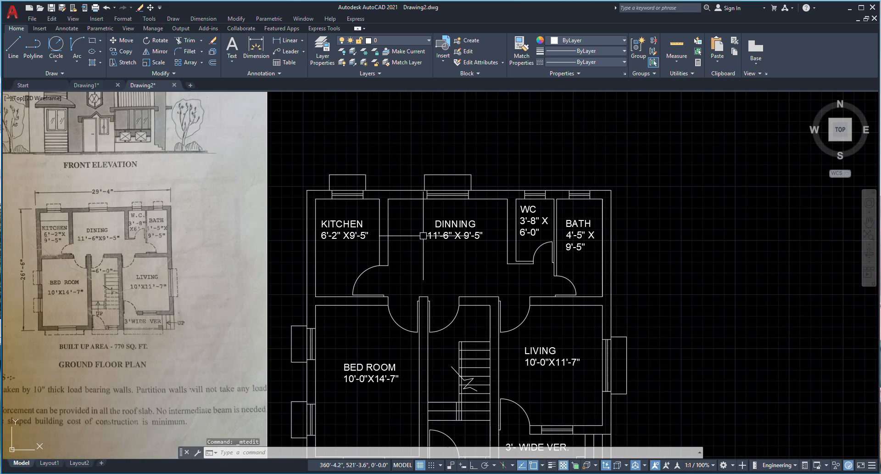
scroll(354, 224, "down", 3)
scroll(386, 294, "up", 3)
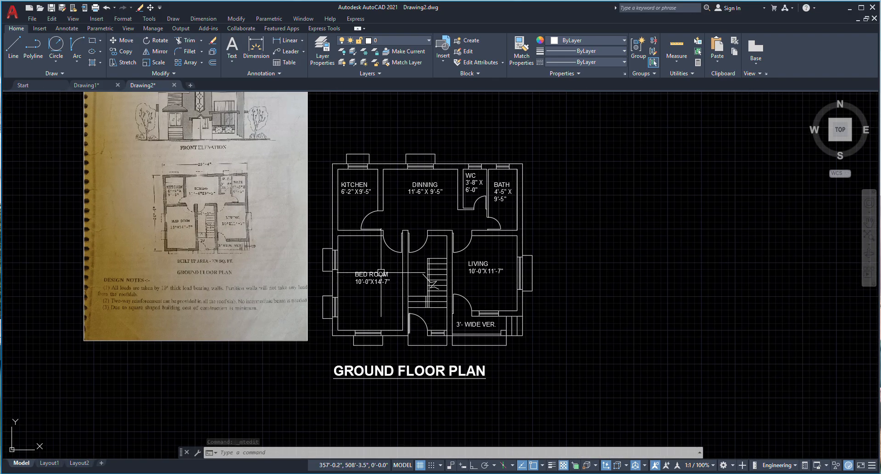
scroll(386, 294, "down", 2)
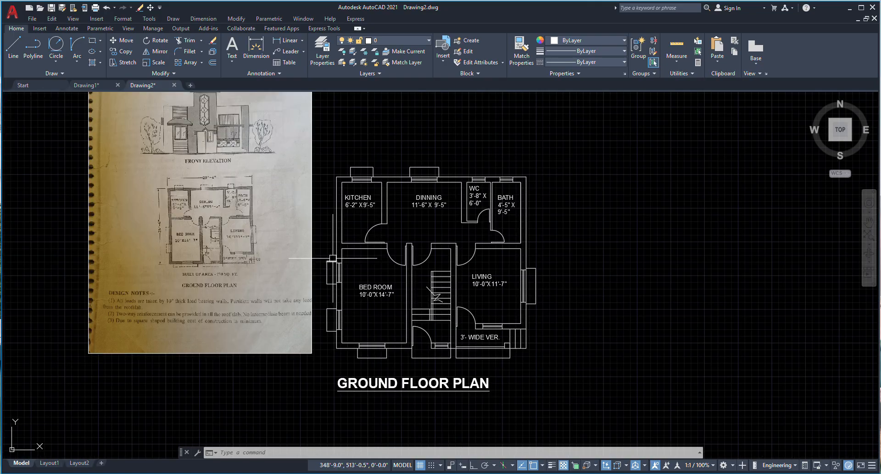
scroll(409, 149, "up", 3)
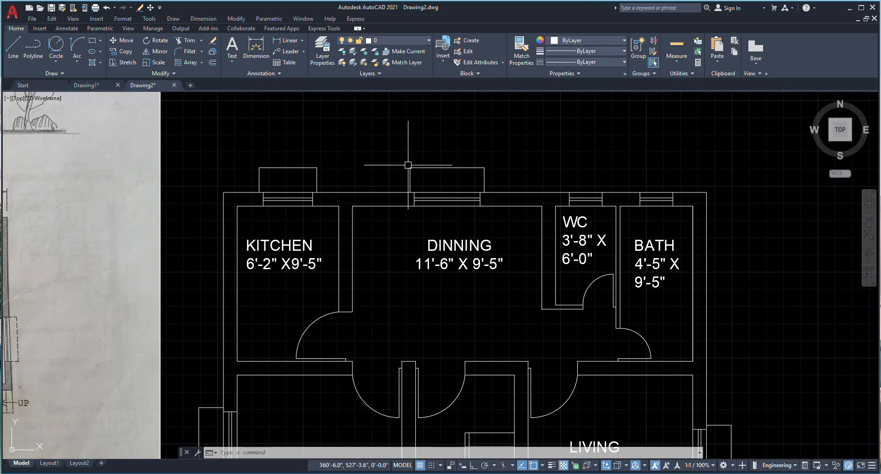
scroll(431, 180, "down", 2)
scroll(441, 237, "down", 2)
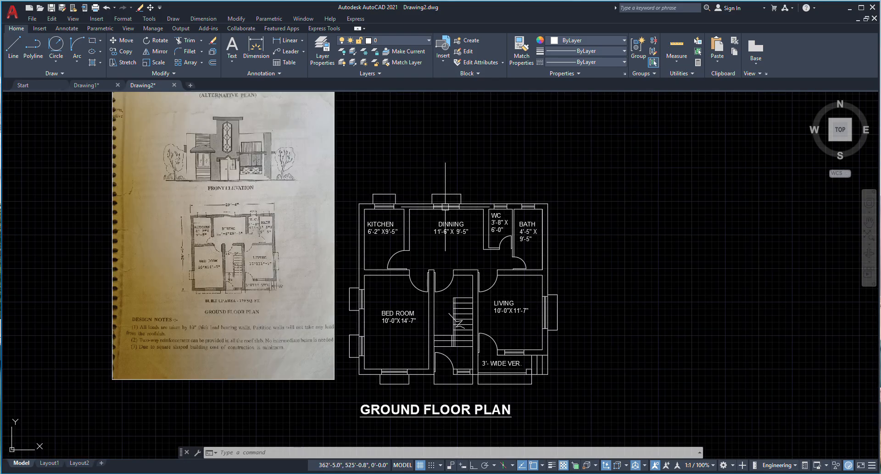
scroll(445, 192, "up", 5)
scroll(546, 184, "down", 3)
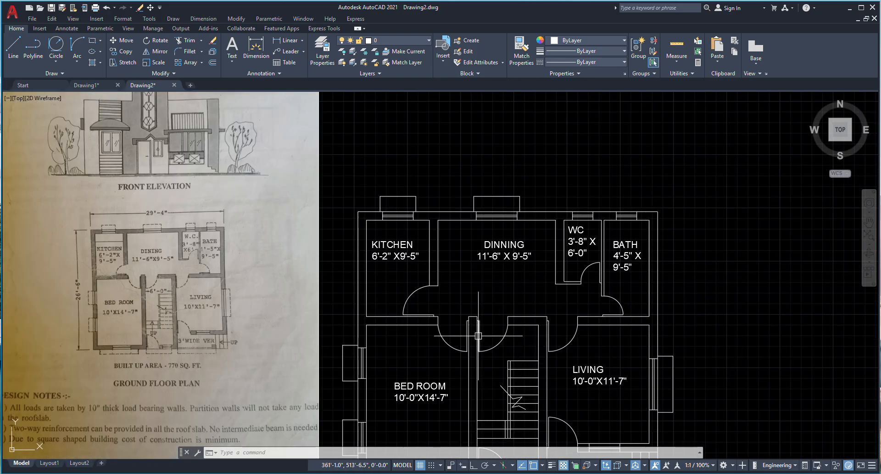
middle_click_drag(478, 335, 471, 253)
scroll(480, 296, "down", 2)
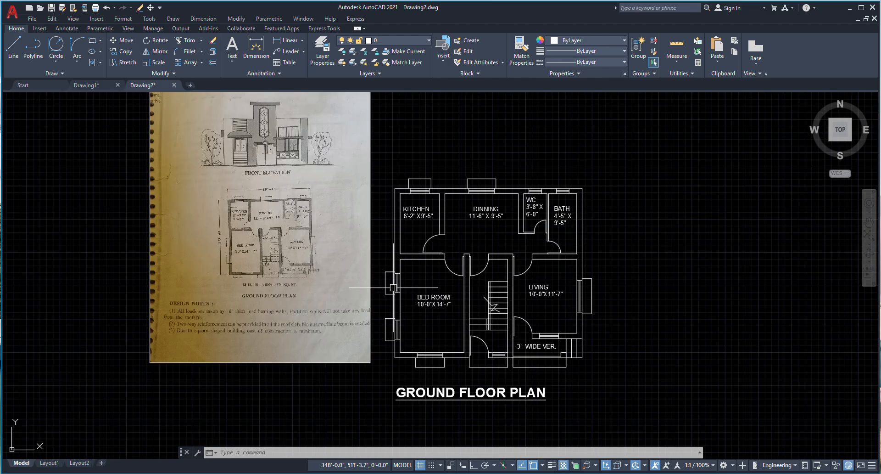
scroll(426, 227, "up", 2)
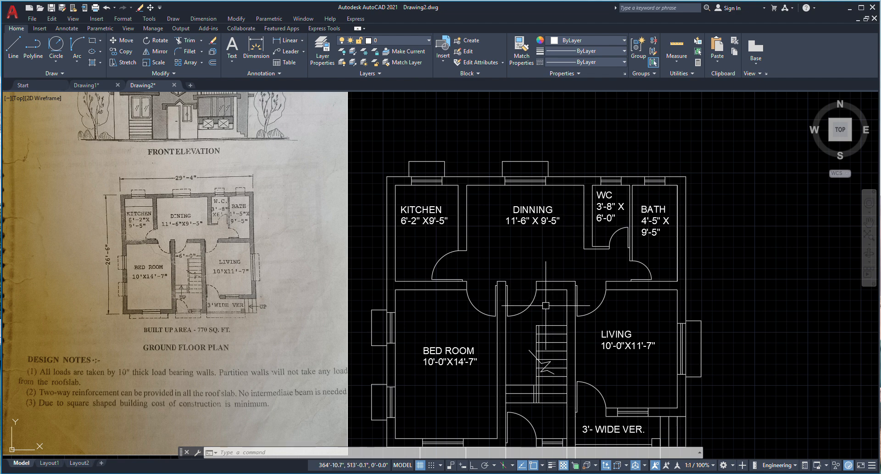
scroll(552, 332, "down", 2)
middle_click_drag(553, 332, 546, 244)
scroll(546, 245, "up", 2)
scroll(454, 287, "up", 2)
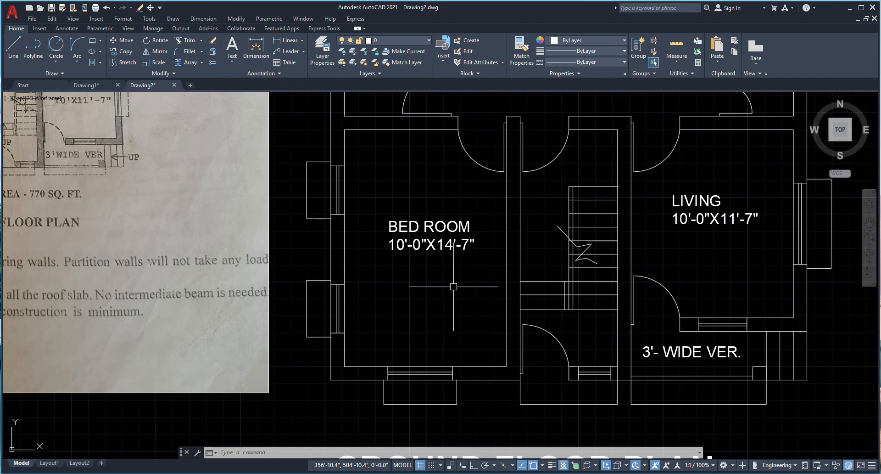
scroll(454, 286, "down", 4)
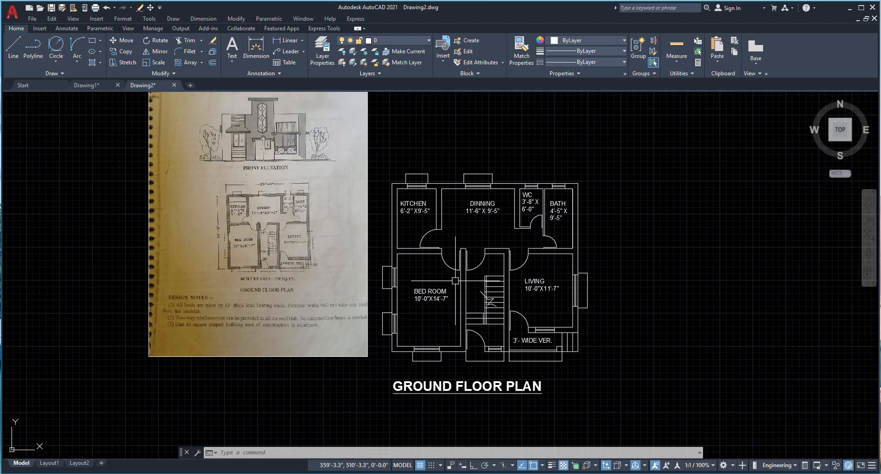
scroll(507, 251, "up", 4)
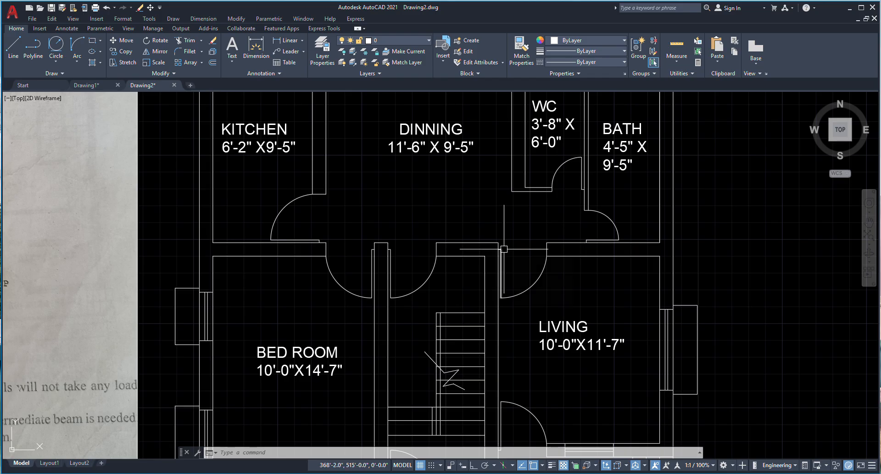
scroll(504, 249, "down", 3)
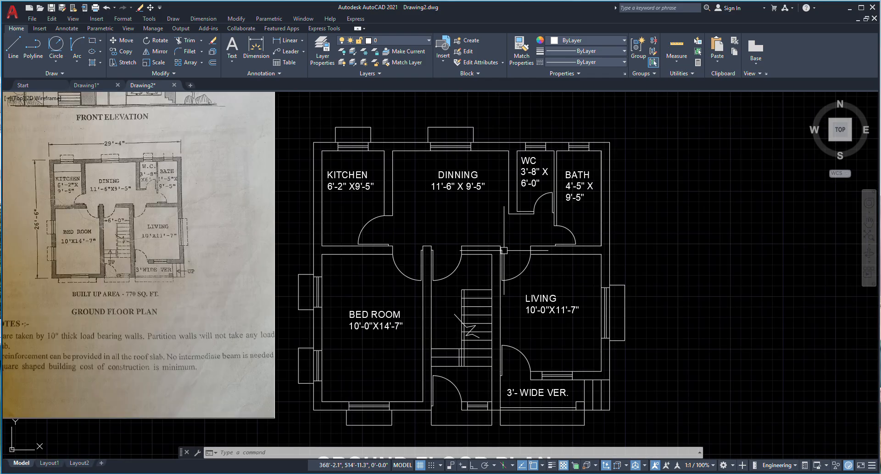
scroll(504, 251, "down", 2)
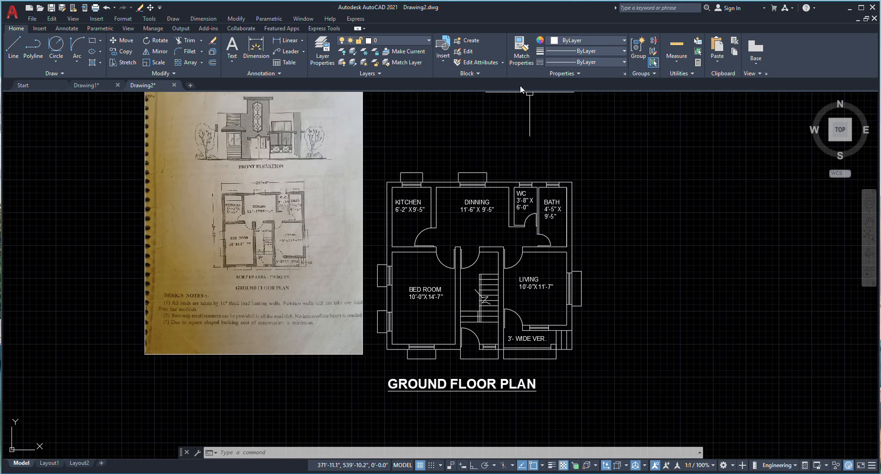
scroll(478, 209, "down", 2)
scroll(478, 214, "up", 4)
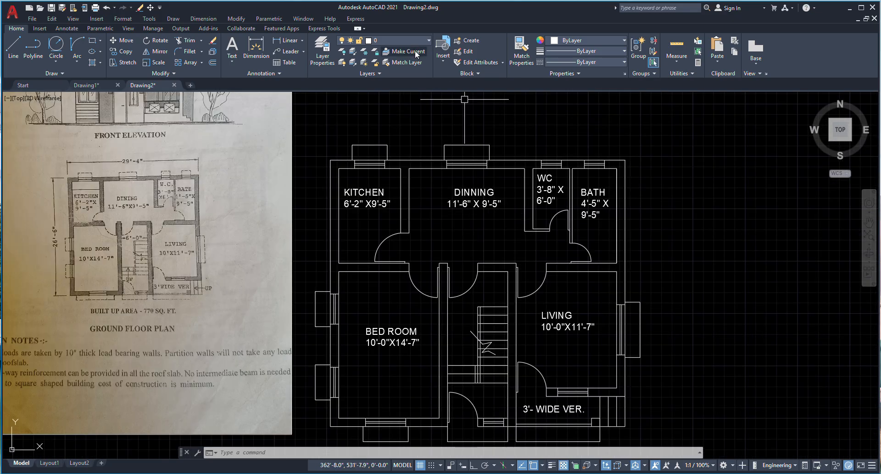